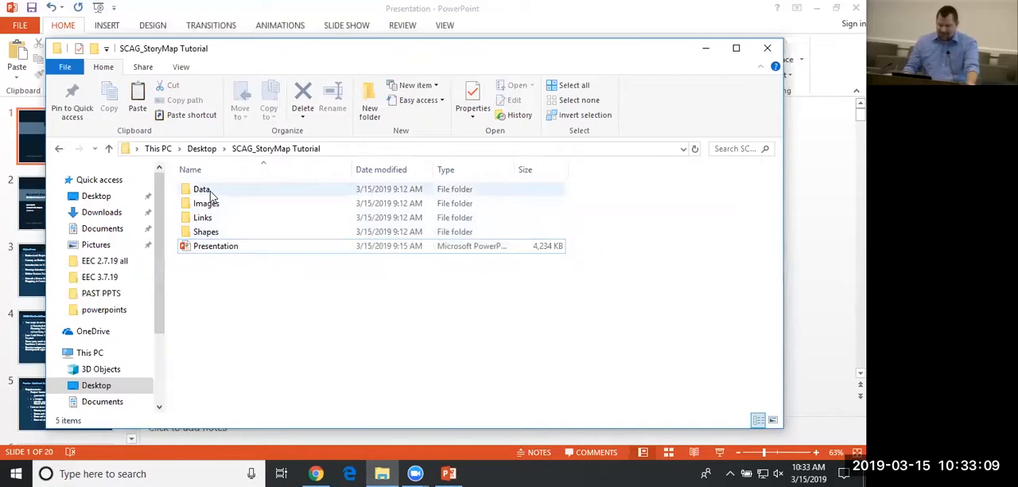
# Open the SCAG_GIS_Open Data Portal shortcut from the Links folder of SCAG_StoryMap Tutorial.
pyautogui.doubleClick(205, 193)
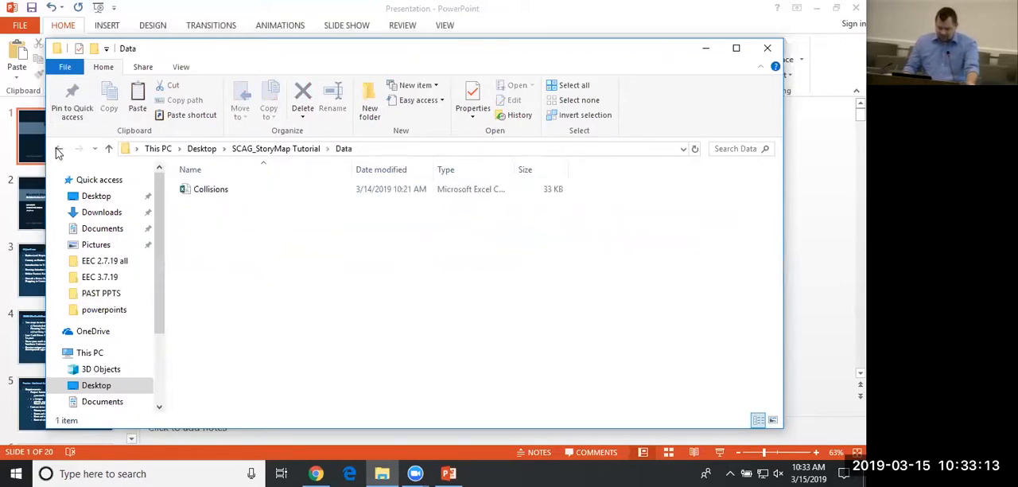
pyautogui.click(58, 149)
pyautogui.click(213, 275)
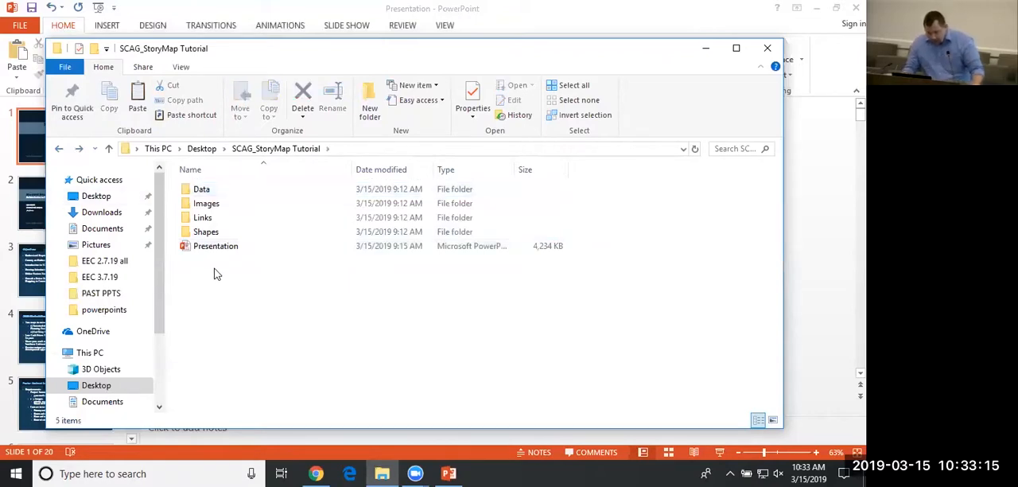
pyautogui.doubleClick(212, 220)
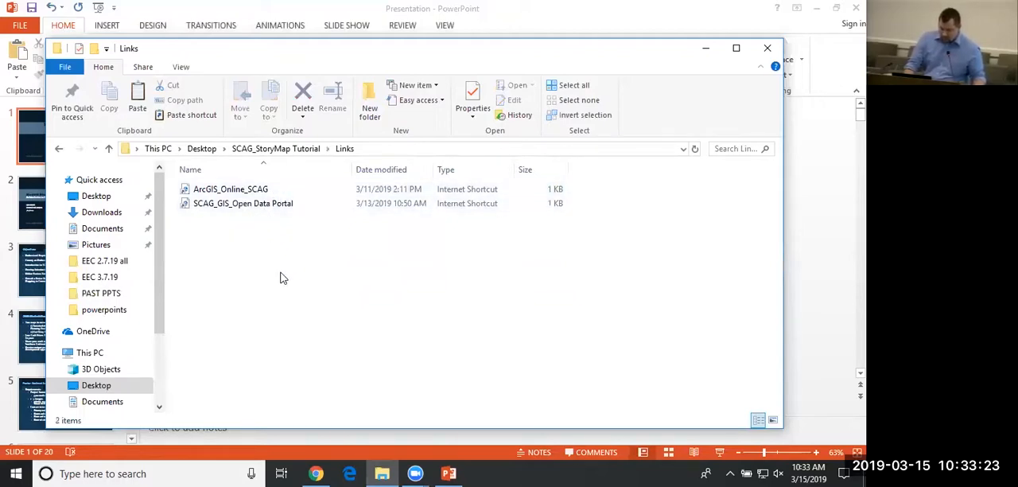
pyautogui.doubleClick(221, 205)
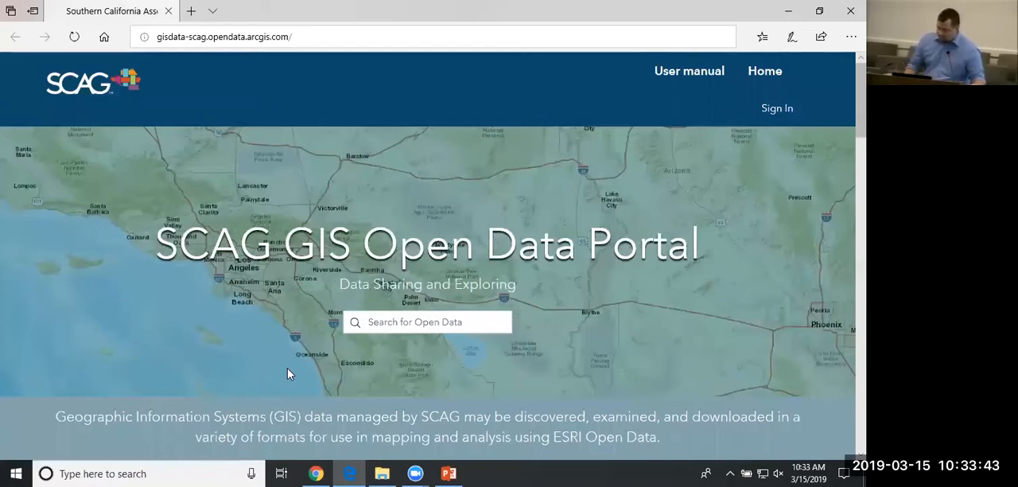
# Sign in to ArcGIS Hub with the account username and password, and decline to have the browser save the password.
pyautogui.click(777, 110)
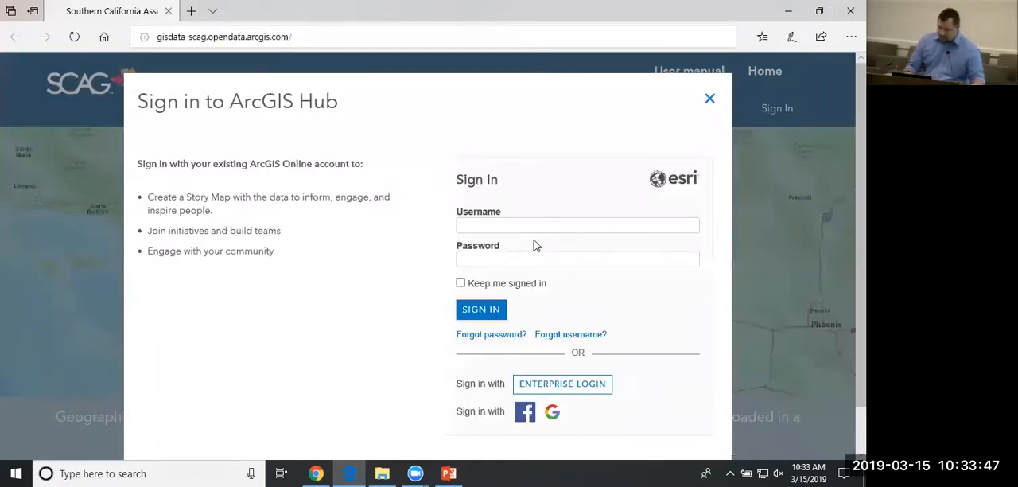
pyautogui.click(533, 225)
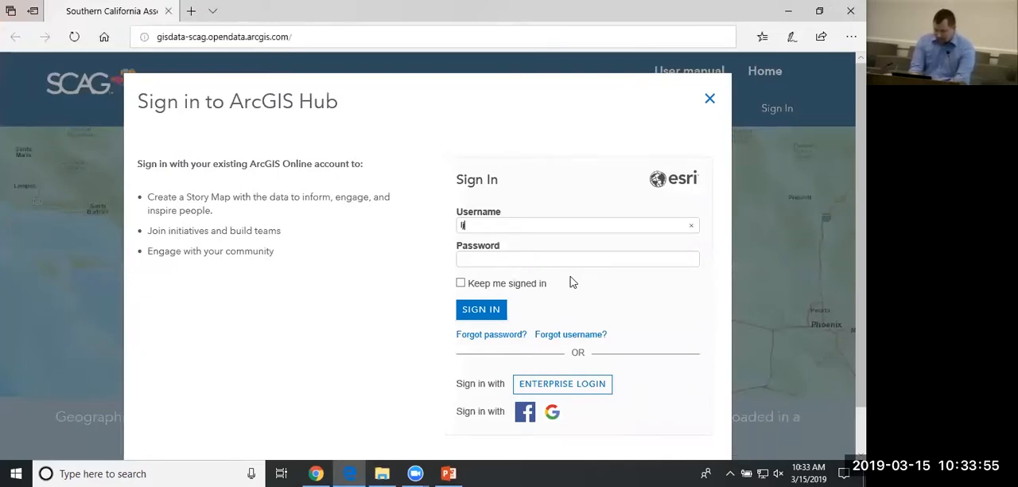
pyautogui.write('1')
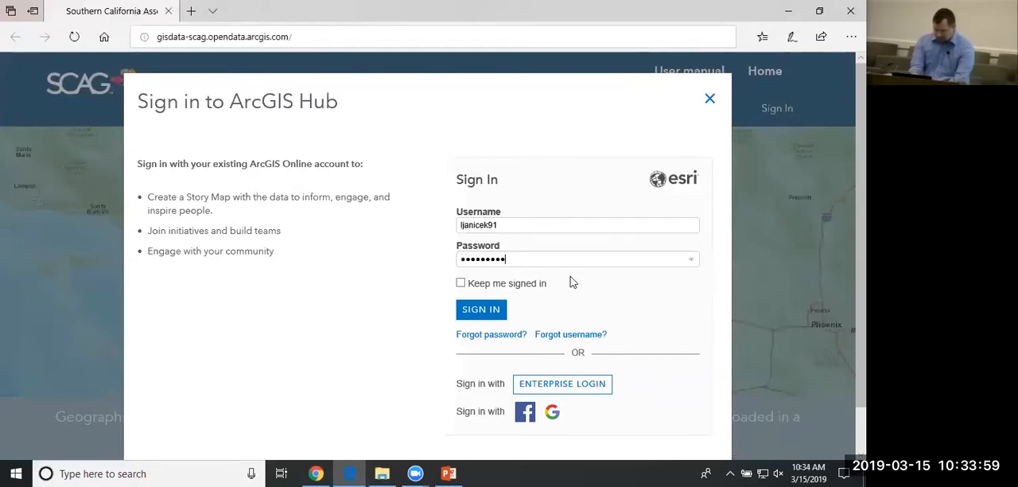
pyautogui.click(498, 311)
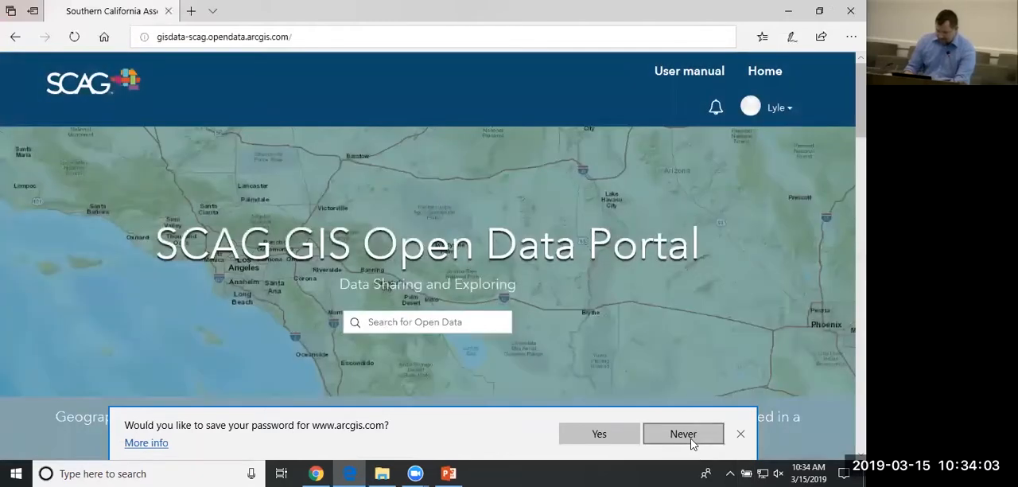
pyautogui.click(695, 443)
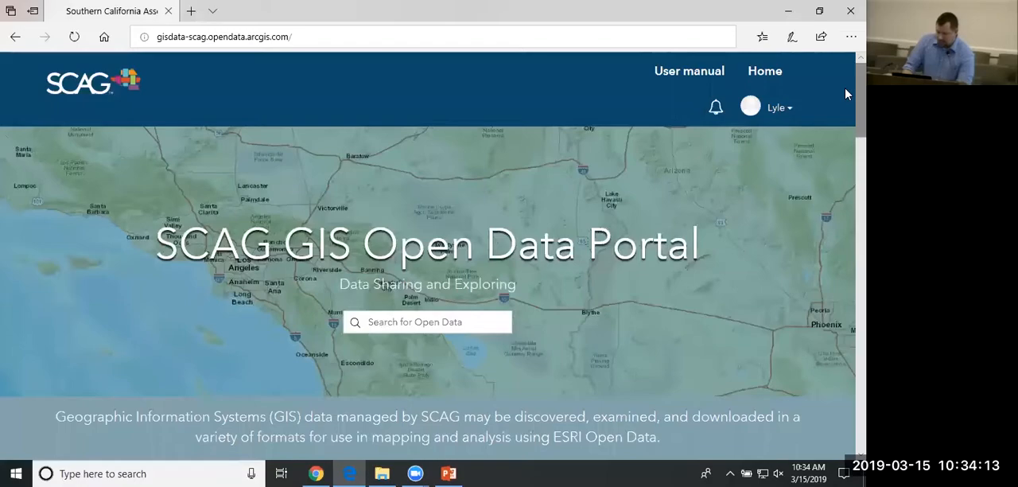
# Open the All Data category from the portal's Explore Data Categories section.
pyautogui.scroll(-3, 847, 100)
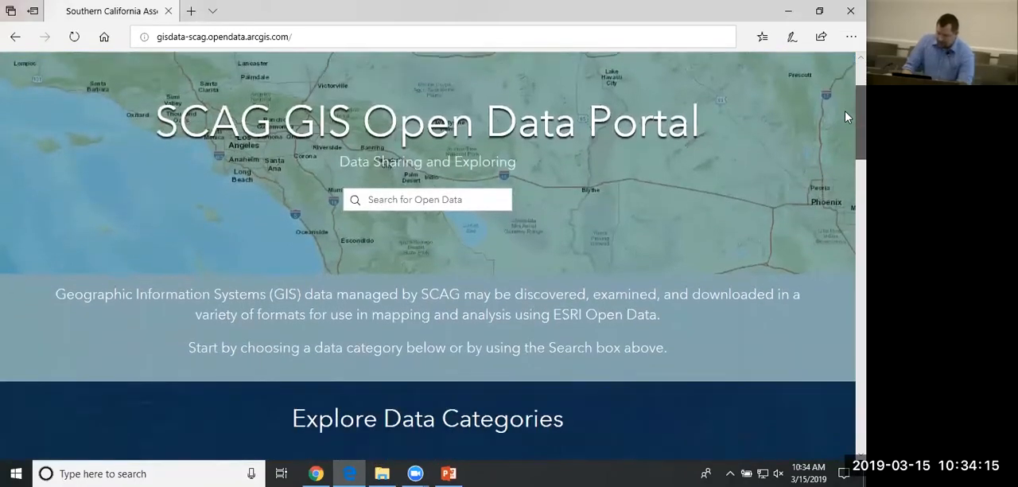
pyautogui.scroll(-5, 845, 117)
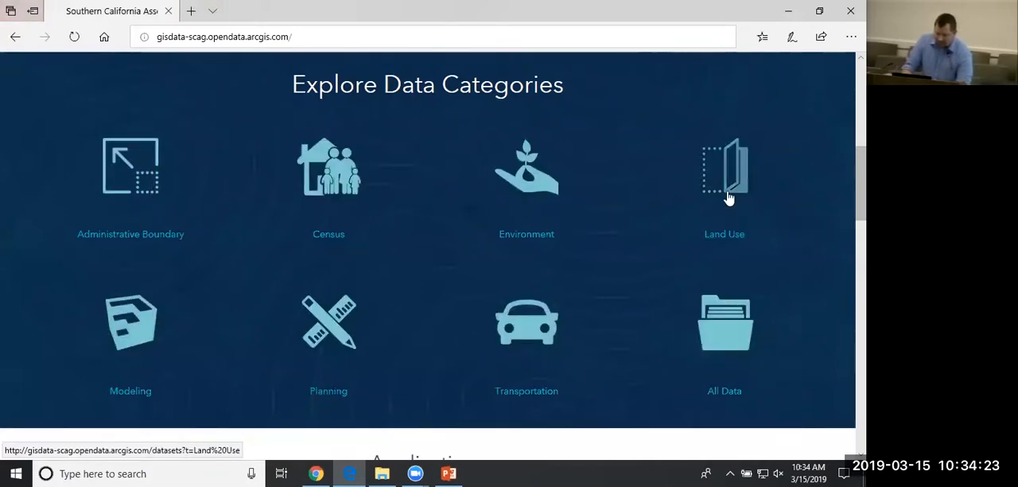
pyautogui.click(734, 355)
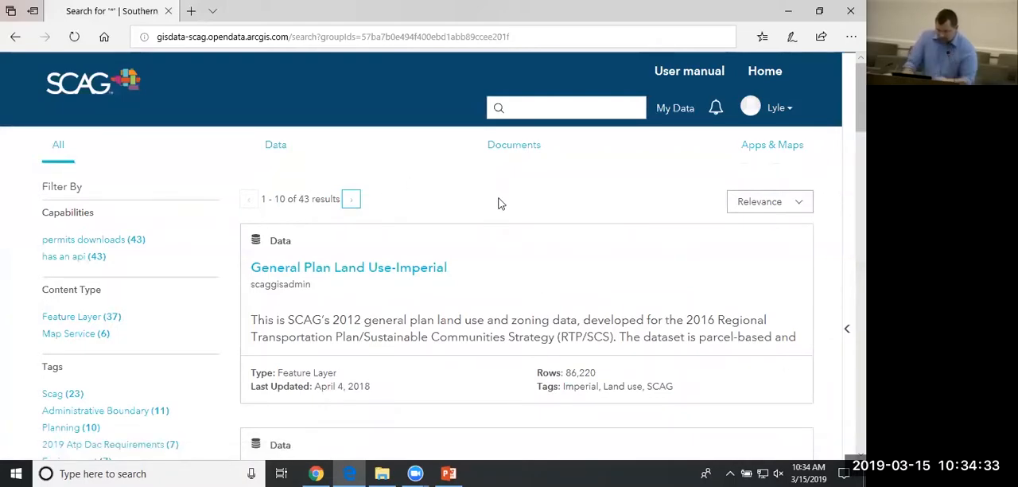
# Browse the list of datasets and open the Median Household Income (2016) dataset.
pyautogui.scroll(-1, 493, 193)
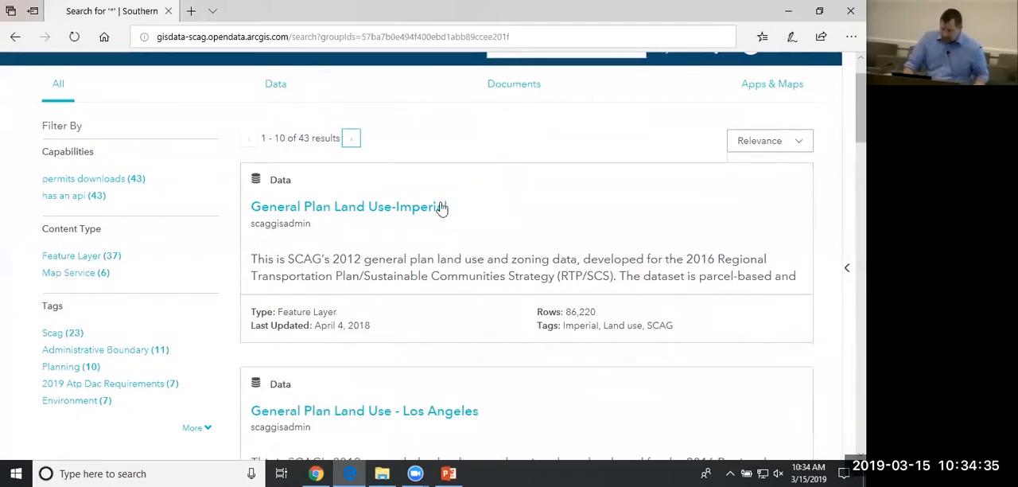
pyautogui.scroll(-1, 395, 212)
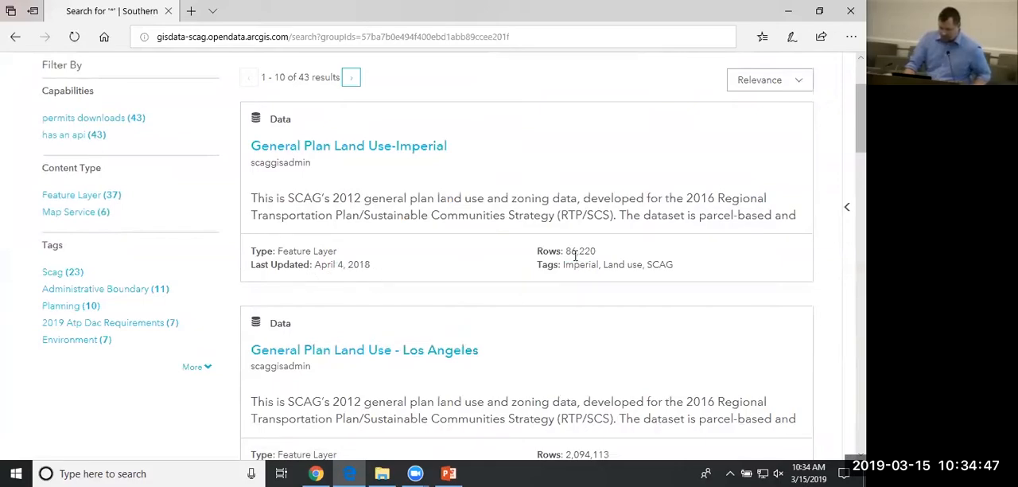
pyautogui.scroll(-4, 575, 254)
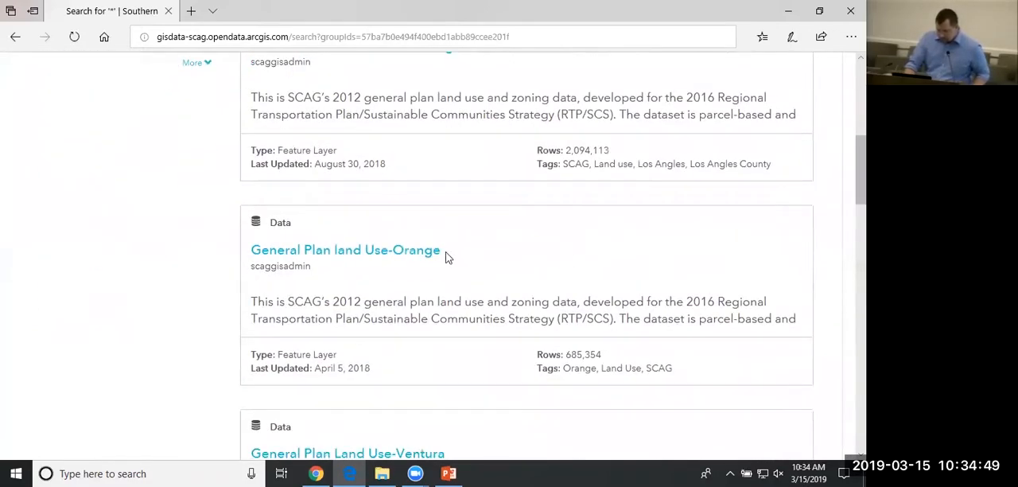
pyautogui.scroll(-6, 446, 256)
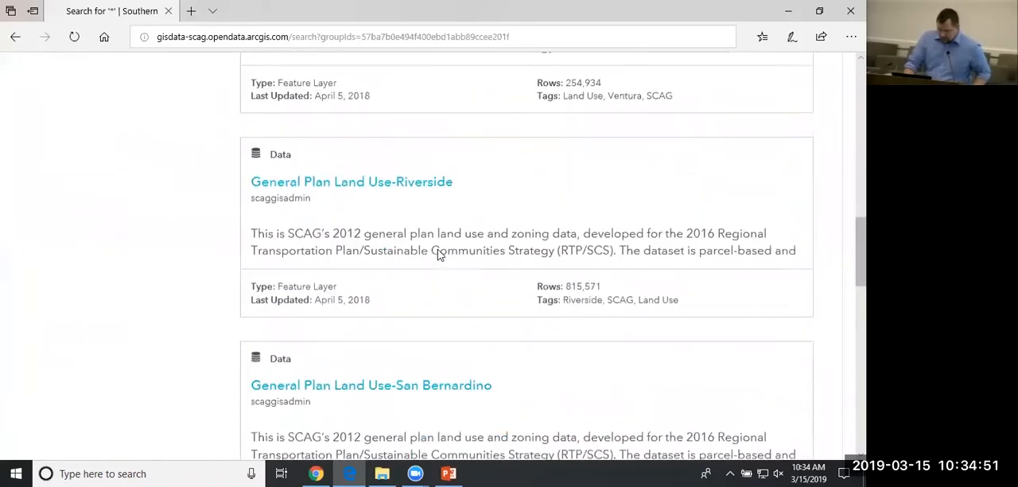
pyautogui.scroll(-4, 437, 254)
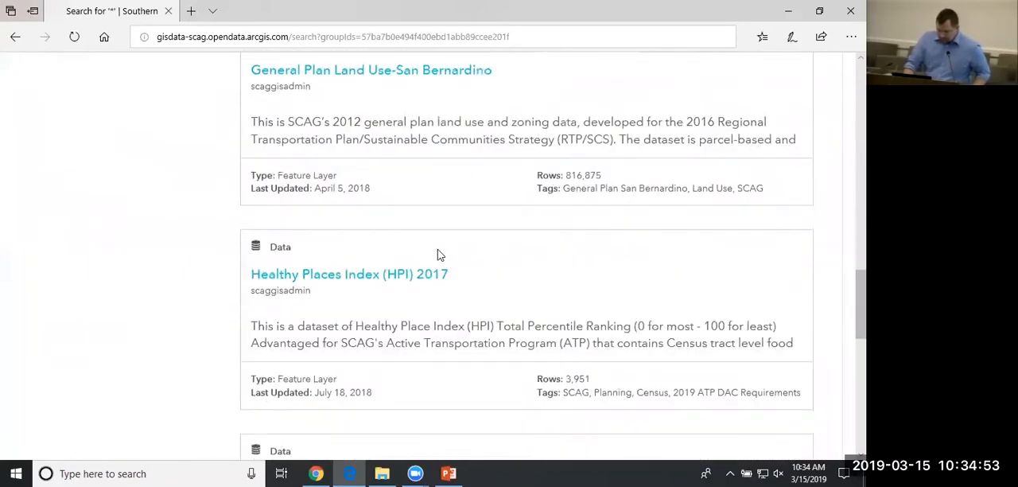
pyautogui.scroll(-5, 437, 254)
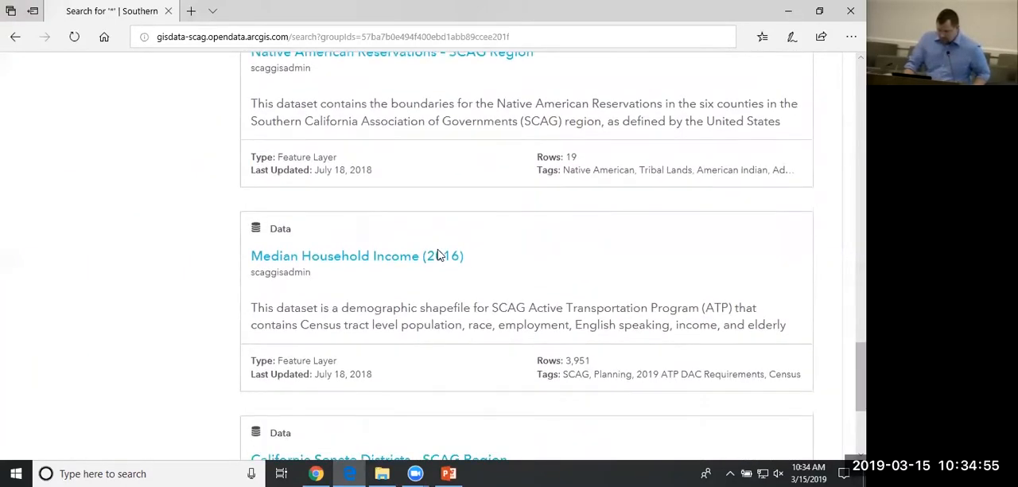
pyautogui.scroll(-1, 437, 255)
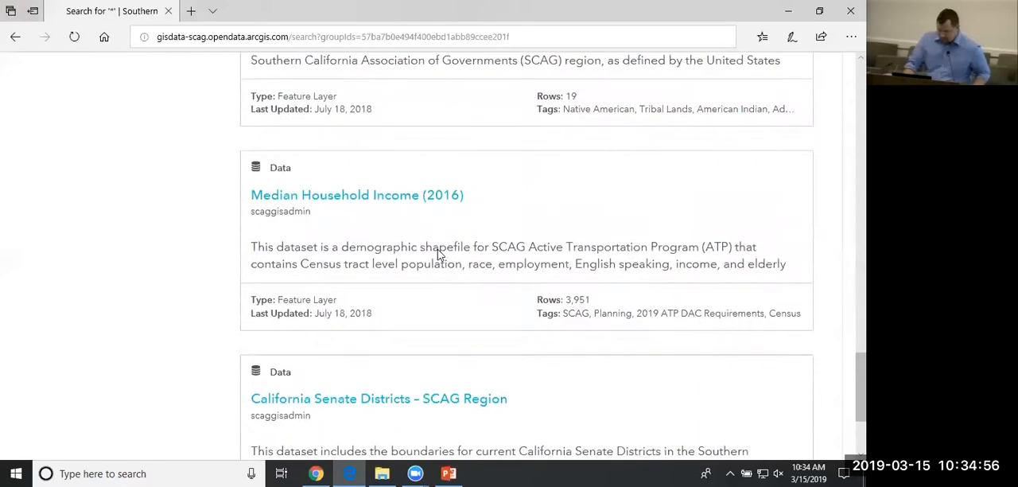
pyautogui.click(371, 199)
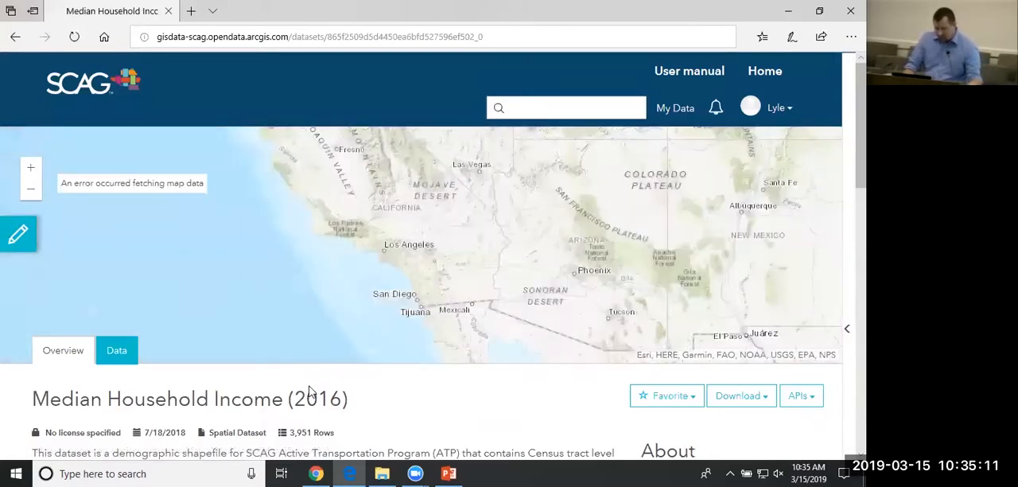
# Review the description and attribute fields of the Median Household Income (2016) dataset.
pyautogui.scroll(-1, 310, 391)
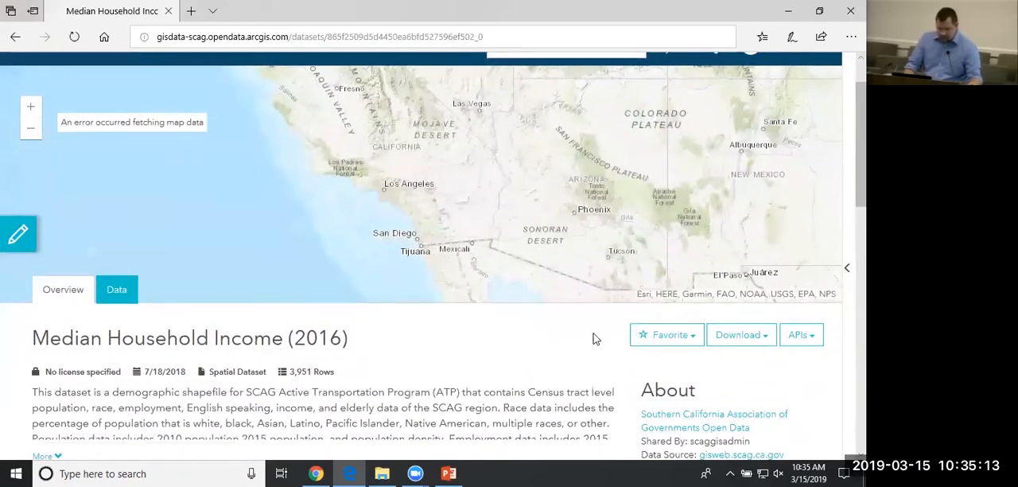
pyautogui.scroll(-4, 454, 341)
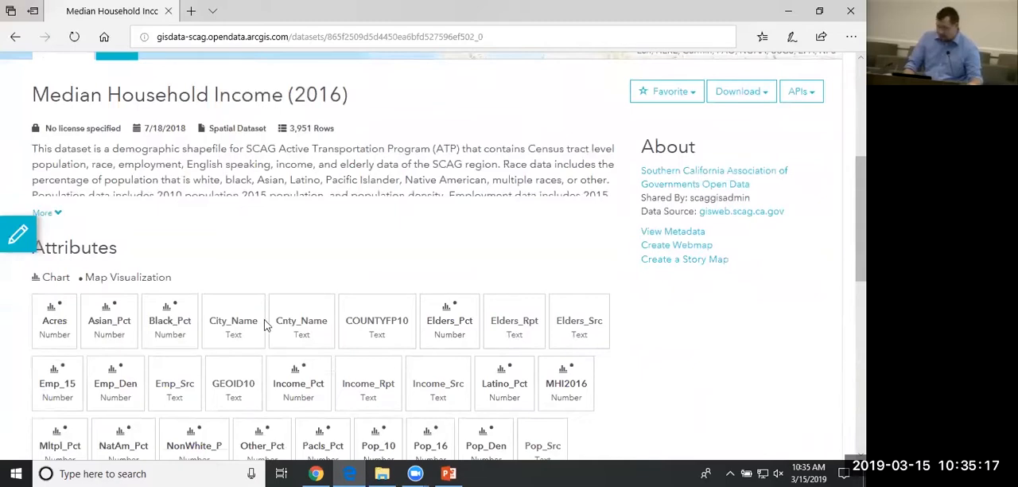
pyautogui.scroll(-2, 541, 366)
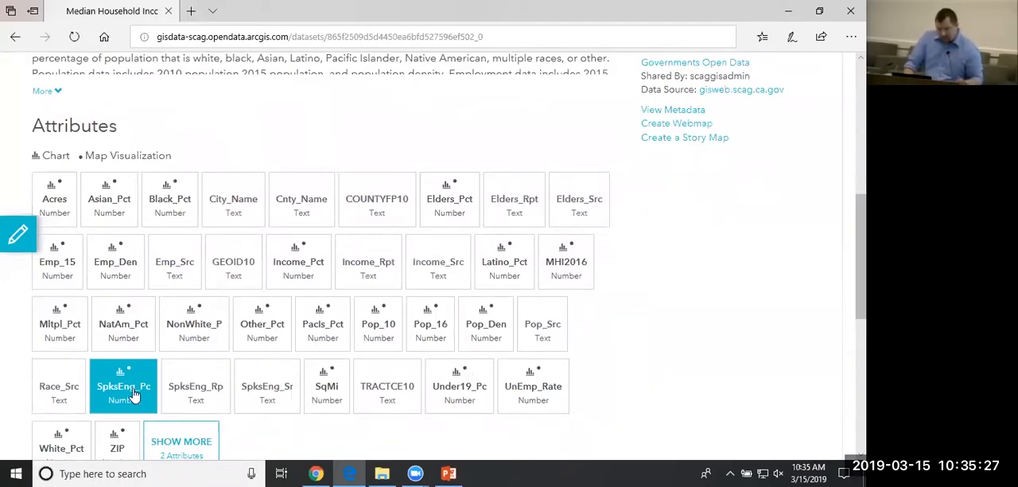
pyautogui.scroll(2, 134, 387)
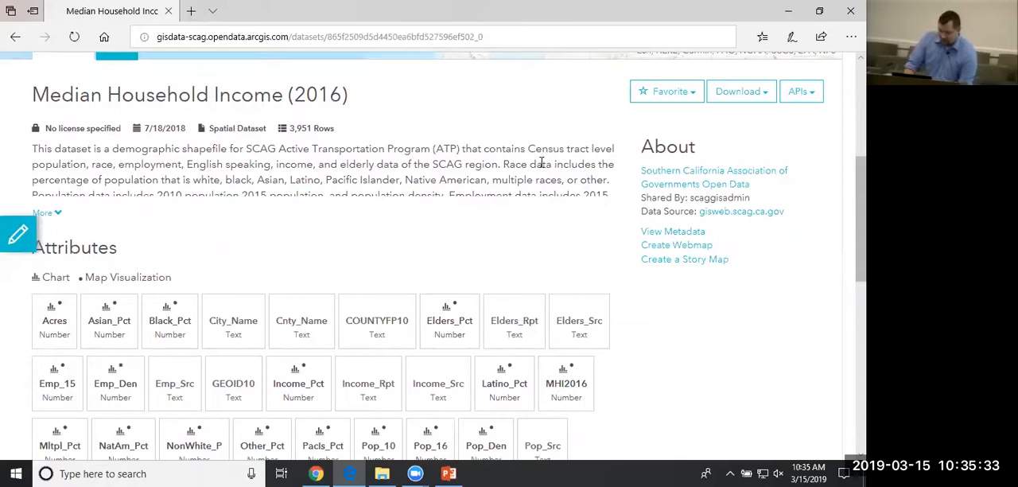
pyautogui.scroll(1, 548, 155)
pyautogui.scroll(3, 548, 156)
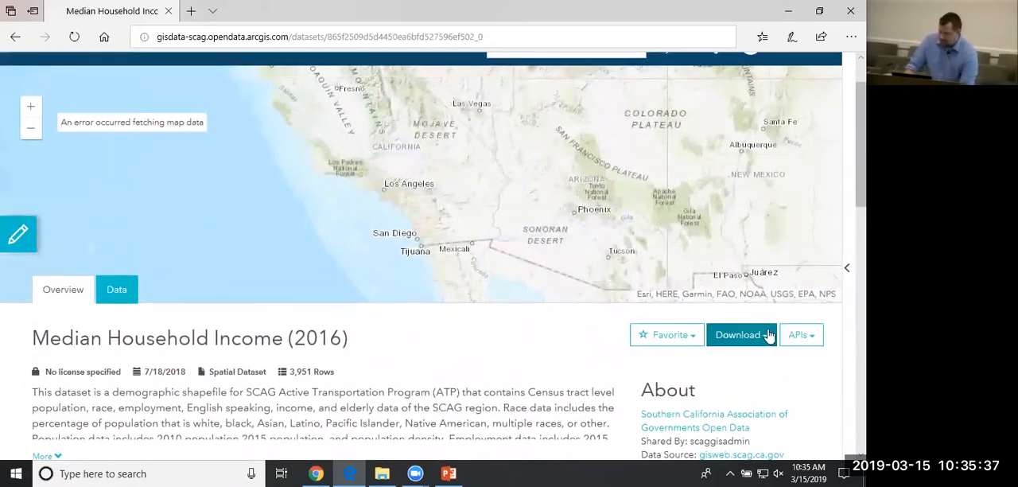
# Show the dataset's available download formats and its API links.
pyautogui.click(763, 335)
pyautogui.scroll(-1, 771, 334)
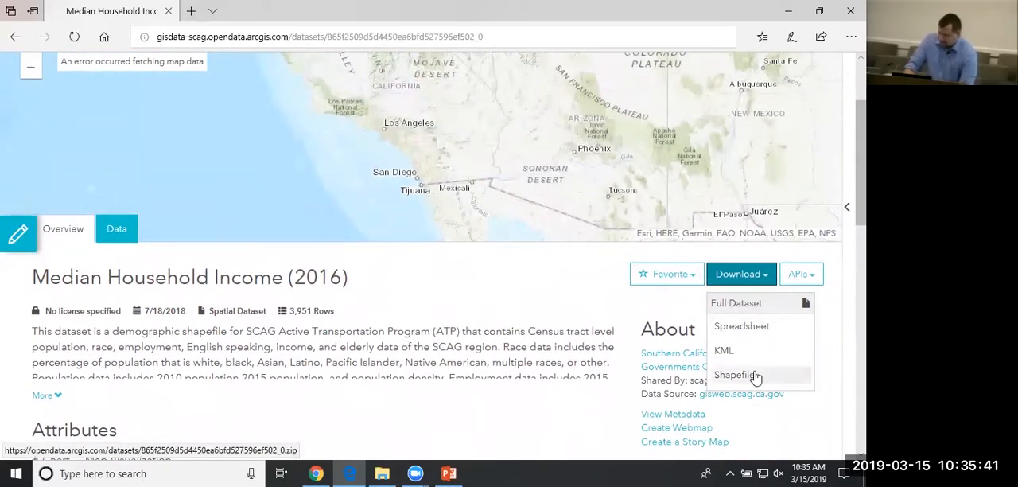
pyautogui.click(807, 274)
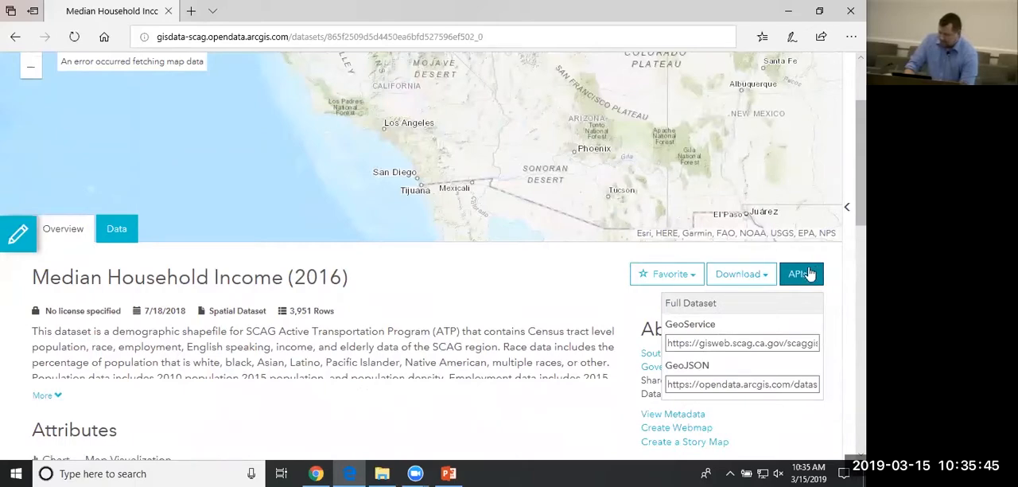
# Save the original Median Household Income (2016) dataset as a favorite and close the favorites pane.
pyautogui.click(681, 273)
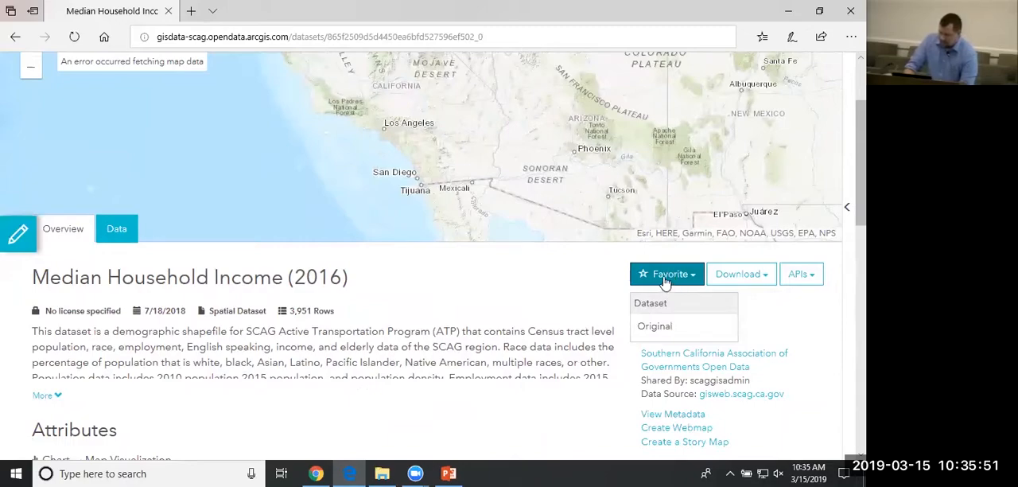
pyautogui.click(665, 326)
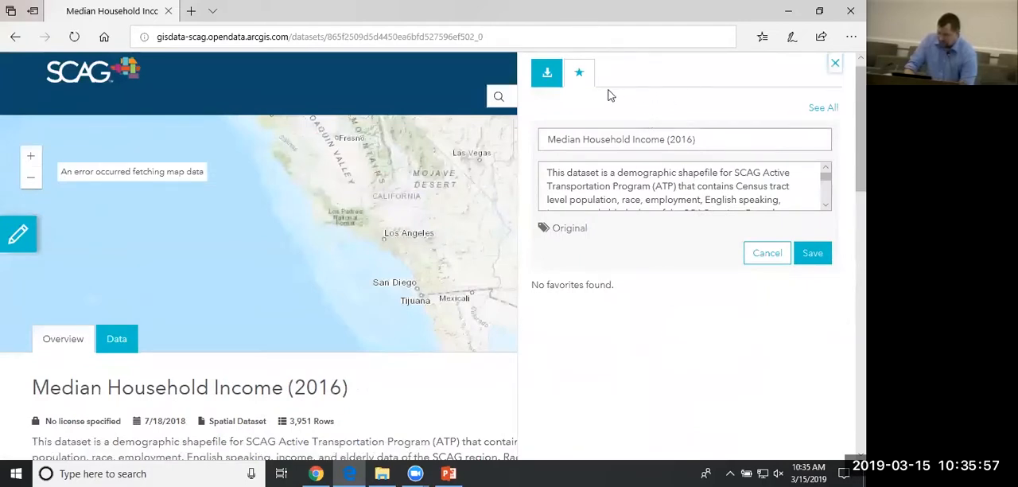
pyautogui.click(820, 254)
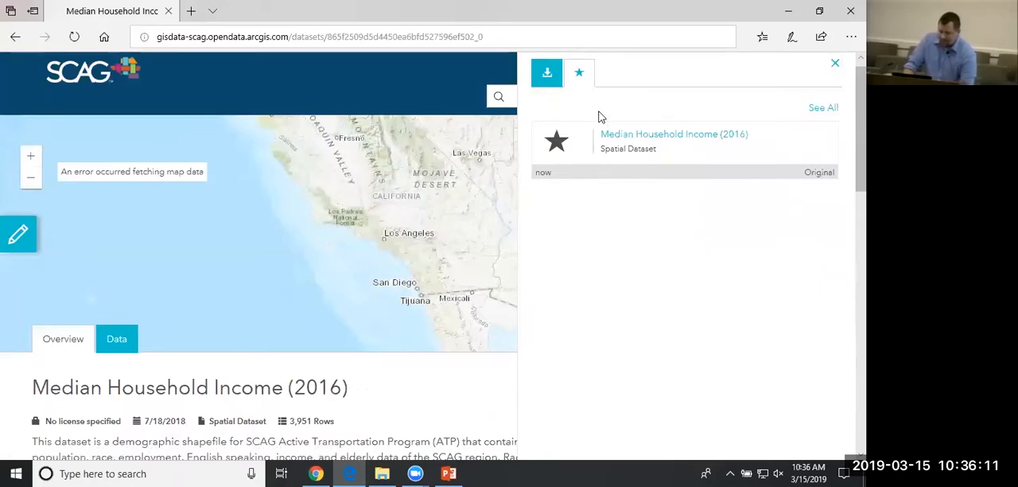
pyautogui.click(835, 65)
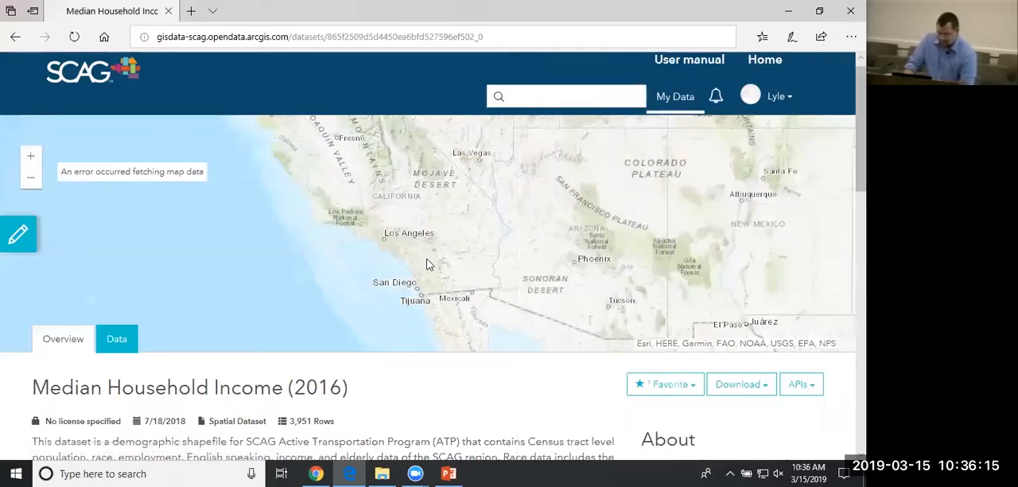
# View the data table of the Median Household Income (2016) dataset and examine its columns.
pyautogui.scroll(-1, 377, 367)
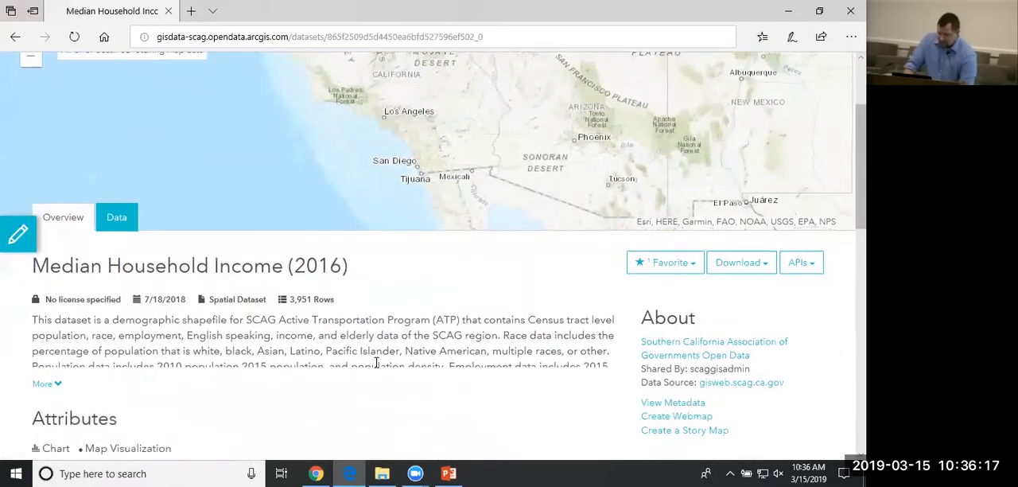
pyautogui.click(126, 288)
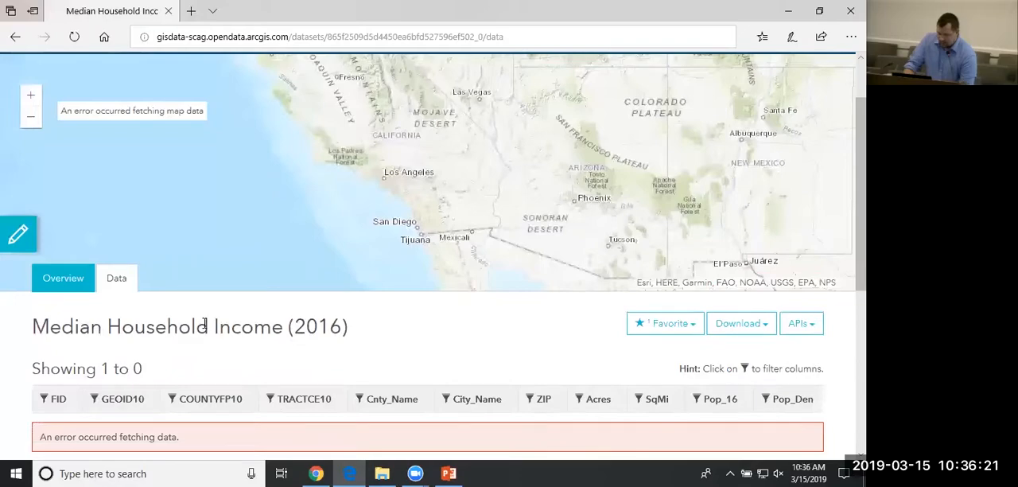
pyautogui.scroll(-3, 205, 323)
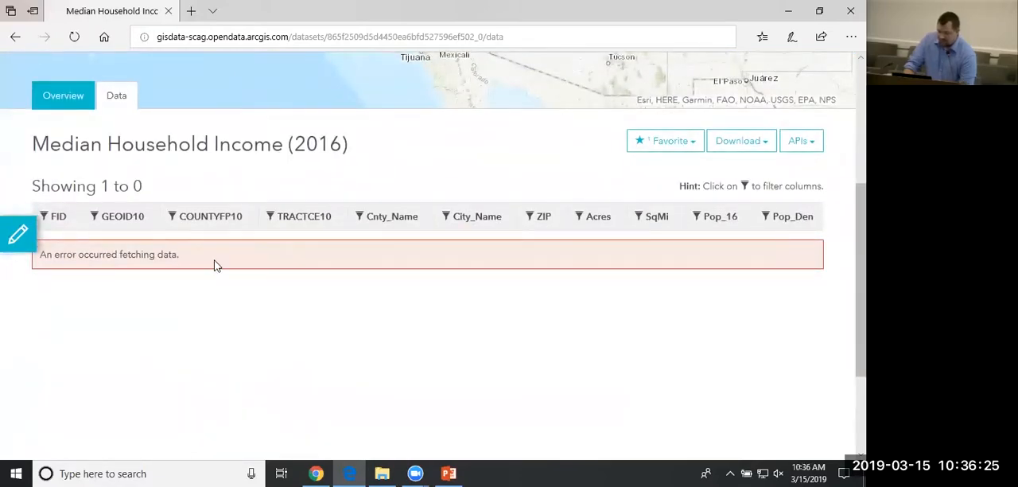
pyautogui.scroll(3, 215, 264)
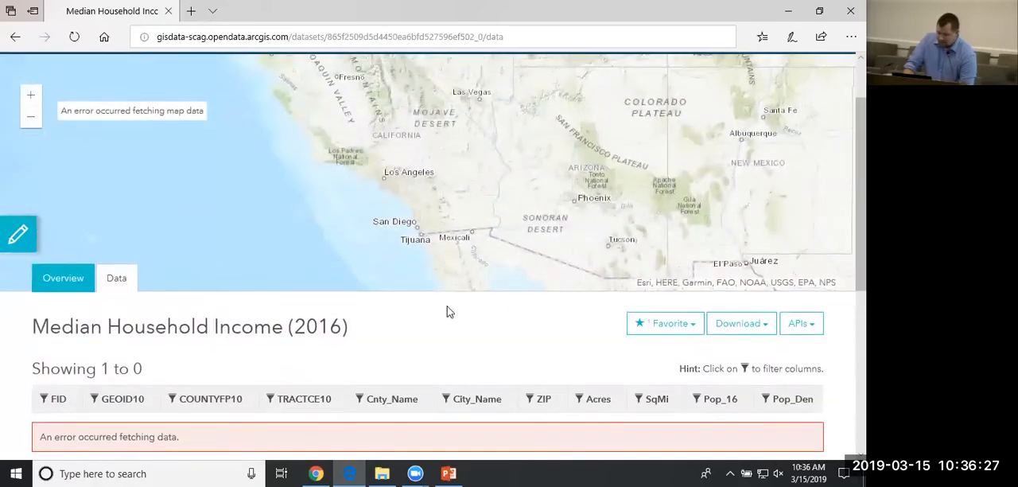
# Return to the portal's home page and list the datasets in the Administrative Boundary category.
pyautogui.scroll(1, 254, 326)
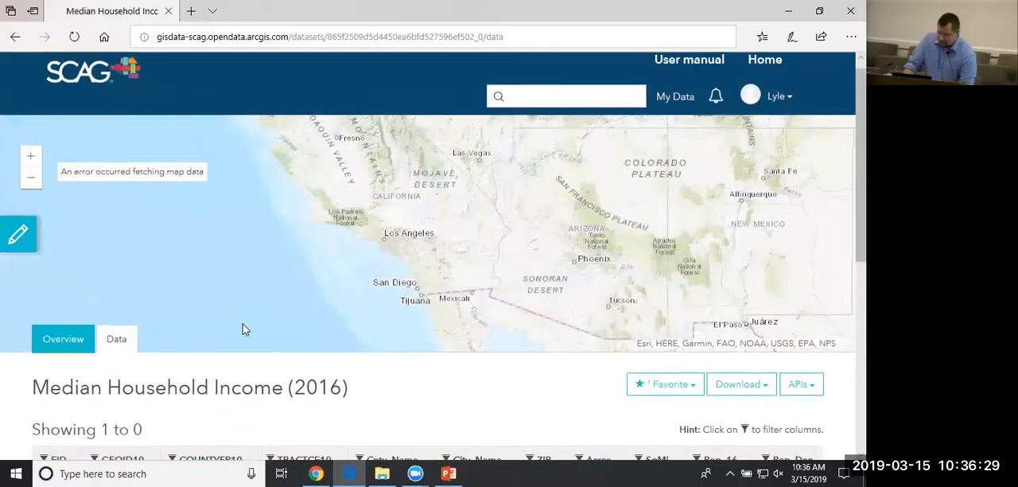
pyautogui.click(766, 60)
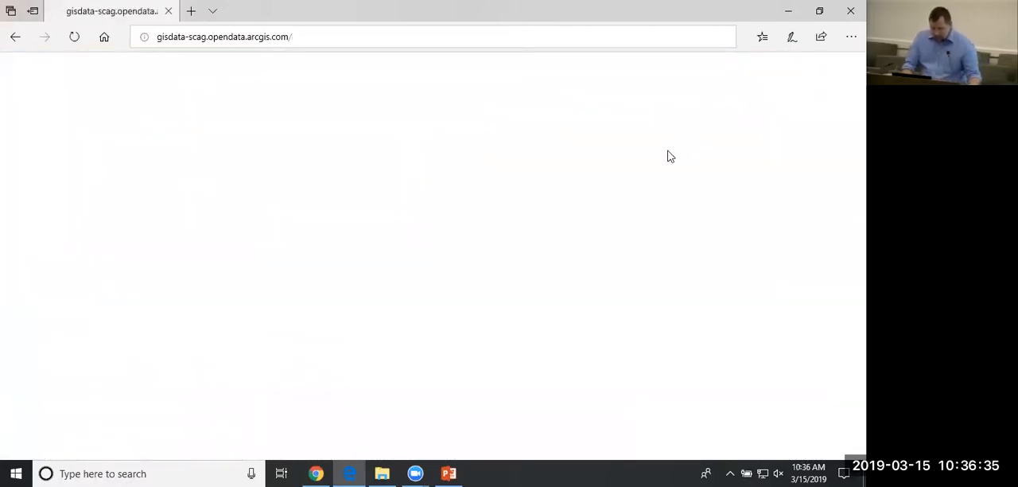
pyautogui.scroll(-6, 651, 172)
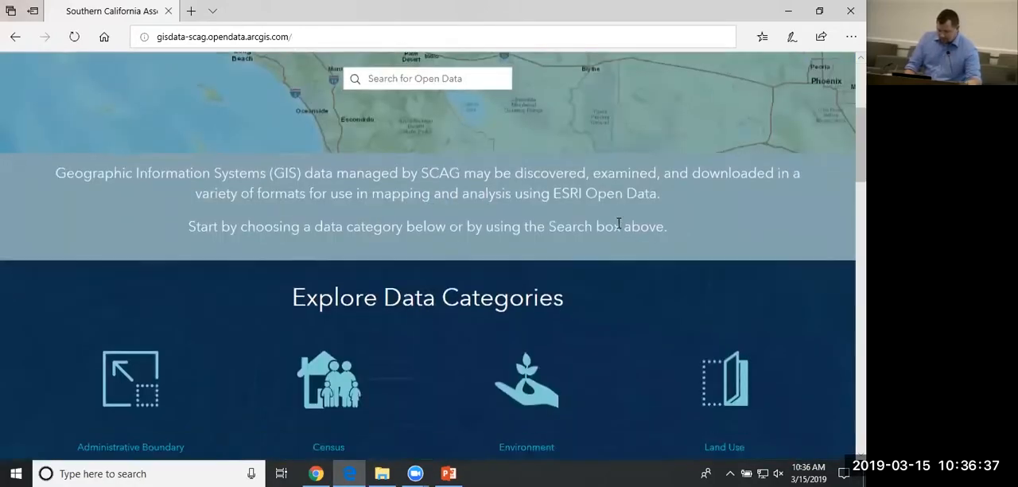
pyautogui.scroll(-1, 616, 224)
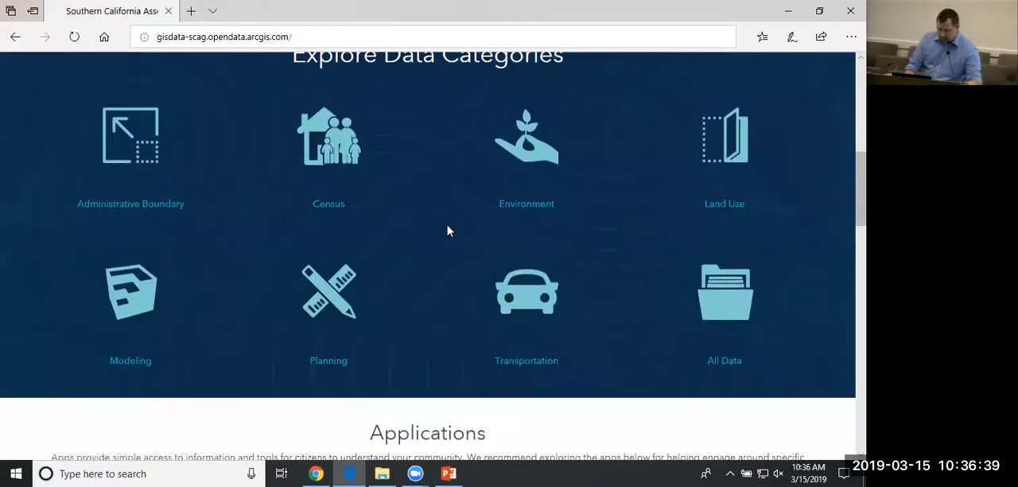
pyautogui.click(139, 142)
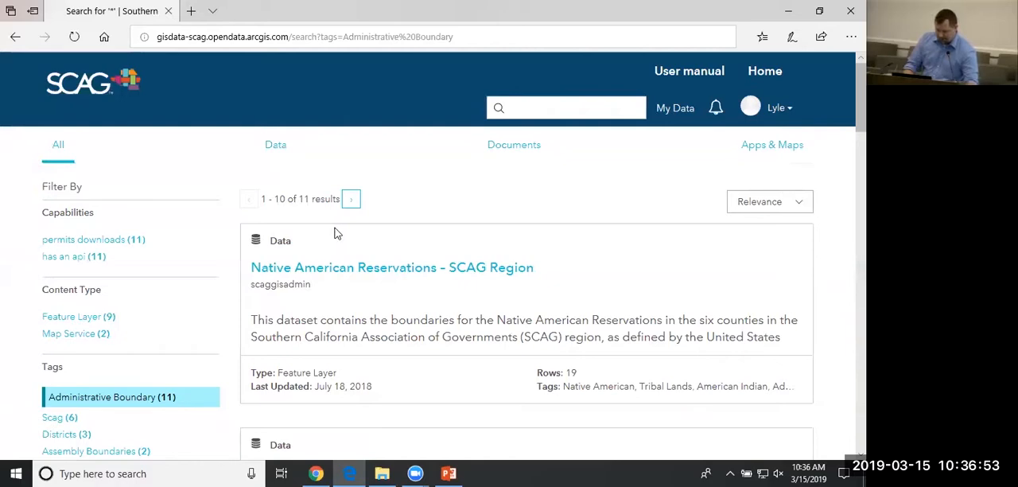
# Browse the Administrative Boundary datasets, examining the district, city and county boundary entries.
pyautogui.scroll(-2, 335, 232)
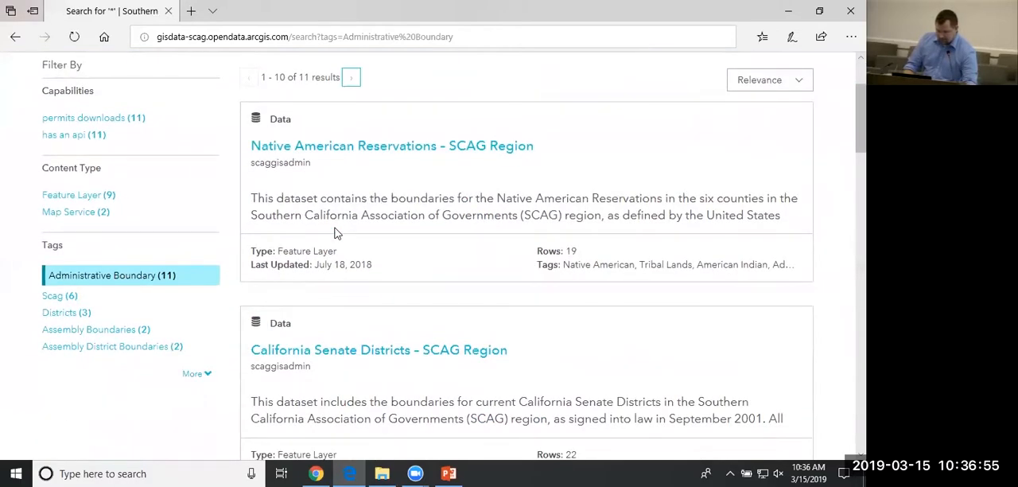
pyautogui.scroll(-1, 335, 233)
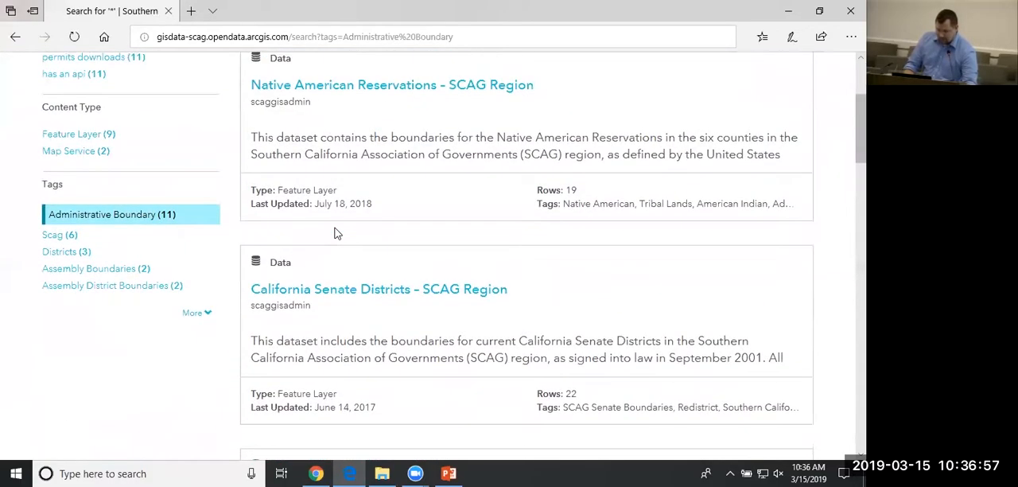
pyautogui.scroll(1, 335, 232)
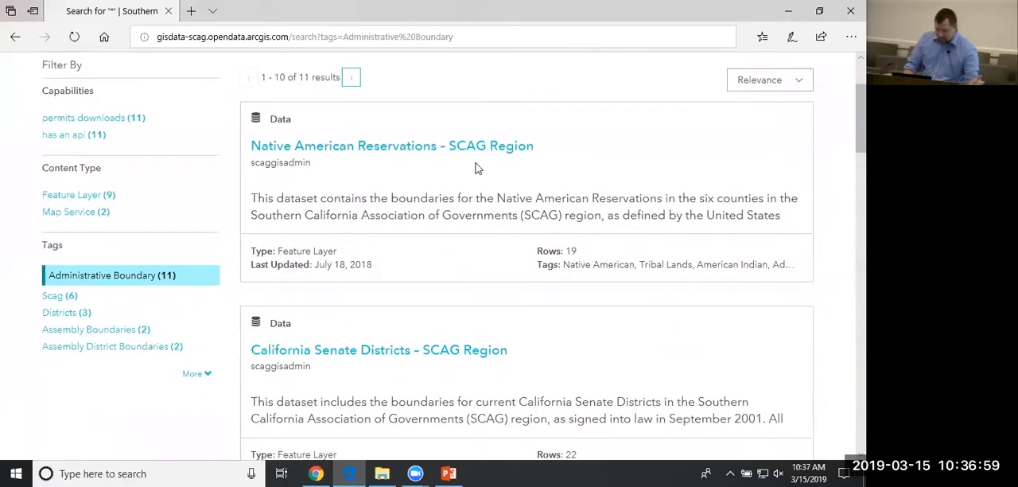
pyautogui.scroll(-4, 430, 338)
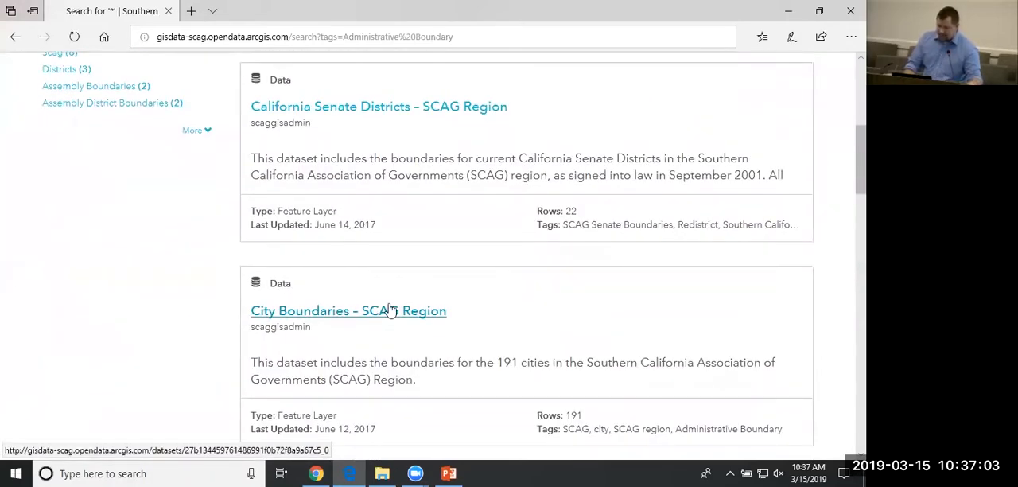
pyautogui.scroll(-1, 407, 304)
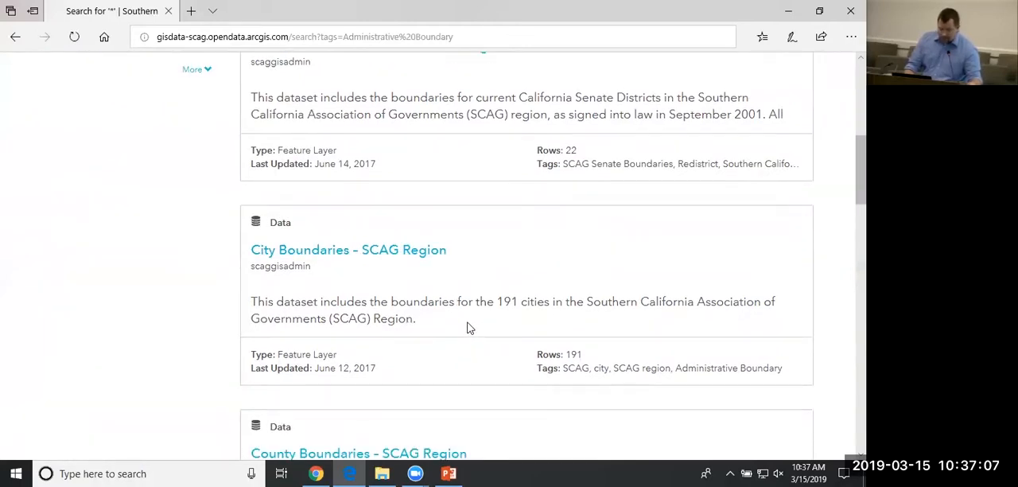
pyautogui.scroll(-2, 467, 322)
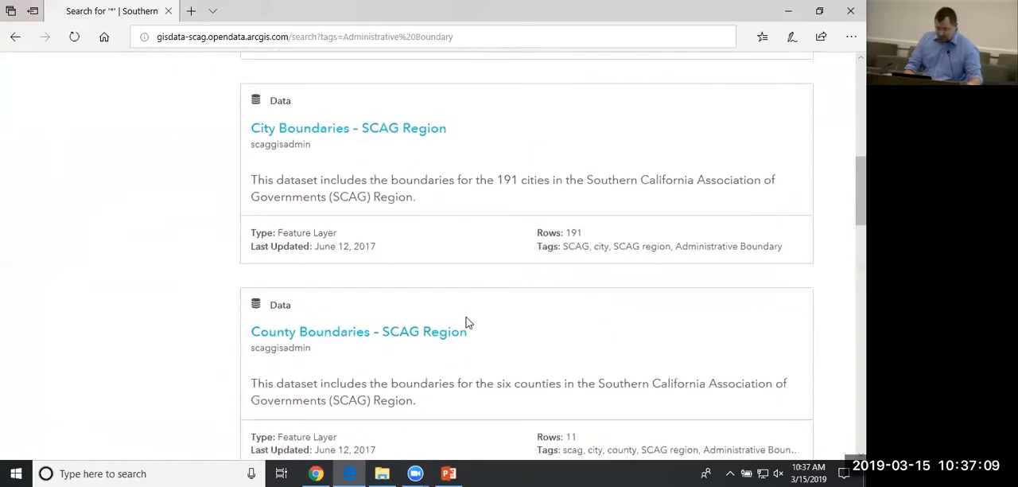
pyautogui.scroll(-3, 455, 330)
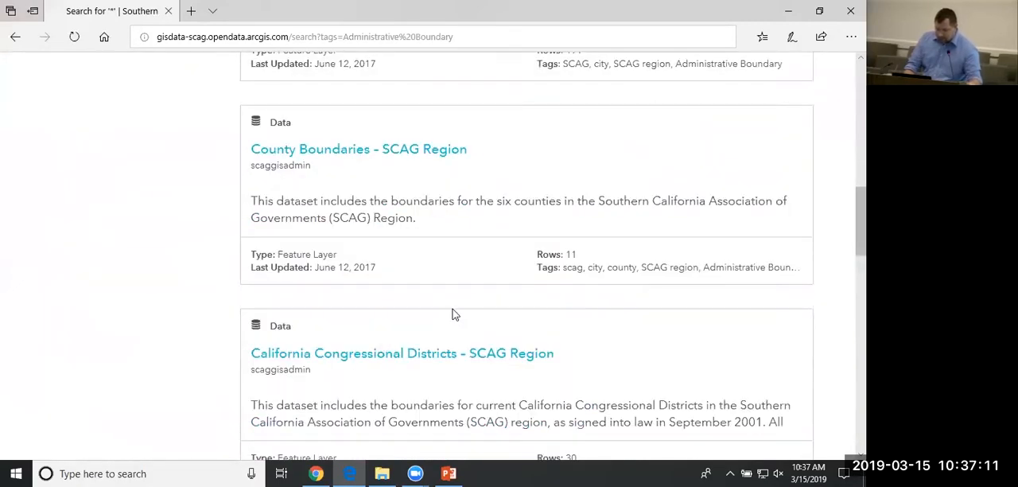
pyautogui.scroll(-2, 453, 310)
pyautogui.scroll(-2, 381, 261)
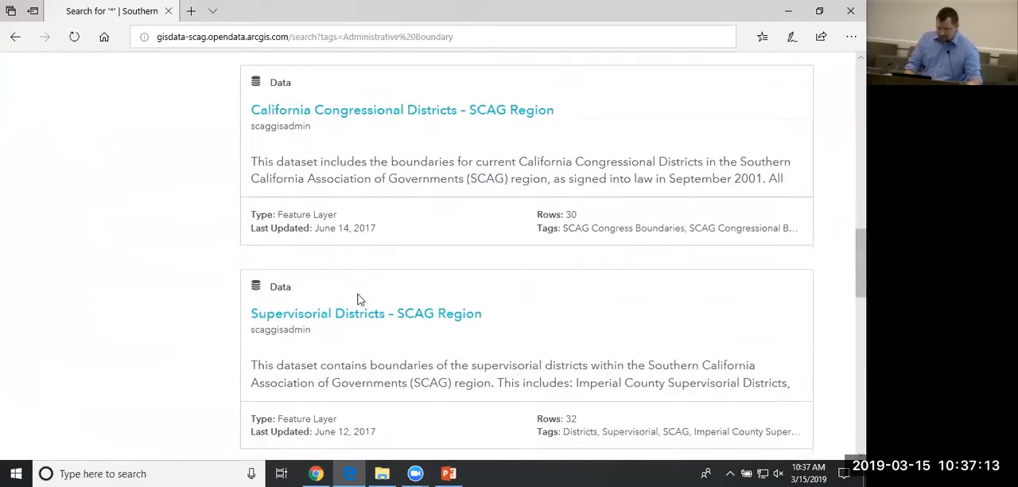
pyautogui.scroll(-2, 384, 340)
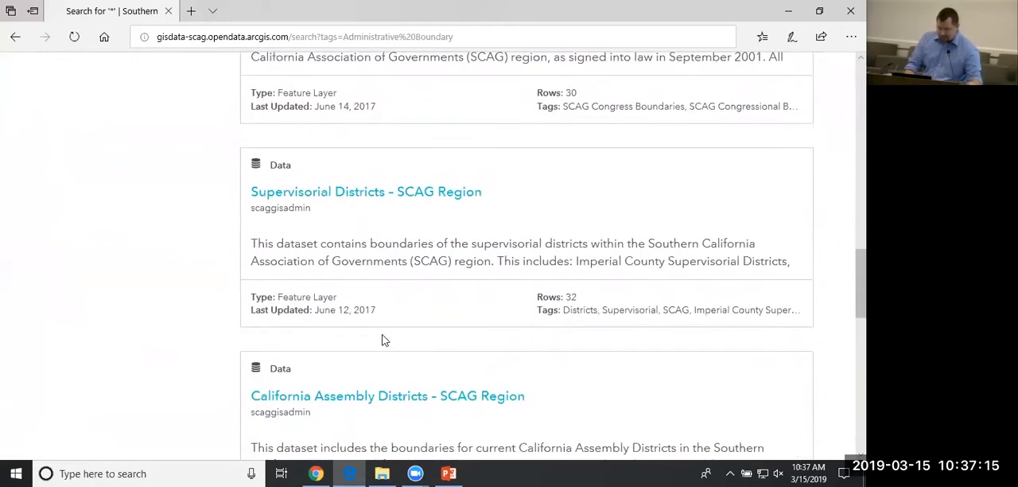
pyautogui.scroll(2, 384, 340)
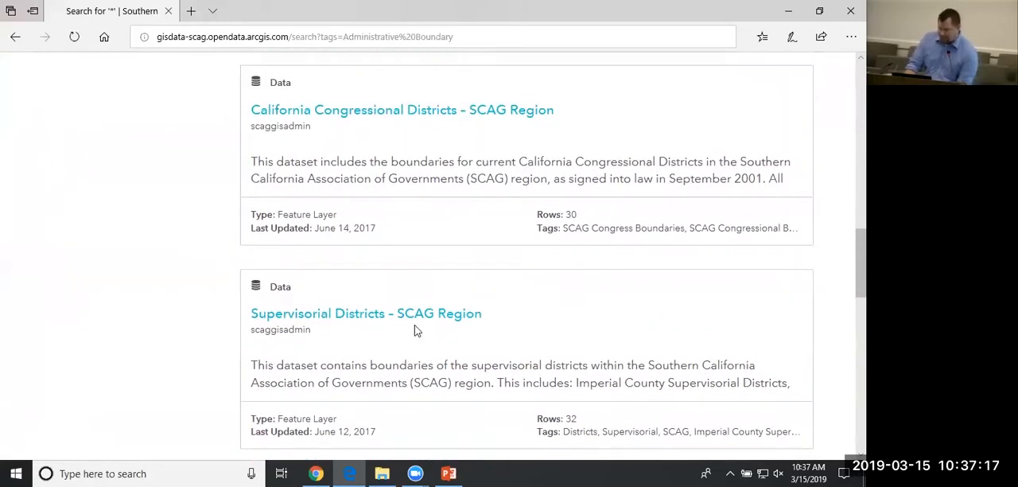
pyautogui.scroll(4, 415, 322)
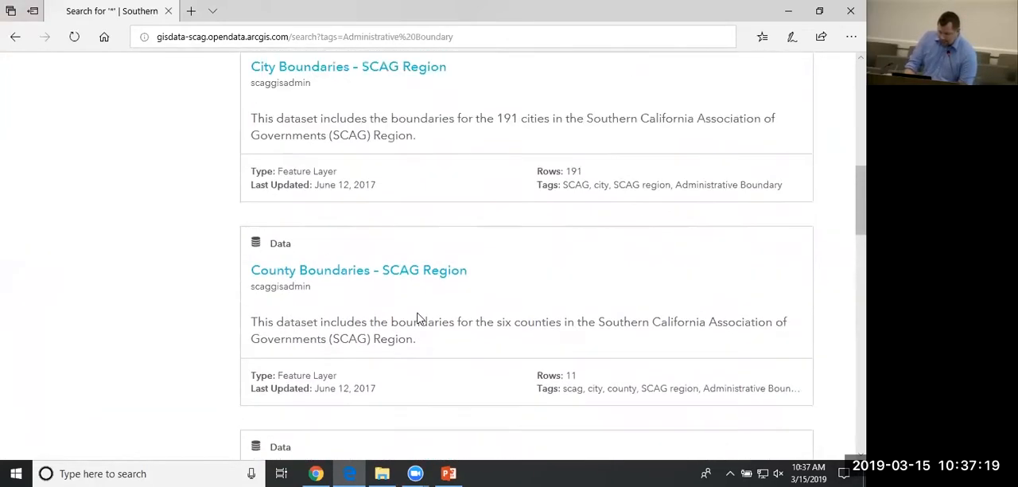
pyautogui.scroll(1, 420, 318)
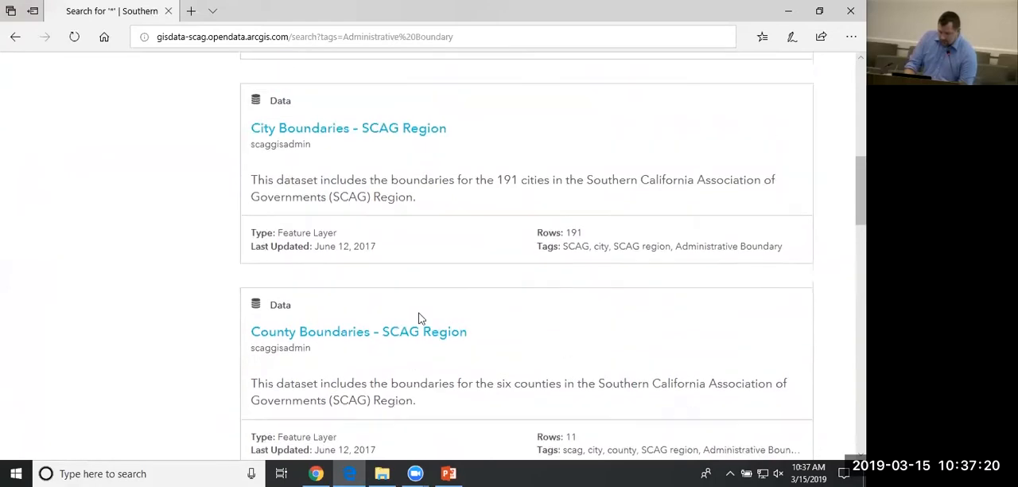
# Open the City Boundaries – SCAG Region dataset, save it as a favorite and close the favorites pane.
pyautogui.click(421, 130)
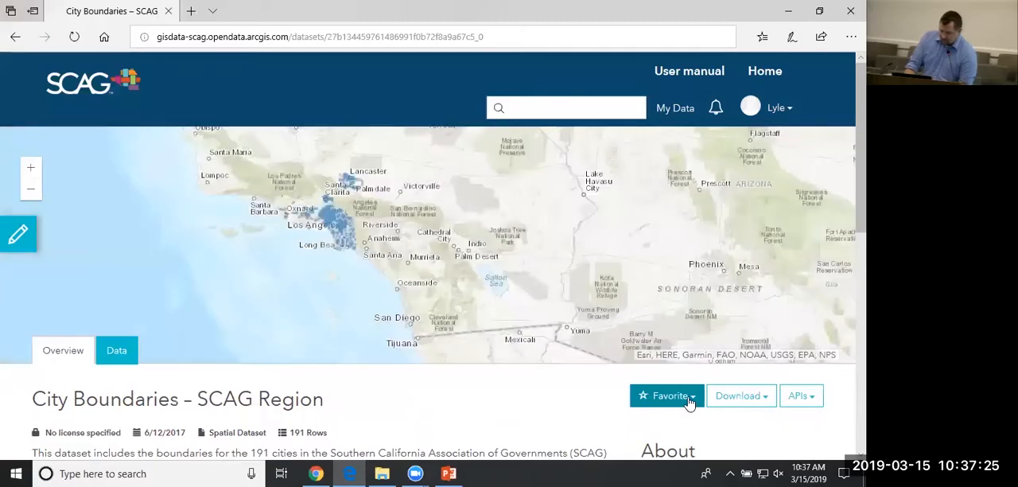
pyautogui.click(690, 403)
pyautogui.scroll(-2, 668, 398)
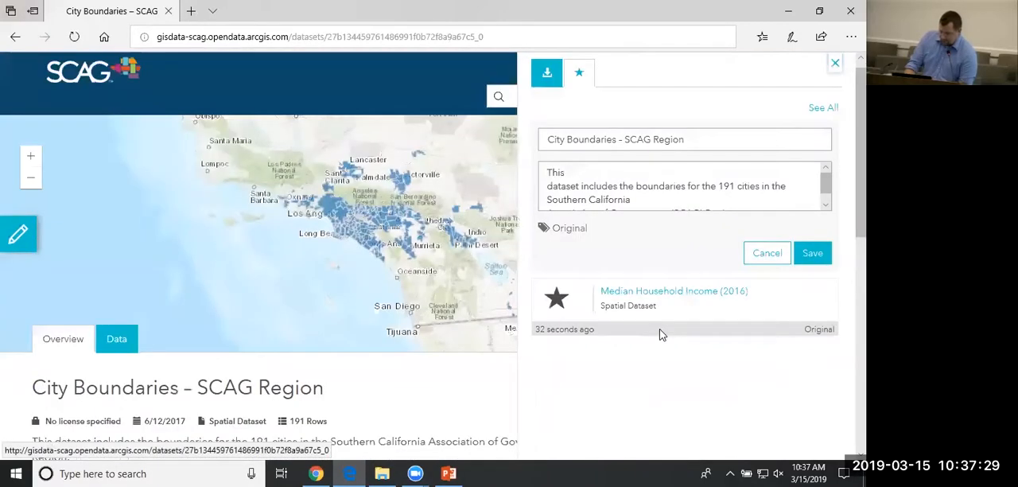
pyautogui.click(812, 256)
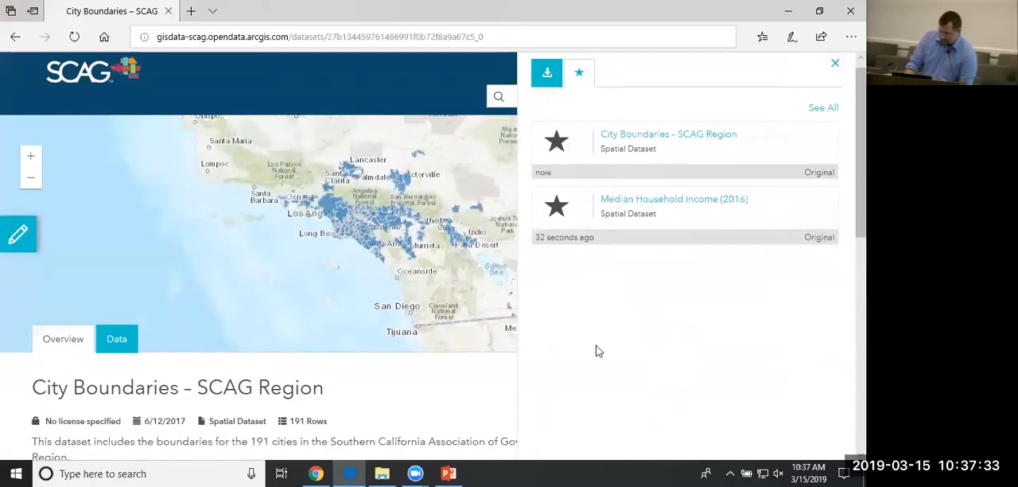
pyautogui.click(835, 63)
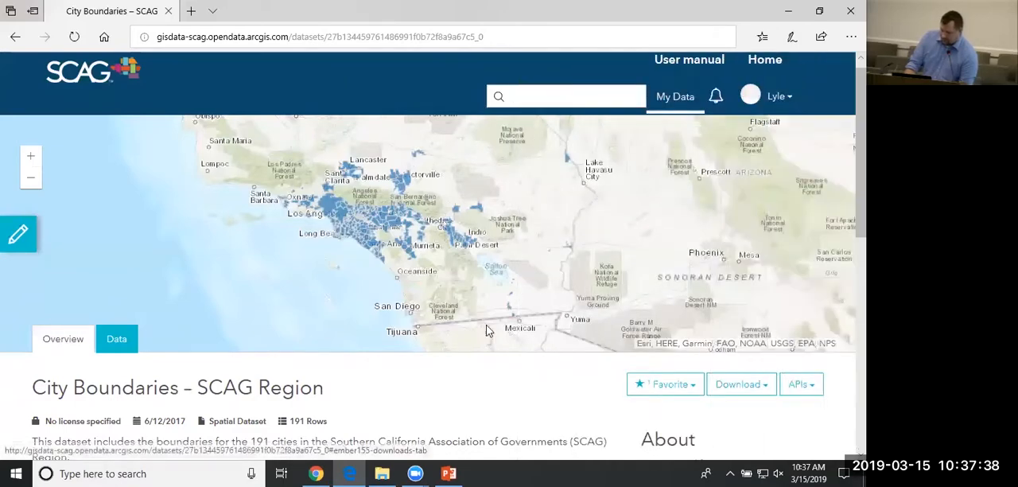
# Switch to File Explorer, open the ArcGIS_Online_SCAG link and sign in with the account username and password, declining to have the browser save the password.
pyautogui.click(396, 471)
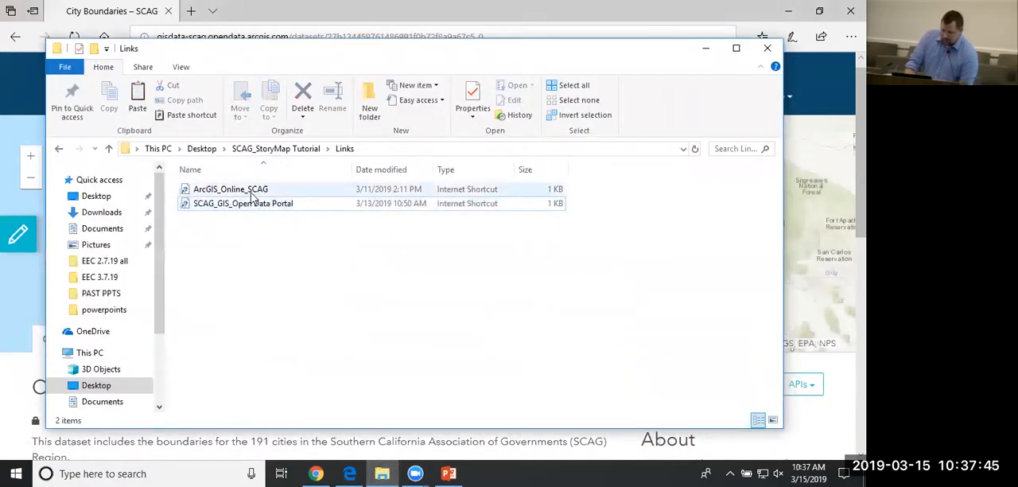
pyautogui.doubleClick(253, 191)
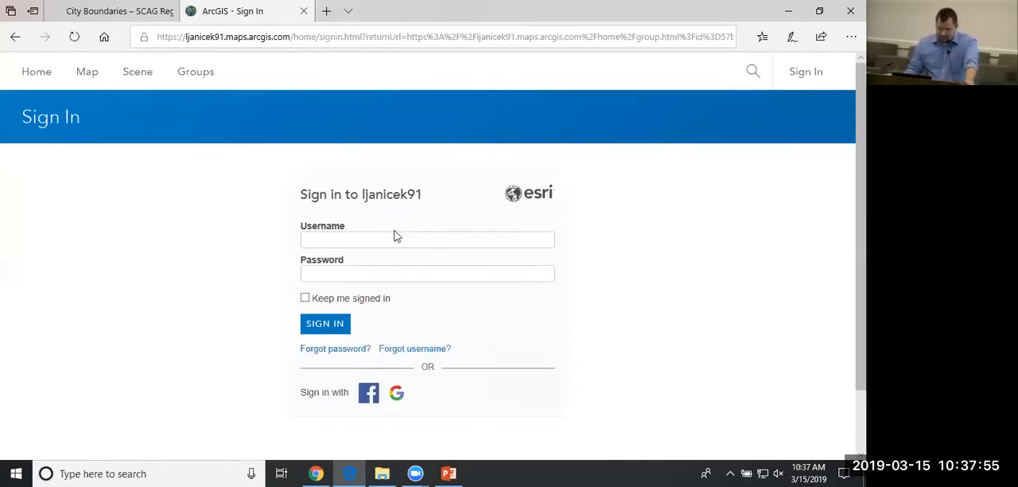
pyautogui.click(477, 236)
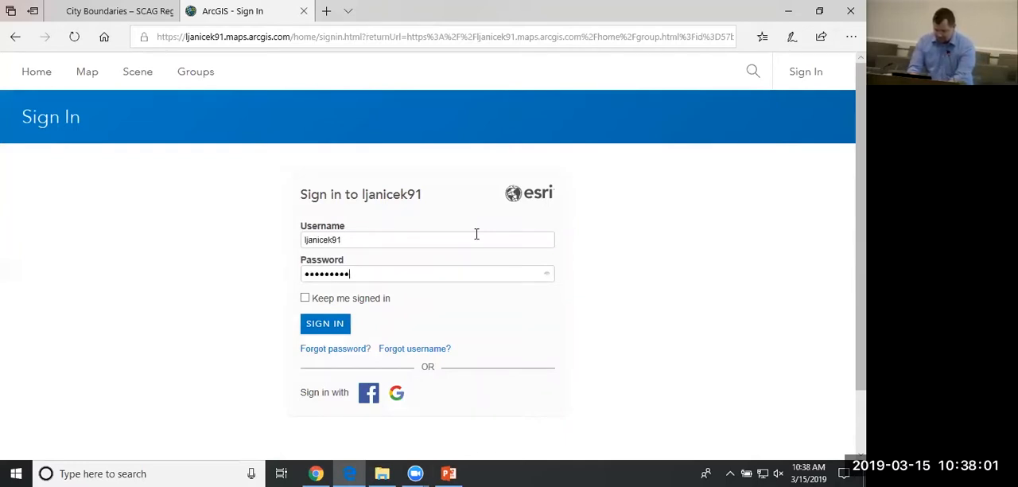
pyautogui.press('Return')
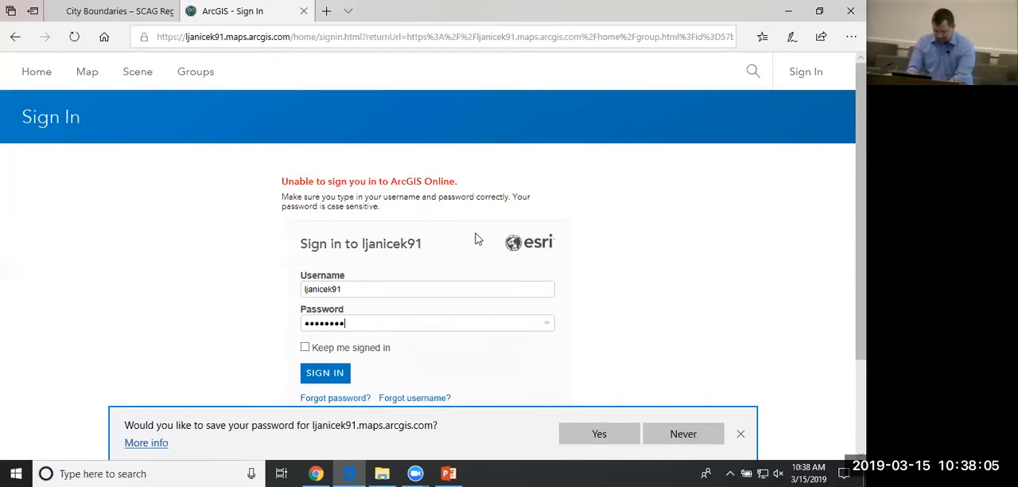
pyautogui.press('Return')
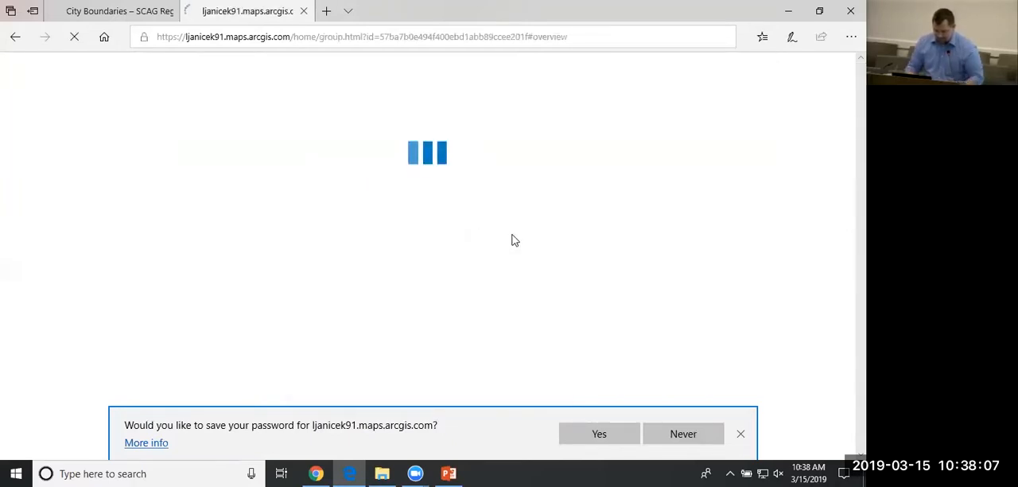
pyautogui.click(714, 436)
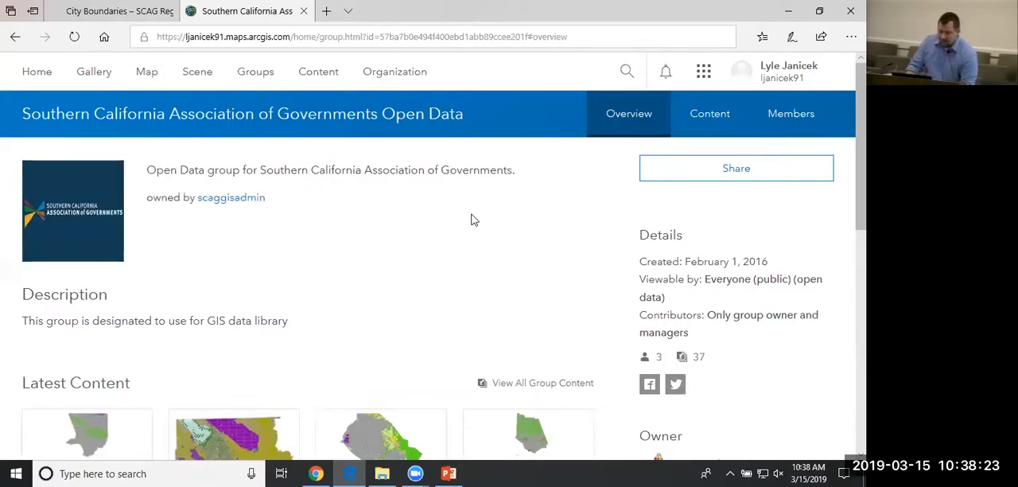
# Look through the SCAG Open Data group's latest content and its content list, and return to the group overview.
pyautogui.scroll(-3, 474, 218)
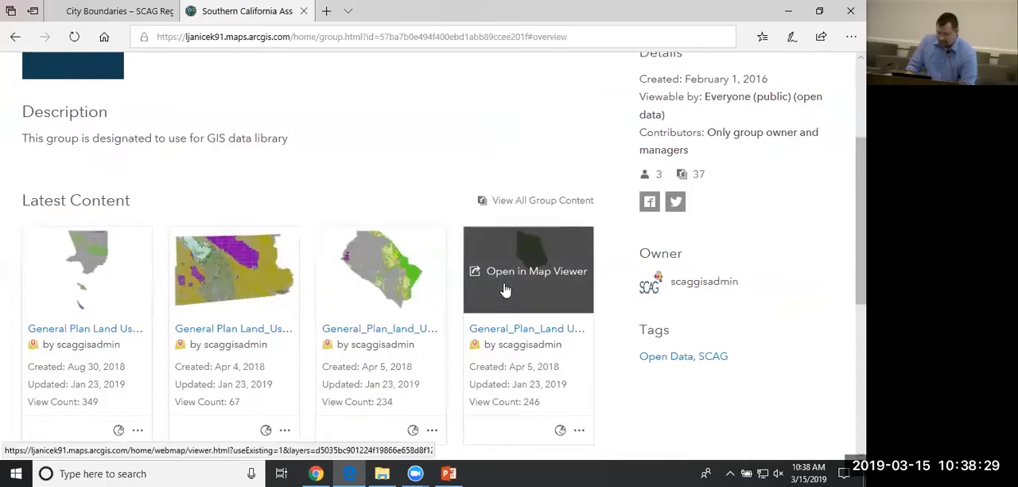
pyautogui.scroll(-2, 507, 286)
pyautogui.scroll(-3, 508, 281)
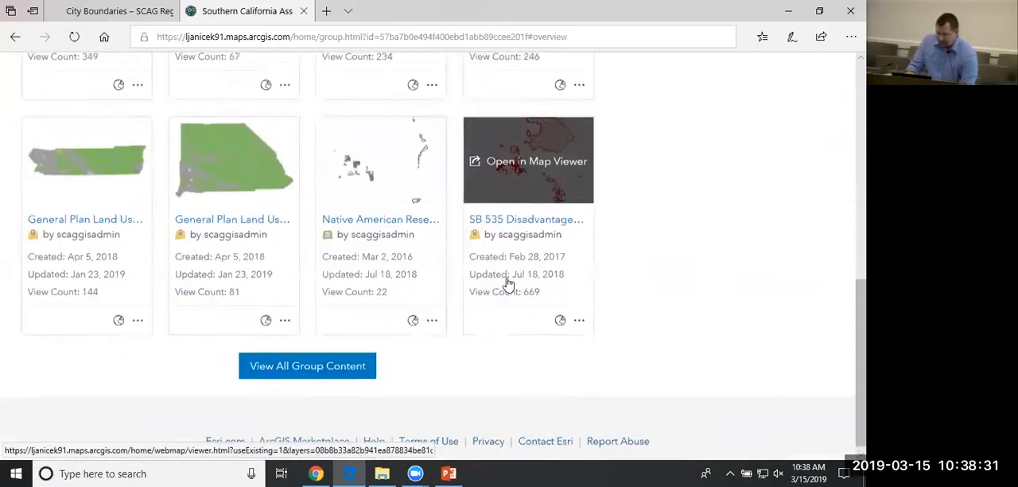
pyautogui.scroll(6, 507, 283)
pyautogui.scroll(1, 507, 284)
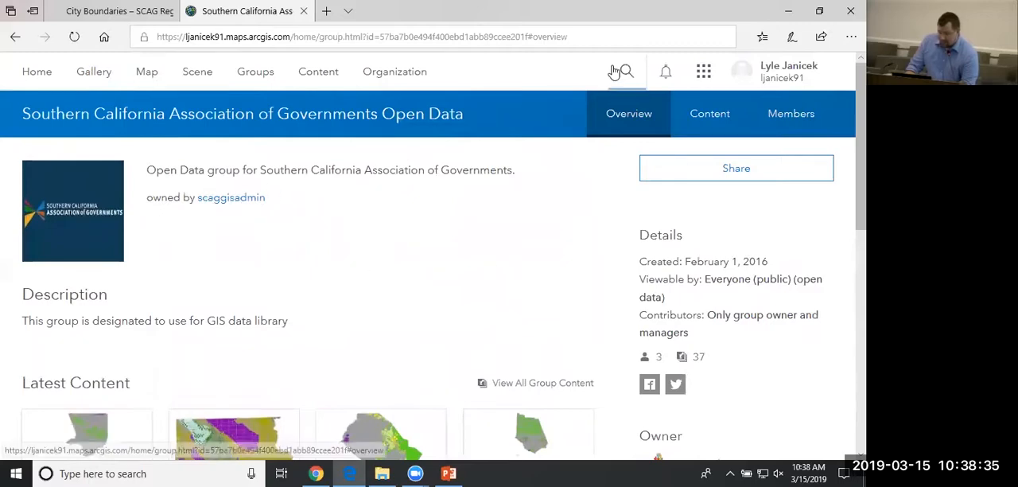
pyautogui.click(692, 130)
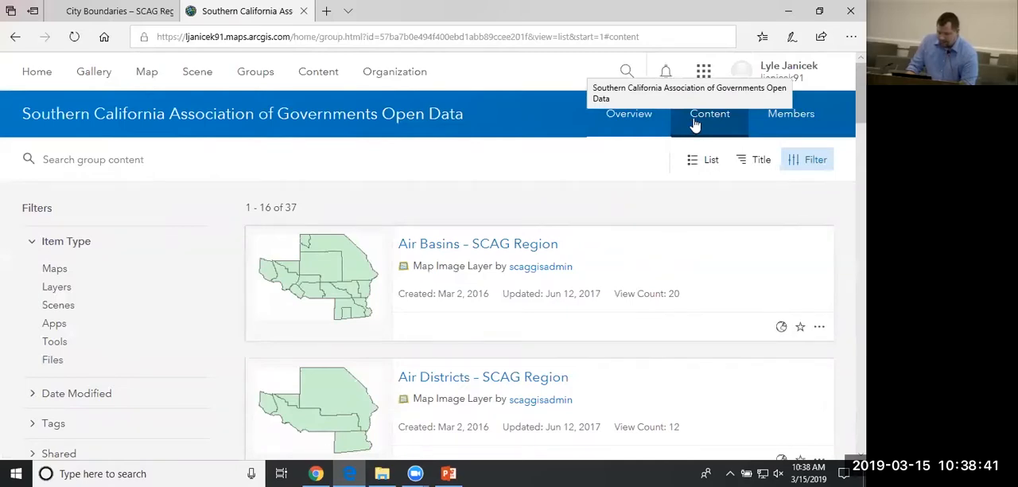
pyautogui.click(615, 132)
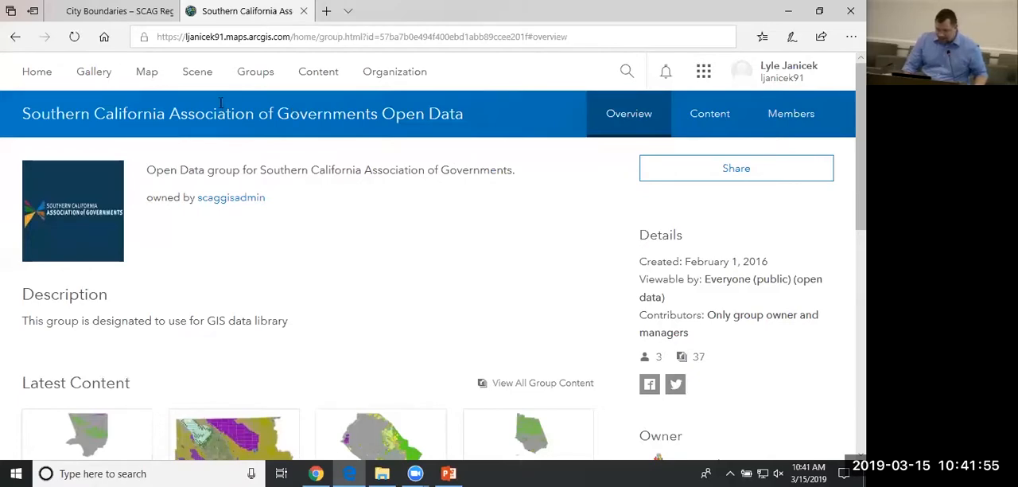
# Check the favorited datasets in the ArcGIS Online gallery and open the map viewer.
pyautogui.click(88, 79)
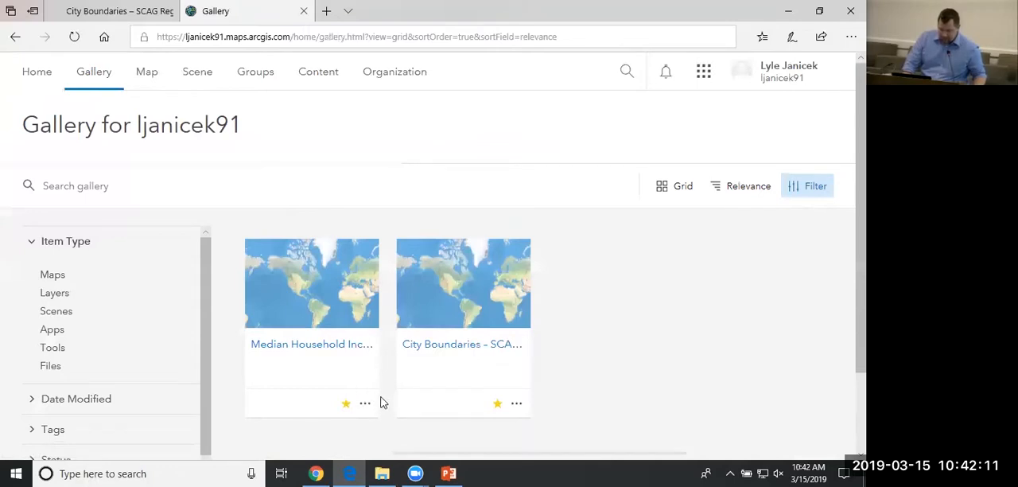
pyautogui.moveTo(309, 324)
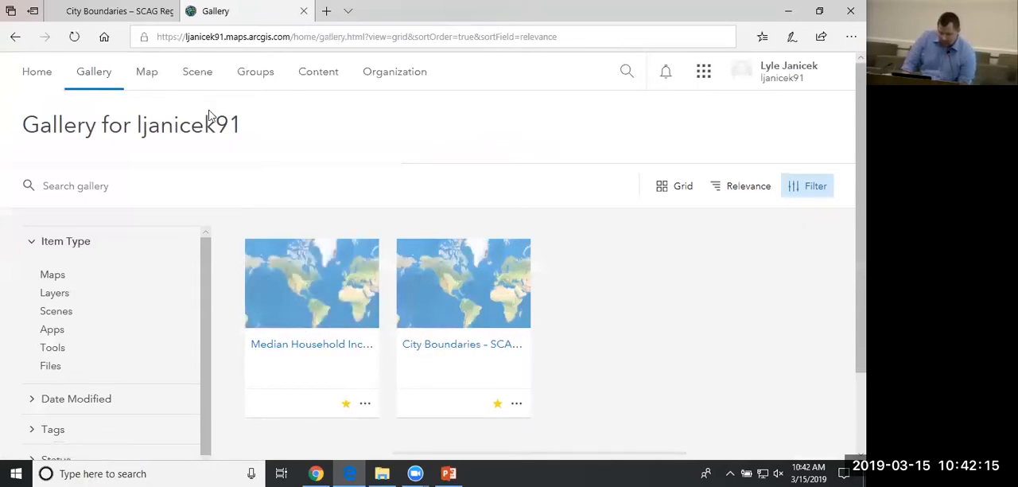
pyautogui.click(146, 80)
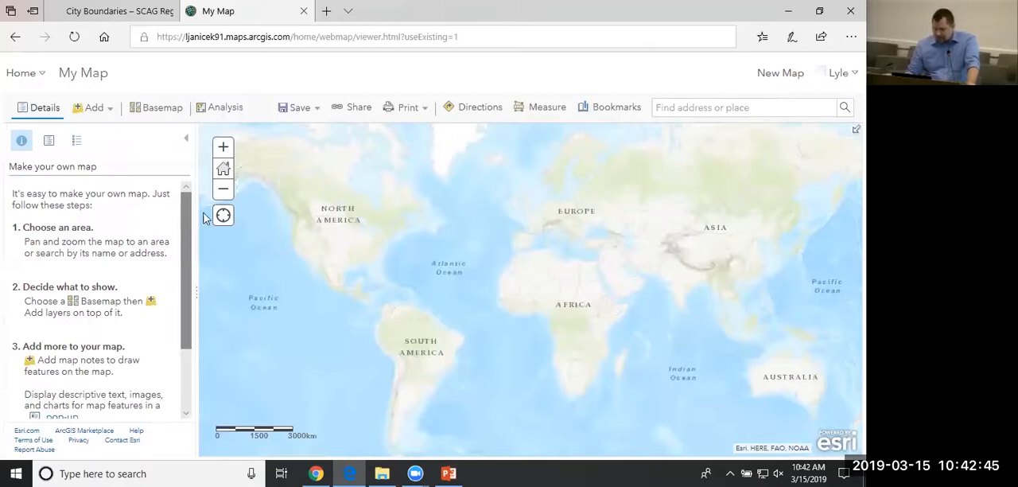
# Frame the map on Southern California around Los Angeles and check the map's contents list and legend.
pyautogui.moveTo(241, 167); pyautogui.dragTo(263, 176)
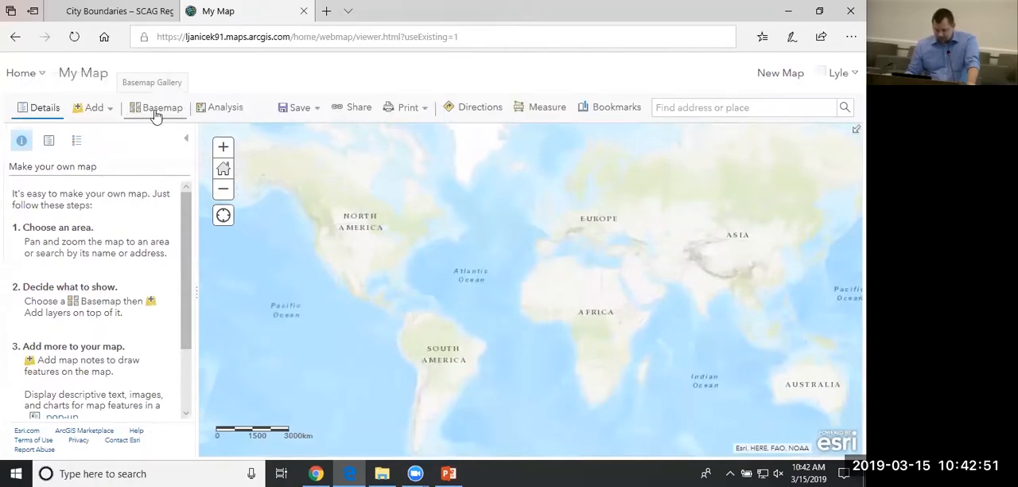
pyautogui.moveTo(335, 207); pyautogui.dragTo(392, 210)
pyautogui.scroll(3, 411, 276)
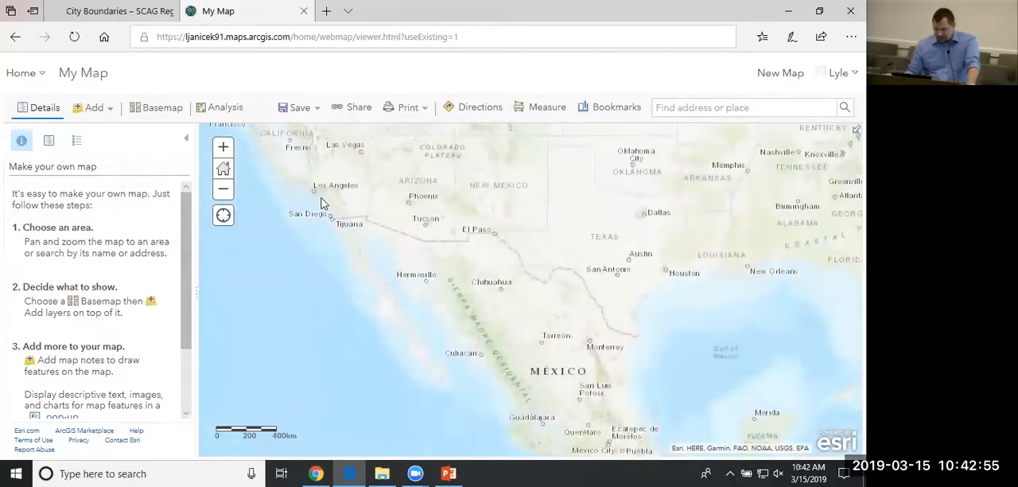
pyautogui.scroll(2, 322, 199)
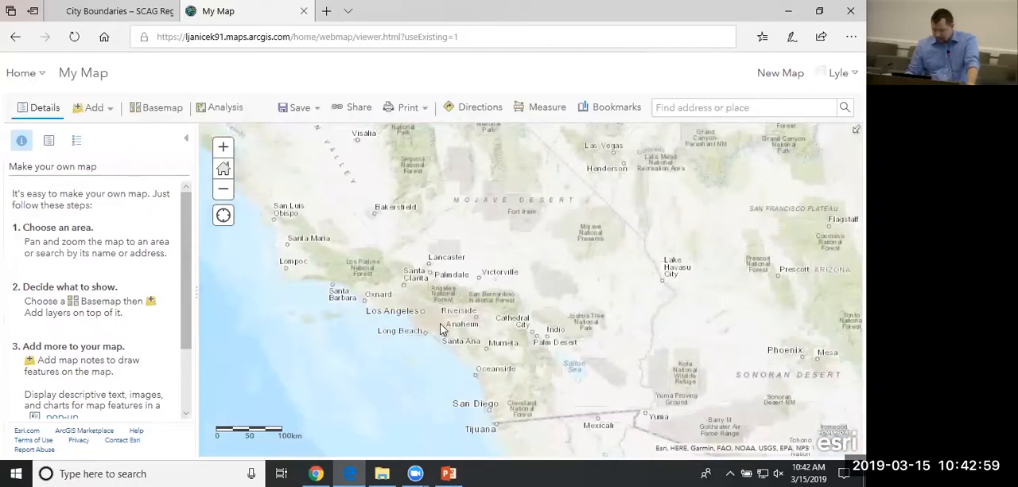
pyautogui.scroll(1, 438, 337)
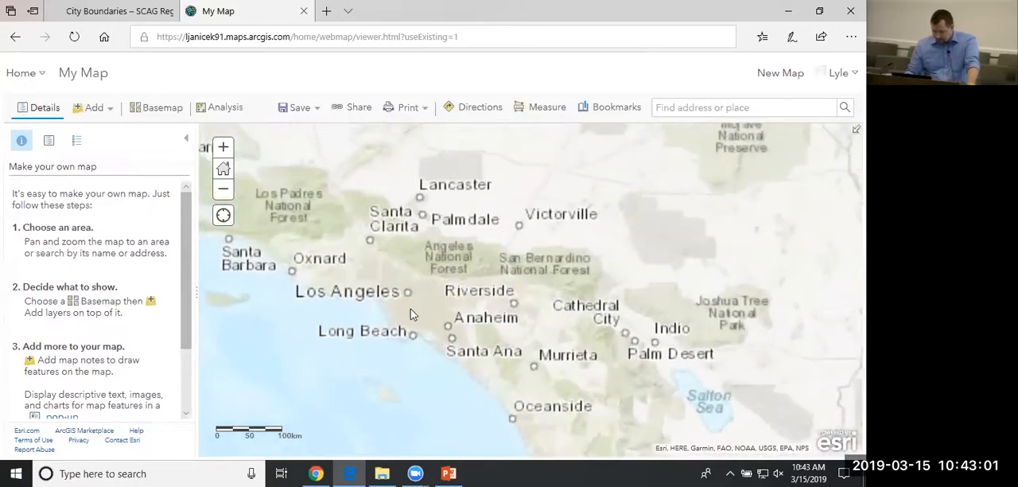
pyautogui.moveTo(396, 298); pyautogui.dragTo(427, 320)
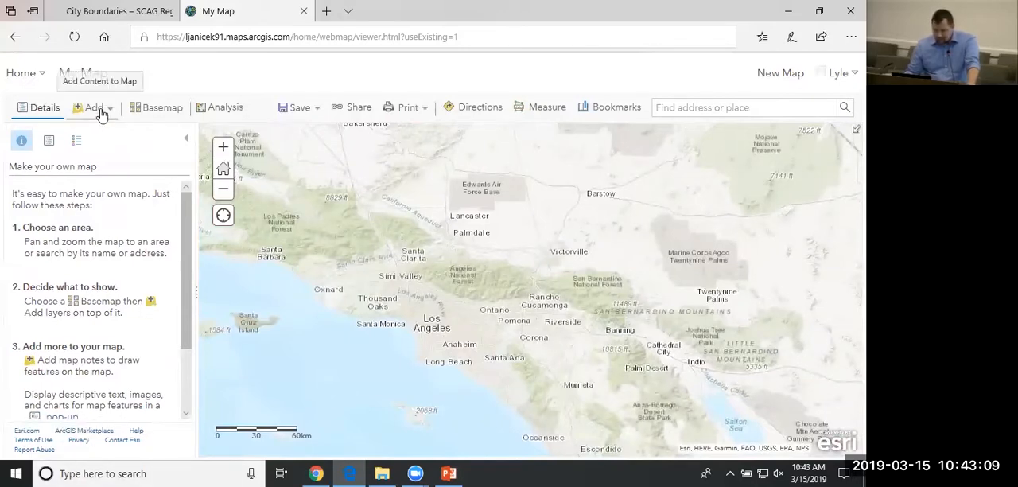
pyautogui.click(46, 143)
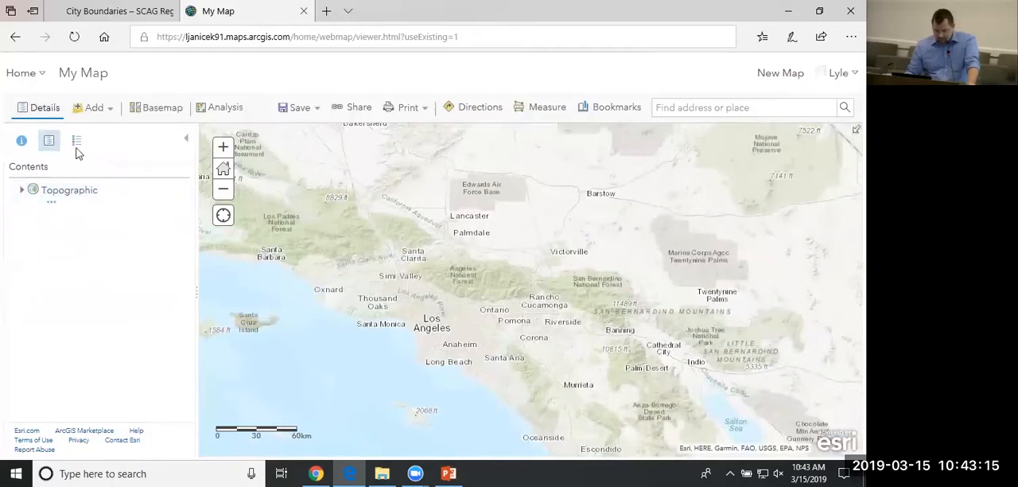
pyautogui.click(76, 144)
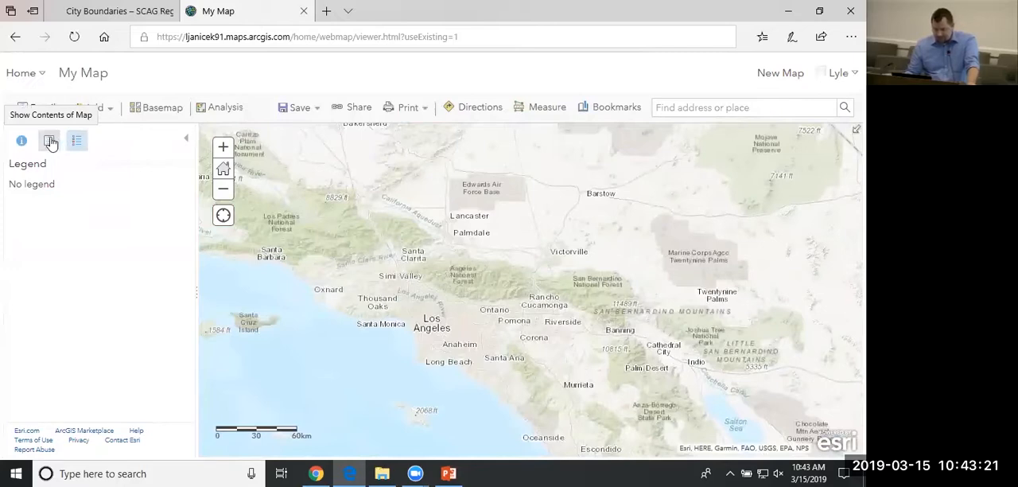
# Change the basemap to Dark Gray Canvas and frame the map closely on Los Angeles and Long Beach.
pyautogui.click(142, 114)
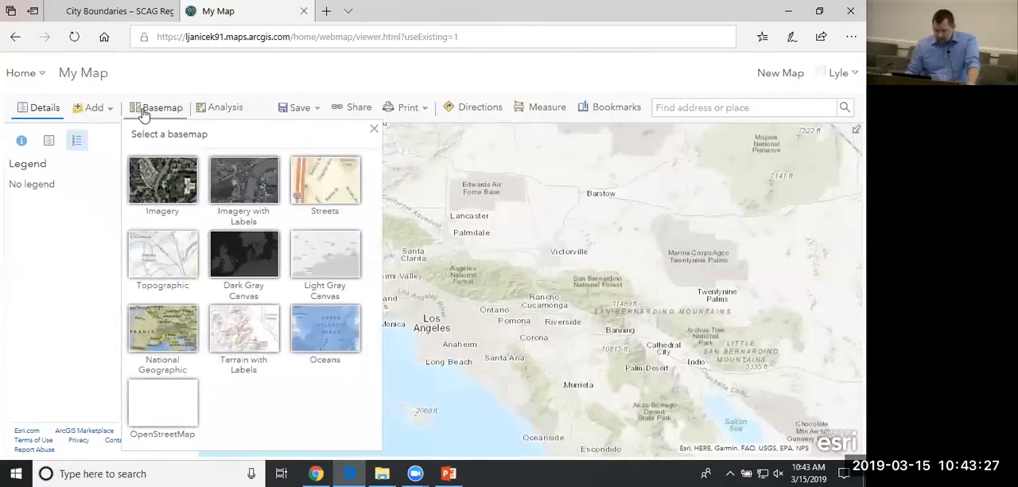
pyautogui.click(250, 267)
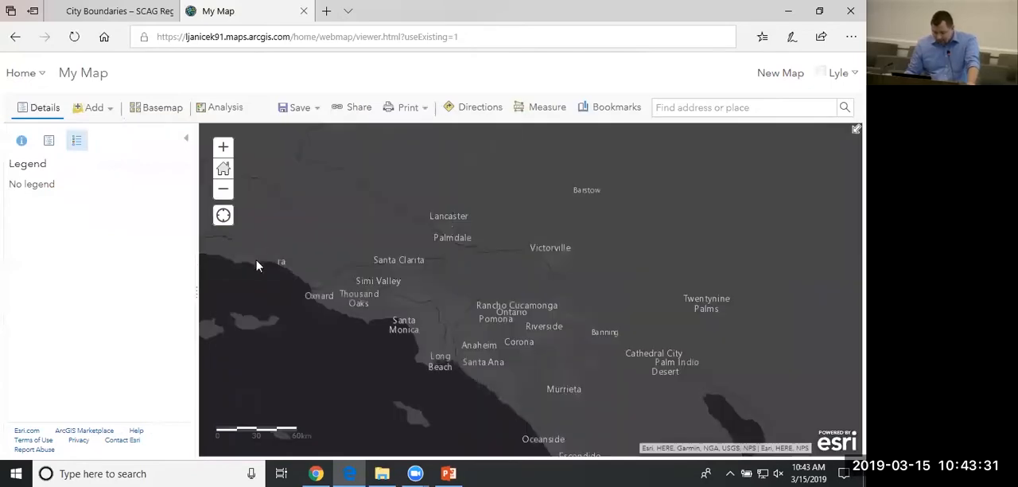
pyautogui.scroll(1, 413, 334)
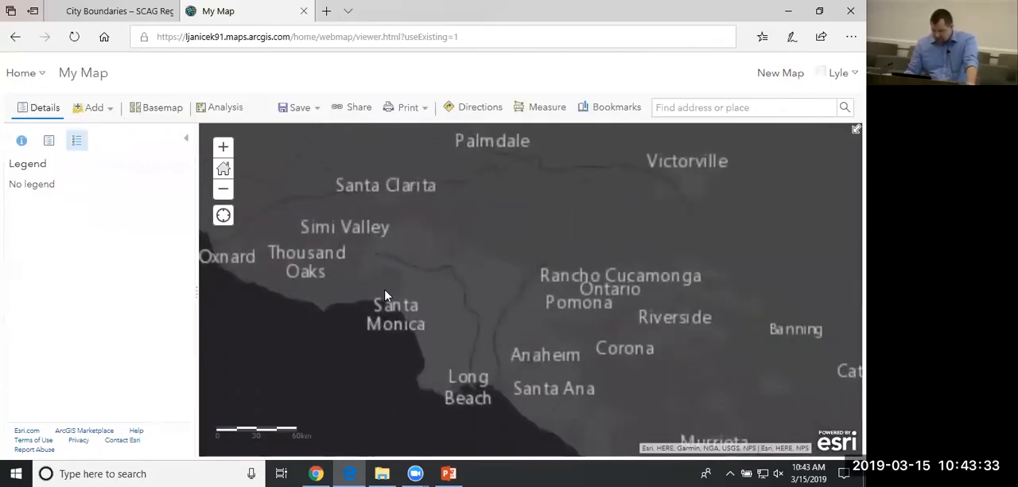
pyautogui.scroll(2, 495, 391)
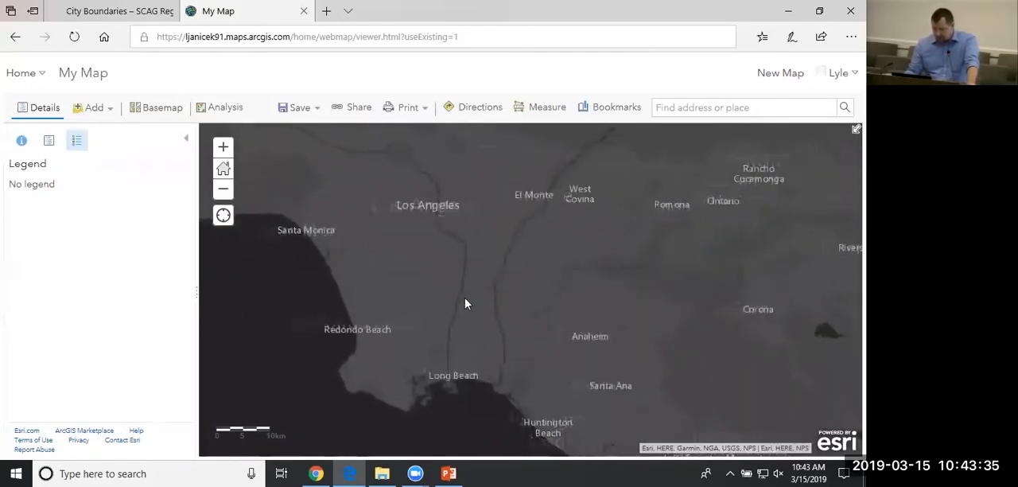
pyautogui.moveTo(466, 296); pyautogui.dragTo(468, 310)
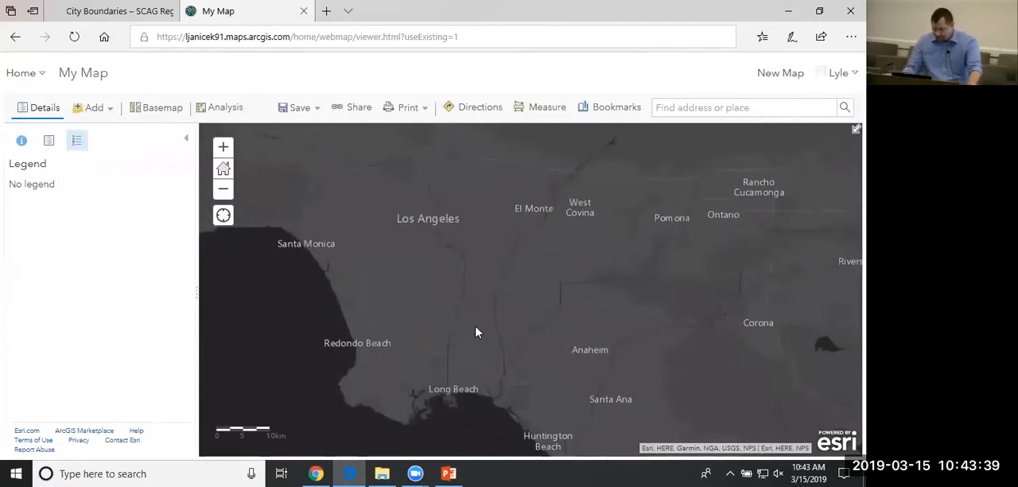
pyautogui.moveTo(472, 314); pyautogui.dragTo(468, 322)
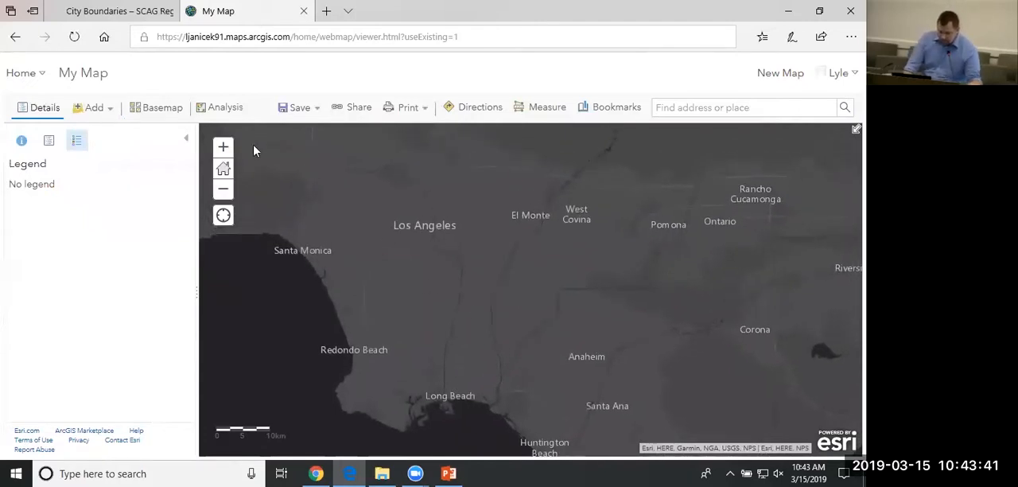
# Open the Living Atlas layers for adding to the map and look over the list.
pyautogui.click(105, 112)
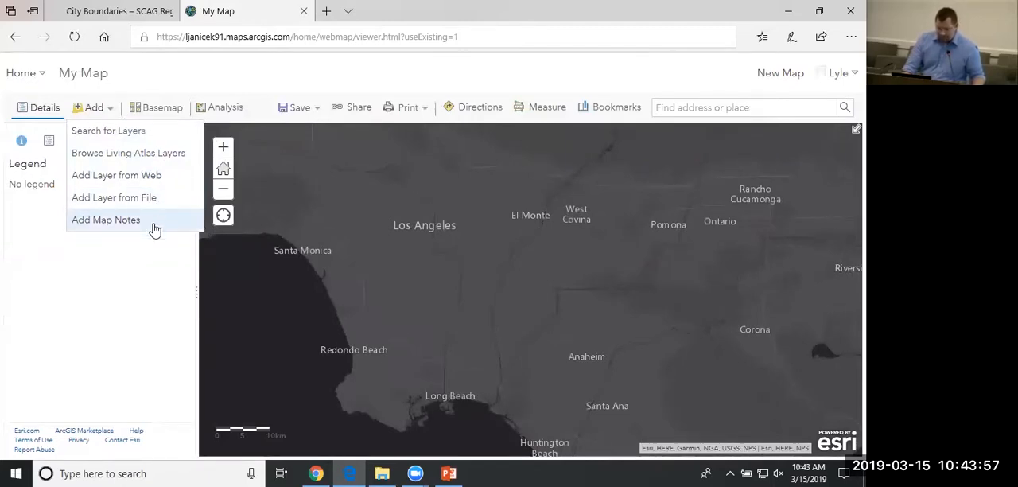
pyautogui.click(144, 152)
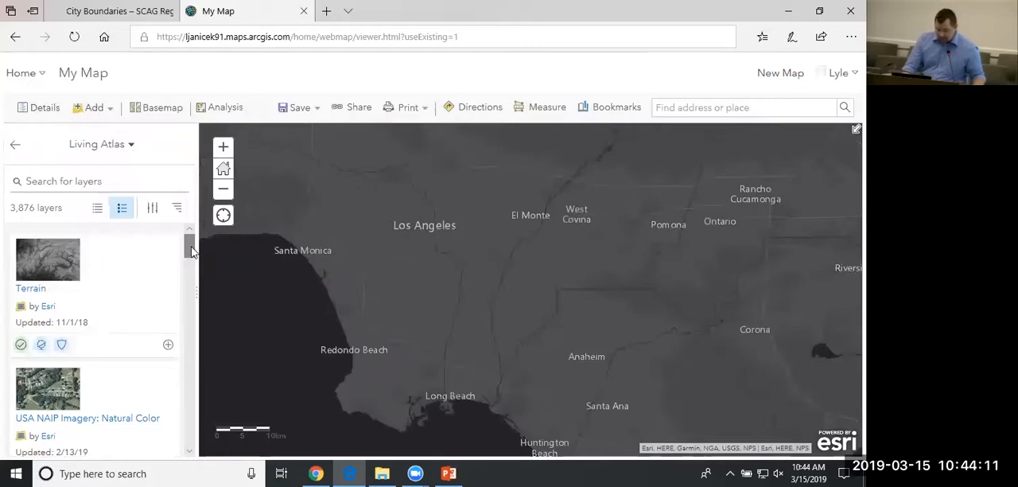
pyautogui.click(190, 247)
pyautogui.moveTo(190, 247)
pyautogui.mouseDown()
pyautogui.moveTo(196, 378)
pyautogui.moveTo(183, 233)
pyautogui.mouseUp()
# Switch the layer source to My Favorites and look through the favorited SCAG layers.
pyautogui.click(124, 144)
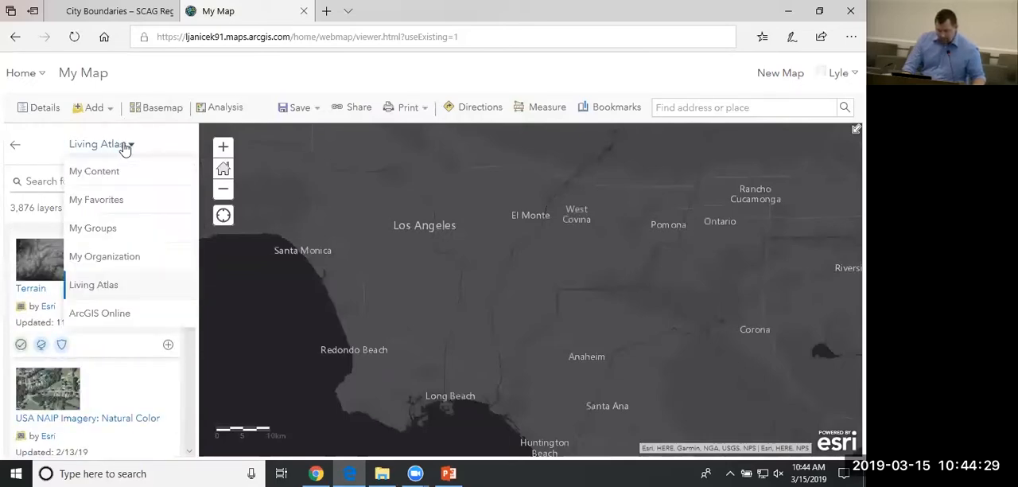
pyautogui.click(107, 203)
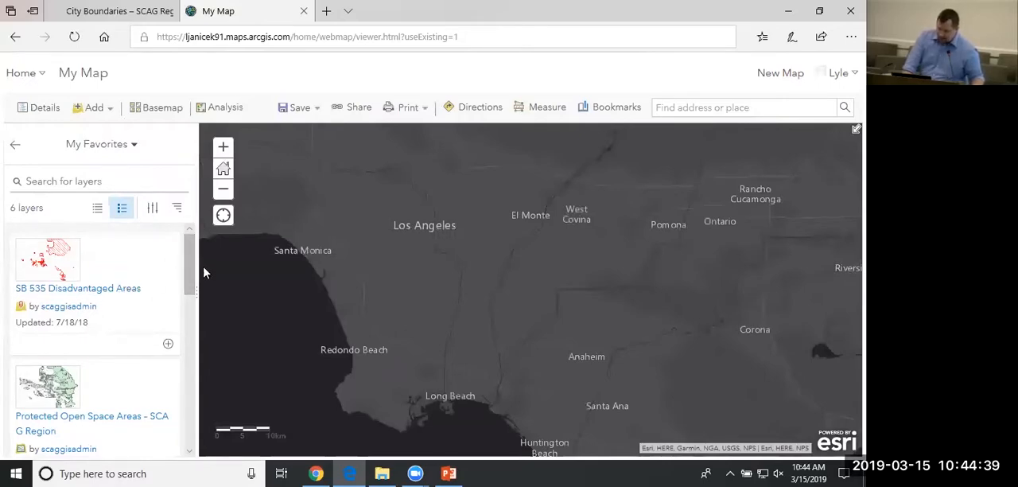
pyautogui.moveTo(190, 265); pyautogui.dragTo(195, 332)
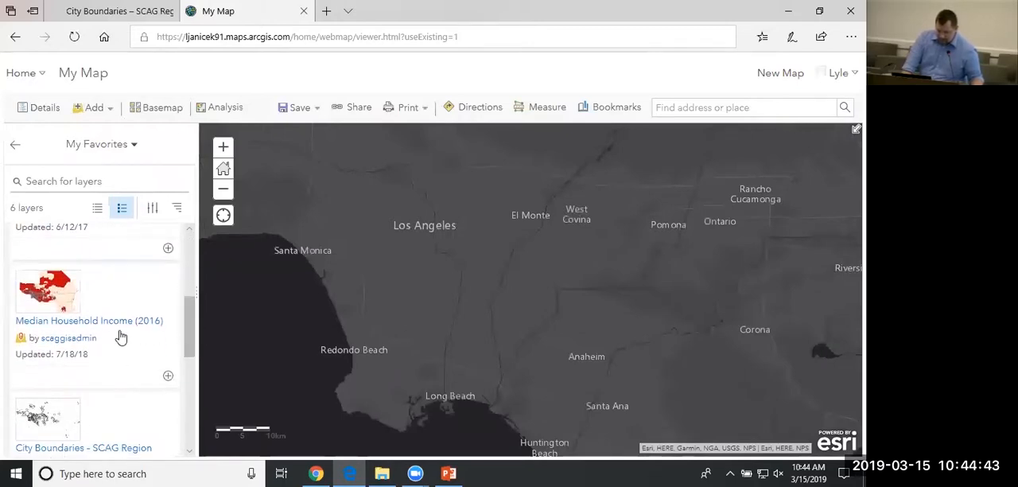
pyautogui.scroll(-2, 181, 350)
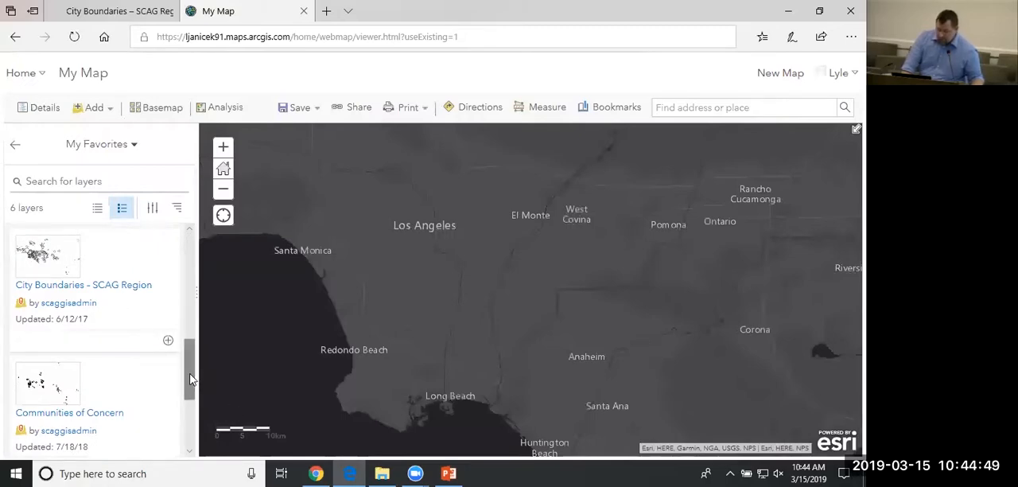
pyautogui.moveTo(191, 380); pyautogui.dragTo(201, 257)
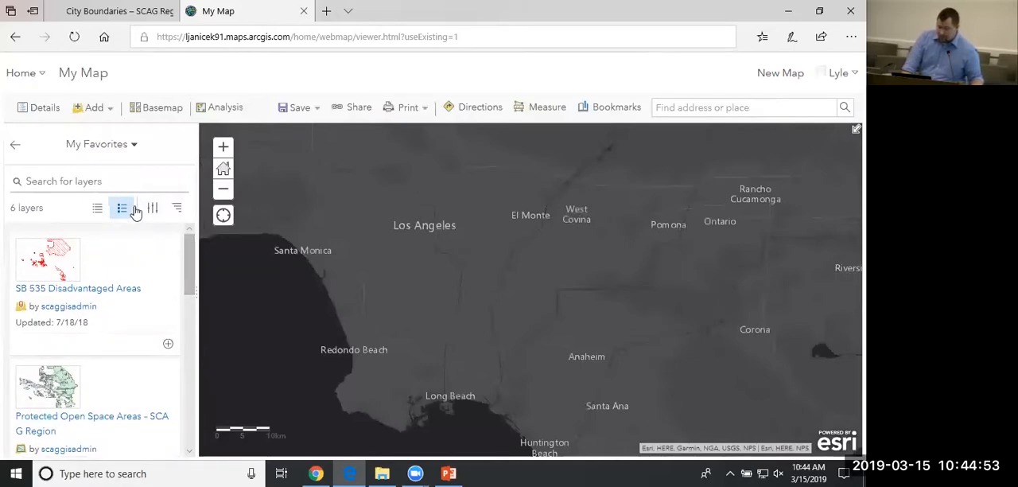
# Search the favorite layers for "boundaries".
pyautogui.click(124, 180)
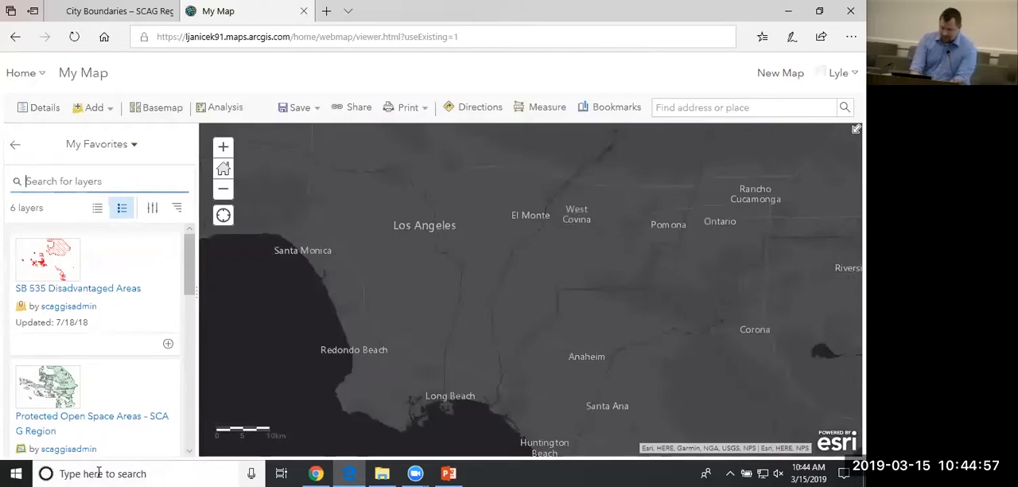
pyautogui.write('bobund')
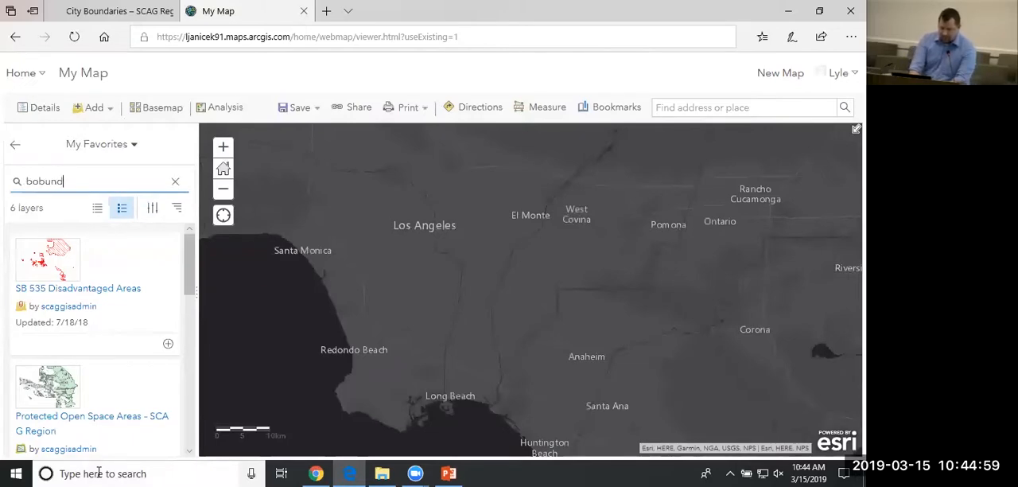
pyautogui.write('undar')
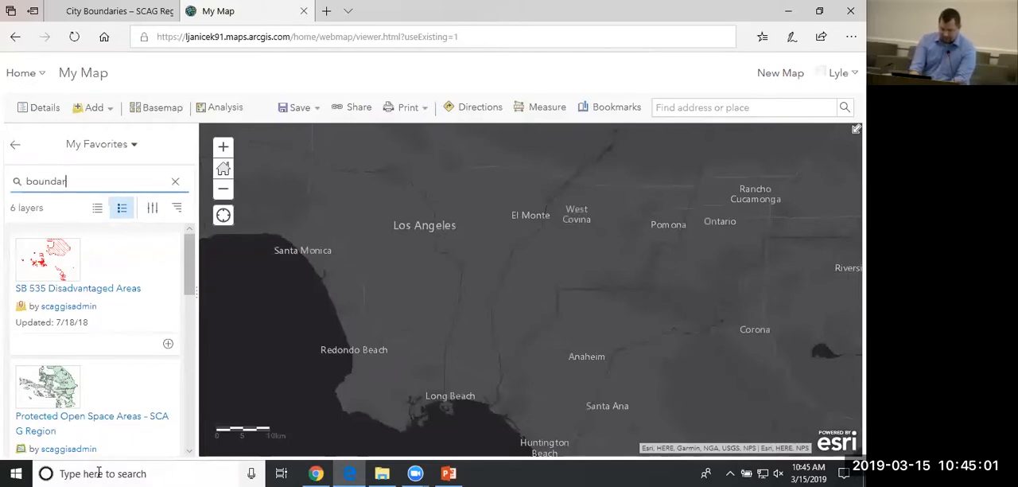
pyautogui.write('ies')
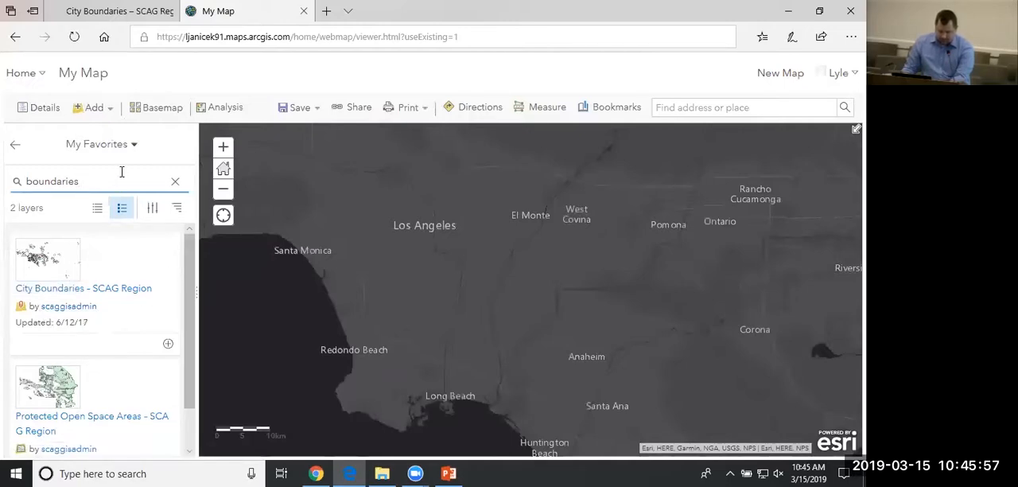
# Switch the layer source to ArcGIS Online and search it for "scaggisadmin".
pyautogui.click(135, 145)
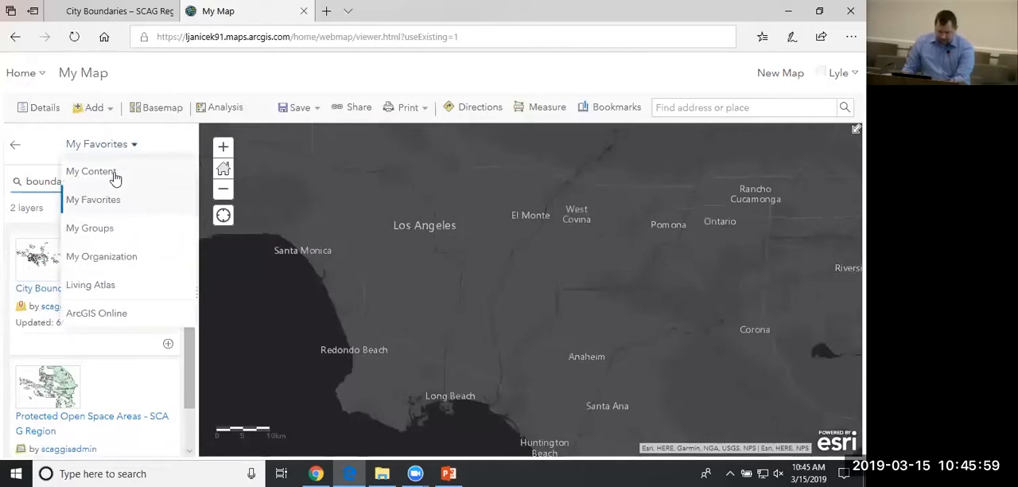
pyautogui.click(109, 316)
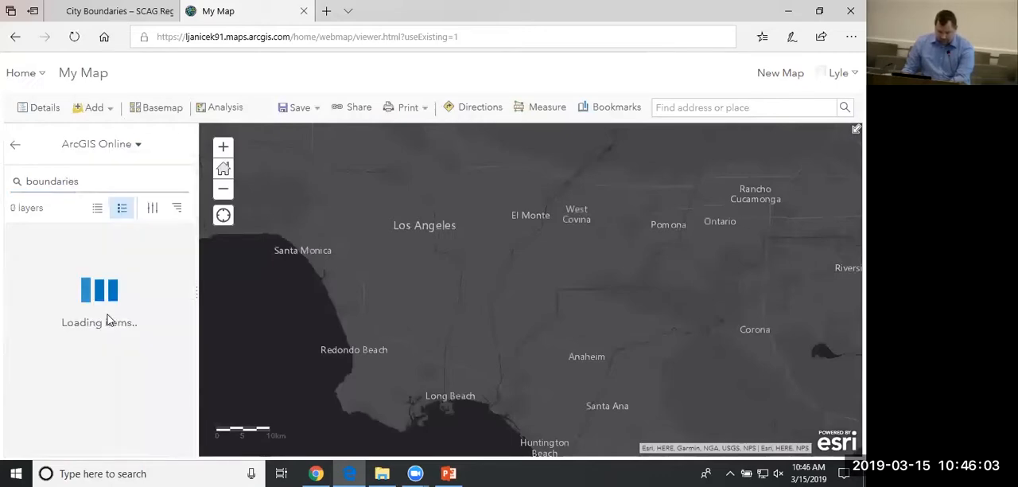
pyautogui.moveTo(105, 180); pyautogui.dragTo(1, 182)
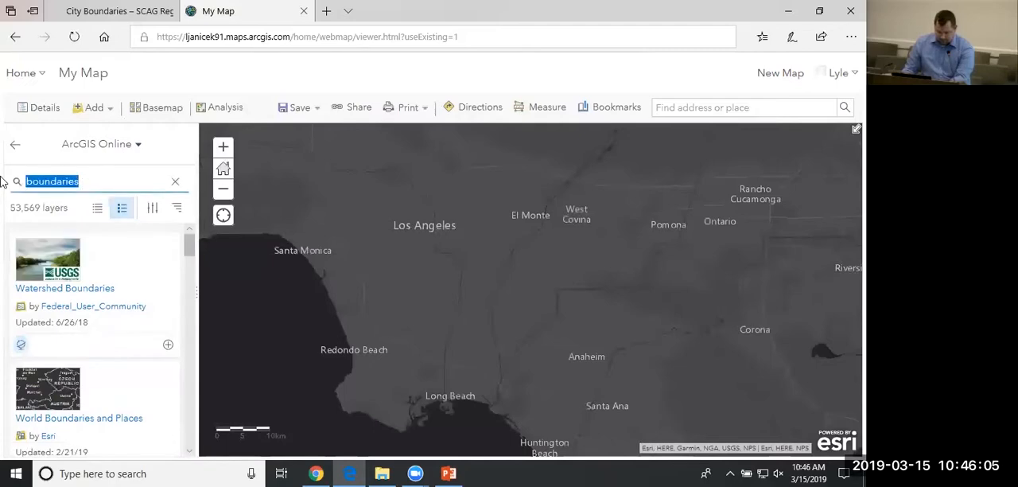
pyautogui.write('scaggisadmin')
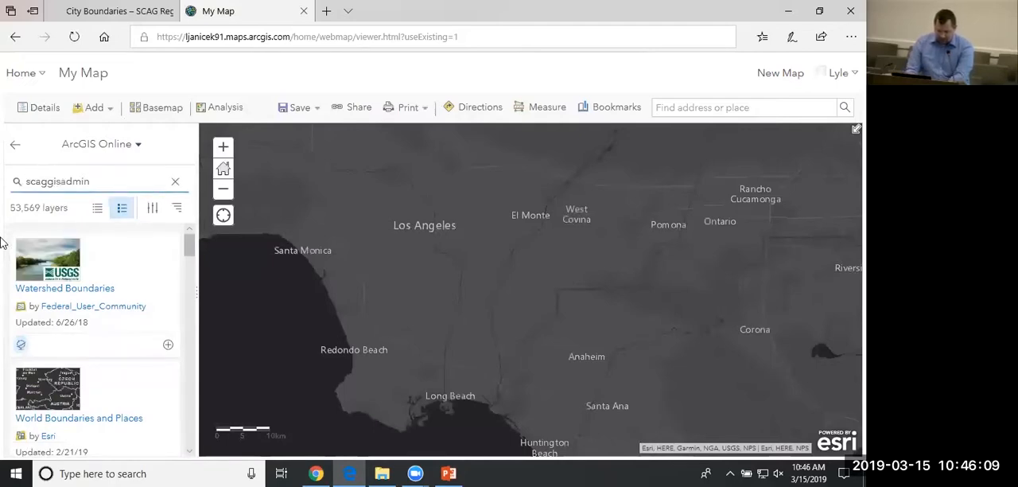
pyautogui.press('Return')
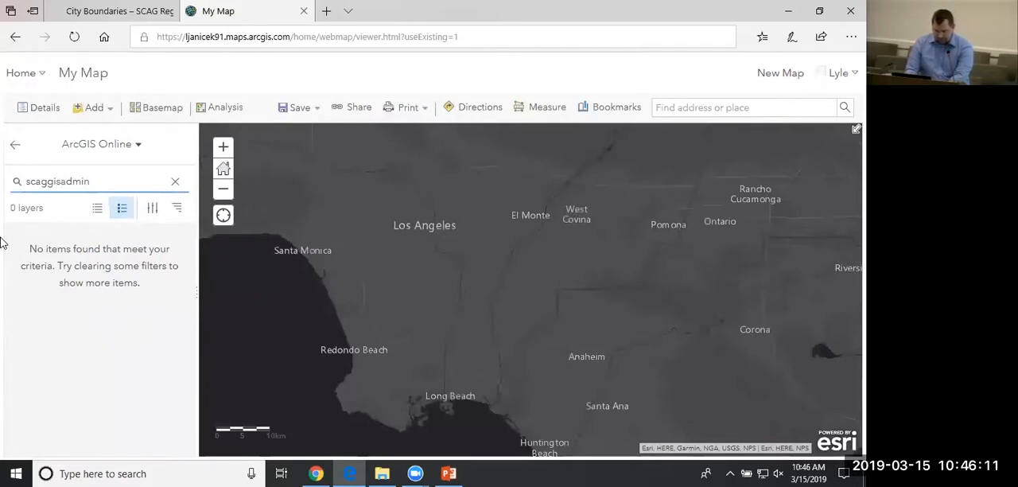
# Run the same "scaggisadmin" search on the Living Atlas layers.
pyautogui.click(137, 148)
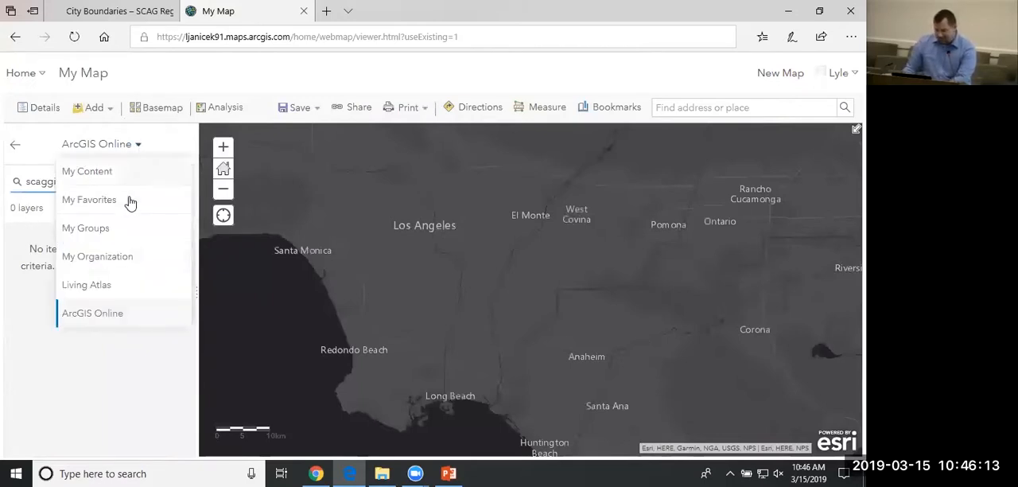
pyautogui.click(102, 285)
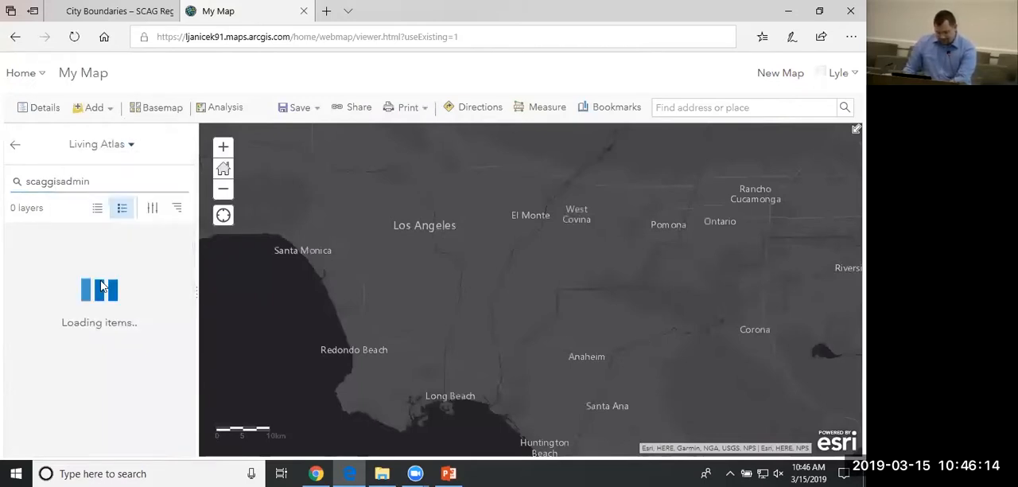
pyautogui.click(113, 177)
pyautogui.press('Return')
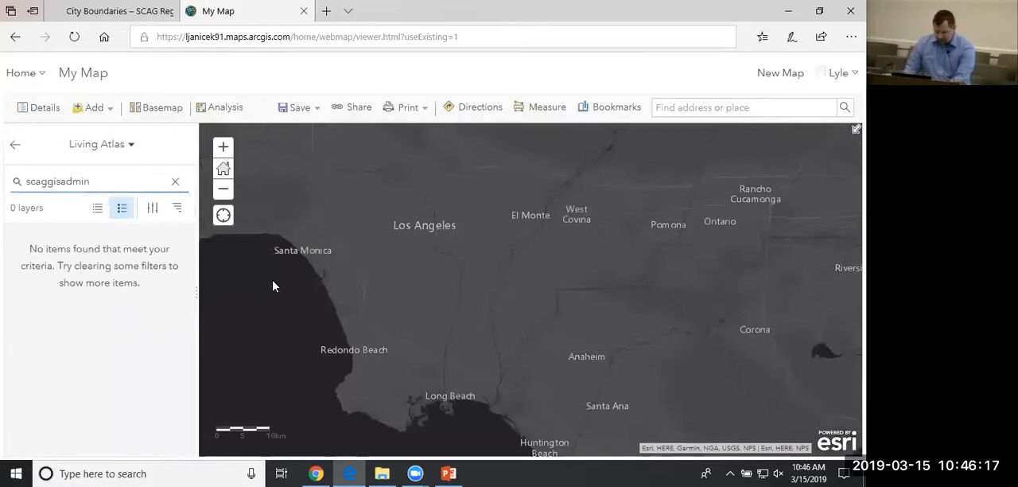
# Switch the layer source to My Favorites and search it for "scag".
pyautogui.click(111, 144)
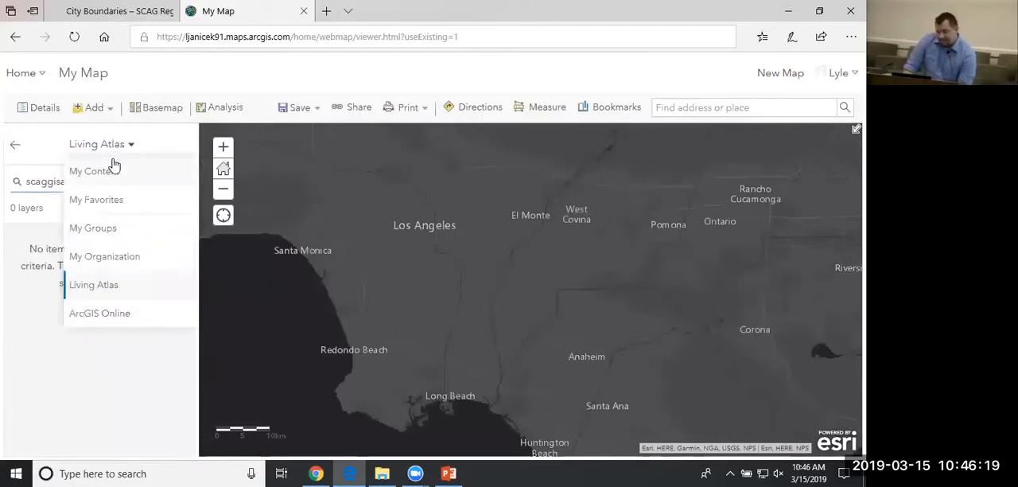
pyautogui.click(114, 171)
pyautogui.click(131, 145)
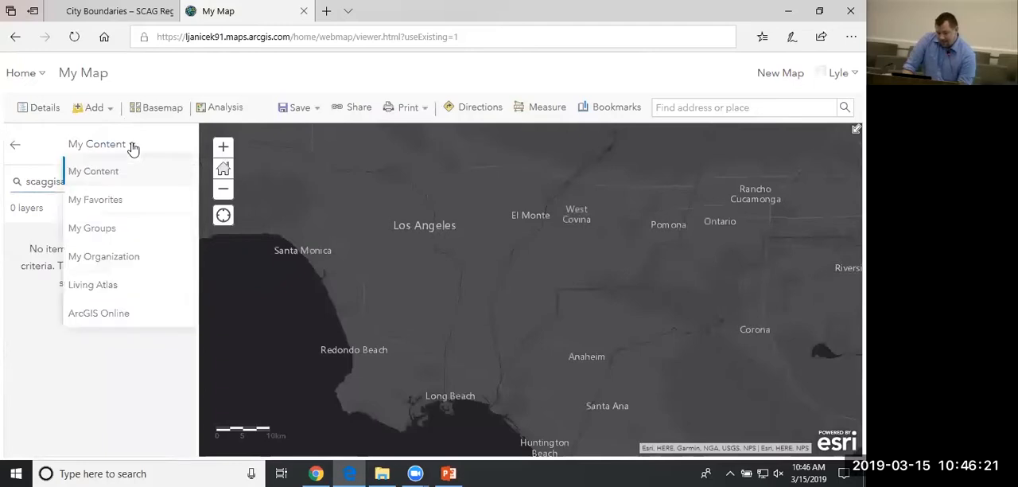
pyautogui.click(118, 205)
pyautogui.click(134, 146)
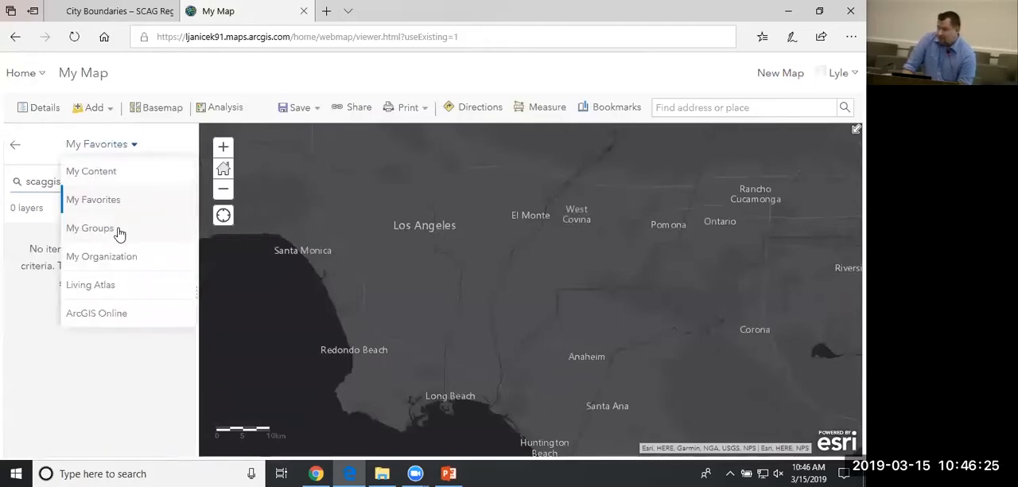
pyautogui.click(81, 182)
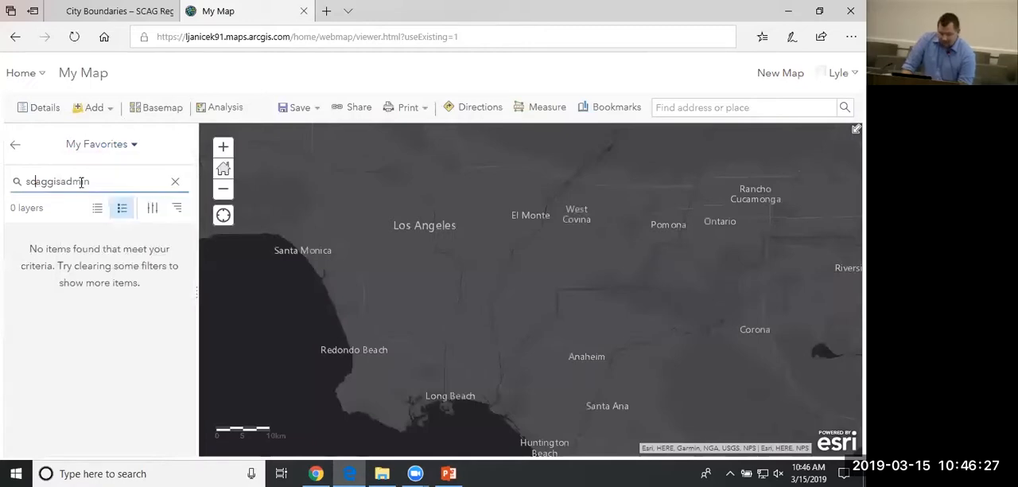
pyautogui.moveTo(46, 185); pyautogui.dragTo(8, 185)
pyautogui.write('scag')
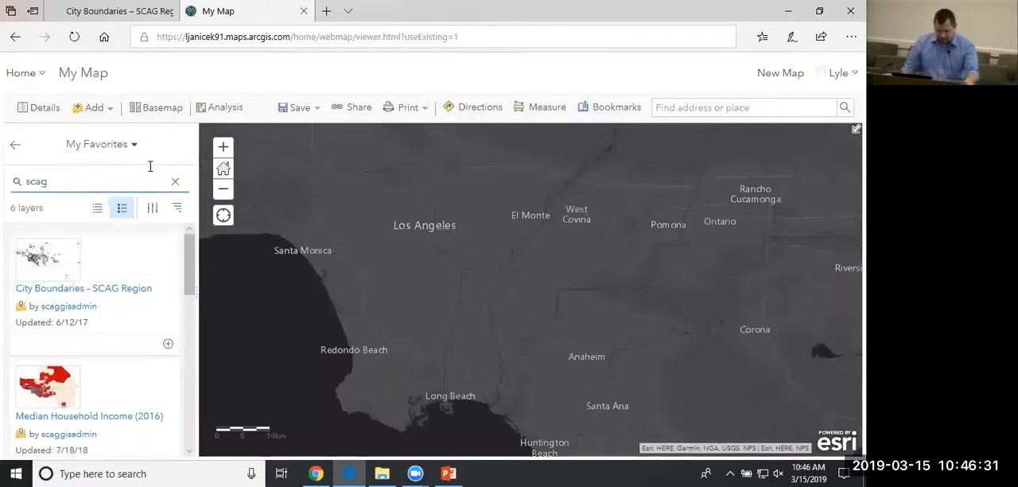
# Run the "scag" search on the ArcGIS Online layers and look through the first results.
pyautogui.click(125, 148)
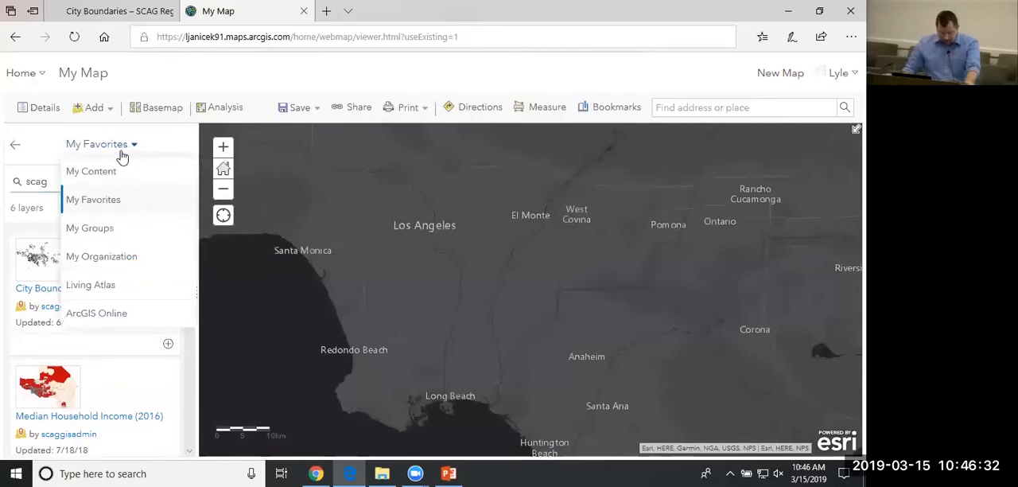
pyautogui.click(105, 315)
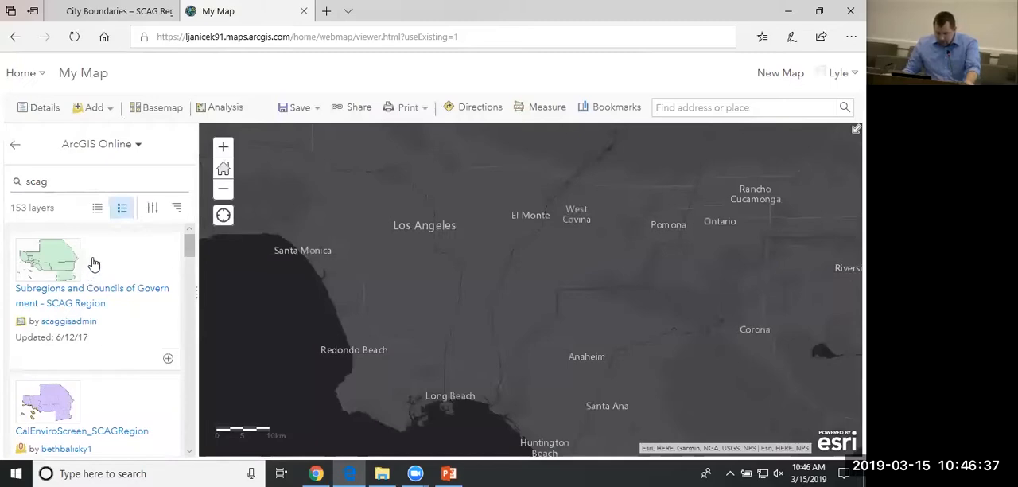
pyautogui.scroll(-1, 95, 265)
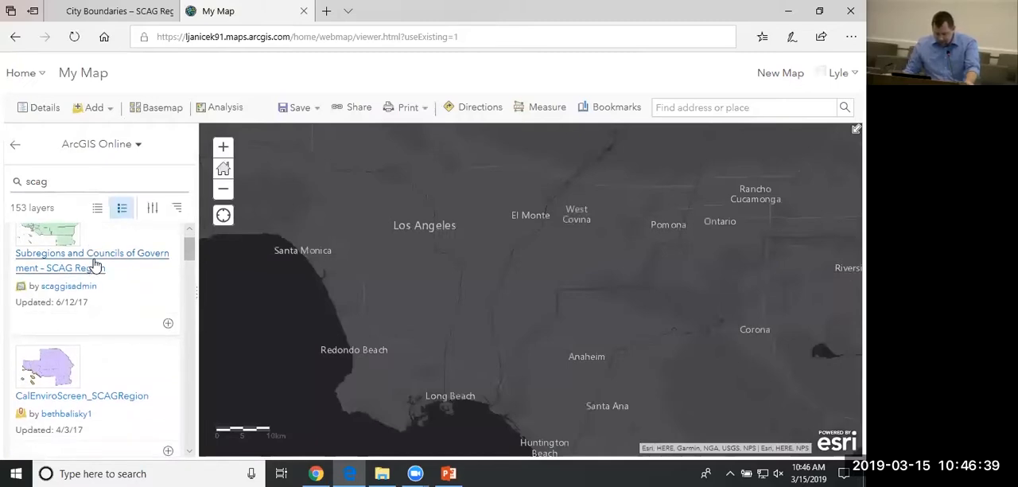
pyautogui.scroll(1, 112, 285)
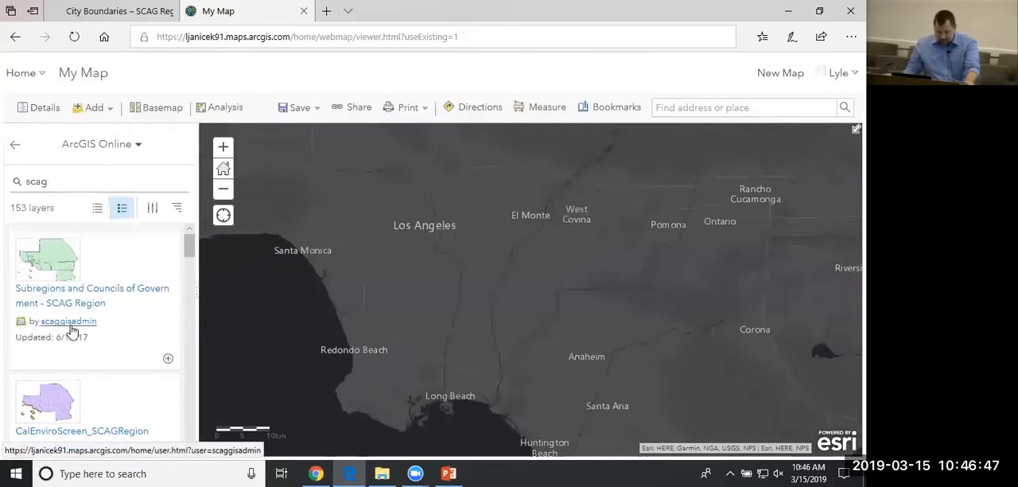
pyautogui.scroll(-1, 87, 326)
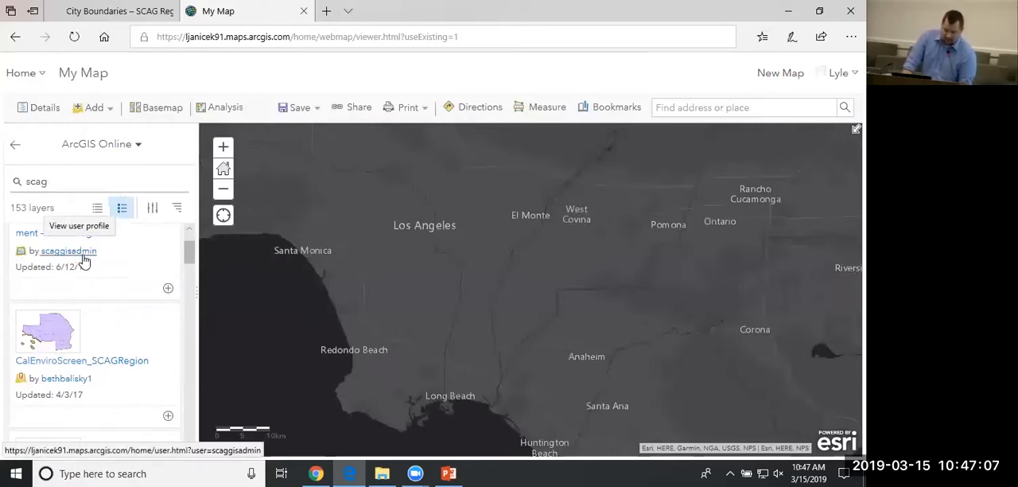
pyautogui.scroll(1, 87, 258)
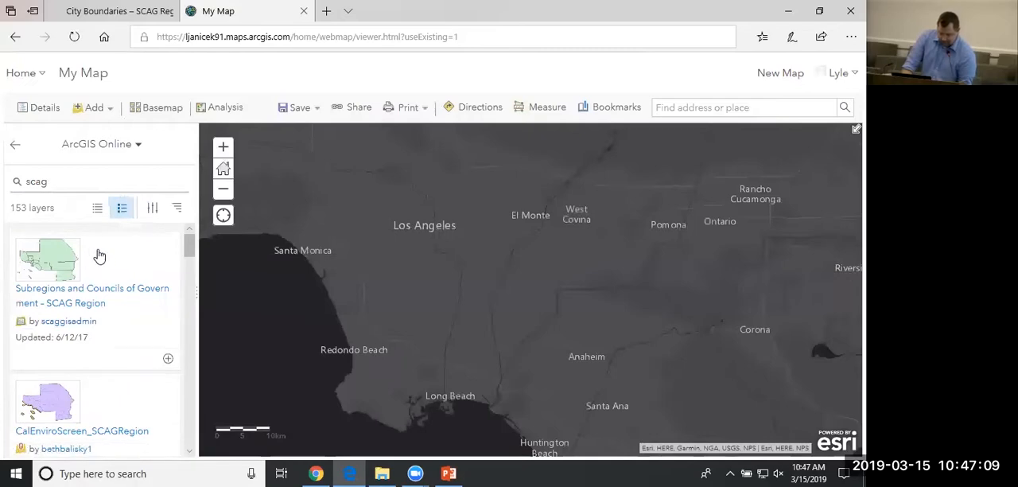
# Add the City Boundaries - SCAG Region layer from My Favorites to the map and return to the map details.
pyautogui.click(117, 145)
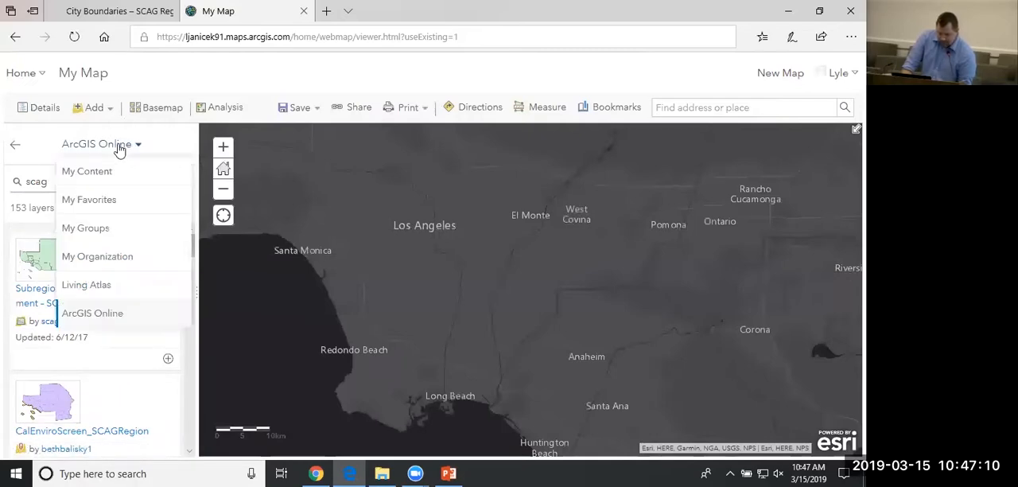
pyautogui.click(100, 201)
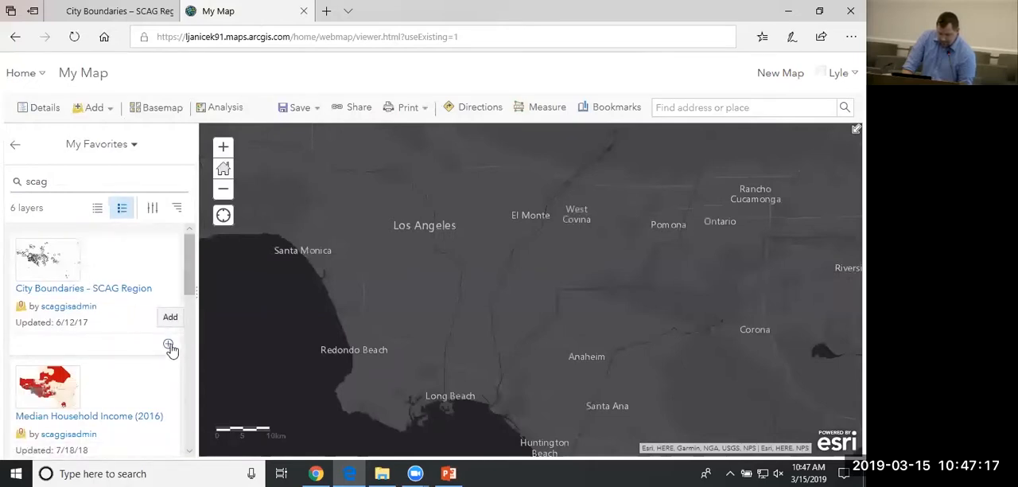
pyautogui.click(169, 345)
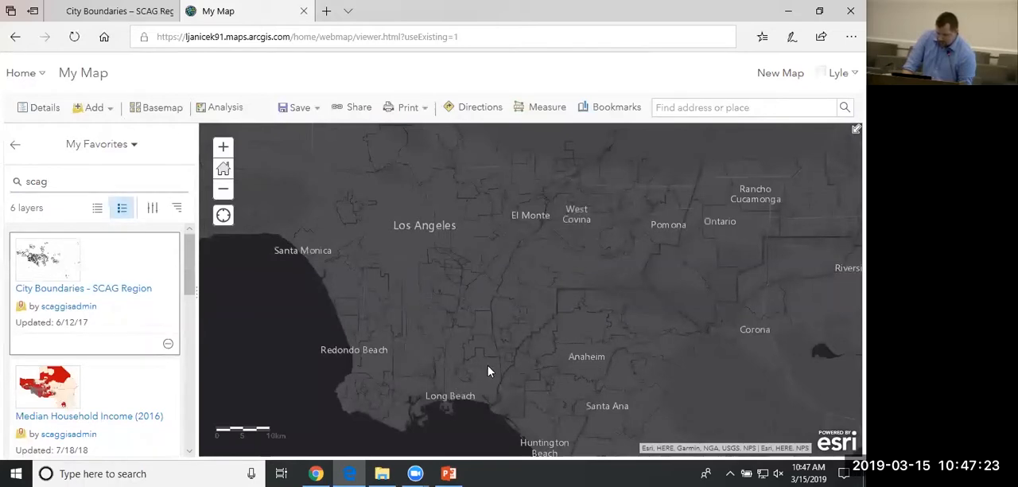
pyautogui.click(15, 151)
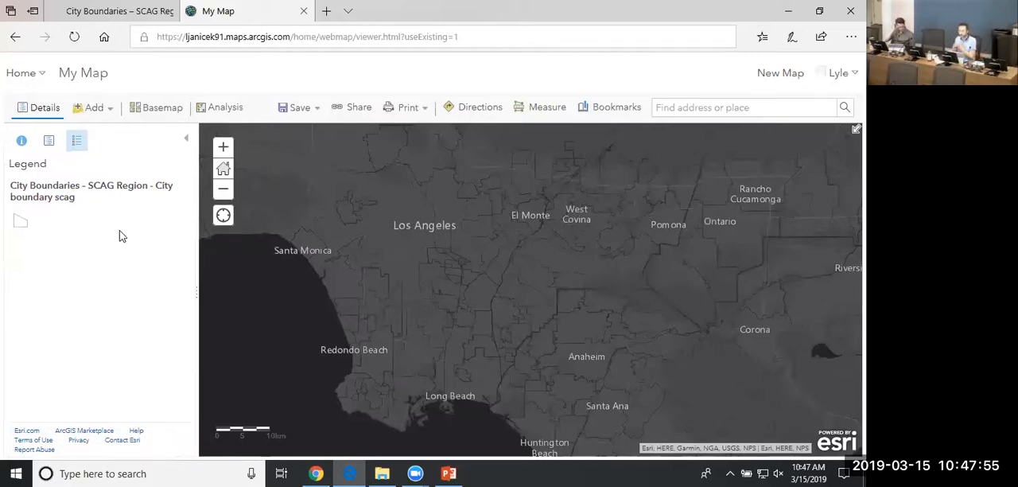
# Start adding a layer to the map from a file.
pyautogui.moveTo(439, 348); pyautogui.dragTo(439, 336)
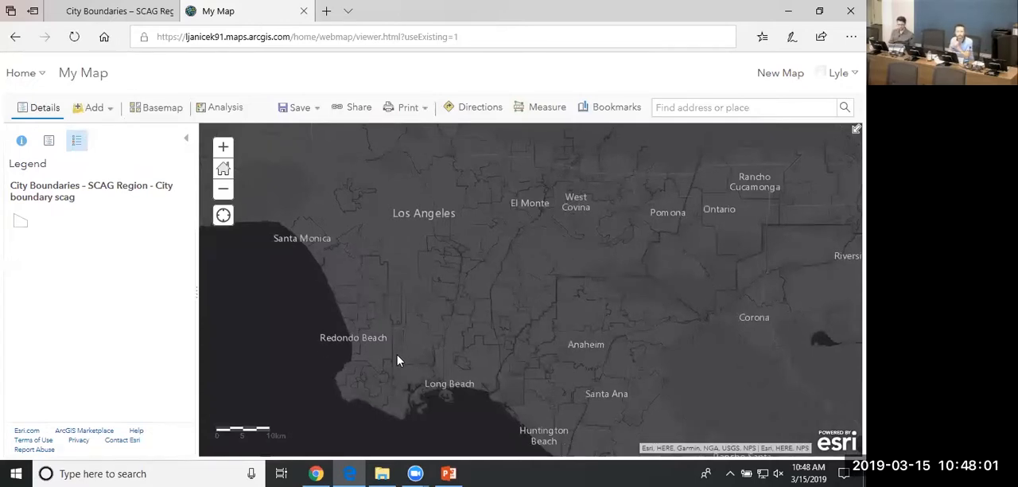
pyautogui.moveTo(399, 360)
pyautogui.mouseDown()
pyautogui.moveTo(411, 369)
pyautogui.moveTo(402, 344)
pyautogui.mouseUp()
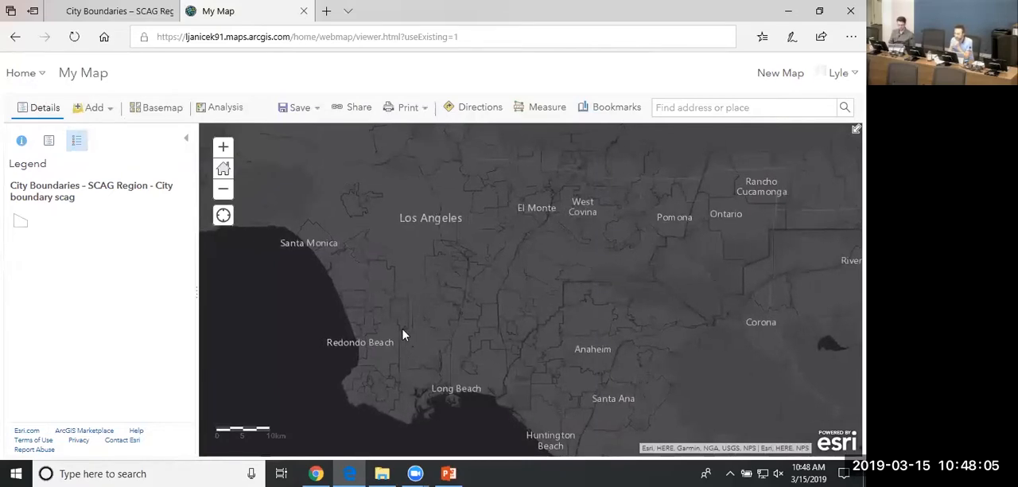
pyautogui.click(110, 113)
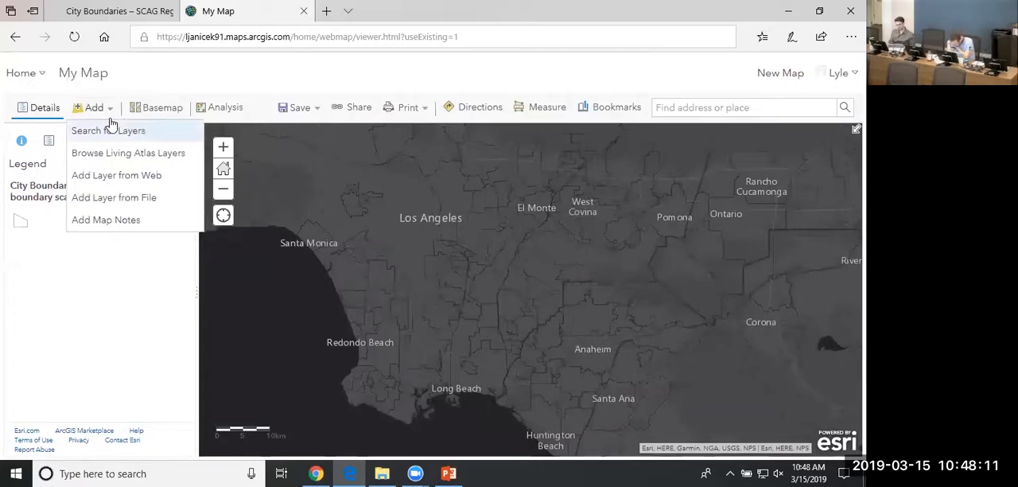
pyautogui.click(117, 203)
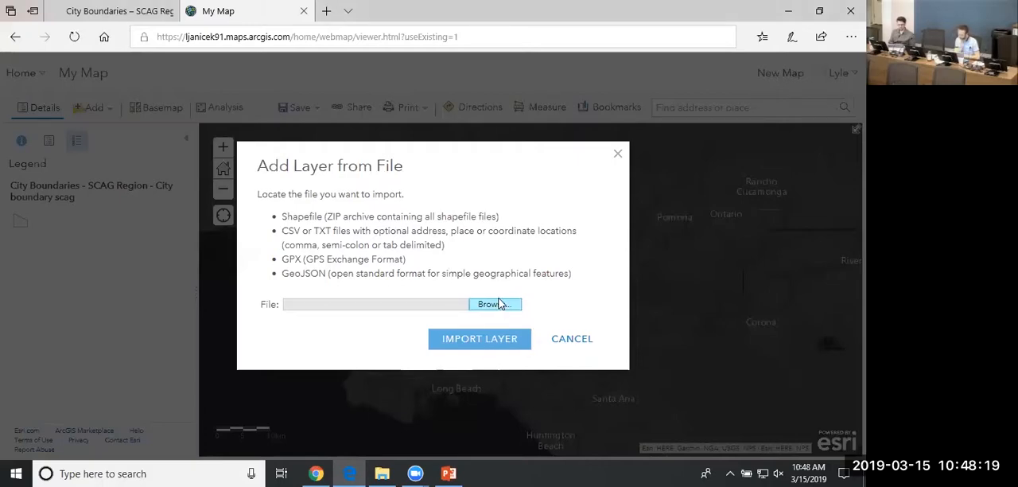
pyautogui.click(499, 310)
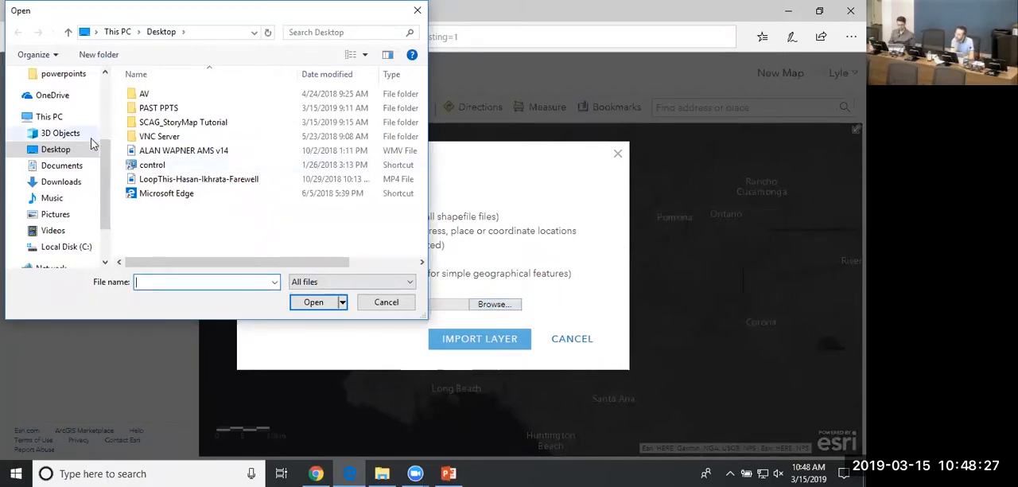
pyautogui.doubleClick(189, 122)
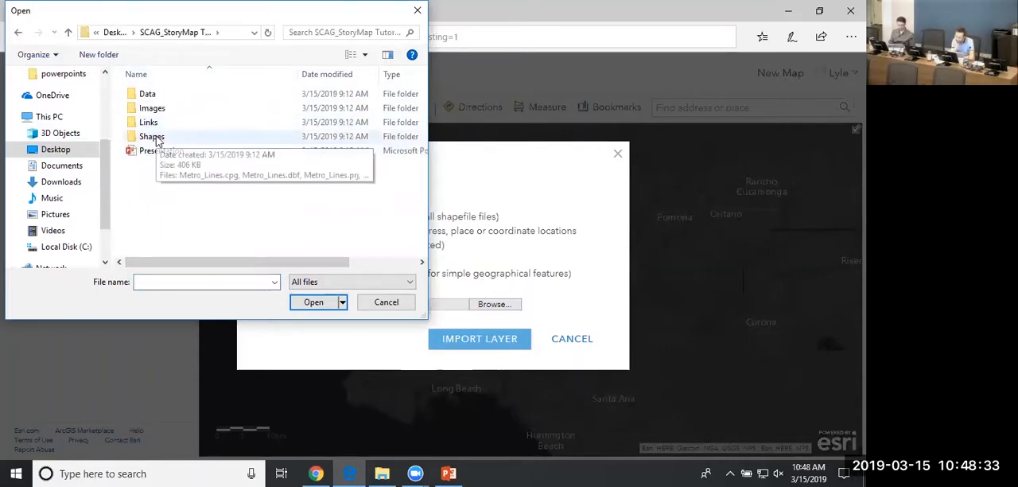
pyautogui.doubleClick(153, 137)
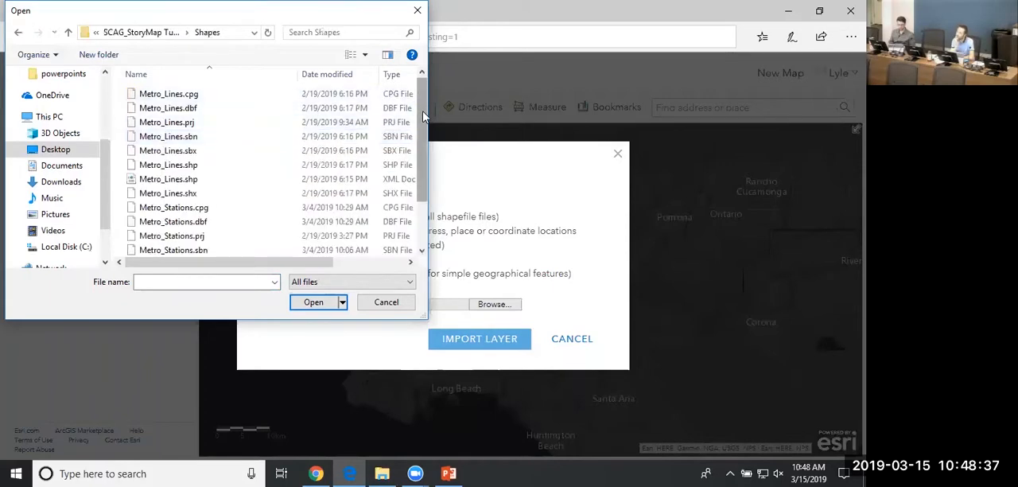
pyautogui.moveTo(423, 117)
pyautogui.mouseDown()
pyautogui.moveTo(427, 173)
pyautogui.moveTo(422, 110)
pyautogui.mouseUp()
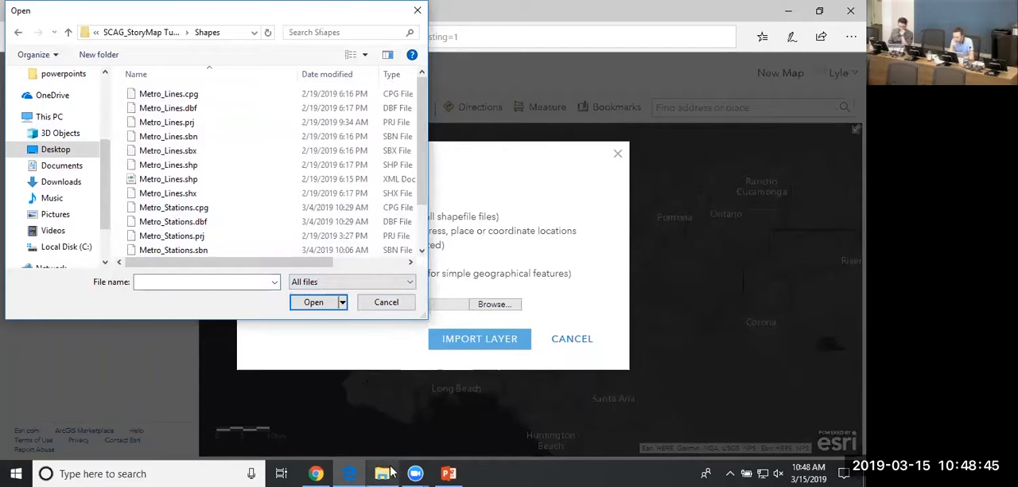
pyautogui.click(383, 307)
# Switch to File Explorer and open the Shapes folder inside SCAG_StoryMap Tutorial.
pyautogui.click(381, 473)
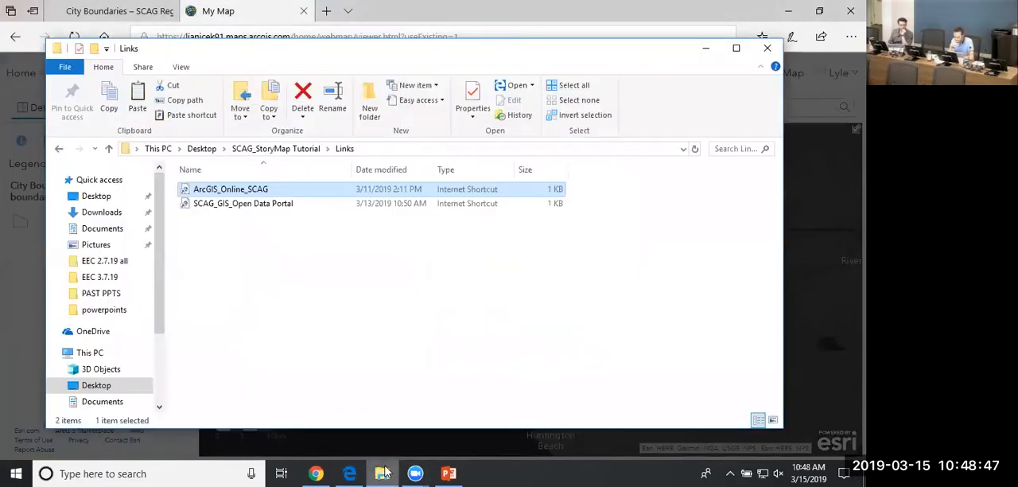
pyautogui.click(298, 151)
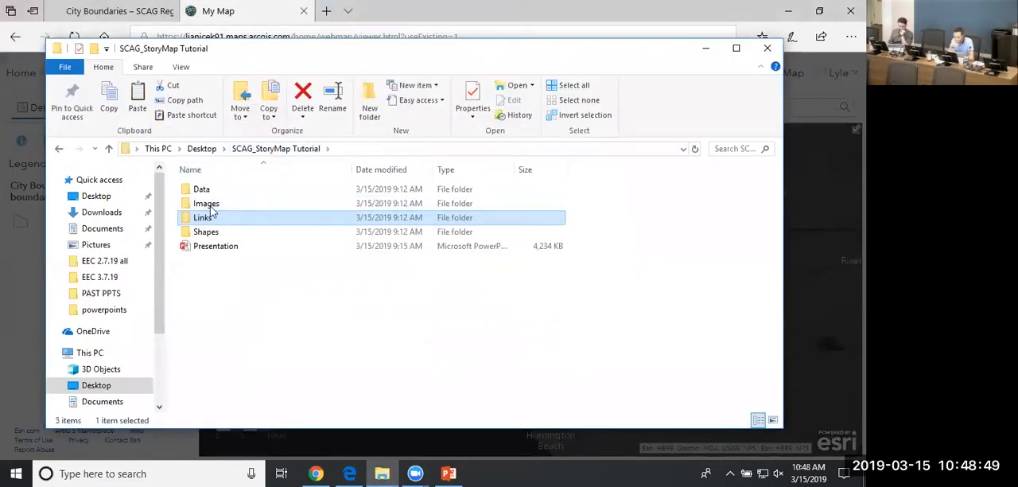
pyautogui.doubleClick(209, 231)
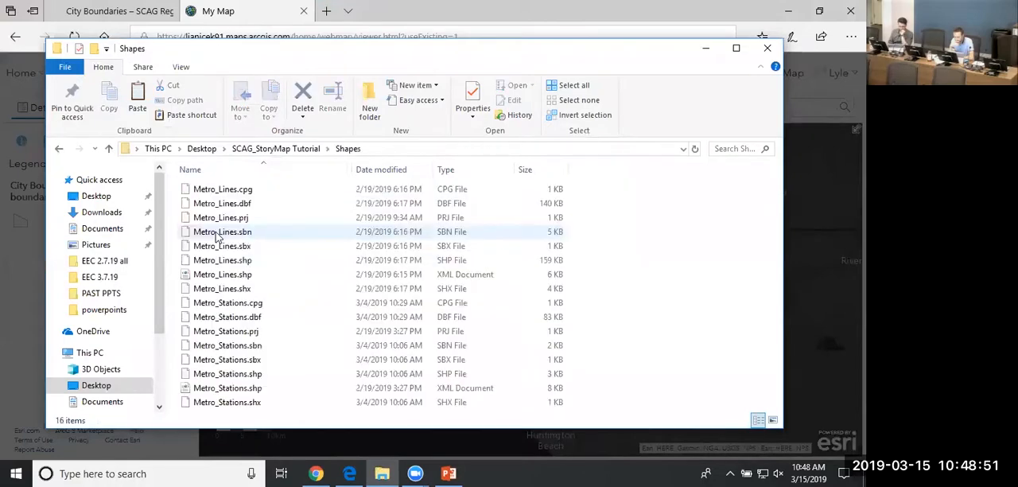
# Compress all the Metro_Lines shapefile files, from .cpg to .shx, into one zipped folder.
pyautogui.click(276, 292)
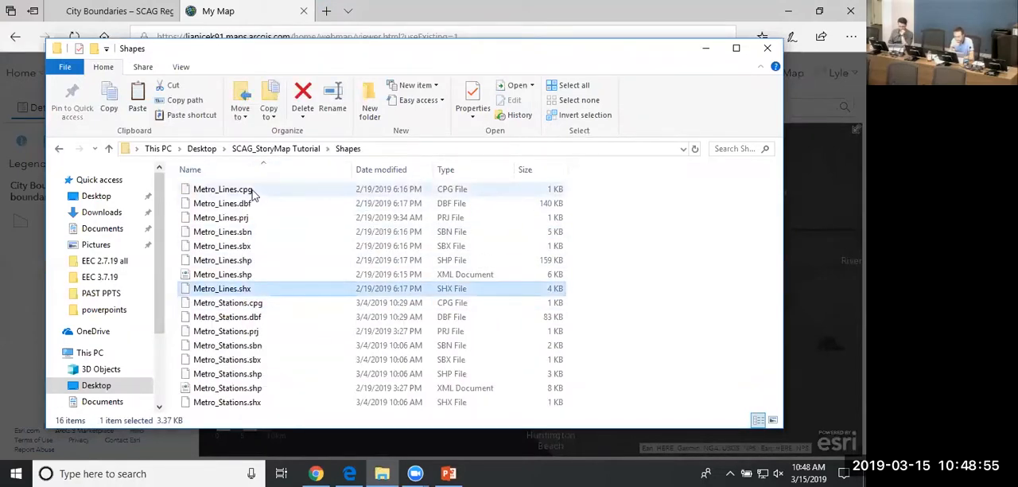
pyautogui.keyDown('shift'); pyautogui.click(253, 191); pyautogui.keyUp('shift')
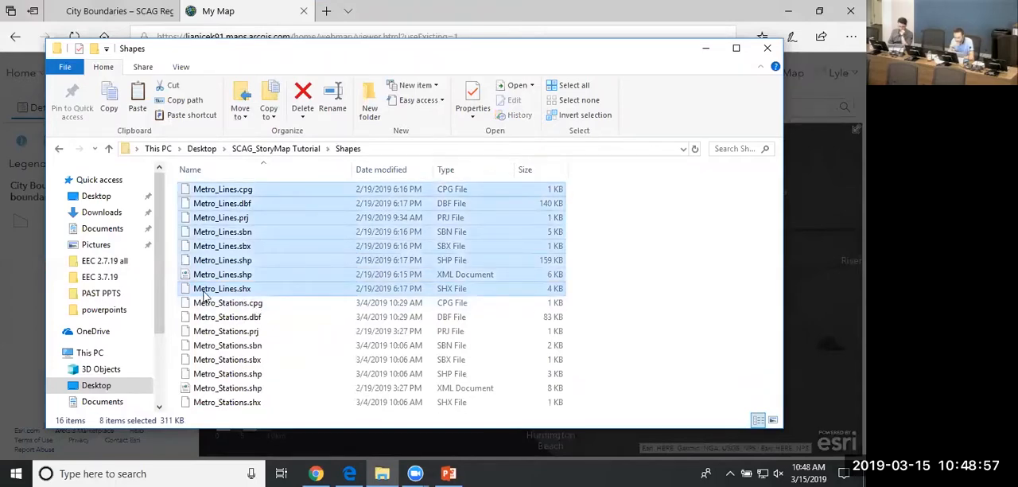
pyautogui.rightClick(253, 206)
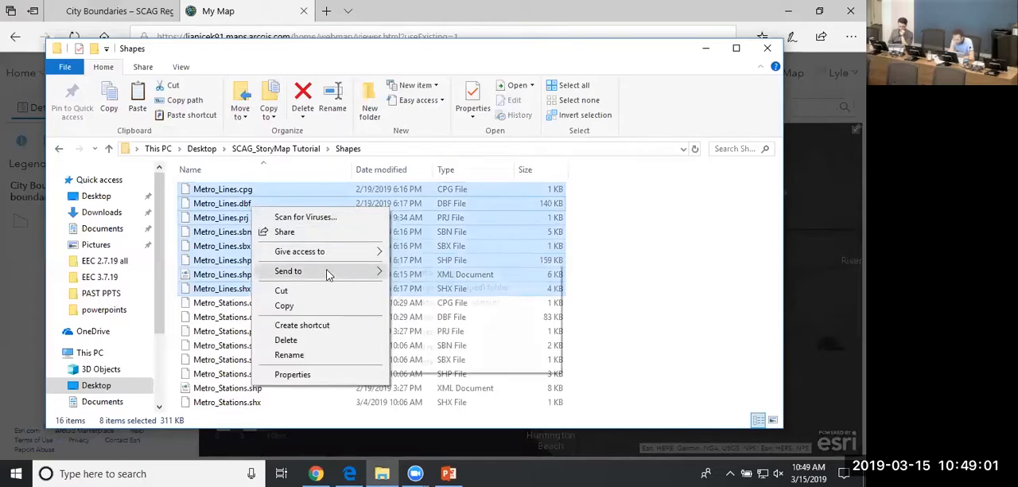
pyautogui.click(430, 290)
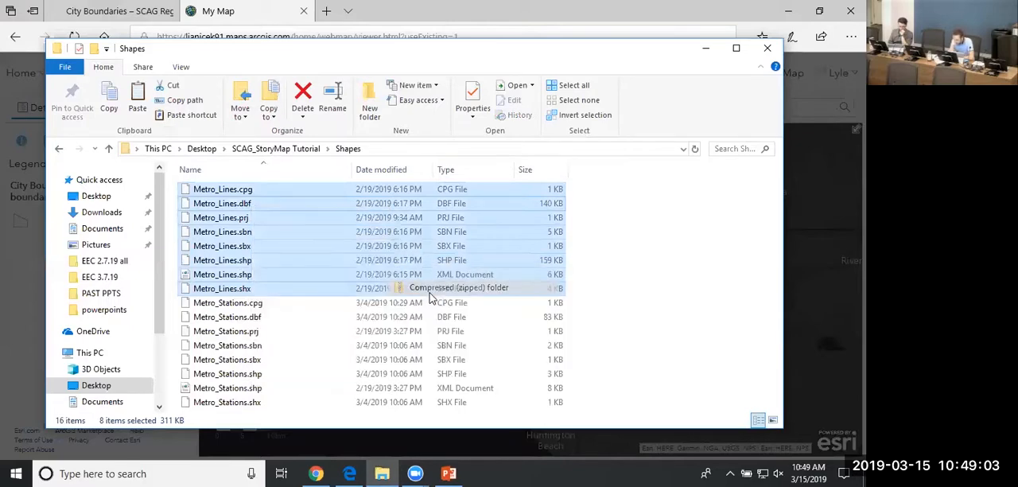
pyautogui.click(627, 297)
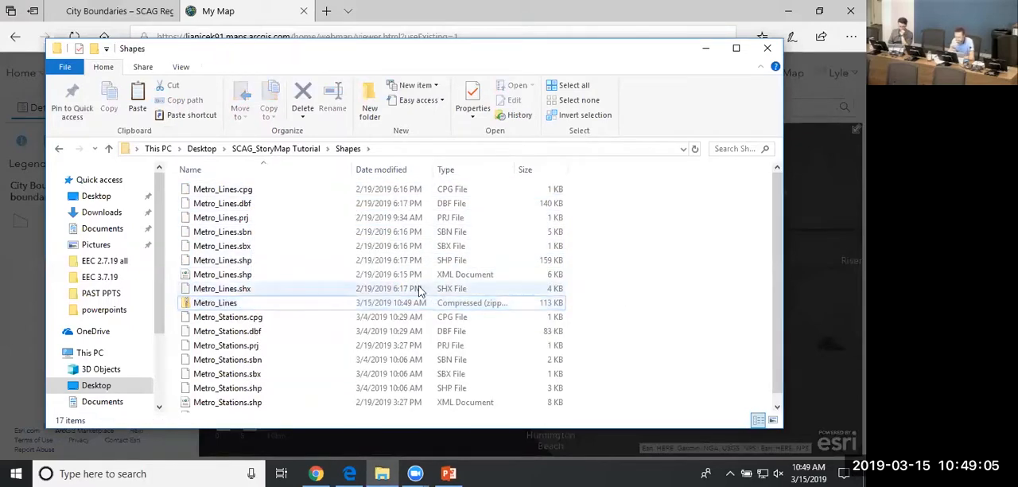
# Compress all the Metro_Stations shapefile files, from .cpg to .shx, into a second zipped folder.
pyautogui.scroll(-1, 248, 311)
pyautogui.click(244, 309)
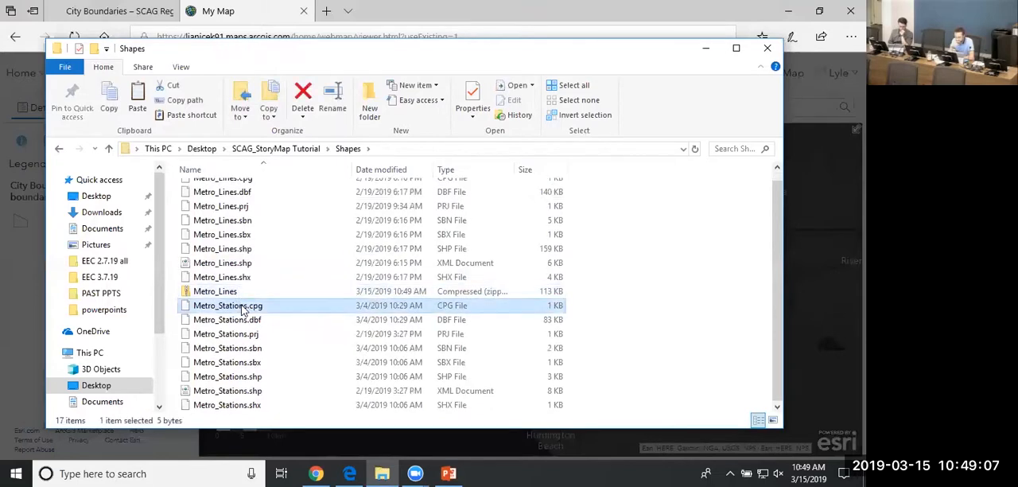
pyautogui.keyDown('shift'); pyautogui.click(211, 406); pyautogui.keyUp('shift')
pyautogui.rightClick(225, 392)
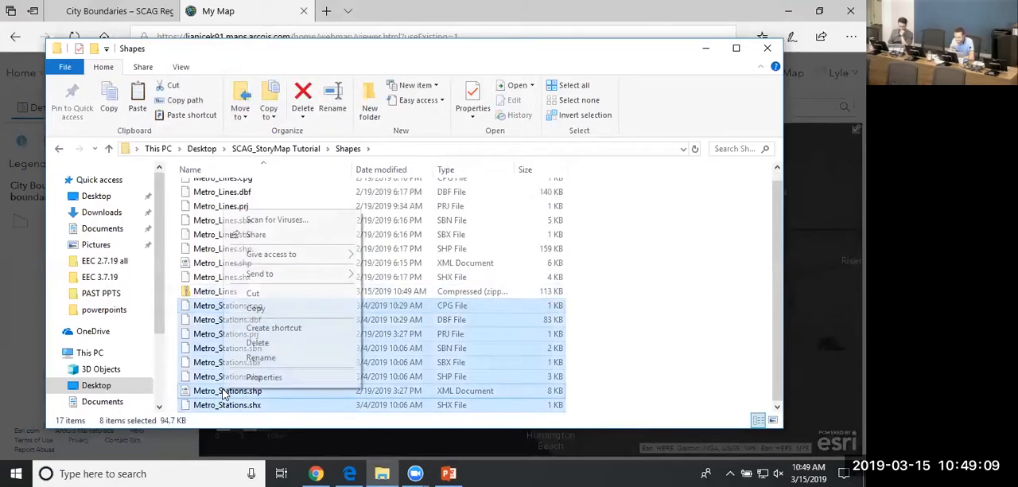
pyautogui.moveTo(288, 274)
pyautogui.click(399, 292)
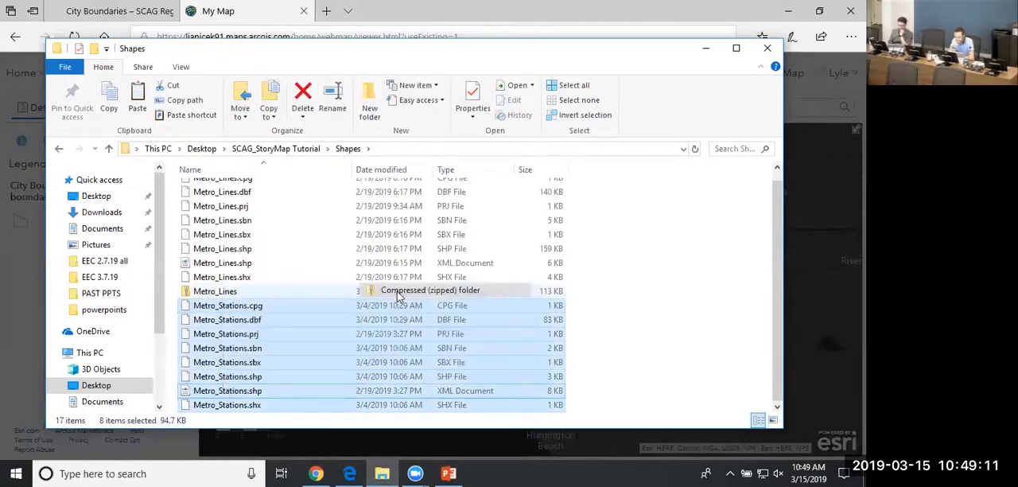
pyautogui.click(678, 323)
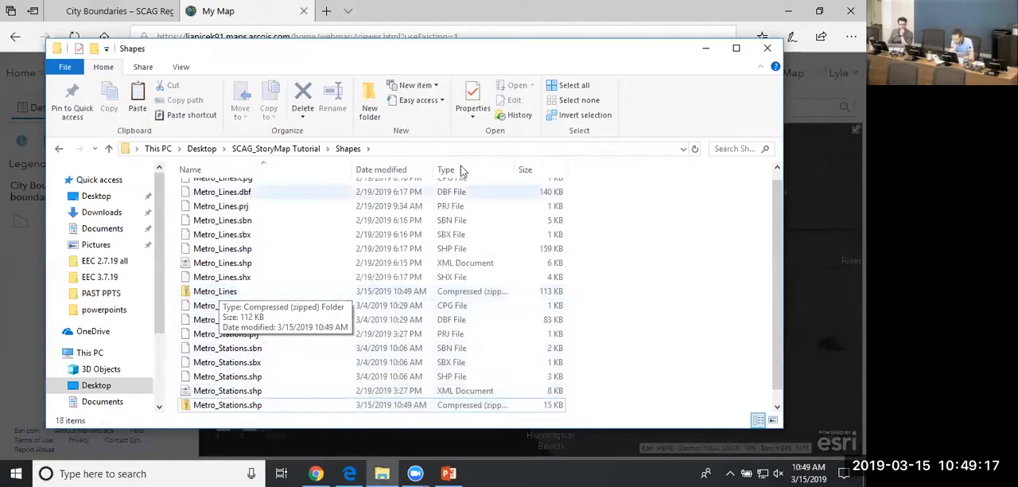
# Switch back to the browser and import the zipped Metro_Lines shapefile from the Shapes folder with generalized features, accepting the Types (Unique symbols) style.
pyautogui.click(706, 48)
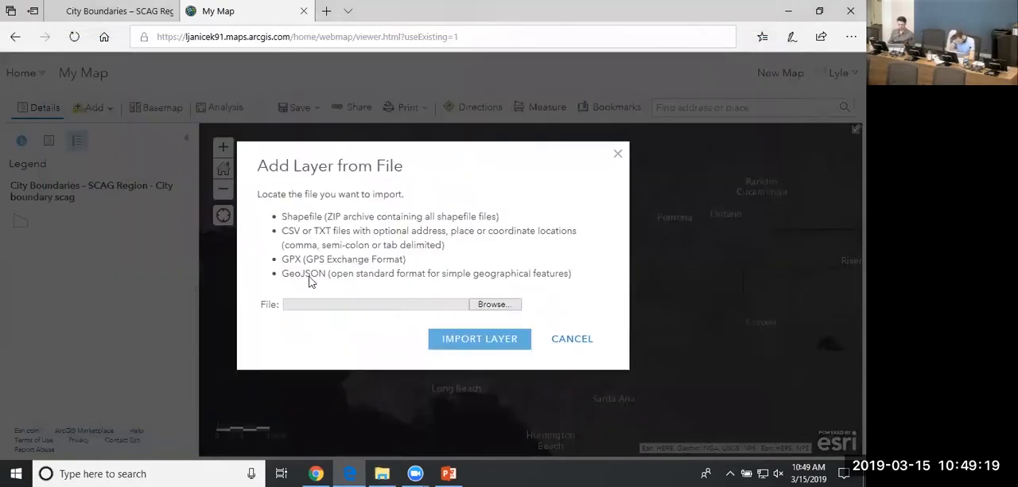
pyautogui.click(488, 307)
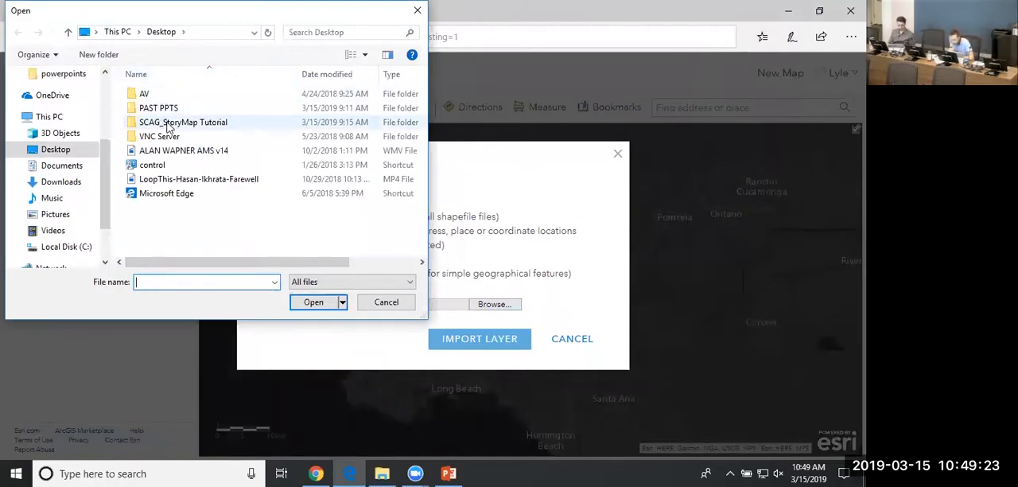
pyautogui.doubleClick(169, 124)
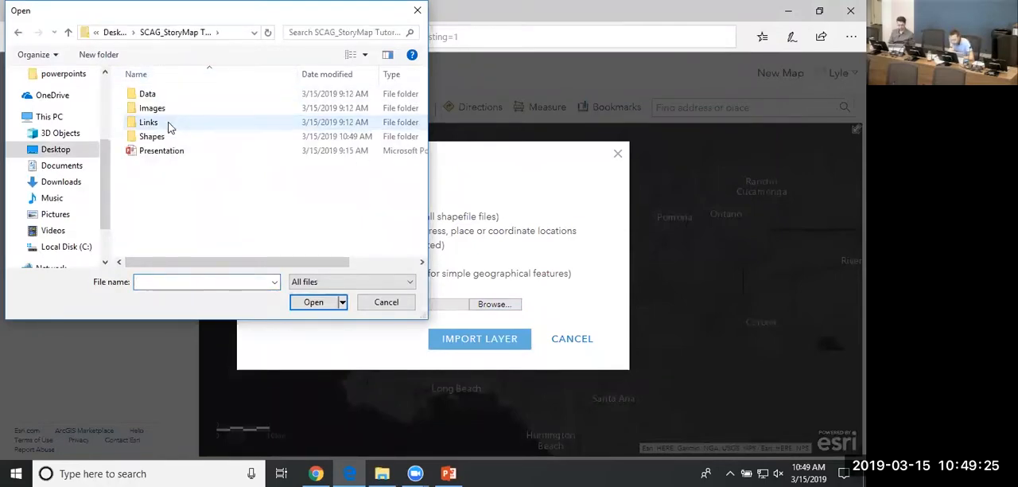
pyautogui.doubleClick(157, 137)
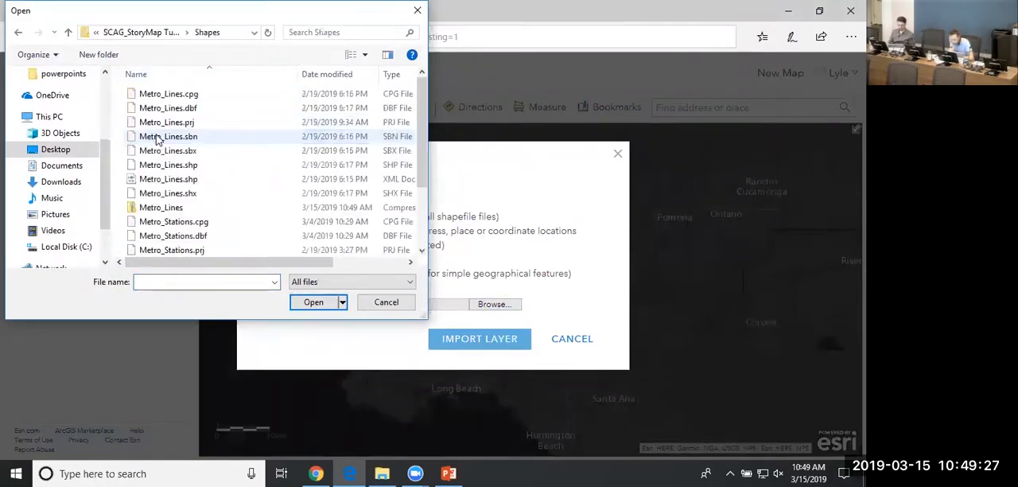
pyautogui.click(185, 211)
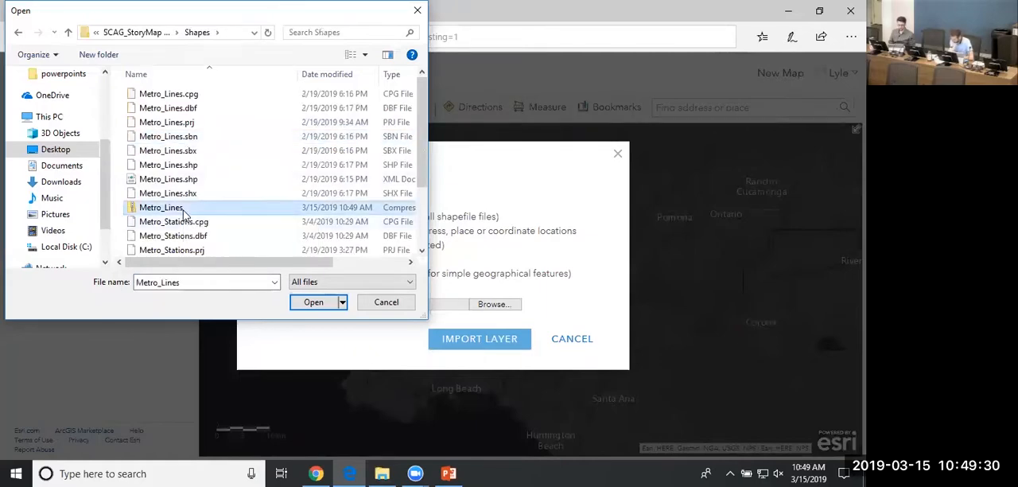
pyautogui.click(329, 302)
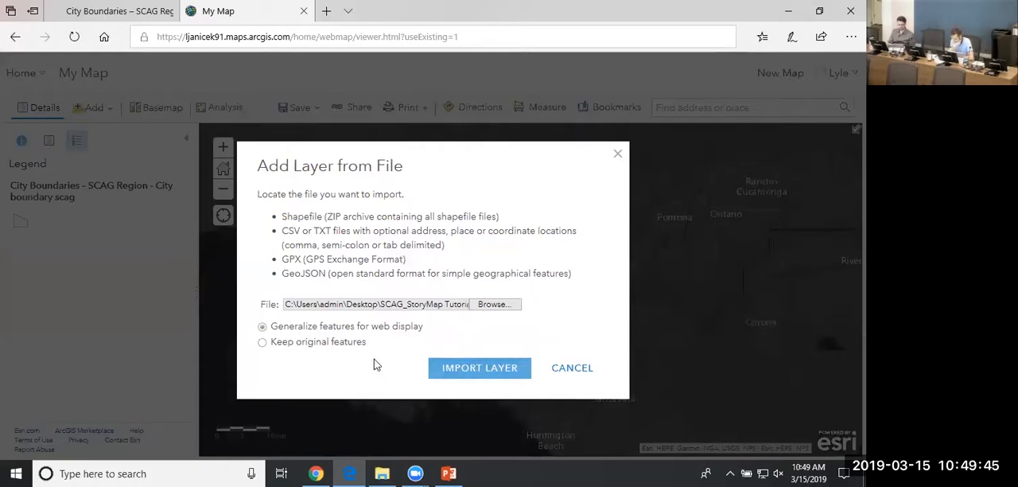
pyautogui.click(477, 377)
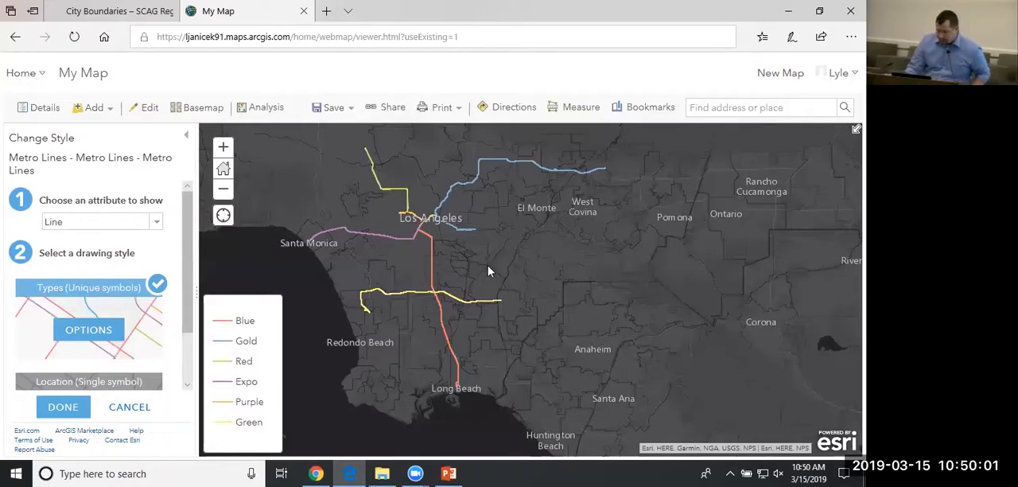
pyautogui.click(63, 408)
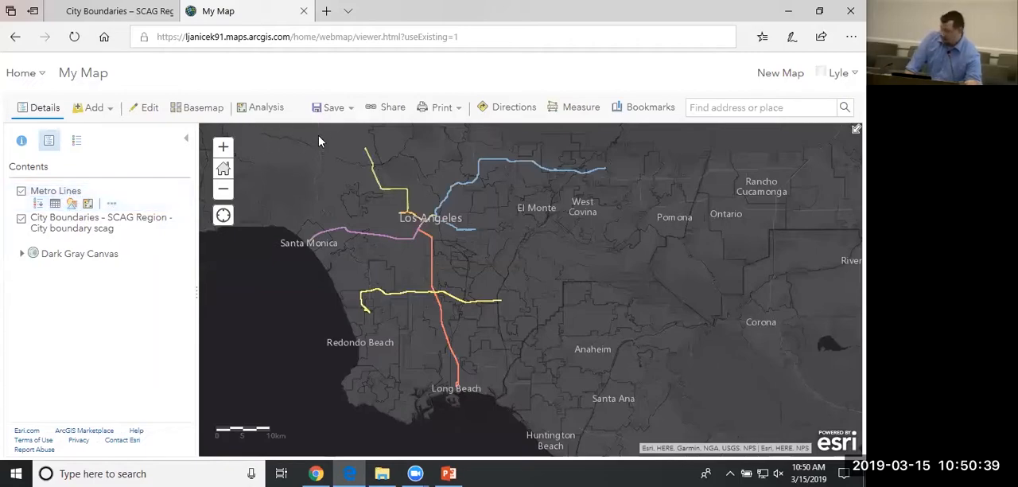
# Search for layers matching "scag" across ArcGIS Online instead of My Favorites.
pyautogui.click(110, 115)
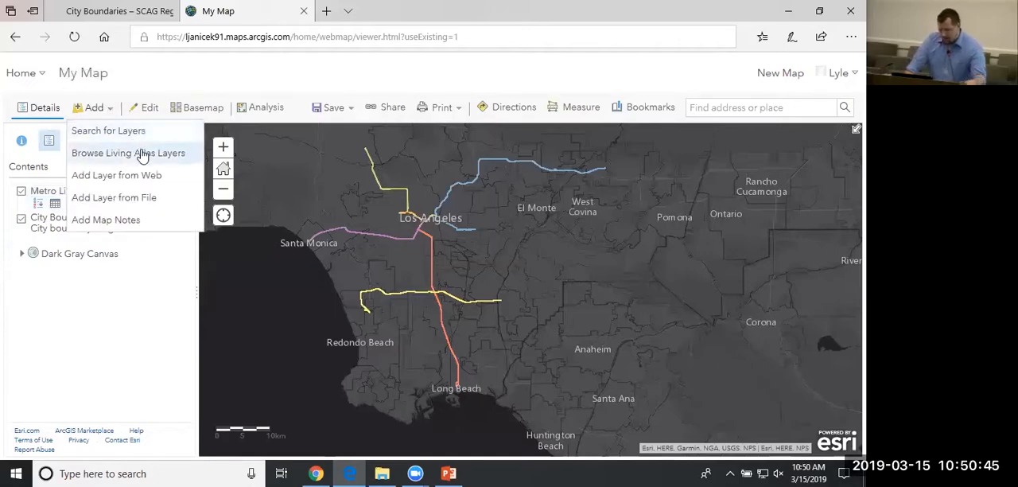
pyautogui.click(129, 132)
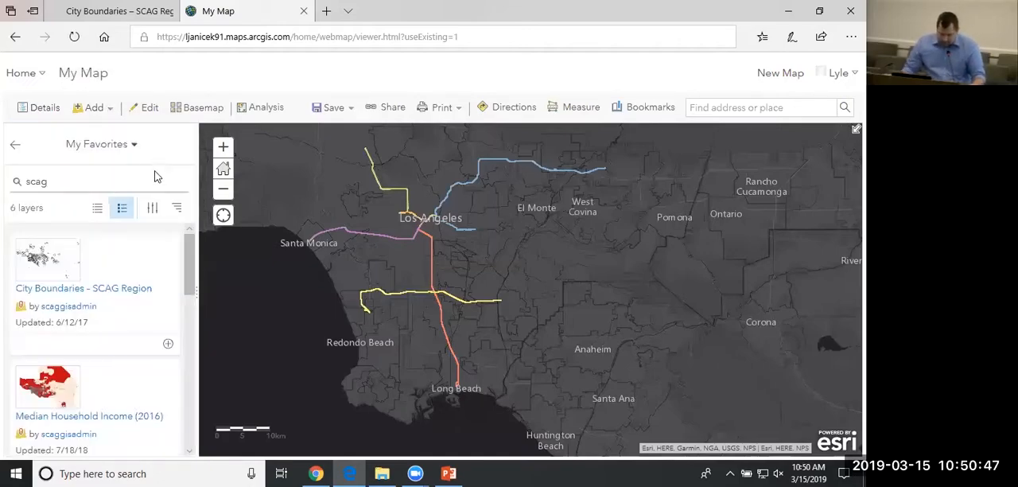
pyautogui.click(125, 145)
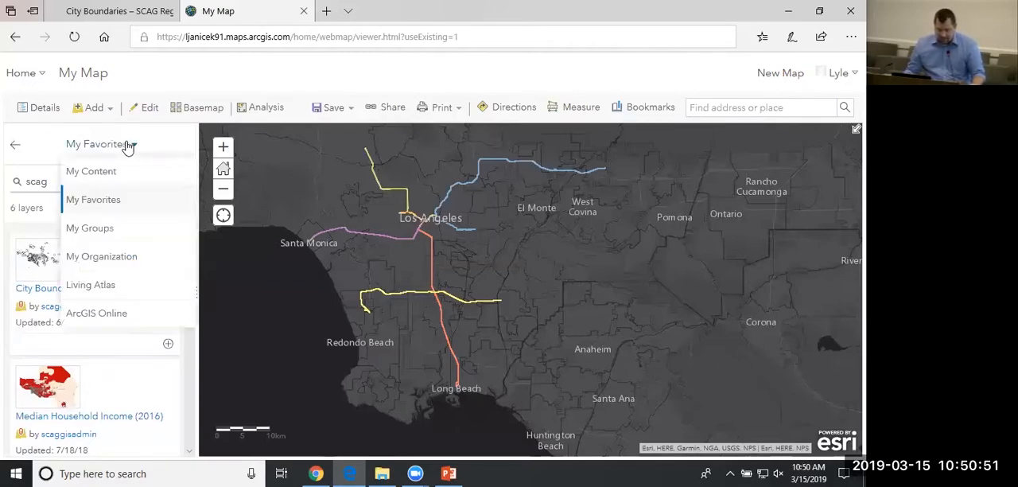
pyautogui.click(116, 317)
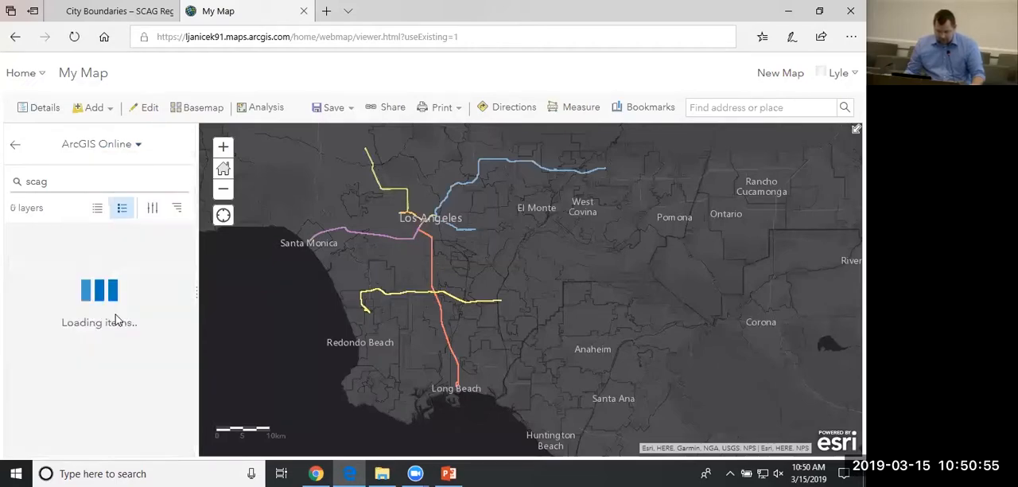
pyautogui.doubleClick(67, 181)
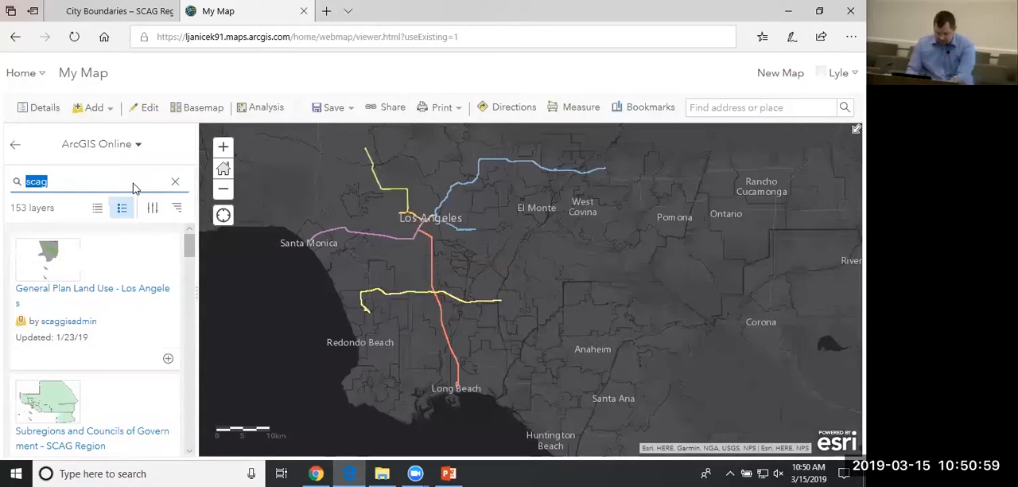
pyautogui.press('Return')
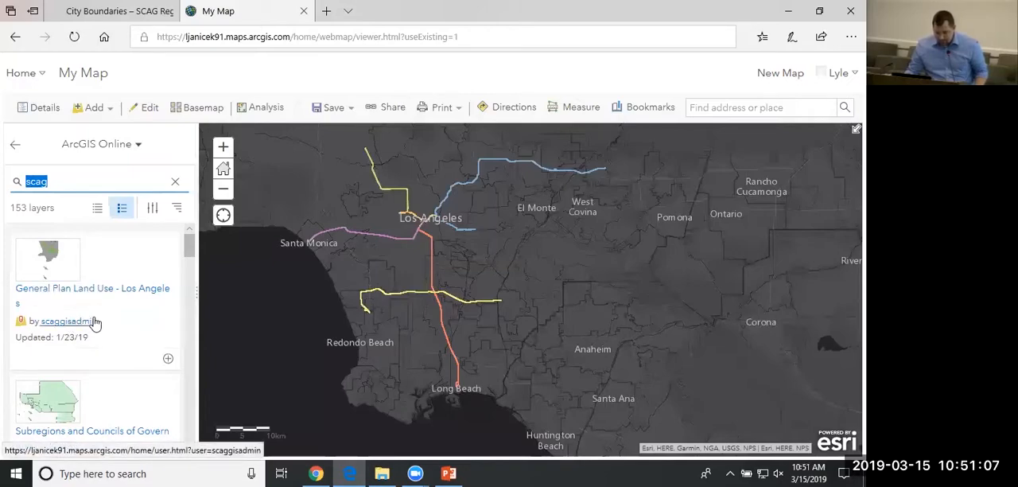
# Examine the Item Type, Date Modified, Shared and Status filter options and the compact view for the search results.
pyautogui.click(152, 209)
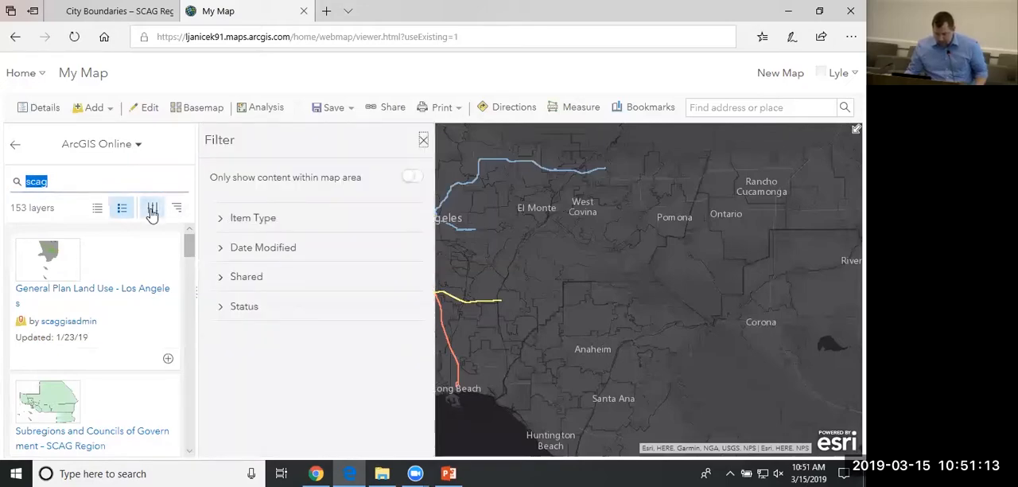
pyautogui.click(218, 228)
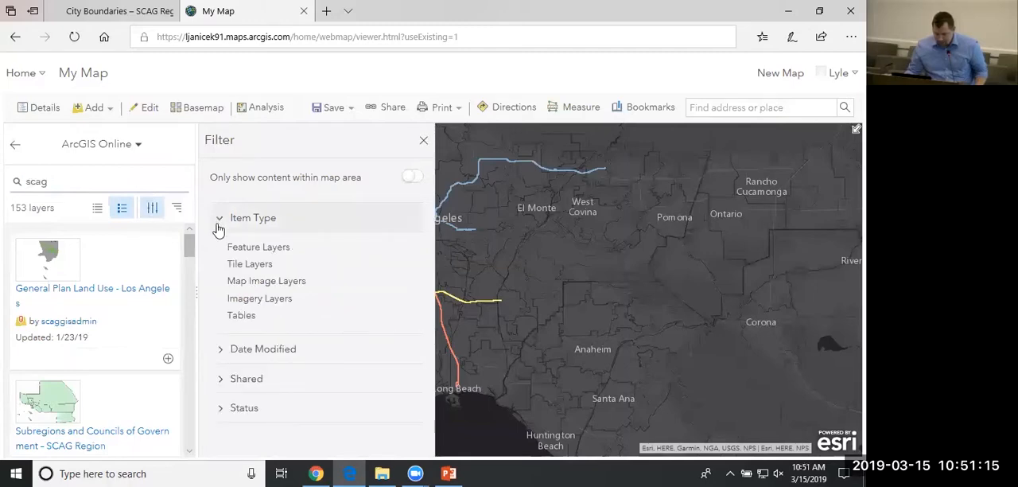
pyautogui.click(218, 223)
pyautogui.click(219, 248)
pyautogui.click(219, 246)
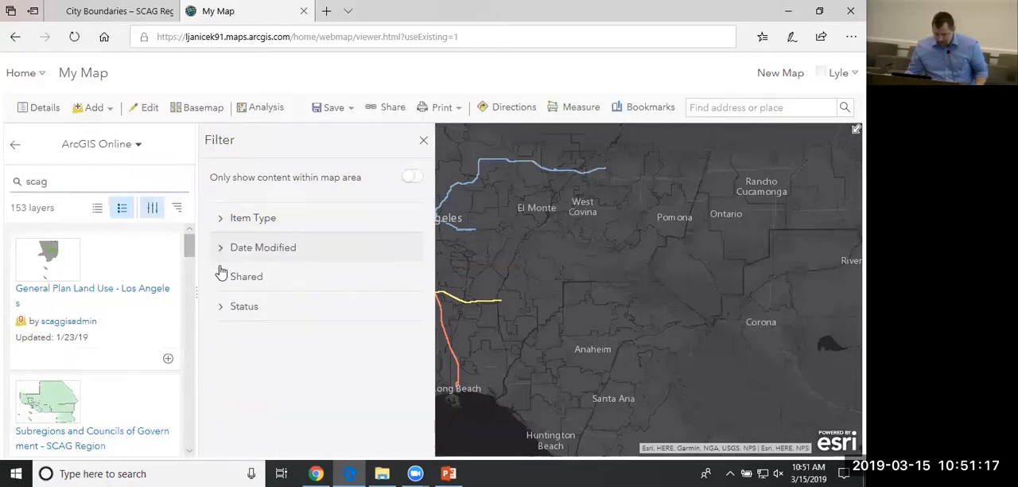
pyautogui.click(224, 284)
pyautogui.click(225, 287)
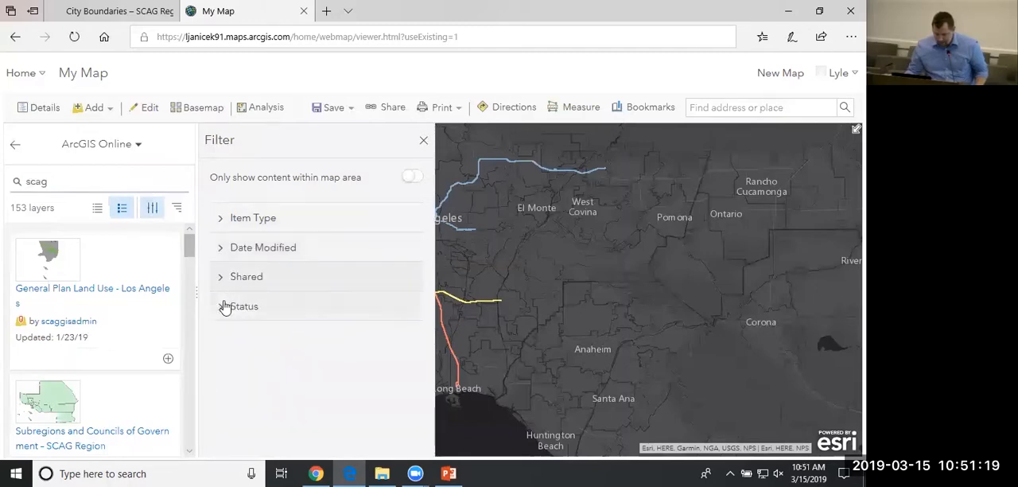
pyautogui.click(220, 309)
pyautogui.click(221, 310)
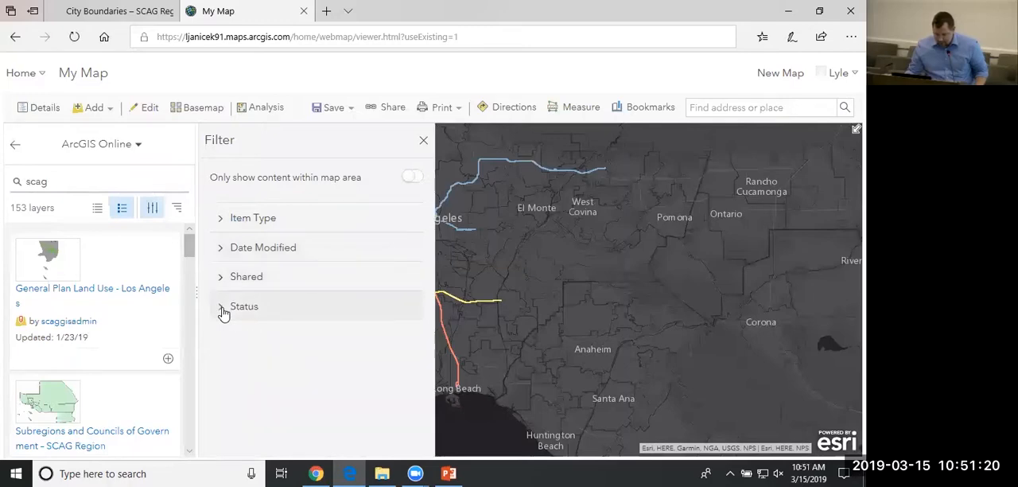
pyautogui.click(423, 141)
pyautogui.click(97, 208)
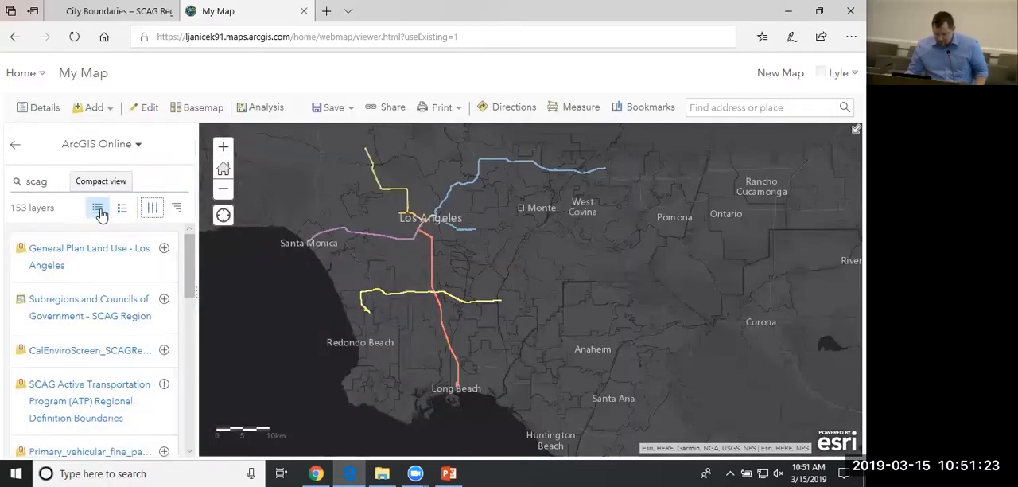
pyautogui.click(122, 209)
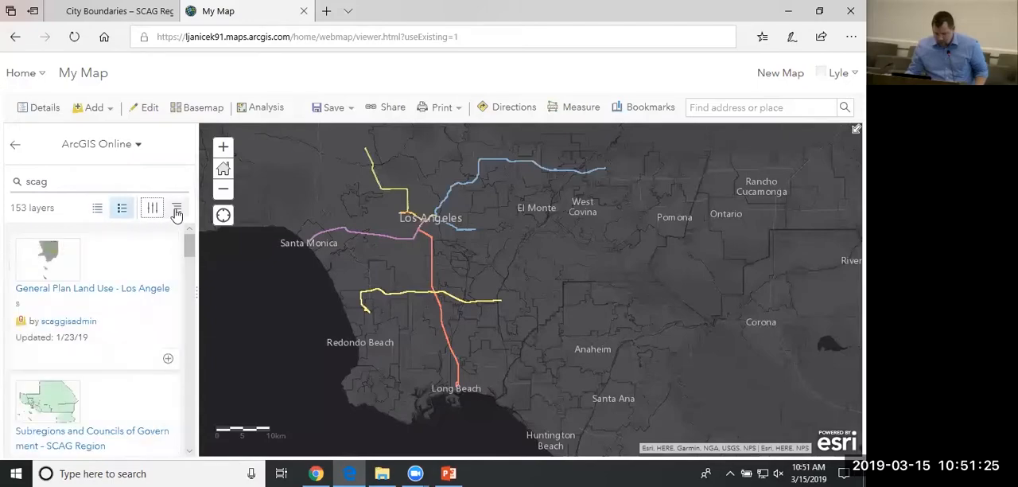
# Sort the search results by owner and browse the list for layers published by scaggisadmin.
pyautogui.click(177, 209)
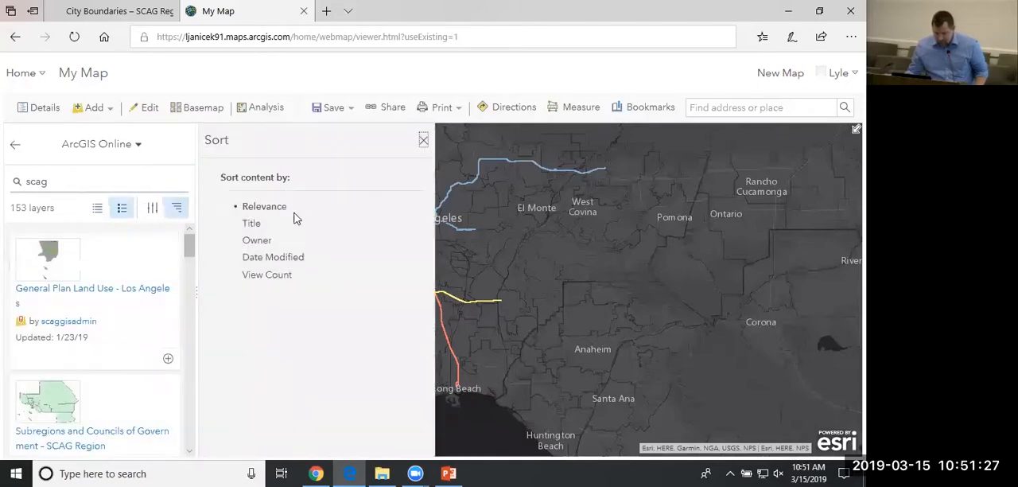
pyautogui.click(258, 241)
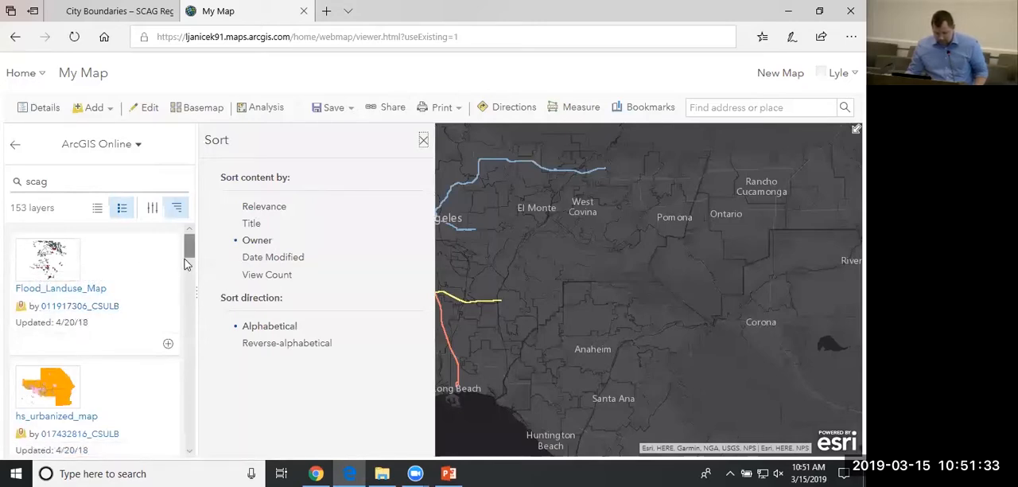
pyautogui.moveTo(188, 251); pyautogui.dragTo(185, 418)
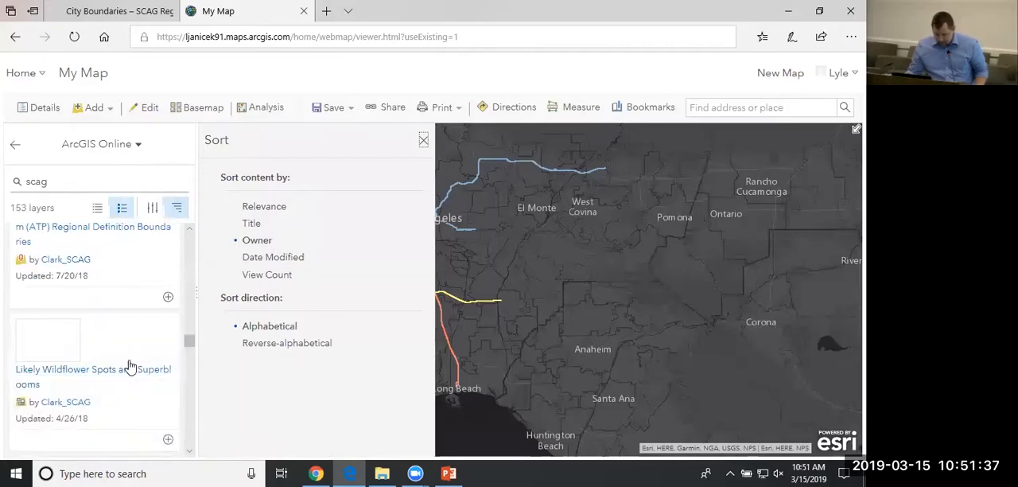
pyautogui.scroll(-5, 131, 357)
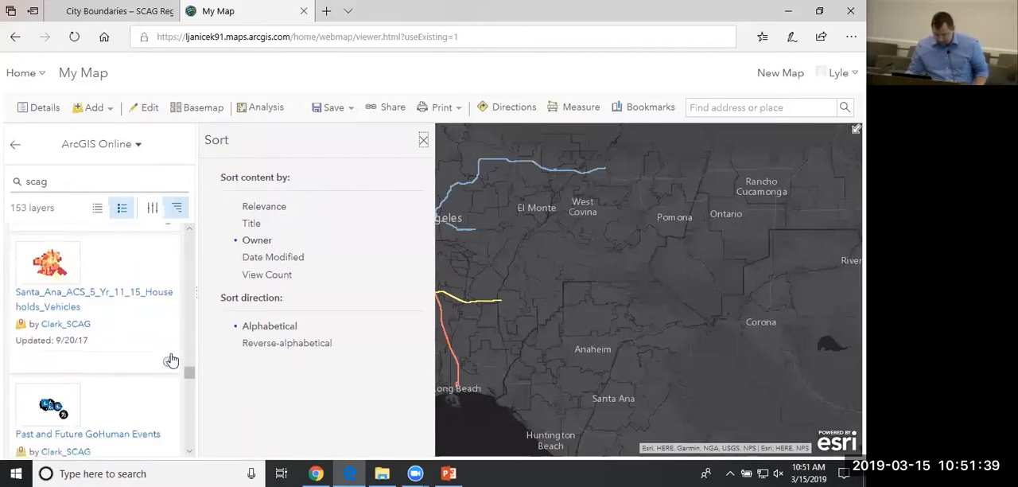
pyautogui.moveTo(192, 380); pyautogui.dragTo(192, 446)
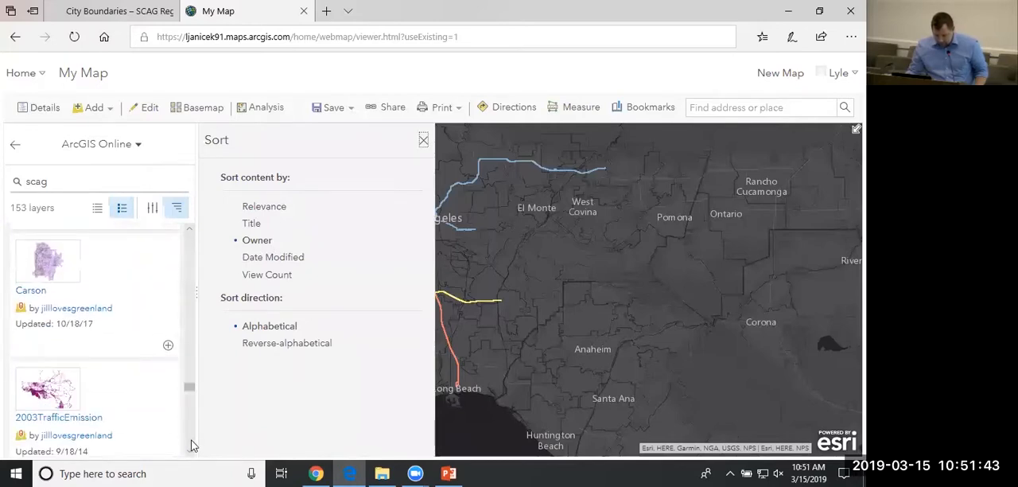
pyautogui.moveTo(189, 403); pyautogui.dragTo(191, 429)
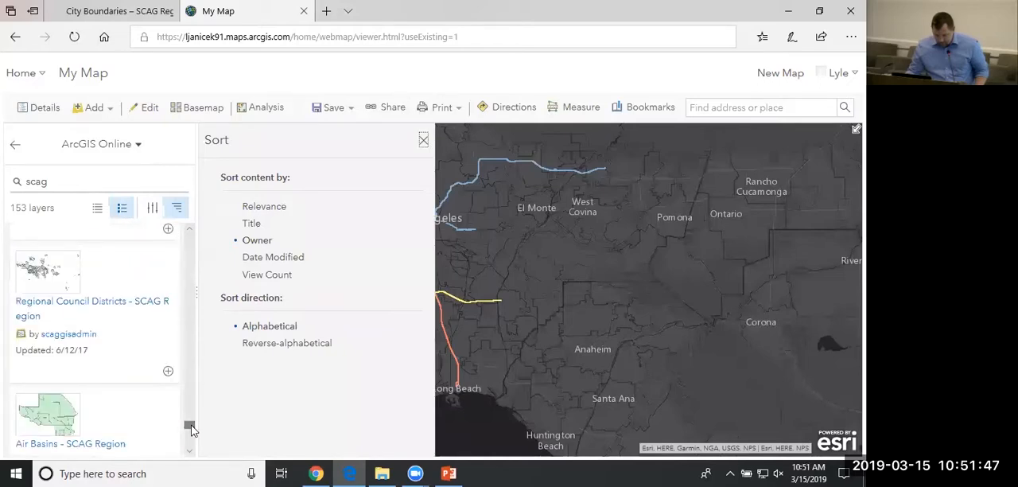
pyautogui.scroll(2, 114, 352)
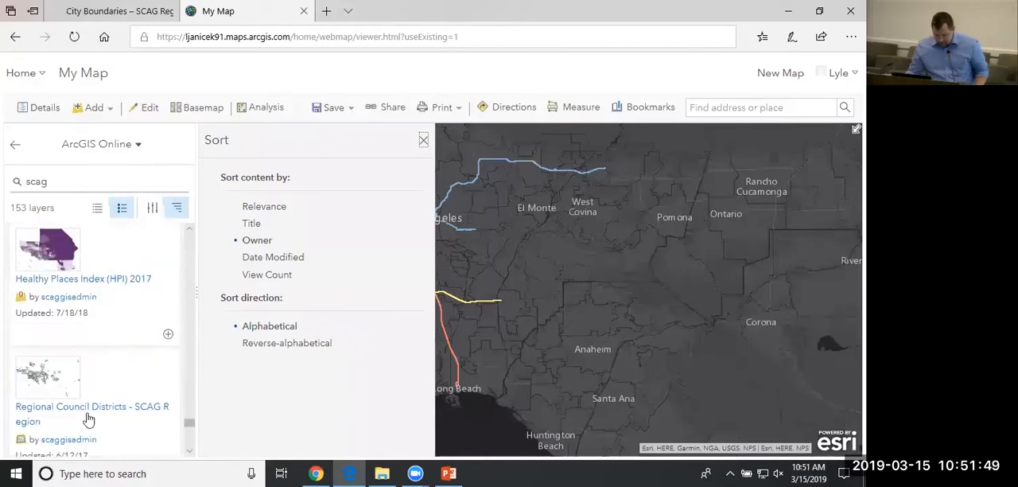
pyautogui.scroll(1, 83, 414)
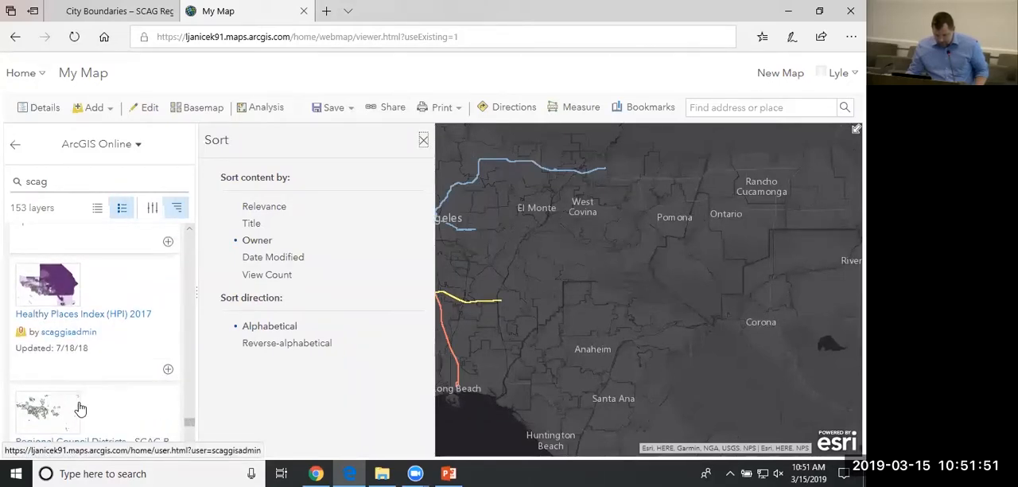
pyautogui.scroll(2, 81, 409)
pyautogui.scroll(2, 91, 397)
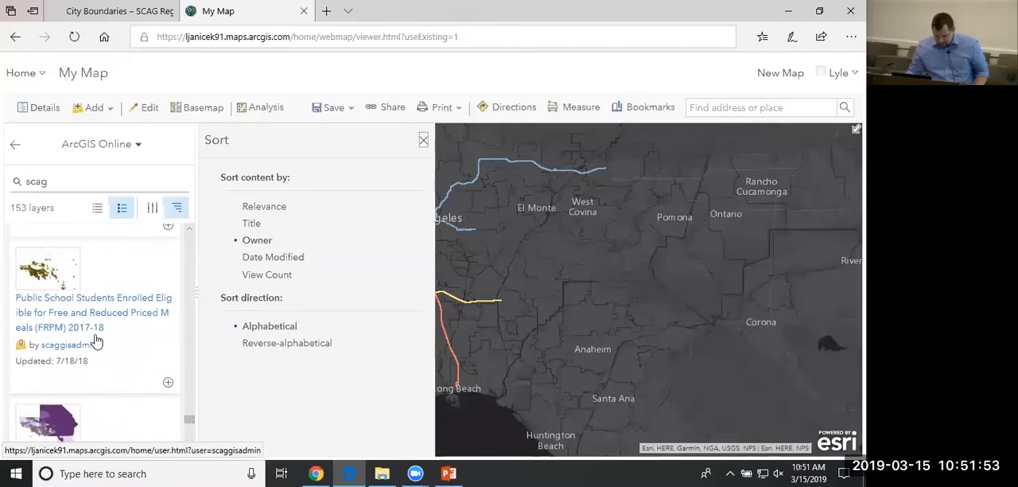
pyautogui.scroll(3, 95, 335)
pyautogui.scroll(1, 92, 325)
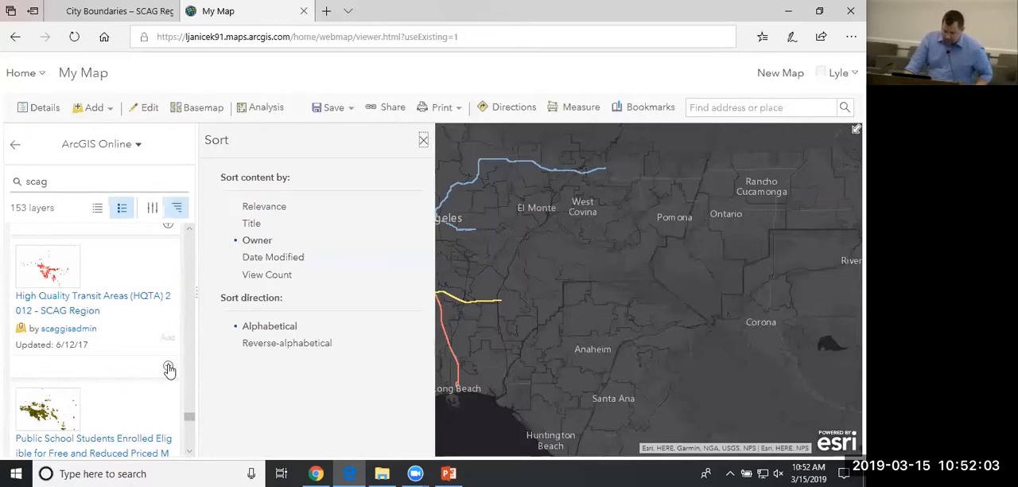
# View all items from the scaggisadmin profile, including those outside the own organization, and return to the My Map page.
pyautogui.click(68, 331)
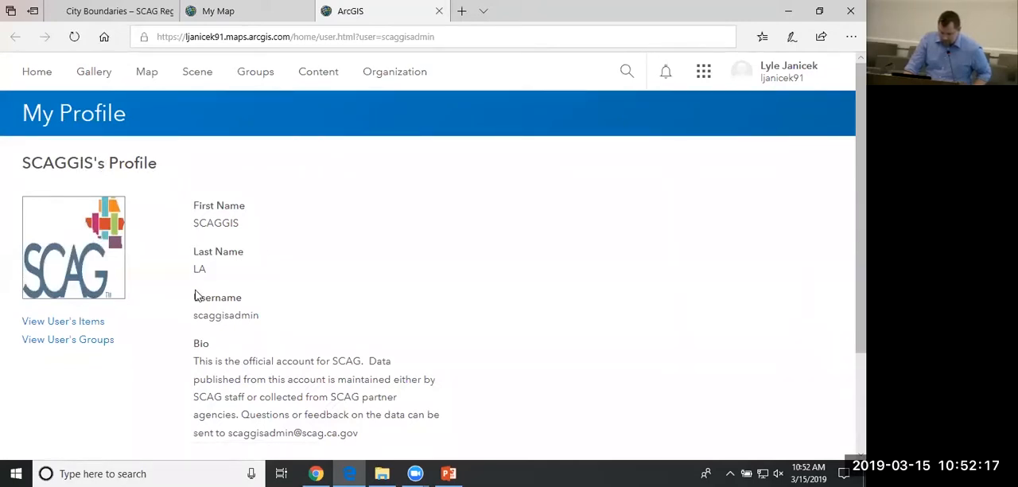
pyautogui.click(82, 323)
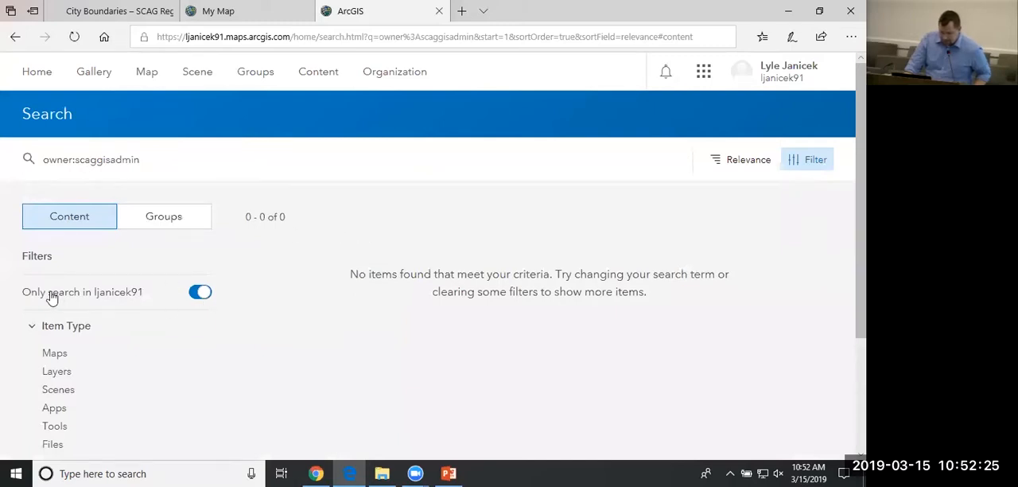
pyautogui.click(199, 294)
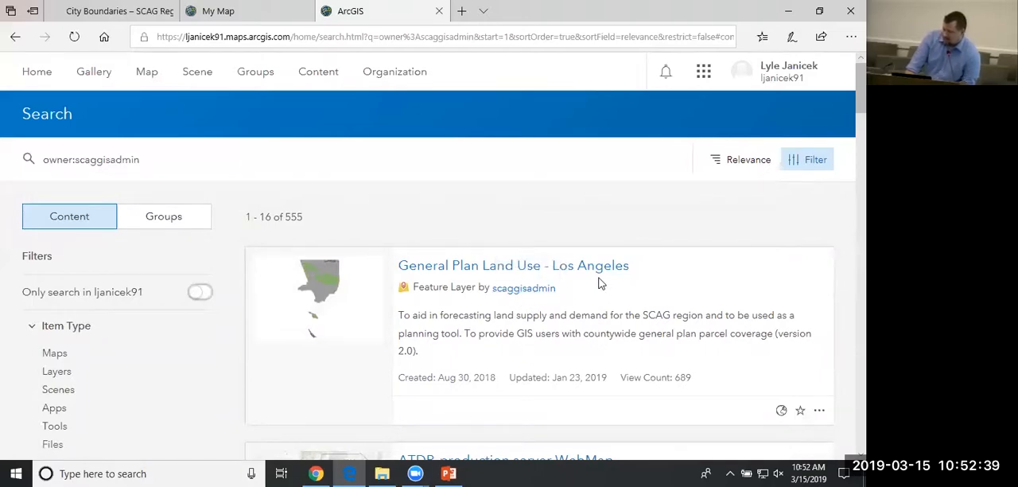
pyautogui.click(226, 11)
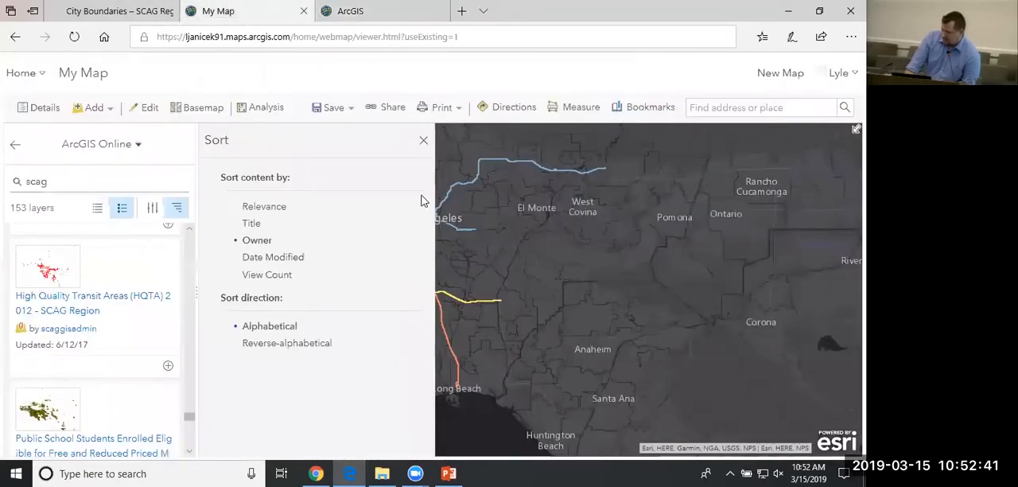
# Leave the layer search and remove the Metro Lines layer from the map.
pyautogui.click(422, 141)
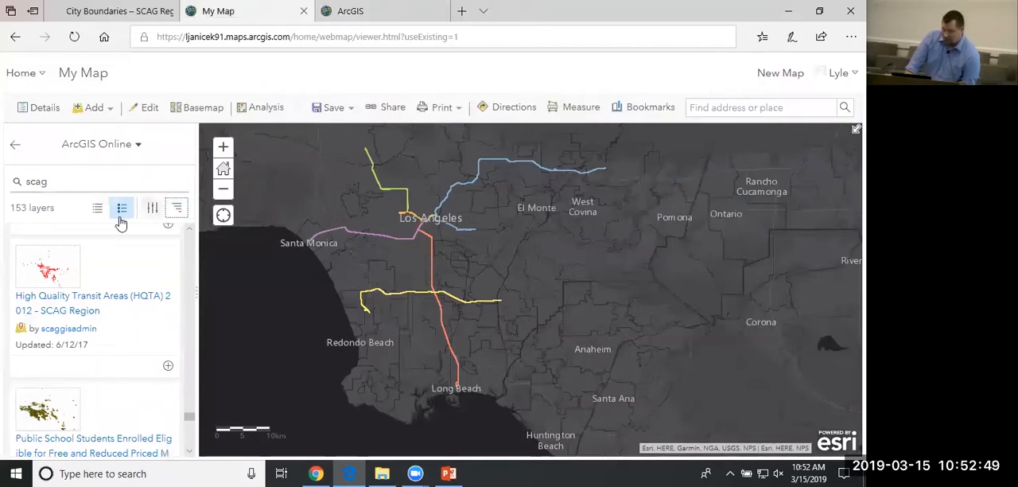
pyautogui.click(15, 146)
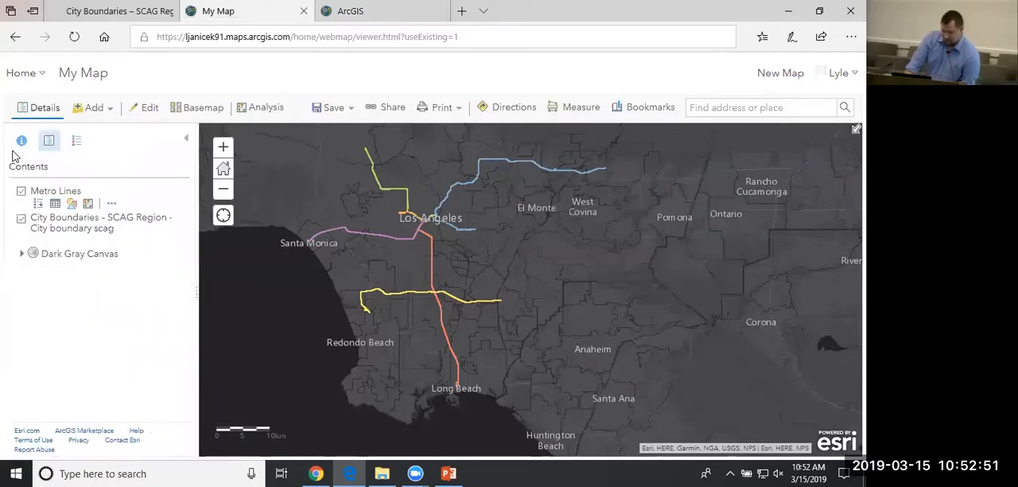
pyautogui.click(113, 205)
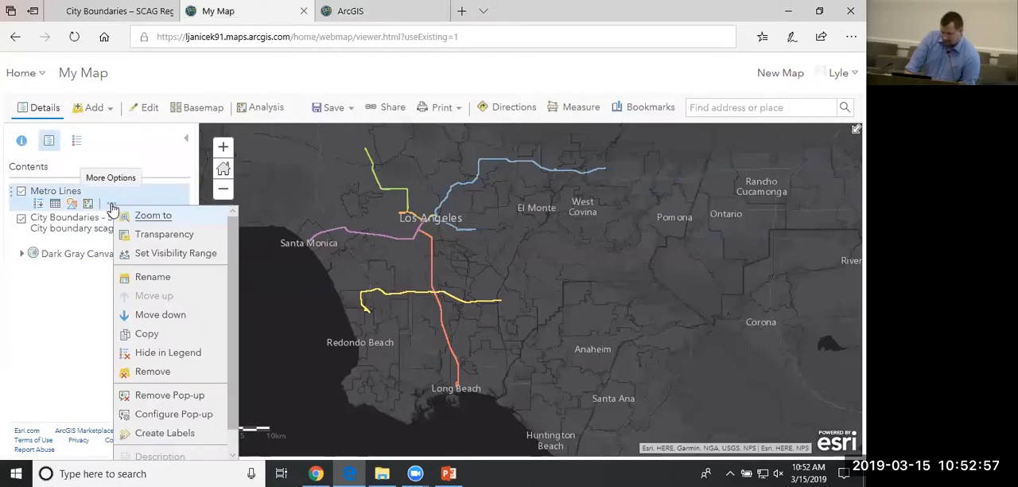
pyautogui.click(152, 372)
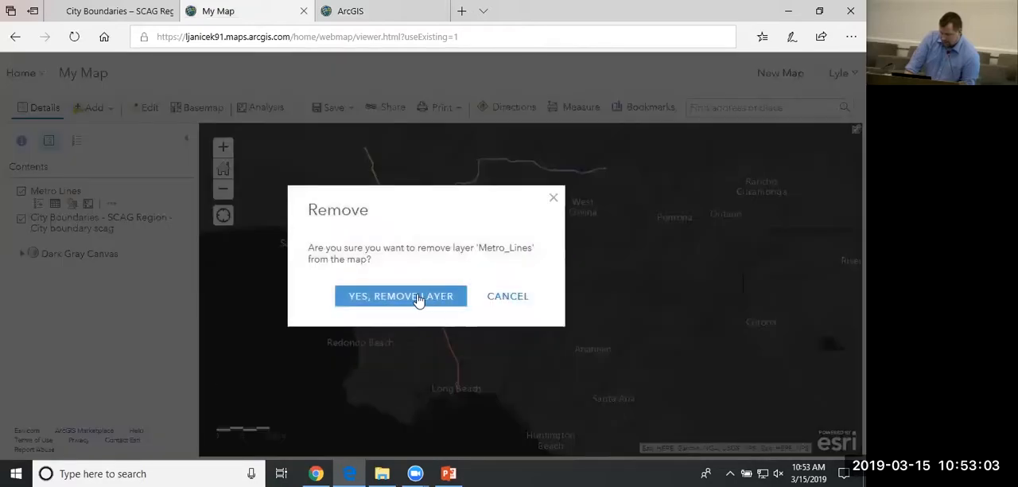
pyautogui.click(418, 296)
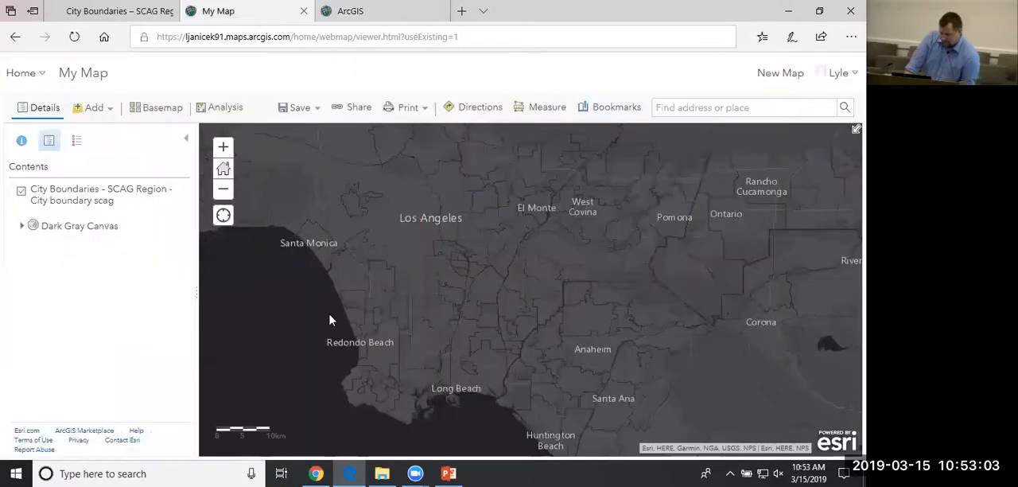
# Import the zipped Metro_Lines shapefile from the Shapes folder as a layer, keeping the original features.
pyautogui.click(104, 117)
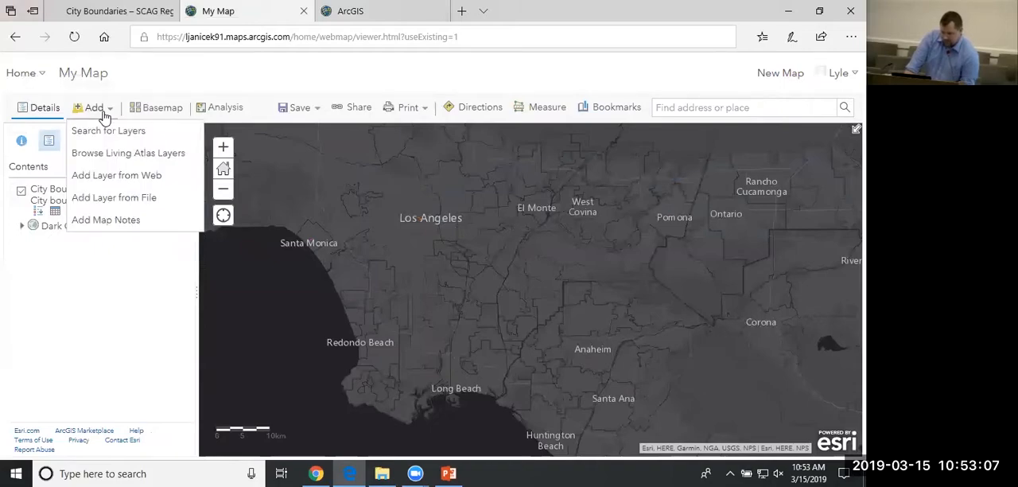
pyautogui.click(127, 198)
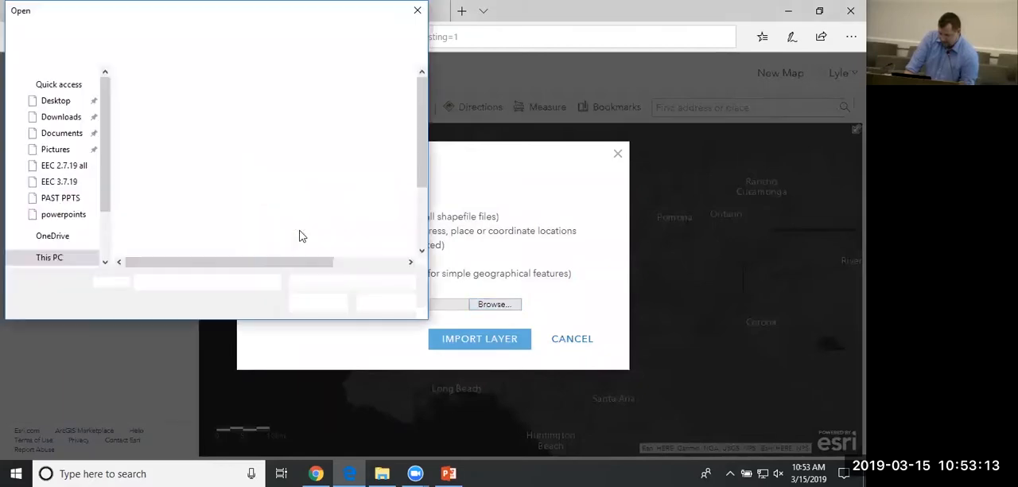
pyautogui.click(178, 213)
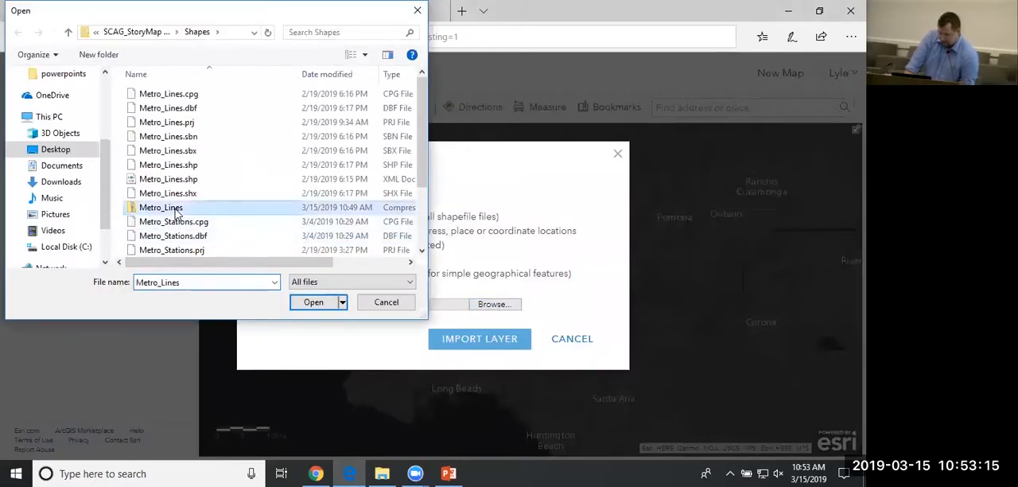
pyautogui.click(315, 302)
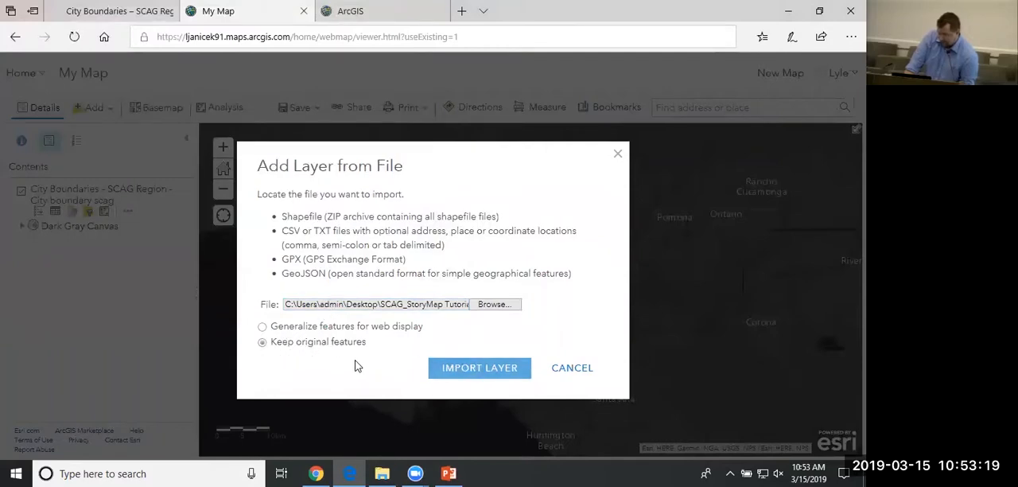
pyautogui.click(478, 374)
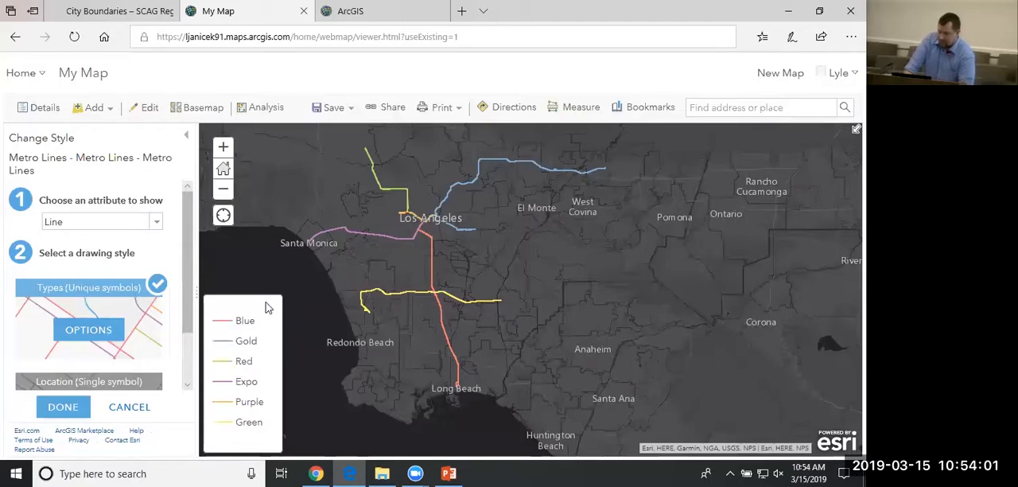
# Try recoloring the Blue category in the Metro Lines unique symbols style to dark blue #004DA8.
pyautogui.click(87, 332)
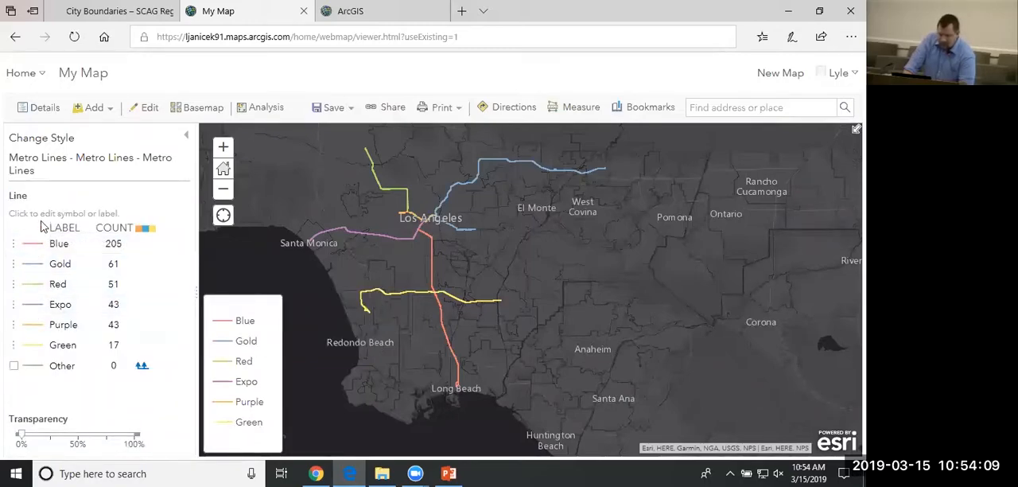
pyautogui.click(36, 253)
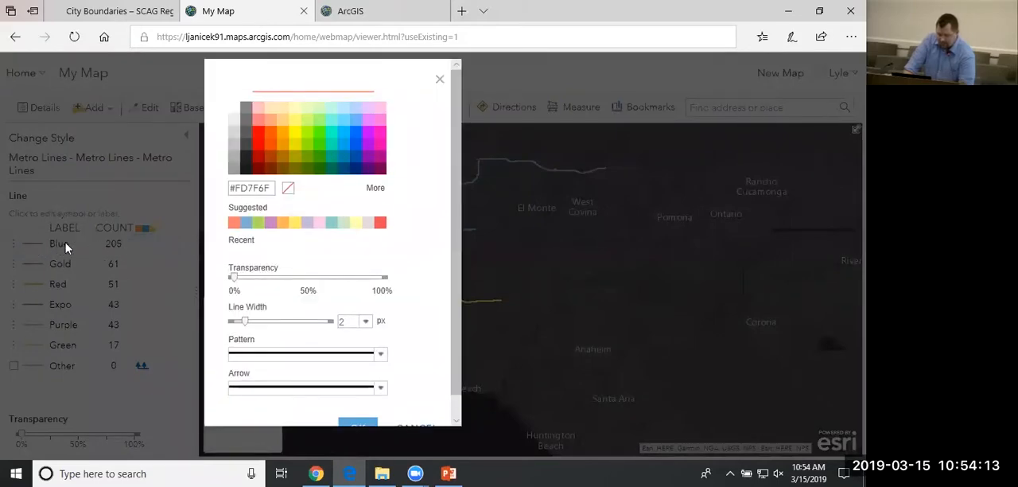
pyautogui.click(357, 164)
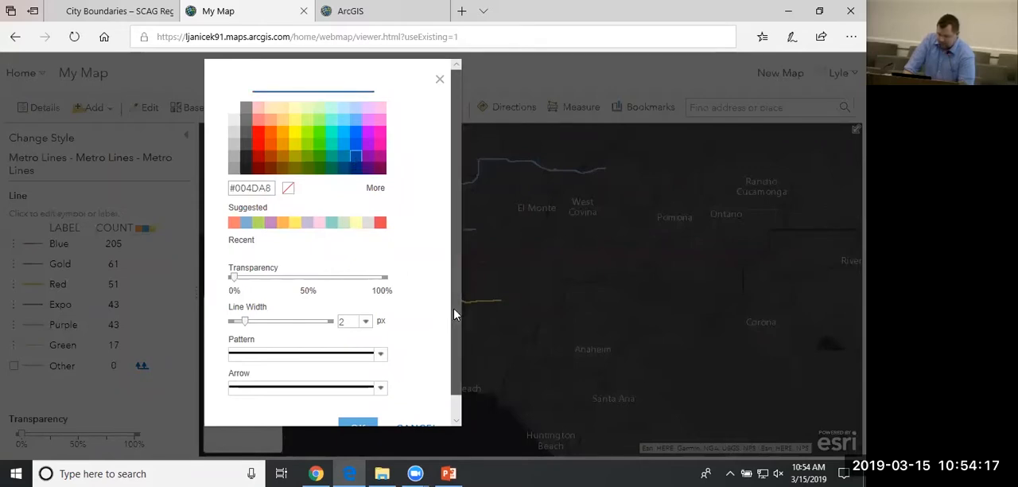
pyautogui.scroll(-1, 452, 347)
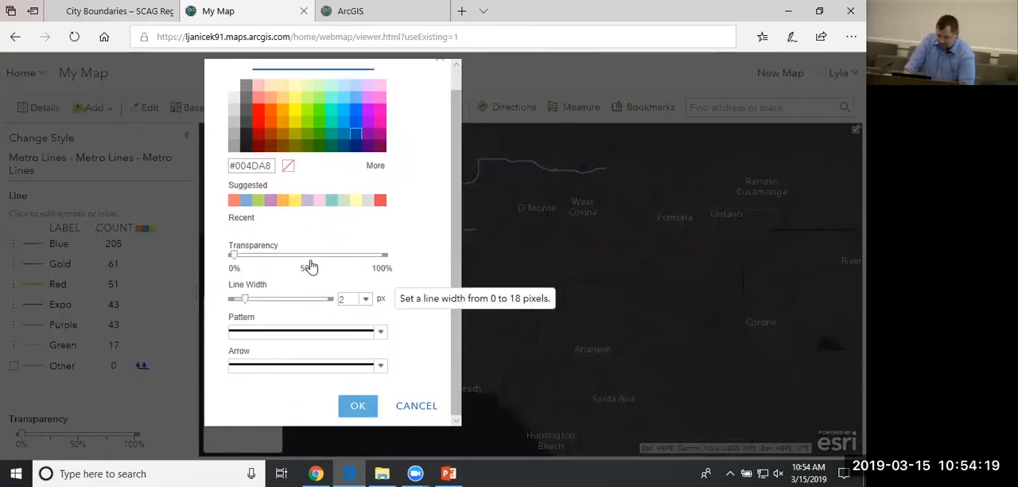
pyautogui.click(299, 367)
pyautogui.click(298, 368)
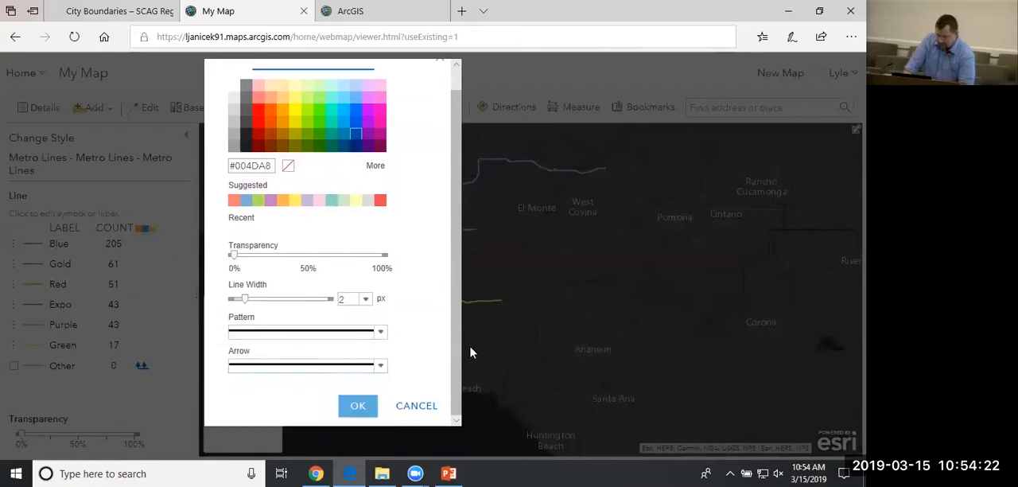
pyautogui.click(362, 408)
pyautogui.rightClick(364, 406)
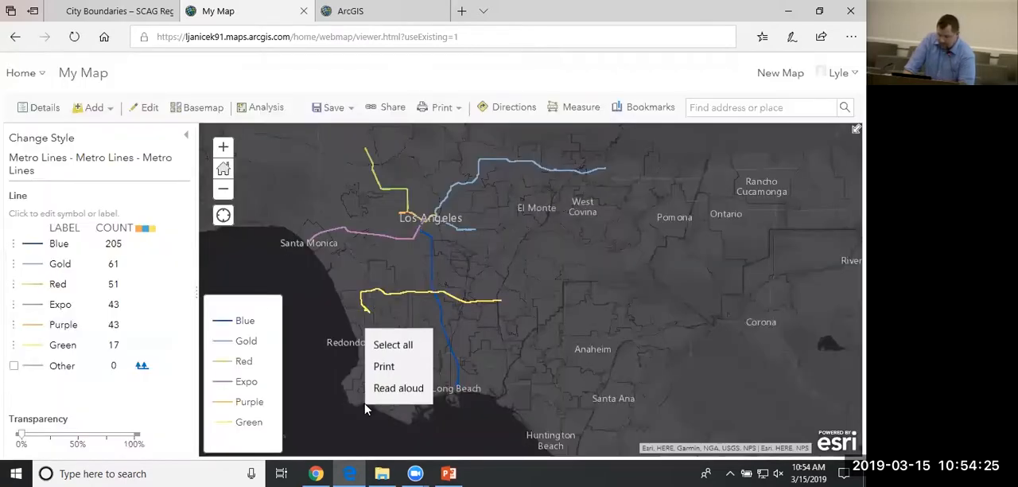
pyautogui.click(439, 258)
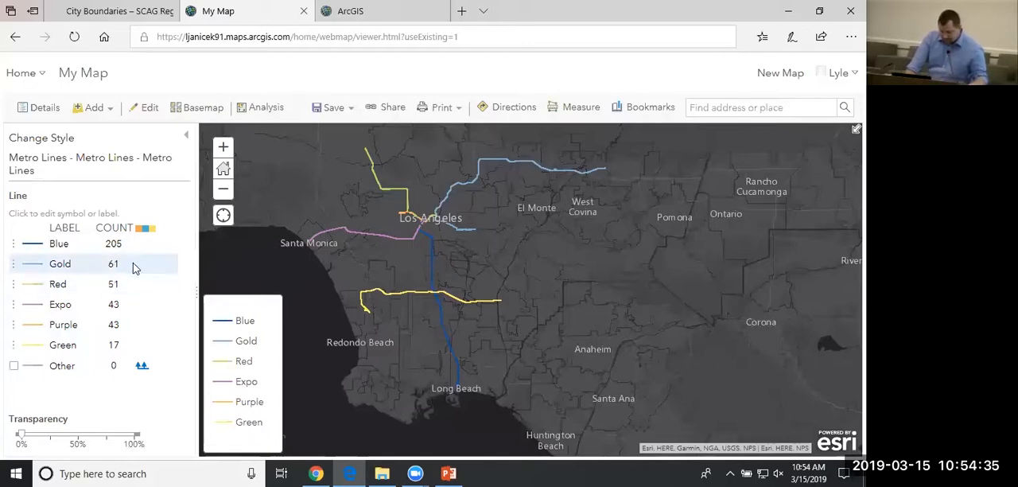
pyautogui.click(187, 140)
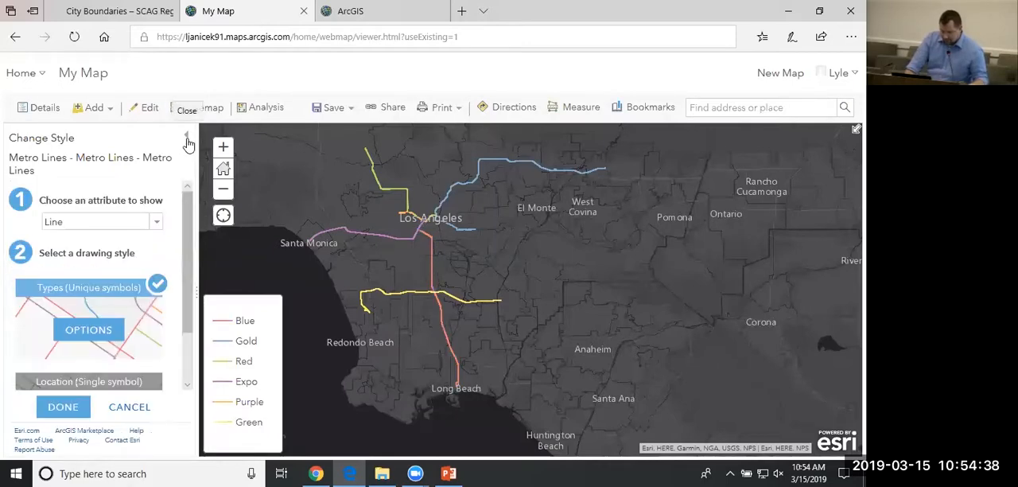
# Accept the unique symbols style based on the Line attribute for the Metro Lines layer.
pyautogui.click(64, 410)
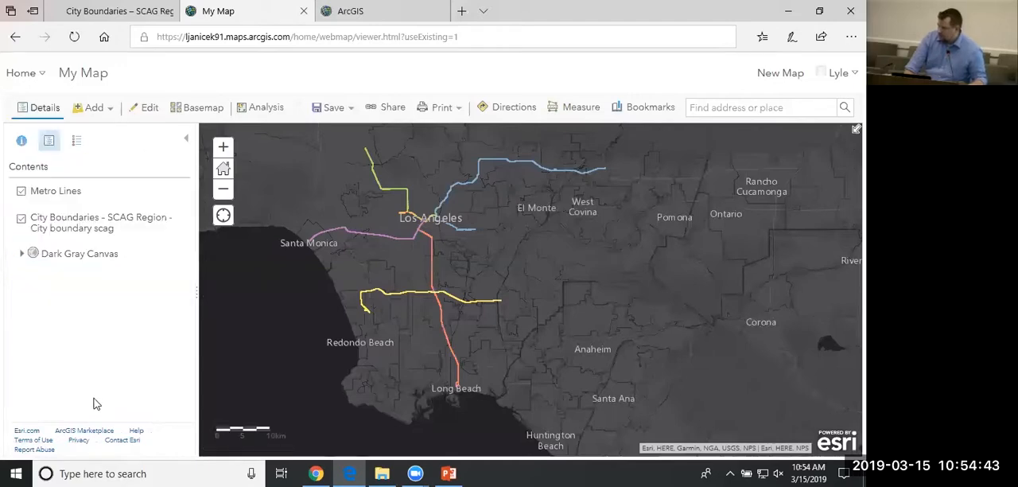
pyautogui.moveTo(509, 296); pyautogui.dragTo(508, 298)
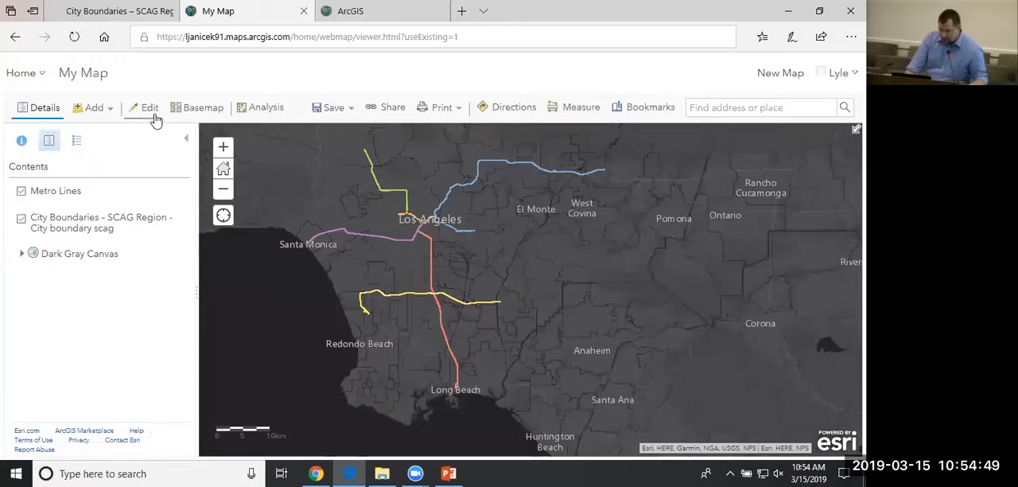
# Import the zipped Metro_Stations.shp archive from the Shapes folder as a layer, keeping the original features.
pyautogui.click(91, 109)
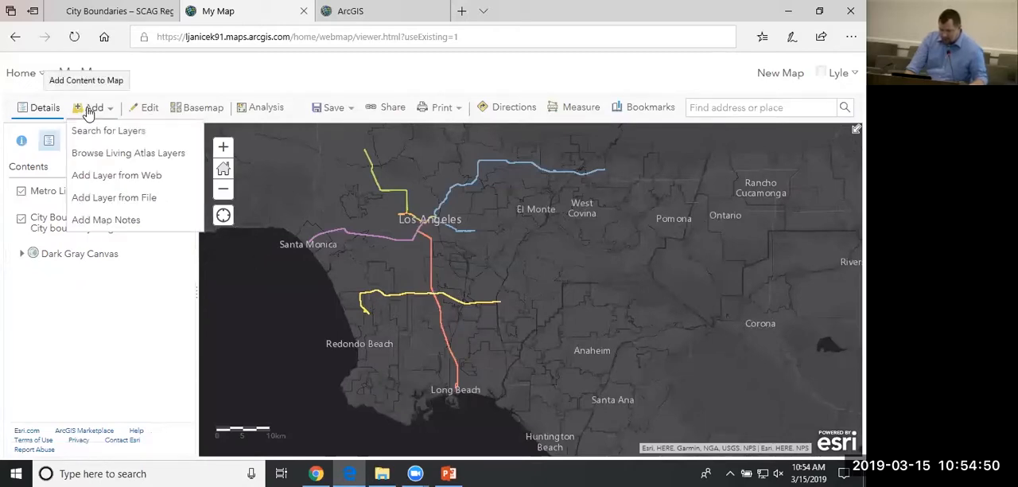
pyautogui.click(126, 204)
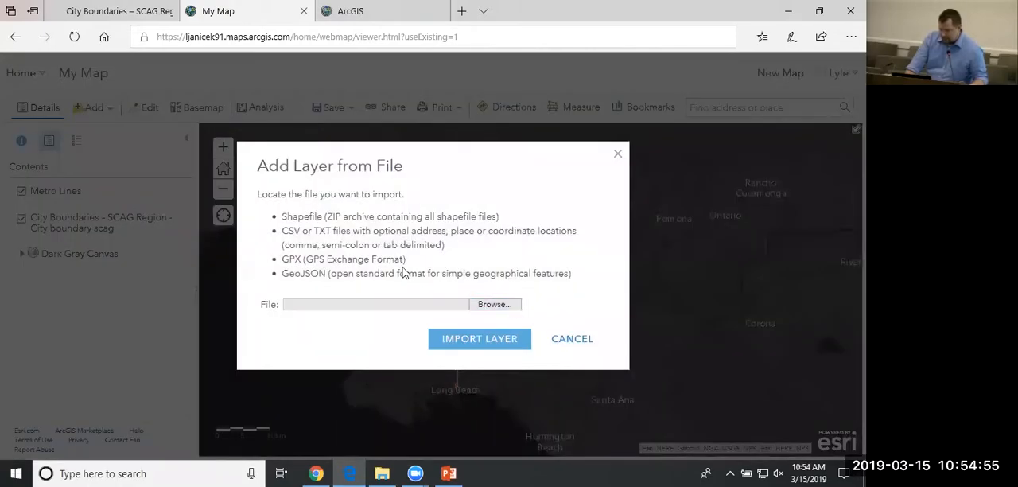
pyautogui.click(493, 304)
pyautogui.moveTo(422, 154); pyautogui.dragTo(427, 205)
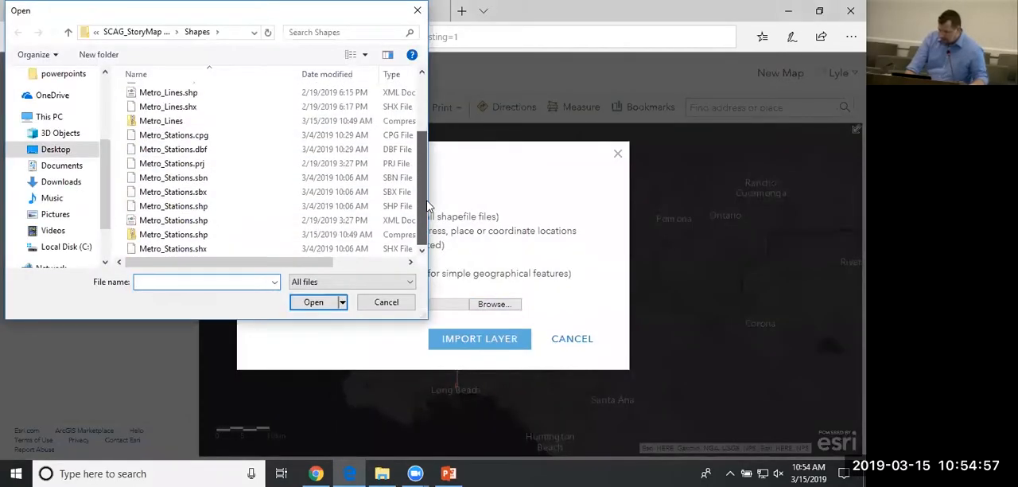
pyautogui.click(196, 235)
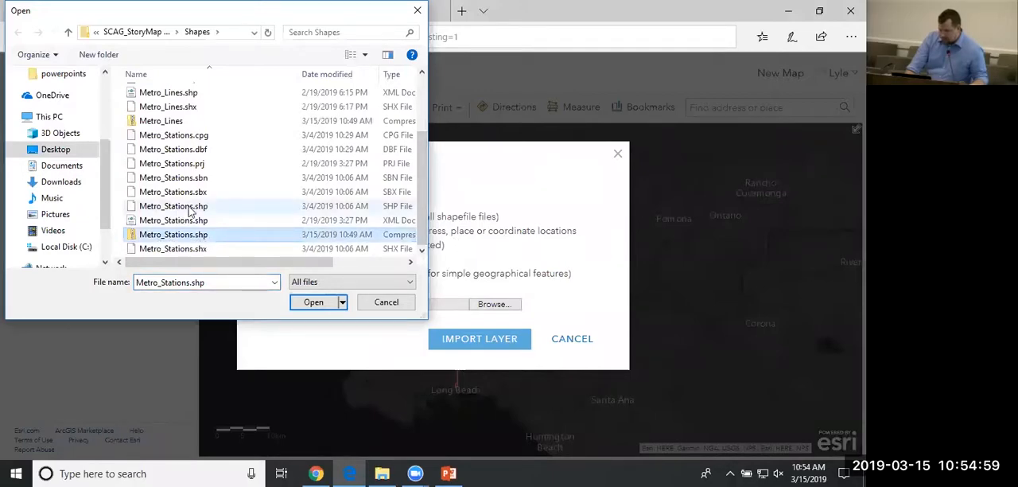
pyautogui.click(315, 304)
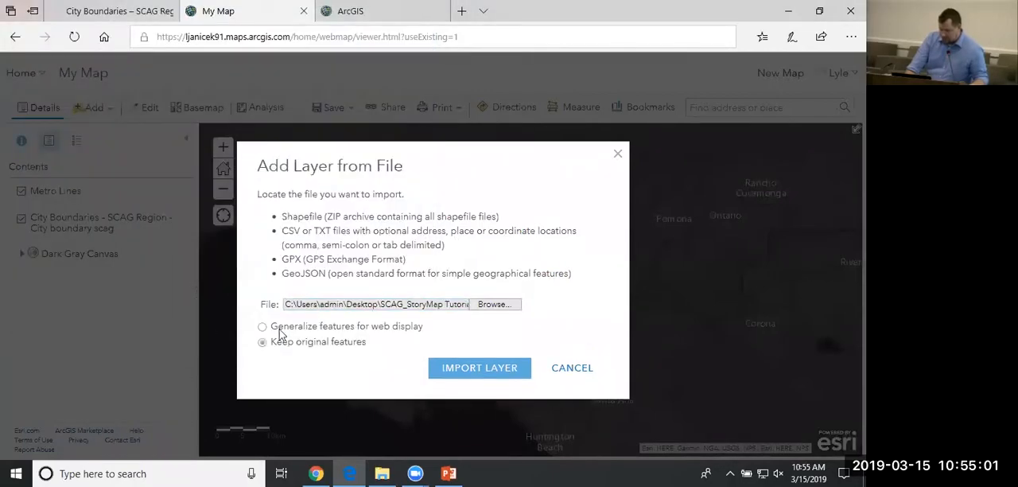
pyautogui.click(480, 372)
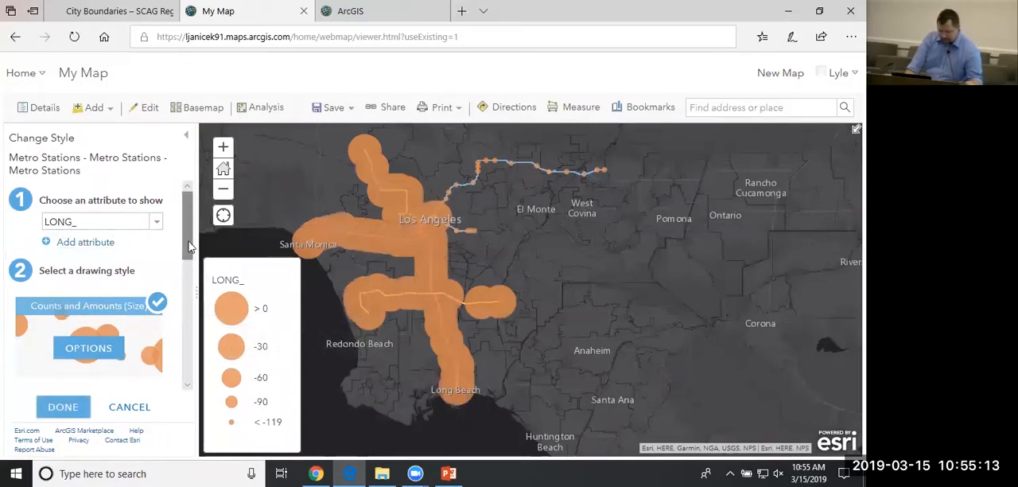
# Style the Metro Stations layer by the STATION attribute using Types (Unique symbols).
pyautogui.click(155, 226)
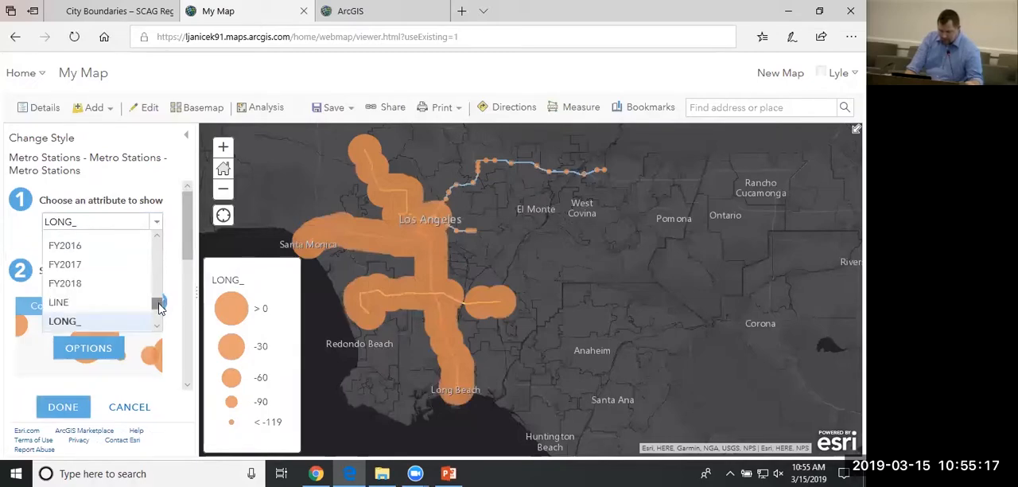
pyautogui.moveTo(158, 306)
pyautogui.mouseDown()
pyautogui.moveTo(159, 243)
pyautogui.moveTo(158, 320)
pyautogui.mouseUp()
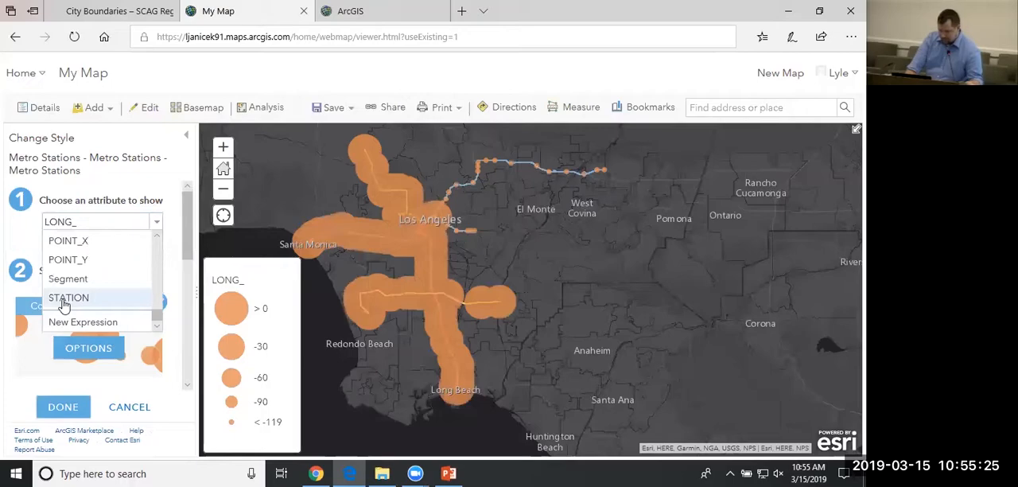
pyautogui.click(64, 298)
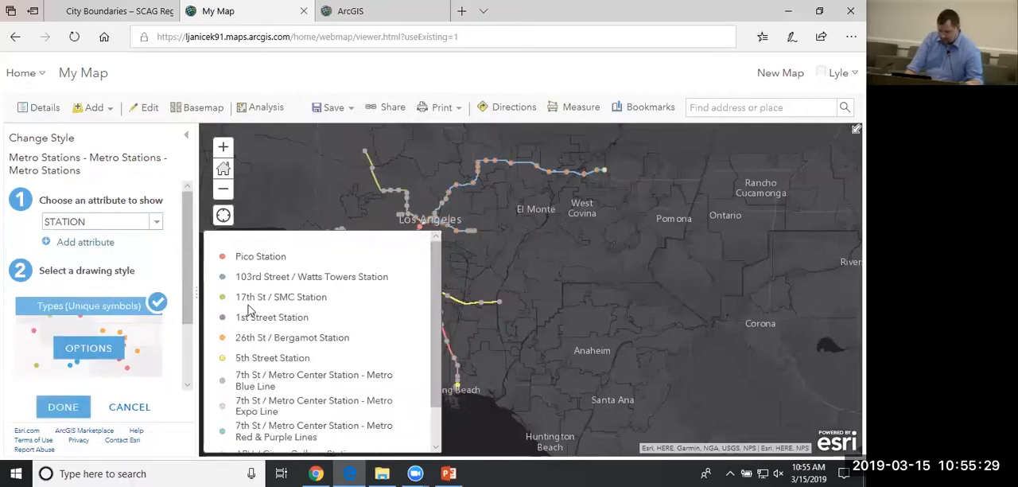
pyautogui.scroll(-2, 436, 315)
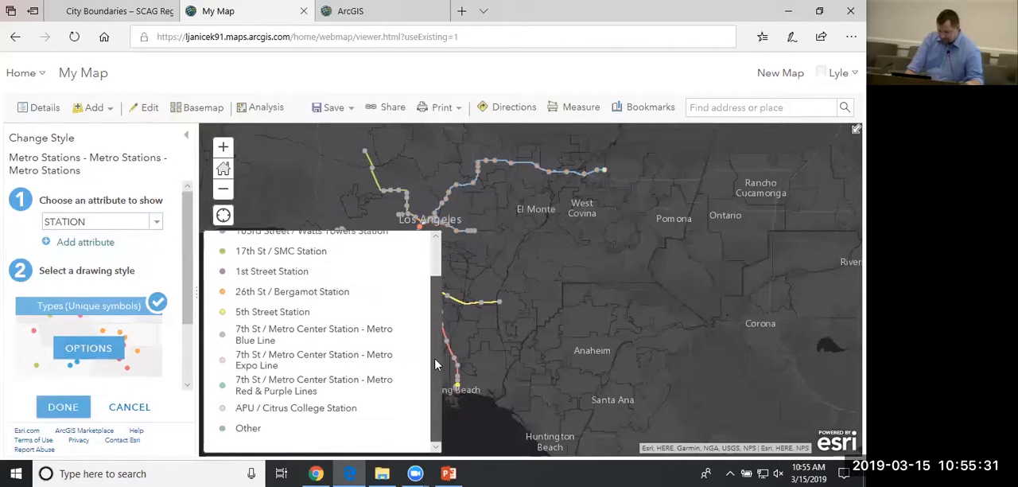
pyautogui.scroll(2, 419, 288)
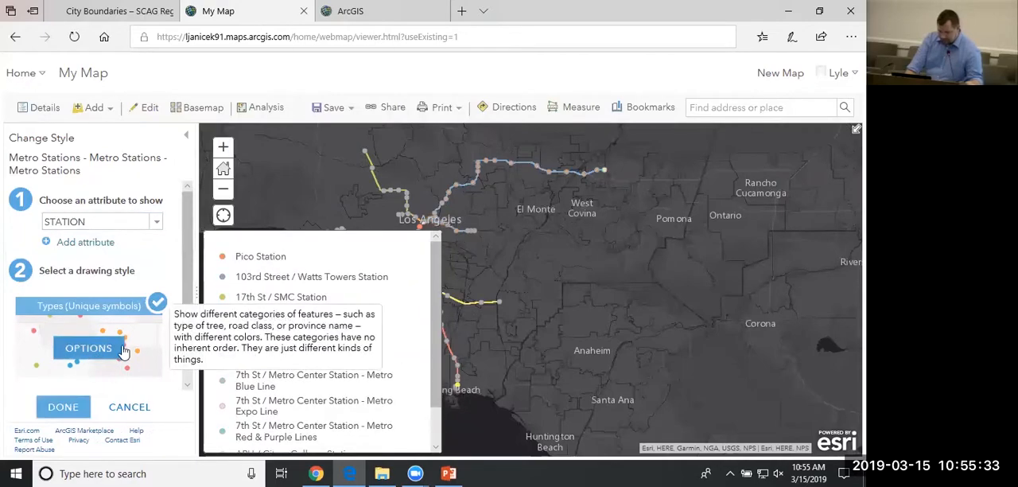
pyautogui.click(63, 413)
# Limit the Metro Stations layer's visibility range to Town through Room.
pyautogui.moveTo(132, 273)
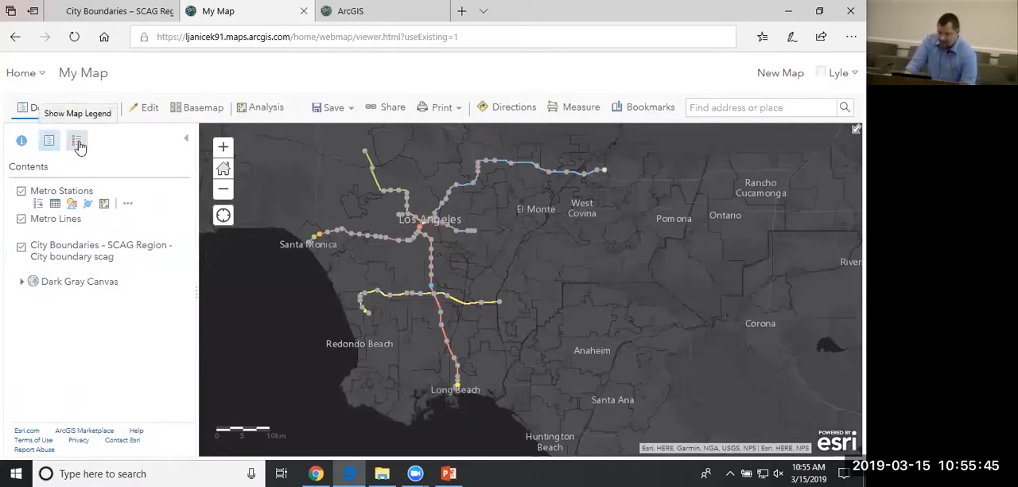
pyautogui.click(129, 205)
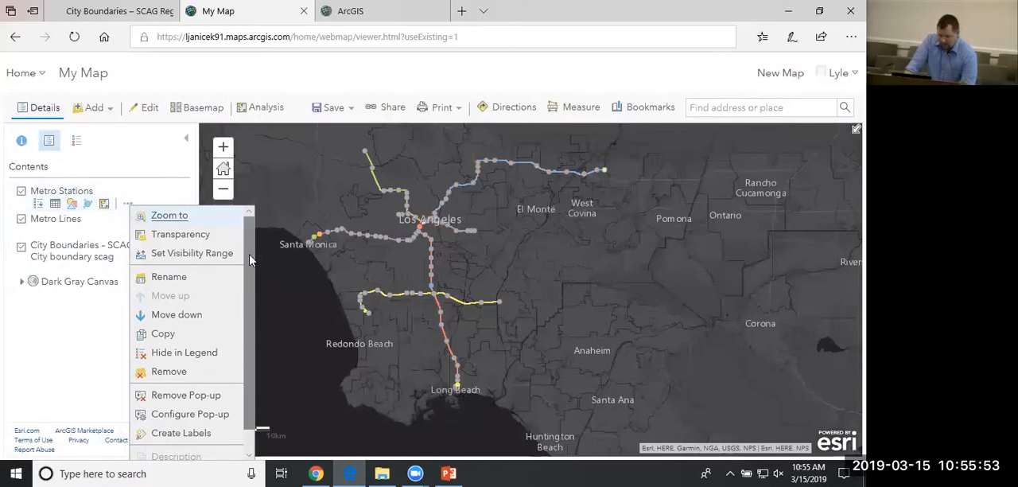
pyautogui.scroll(-1, 183, 239)
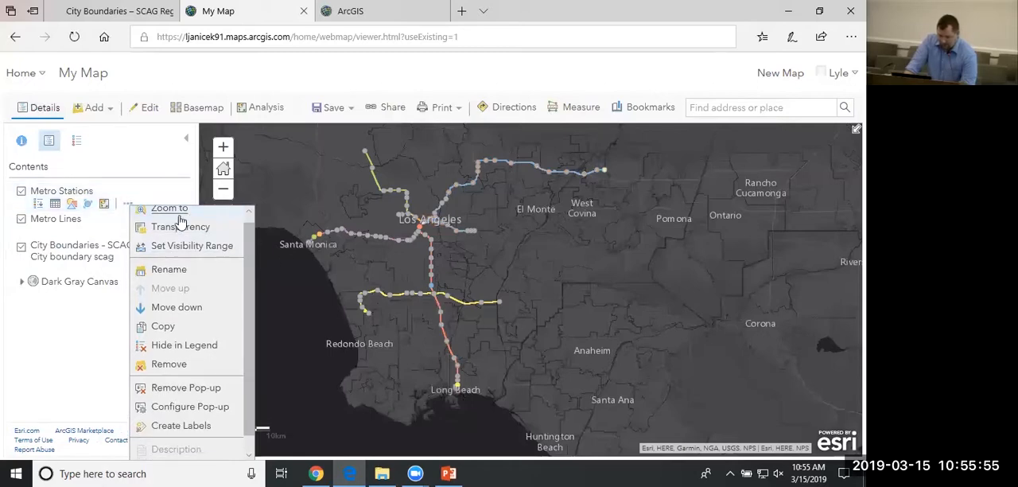
pyautogui.moveTo(187, 251)
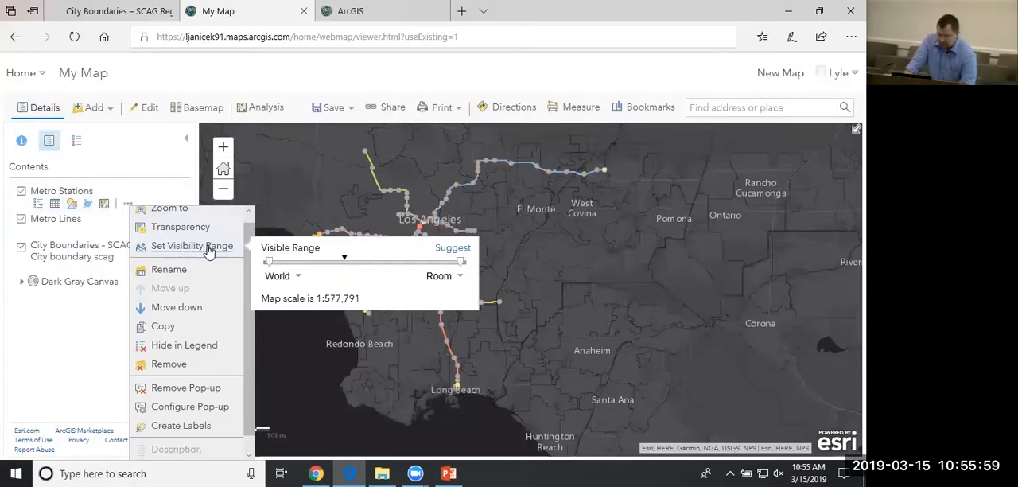
pyautogui.moveTo(273, 267)
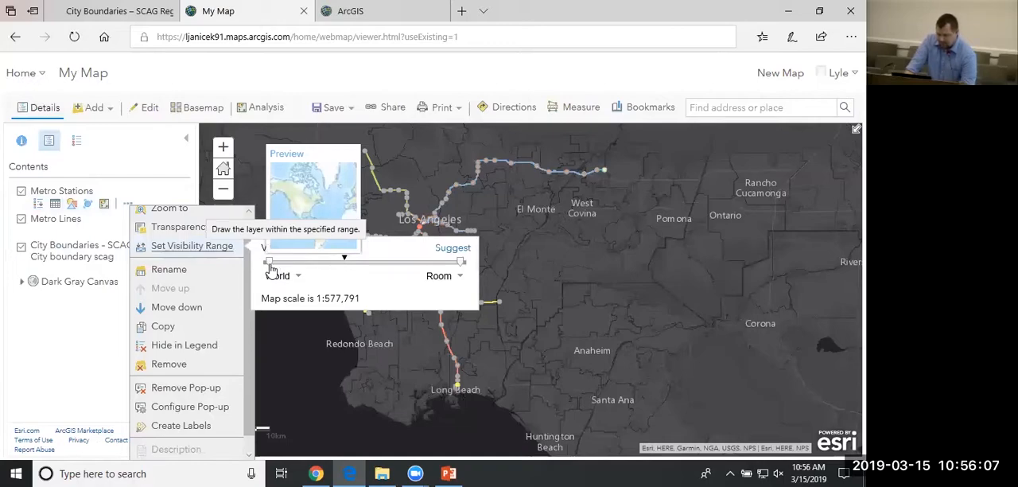
pyautogui.moveTo(270, 271); pyautogui.dragTo(381, 273)
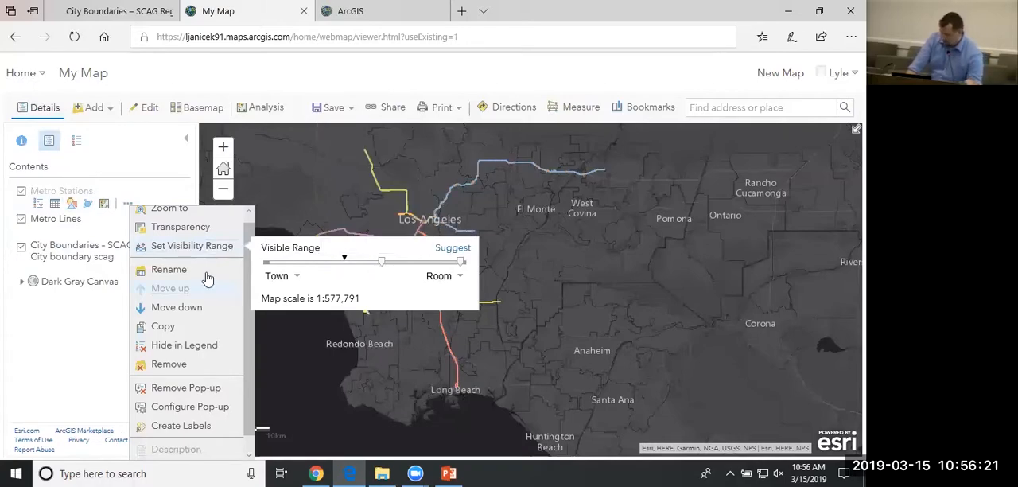
pyautogui.click(181, 227)
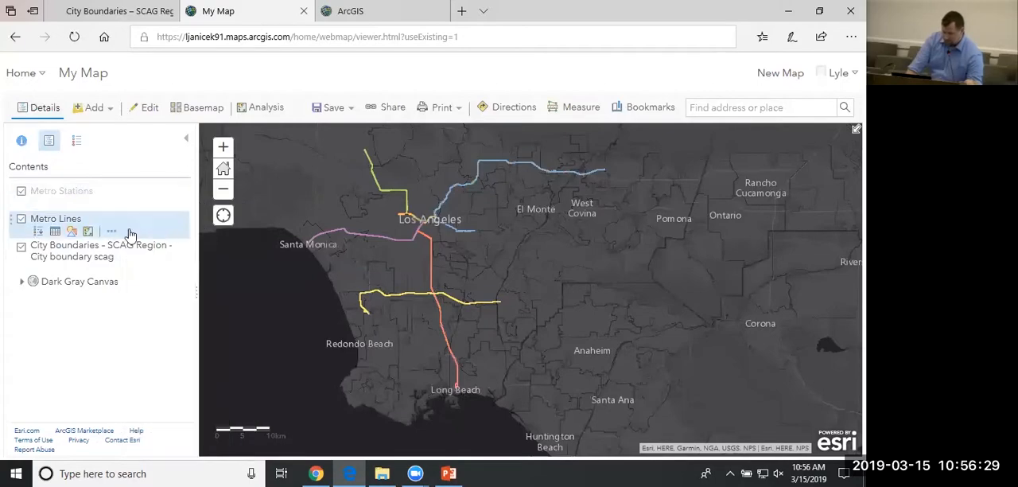
# Remove the Metro Stations layer from the map.
pyautogui.click(128, 203)
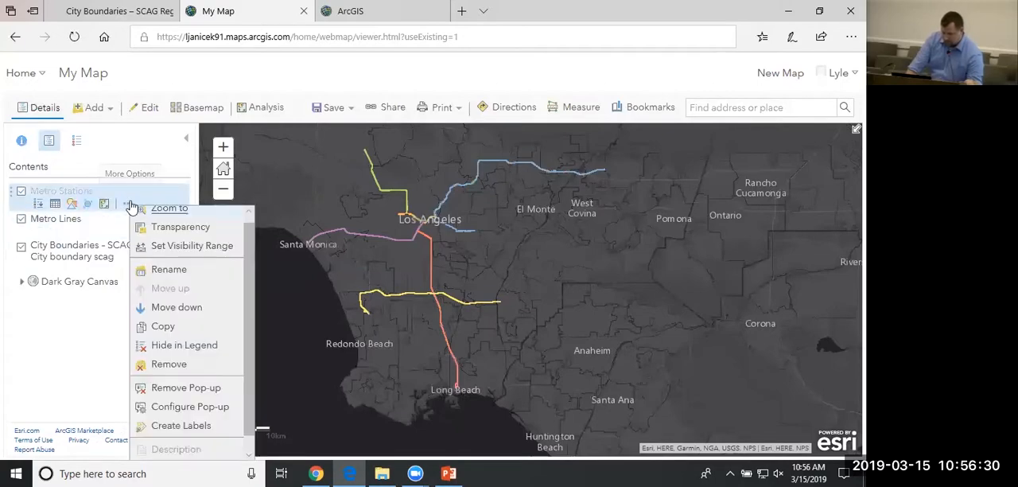
pyautogui.click(181, 373)
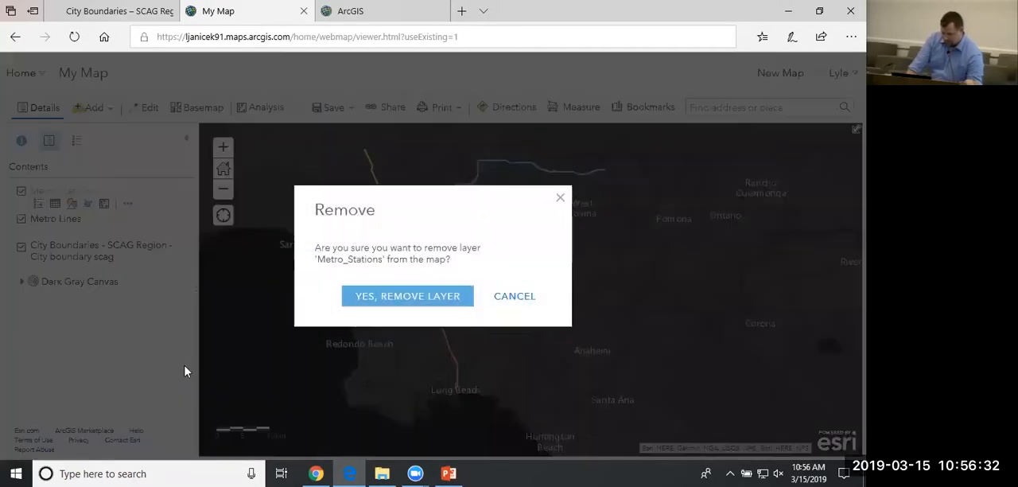
pyautogui.click(371, 301)
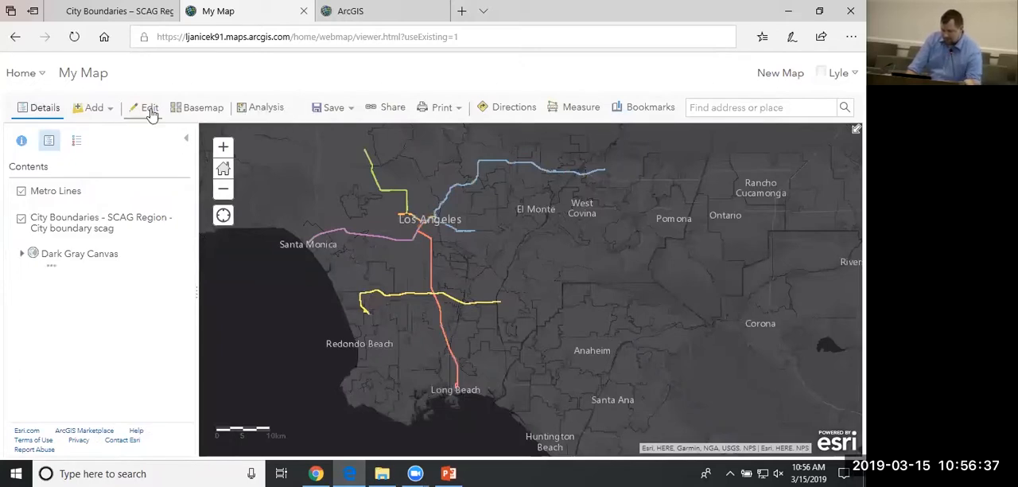
# Start adding a layer from a file and browse the Shapes folder for the zipped Metro Stations shapefile.
pyautogui.click(94, 107)
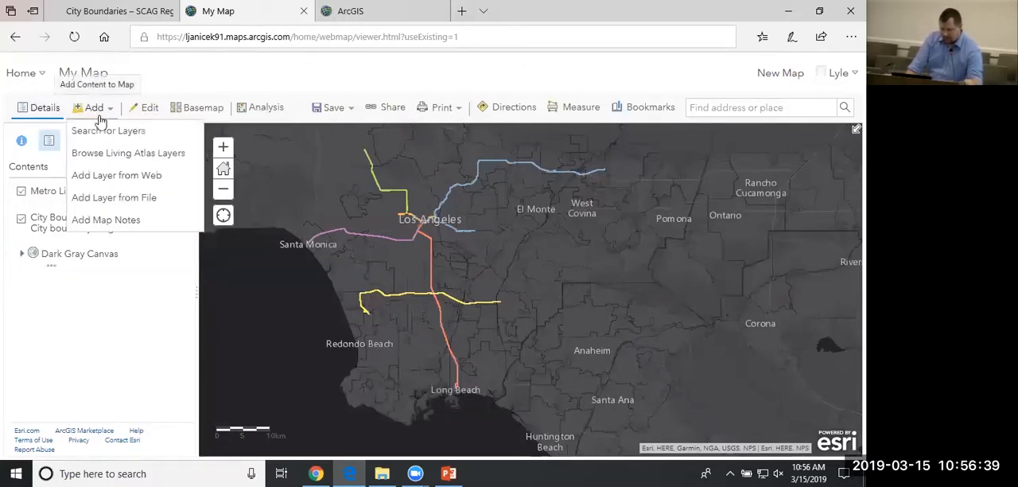
pyautogui.click(144, 199)
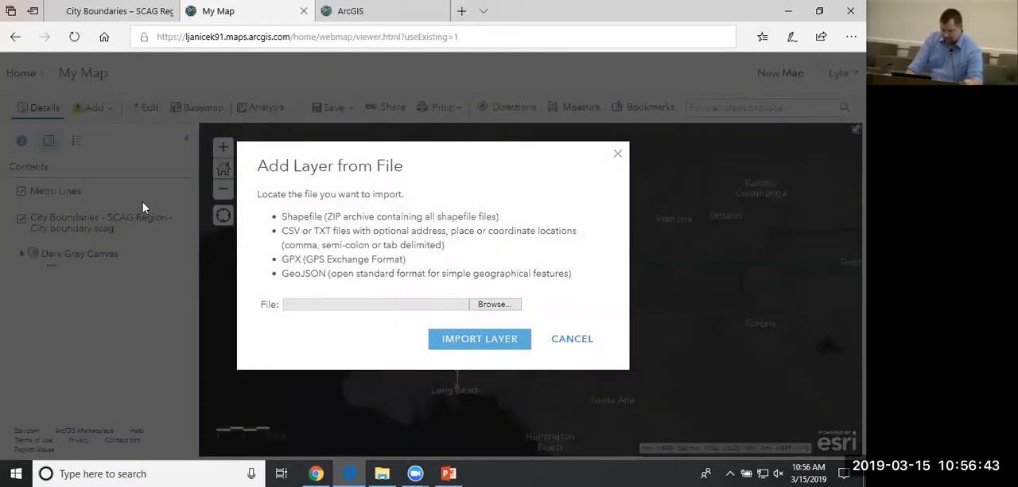
pyautogui.click(497, 305)
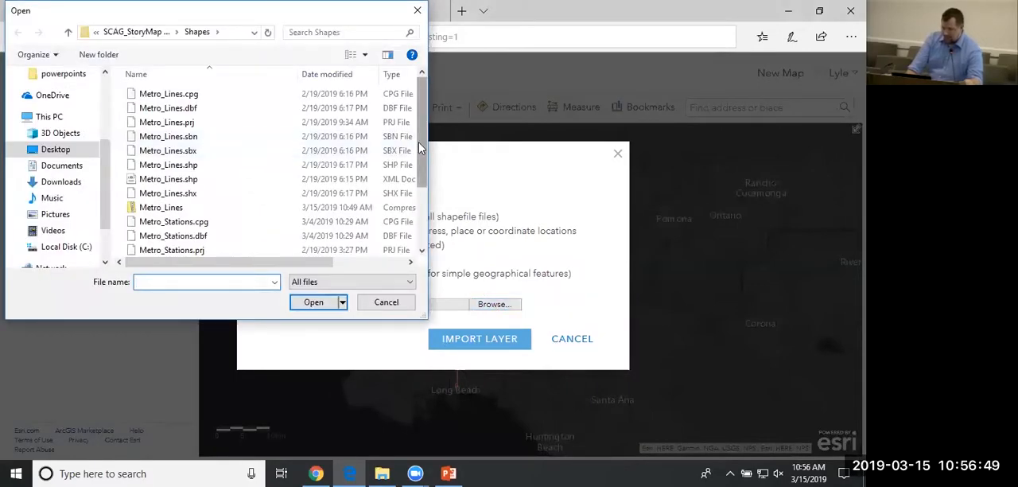
pyautogui.scroll(-2, 419, 141)
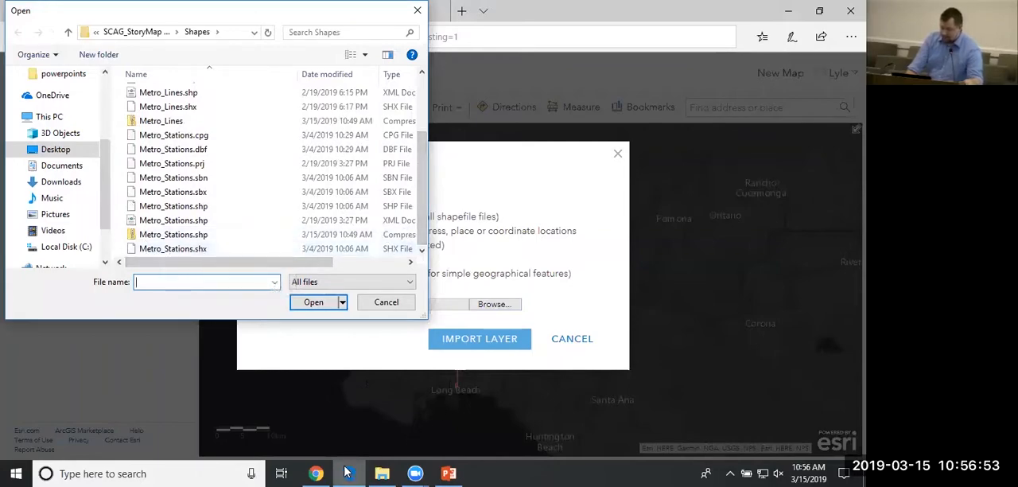
pyautogui.click(384, 473)
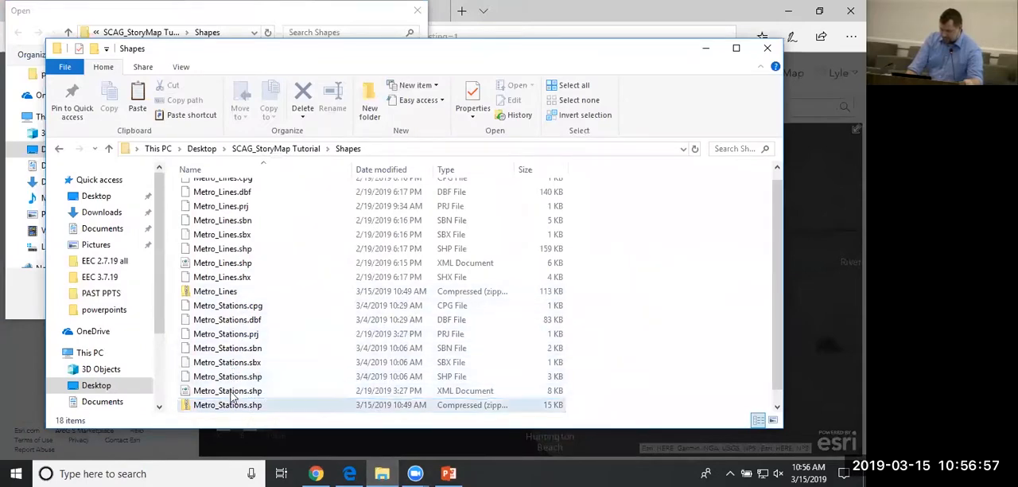
pyautogui.rightClick(261, 364)
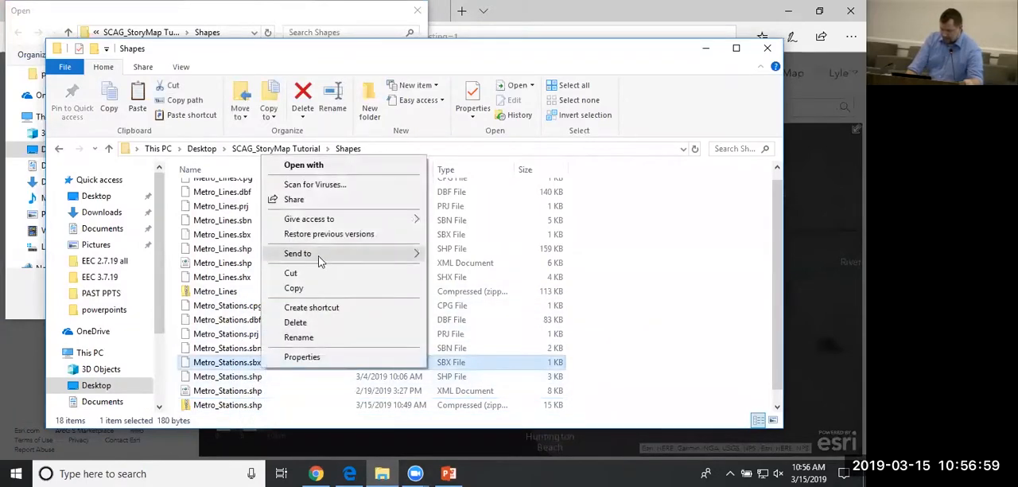
pyautogui.moveTo(320, 259)
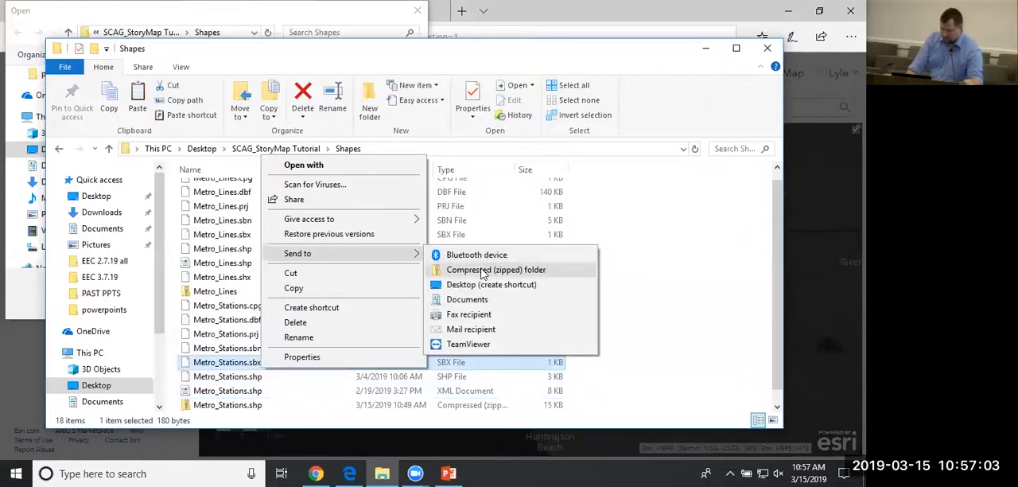
pyautogui.click(765, 49)
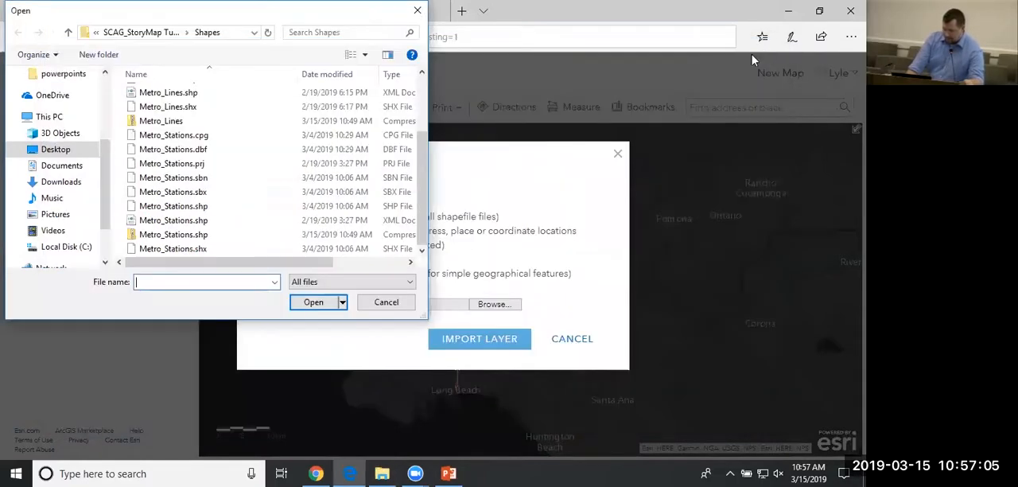
# Import the zipped Metro_Stations.shp archive as a layer, keeping the original features.
pyautogui.click(184, 237)
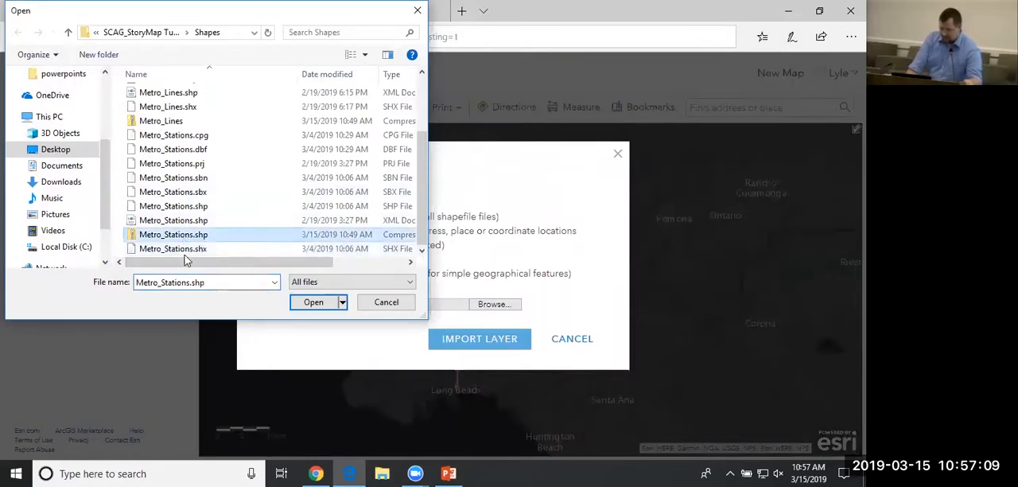
pyautogui.click(313, 302)
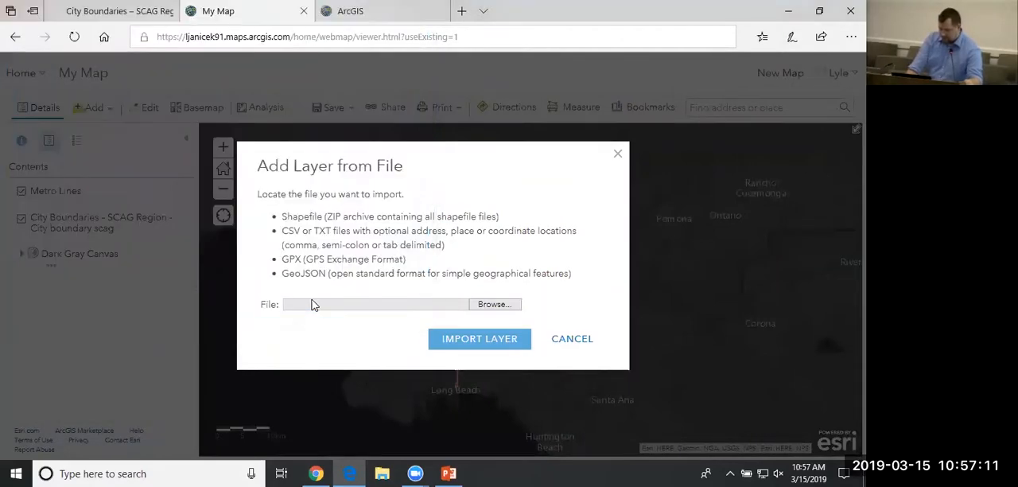
pyautogui.click(262, 341)
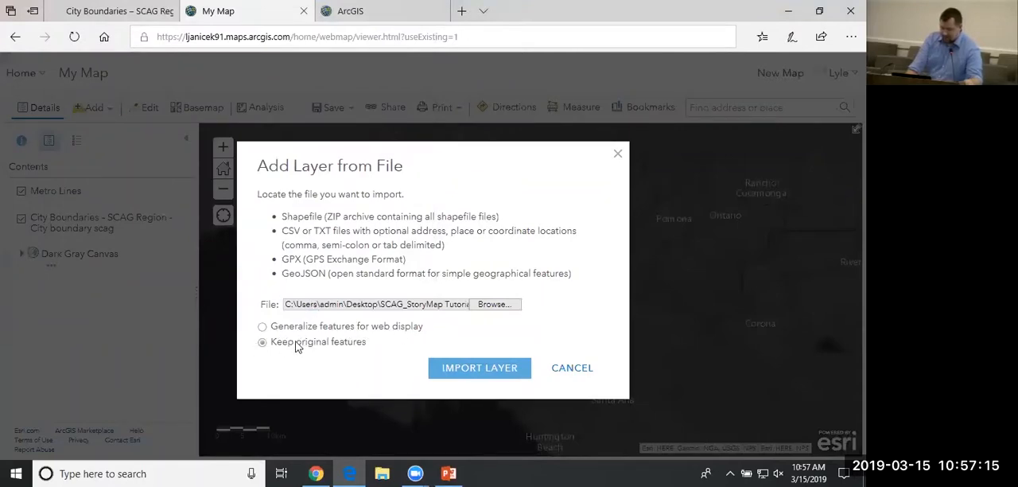
pyautogui.click(481, 373)
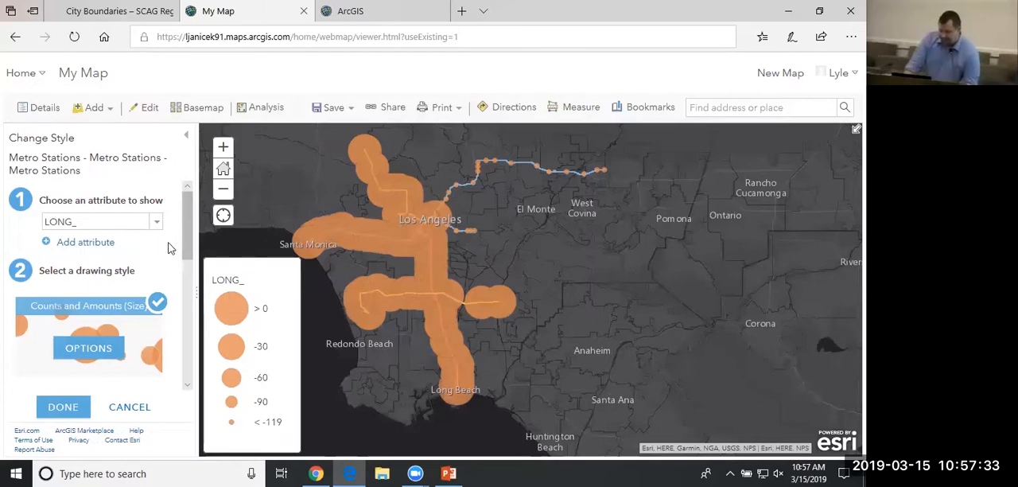
# Style the Metro Stations layer by the LINE attribute with Types (Unique symbols) and accept the style.
pyautogui.click(157, 228)
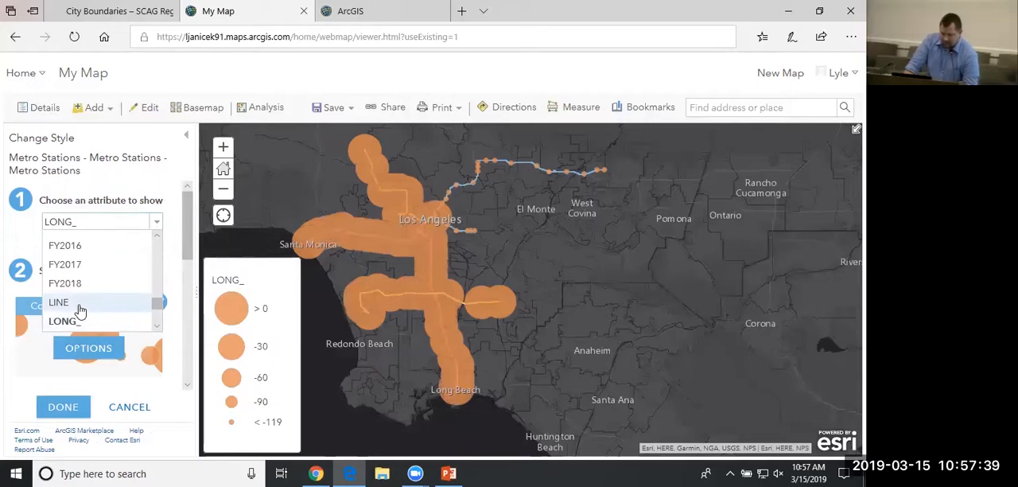
pyautogui.click(80, 310)
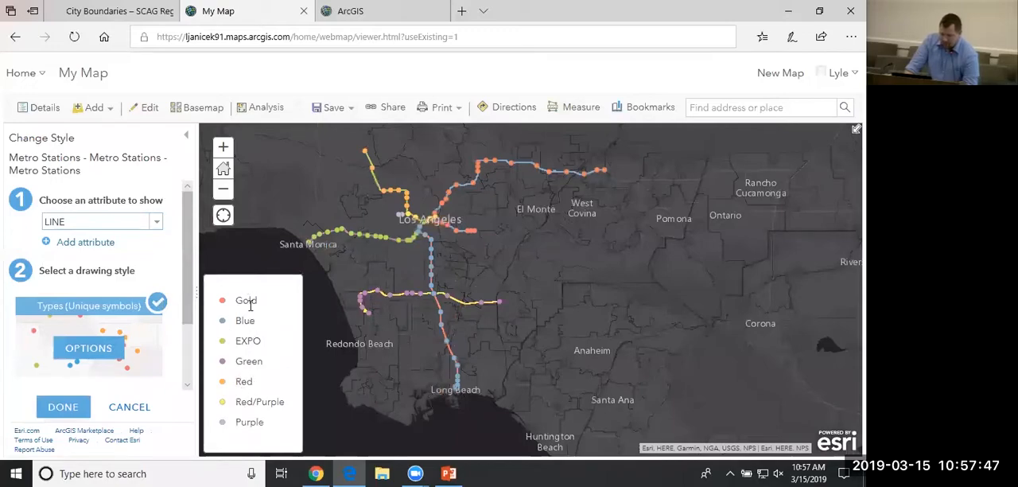
pyautogui.click(63, 408)
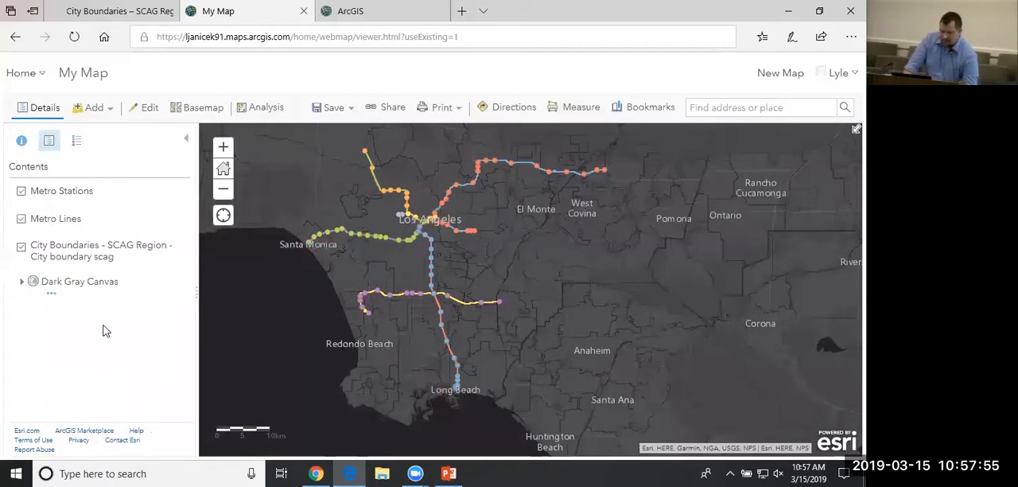
# Examine the available analysis tools in the Summarize Data and Use Proximity categories.
pyautogui.moveTo(160, 209)
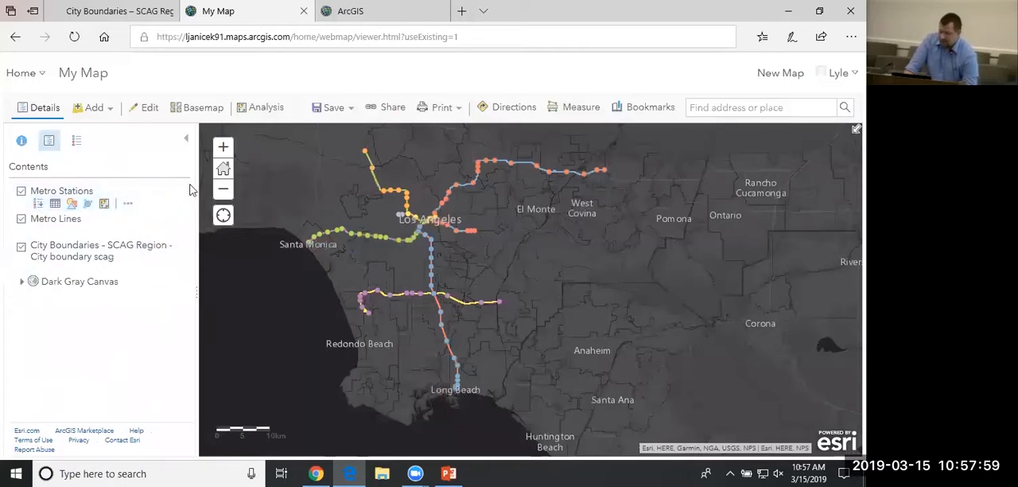
pyautogui.click(264, 111)
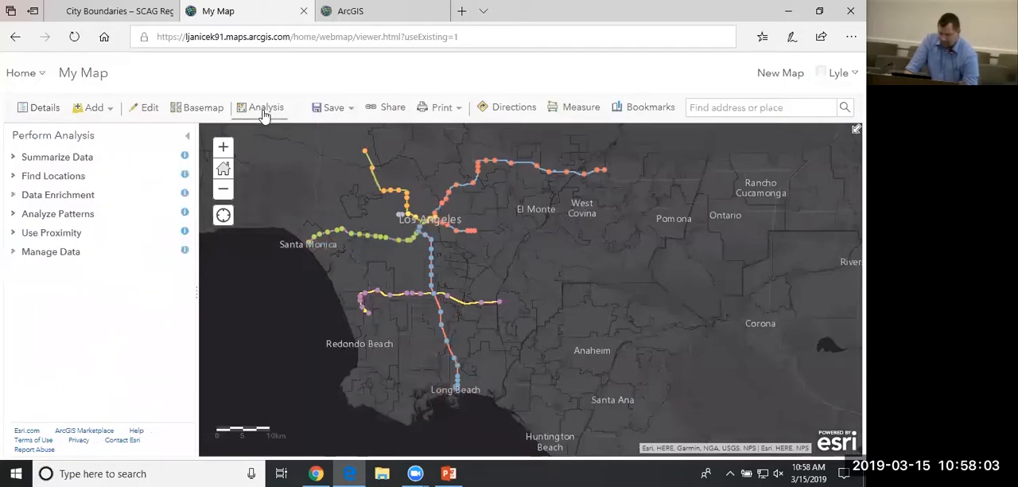
pyautogui.click(13, 157)
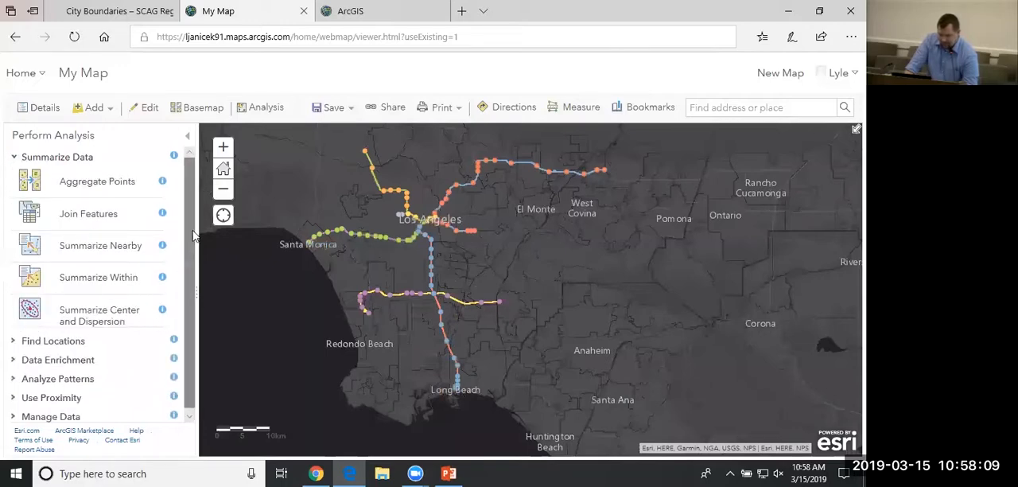
pyautogui.scroll(-1, 151, 322)
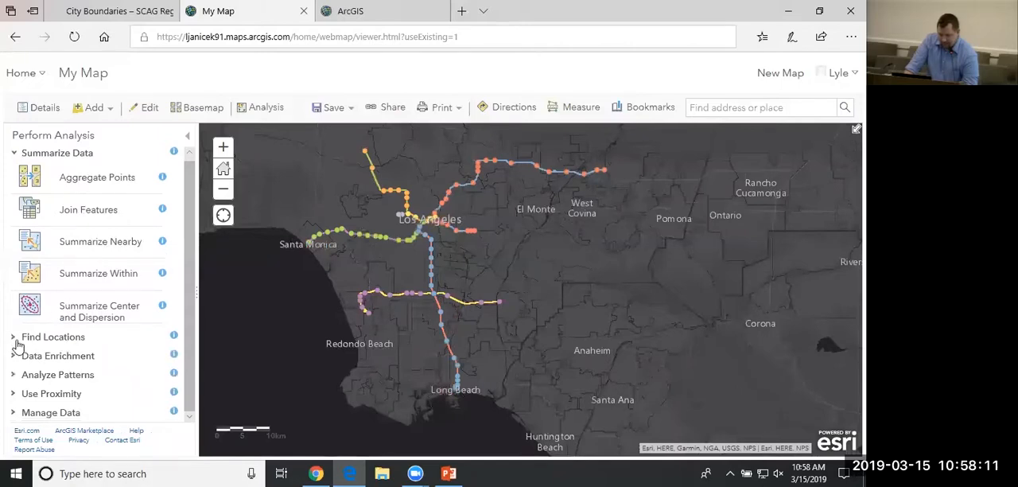
pyautogui.click(13, 395)
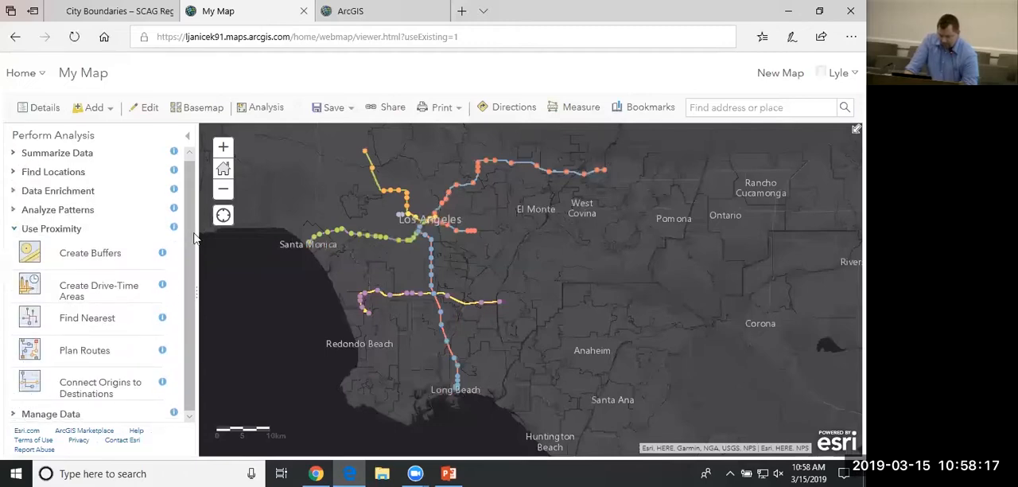
pyautogui.moveTo(189, 248); pyautogui.dragTo(190, 258)
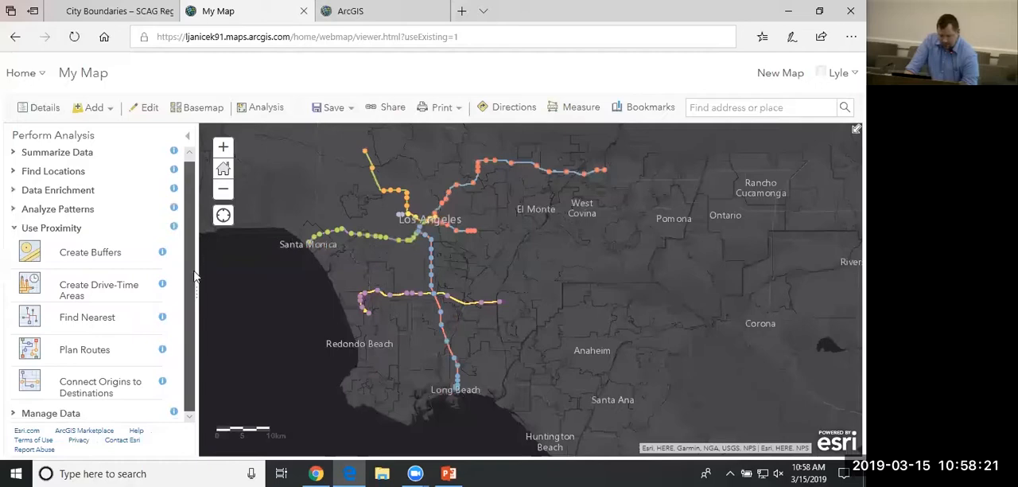
# Run Find Hot Spots on Metro_Stations using Point Counts within a Fishnet Grid, limited to the current map extent.
pyautogui.click(14, 210)
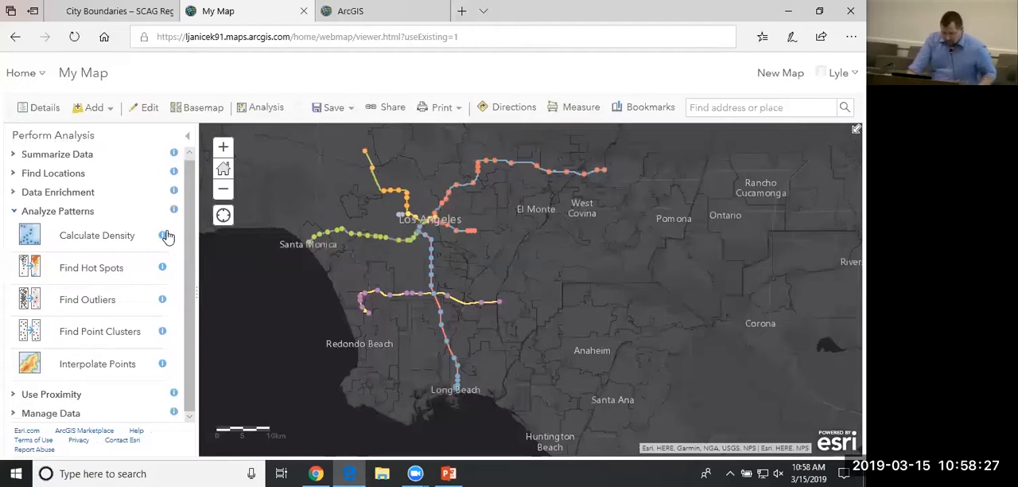
pyautogui.click(95, 273)
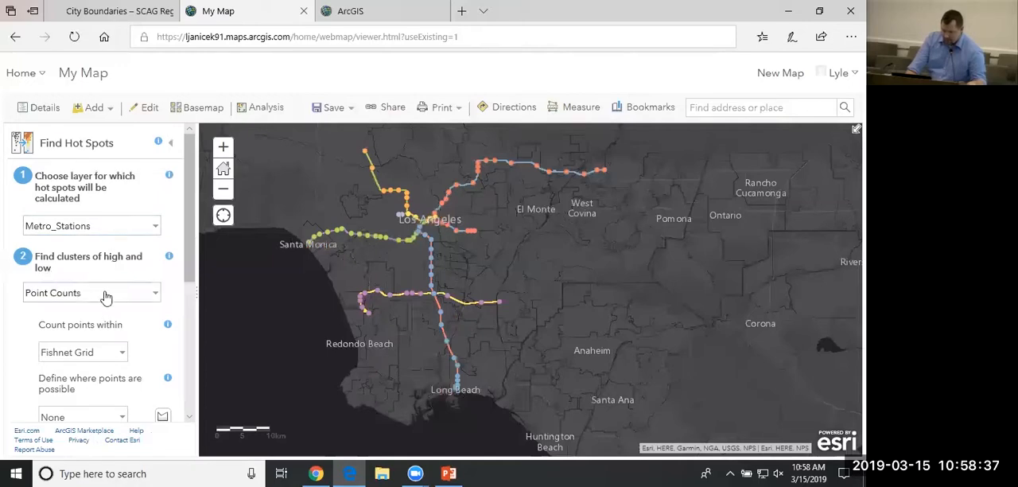
pyautogui.rightClick(101, 231)
pyautogui.click(120, 202)
pyautogui.click(127, 205)
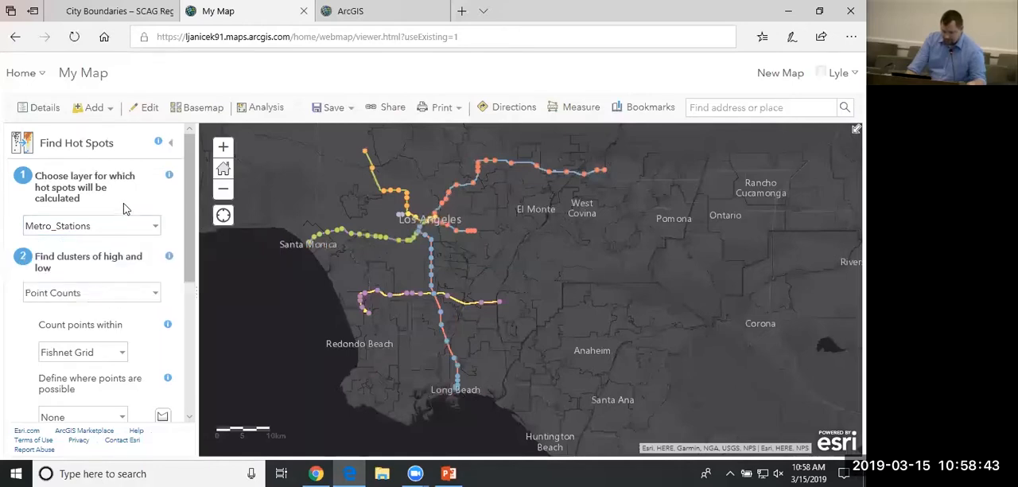
pyautogui.scroll(-1, 112, 293)
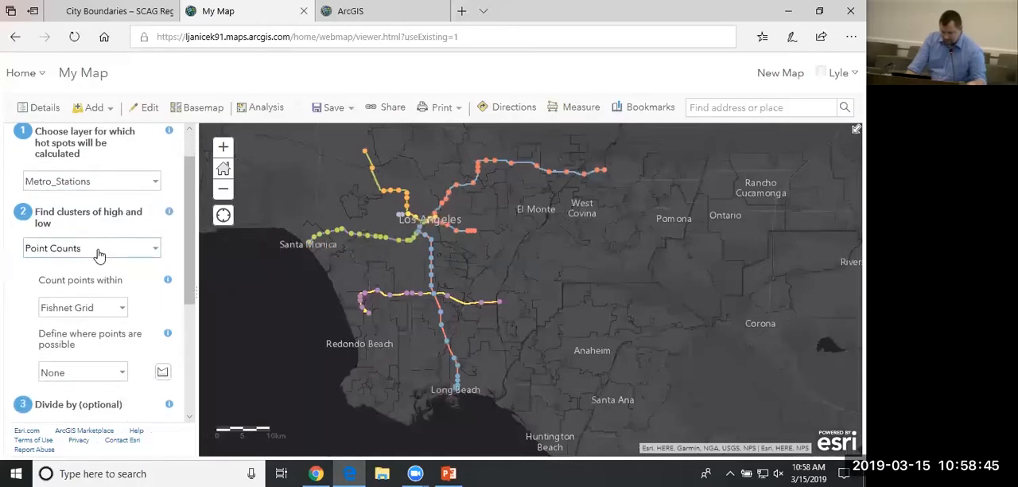
pyautogui.scroll(-1, 127, 248)
pyautogui.scroll(-1, 135, 246)
pyautogui.scroll(-2, 119, 267)
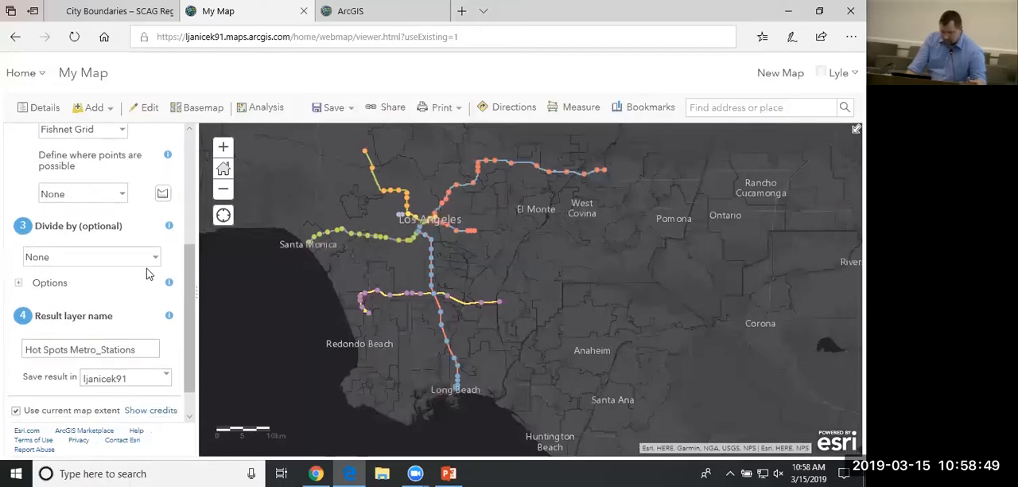
pyautogui.scroll(-1, 147, 274)
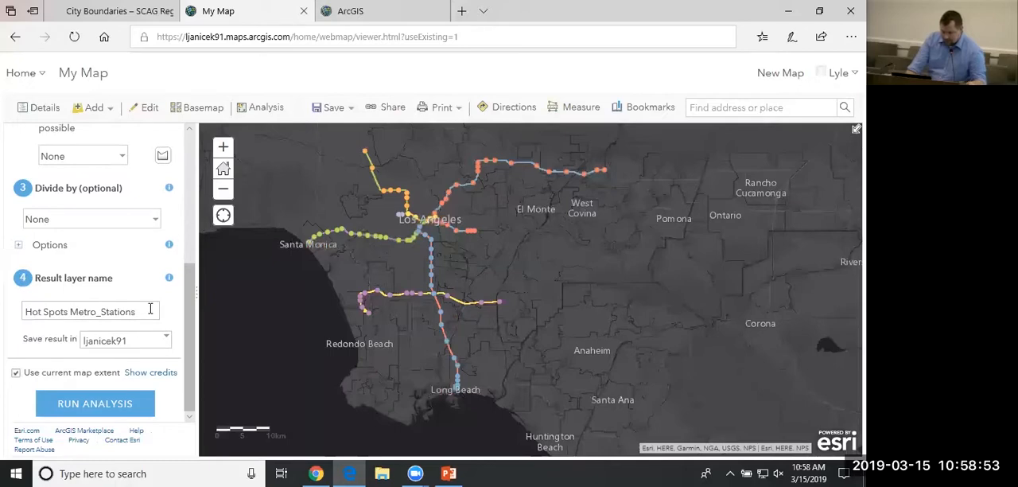
pyautogui.click(79, 404)
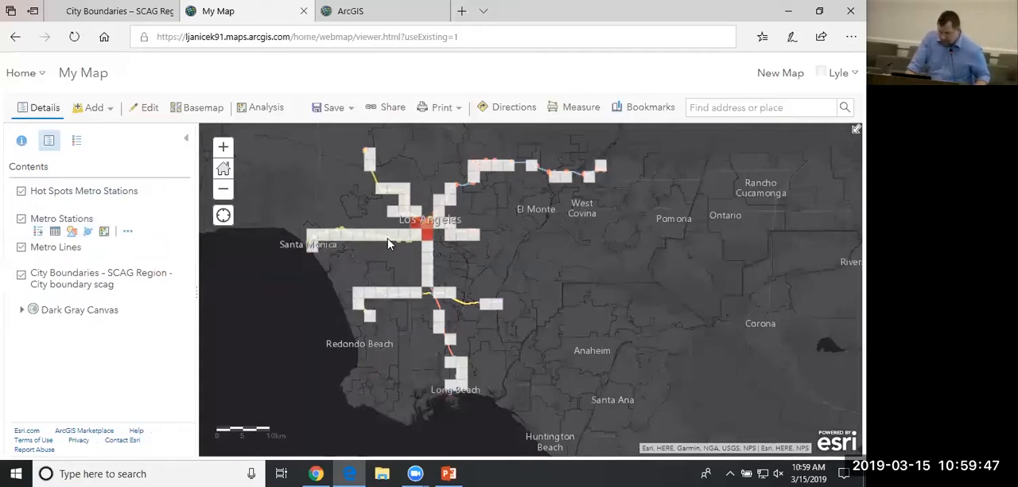
# Examine the hot spot grid cells of the Metro stations around central Los Angeles.
pyautogui.click(222, 147)
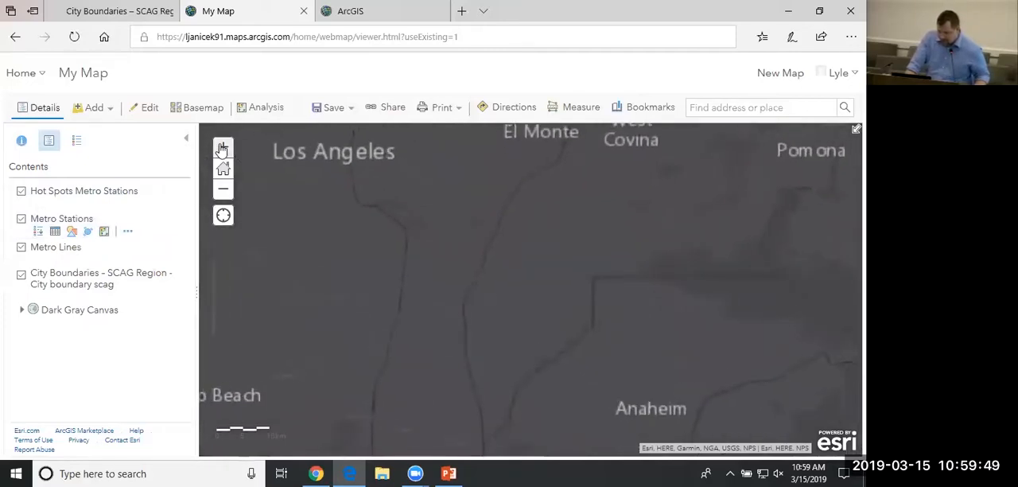
pyautogui.moveTo(378, 249); pyautogui.dragTo(549, 305)
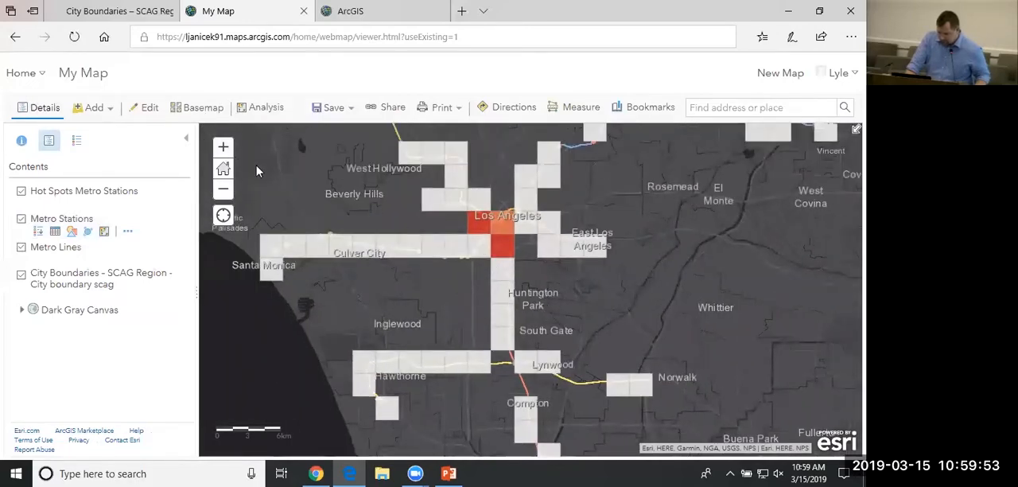
pyautogui.click(223, 147)
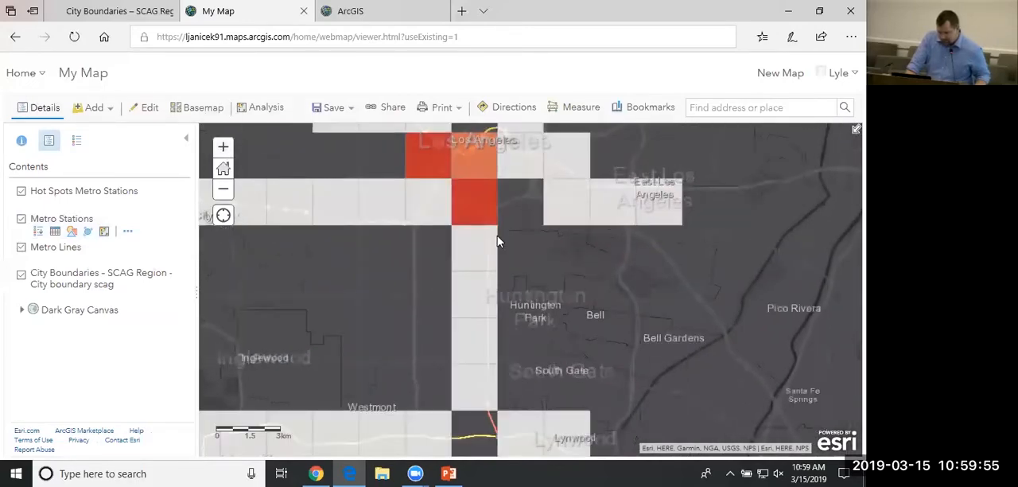
pyautogui.moveTo(497, 241); pyautogui.dragTo(546, 311)
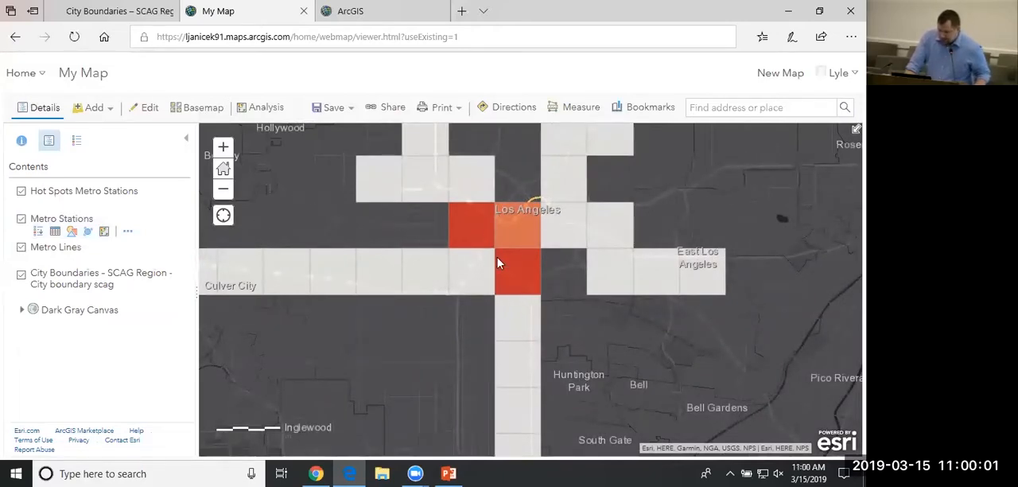
pyautogui.moveTo(488, 305); pyautogui.dragTo(403, 358)
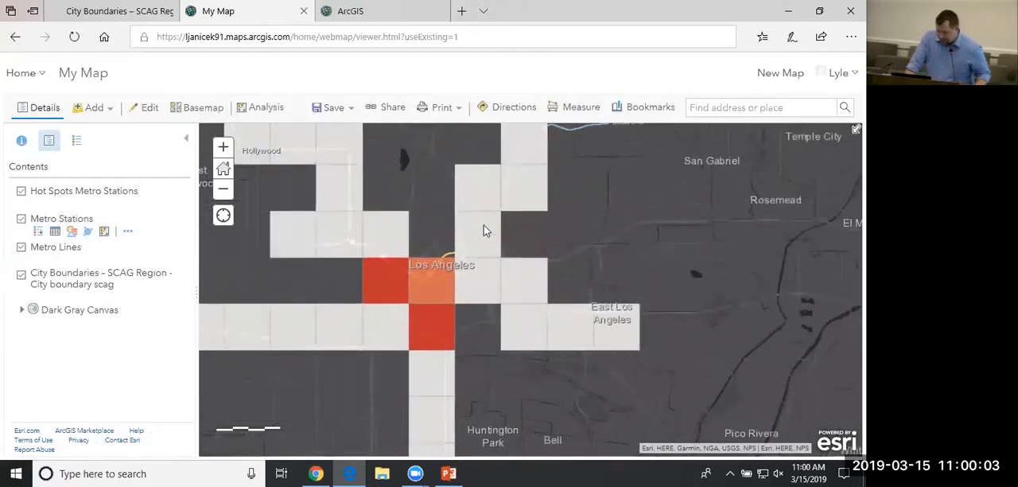
pyautogui.click(224, 194)
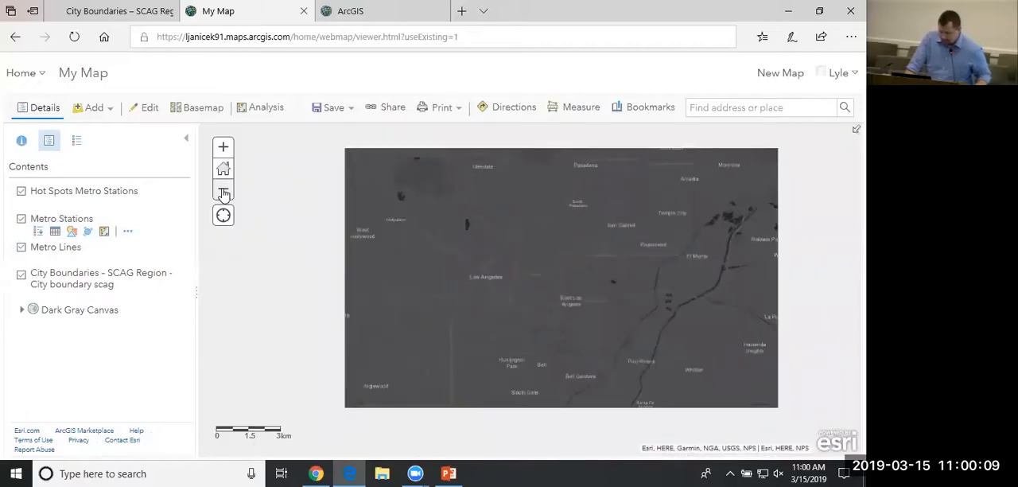
# Remove the Hot Spots Metro Stations layer from the map.
pyautogui.click(151, 203)
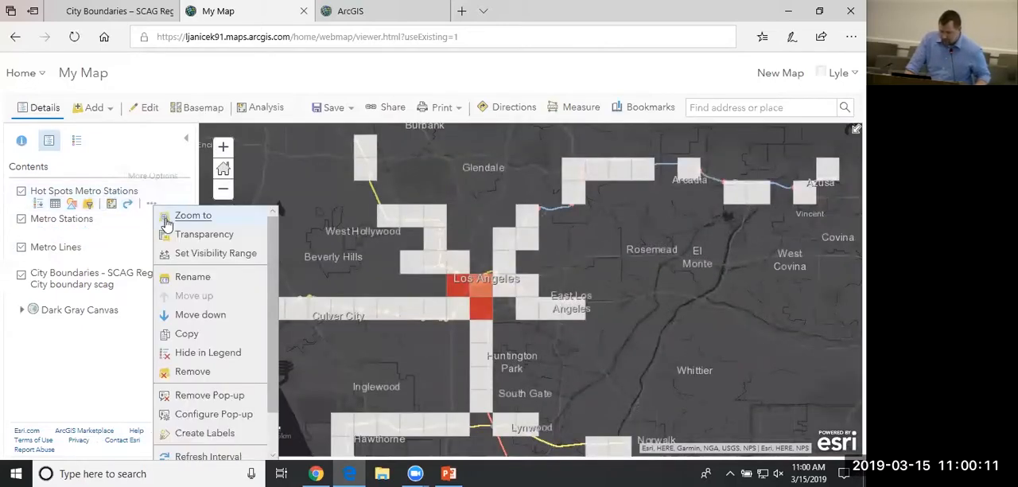
pyautogui.click(197, 372)
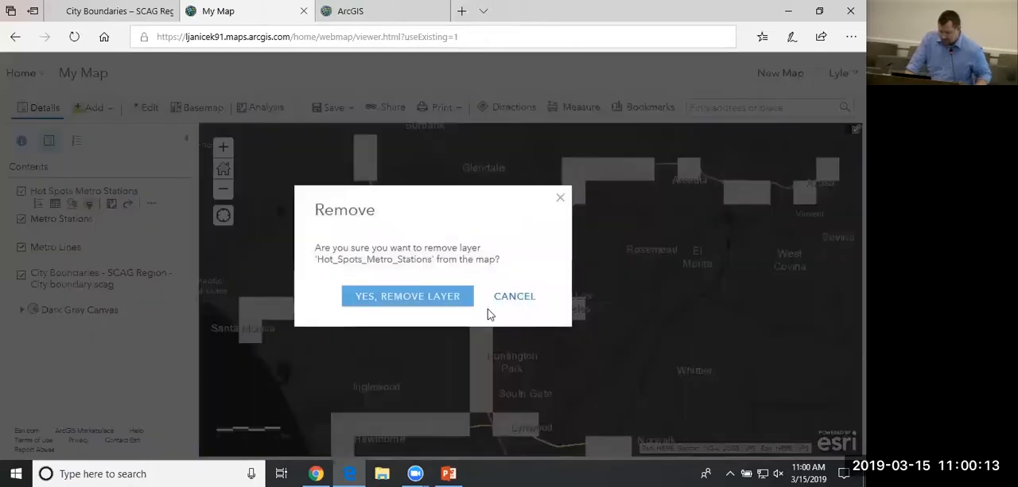
pyautogui.click(407, 296)
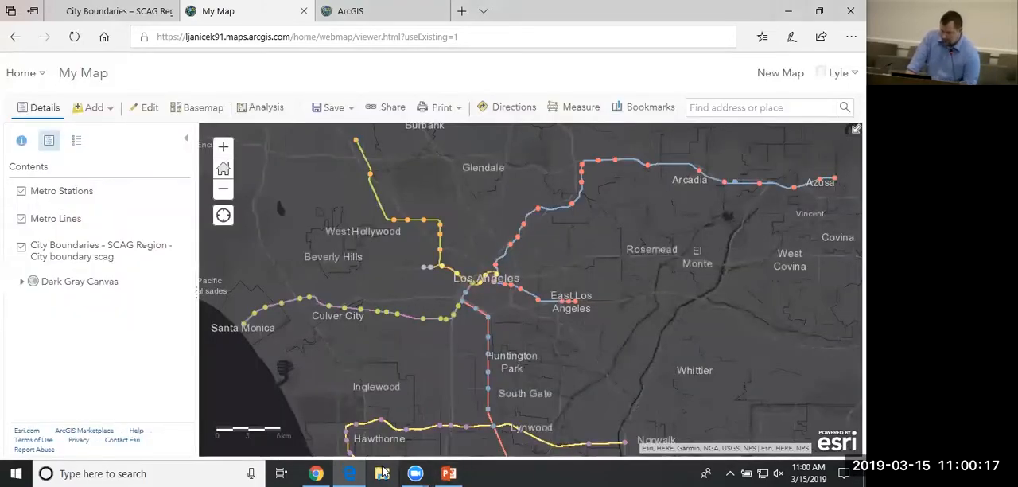
# Switch to File Explorer and open the Data folder inside SCAG_StoryMap Tutorial on the Desktop.
pyautogui.click(383, 474)
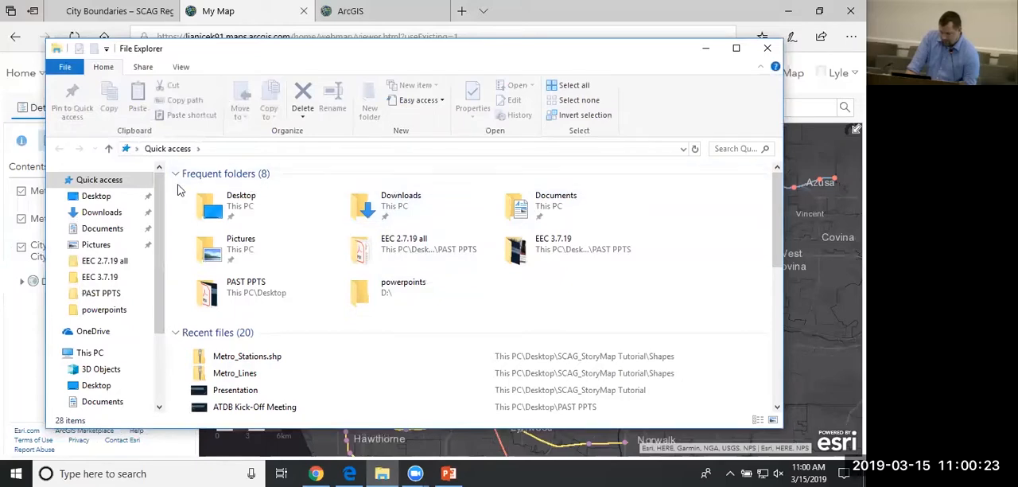
pyautogui.click(243, 215)
pyautogui.doubleClick(244, 215)
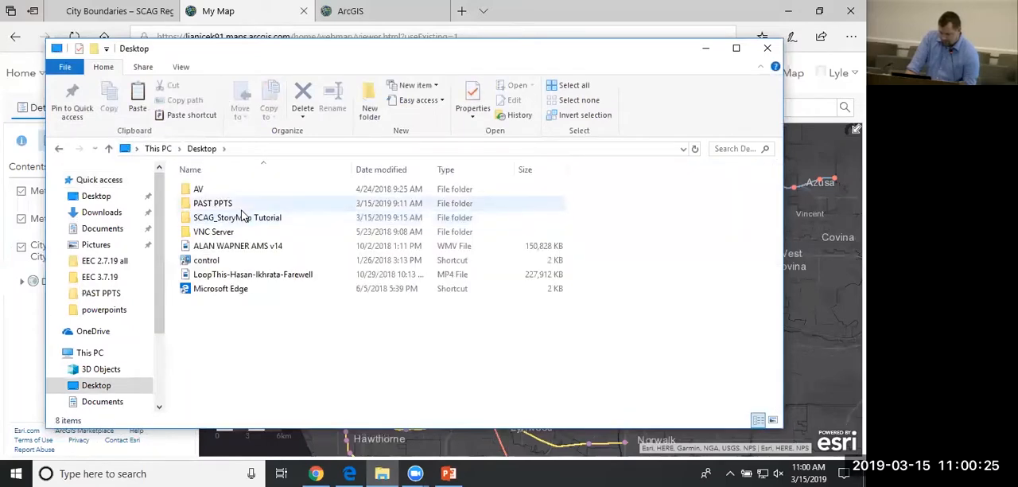
pyautogui.doubleClick(228, 217)
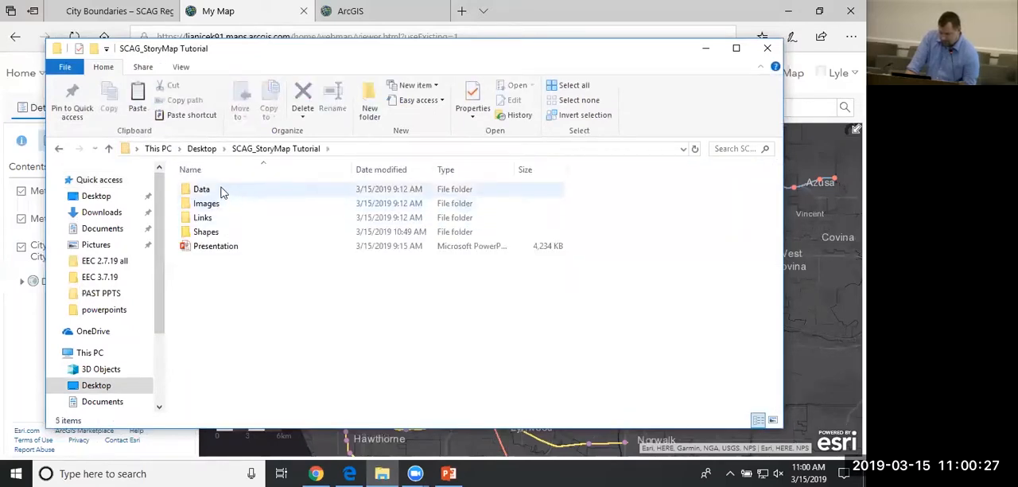
pyautogui.doubleClick(204, 192)
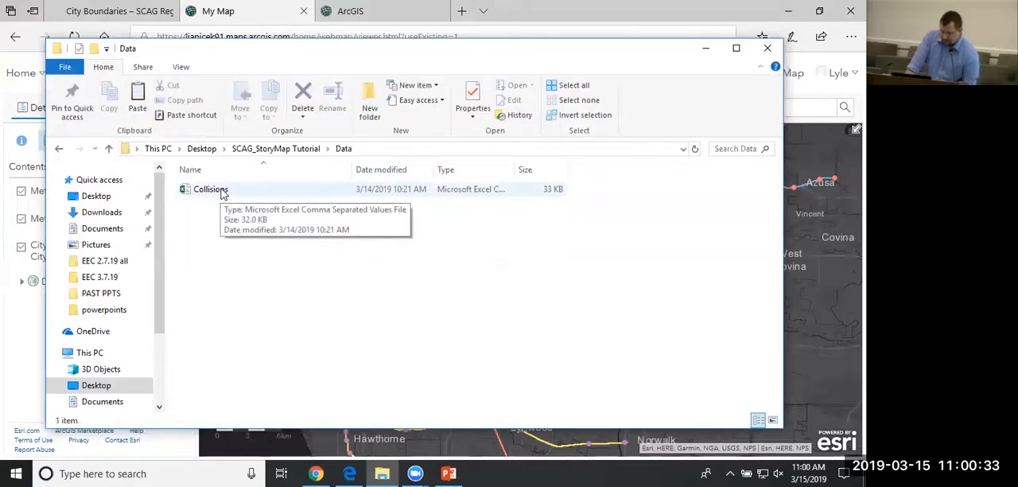
# Open the Collisions file in Excel, check its columns through LATITUDE, LONGITUDE, POINT_X and POINT_Y, and close it.
pyautogui.doubleClick(223, 191)
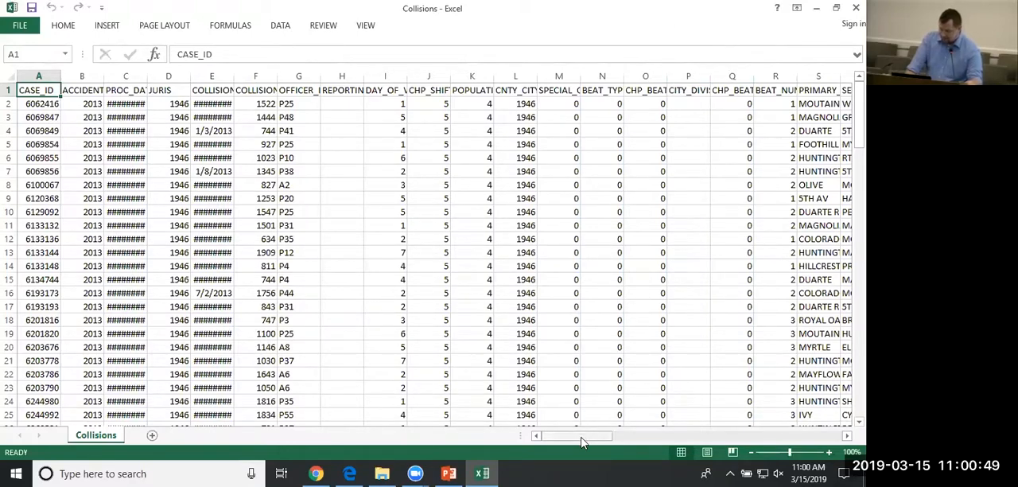
pyautogui.moveTo(581, 442); pyautogui.dragTo(832, 430)
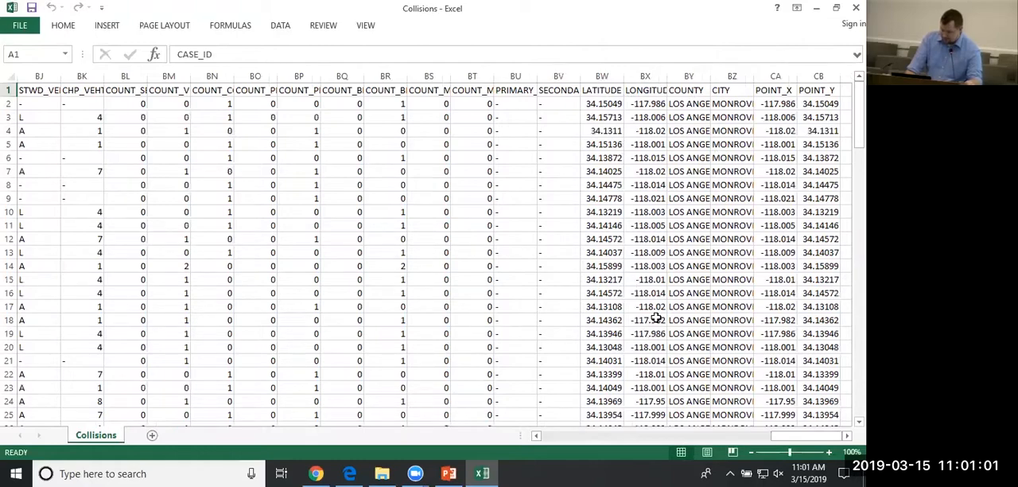
pyautogui.click(855, 8)
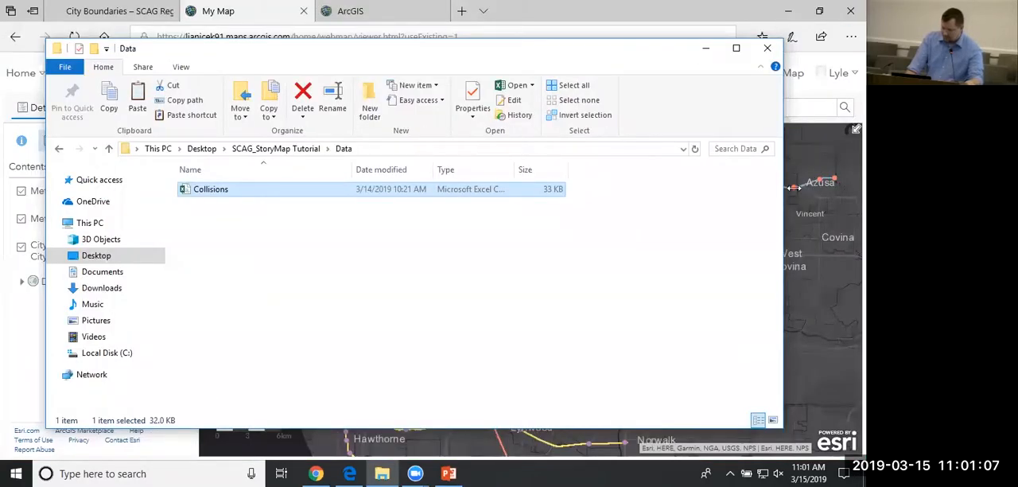
# Add the Collisions CSV from the Data folder to the web map as a layer and put File Explorer away.
pyautogui.moveTo(784, 192); pyautogui.dragTo(374, 239)
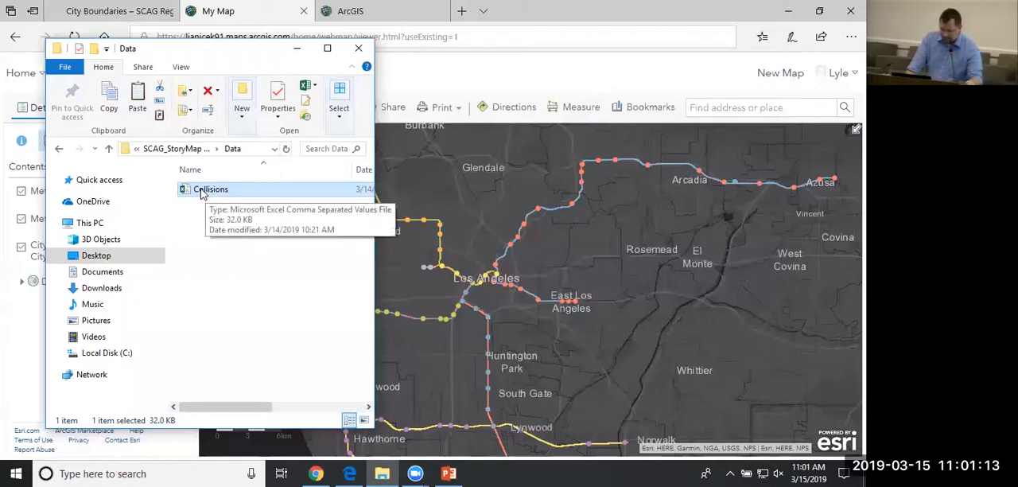
pyautogui.moveTo(202, 193); pyautogui.dragTo(501, 254)
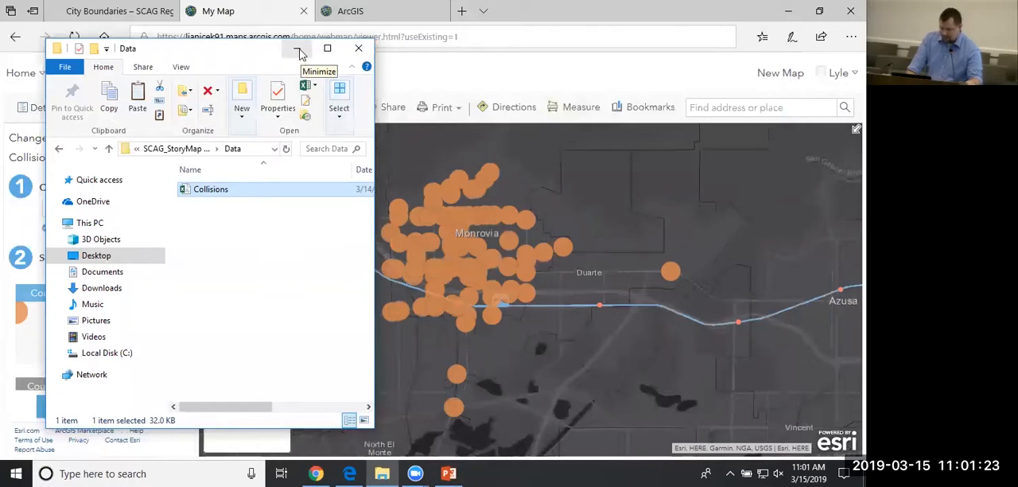
pyautogui.click(298, 52)
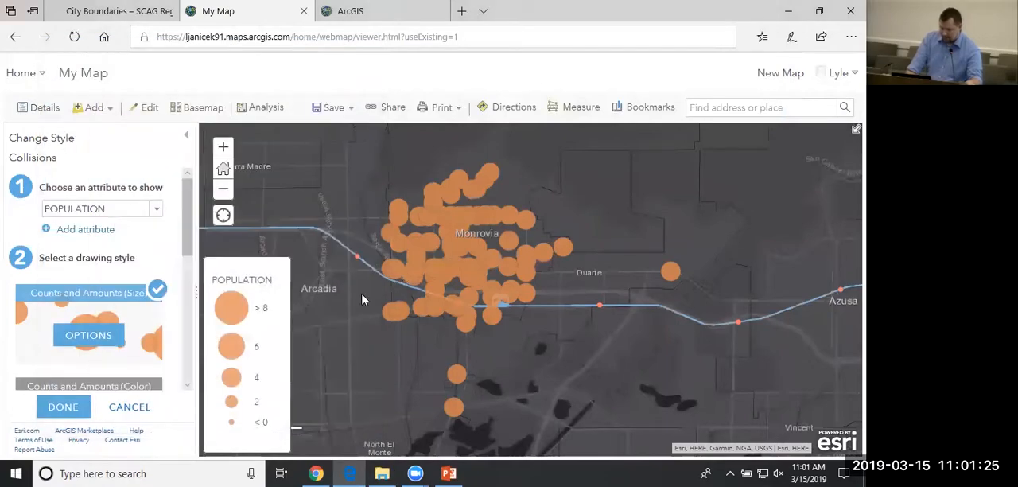
# Choose Heat Map as the drawing style for the Collisions layer and inspect the result around Monrovia.
pyautogui.moveTo(378, 380); pyautogui.dragTo(420, 331)
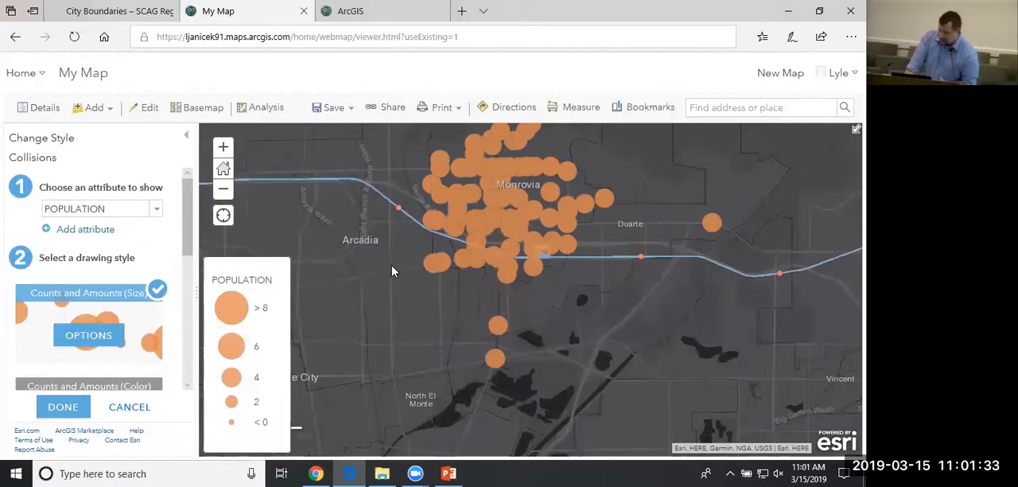
pyautogui.moveTo(394, 273); pyautogui.dragTo(378, 308)
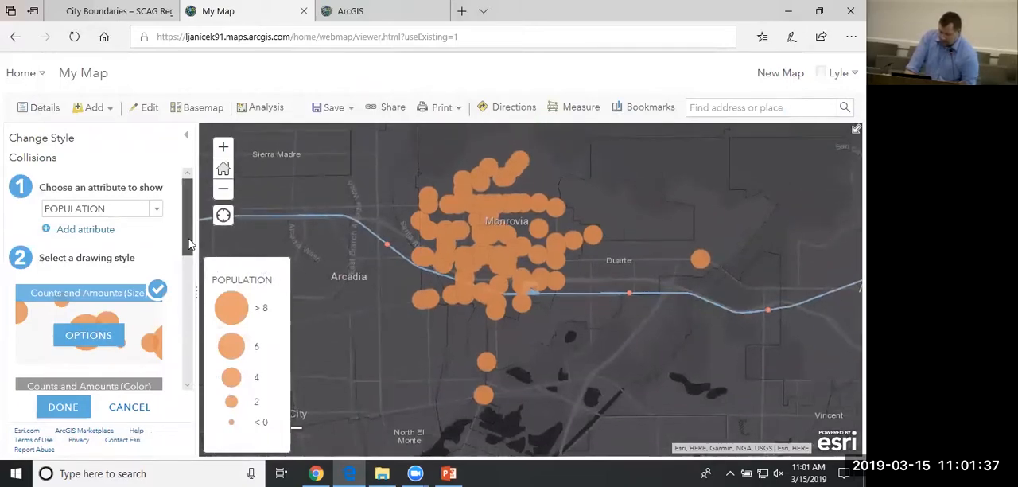
pyautogui.moveTo(188, 243)
pyautogui.mouseDown()
pyautogui.moveTo(189, 285)
pyautogui.moveTo(190, 266)
pyautogui.mouseUp()
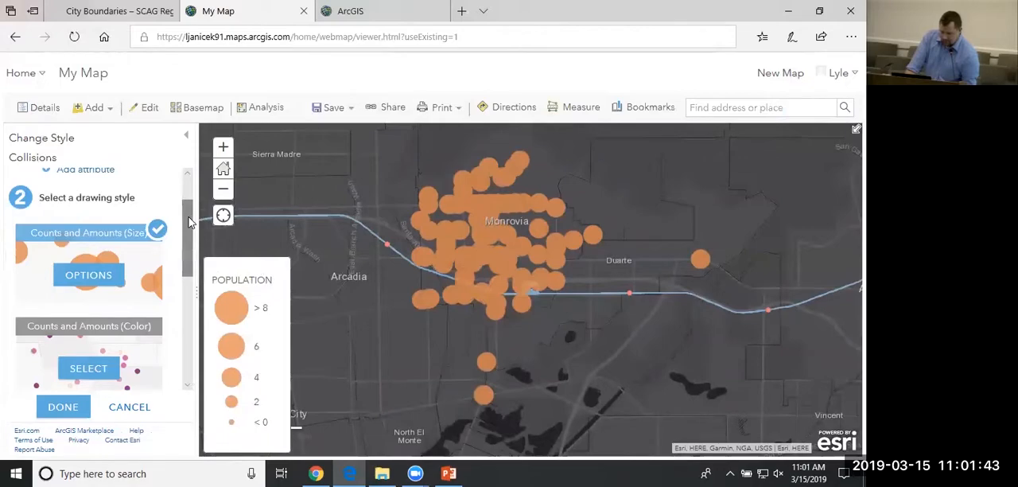
pyautogui.scroll(-1, 190, 222)
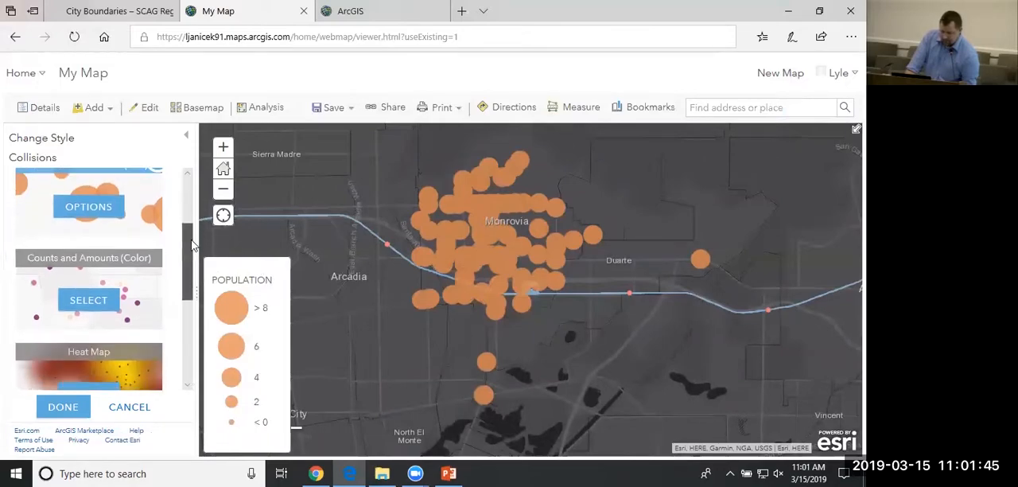
pyautogui.moveTo(145, 297)
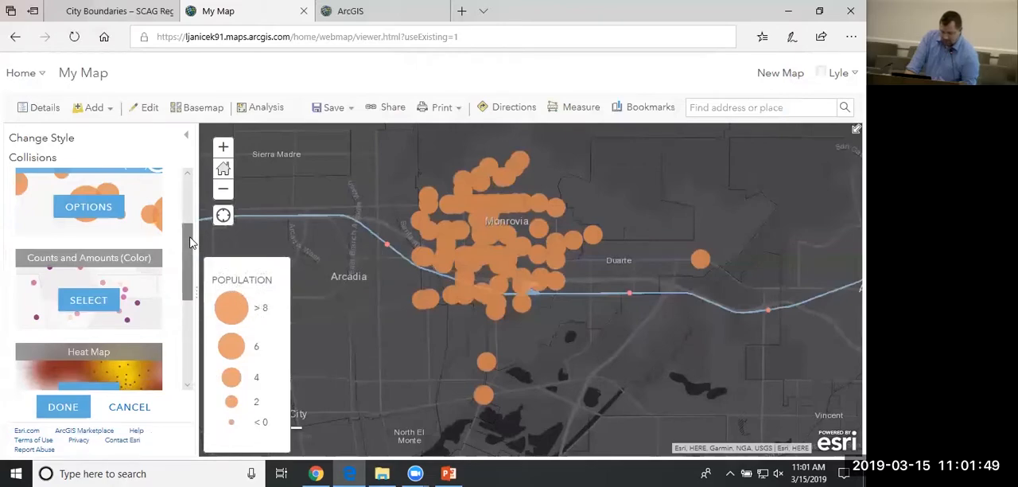
pyautogui.moveTo(191, 243); pyautogui.dragTo(190, 288)
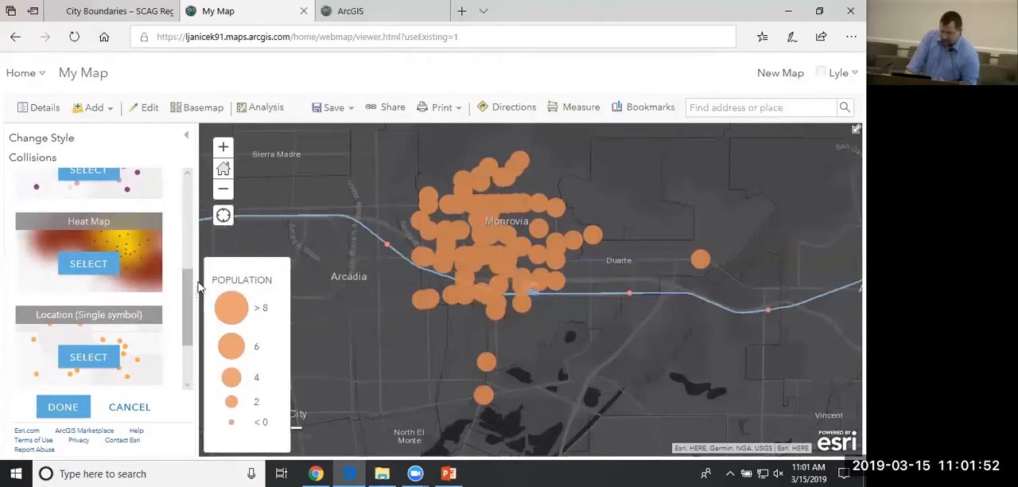
pyautogui.click(101, 269)
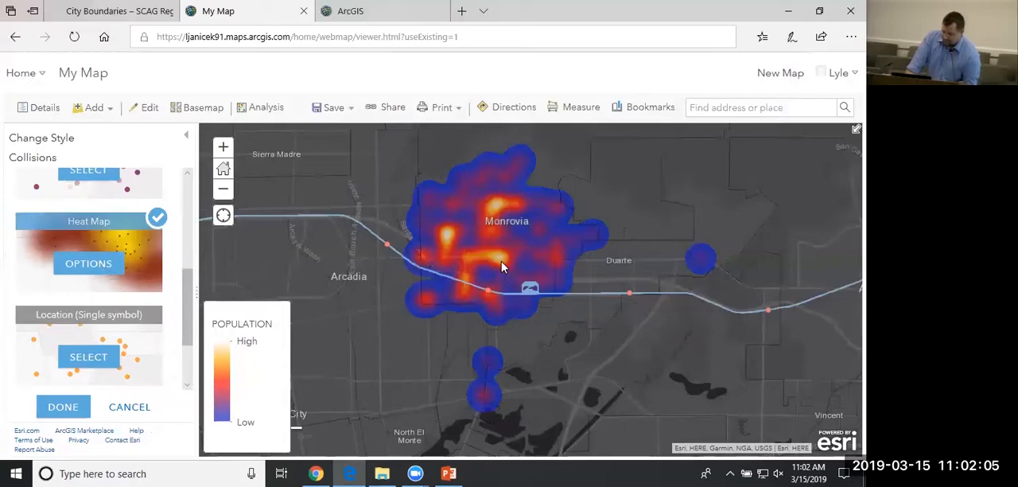
pyautogui.scroll(3, 500, 265)
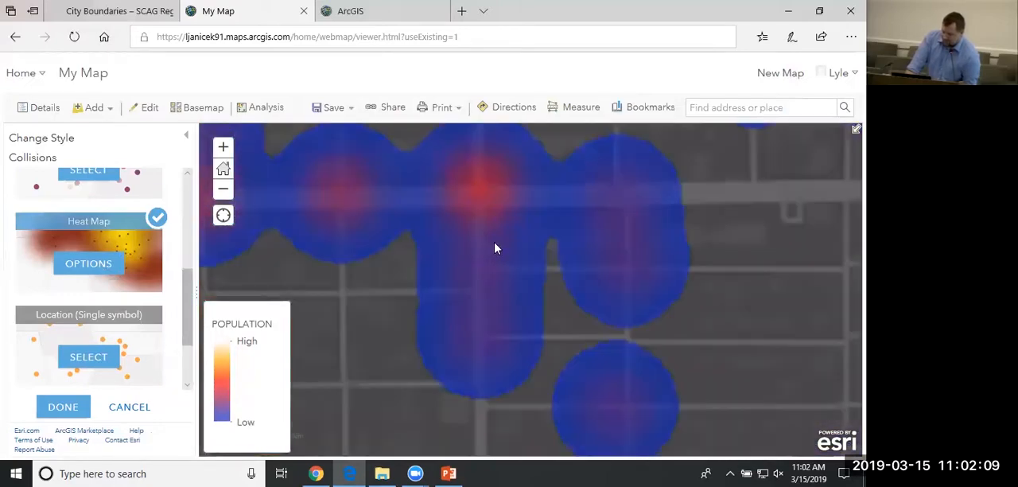
pyautogui.scroll(-1, 496, 249)
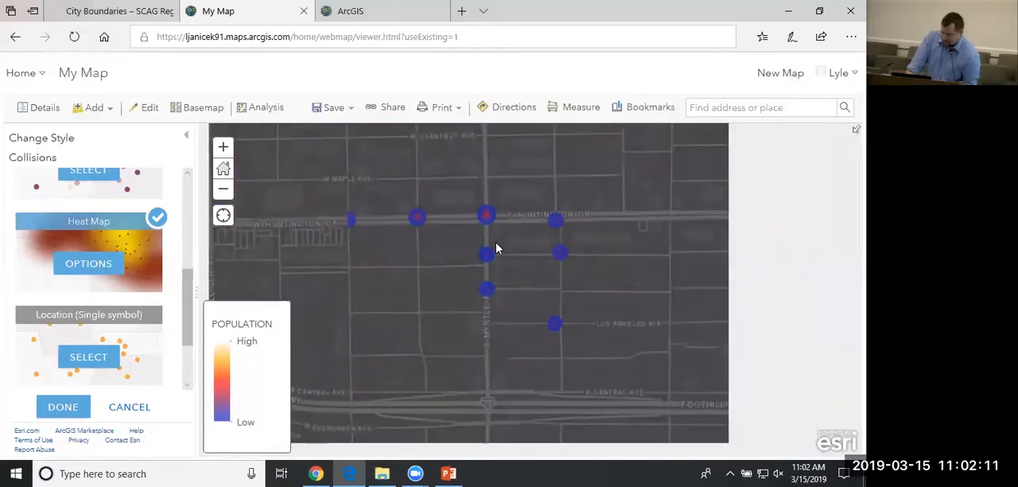
# View the collisions heat map across the whole Monrovia area and apply the Heat Map style to the Collisions layer.
pyautogui.moveTo(517, 248); pyautogui.dragTo(514, 280)
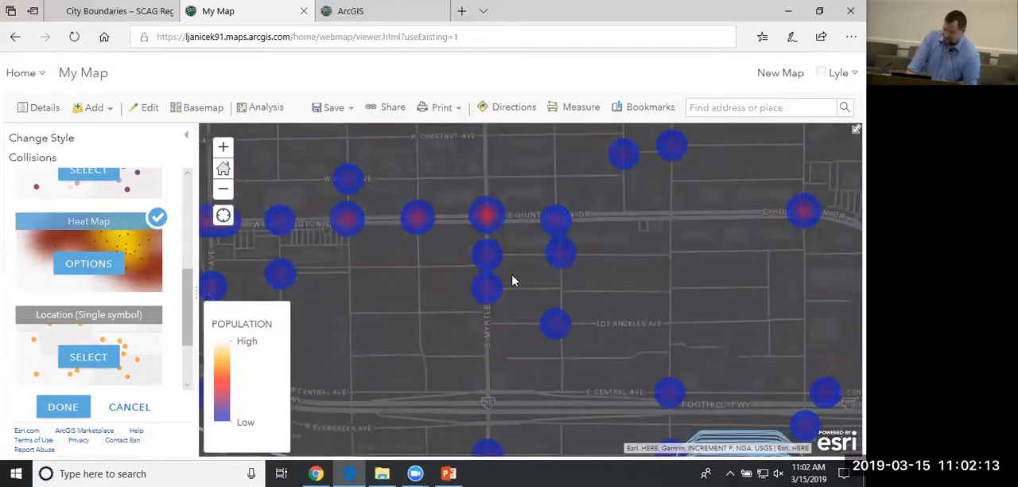
pyautogui.click(224, 190)
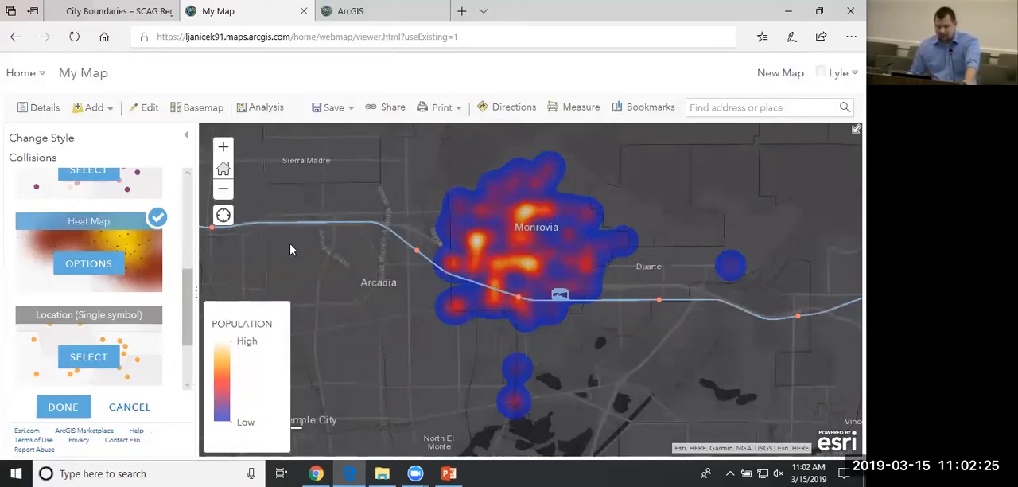
pyautogui.click(64, 408)
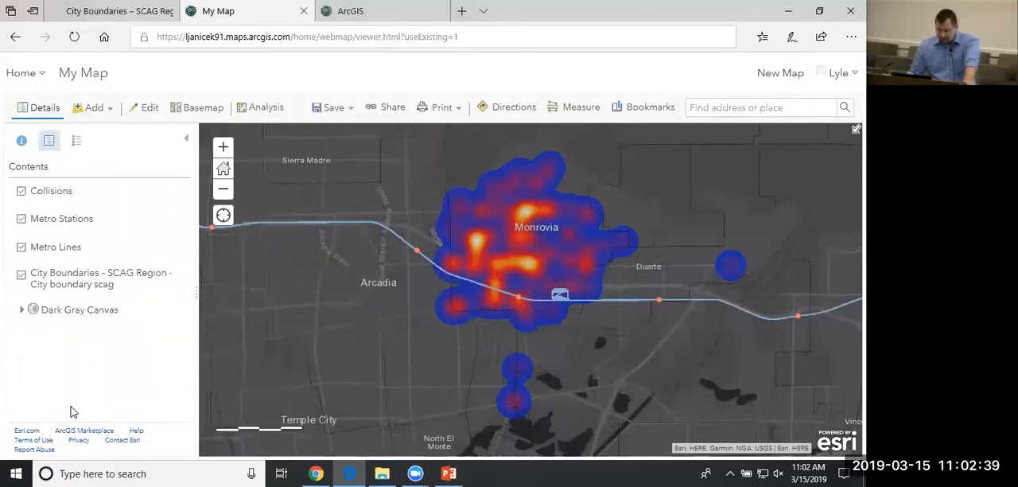
# Start saving the web map and give it the title Collision Density.
pyautogui.click(330, 108)
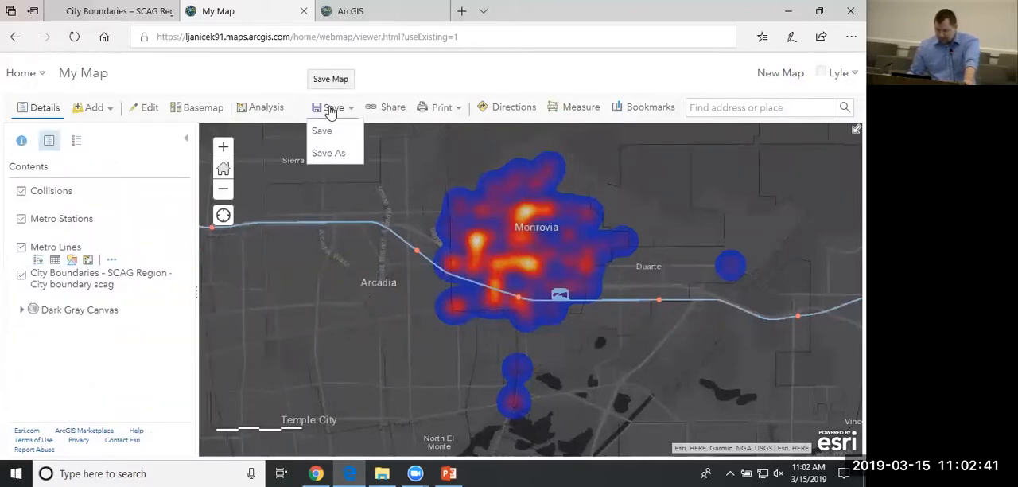
pyautogui.click(322, 131)
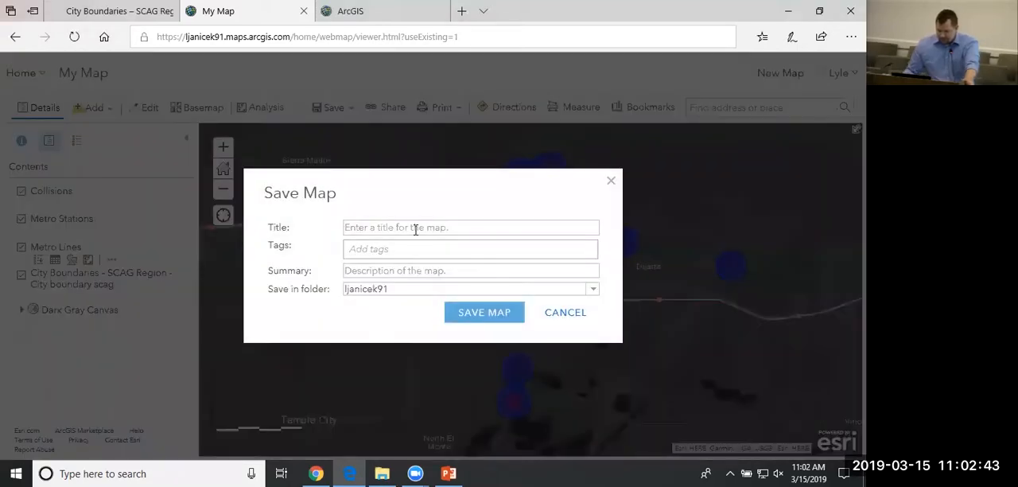
pyautogui.click(415, 229)
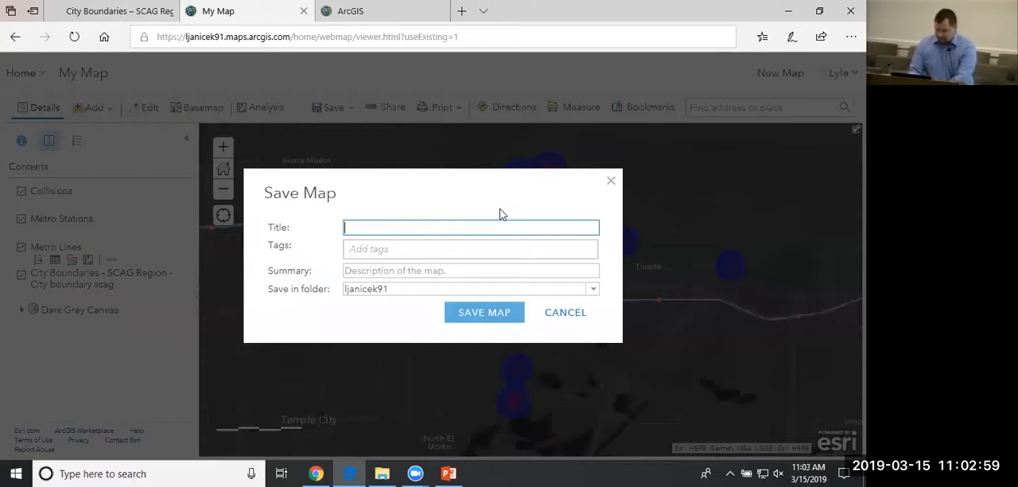
pyautogui.write('Collision Dens')
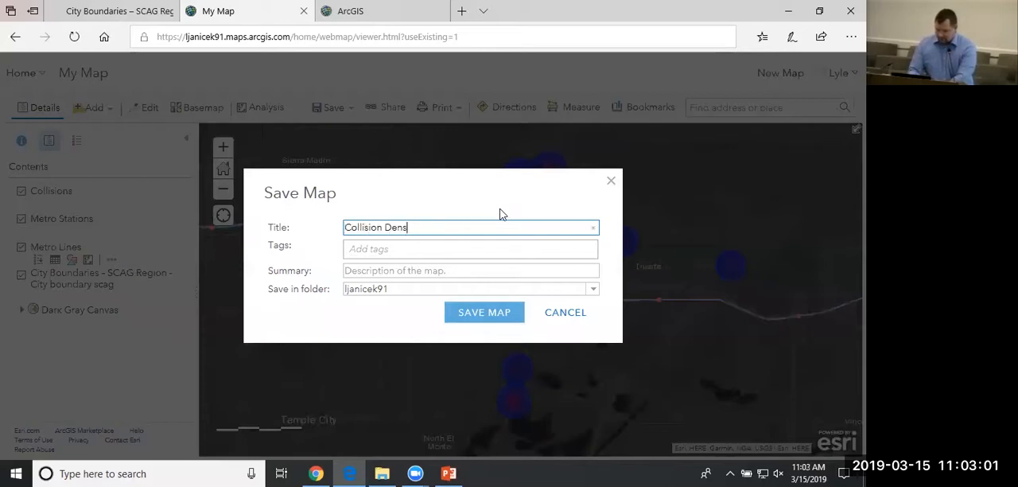
pyautogui.write('ity')
pyautogui.press('Tab')
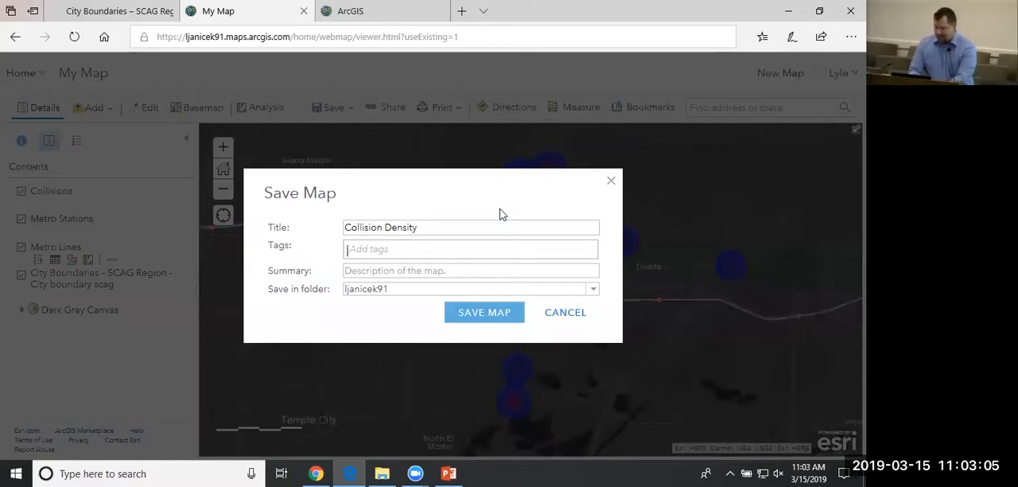
# Add the tags Collision Density and Monrovia, leave the summary empty and save the map in the default folder.
pyautogui.write('Collision')
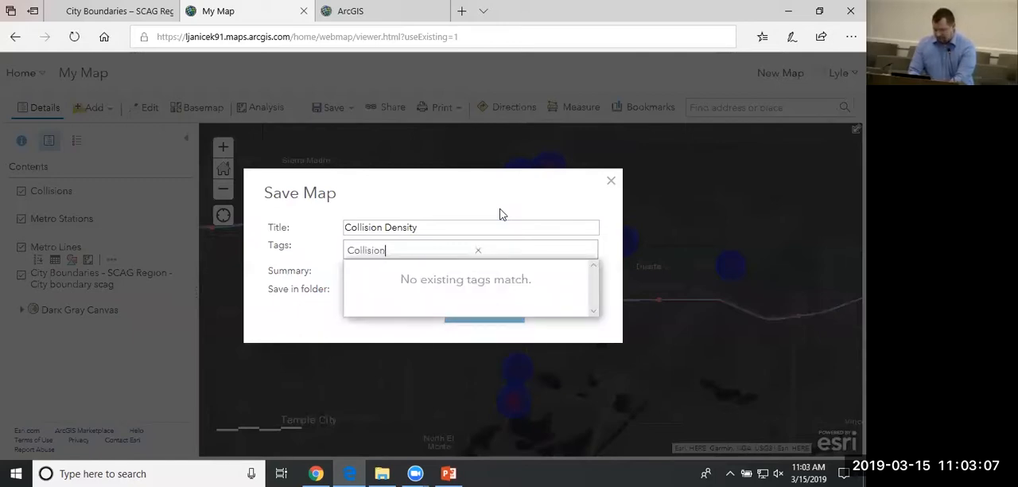
pyautogui.write(' Density')
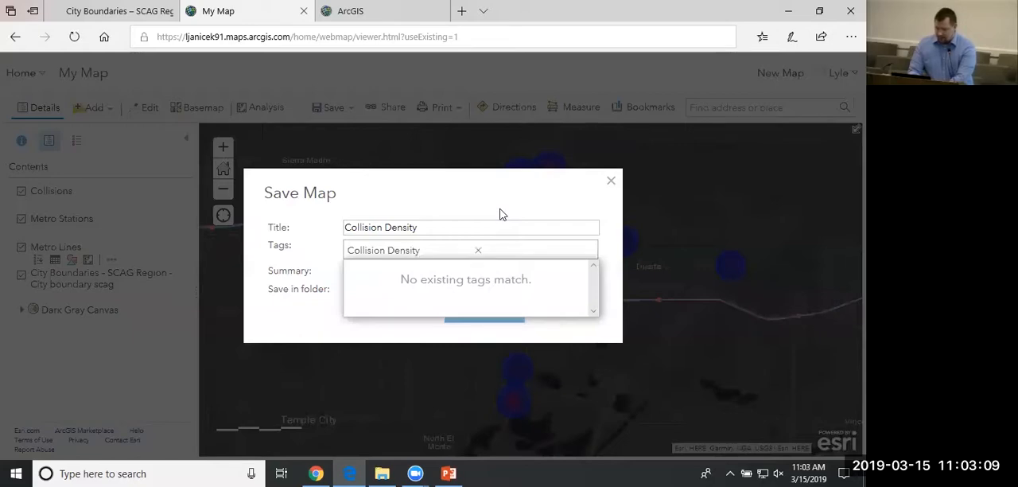
pyautogui.press('Return')
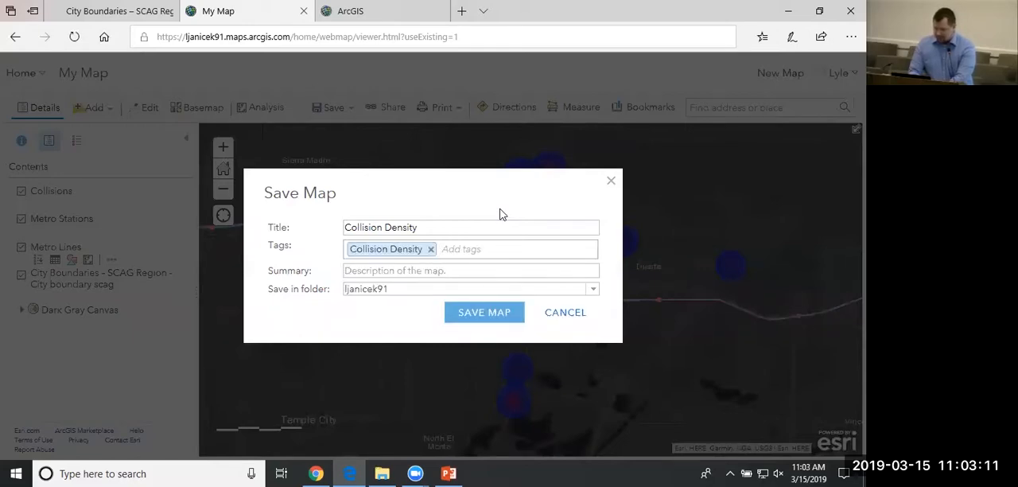
pyautogui.write('Monrovia')
pyautogui.press('Return')
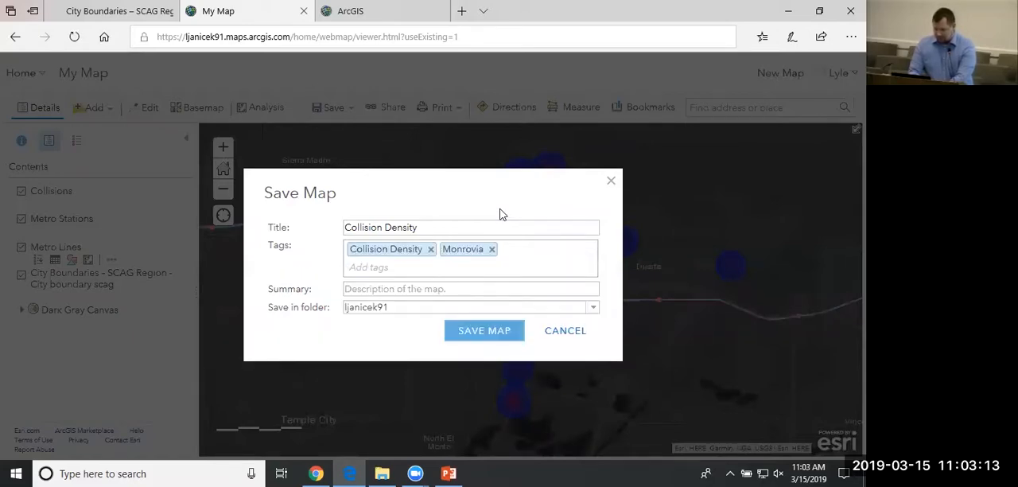
pyautogui.click(432, 289)
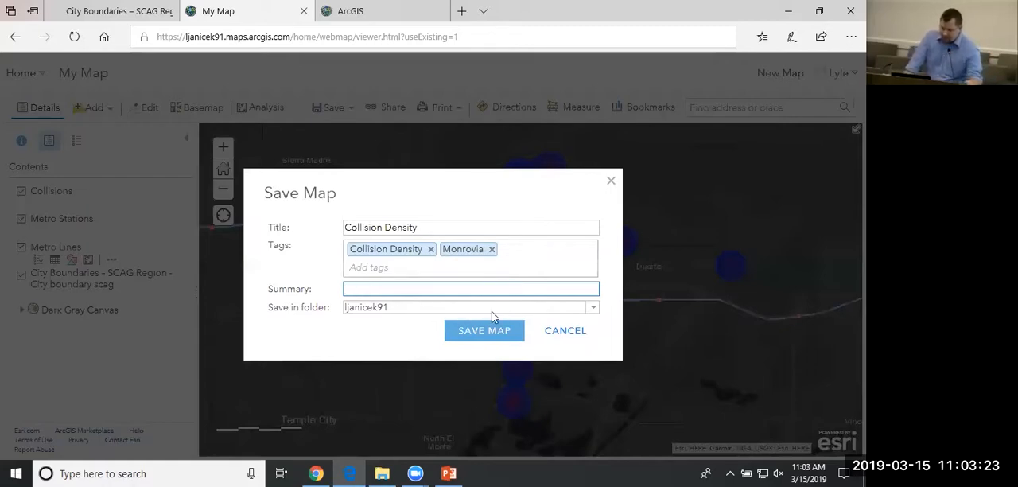
pyautogui.press('Tab')
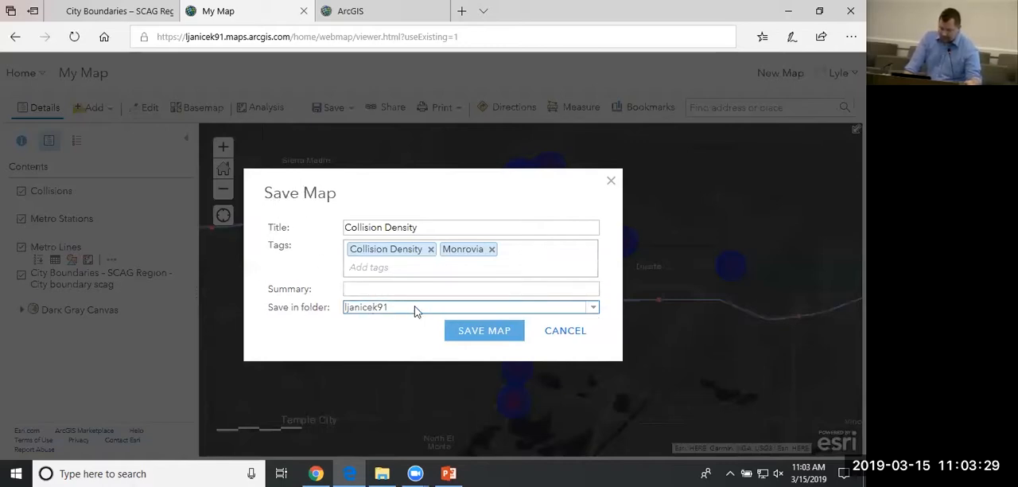
pyautogui.click(476, 340)
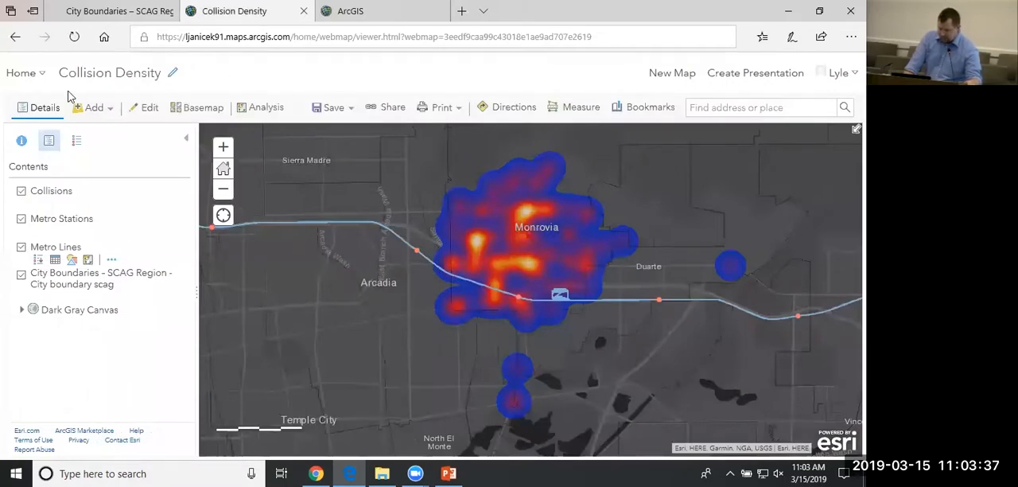
# Leave the saved map and go to the account's Content page.
pyautogui.click(38, 77)
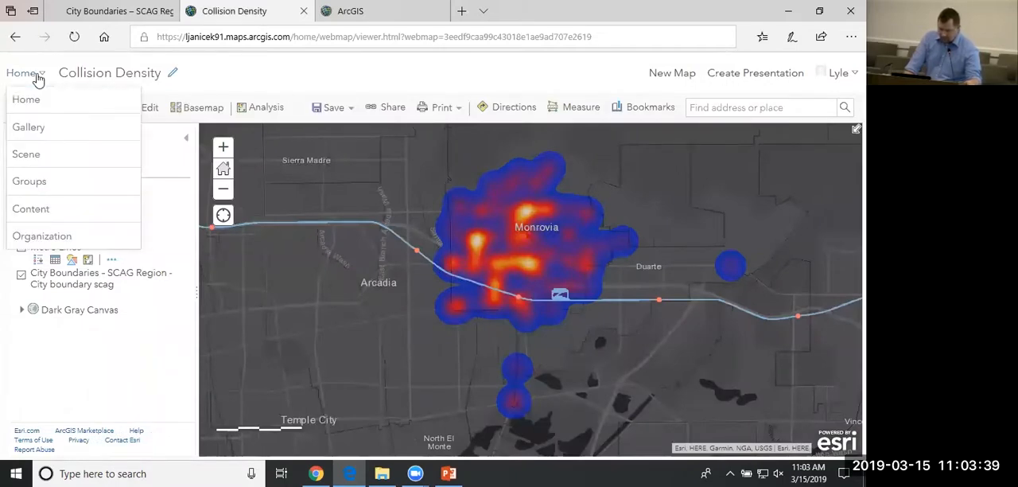
pyautogui.click(39, 213)
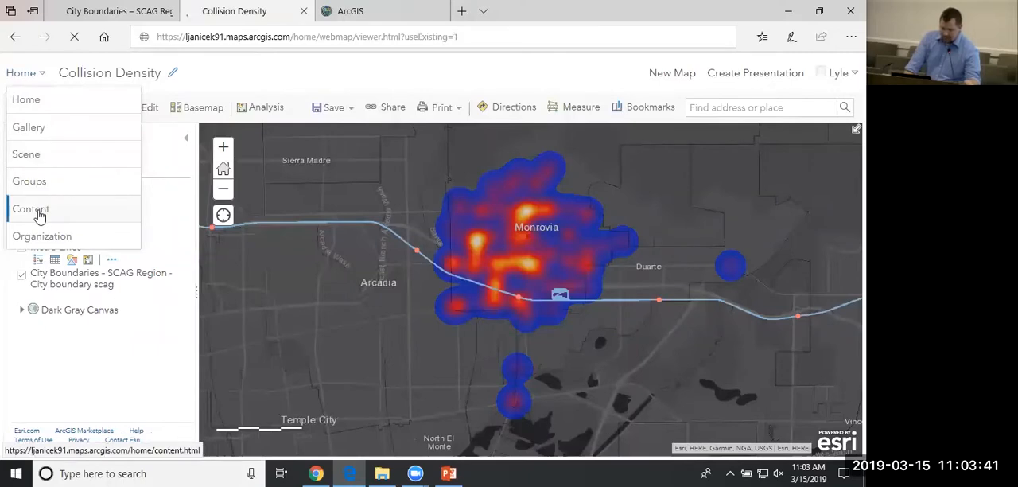
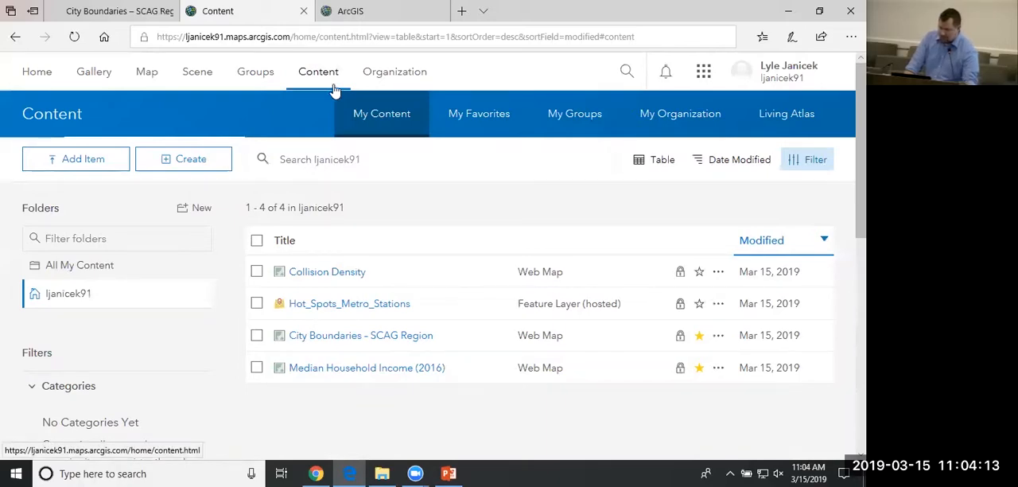
# Launch the Story Maps app from the Content page, look over the My Stories page and check the signed-in account.
pyautogui.click(699, 78)
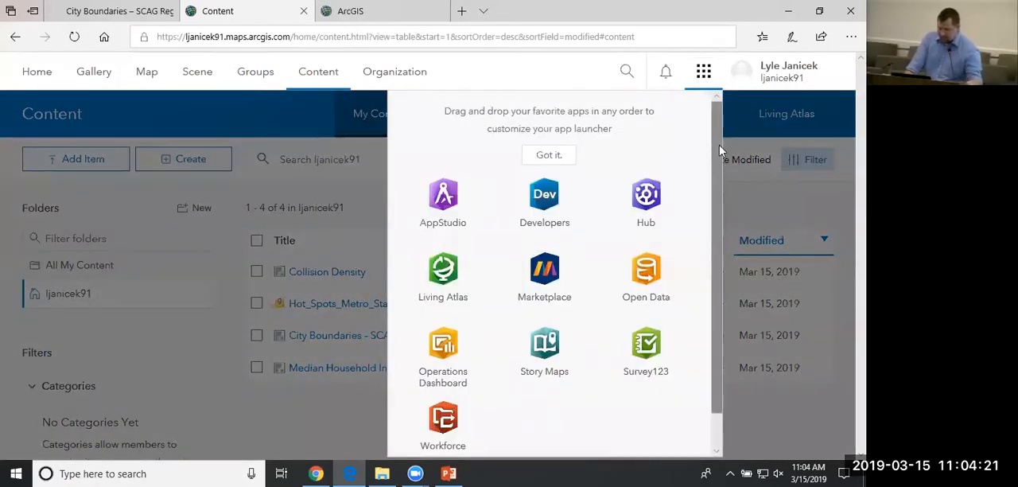
pyautogui.moveTo(719, 158); pyautogui.dragTo(718, 209)
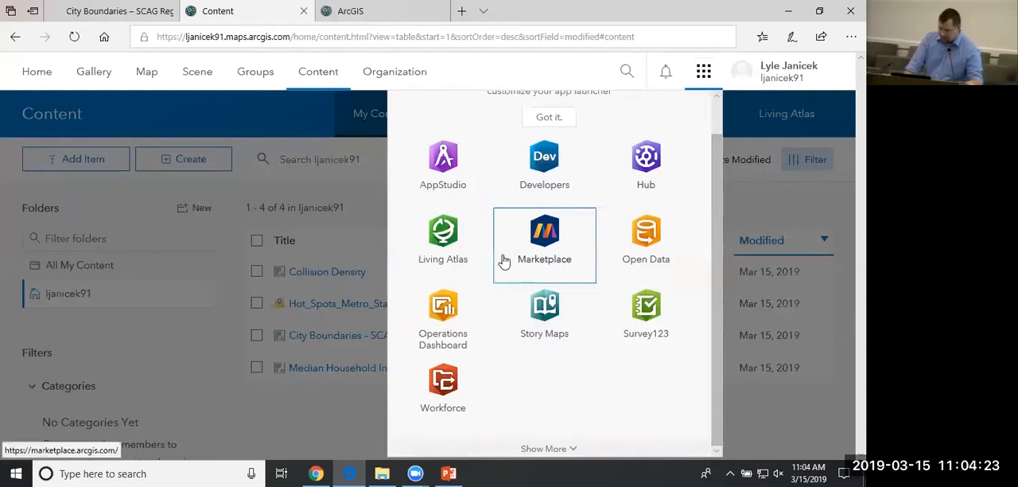
pyautogui.click(556, 315)
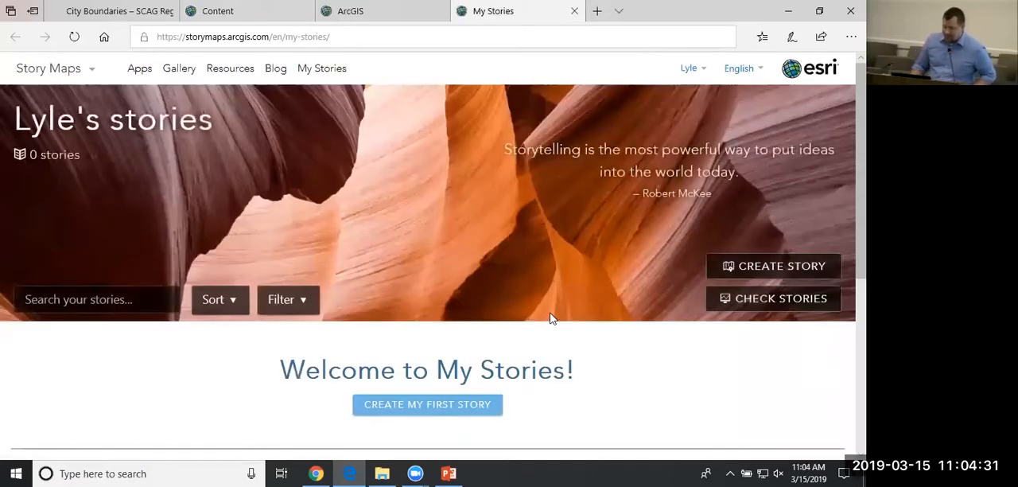
pyautogui.scroll(-1, 569, 287)
pyautogui.scroll(1, 570, 288)
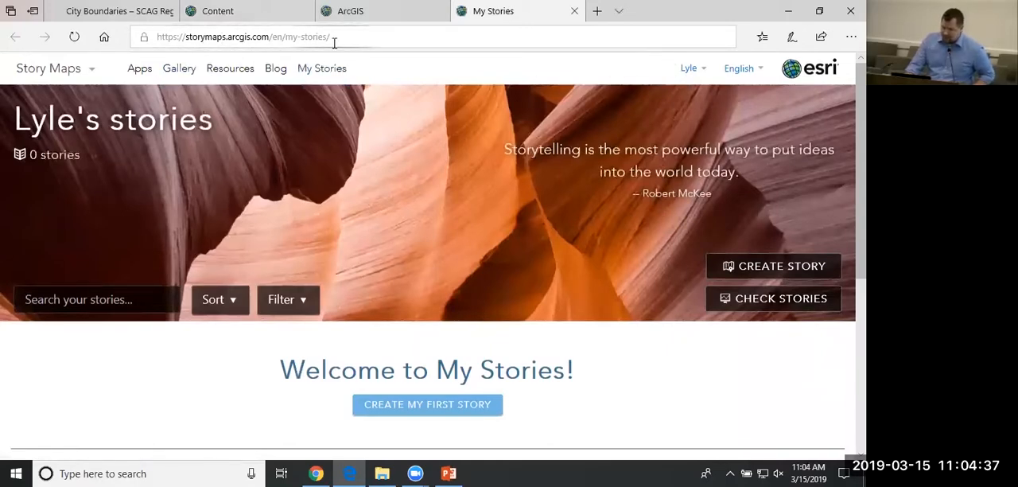
pyautogui.click(685, 71)
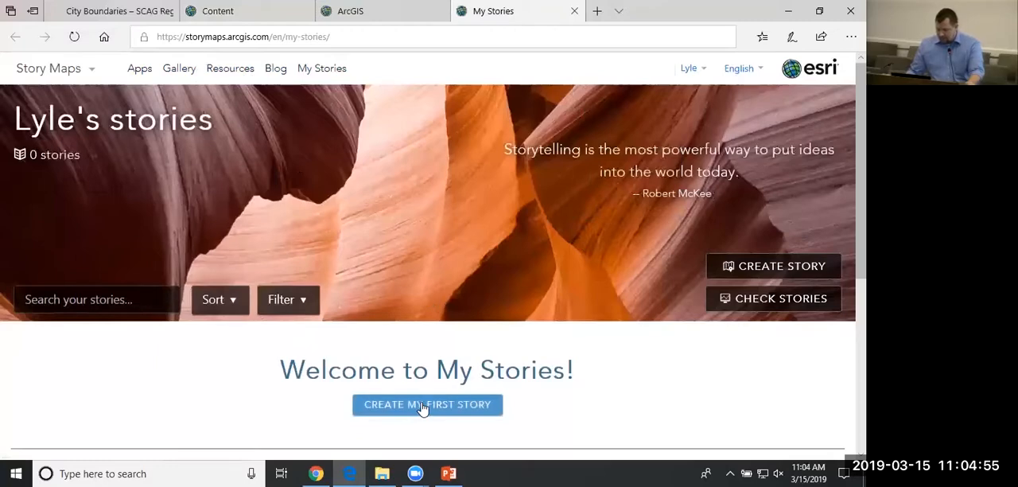
# Browse the Story Maps Gallery and filter its examples to the Map Series app.
pyautogui.click(179, 73)
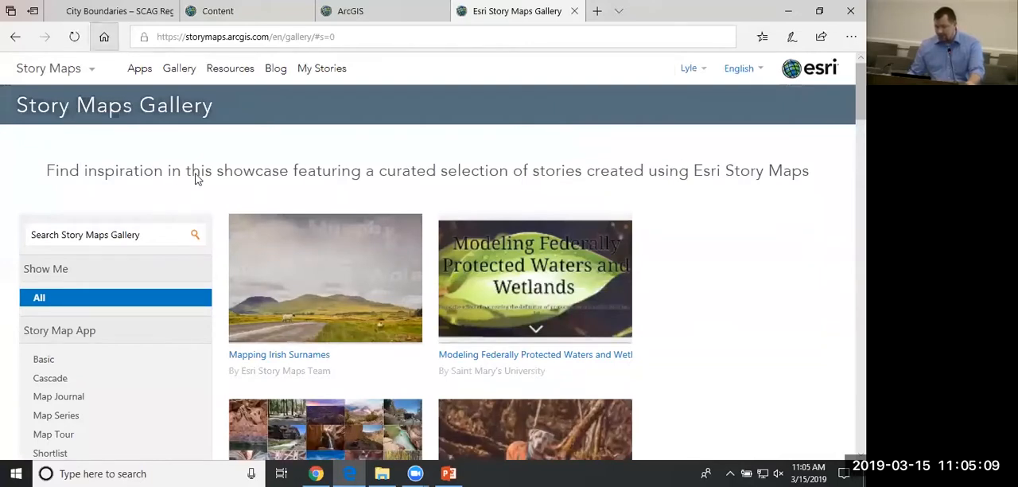
pyautogui.scroll(-2, 189, 170)
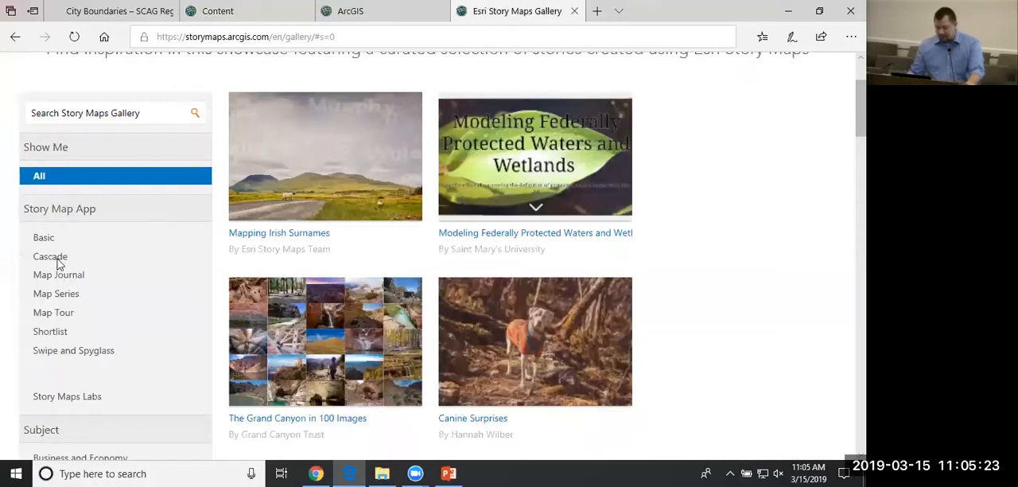
pyautogui.click(56, 294)
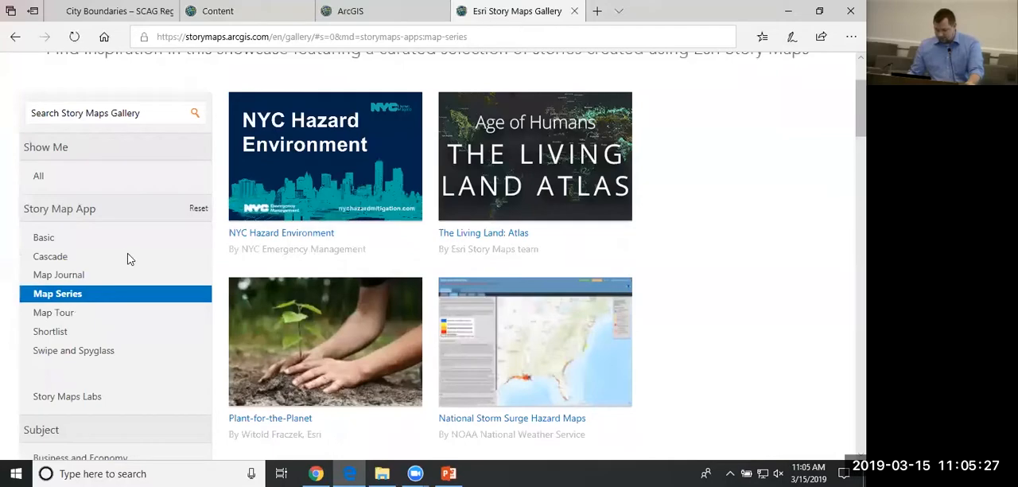
pyautogui.scroll(2, 92, 263)
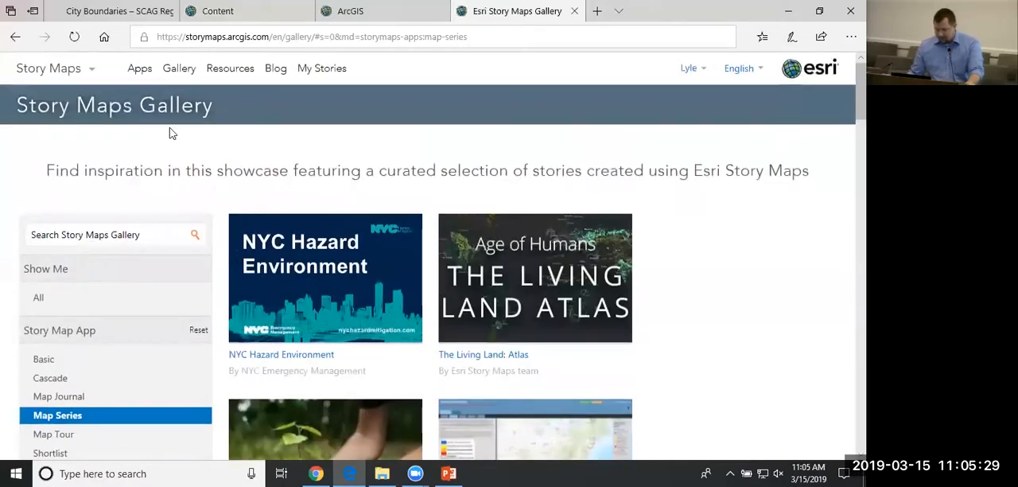
# Look through the Story Maps Resources page, covering the Basics links, FAQs and Esri videos.
pyautogui.click(214, 74)
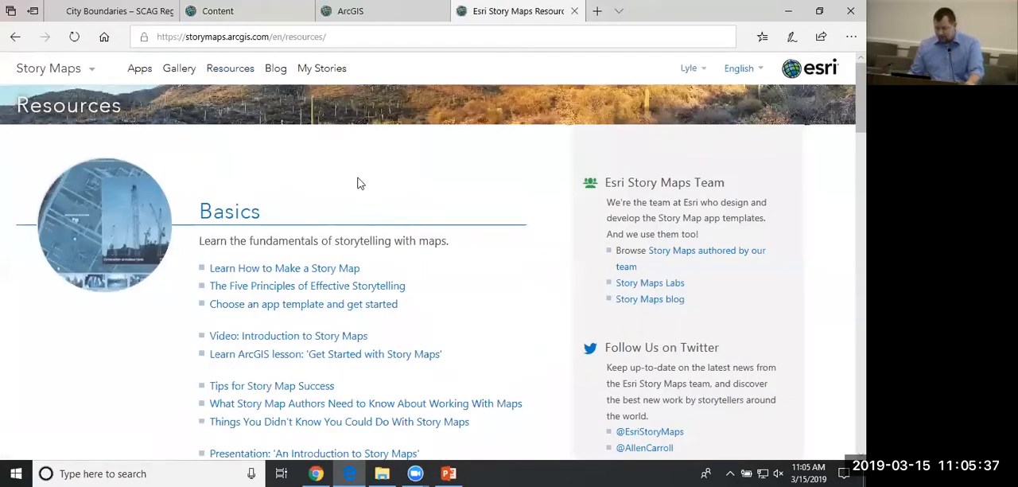
pyautogui.scroll(-4, 357, 184)
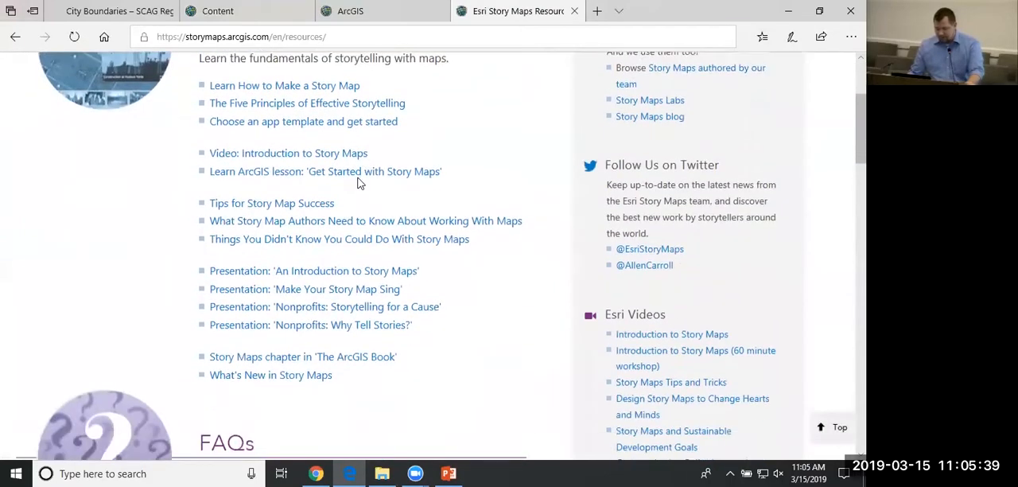
pyautogui.scroll(-1, 358, 184)
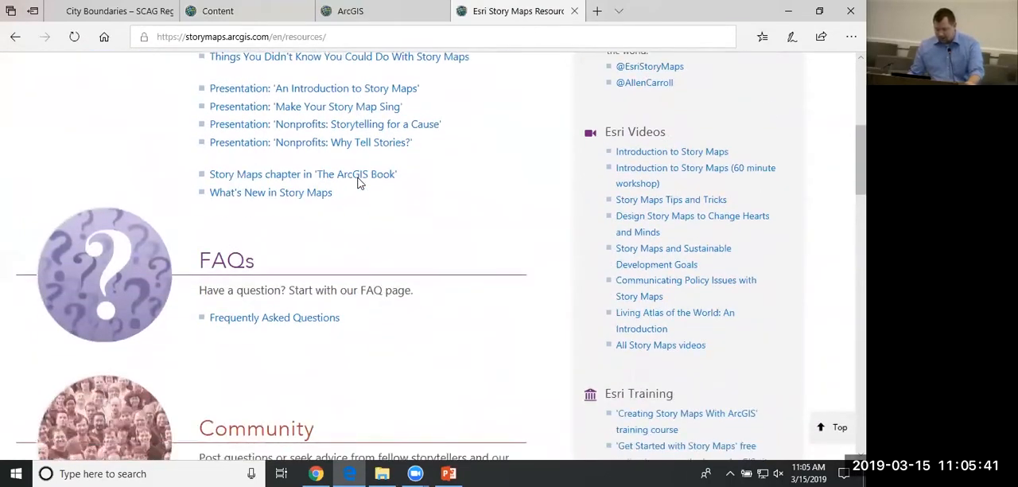
pyautogui.scroll(3, 357, 183)
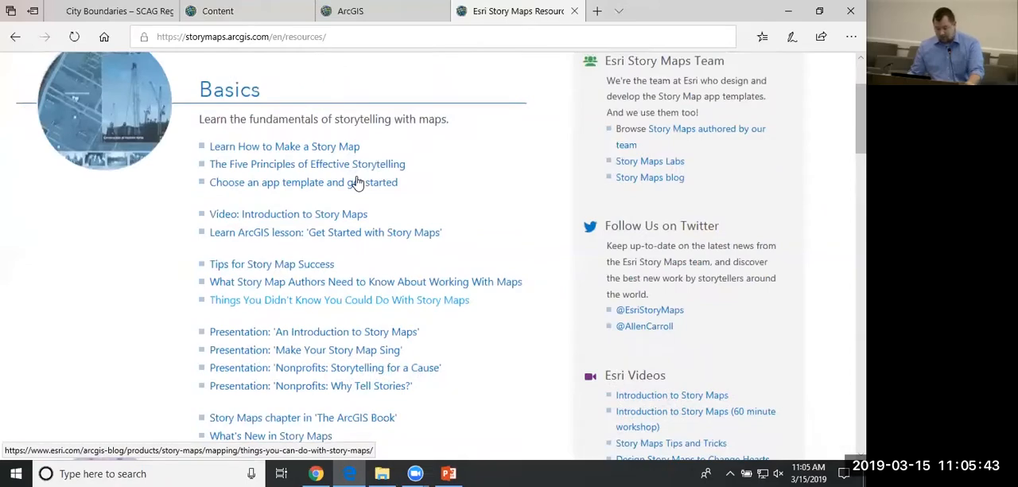
pyautogui.scroll(2, 357, 184)
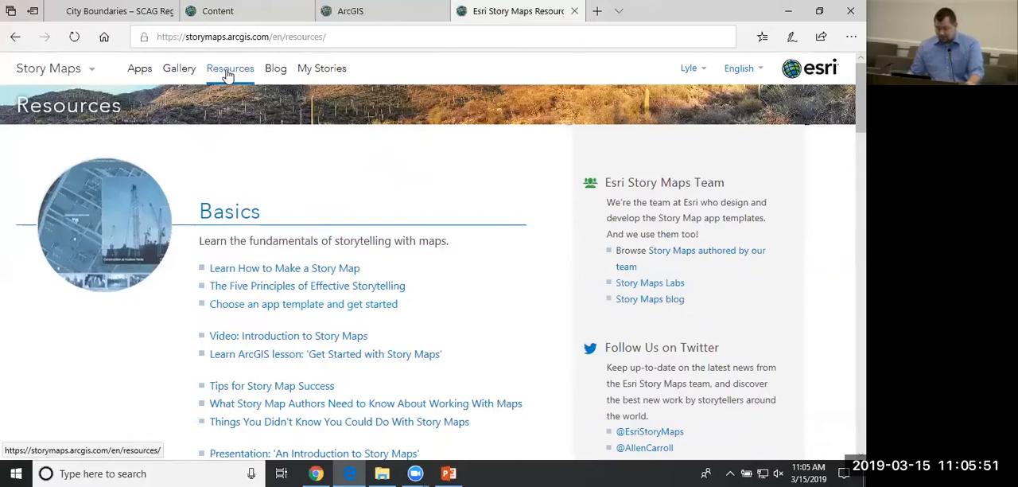
# Return to My Stories, start creating a first story and review all the story app templates on offer.
pyautogui.click(321, 70)
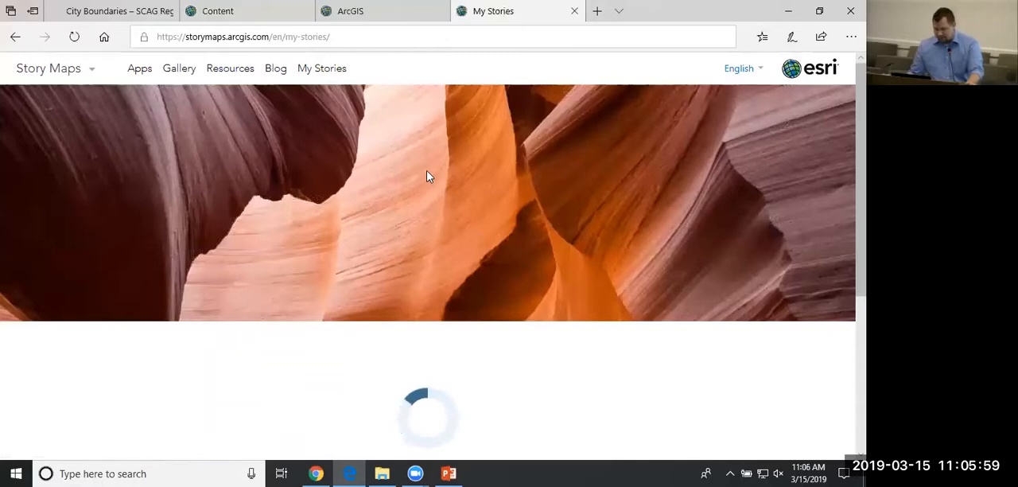
pyautogui.scroll(-1, 450, 166)
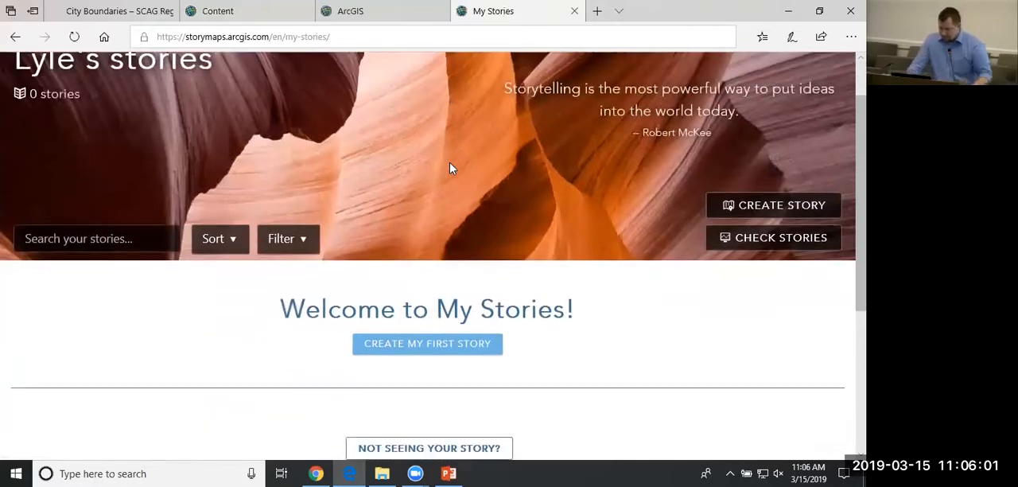
pyautogui.click(447, 347)
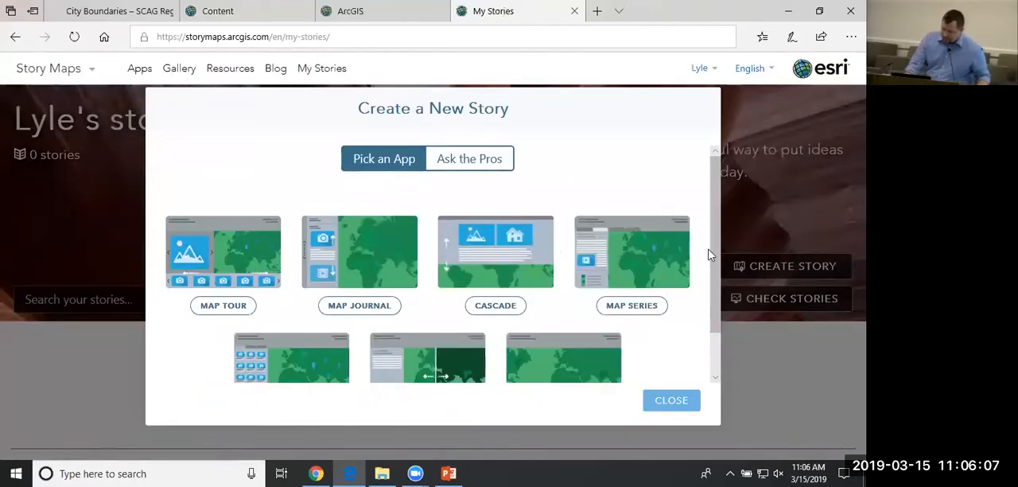
pyautogui.moveTo(716, 210); pyautogui.dragTo(715, 257)
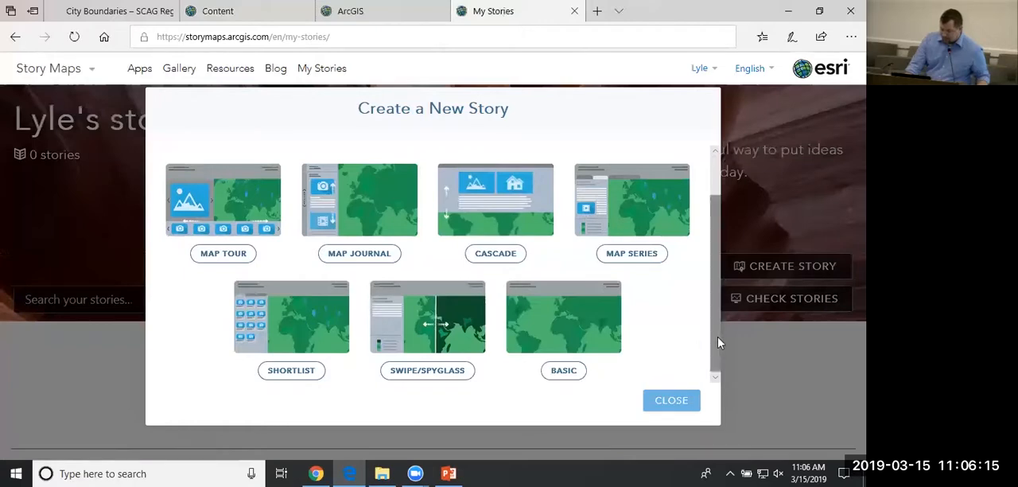
pyautogui.moveTo(719, 337); pyautogui.dragTo(721, 290)
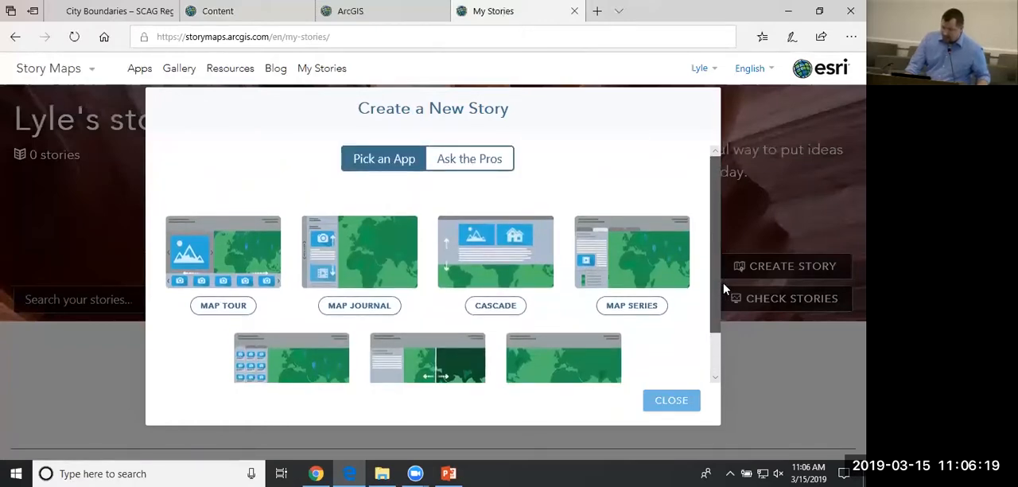
pyautogui.moveTo(730, 294); pyautogui.dragTo(724, 342)
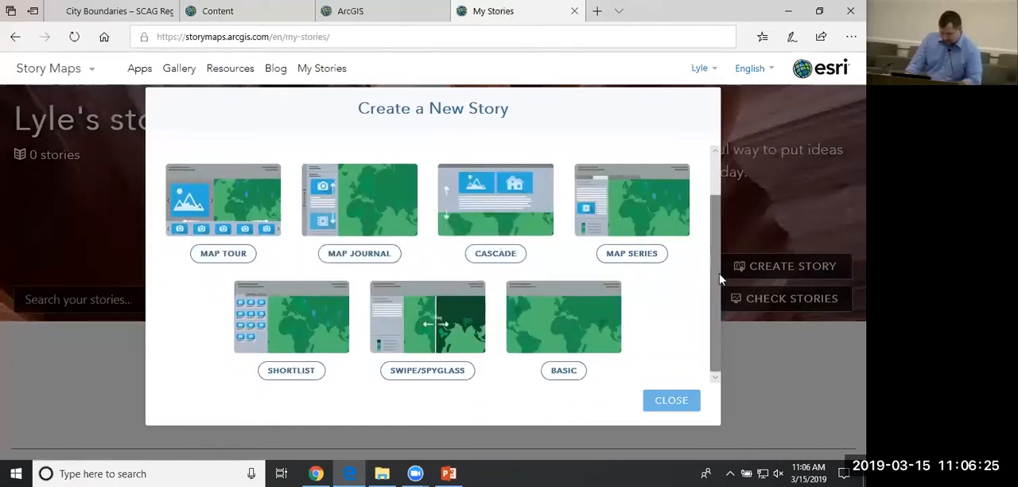
pyautogui.moveTo(720, 279); pyautogui.dragTo(719, 238)
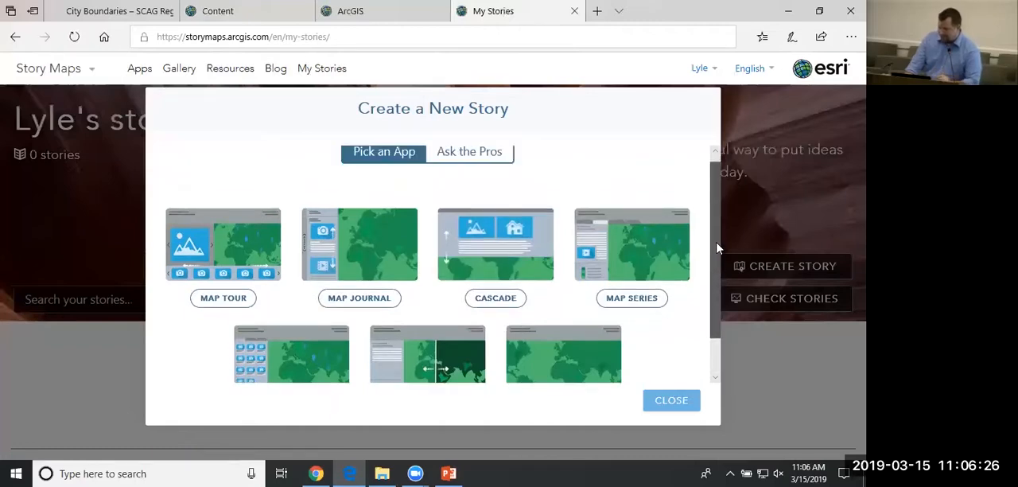
# Try the Ask the Pros guidance with a narrative that scrolls, view the suggested layouts and go back to the first question.
pyautogui.click(487, 164)
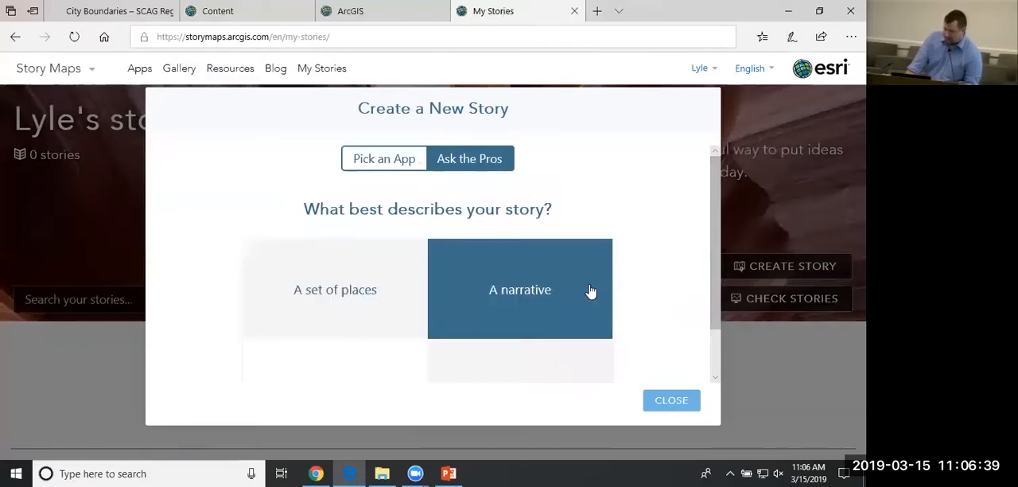
pyautogui.click(533, 282)
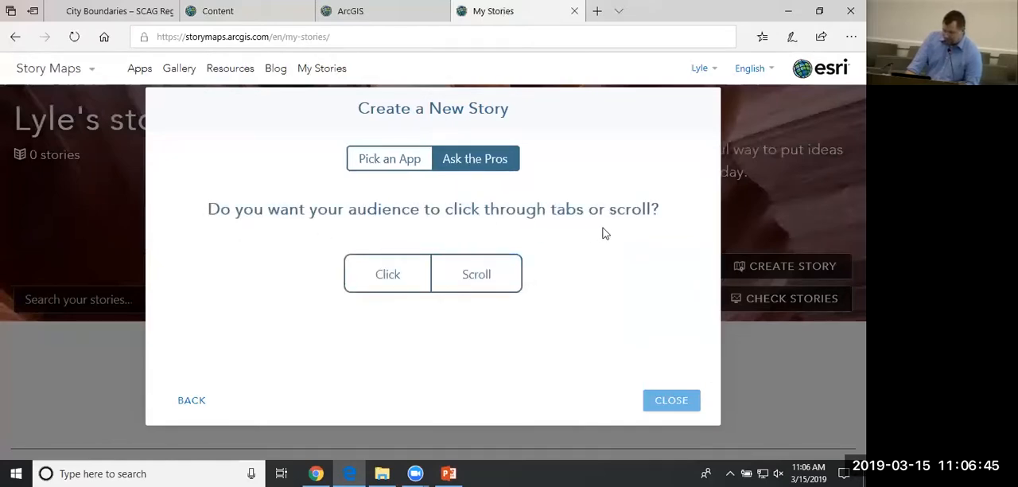
pyautogui.click(469, 274)
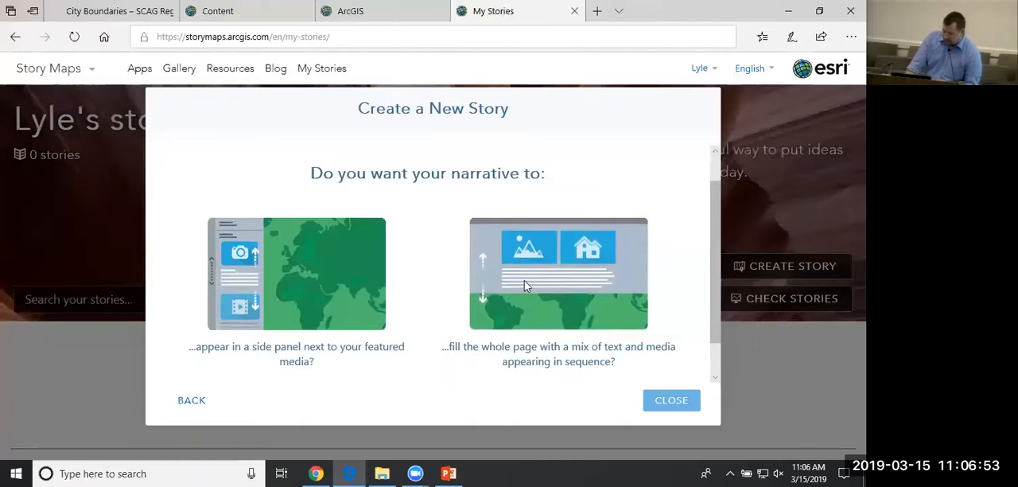
pyautogui.scroll(-2, 524, 280)
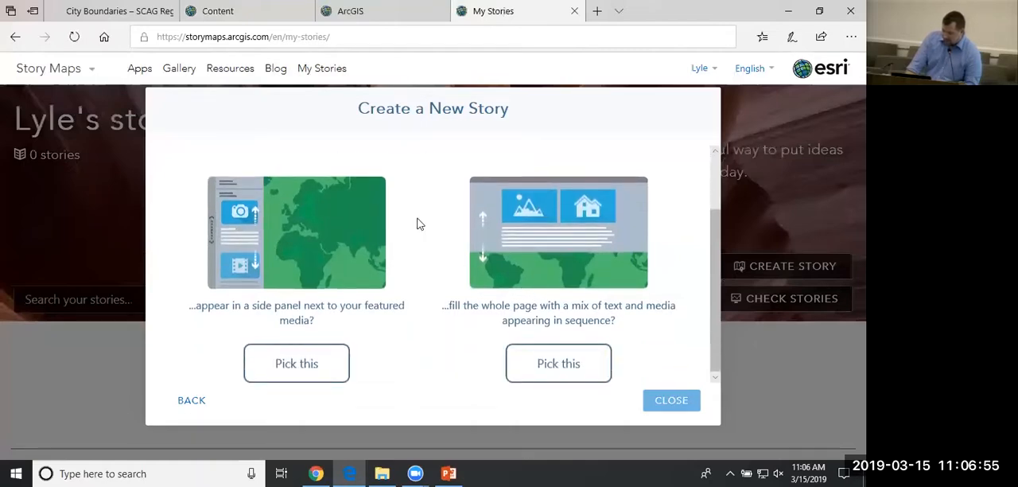
pyautogui.click(202, 402)
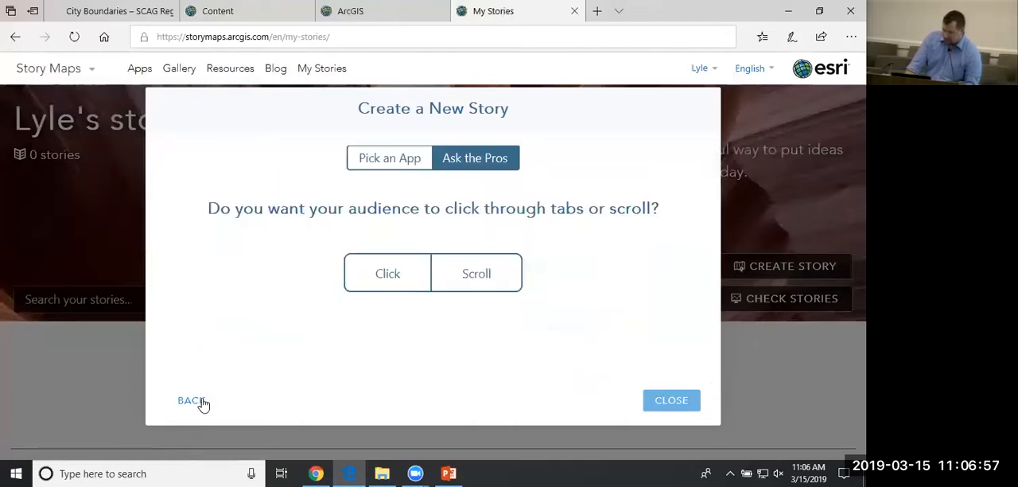
pyautogui.click(202, 404)
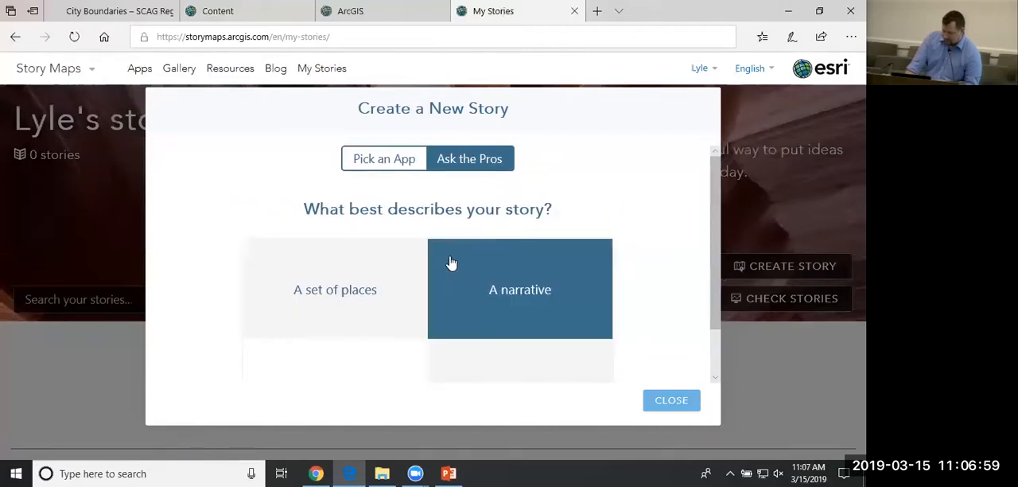
# Pick the Map Tour app for the new story and choose to upload the images to ArcGIS.
pyautogui.click(398, 167)
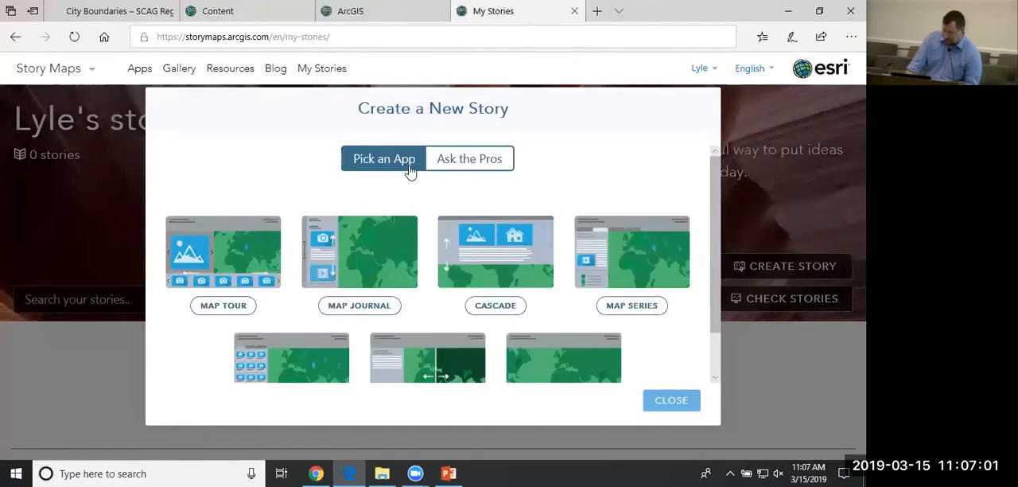
pyautogui.click(213, 309)
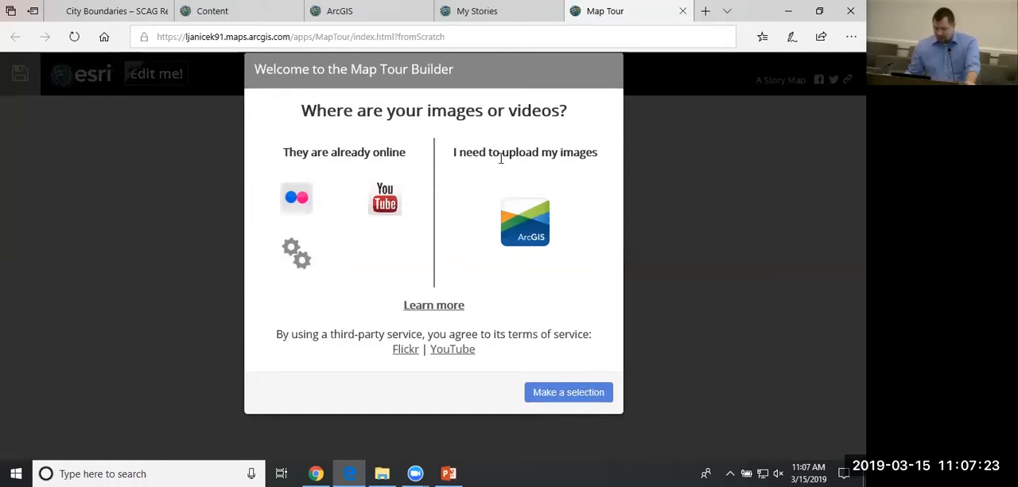
pyautogui.click(533, 231)
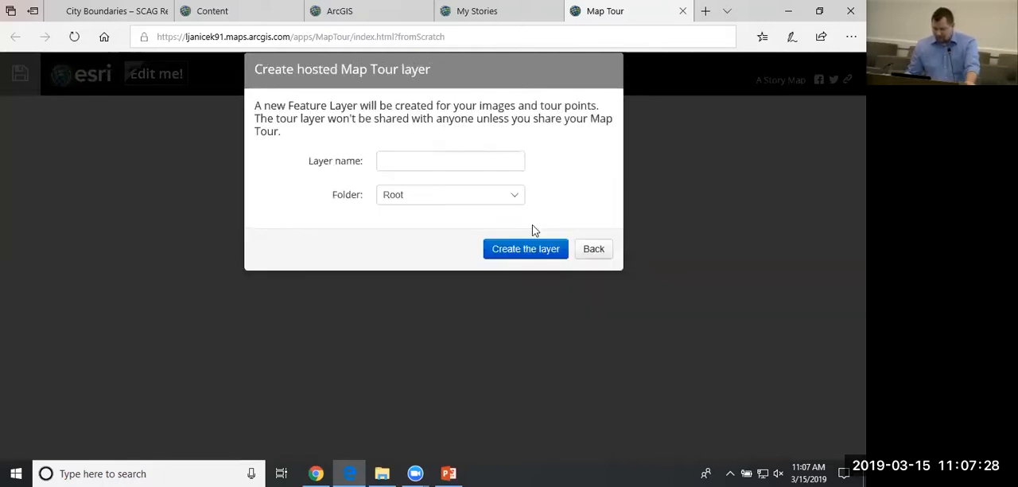
# Name the hosted Map Tour layer LA Parks, keep the Root folder and create the layer.
pyautogui.click(432, 160)
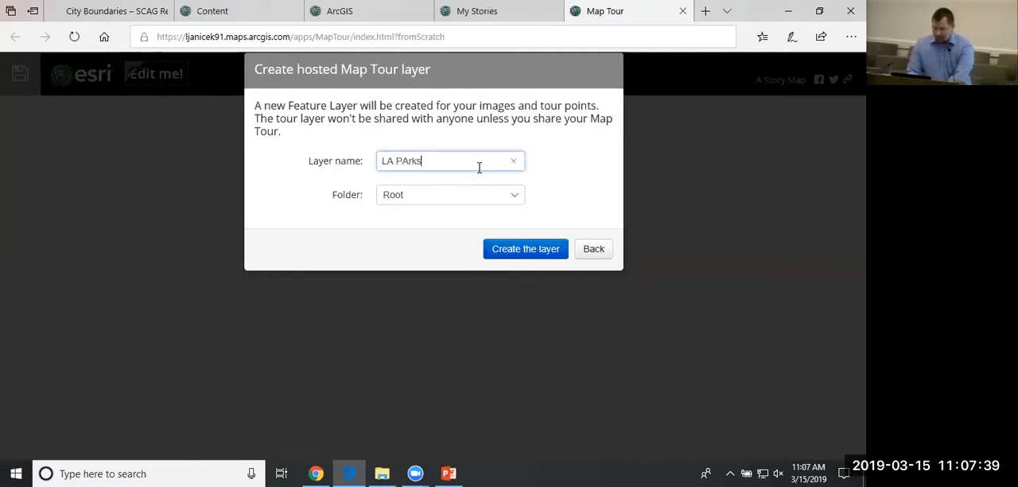
pyautogui.press('BackSpace')
pyautogui.press('BackSpace')
pyautogui.press('BackSpace')
pyautogui.press('BackSpace')
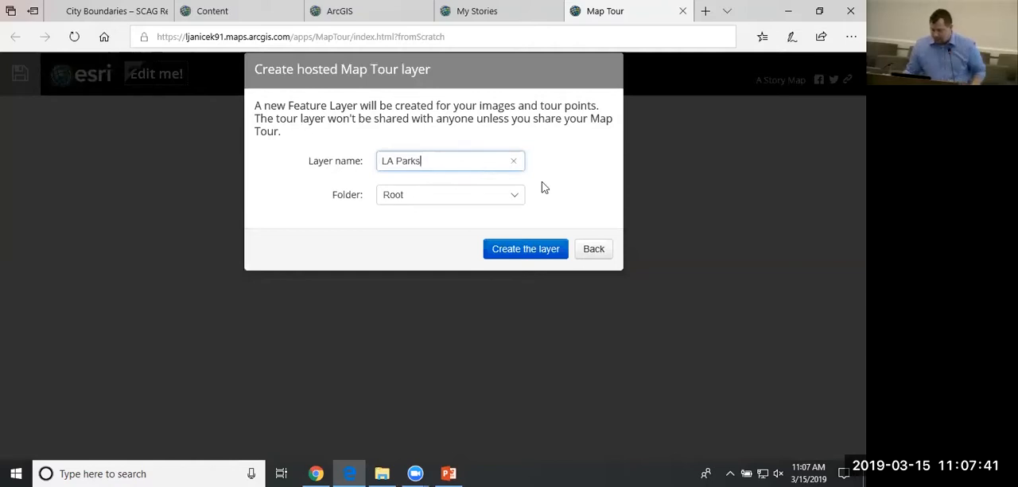
pyautogui.click(536, 252)
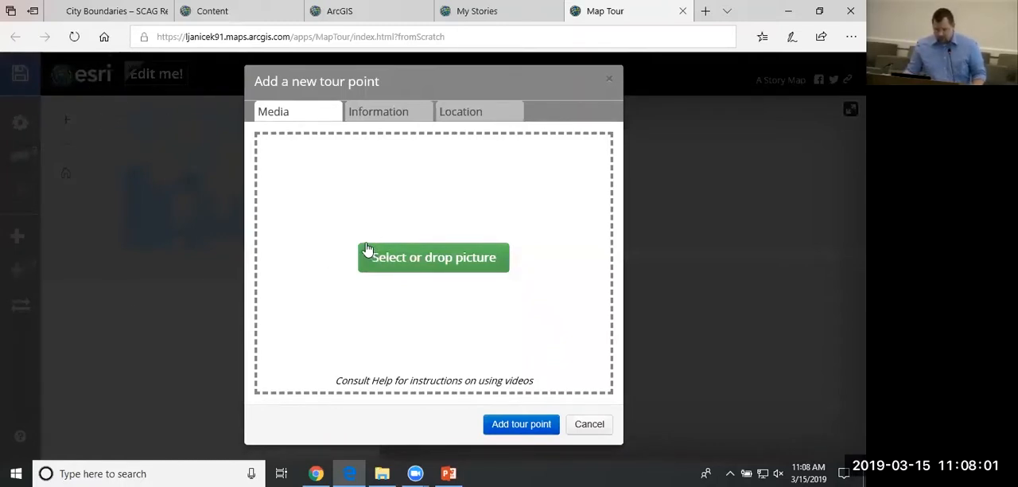
# Load the 01_Pershing Square picture from the tutorial's Images folder as the new tour point's media.
pyautogui.click(413, 267)
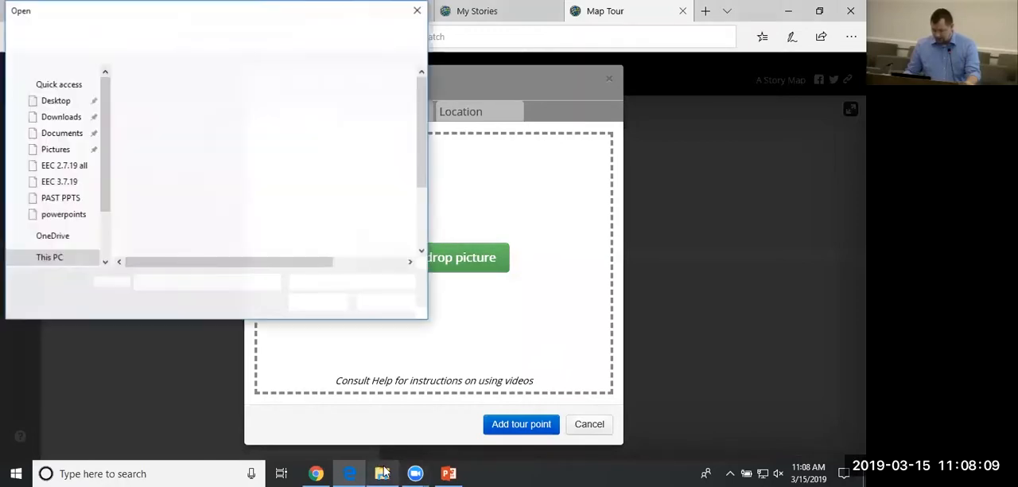
pyautogui.click(383, 472)
pyautogui.click(358, 49)
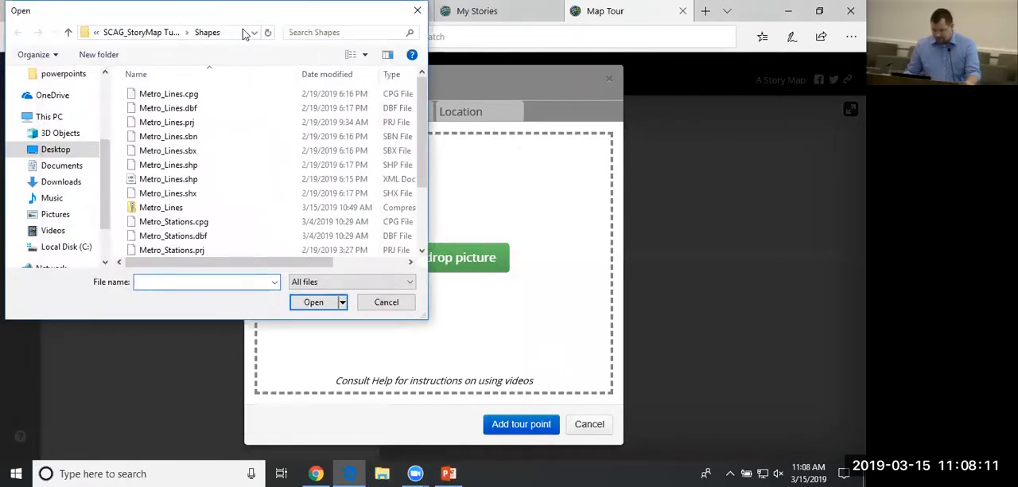
pyautogui.click(170, 68)
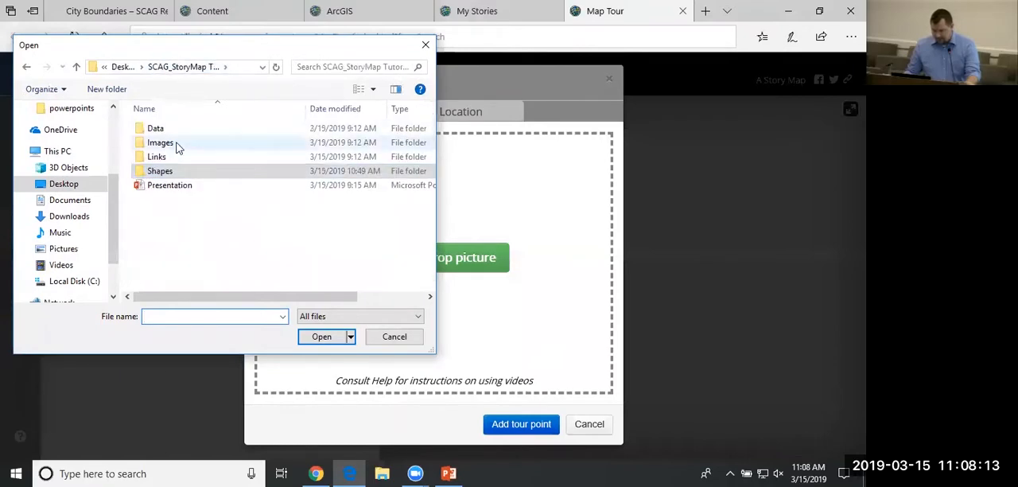
pyautogui.doubleClick(176, 144)
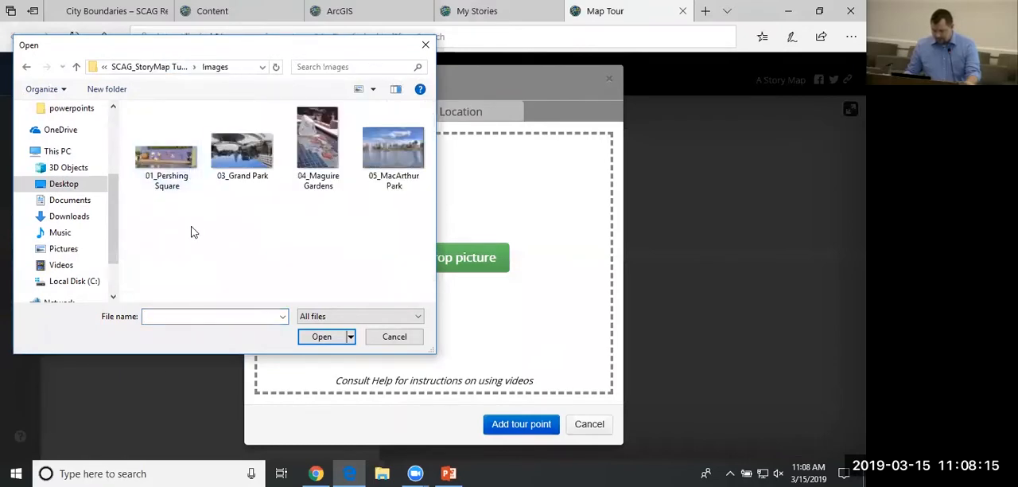
pyautogui.click(165, 150)
pyautogui.moveTo(445, 311); pyautogui.dragTo(529, 249)
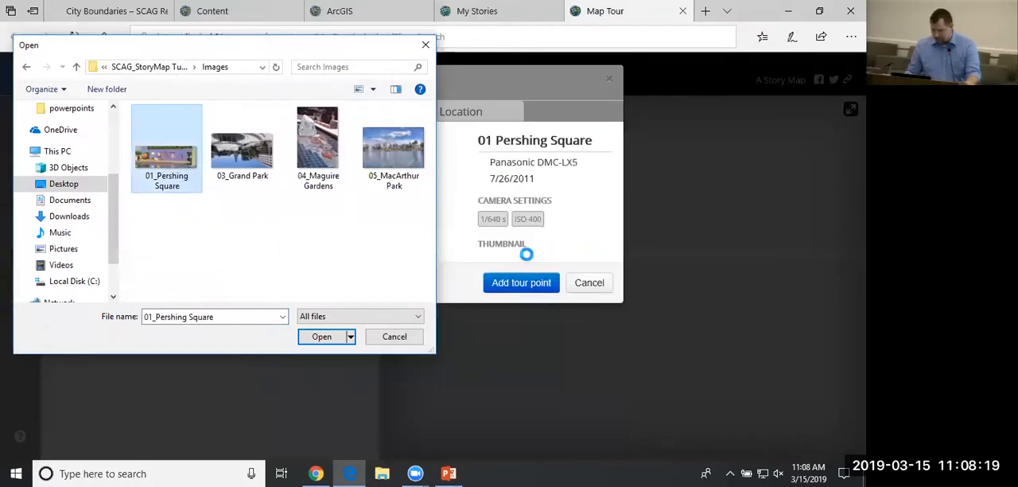
pyautogui.click(398, 337)
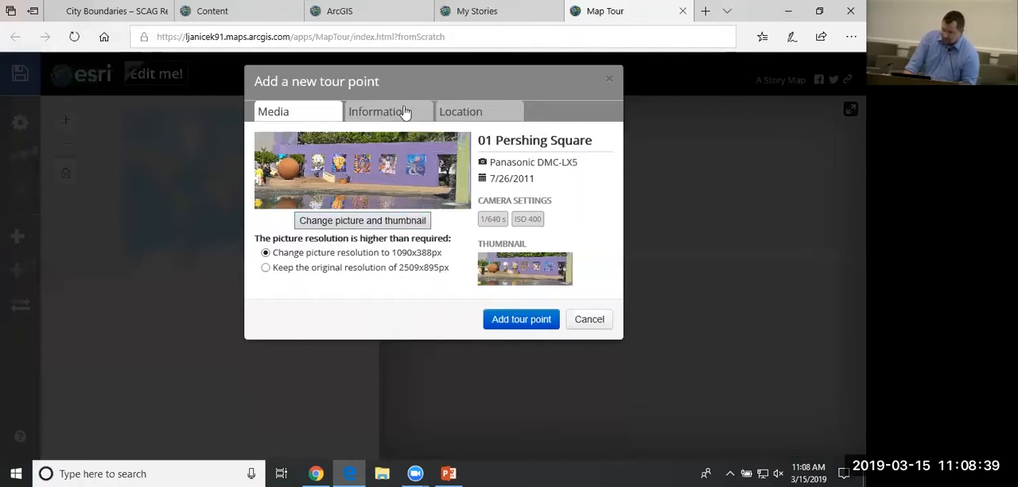
# Try to add the Pershing Square tour point, and check its name, caption and location settings.
pyautogui.click(528, 319)
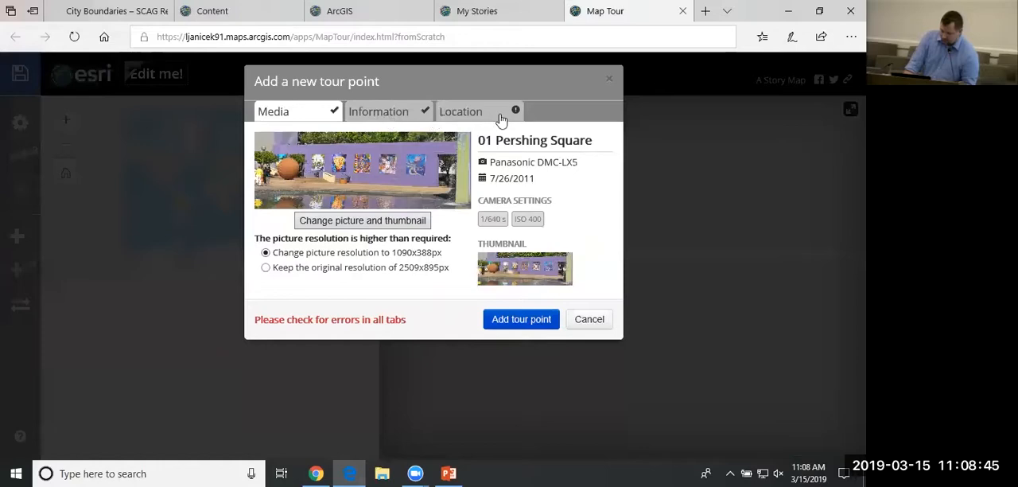
pyautogui.click(382, 115)
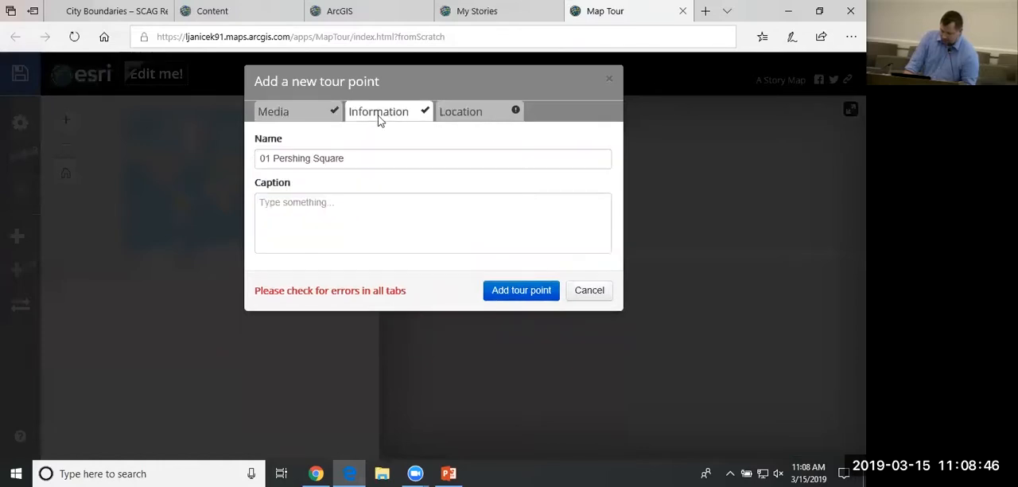
pyautogui.click(303, 209)
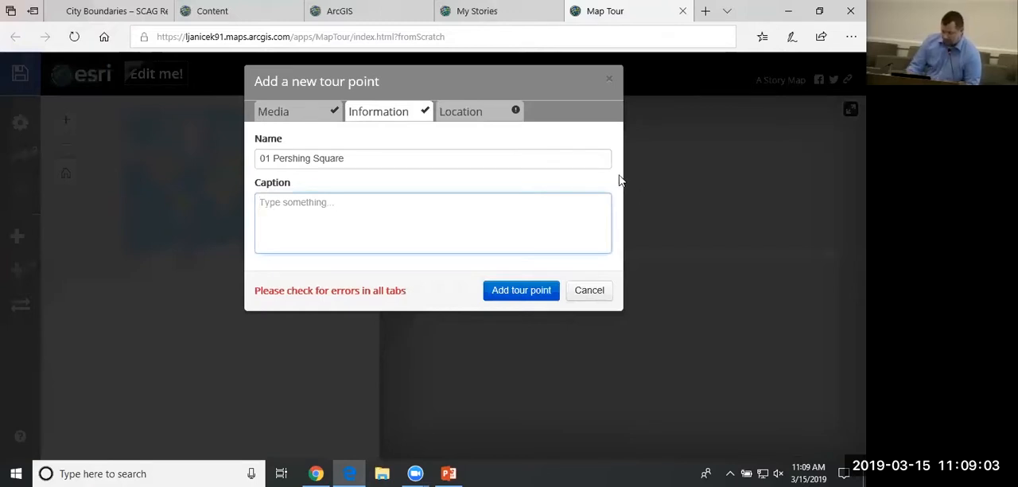
pyautogui.click(472, 116)
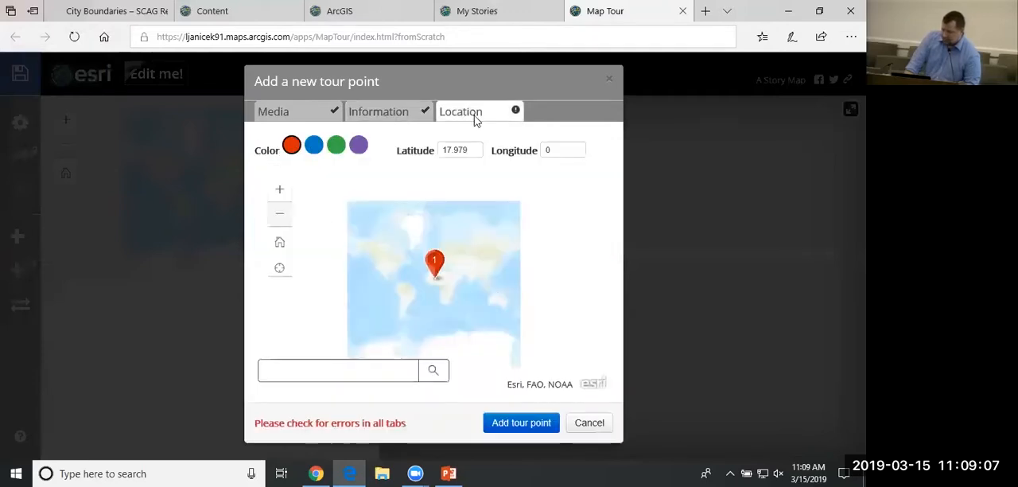
# Try to place the tour point marker by hand, moving it from the Atlantic side to northwestern Mexico.
pyautogui.scroll(2, 382, 276)
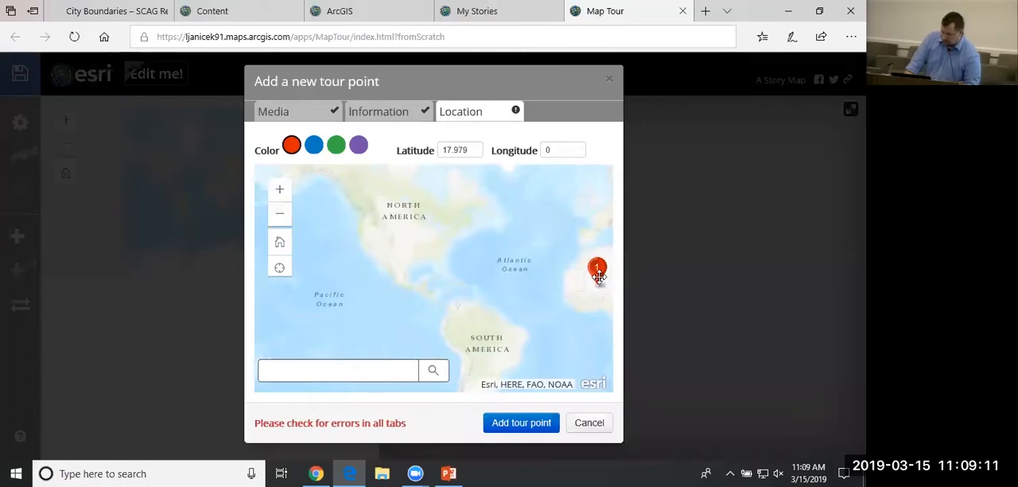
pyautogui.moveTo(598, 274); pyautogui.dragTo(385, 264)
pyautogui.scroll(2, 385, 264)
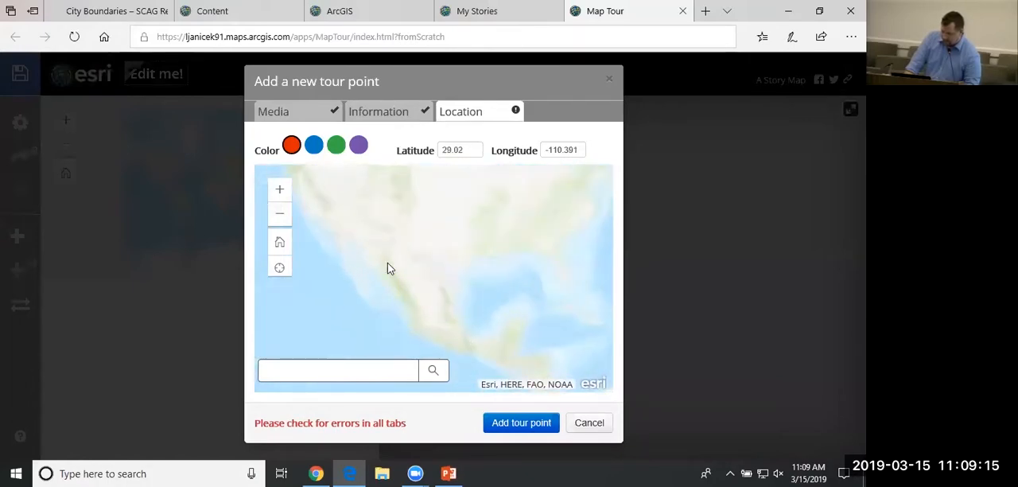
pyautogui.moveTo(393, 283); pyautogui.dragTo(412, 291)
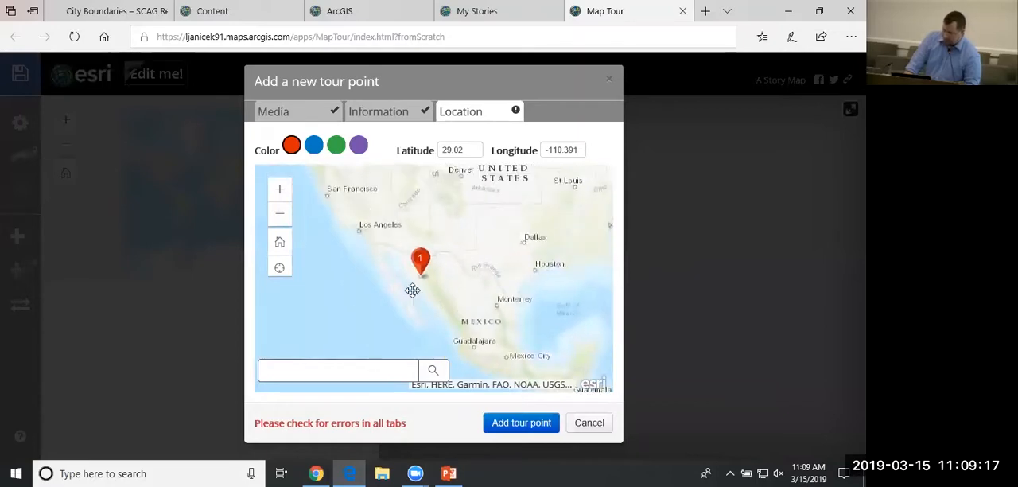
# Set the tour point's location by searching for Pershing Square, Los Angeles, CA, USA.
pyautogui.click(364, 370)
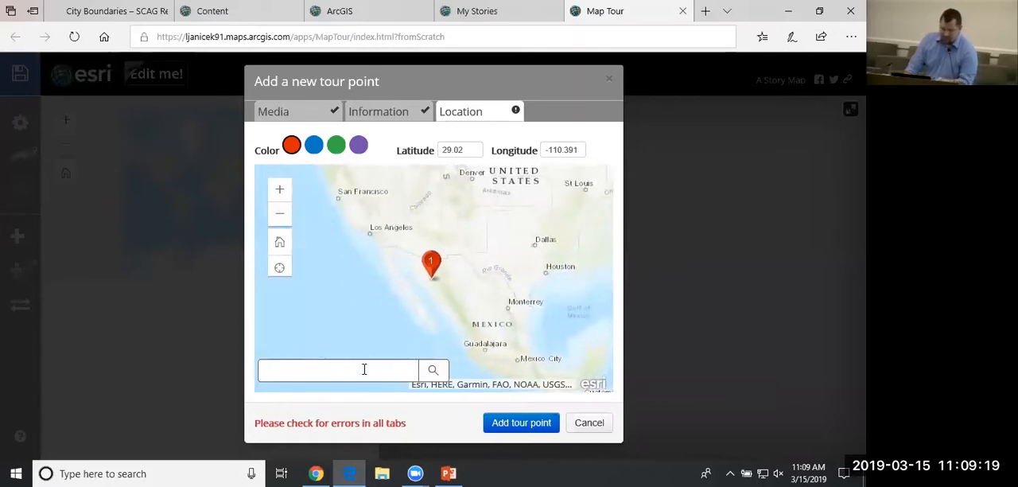
pyautogui.write('P')
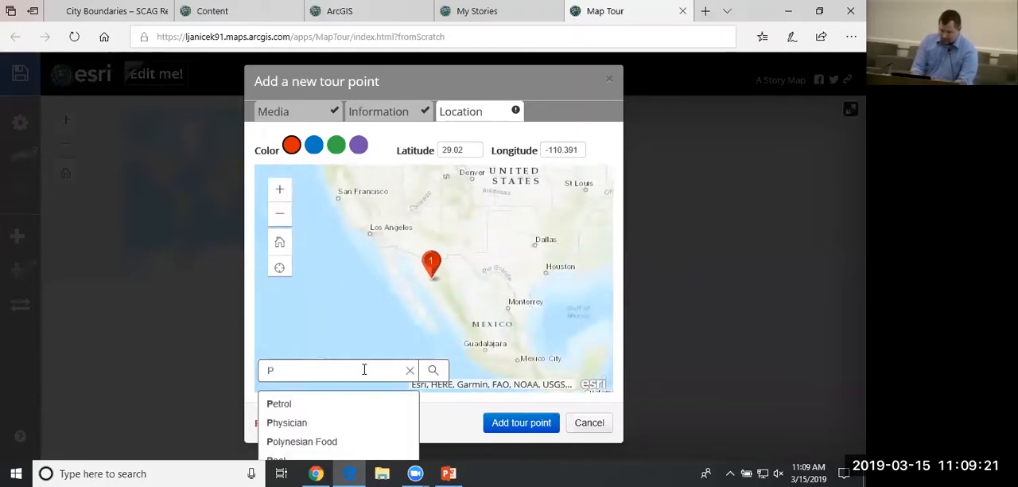
pyautogui.write('ershing Square')
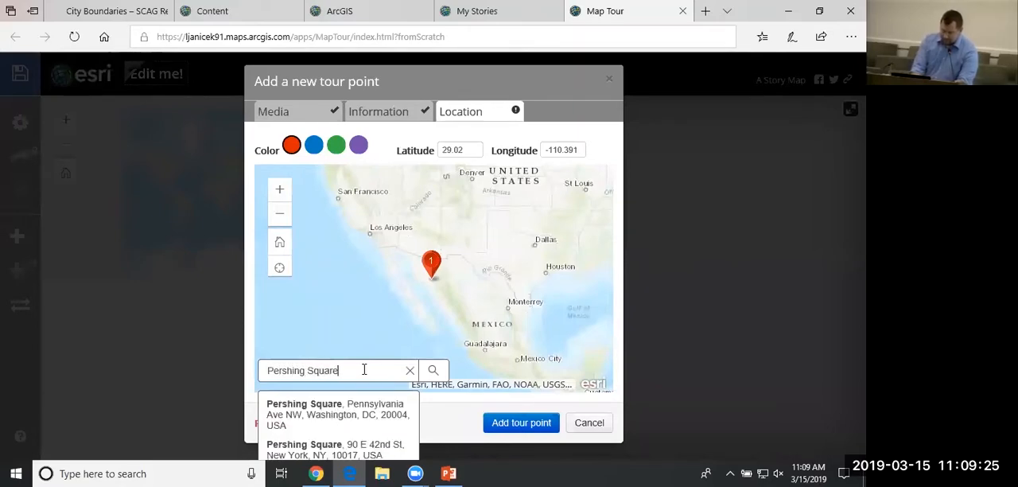
pyautogui.write(' Losa')
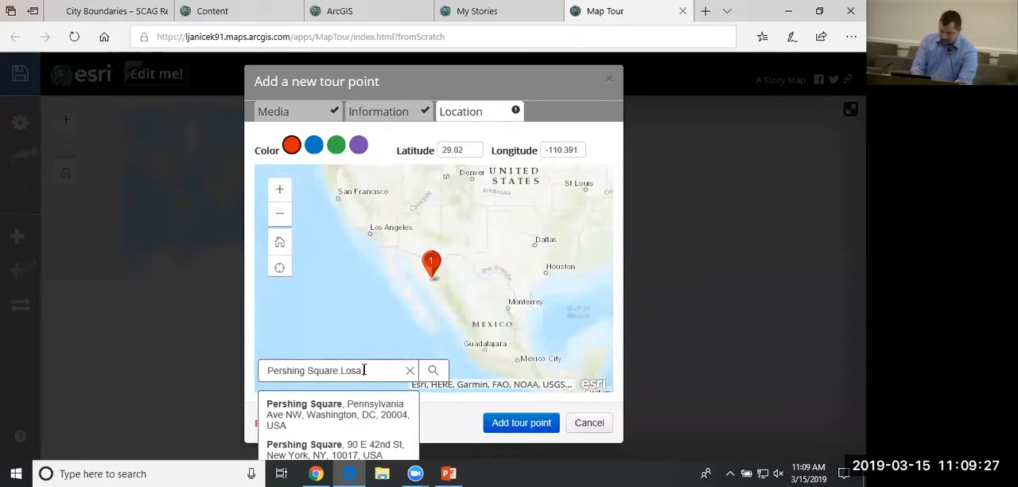
pyautogui.press('BackSpace')
pyautogui.write('Ange')
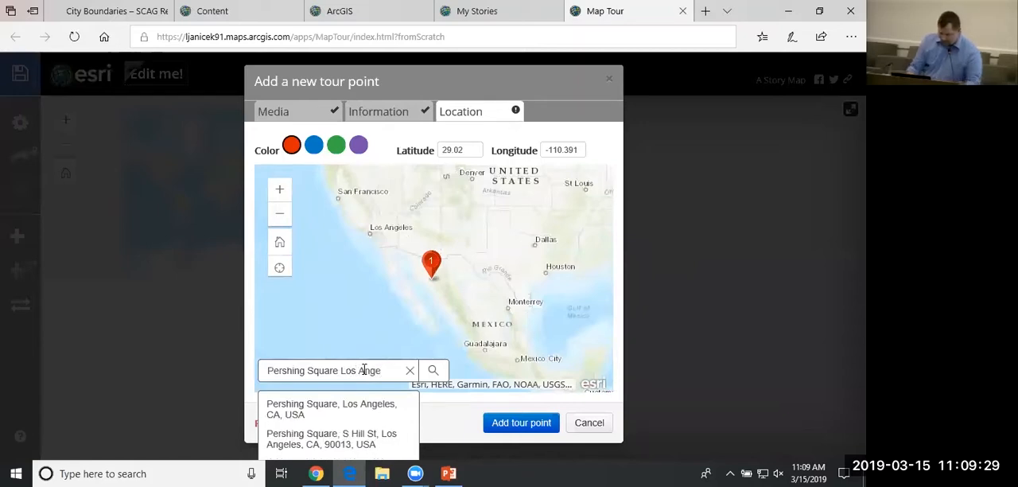
pyautogui.click(315, 409)
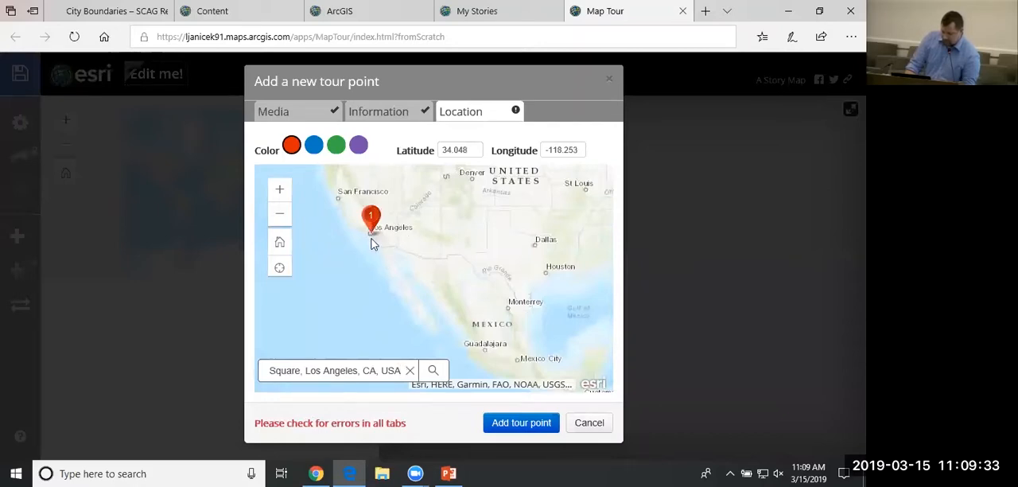
# Check the marker's placement at Pershing Square down to street level and add the tour point.
pyautogui.scroll(5, 409, 228)
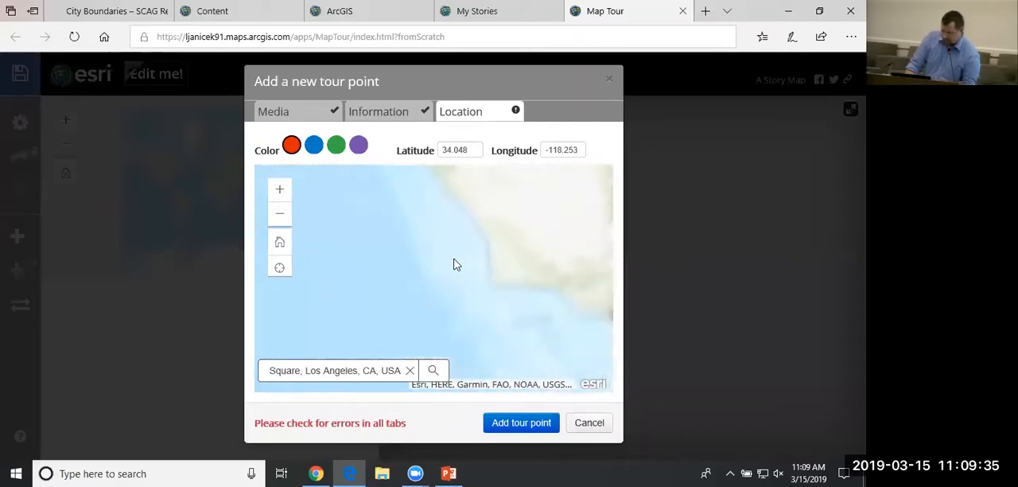
pyautogui.scroll(-3, 453, 264)
pyautogui.scroll(2, 420, 255)
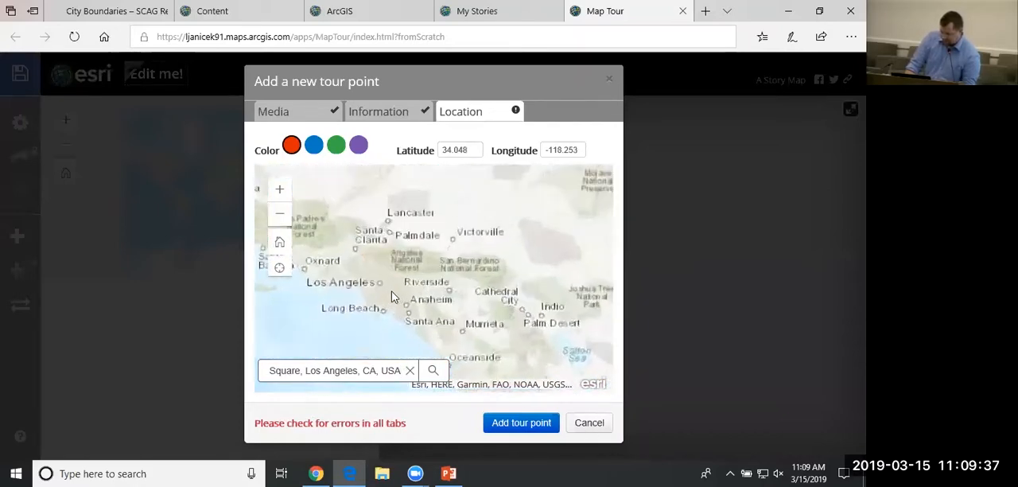
pyautogui.scroll(4, 390, 297)
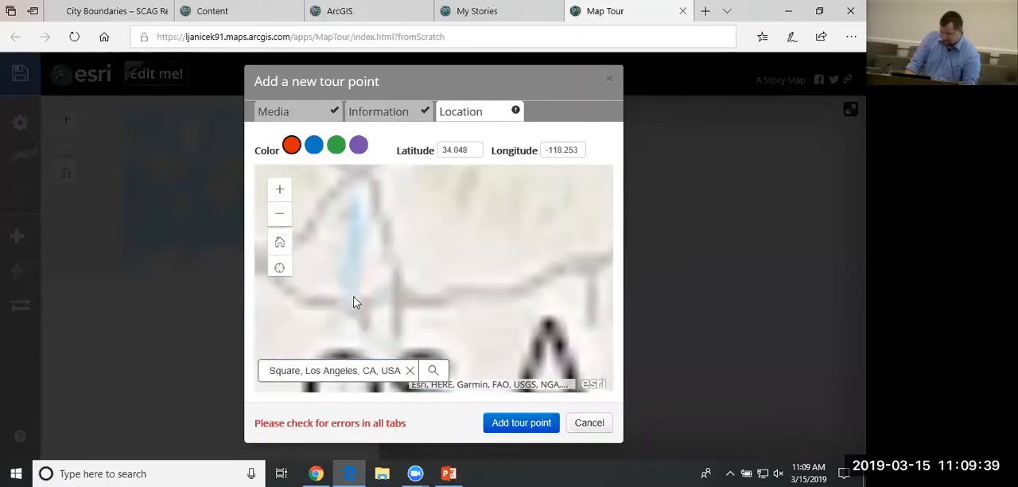
pyautogui.scroll(-3, 356, 303)
pyautogui.scroll(4, 382, 298)
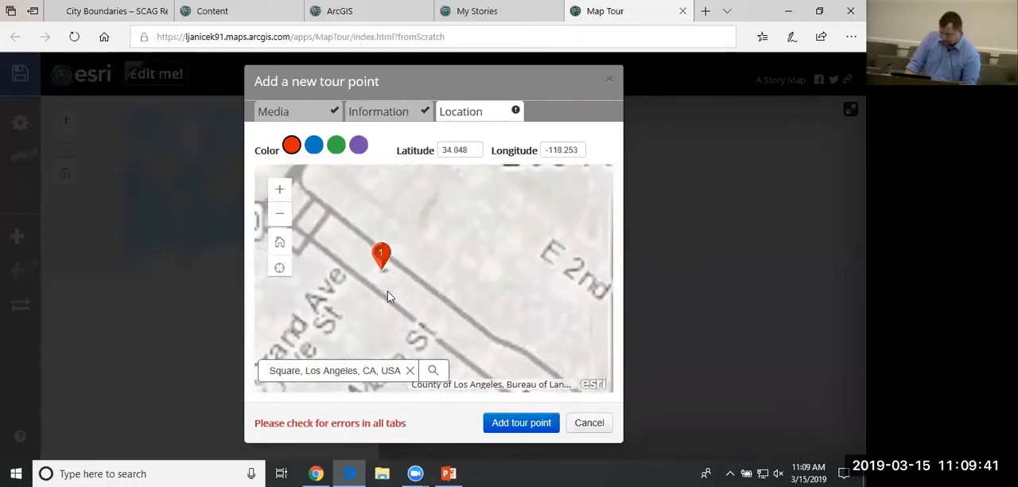
pyautogui.scroll(-3, 388, 296)
pyautogui.scroll(1, 381, 284)
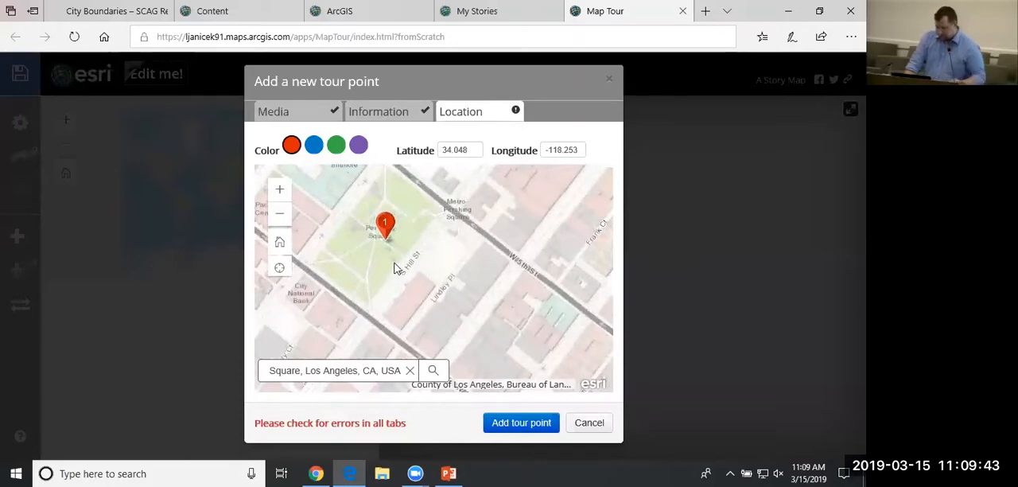
pyautogui.click(506, 428)
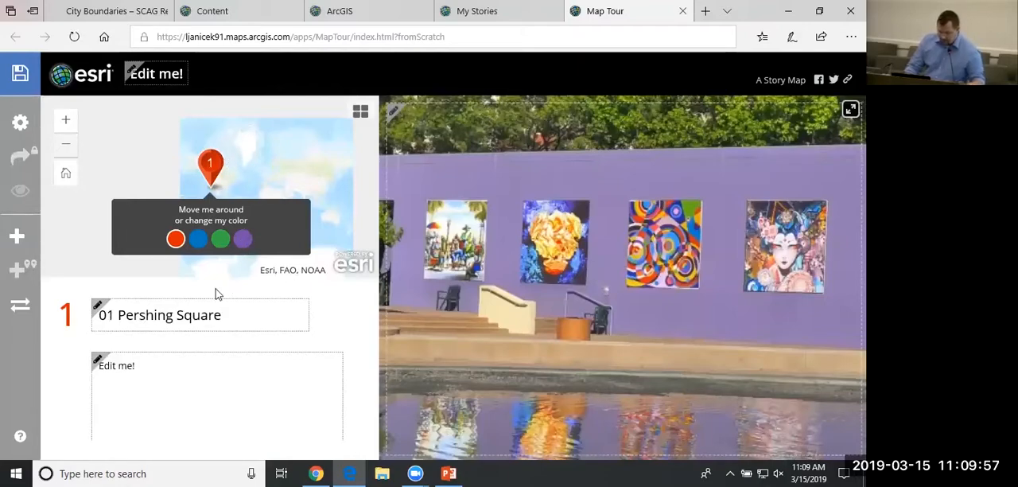
# Enter "Photo by..." as the caption of the Pershing Square tour point.
pyautogui.click(191, 386)
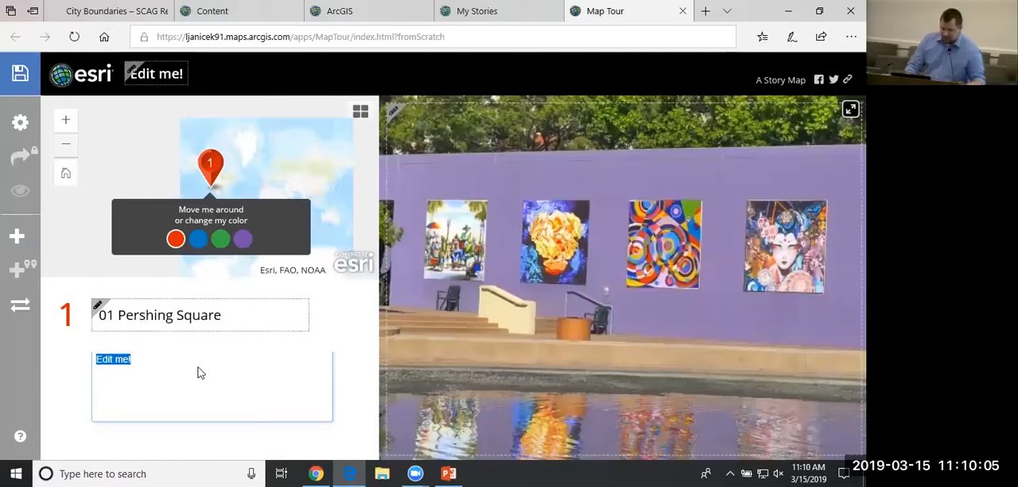
pyautogui.write('Pho')
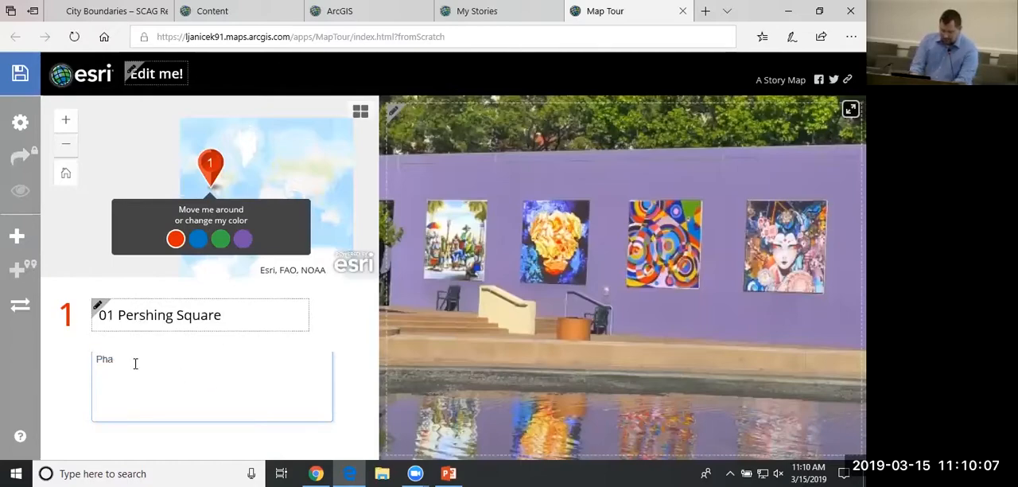
pyautogui.write('to by...')
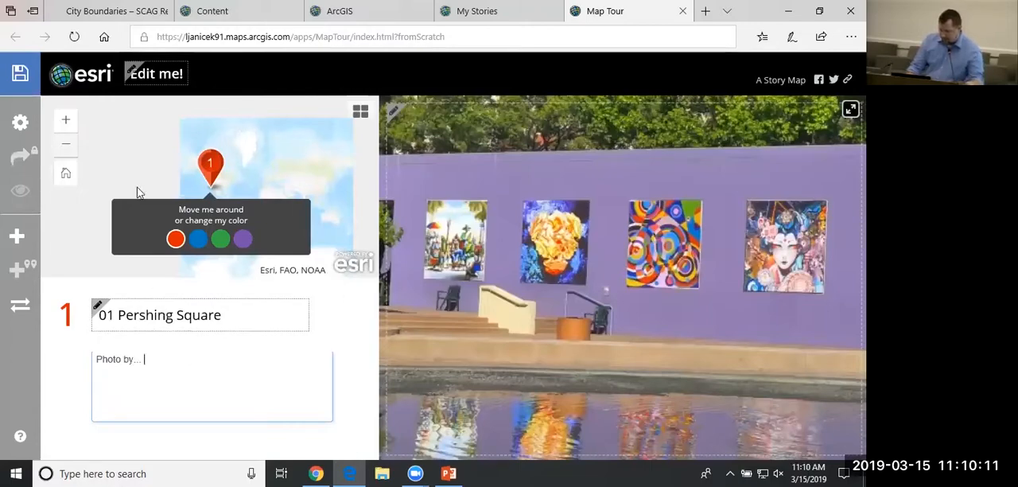
# Try blue, green and purple for the Pershing Square marker and set it back to red.
pyautogui.click(199, 240)
pyautogui.click(220, 240)
pyautogui.click(243, 239)
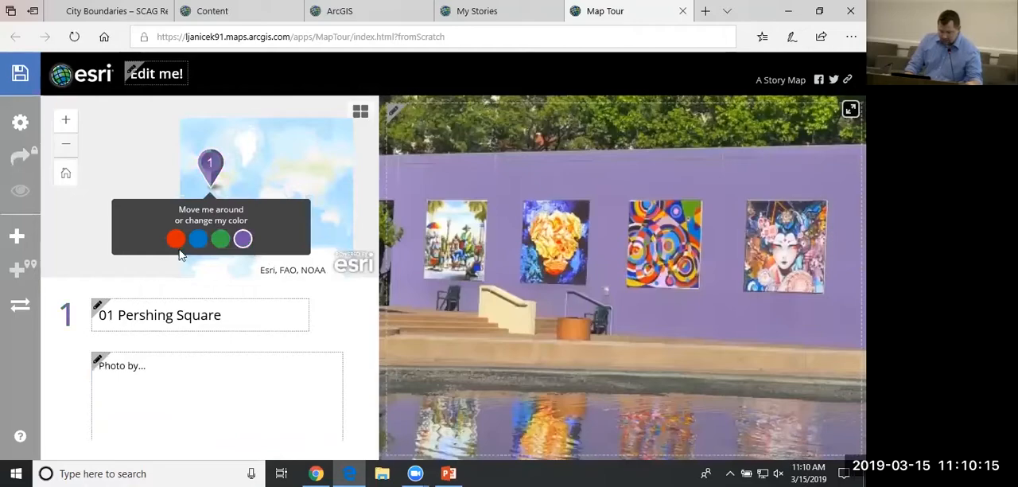
pyautogui.click(173, 241)
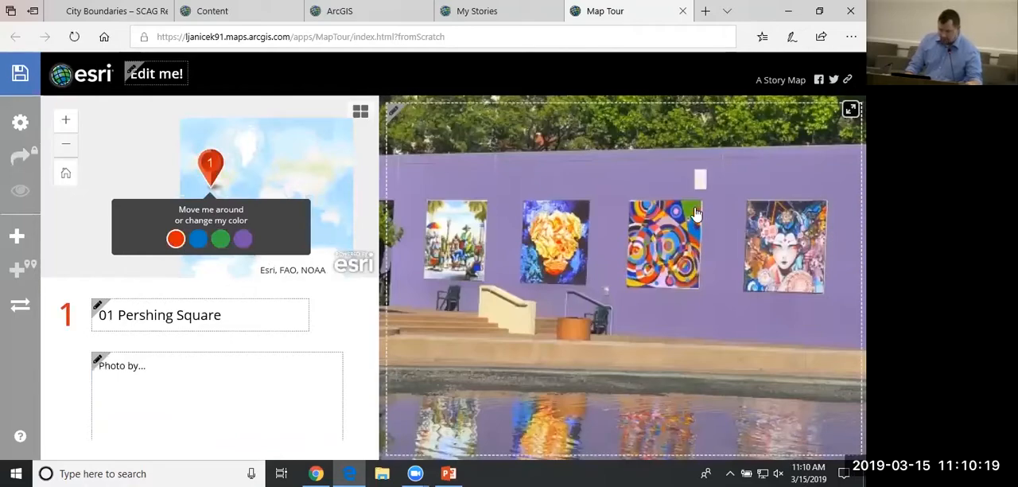
# Try to save the untitled map tour, and change its title to LA Parks.
pyautogui.click(21, 78)
pyautogui.click(198, 78)
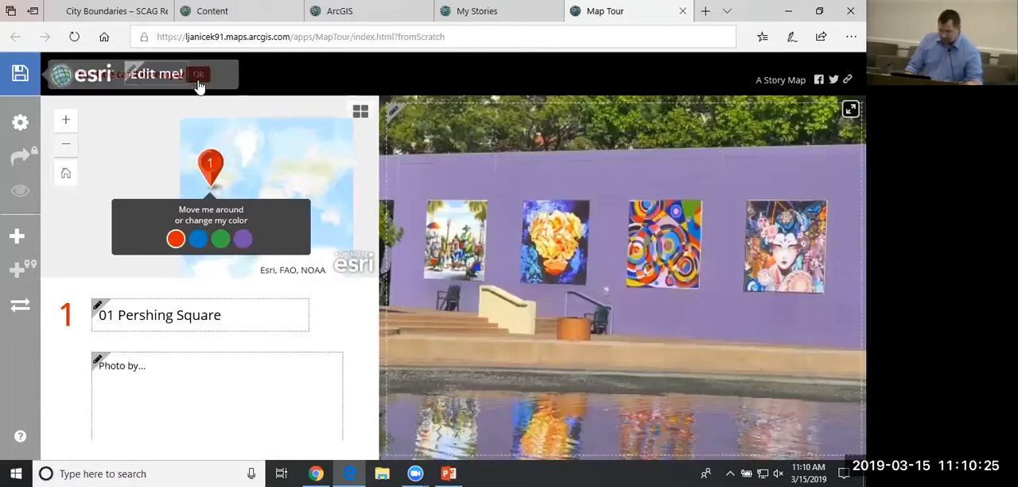
pyautogui.click(174, 78)
pyautogui.write('L')
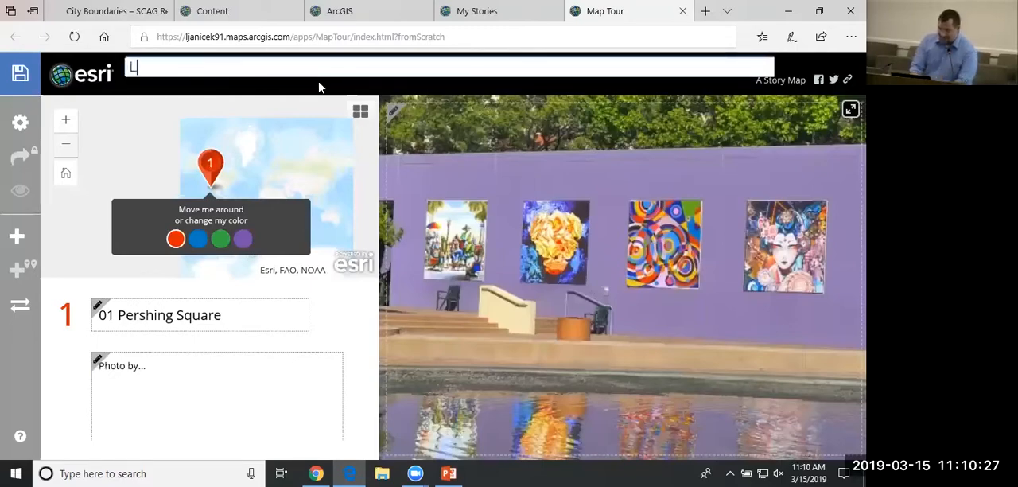
pyautogui.write('a')
pyautogui.press('BackSpace')
pyautogui.write('A ')
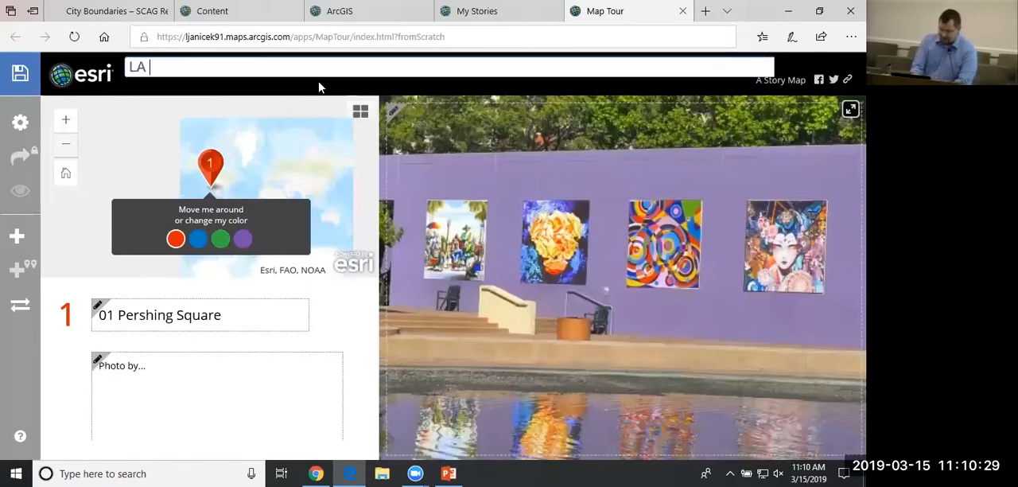
pyautogui.write('Parks')
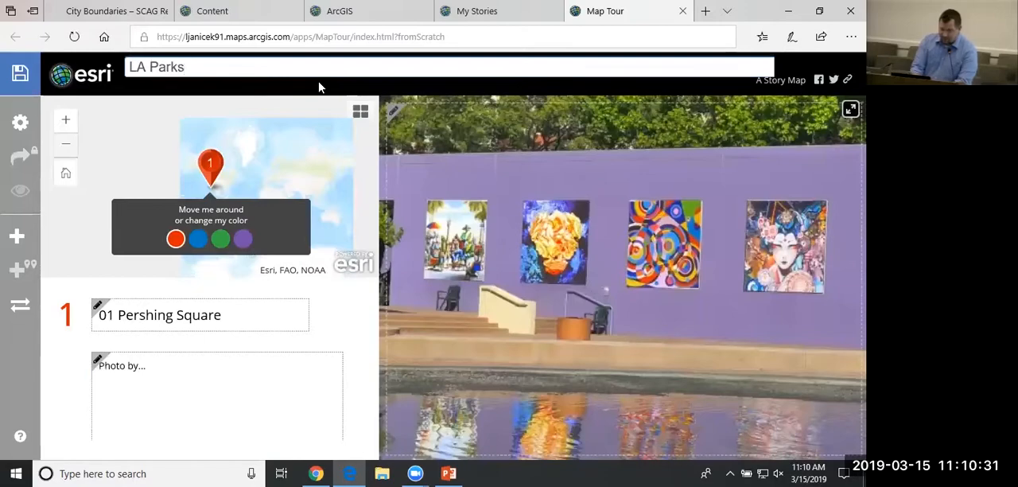
pyautogui.click(213, 420)
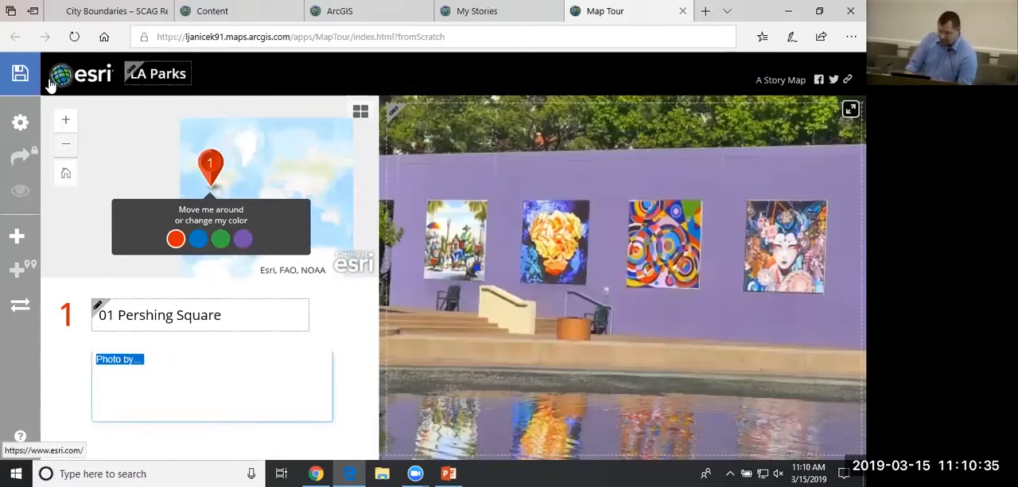
# Save the LA Parks map tour and preview the published story view with its Pershing Square point.
pyautogui.click(24, 77)
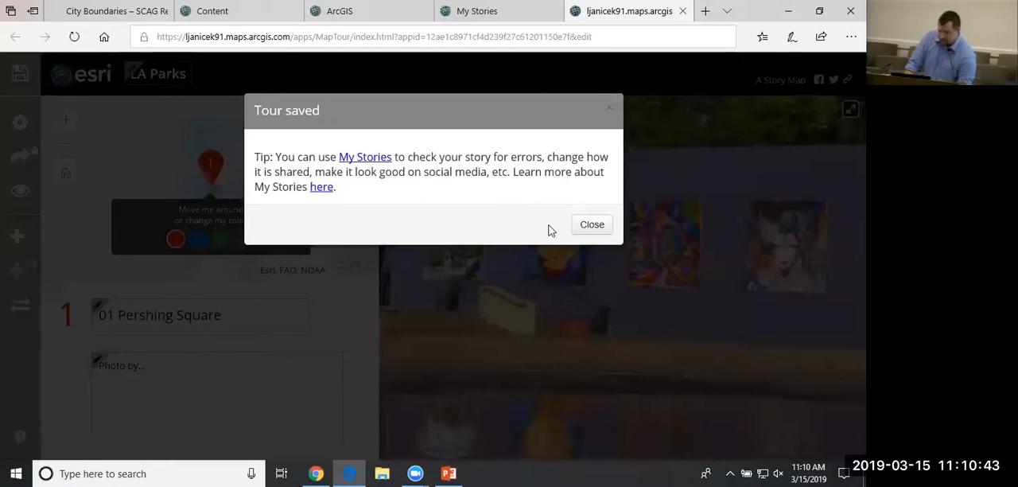
pyautogui.click(591, 225)
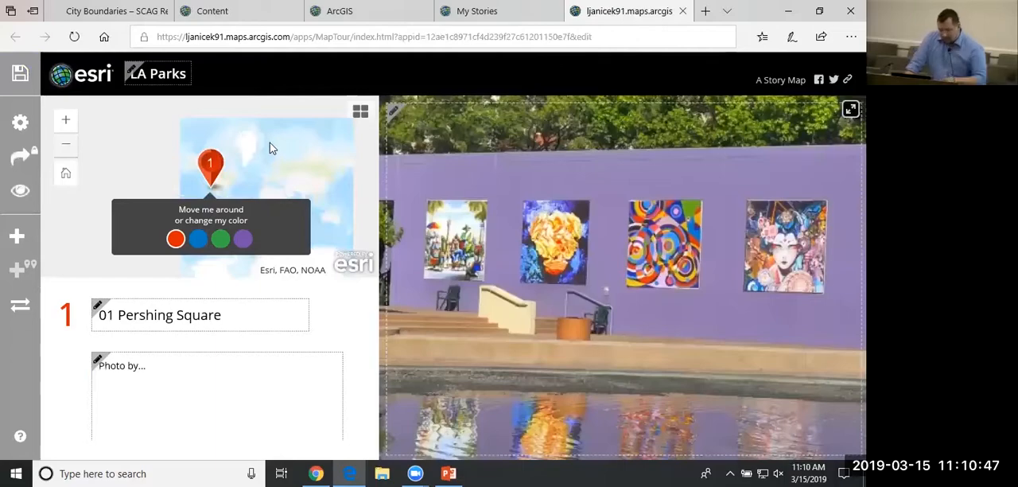
pyautogui.click(20, 193)
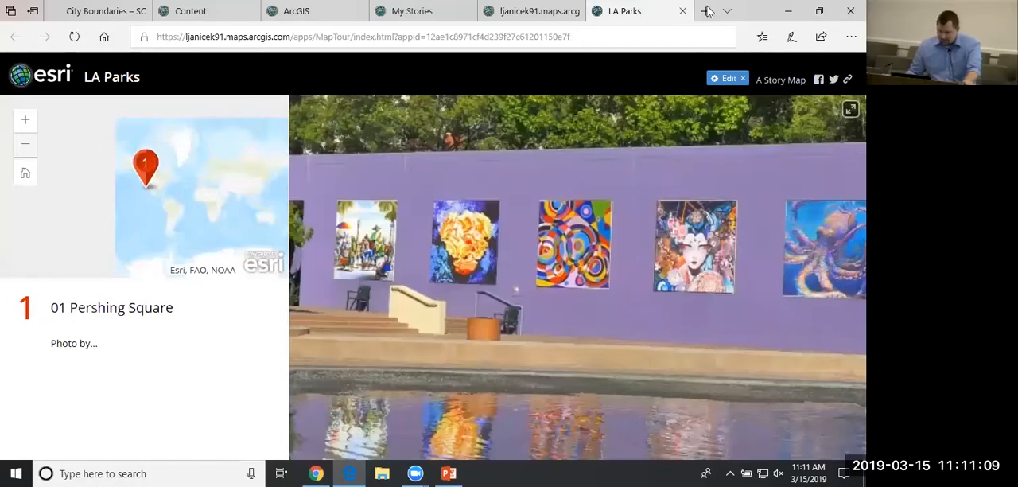
pyautogui.click(683, 12)
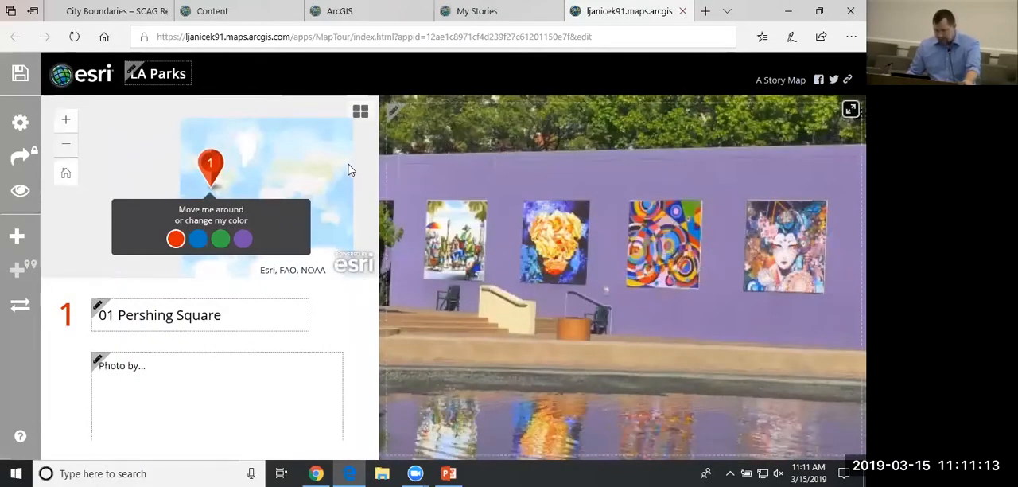
# Try the No logo and Custom logo options for the tour's header, and set it back to the Esri logo.
pyautogui.click(16, 122)
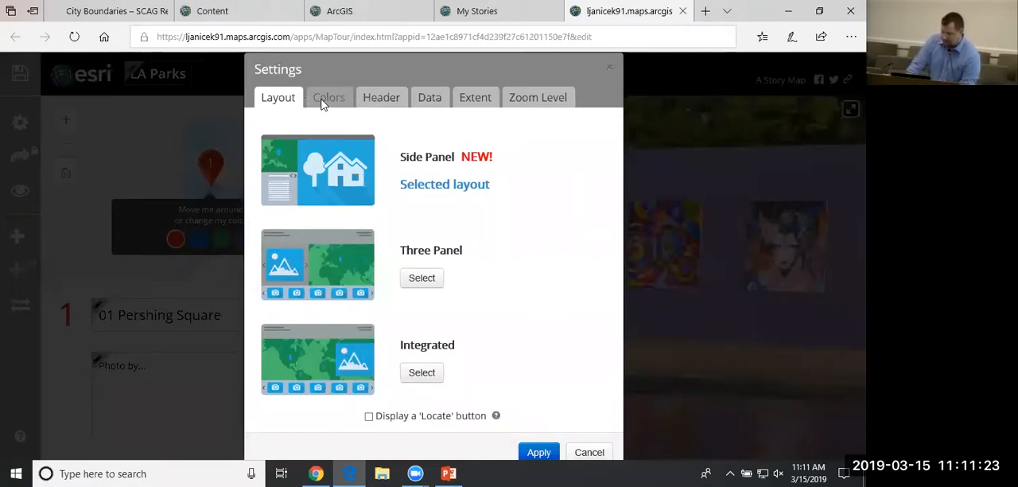
pyautogui.click(389, 106)
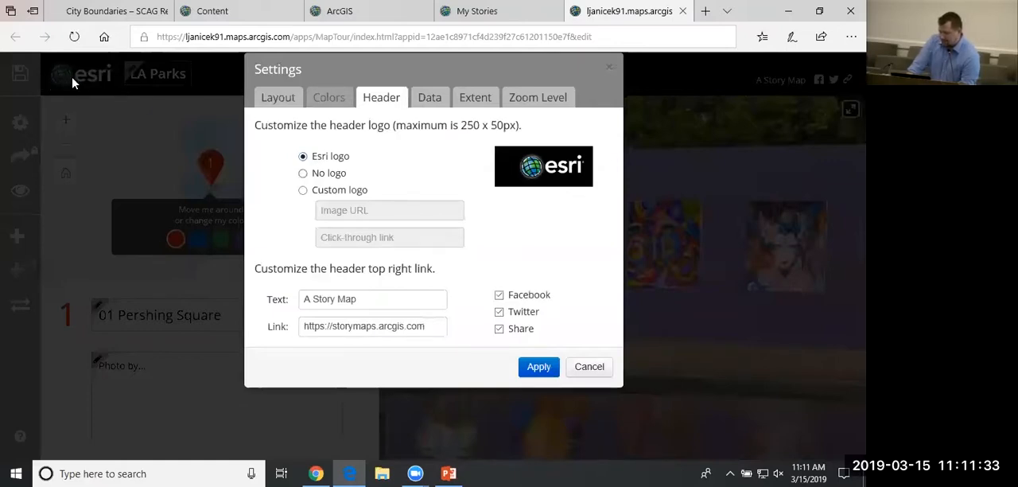
pyautogui.click(304, 173)
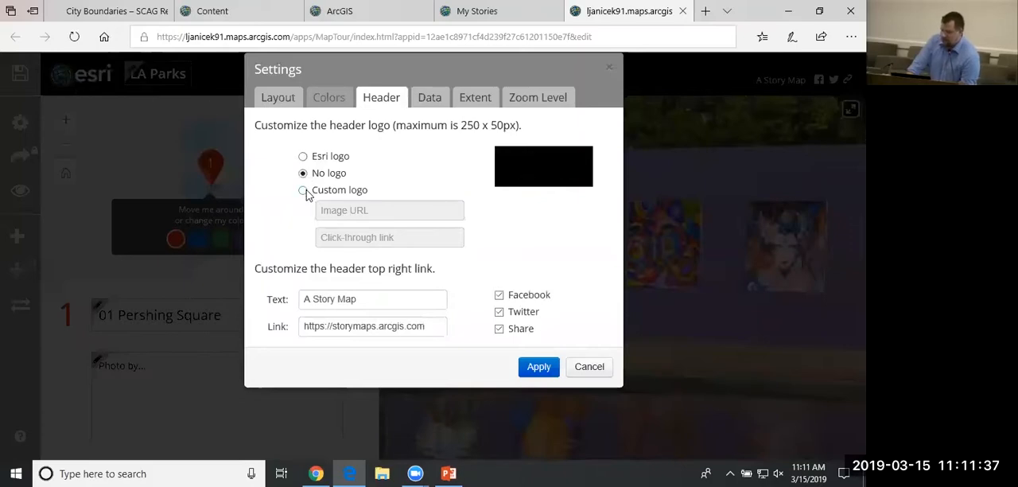
pyautogui.click(304, 191)
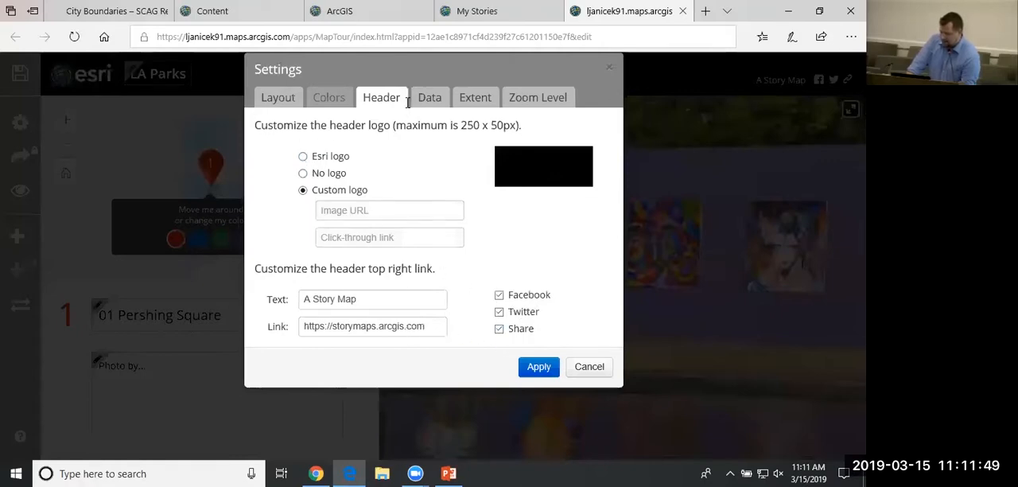
pyautogui.click(303, 157)
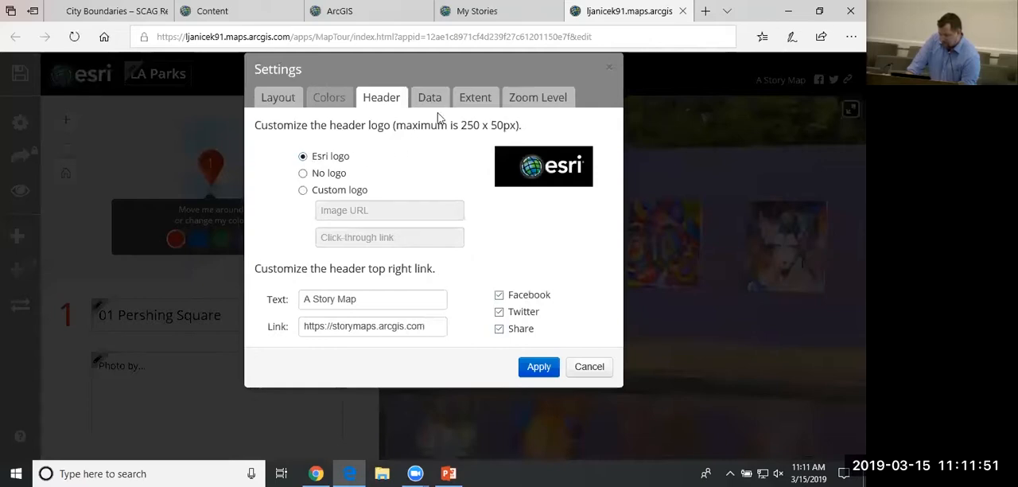
# Review the data fields assigned to the photo name, caption and color in the tour settings.
pyautogui.click(430, 103)
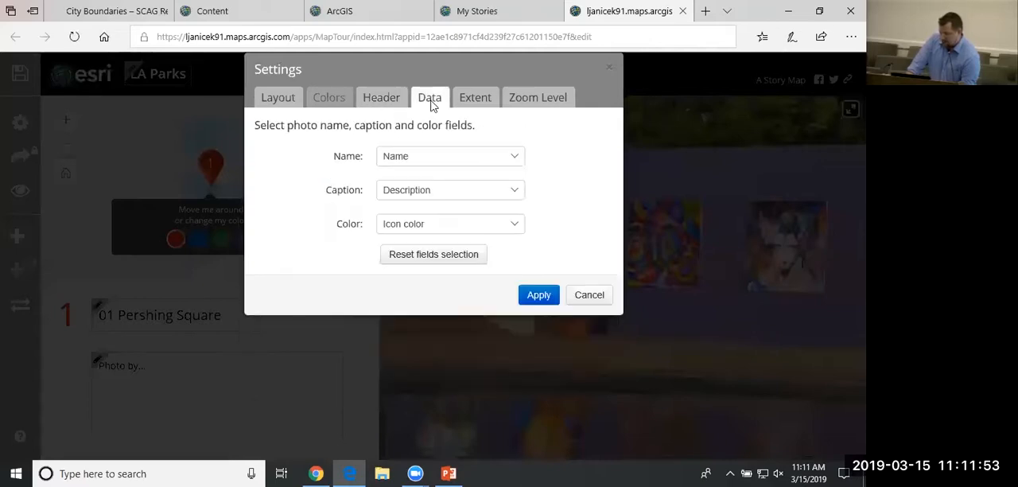
pyautogui.click(432, 156)
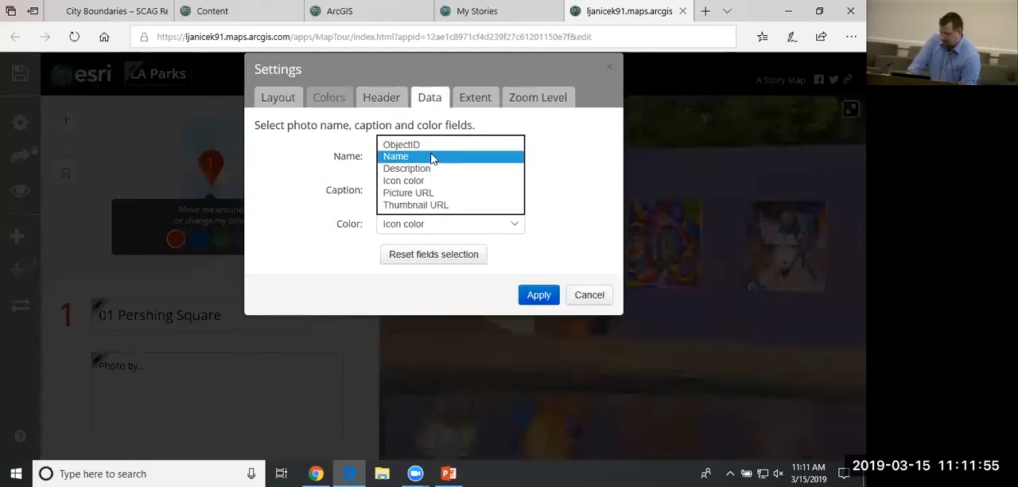
pyautogui.click(430, 157)
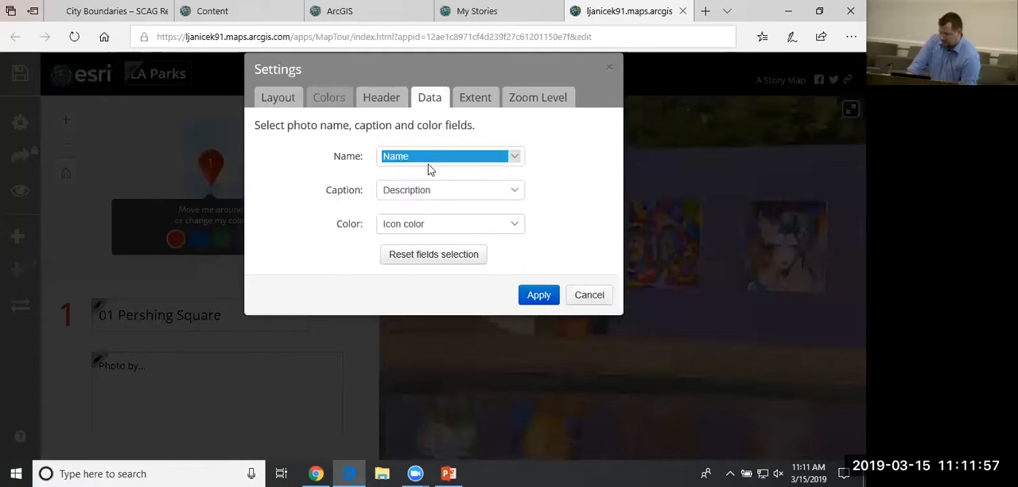
pyautogui.click(420, 191)
pyautogui.click(420, 191)
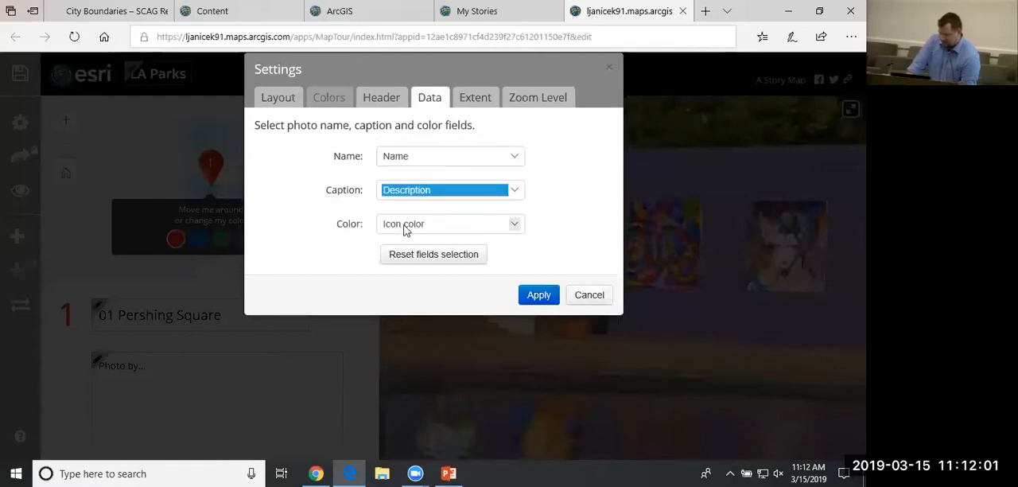
pyautogui.click(406, 229)
pyautogui.click(406, 223)
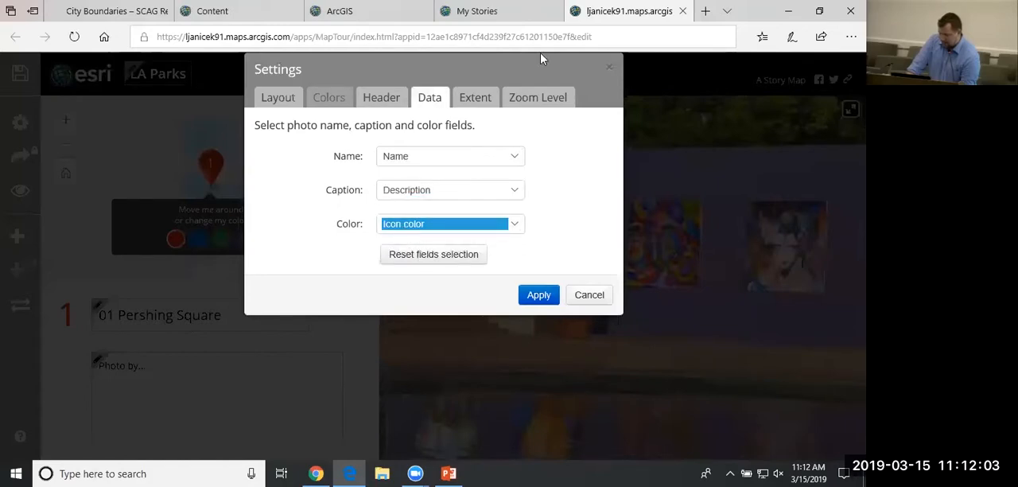
# Draw a new home extent around the Los Angeles area, from near Santa Barbara to beyond Riverside.
pyautogui.click(474, 106)
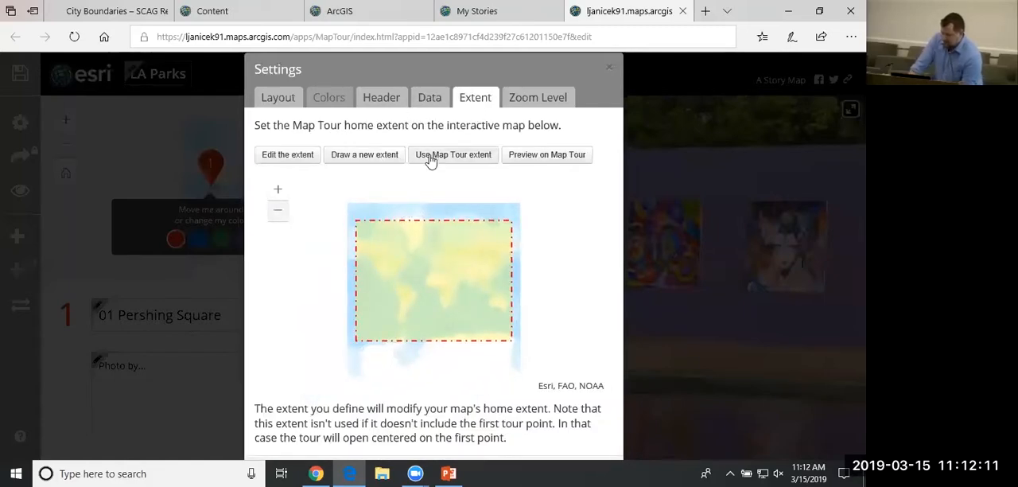
pyautogui.click(279, 191)
pyautogui.moveTo(386, 287); pyautogui.dragTo(502, 313)
pyautogui.scroll(2, 431, 298)
pyautogui.scroll(5, 431, 299)
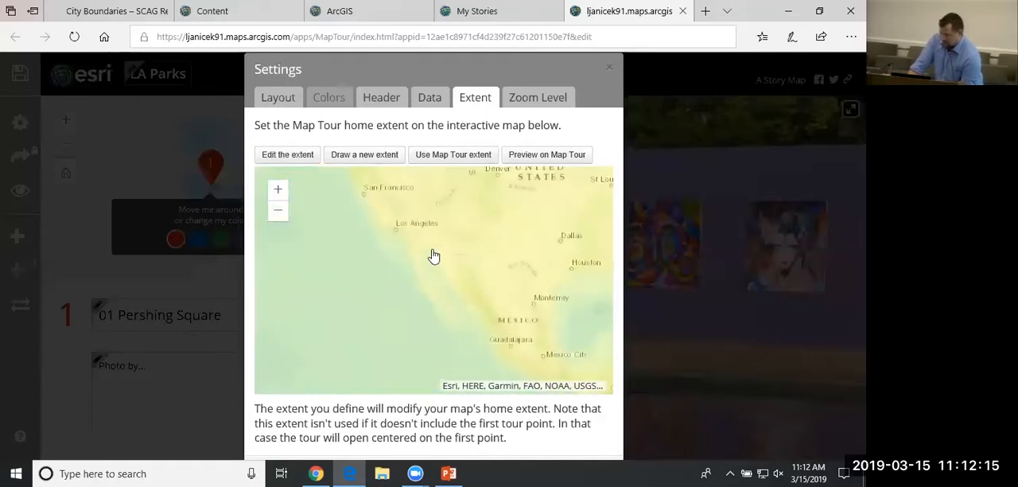
pyautogui.scroll(-3, 402, 221)
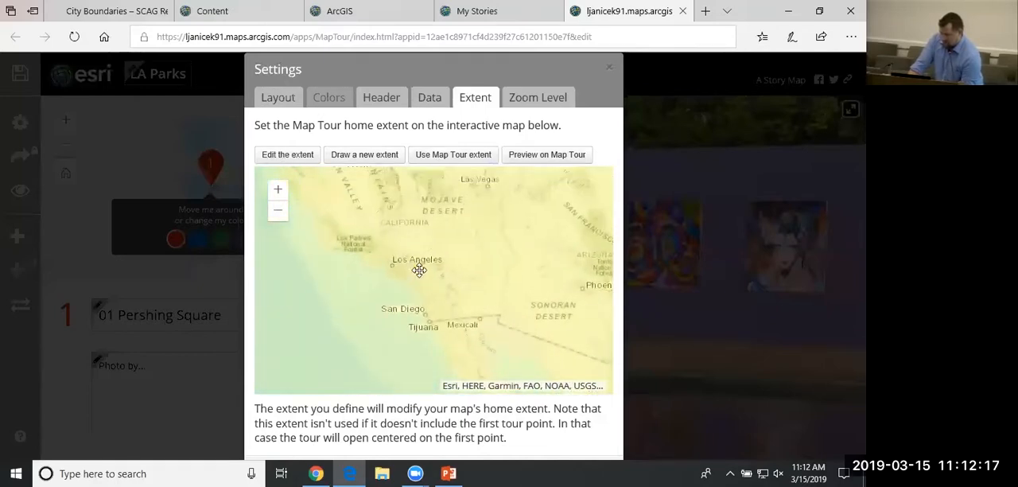
pyautogui.moveTo(405, 274); pyautogui.dragTo(411, 289)
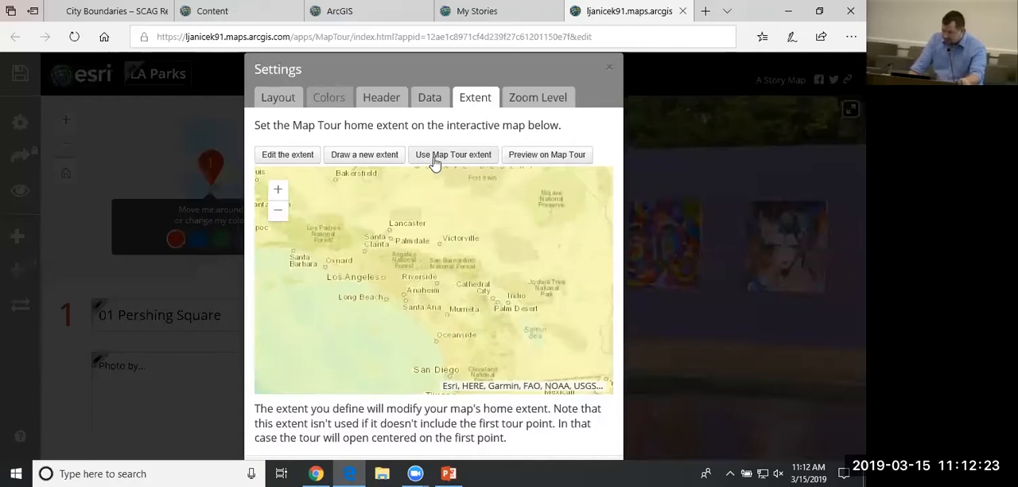
pyautogui.click(363, 156)
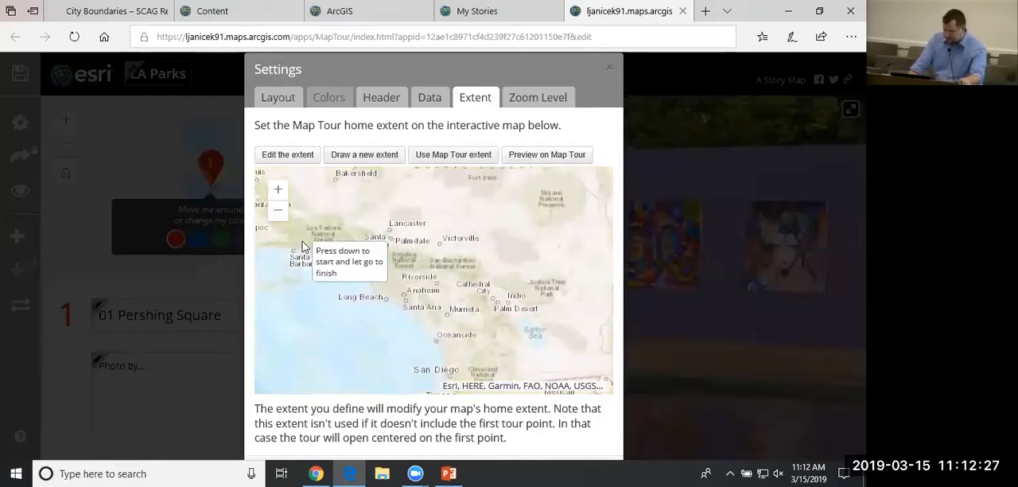
pyautogui.moveTo(302, 241); pyautogui.dragTo(455, 313)
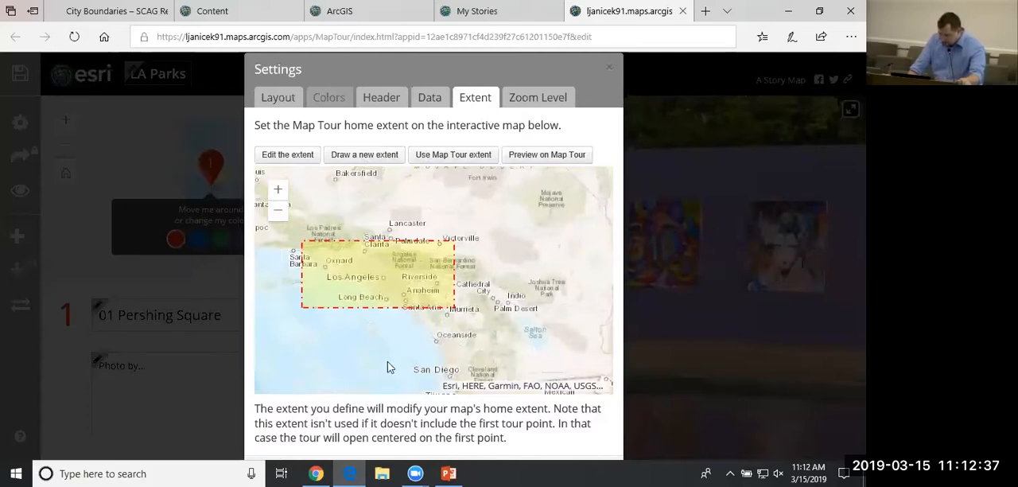
pyautogui.scroll(3, 442, 306)
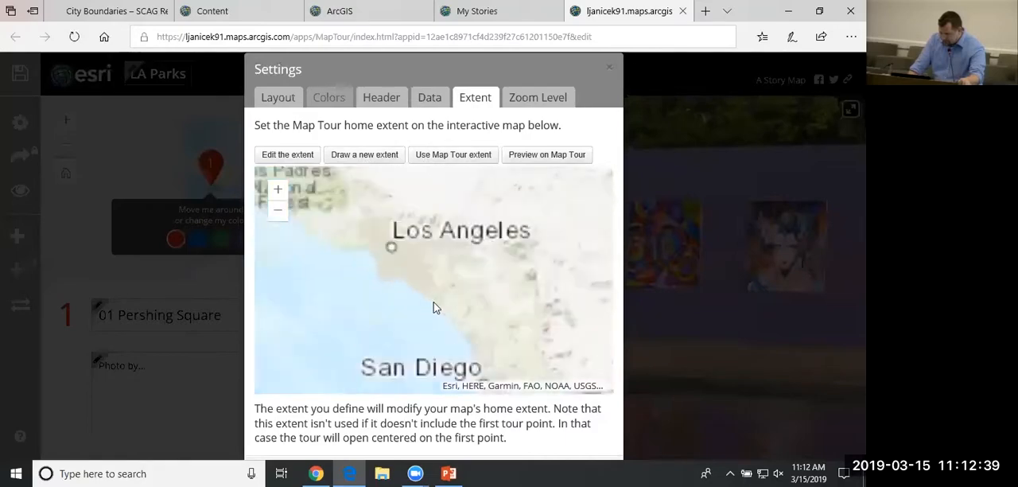
# Check the zoom level setting for the story points, keep it at None, and apply the tour settings.
pyautogui.click(538, 99)
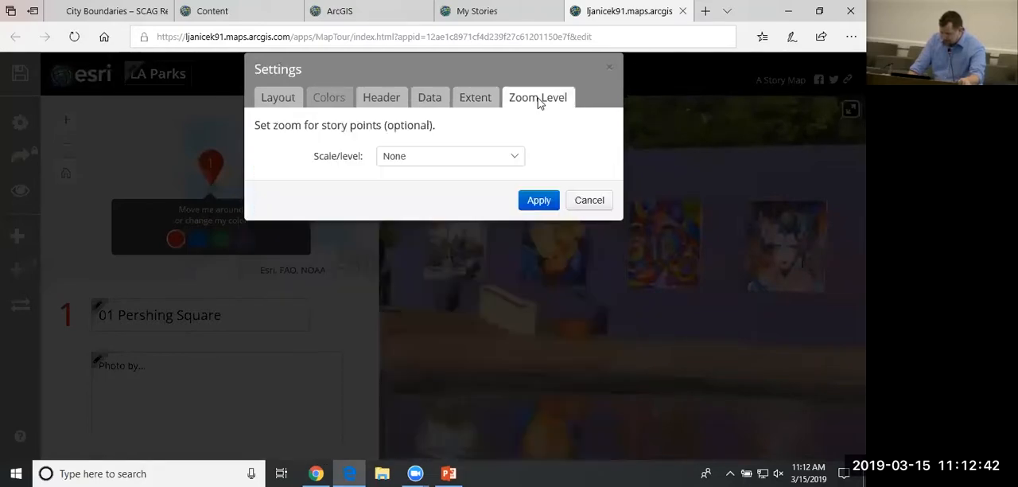
pyautogui.click(478, 97)
pyautogui.click(539, 101)
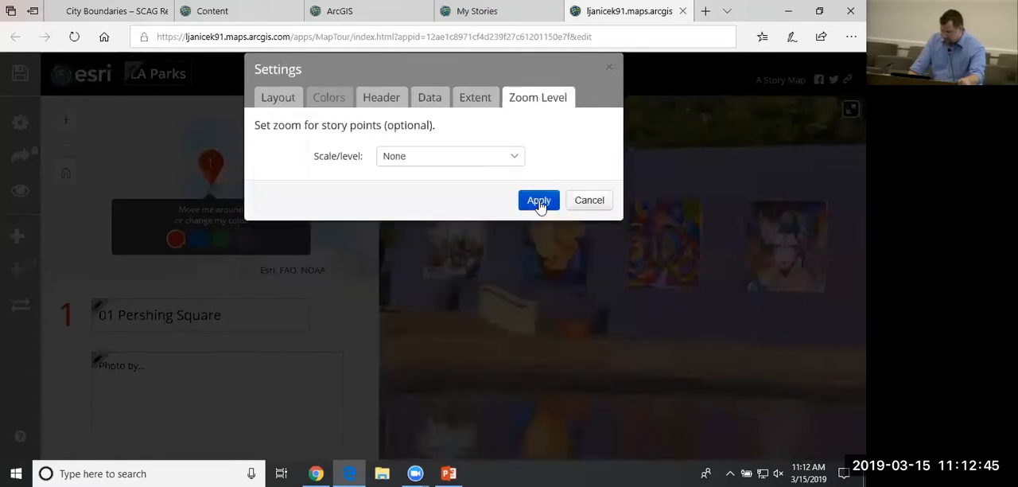
pyautogui.click(538, 200)
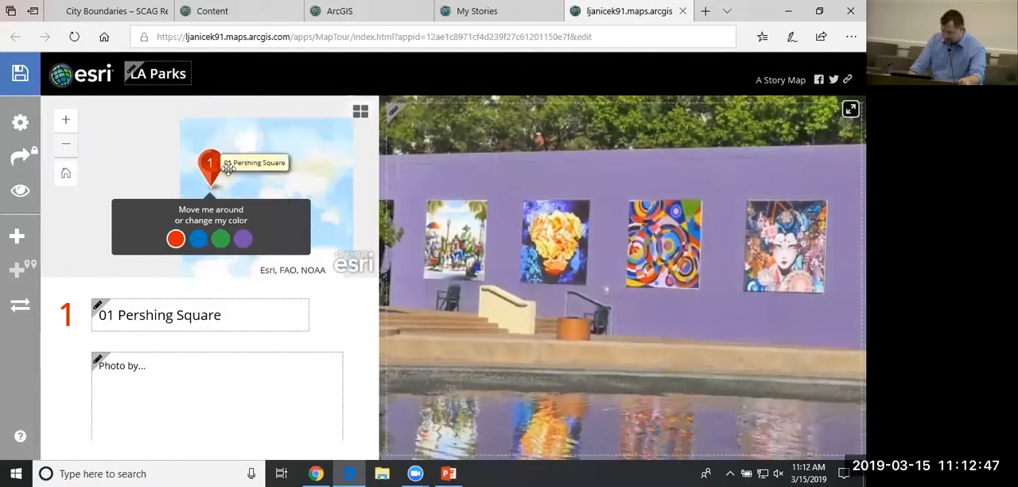
# Recheck the home extent in the tour settings and save the map tour.
pyautogui.click(18, 121)
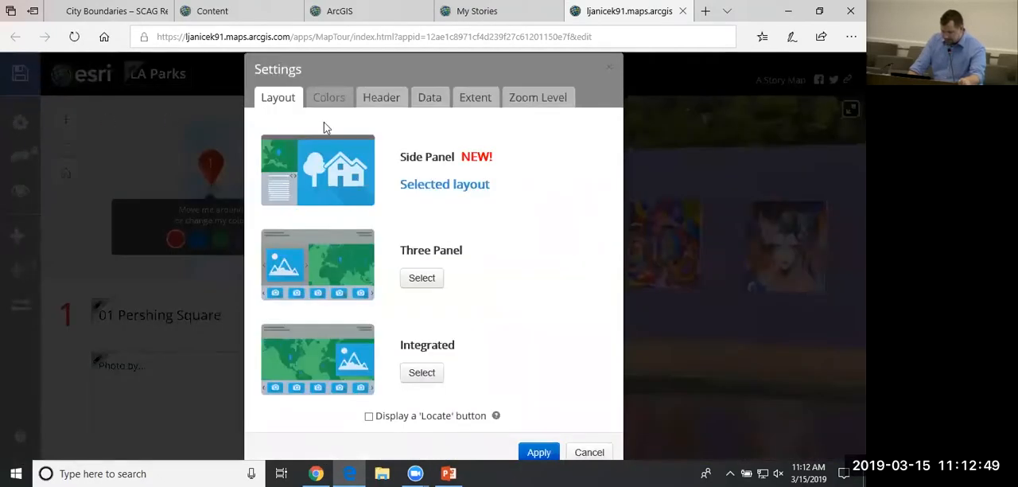
pyautogui.click(481, 99)
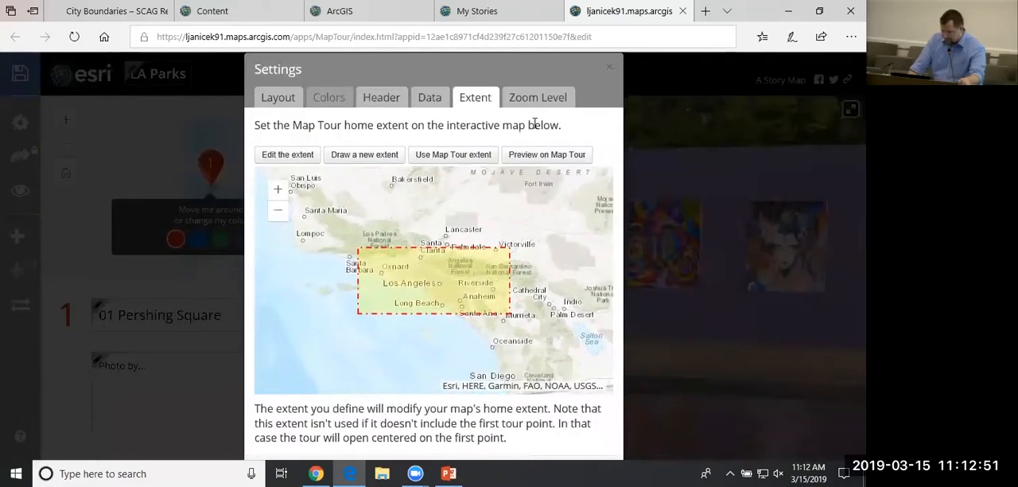
pyautogui.click(610, 65)
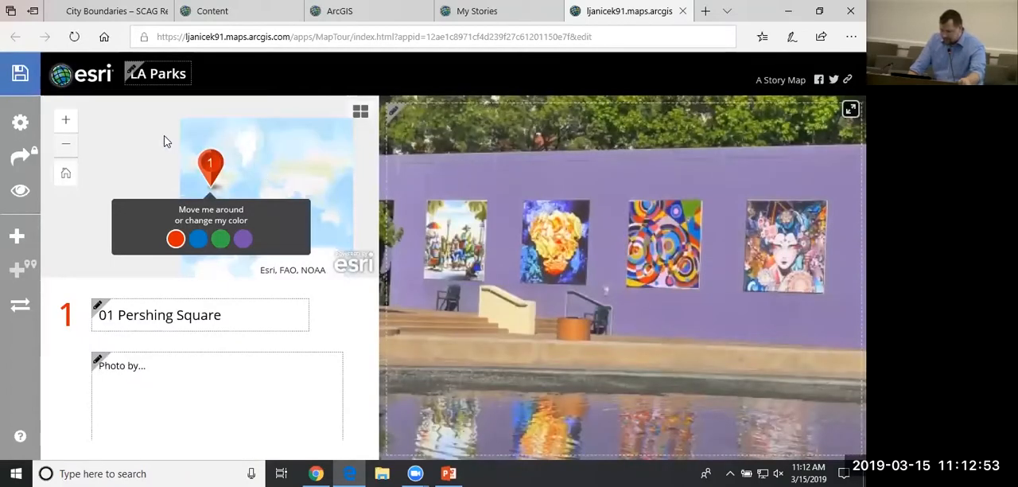
pyautogui.click(17, 76)
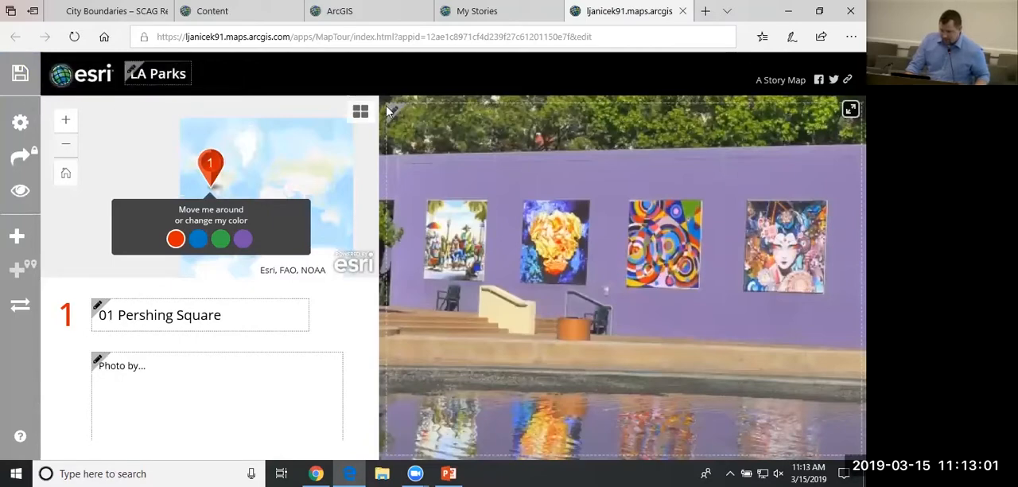
# Switch the tour's basemap to Topographic, frame the map on the Los Angeles region, and save the tour.
pyautogui.click(67, 126)
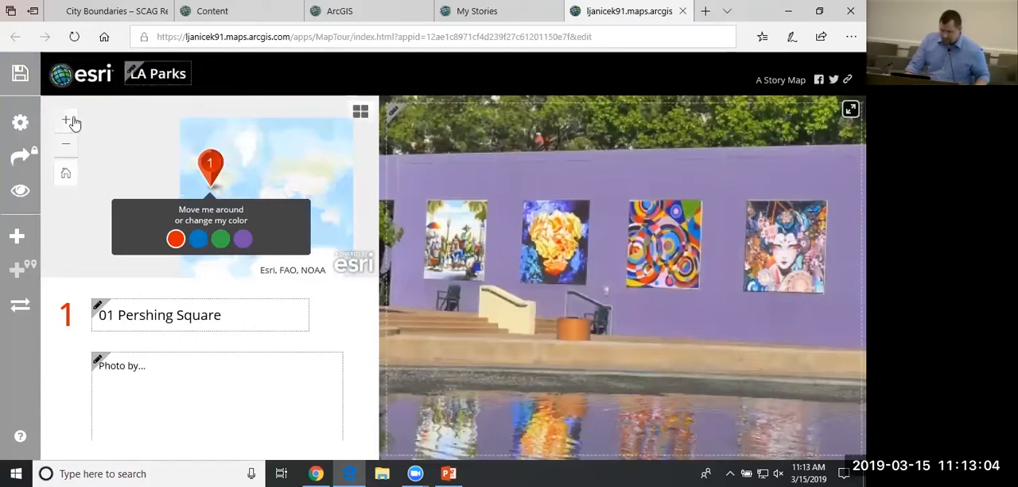
pyautogui.click(361, 116)
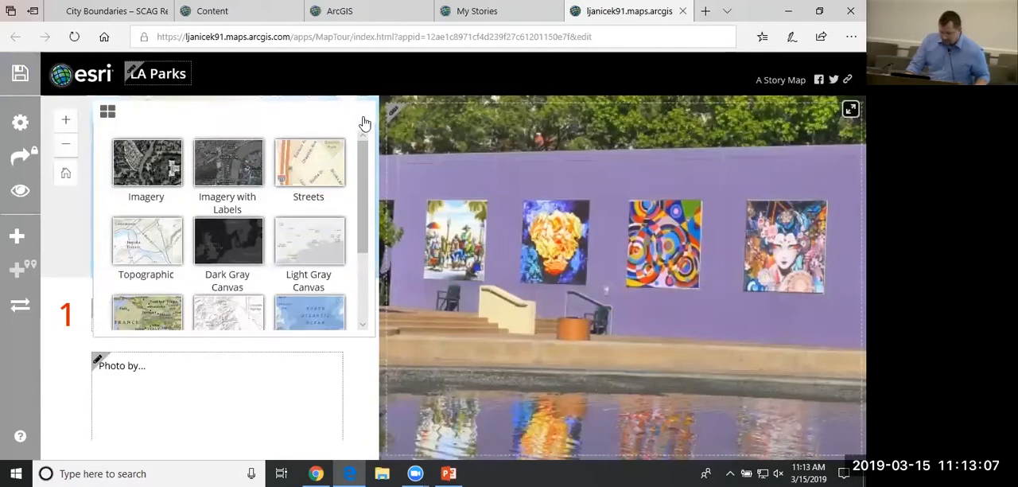
pyautogui.click(176, 254)
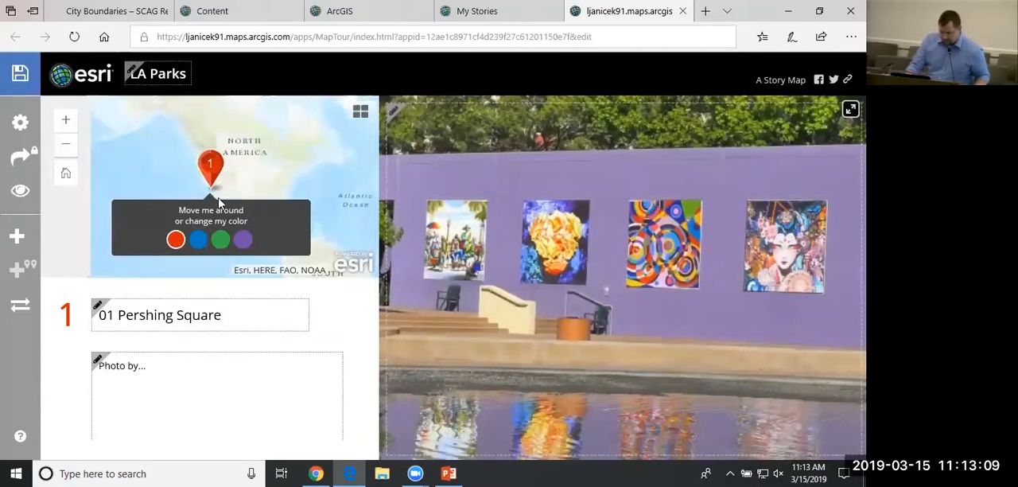
pyautogui.scroll(3, 209, 188)
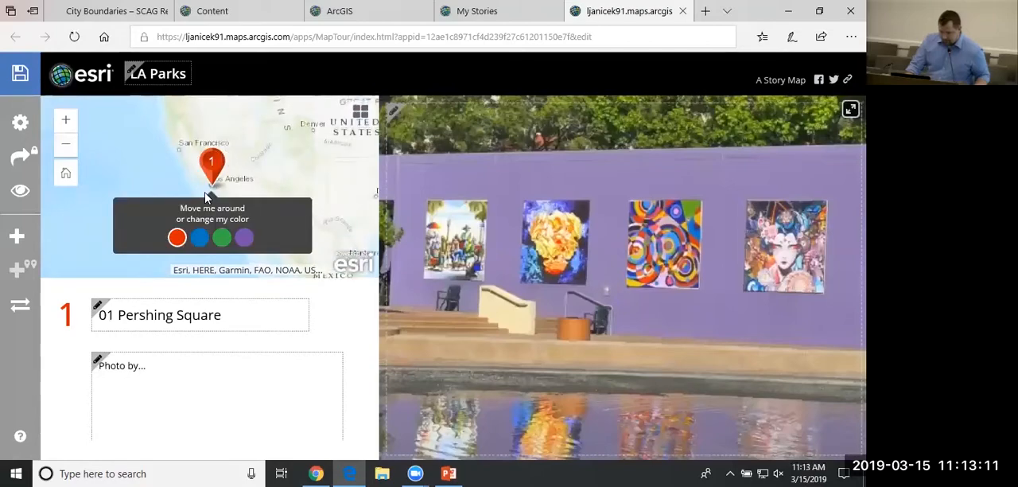
pyautogui.scroll(3, 206, 191)
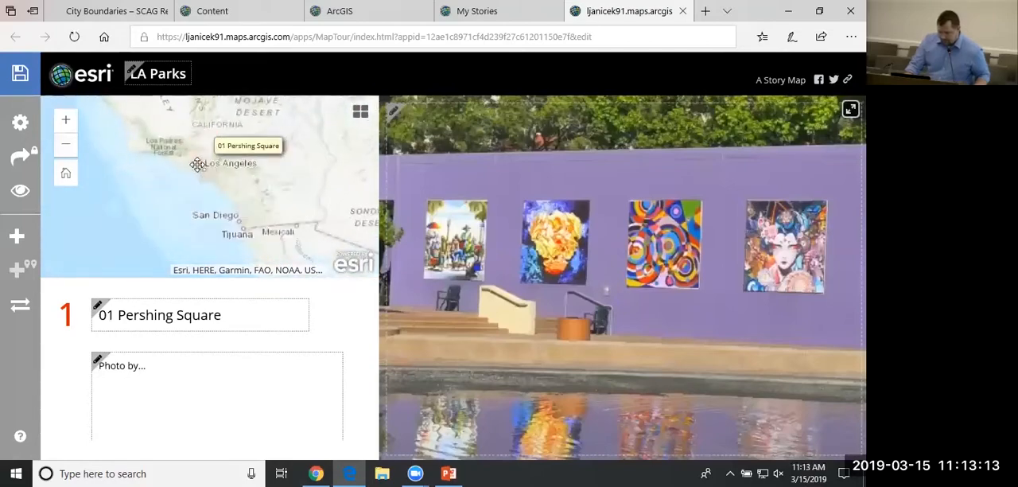
pyautogui.scroll(3, 197, 164)
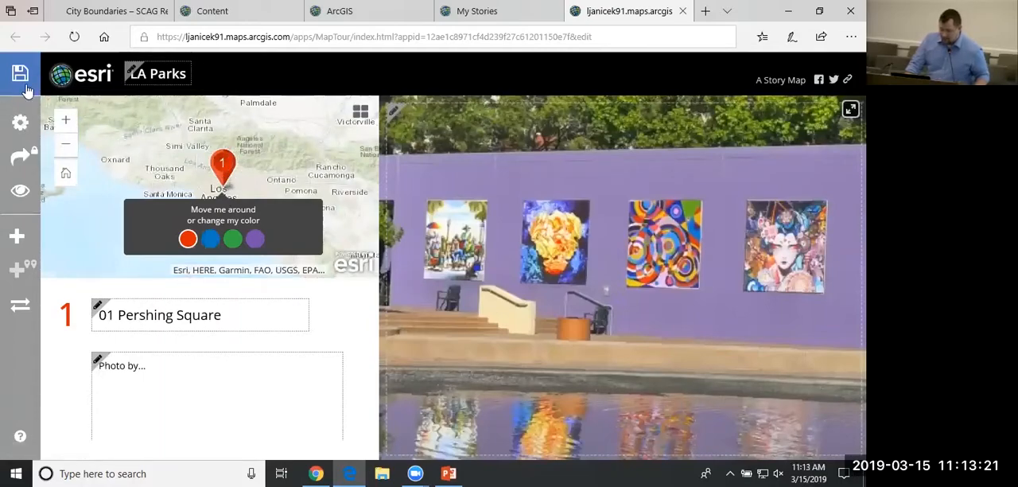
pyautogui.click(22, 84)
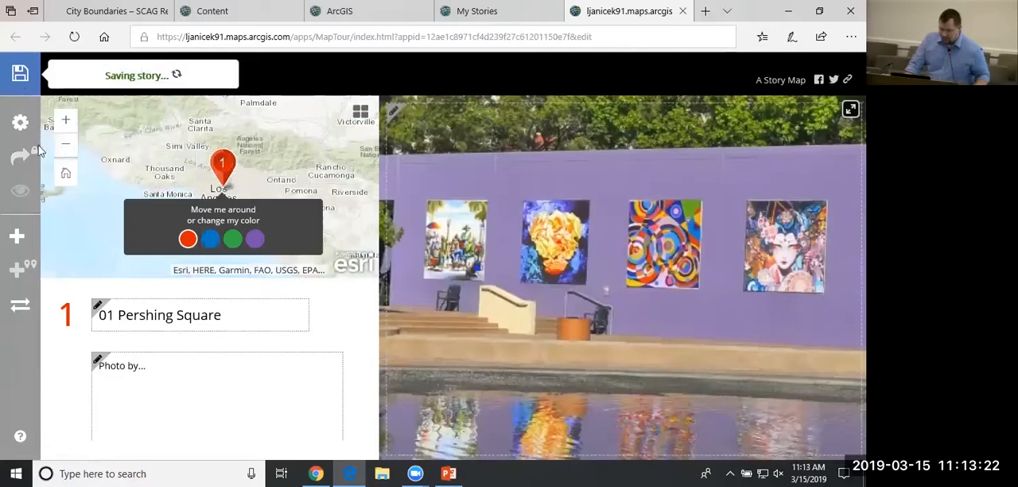
# Preview the LA Parks map tour as viewers see it and return to the builder.
pyautogui.click(20, 195)
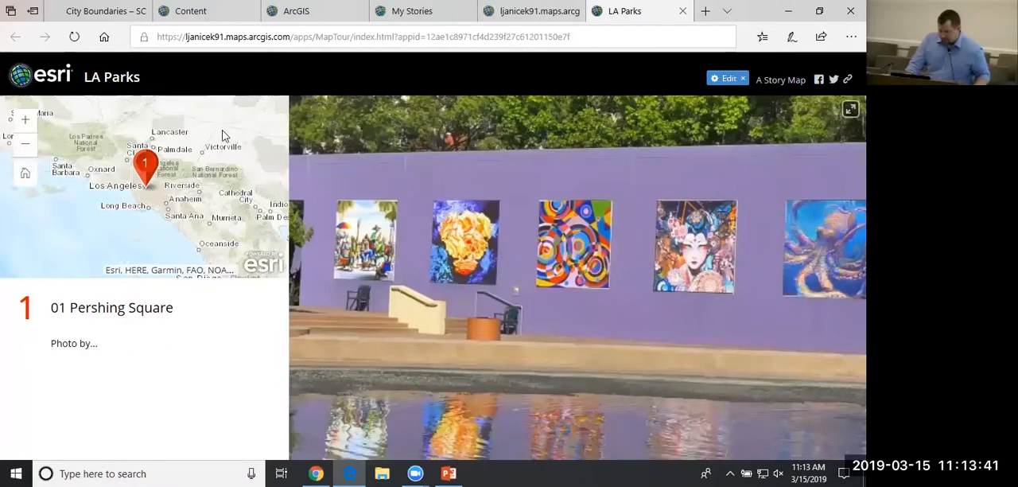
pyautogui.click(683, 11)
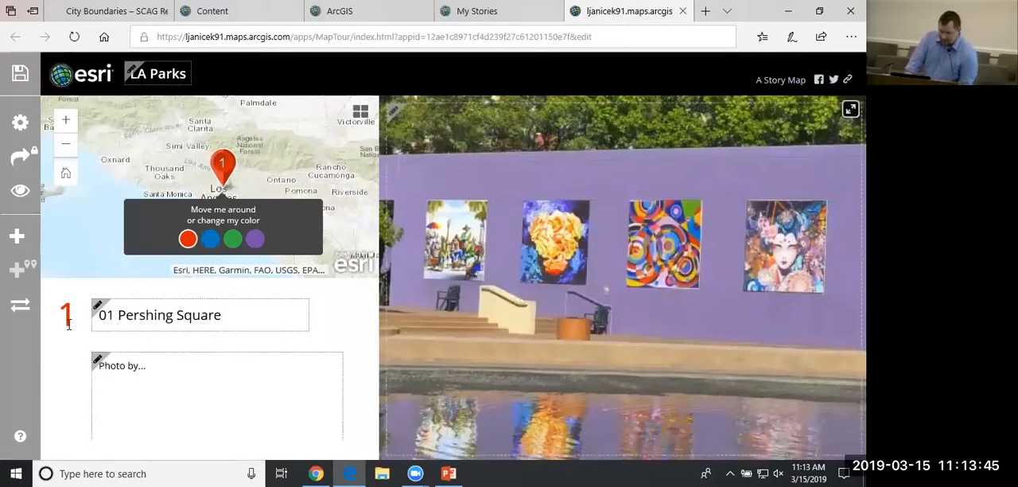
# Start a new tour point with the picture 03_Grand Park from the Images folder of SCAG_StoryMap Tutorial on the Desktop.
pyautogui.click(21, 240)
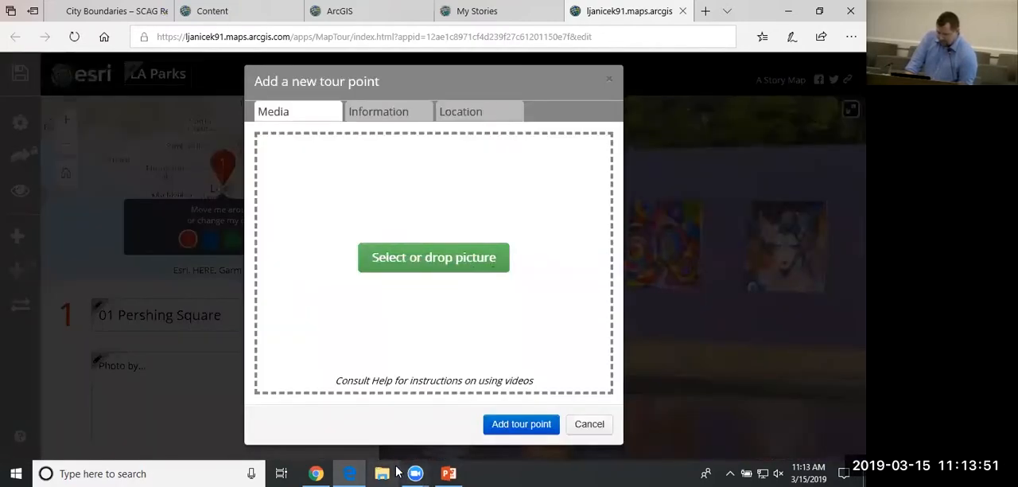
pyautogui.click(382, 474)
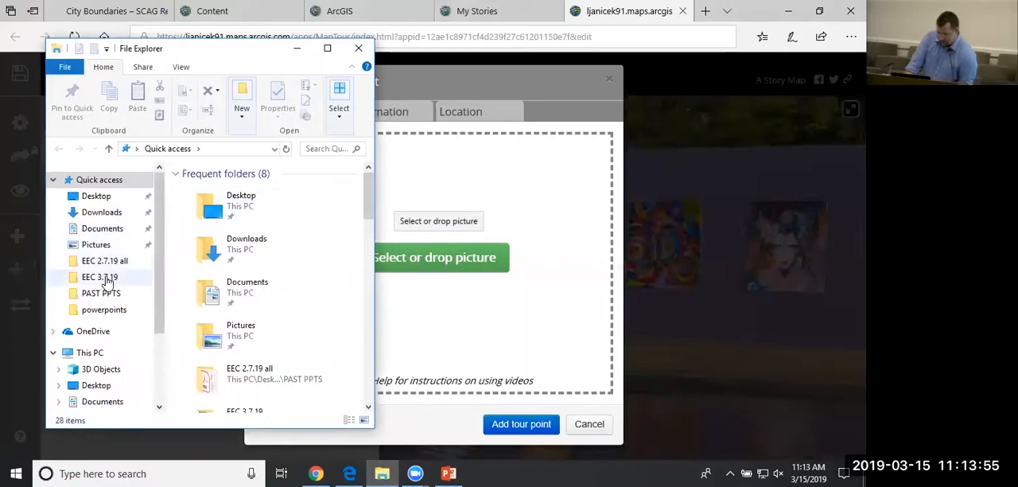
pyautogui.scroll(-1, 156, 274)
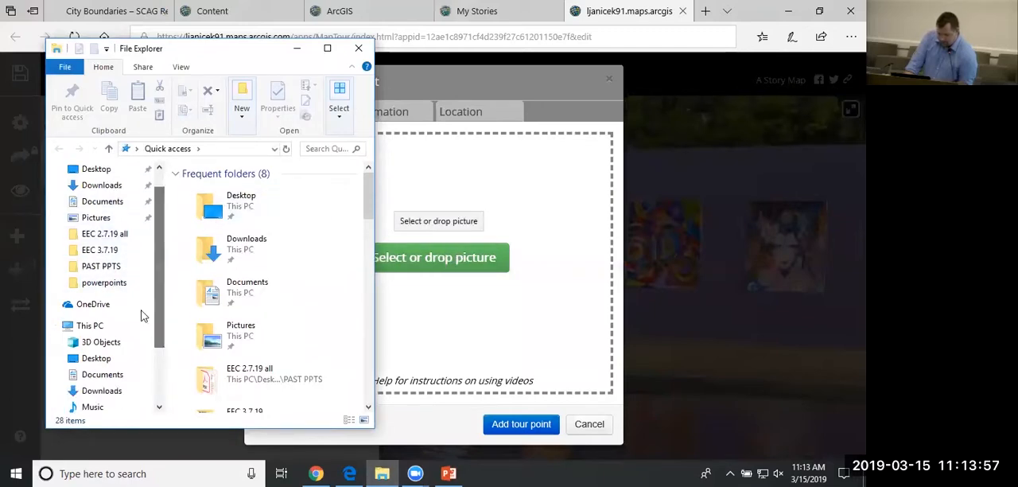
pyautogui.click(96, 358)
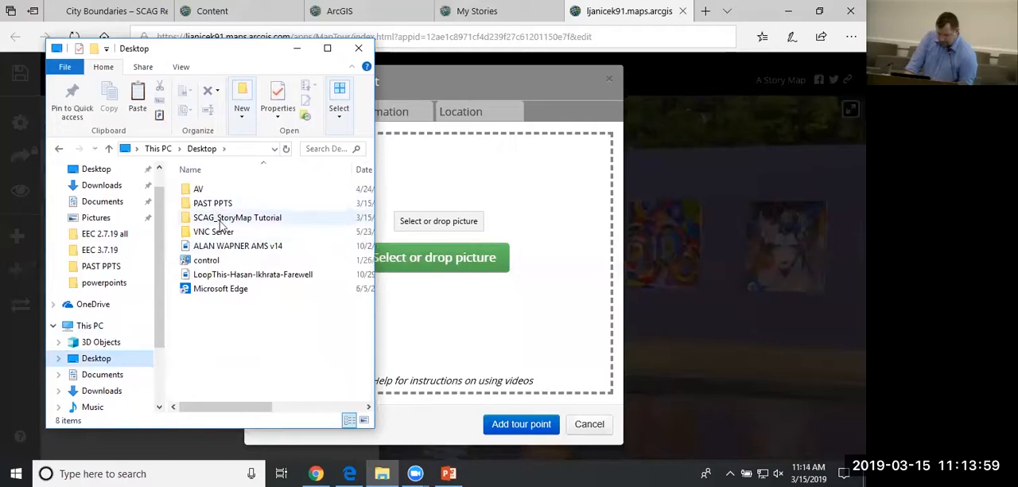
pyautogui.doubleClick(216, 219)
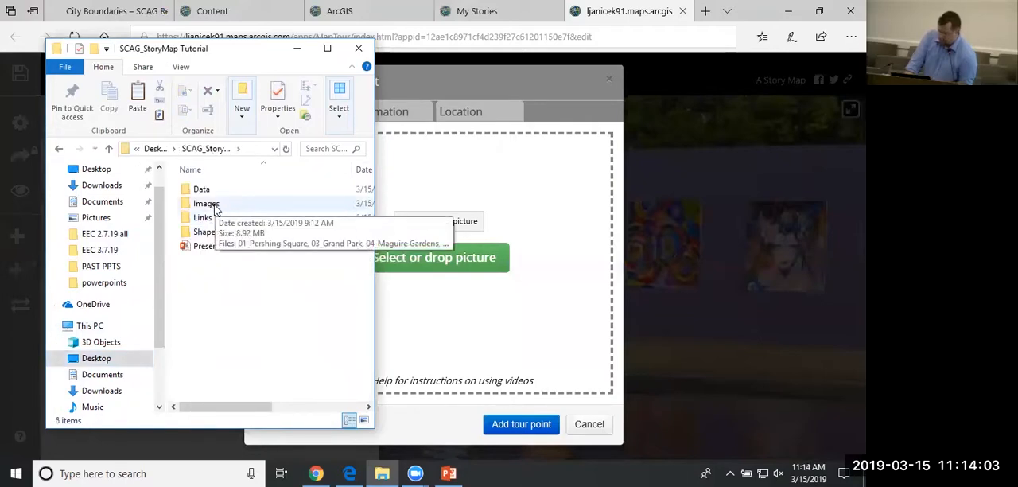
pyautogui.doubleClick(213, 205)
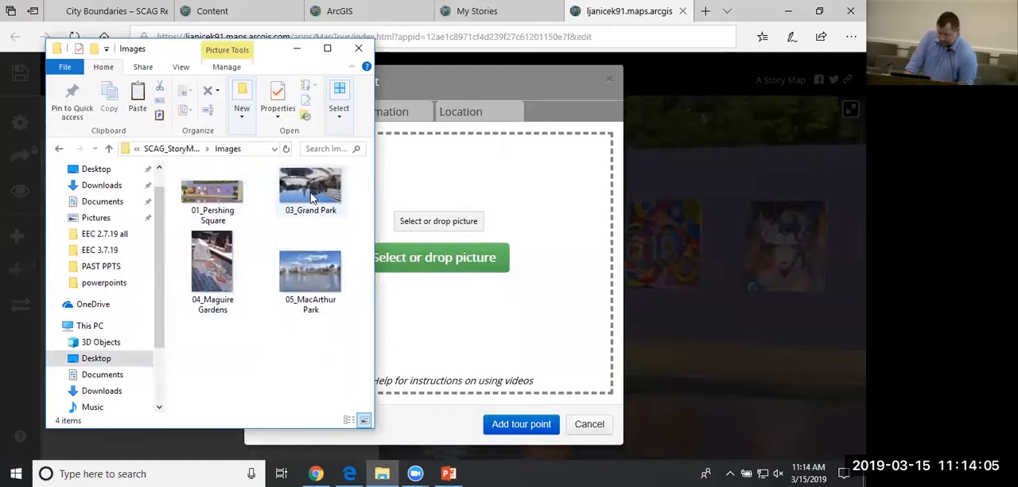
pyautogui.moveTo(313, 200); pyautogui.dragTo(503, 224)
pyautogui.moveTo(503, 225); pyautogui.dragTo(503, 226)
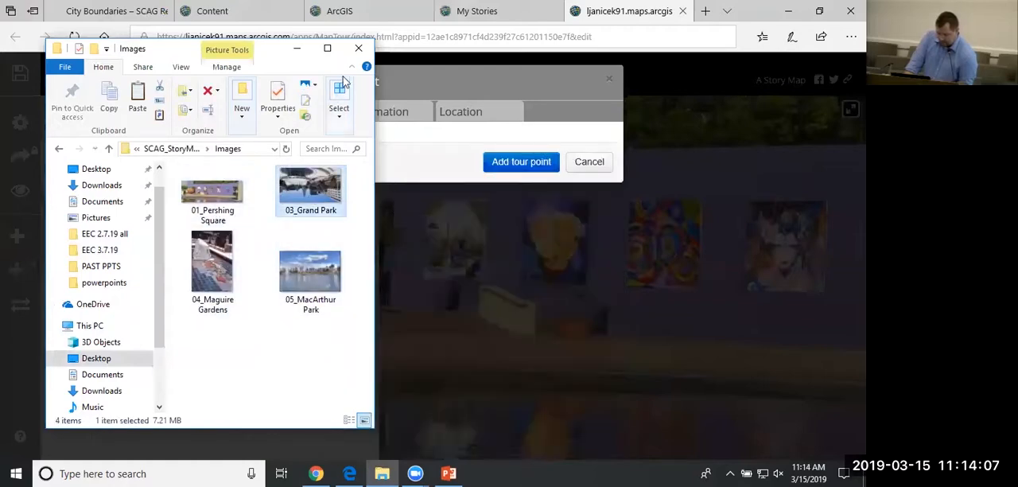
pyautogui.click(296, 49)
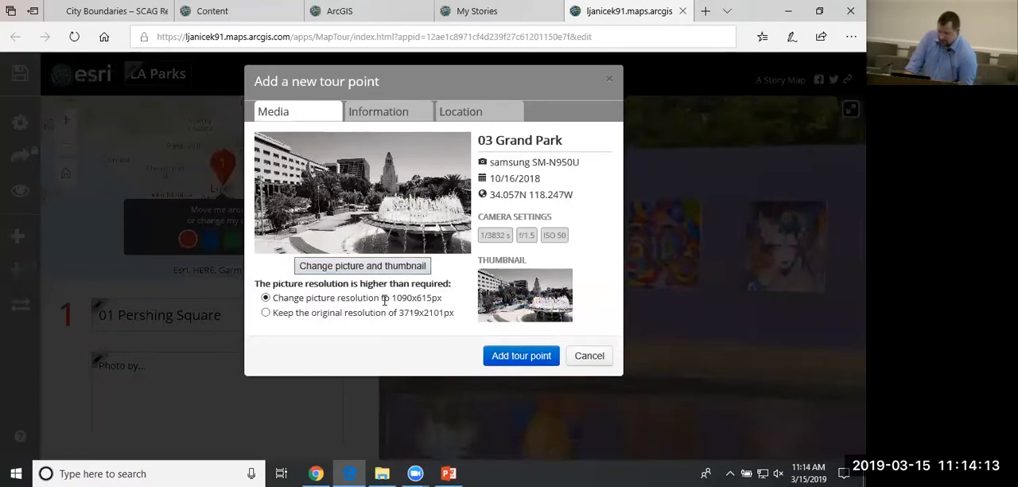
# Enter "Source" as the caption of the Grand Park tour point.
pyautogui.click(374, 115)
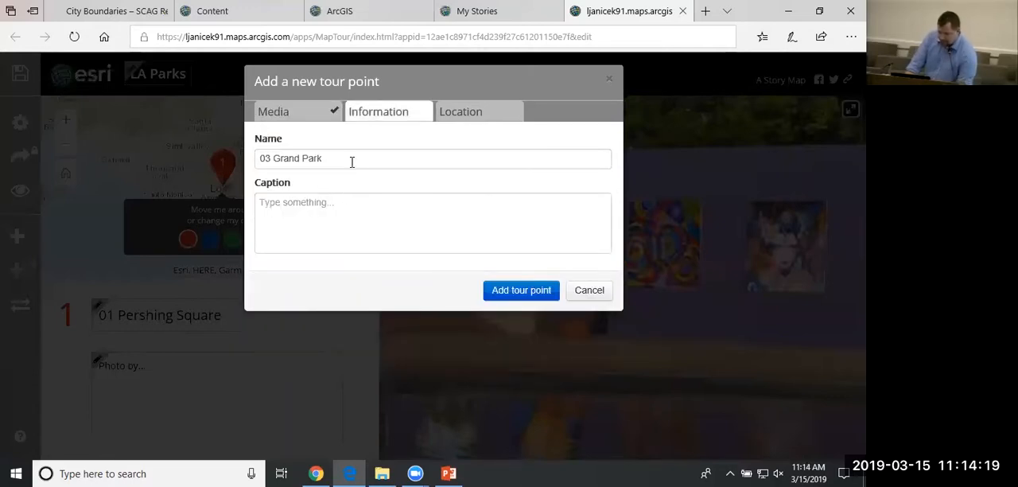
pyautogui.click(332, 211)
pyautogui.write('S')
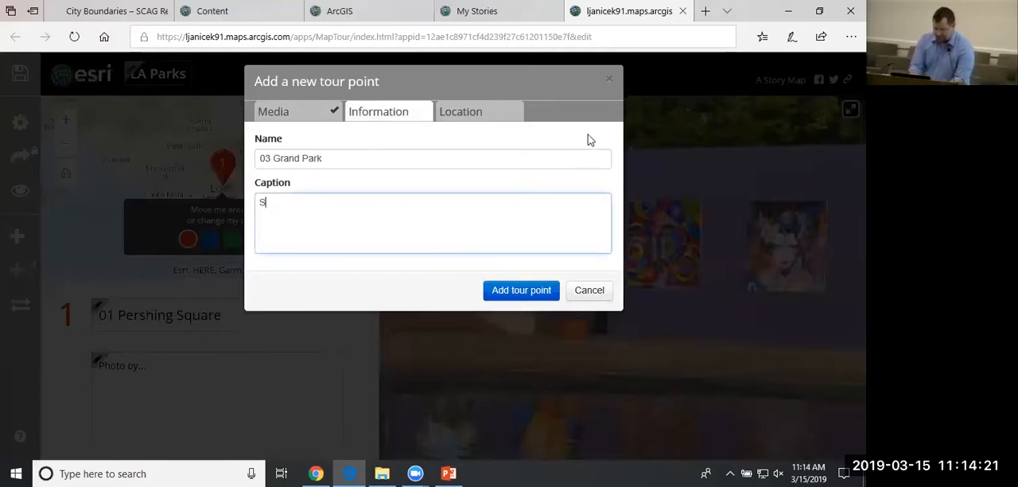
pyautogui.write('ource')
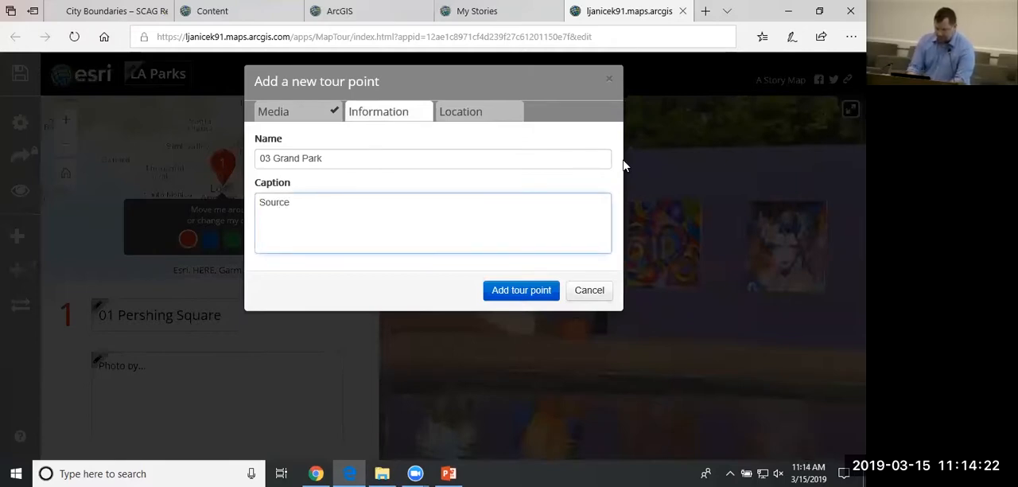
# Move the Grand Park pin southeast into the park, at about latitude 34.056 and longitude -118.246, and add the tour point.
pyautogui.click(460, 116)
pyautogui.scroll(3, 437, 274)
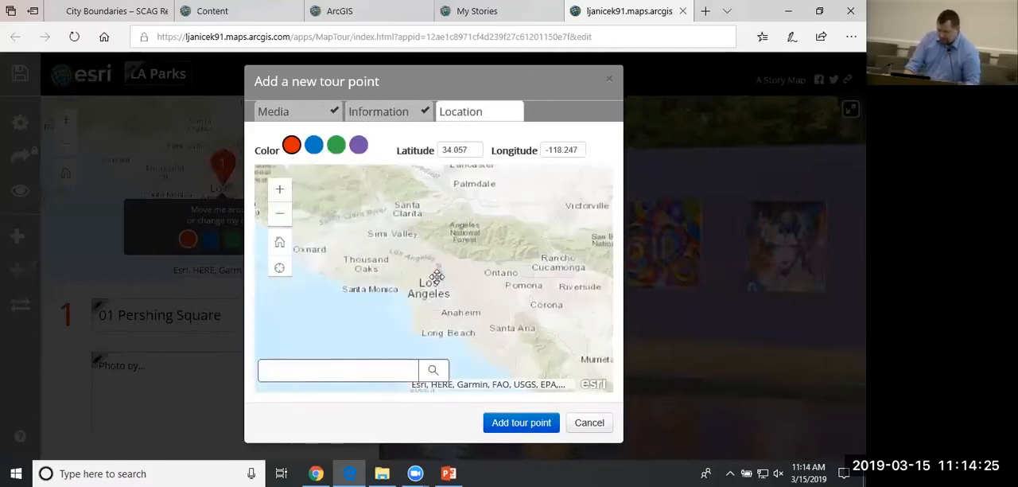
pyautogui.scroll(3, 442, 282)
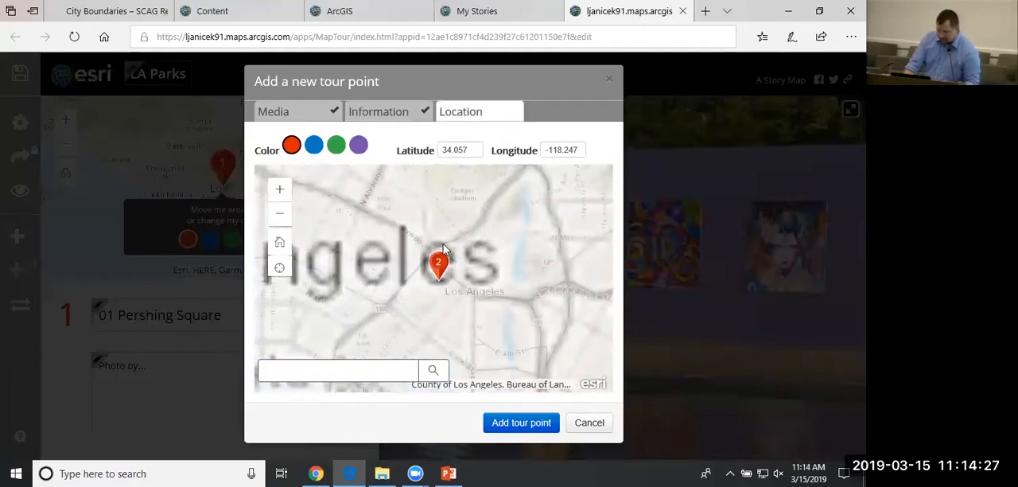
pyautogui.scroll(2, 444, 283)
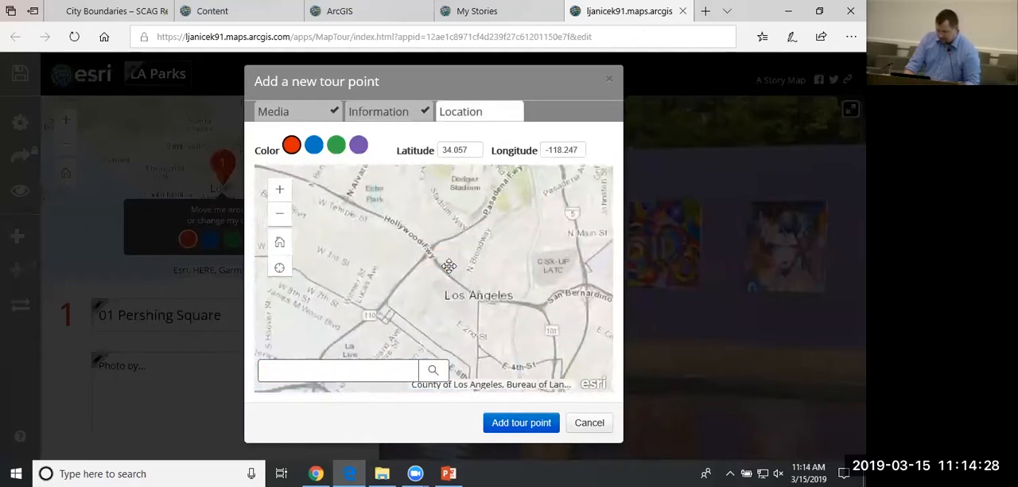
pyautogui.click(387, 368)
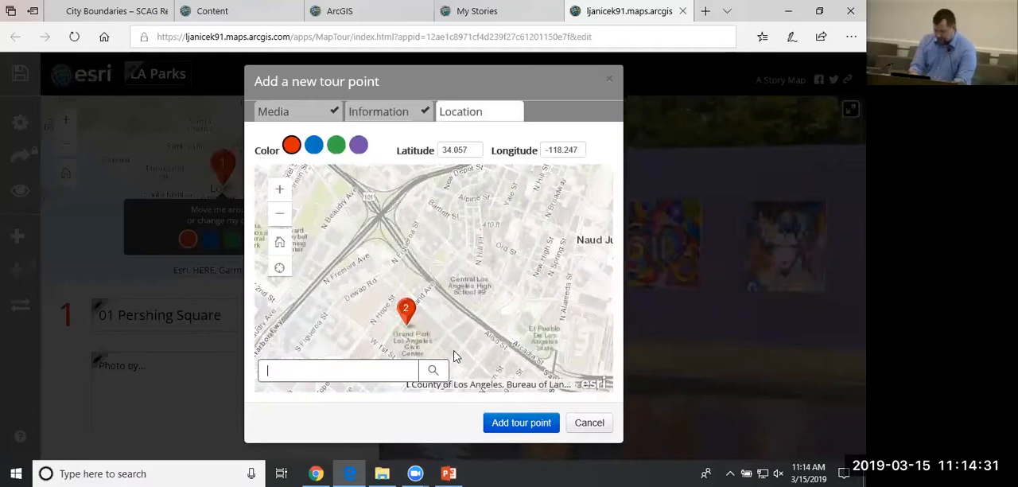
pyautogui.scroll(2, 422, 350)
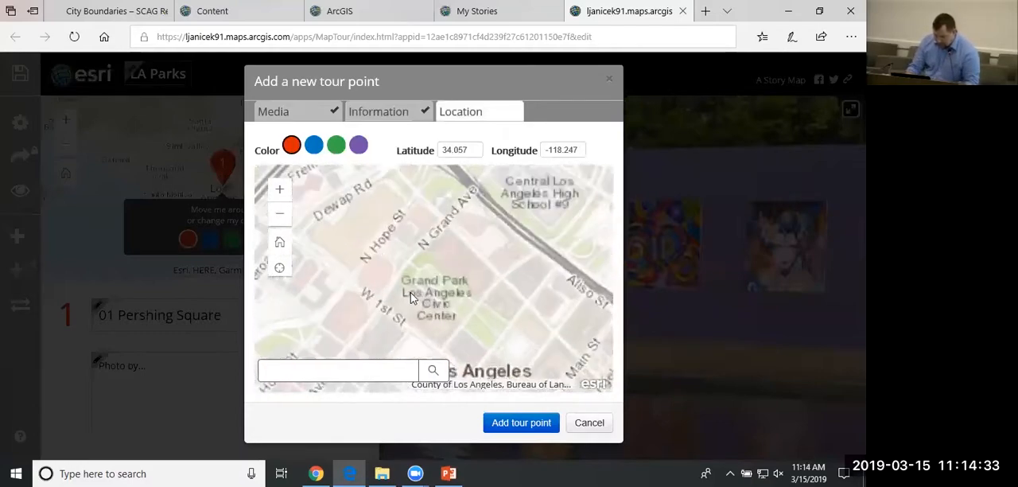
pyautogui.scroll(-2, 438, 279)
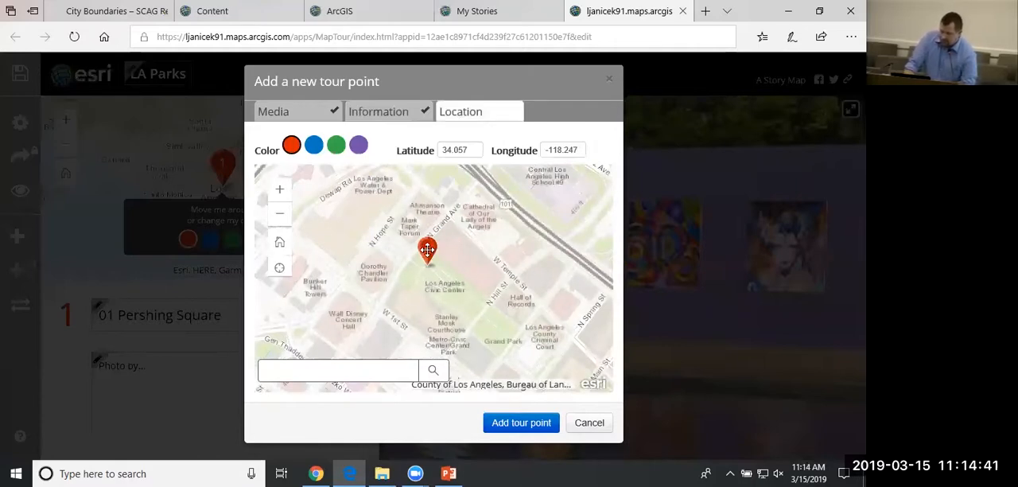
pyautogui.moveTo(428, 251)
pyautogui.mouseDown()
pyautogui.moveTo(459, 287)
pyautogui.moveTo(497, 291)
pyautogui.moveTo(450, 296)
pyautogui.mouseUp()
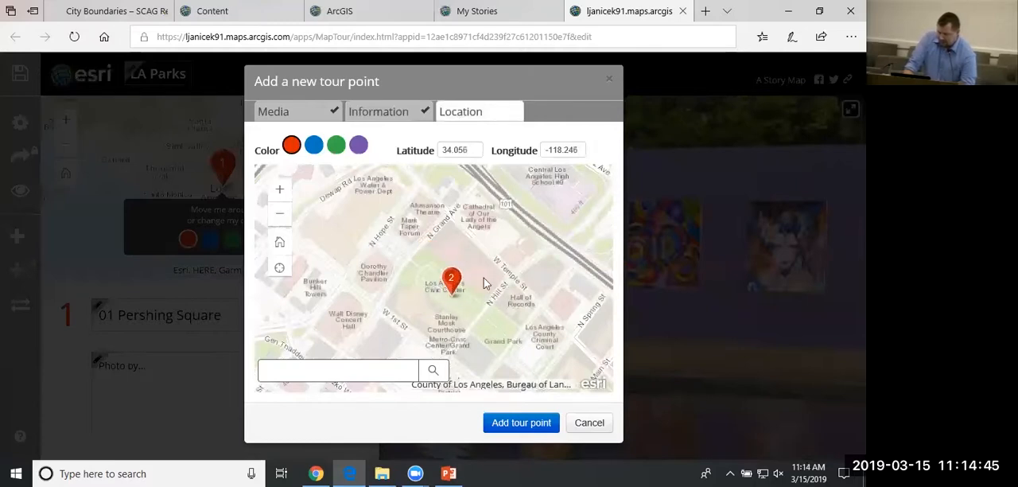
pyautogui.click(534, 429)
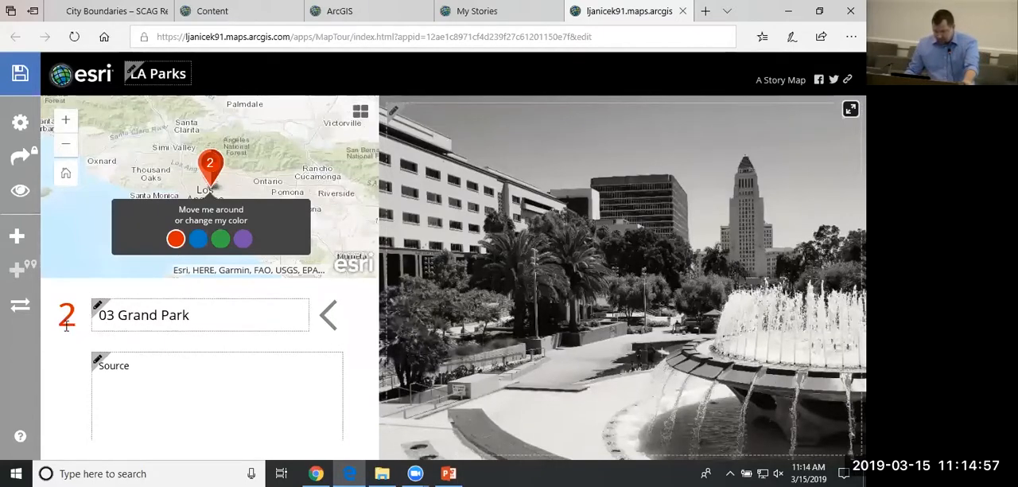
# Page back and forth between the Pershing Square and Grand Park tour points to check their order.
pyautogui.click(330, 324)
pyautogui.click(362, 322)
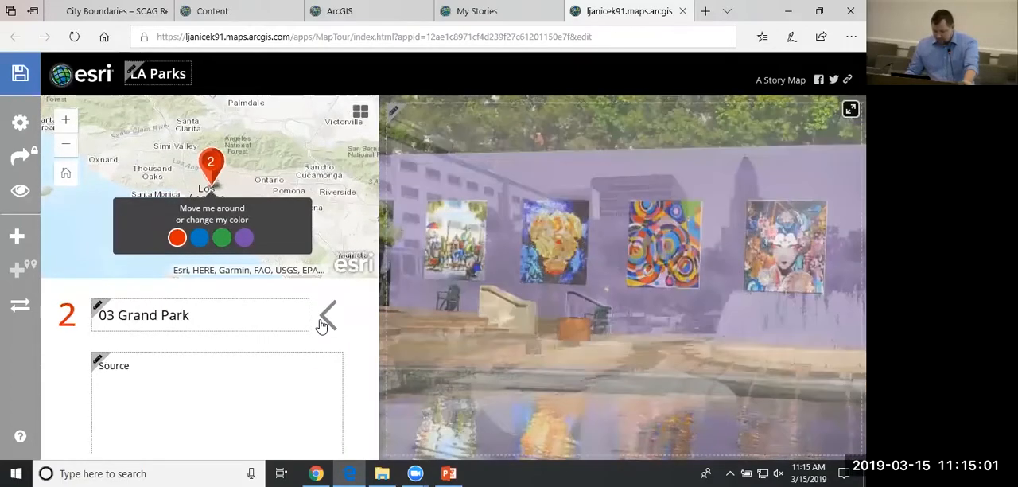
pyautogui.click(334, 322)
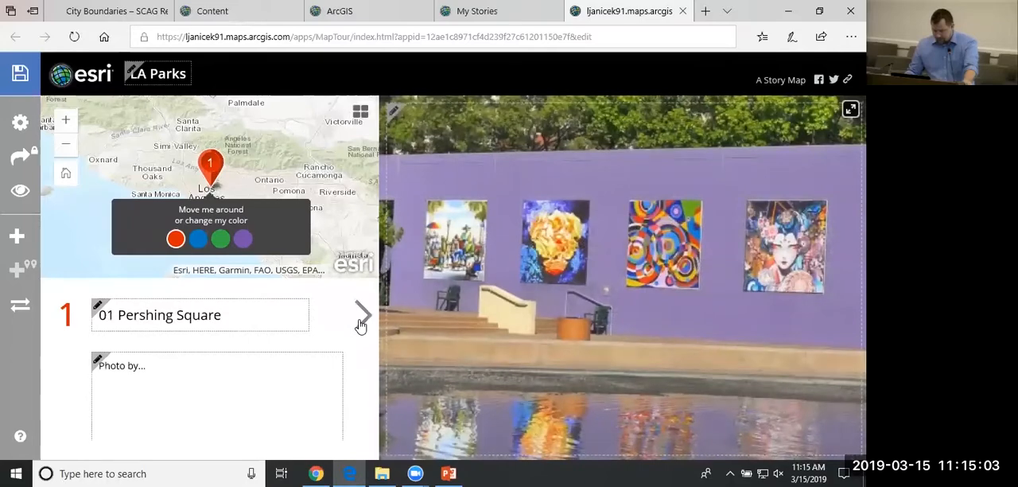
pyautogui.click(362, 322)
# Start another tour point with the picture 04_Maguire Gardens from the Images folder.
pyautogui.click(20, 235)
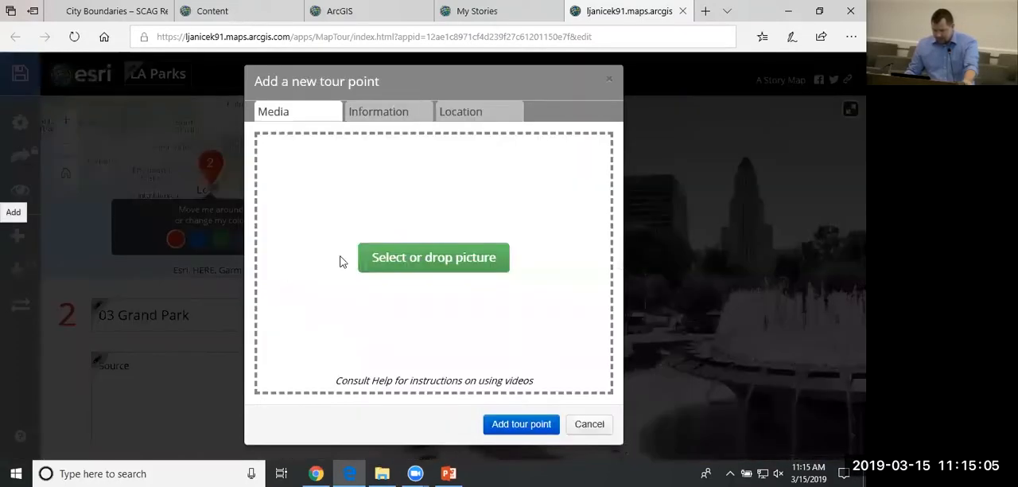
pyautogui.click(382, 473)
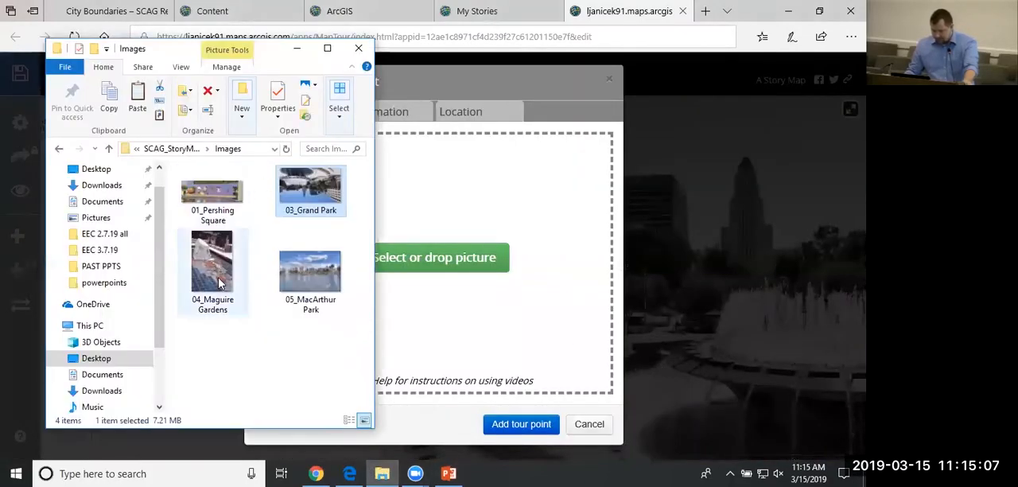
pyautogui.moveTo(213, 276); pyautogui.dragTo(422, 266)
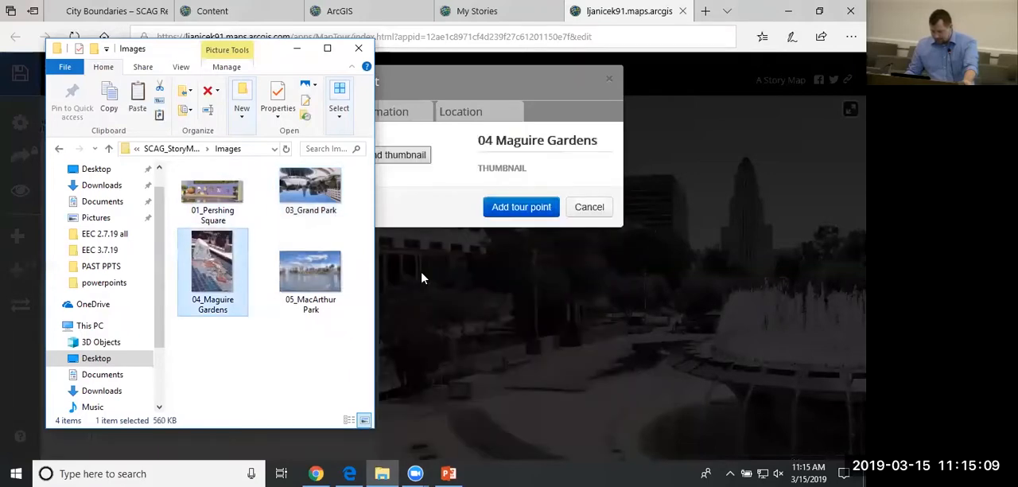
pyautogui.click(539, 351)
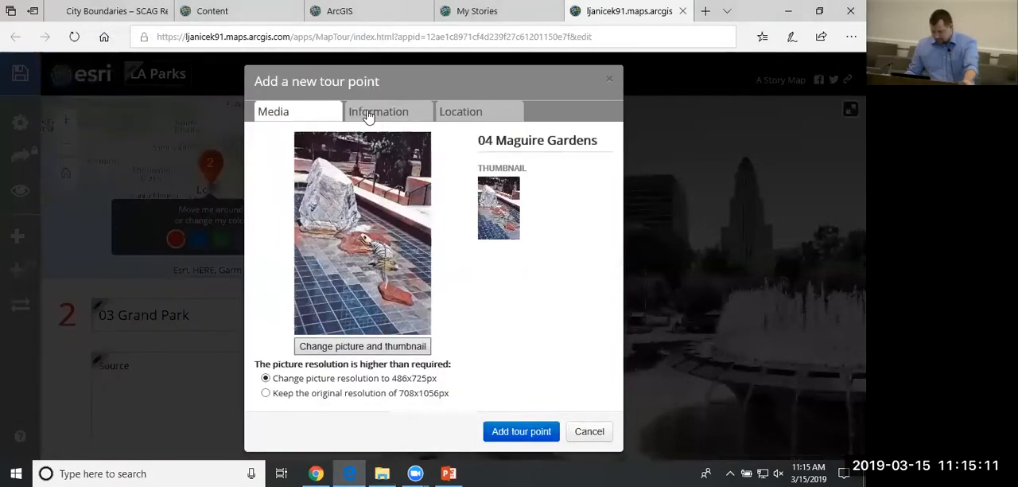
# Caption the new tour point "Source" and remove the number 04 from its name, leaving Maguire Gardens.
pyautogui.click(379, 112)
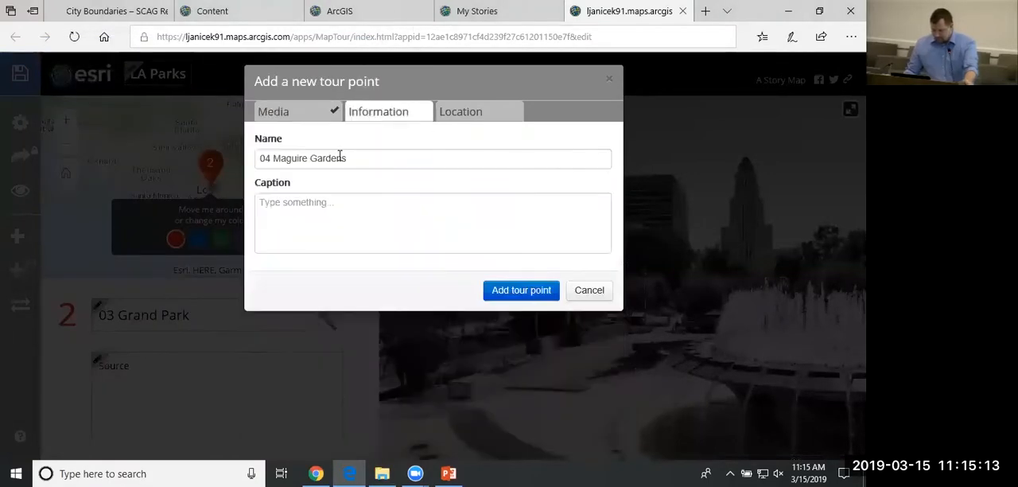
pyautogui.click(391, 227)
pyautogui.write('Source')
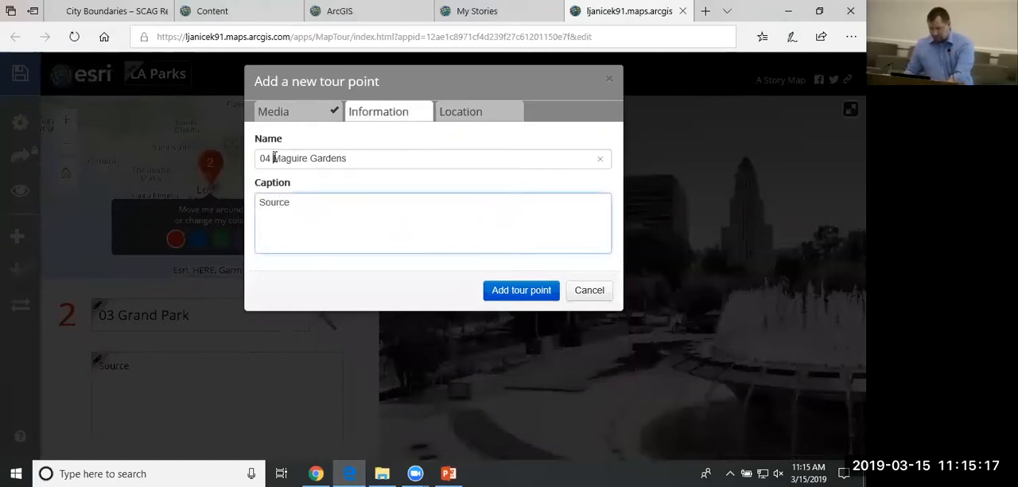
pyautogui.moveTo(274, 157); pyautogui.dragTo(243, 170)
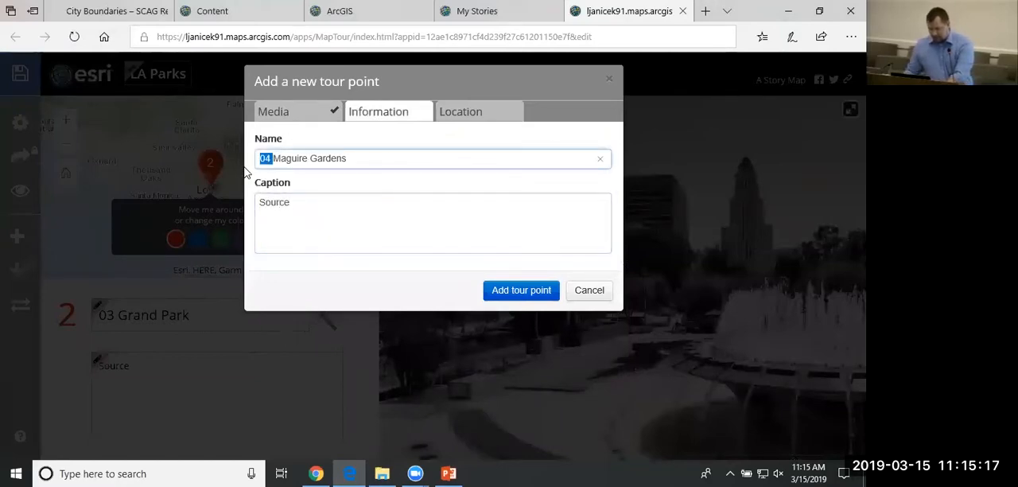
pyautogui.press('BackSpace')
# Move the Maguire Gardens pin southwest to about latitude 34.051 and longitude -118.255, and add the tour point.
pyautogui.click(472, 114)
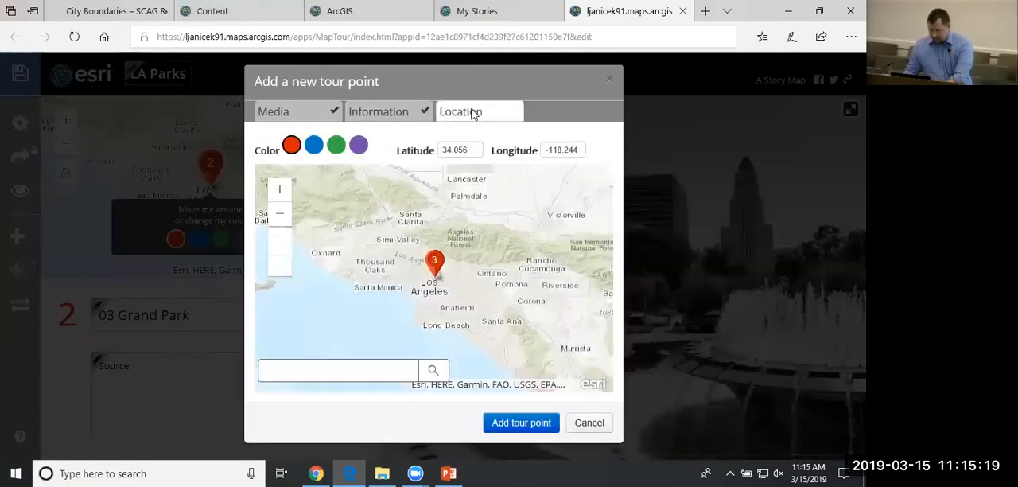
pyautogui.scroll(5, 407, 284)
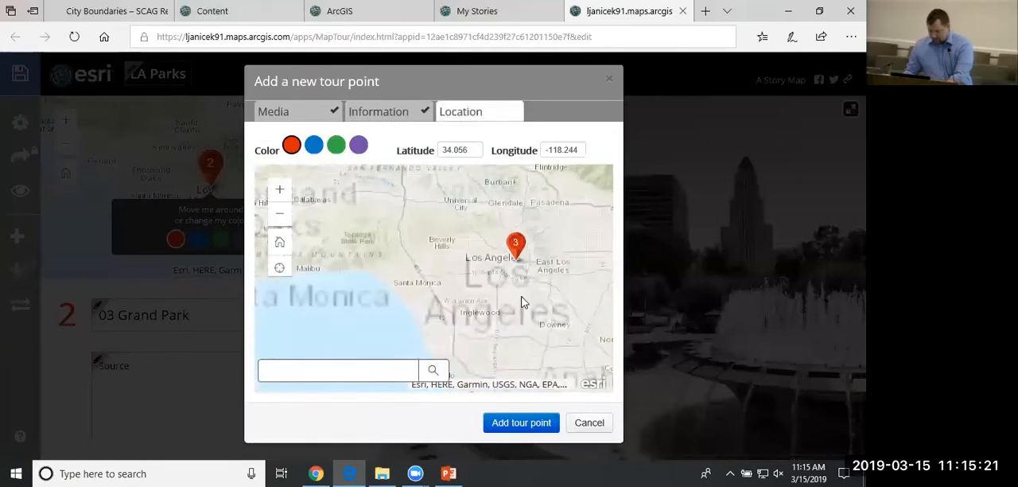
pyautogui.scroll(3, 513, 217)
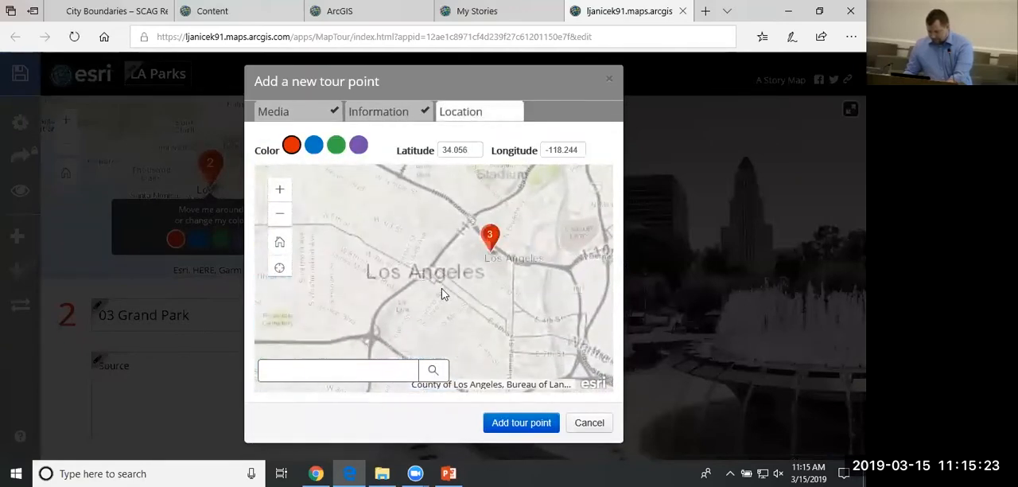
pyautogui.scroll(-2, 523, 238)
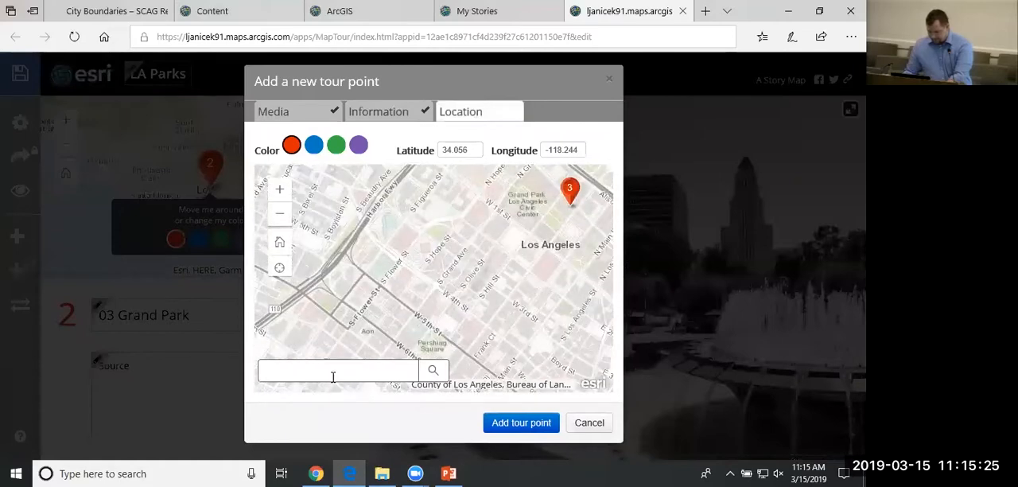
pyautogui.moveTo(324, 325); pyautogui.dragTo(430, 217)
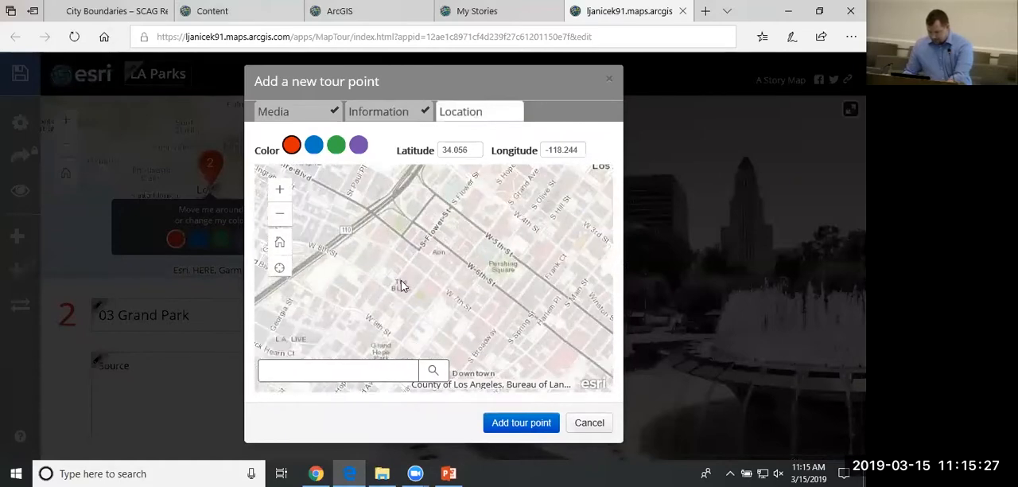
pyautogui.moveTo(403, 282); pyautogui.dragTo(406, 276)
pyautogui.moveTo(344, 321); pyautogui.dragTo(413, 262)
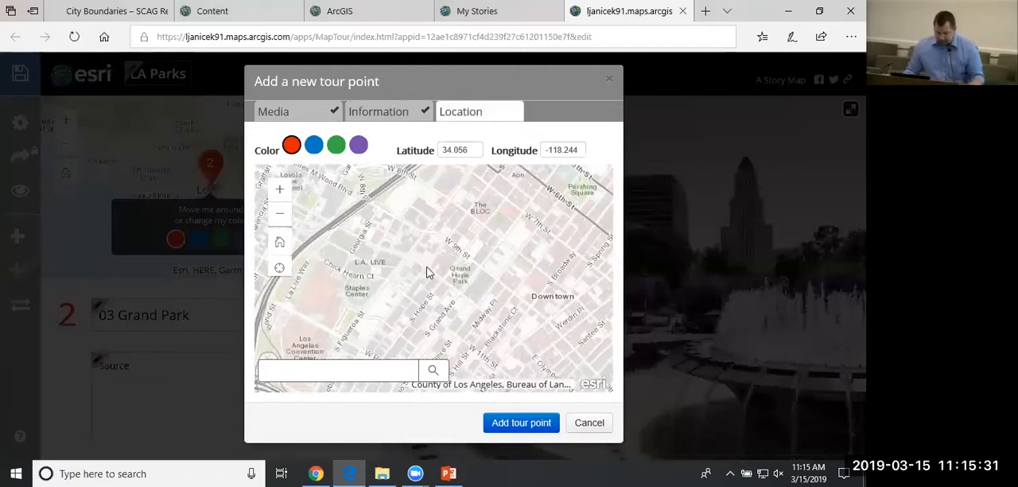
pyautogui.scroll(2, 479, 189)
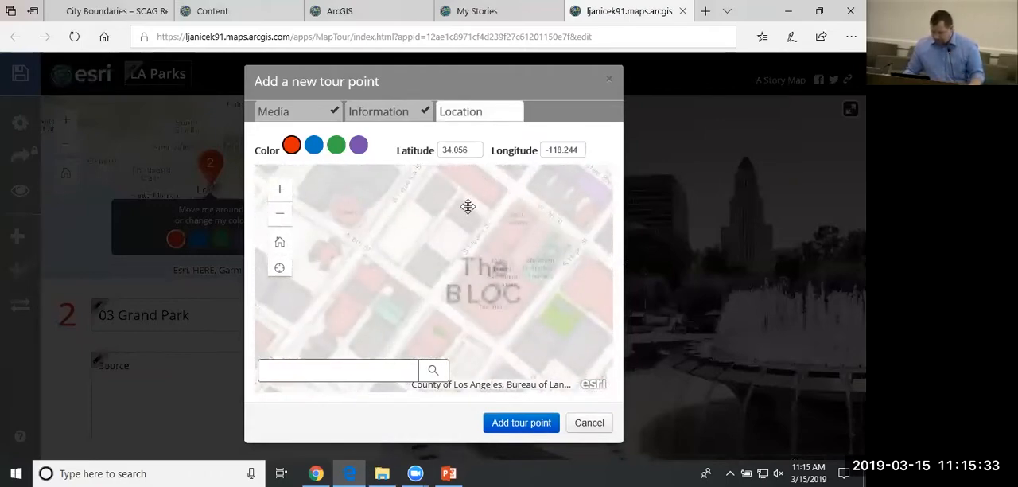
pyautogui.scroll(-3, 426, 282)
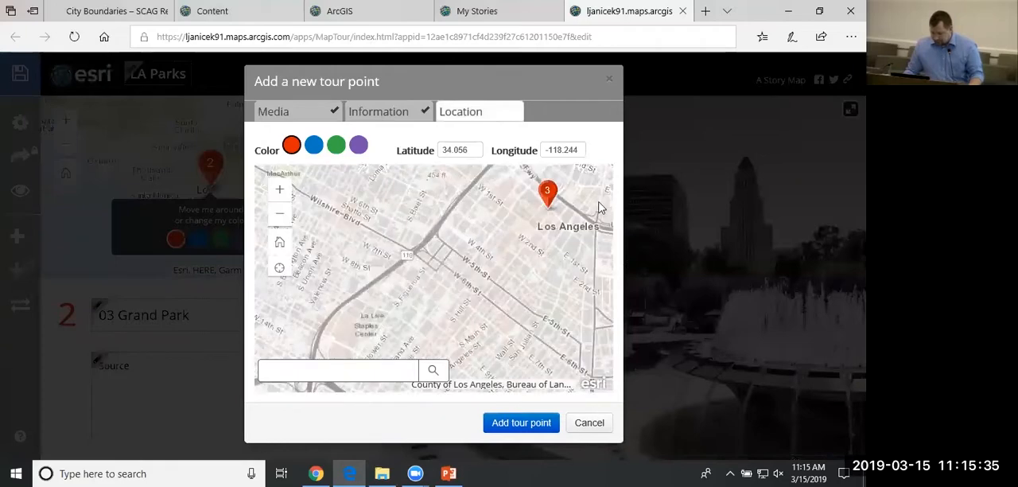
pyautogui.moveTo(539, 201)
pyautogui.mouseDown()
pyautogui.moveTo(424, 264)
pyautogui.moveTo(478, 268)
pyautogui.moveTo(501, 221)
pyautogui.mouseUp()
pyautogui.scroll(3, 425, 264)
pyautogui.click(495, 420)
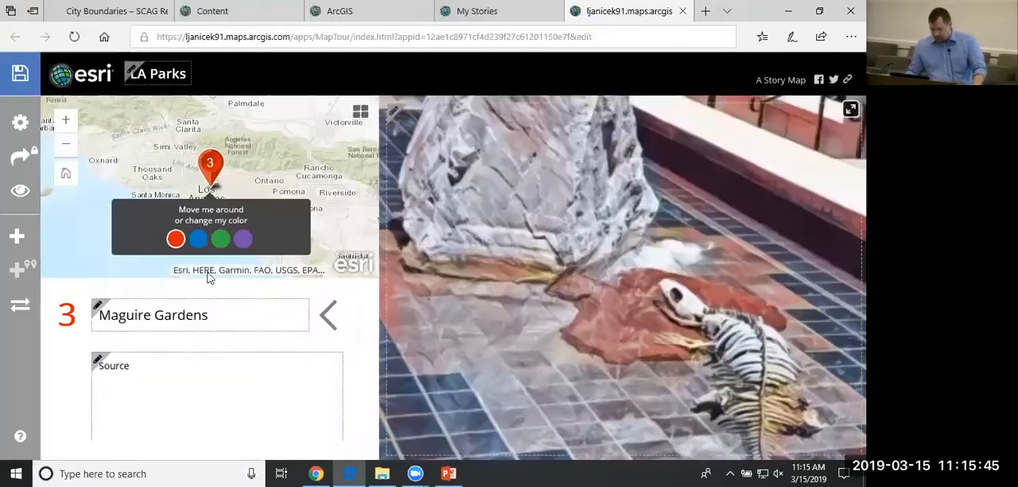
# Start another tour point with the picture 05 MacArthur Park from the Images folder, using the reduced resolution of 1090x724px.
pyautogui.click(17, 235)
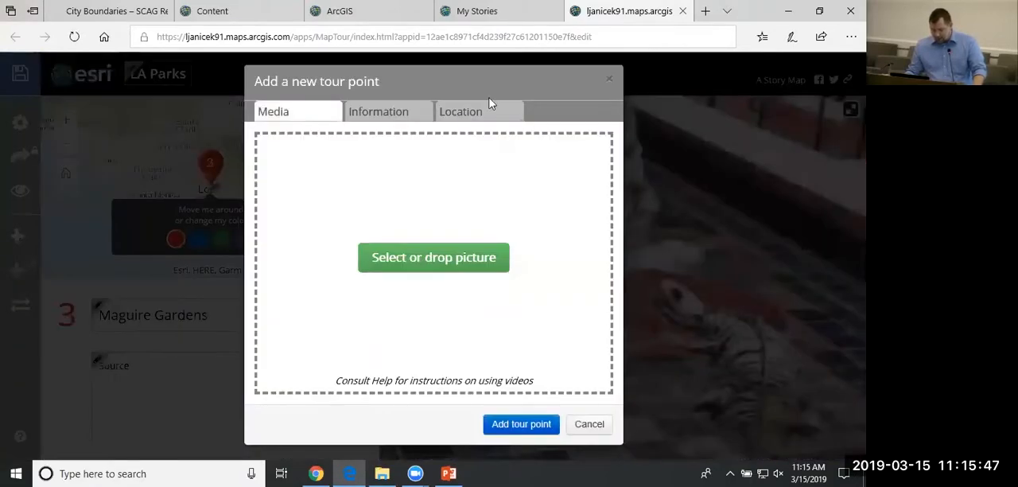
pyautogui.click(382, 473)
pyautogui.moveTo(332, 279); pyautogui.dragTo(478, 257)
pyautogui.click(375, 323)
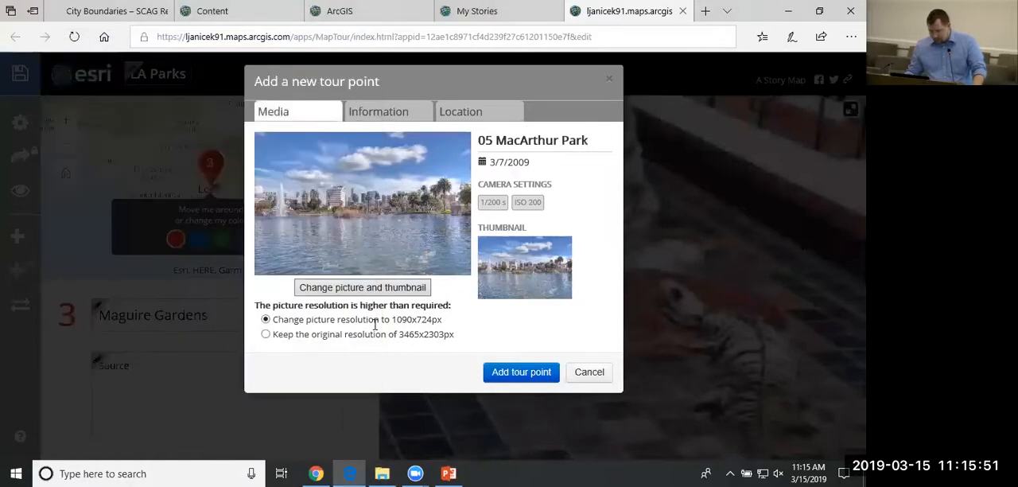
# Remove the number 05 from the new tour point's name, leaving MacArthur Park, and caption it "Source".
pyautogui.click(381, 109)
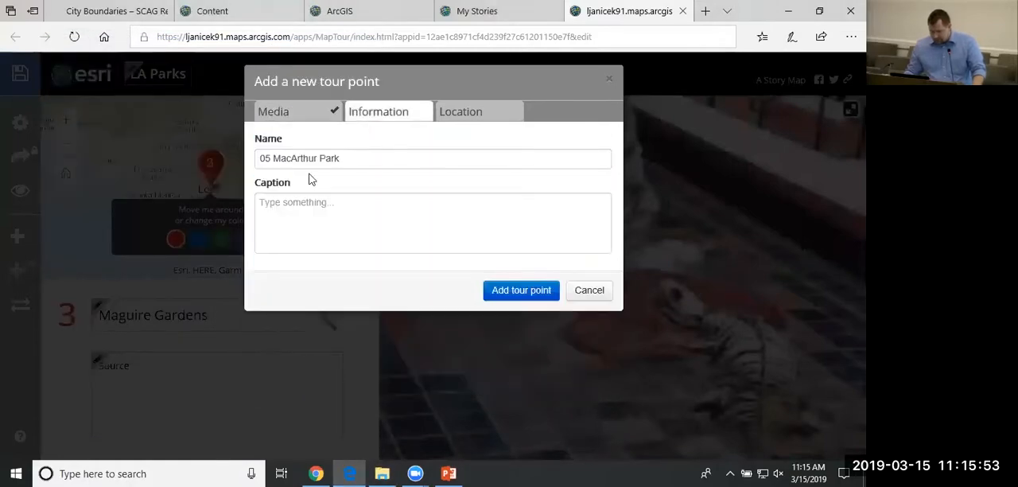
pyautogui.moveTo(273, 158); pyautogui.dragTo(196, 159)
pyautogui.press('BackSpace')
pyautogui.press('Tab')
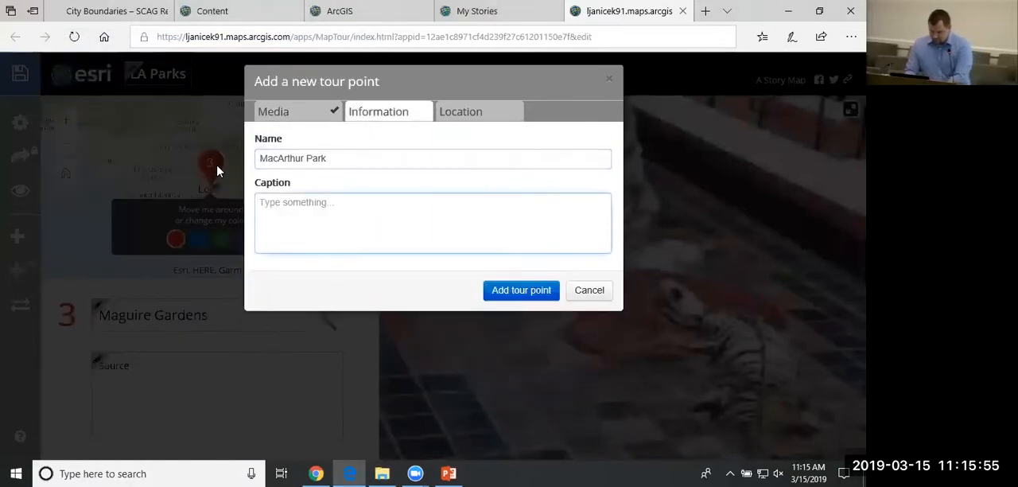
pyautogui.write('Source')
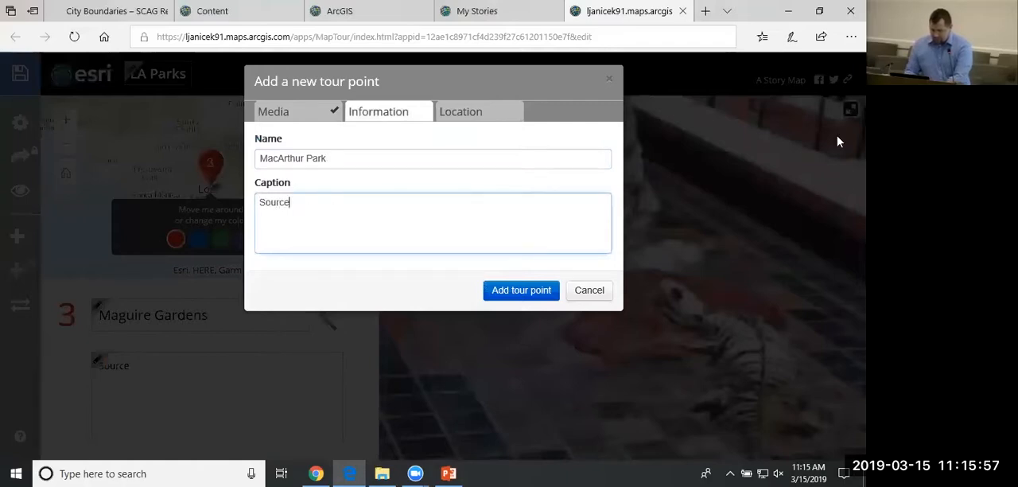
# Search the location map for MacArthur Park and place the pin at the suggestion "MacArthur Park, Los Angeles, CA, USA".
pyautogui.click(469, 112)
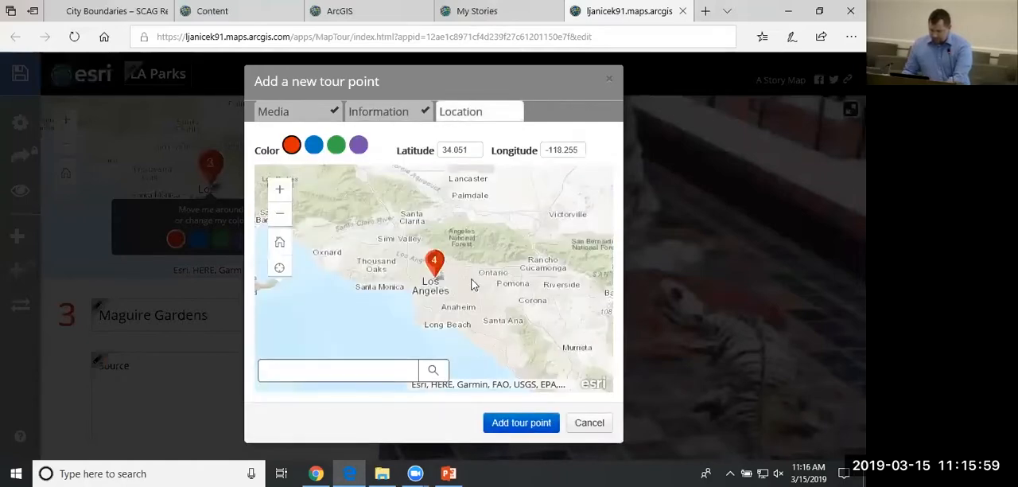
pyautogui.scroll(1, 471, 284)
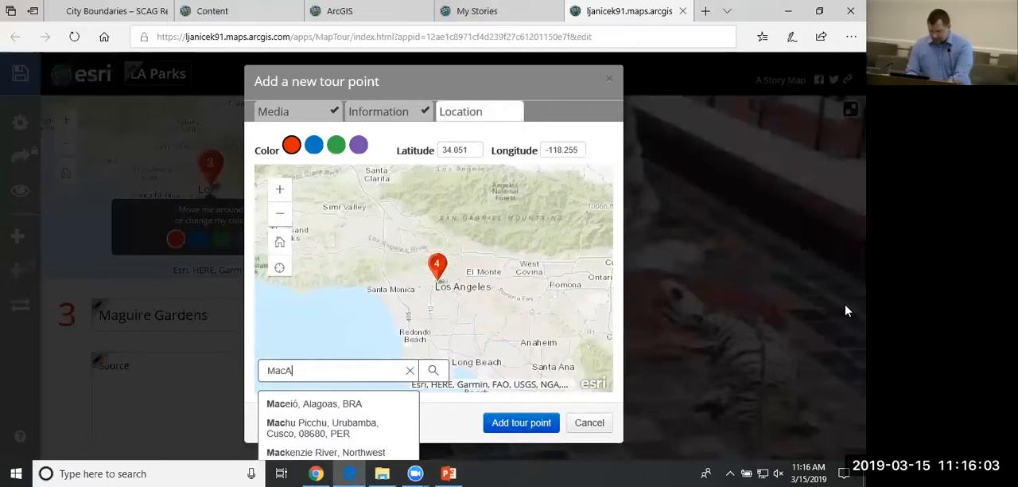
pyautogui.write('hur Park Los')
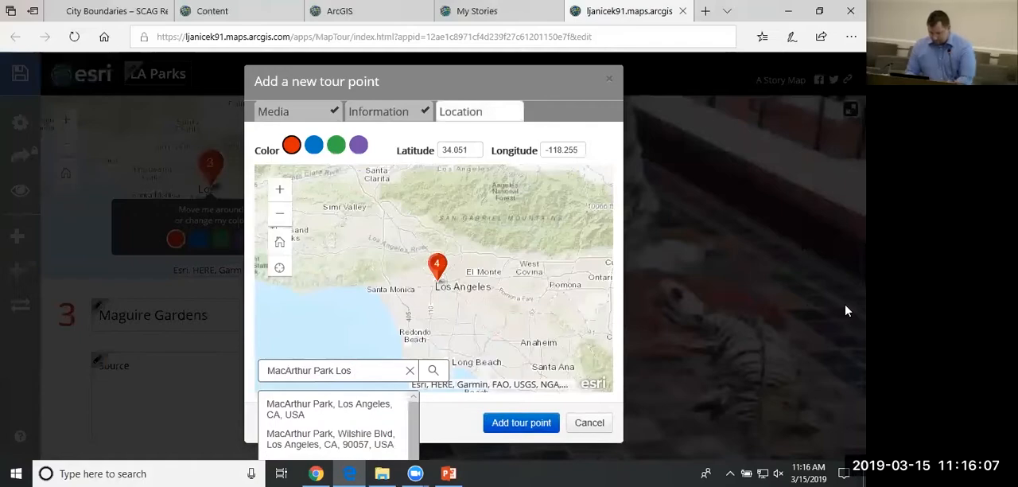
pyautogui.click(347, 412)
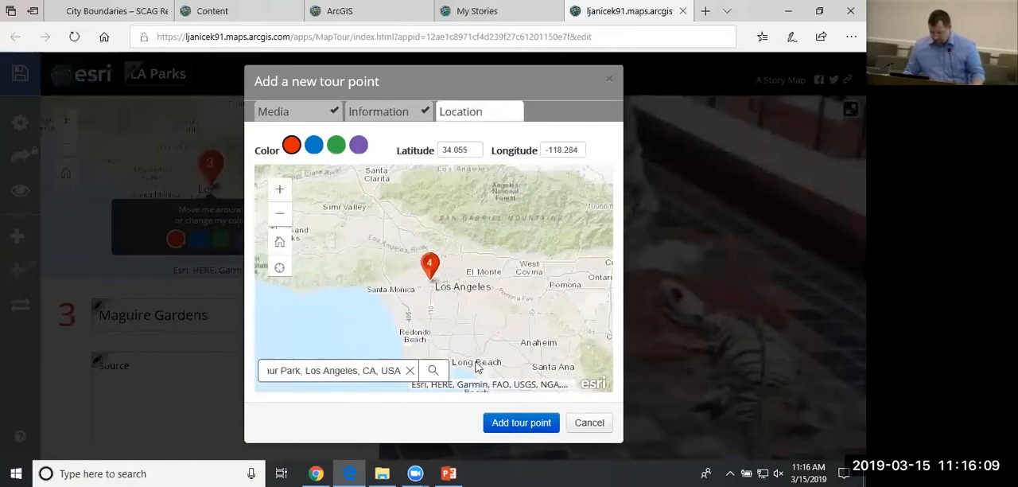
# Move the MacArthur Park pin northeast into the park, at about latitude 34.059 and longitude -118.278, and add the tour point.
pyautogui.scroll(5, 436, 278)
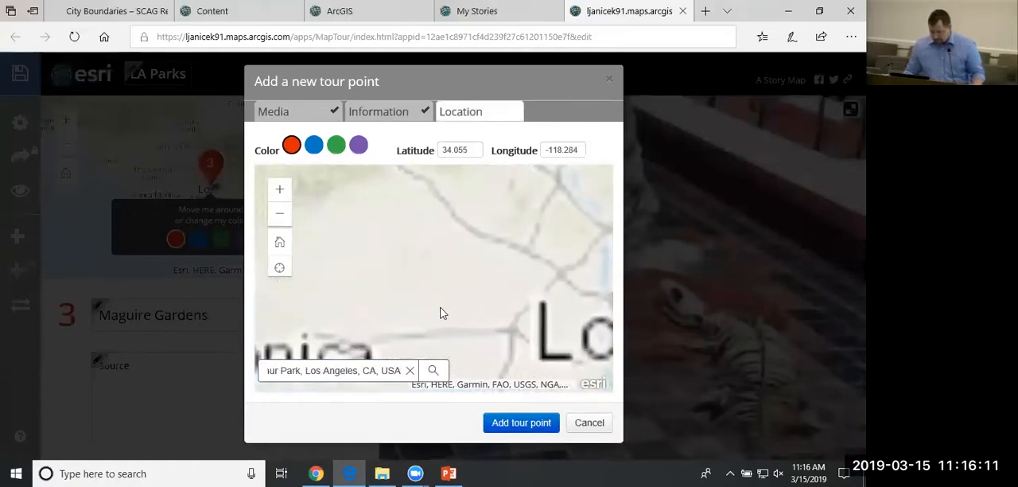
pyautogui.scroll(3, 422, 322)
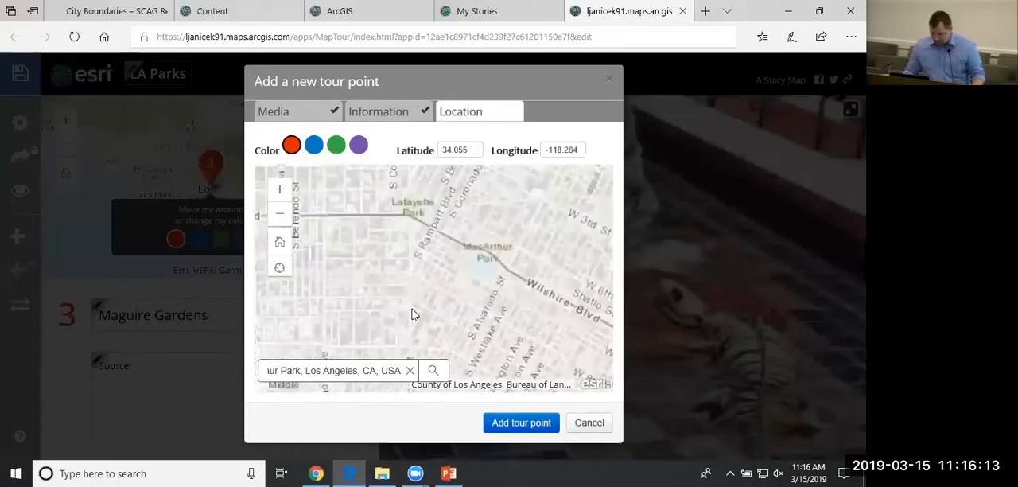
pyautogui.scroll(-1, 414, 331)
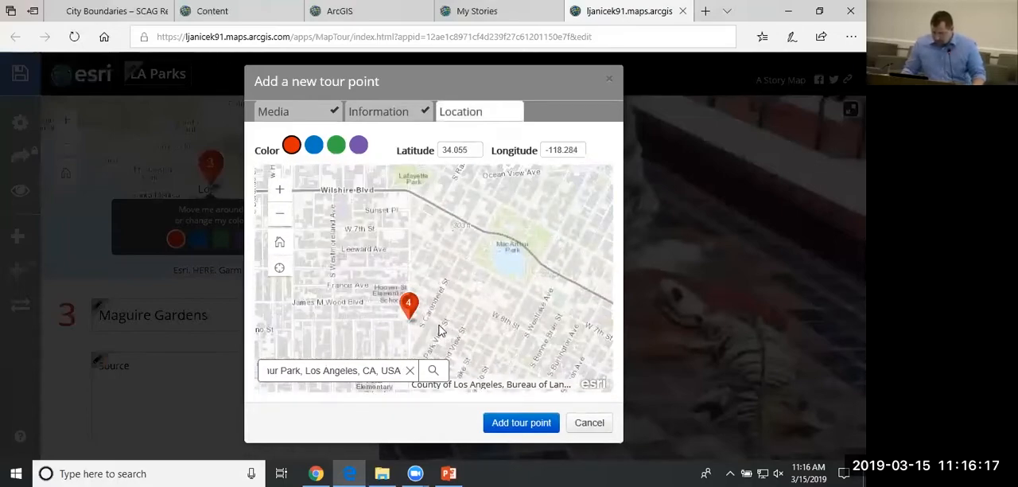
pyautogui.scroll(1, 441, 330)
pyautogui.scroll(-1, 413, 326)
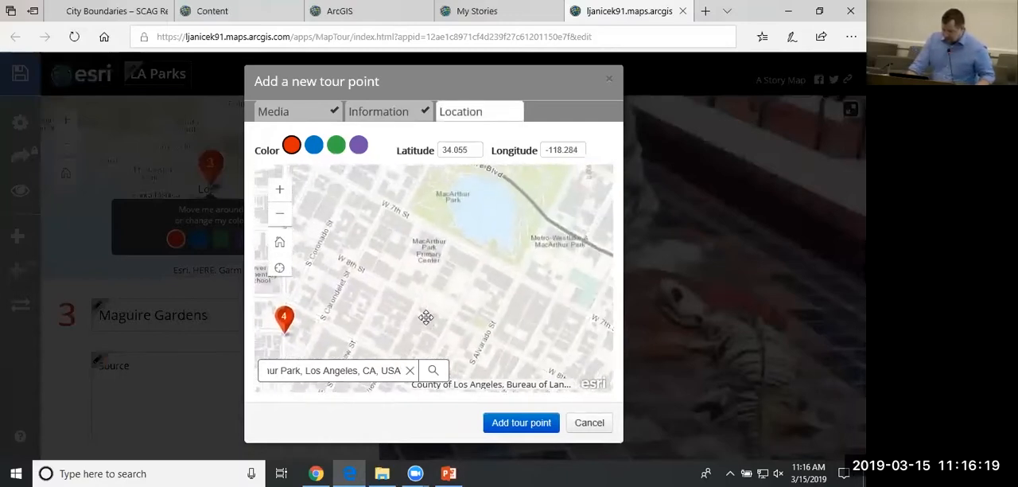
pyautogui.scroll(-1, 379, 329)
pyautogui.moveTo(352, 319); pyautogui.dragTo(454, 248)
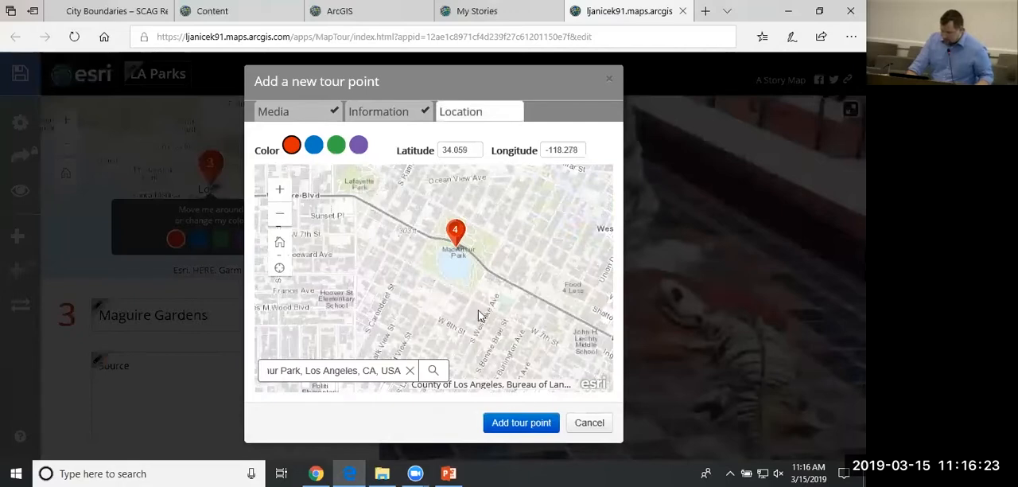
pyautogui.click(523, 425)
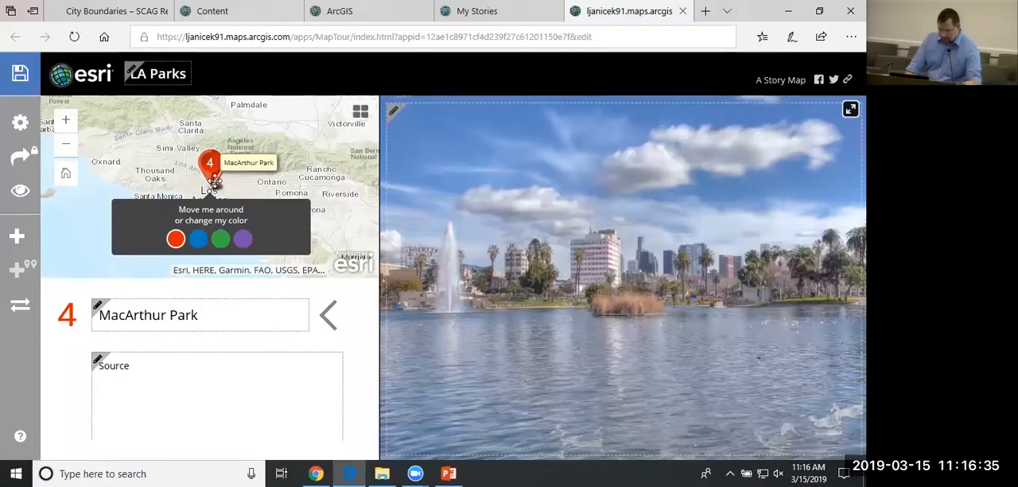
# Save the tour and page through the story view from Pershing Square to MacArthur Park, returning to the builder.
pyautogui.click(20, 80)
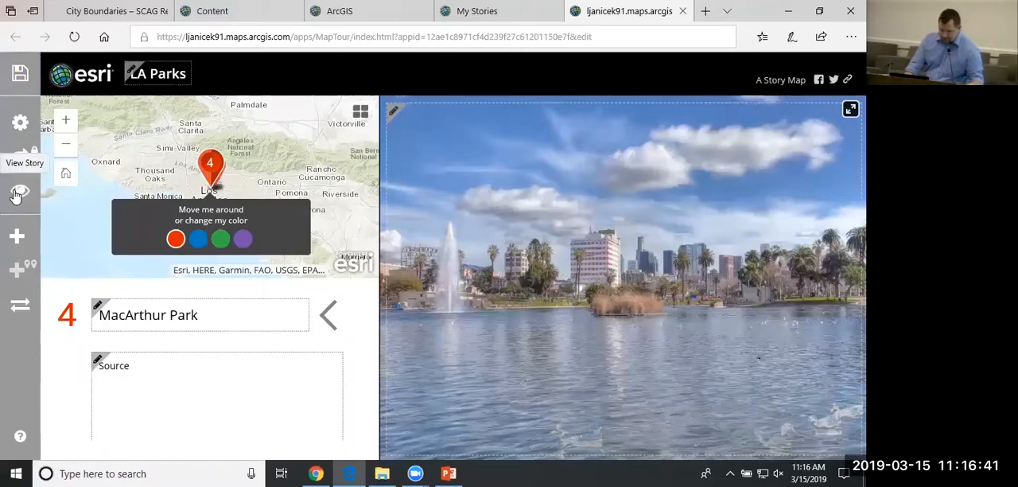
pyautogui.click(16, 194)
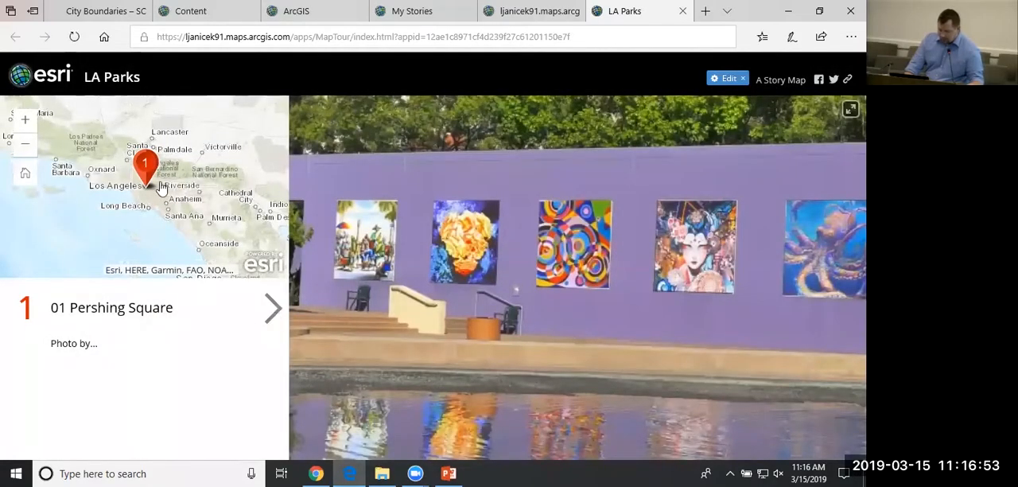
pyautogui.click(273, 309)
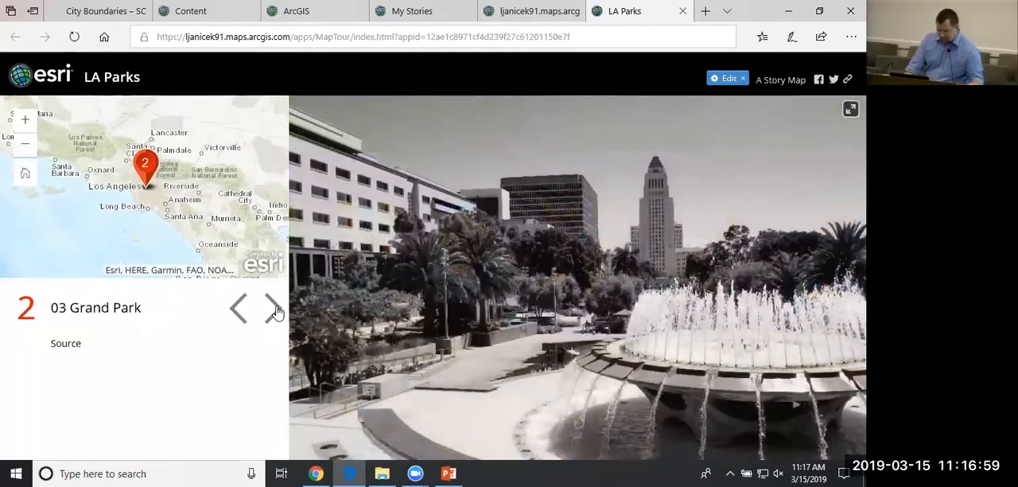
pyautogui.click(274, 310)
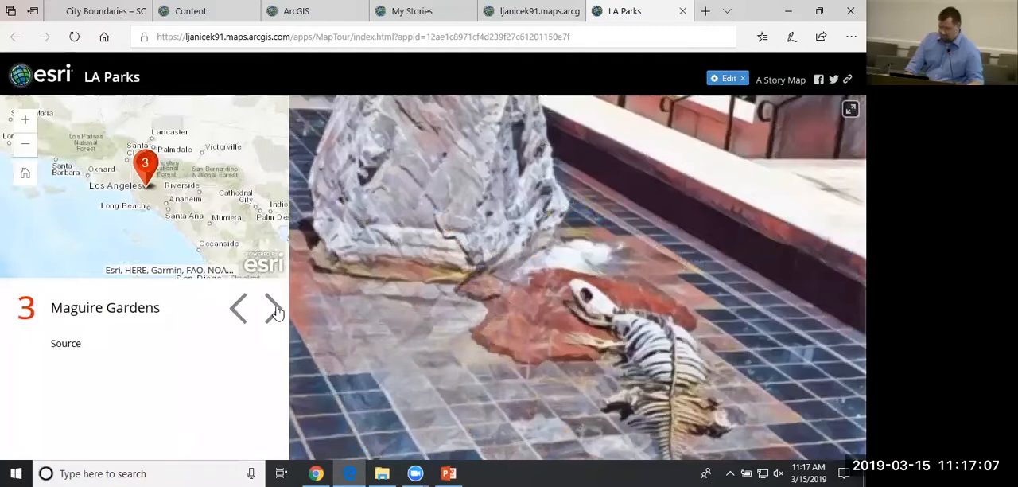
pyautogui.click(274, 310)
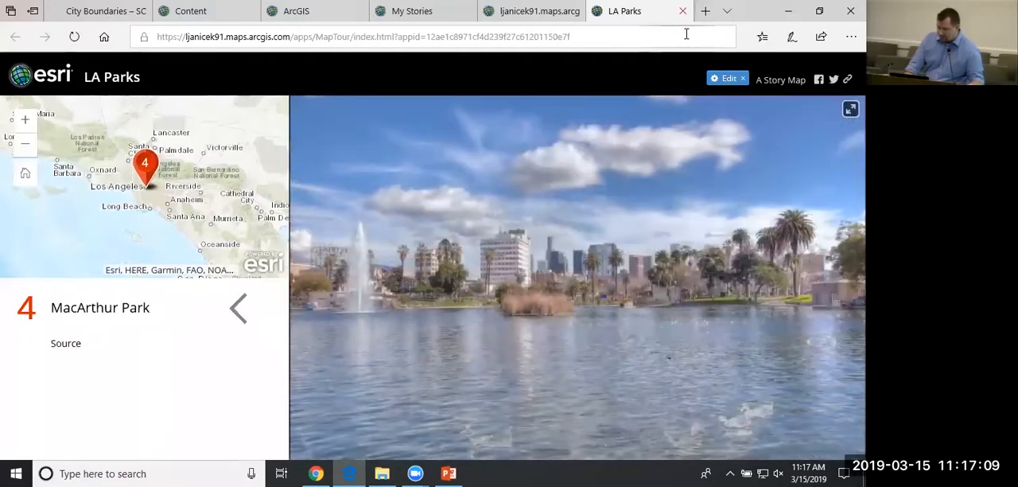
pyautogui.click(728, 78)
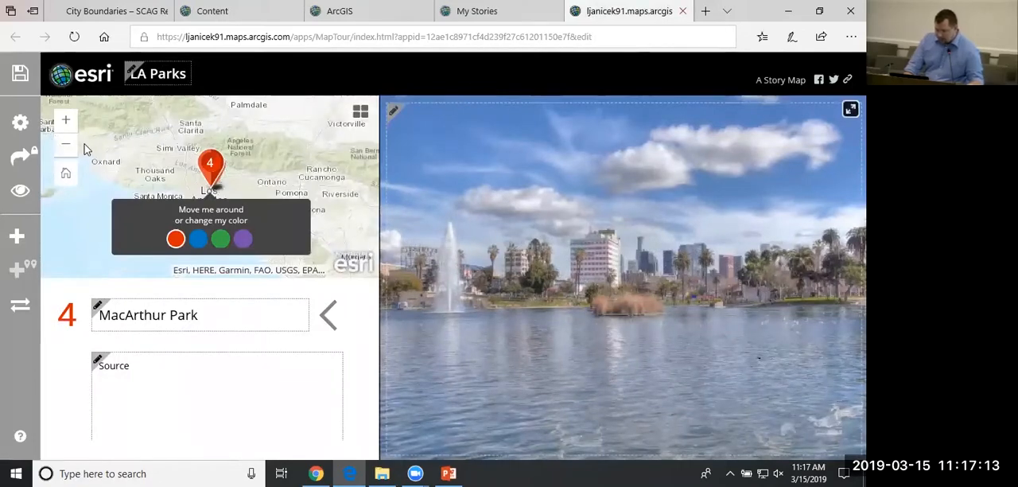
# Change the tour's layout to Three Panel and apply the setting.
pyautogui.click(20, 123)
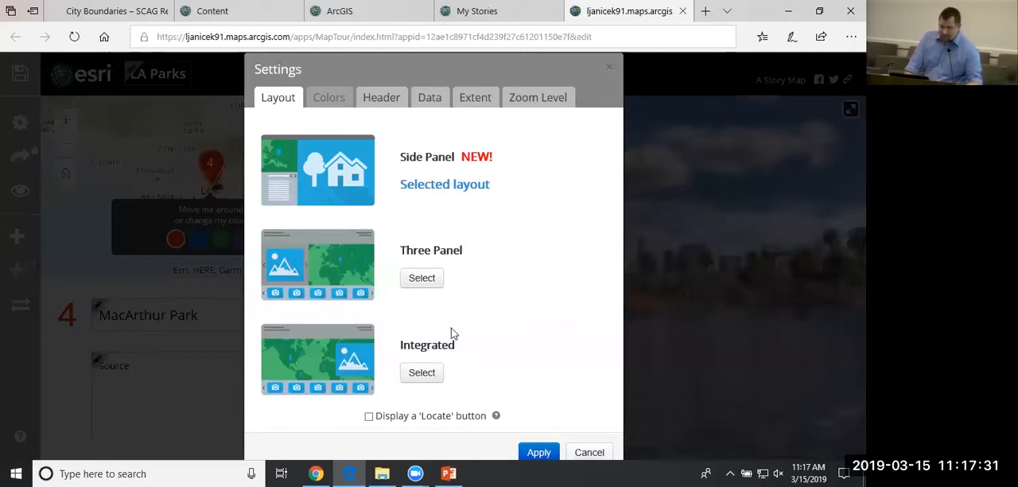
pyautogui.click(422, 277)
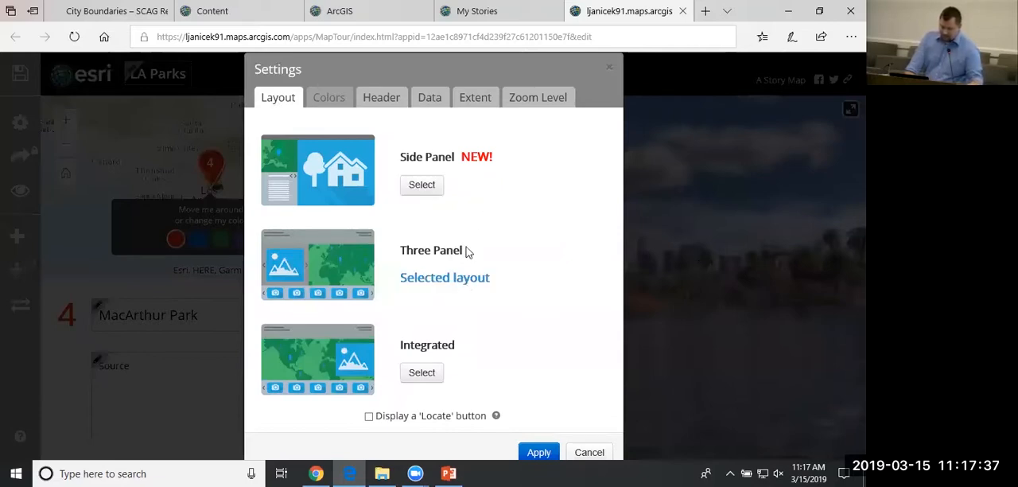
pyautogui.click(539, 452)
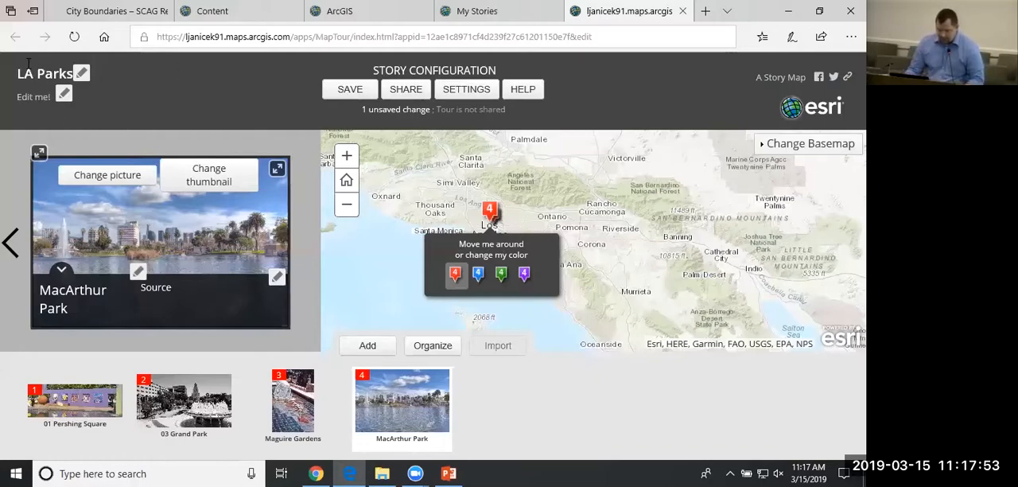
# Open the subtitle below the LA Parks title for editing and leave the editor.
pyautogui.click(35, 93)
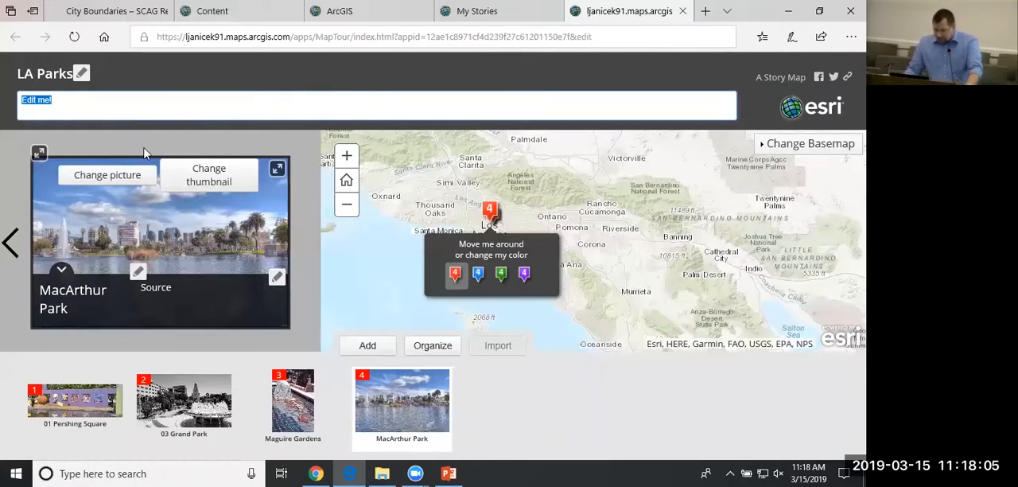
pyautogui.click(604, 78)
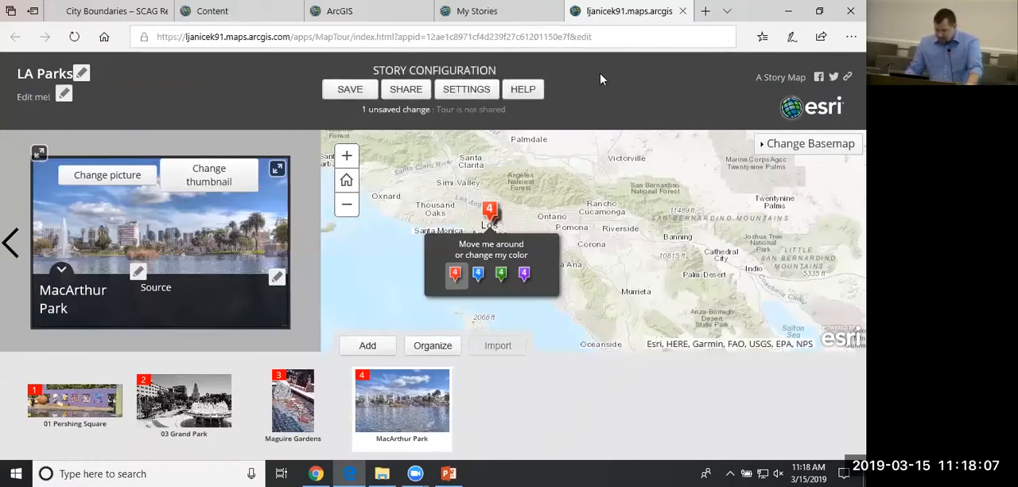
# Save the tour with its Three Panel layout and open a preview of it without sharing it.
pyautogui.click(350, 89)
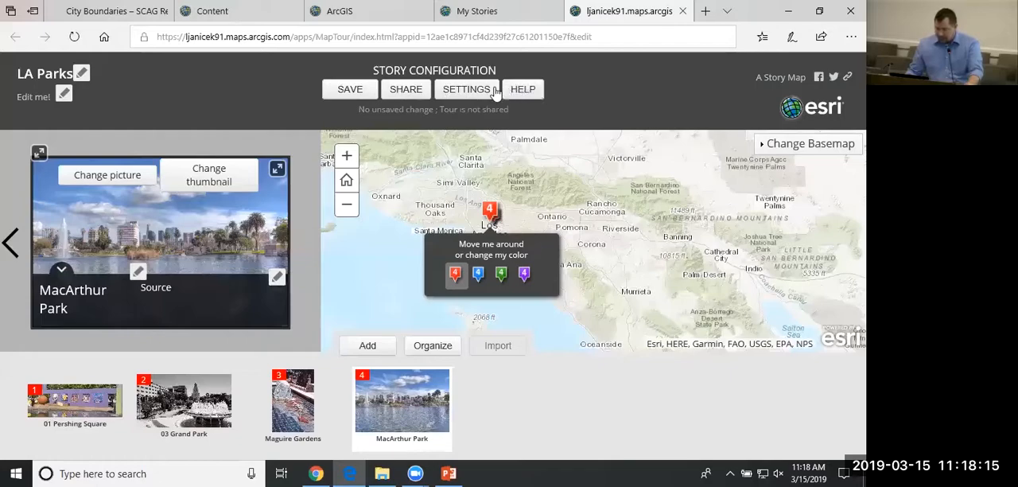
pyautogui.click(407, 90)
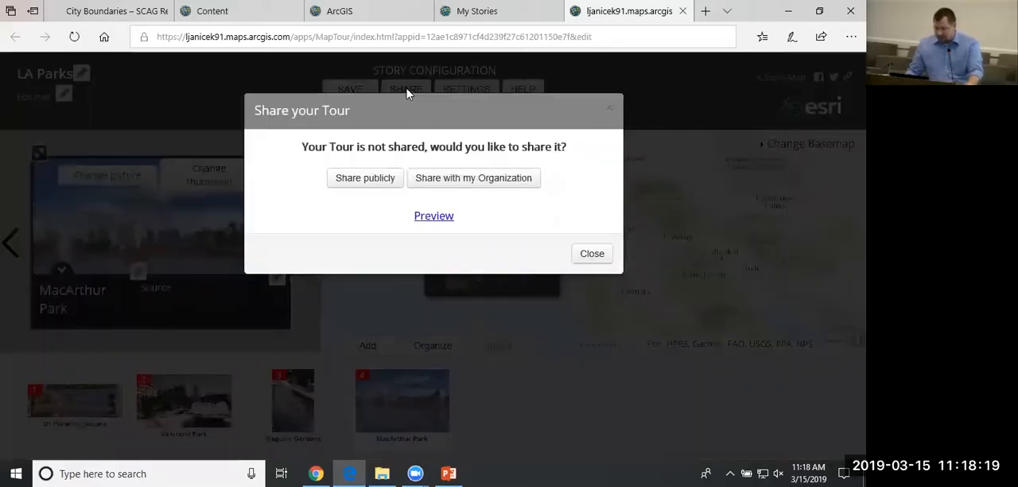
pyautogui.click(433, 217)
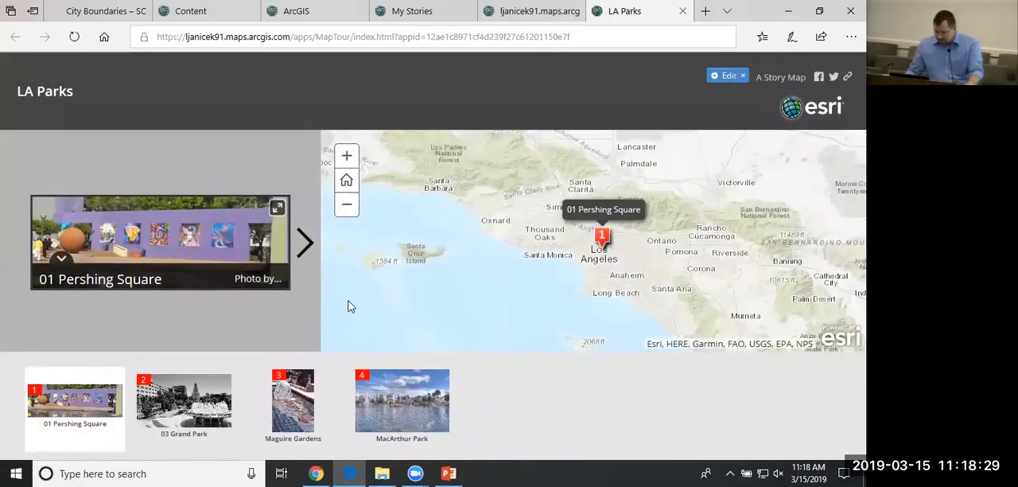
# Page through the previewed tour from Grand Park to MacArthur Park with the map zoomed in on downtown Los Angeles, and return to the builder.
pyautogui.click(303, 242)
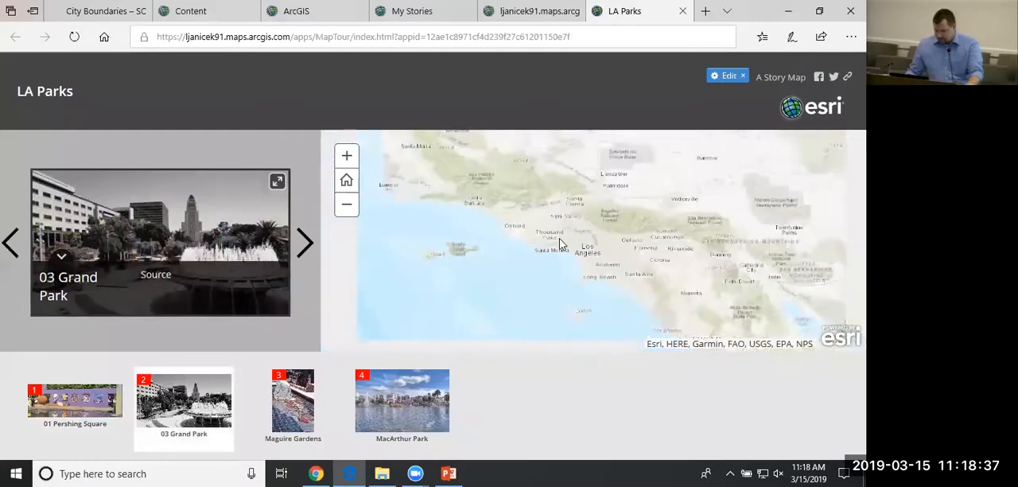
pyautogui.scroll(1, 576, 243)
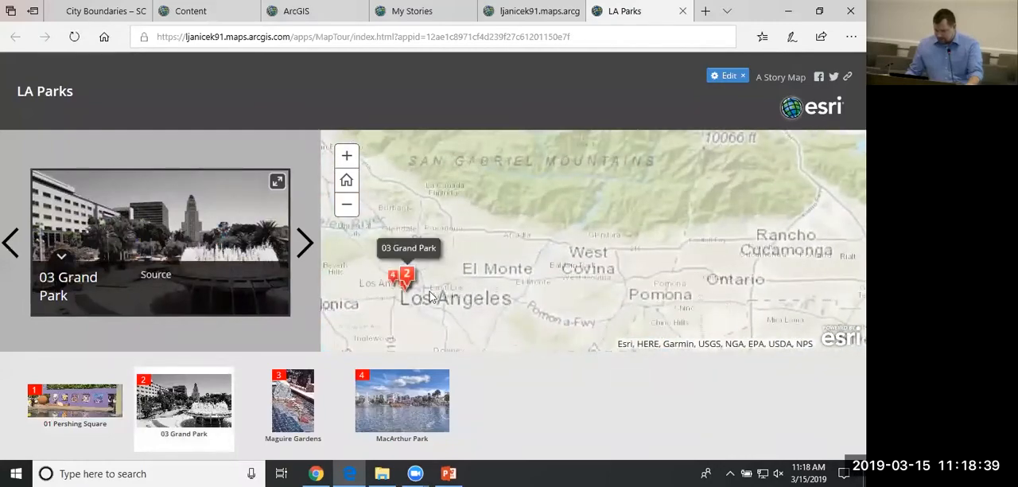
pyautogui.scroll(2, 404, 316)
pyautogui.moveTo(406, 321); pyautogui.dragTo(533, 281)
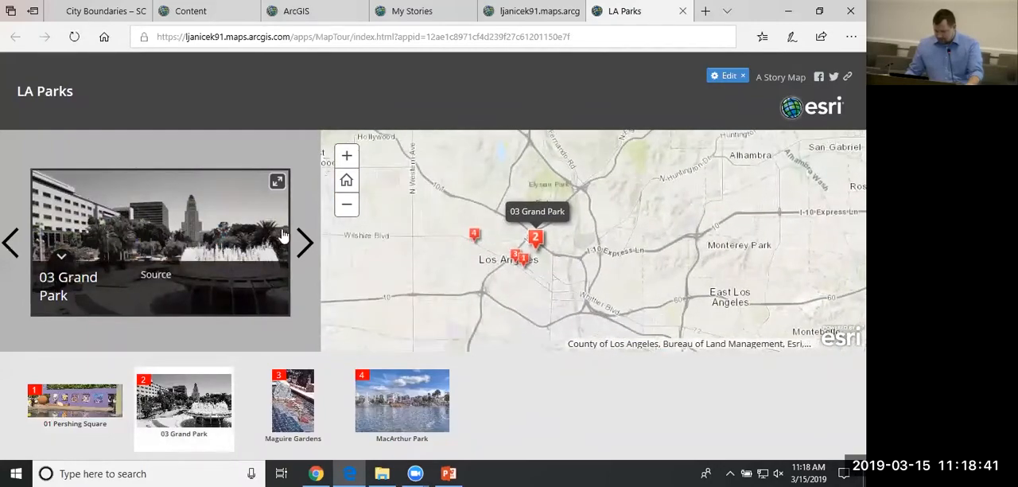
pyautogui.click(305, 239)
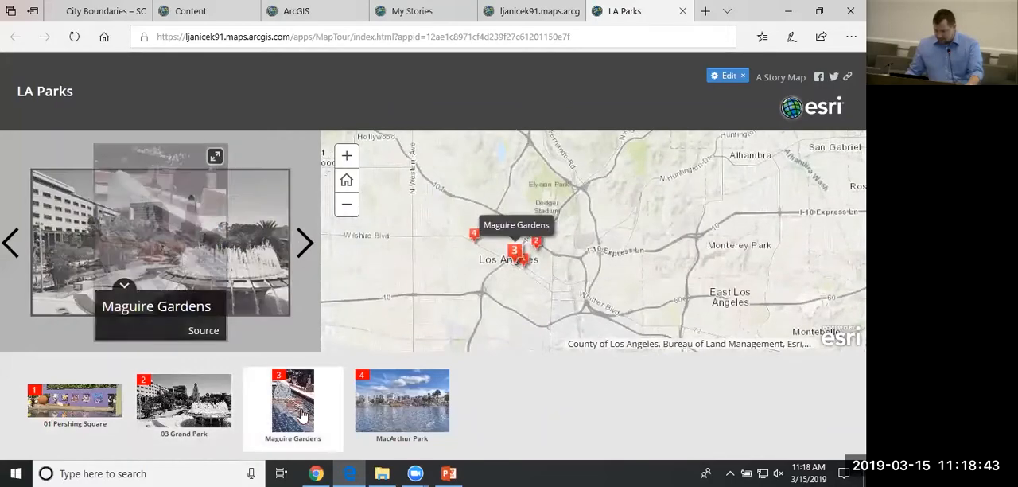
pyautogui.click(385, 416)
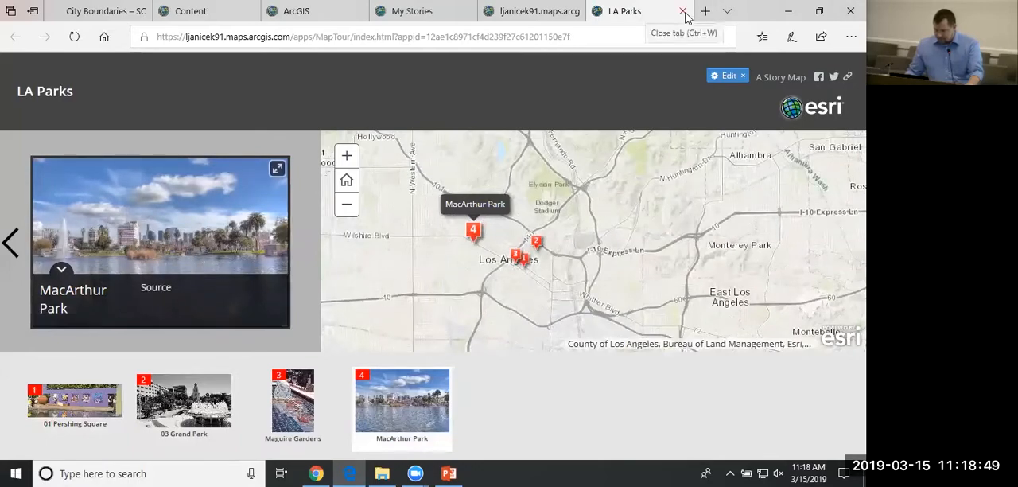
pyautogui.click(683, 11)
pyautogui.click(589, 253)
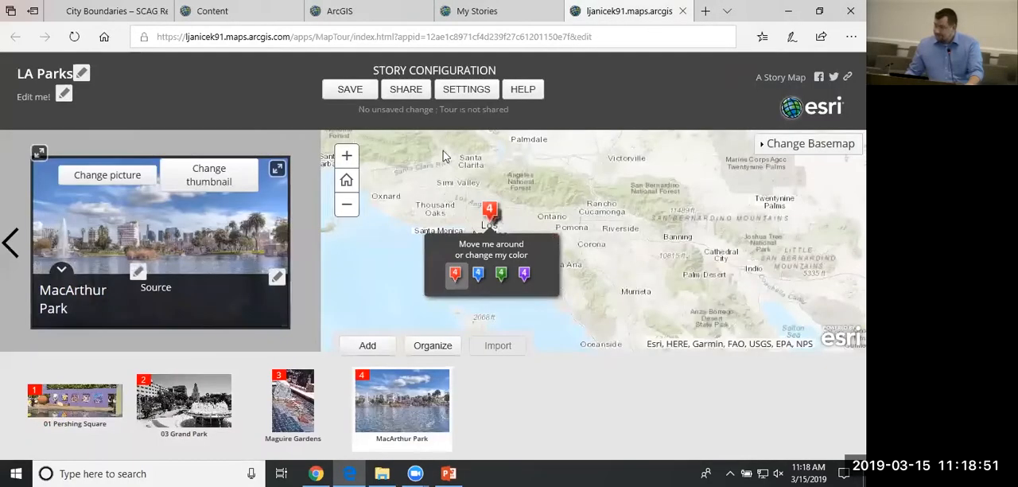
# Change the tour's layout to Integrated and apply the setting.
pyautogui.click(467, 96)
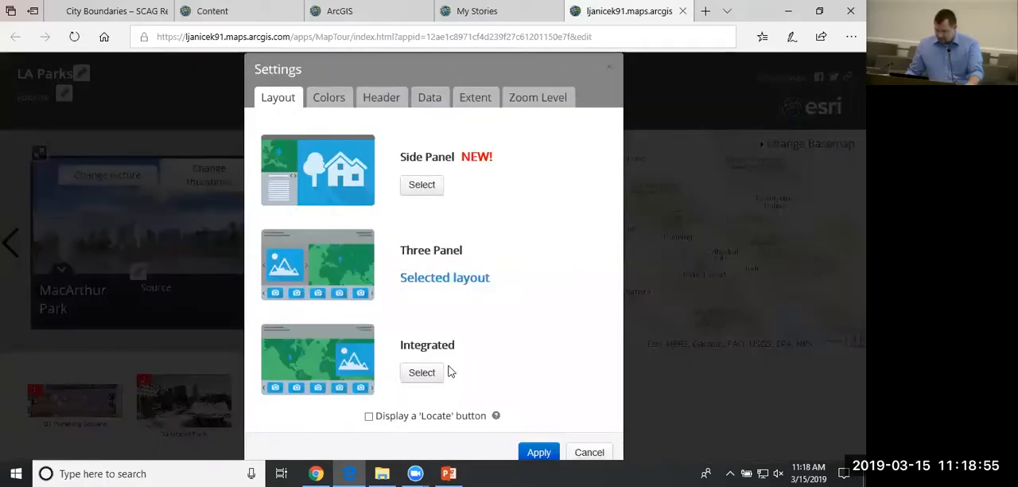
pyautogui.click(423, 372)
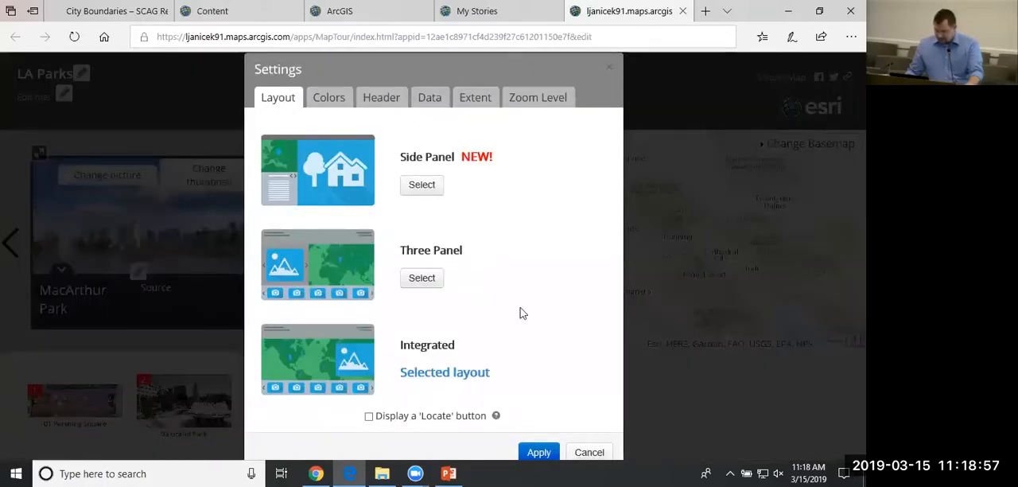
pyautogui.click(540, 453)
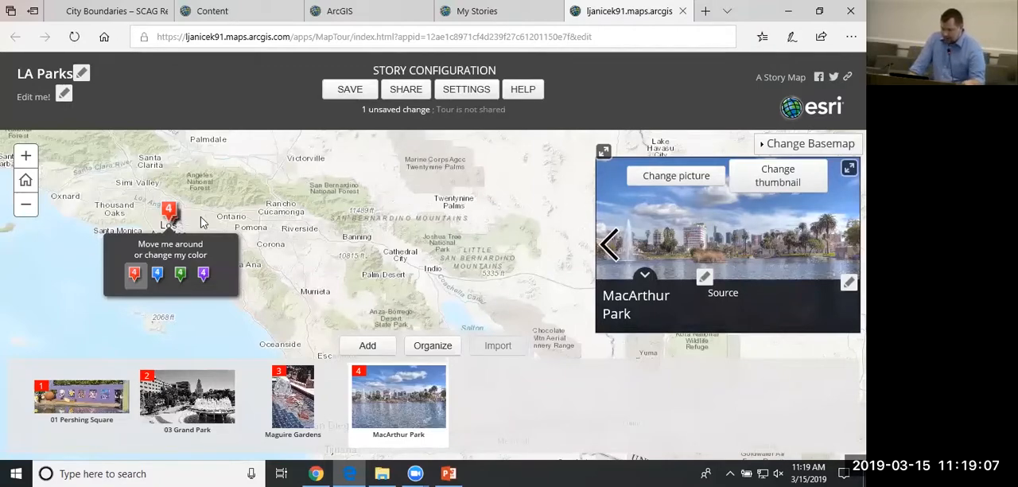
# Draw a new home extent from downtown Los Angeles east toward East Los Angeles and apply it, leaving the story points' zoom level at None.
pyautogui.click(481, 93)
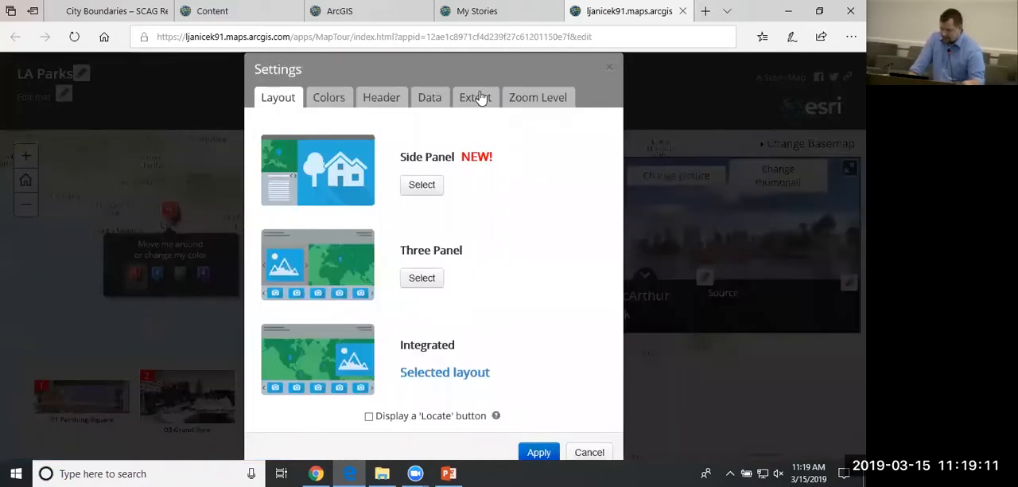
pyautogui.click(480, 104)
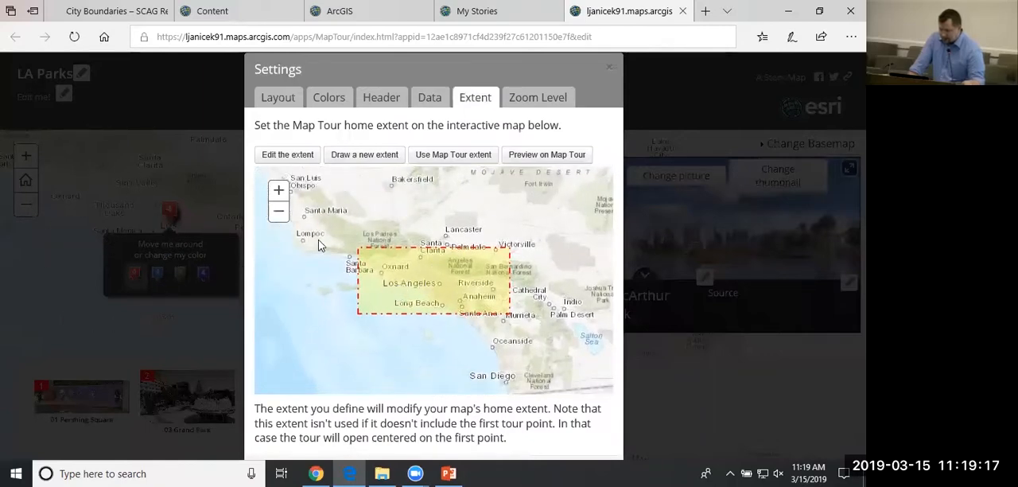
pyautogui.click(279, 191)
pyautogui.click(278, 191)
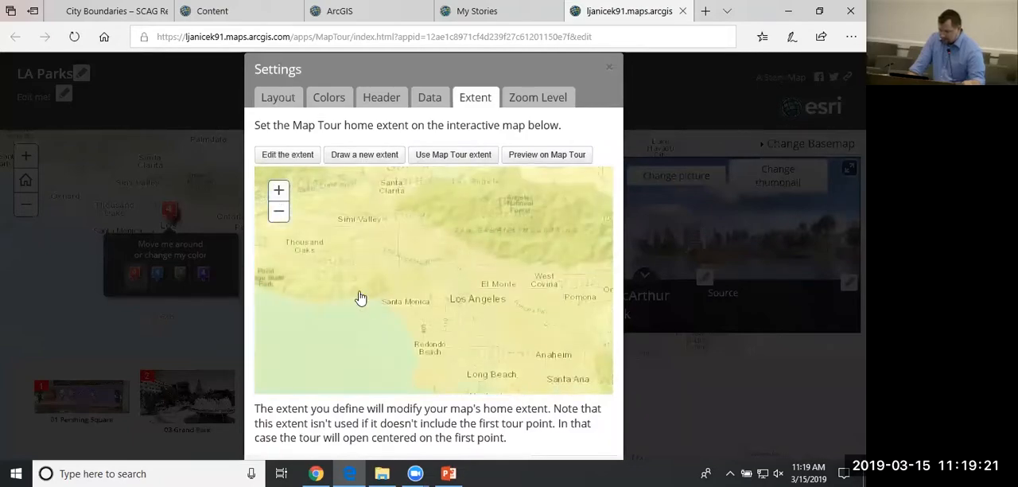
pyautogui.scroll(2, 499, 303)
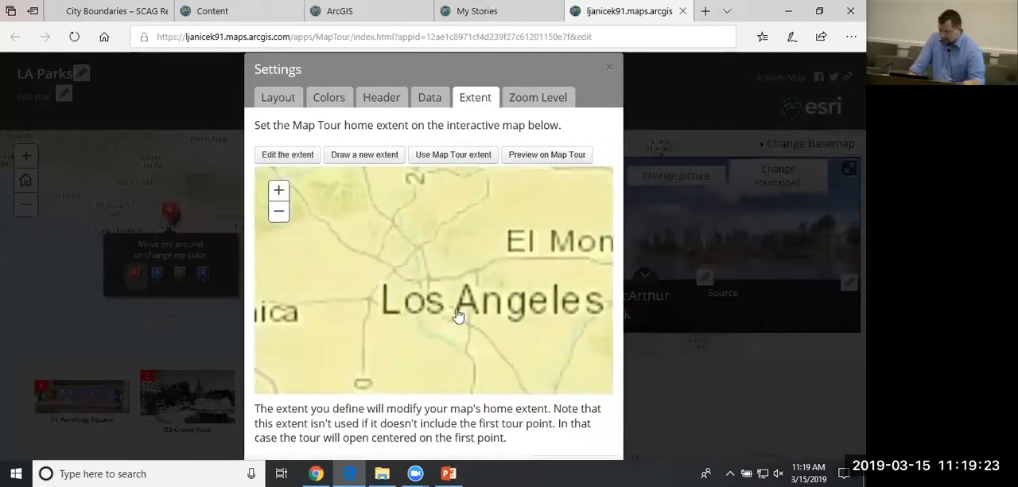
pyautogui.click(368, 171)
pyautogui.scroll(2, 377, 291)
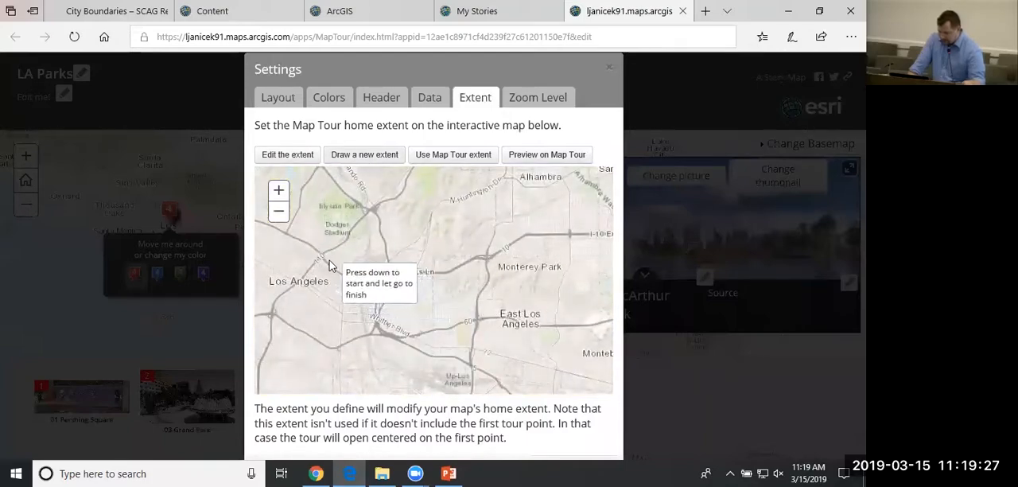
pyautogui.moveTo(301, 252); pyautogui.dragTo(465, 358)
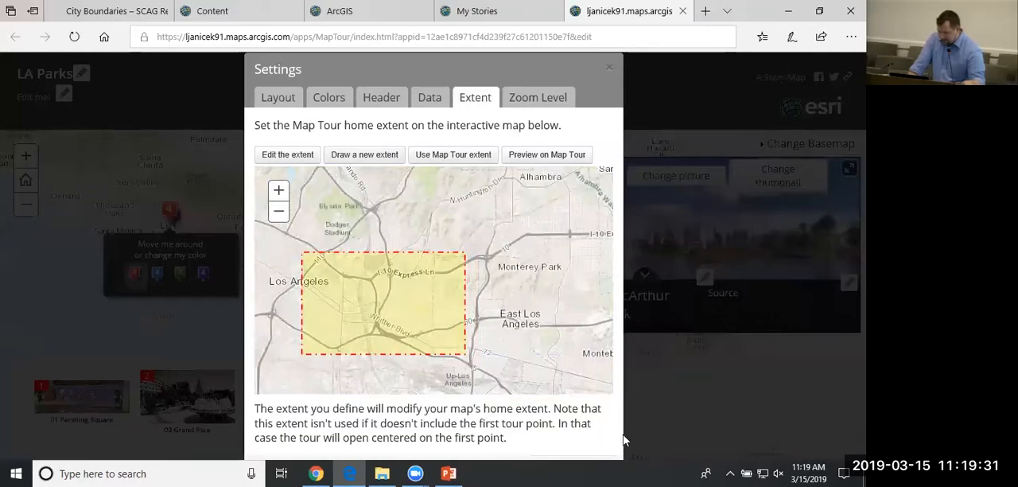
pyautogui.click(509, 101)
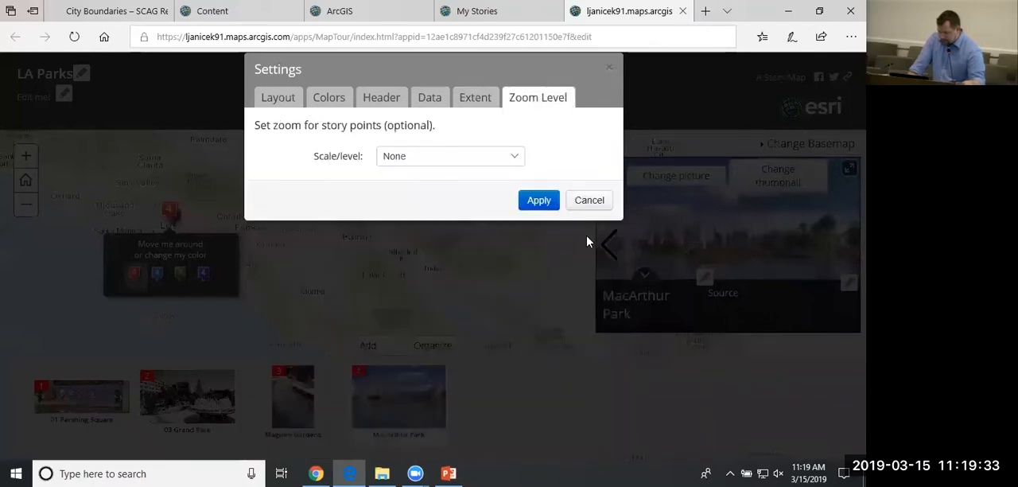
pyautogui.click(536, 202)
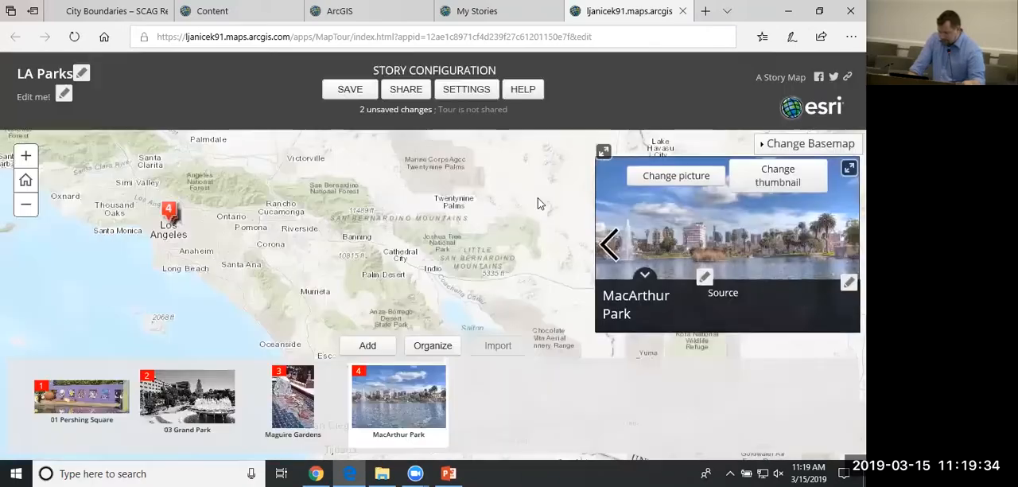
# Save the tour with the Integrated layout and new home extent, and open its preview.
pyautogui.click(344, 90)
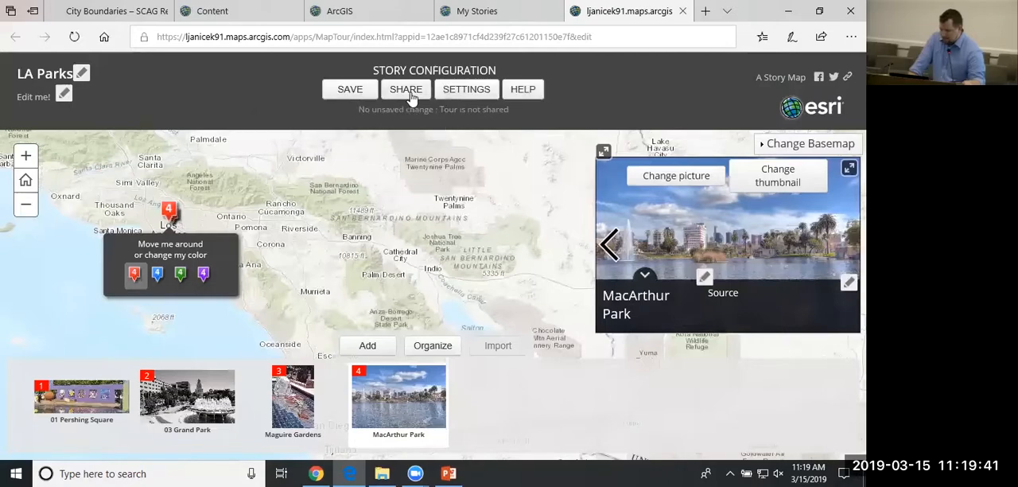
pyautogui.click(405, 93)
pyautogui.click(448, 222)
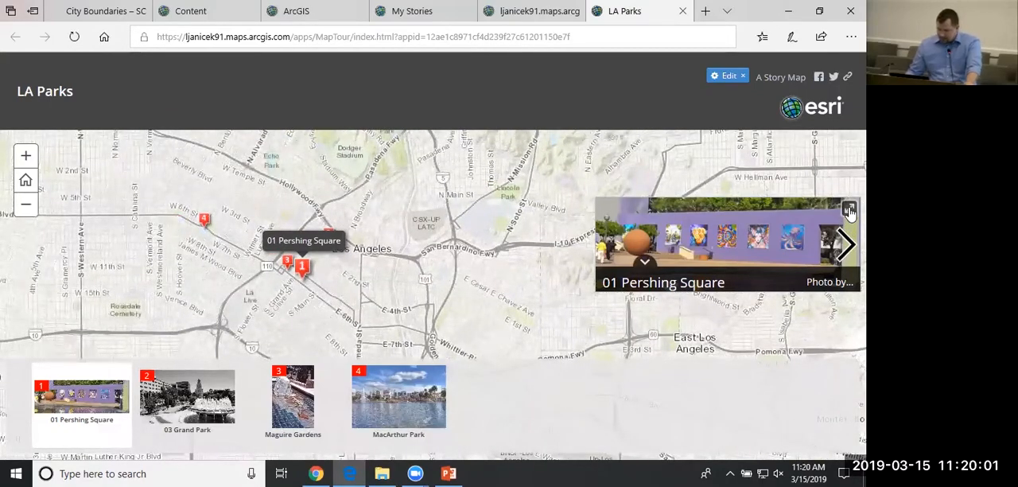
# View the Pershing Square picture enlarged in the preview, and return to the builder without sharing the tour.
pyautogui.click(849, 210)
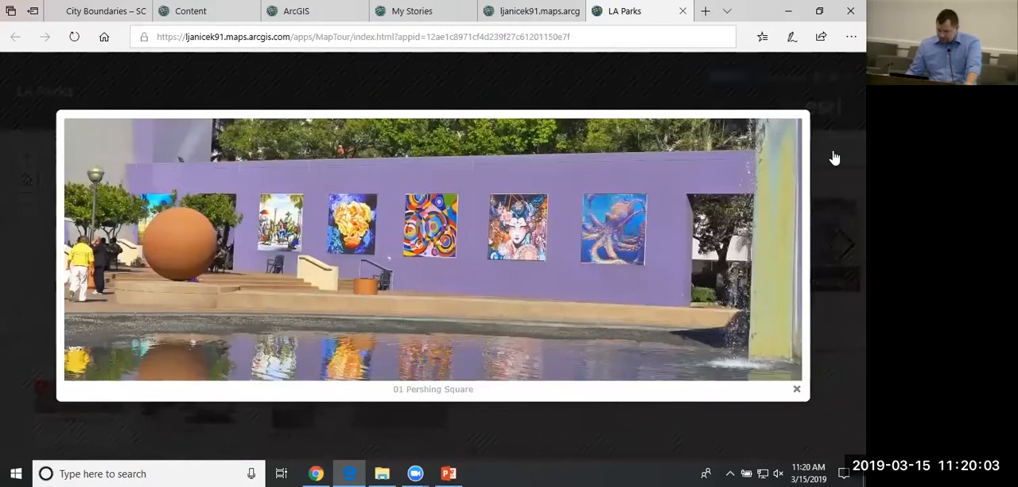
pyautogui.click(834, 158)
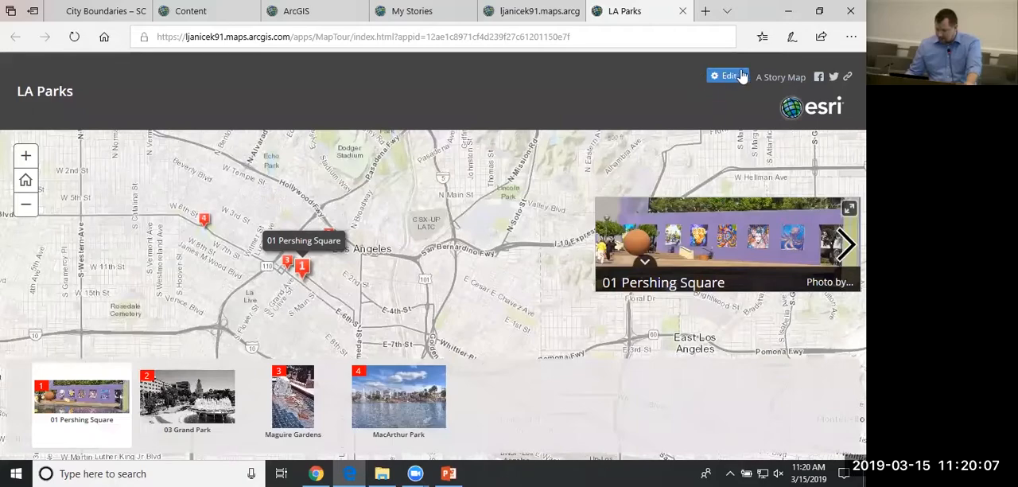
pyautogui.click(683, 11)
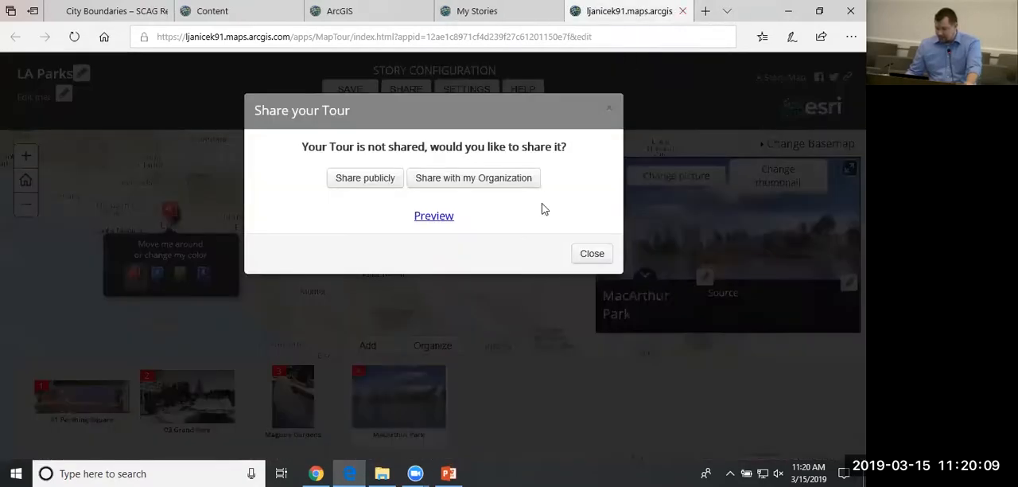
pyautogui.click(595, 255)
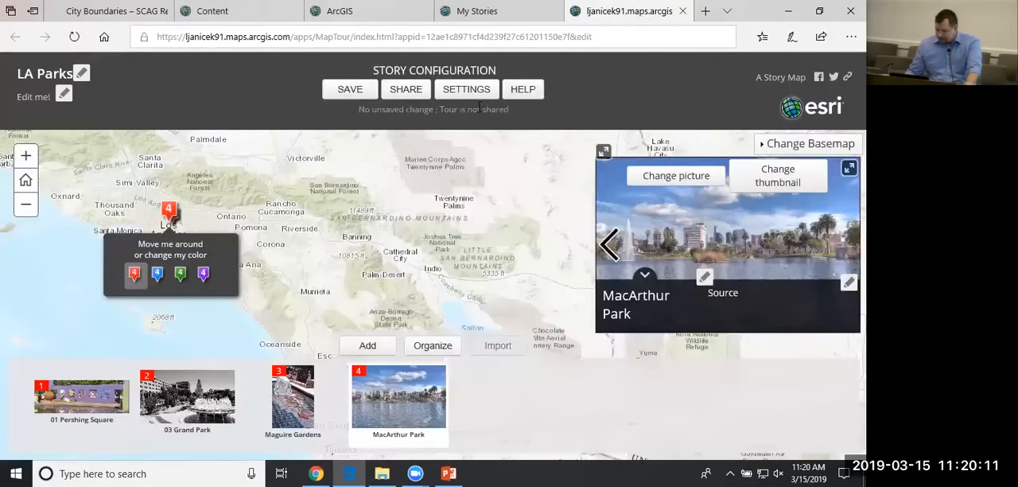
# Review the tour's color theme, header logo and link, and data field settings, and leave them without applying changes.
pyautogui.click(480, 92)
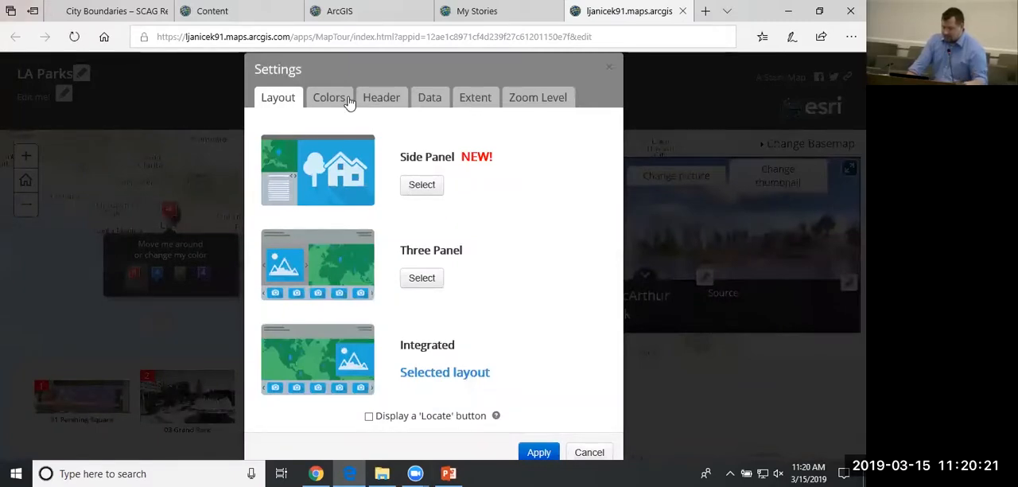
pyautogui.click(346, 102)
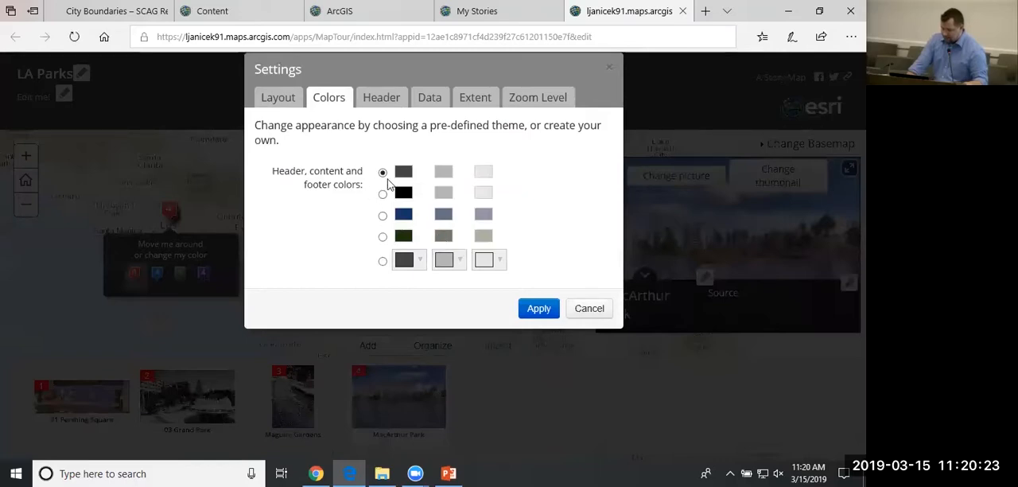
pyautogui.click(391, 105)
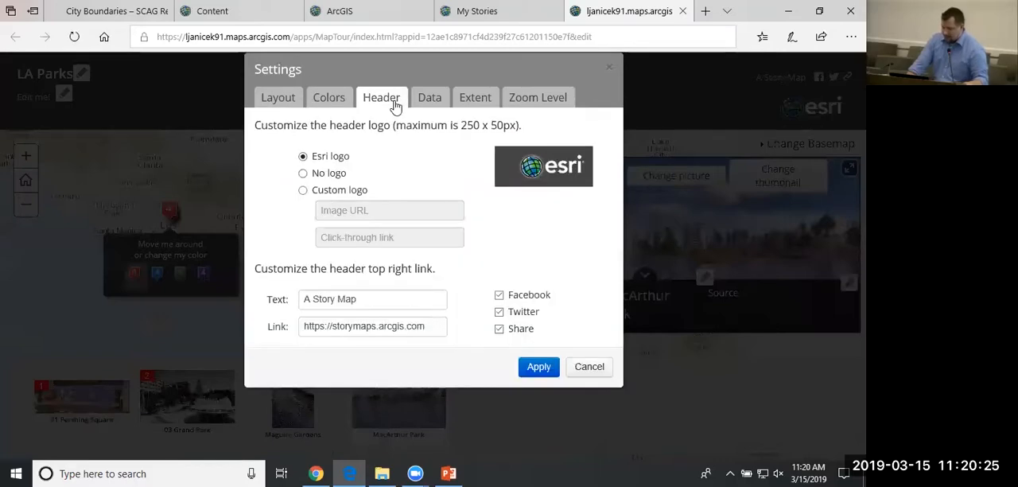
pyautogui.click(432, 100)
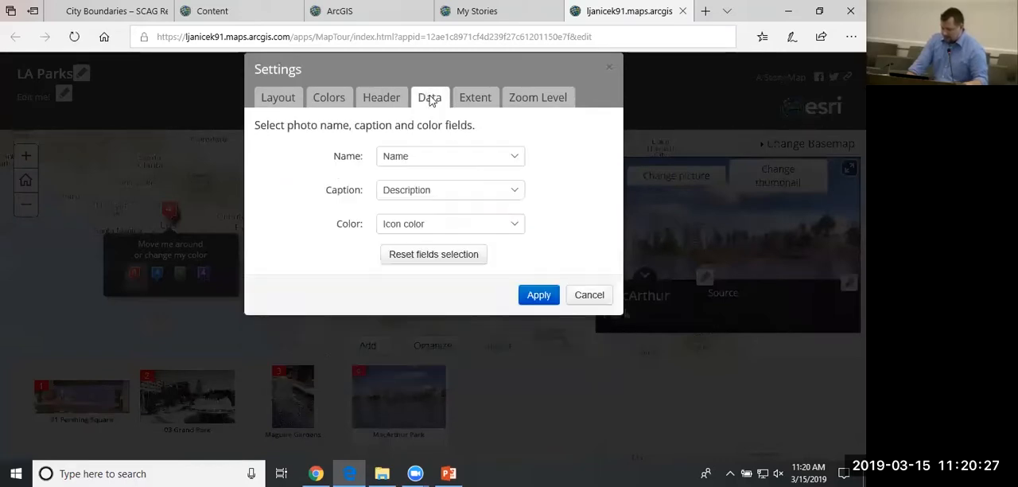
pyautogui.click(595, 295)
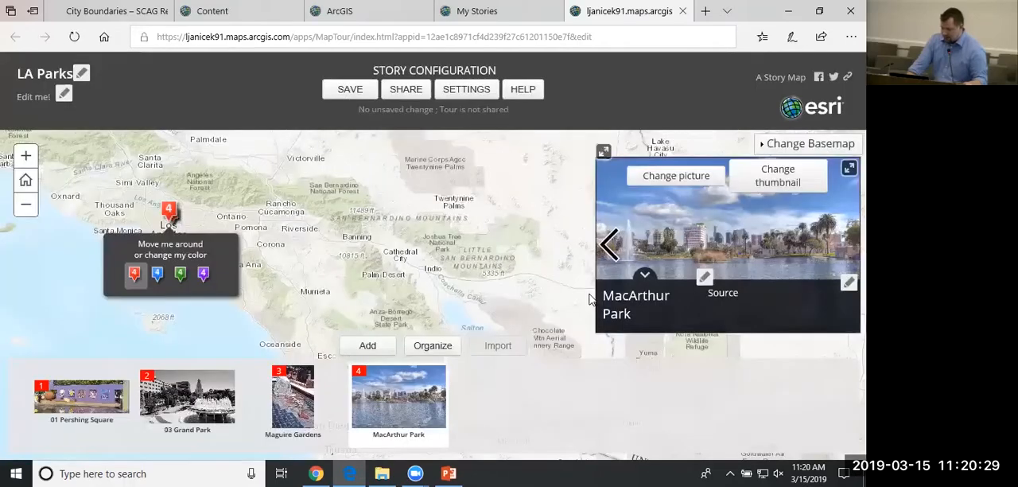
# Save the LA Parks tour and close its builder.
pyautogui.click(354, 91)
pyautogui.click(682, 10)
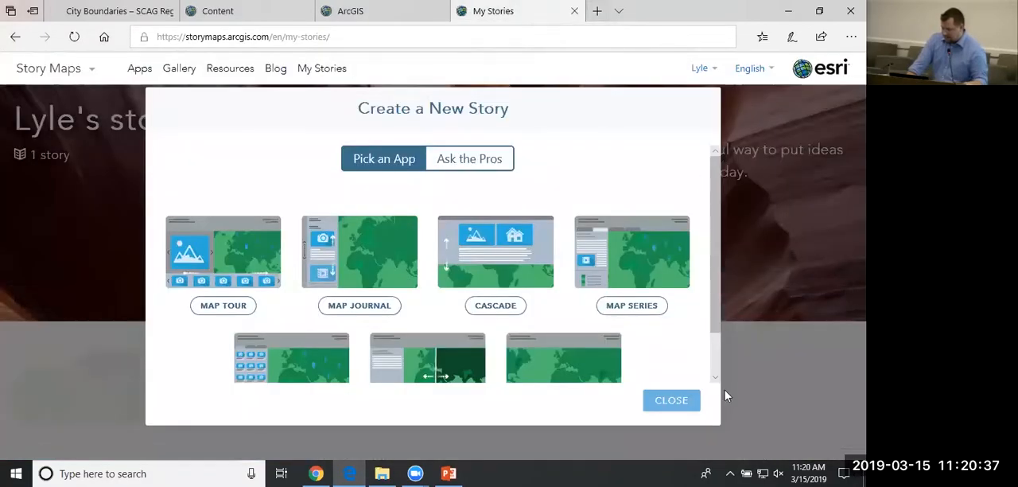
# Dismiss the new-story chooser and show the details of the LA Parks story in My Stories.
pyautogui.click(672, 402)
pyautogui.scroll(-1, 516, 260)
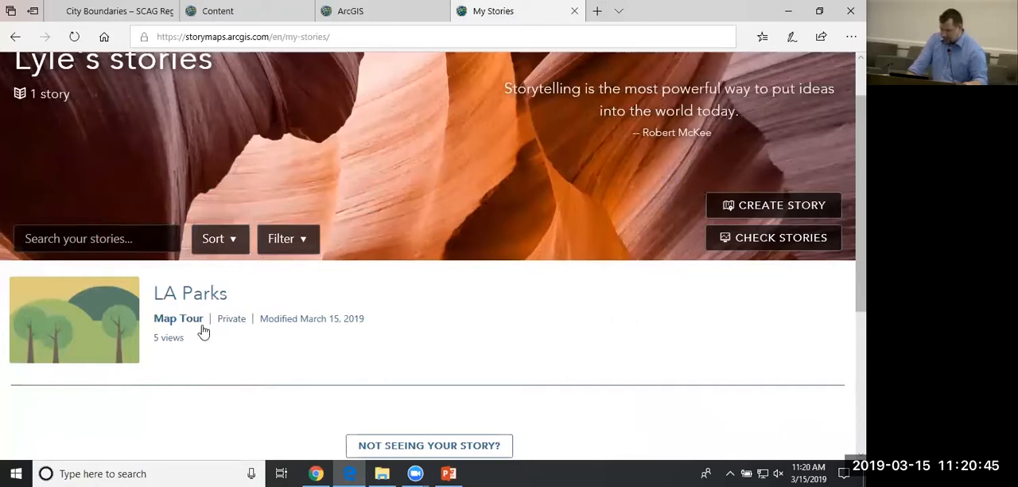
pyautogui.scroll(-1, 245, 342)
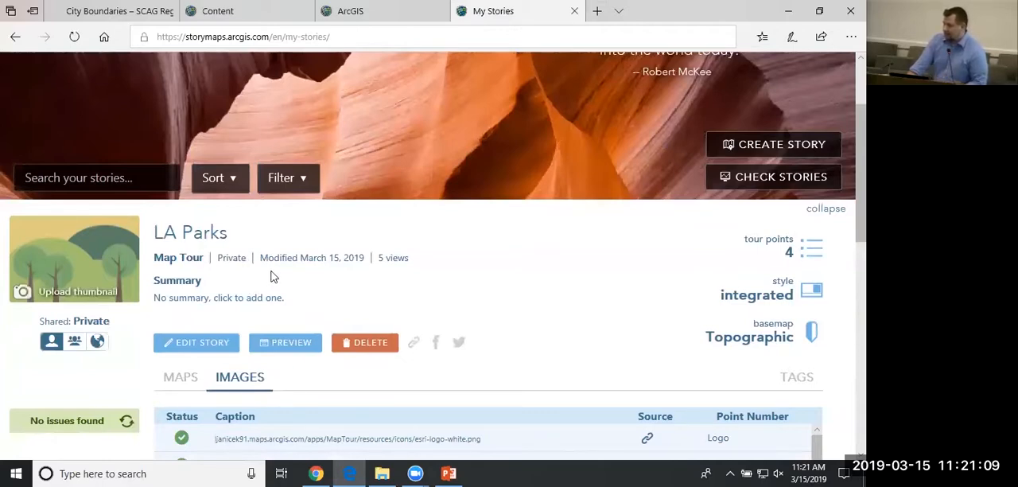
# Share the LA Parks story with the public.
pyautogui.scroll(-1, 262, 282)
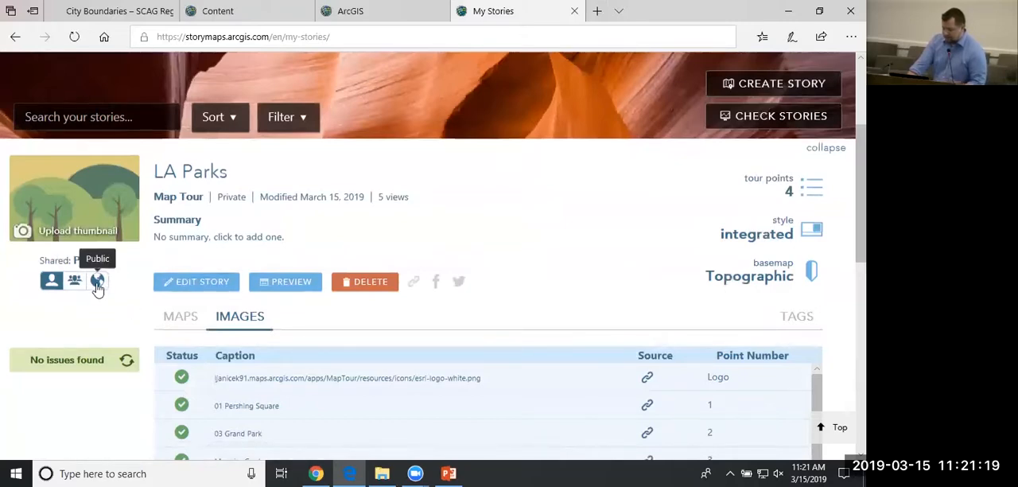
pyautogui.click(97, 282)
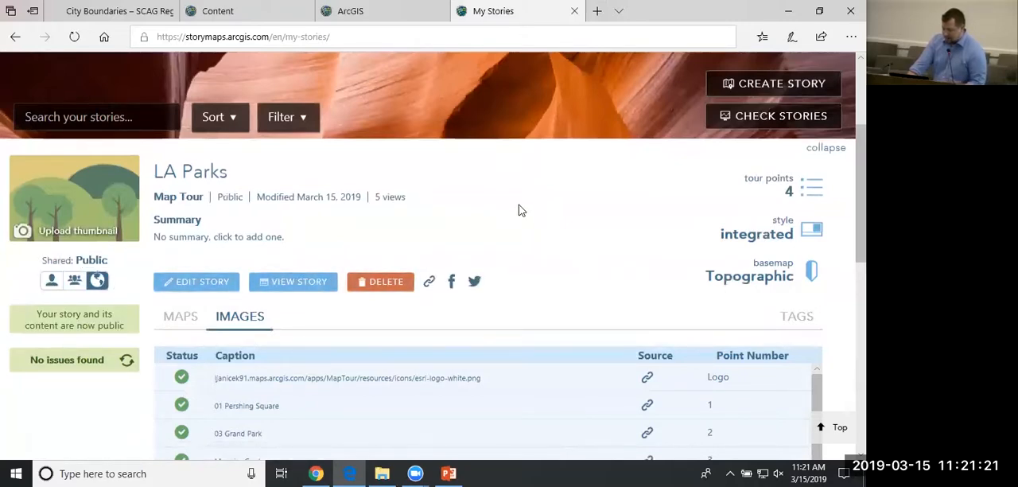
pyautogui.scroll(-3, 518, 211)
pyautogui.scroll(3, 546, 189)
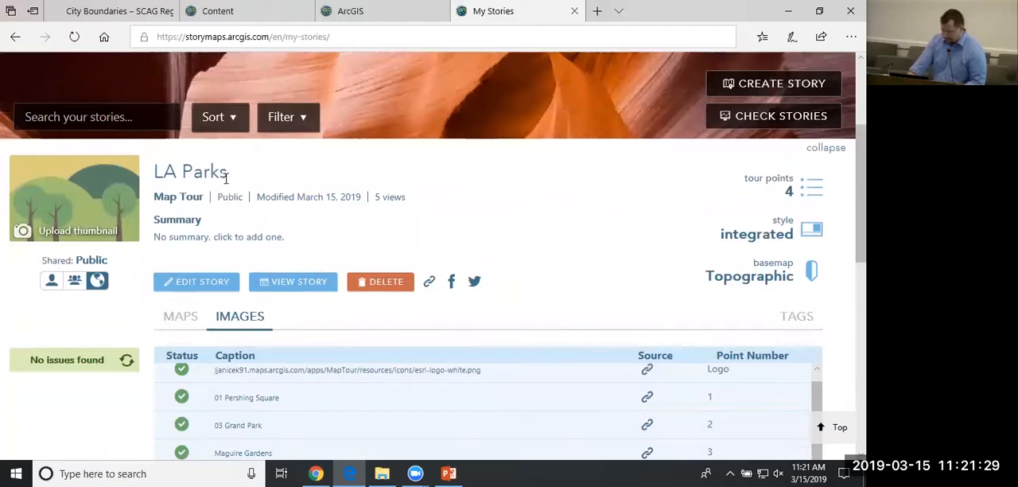
# Run the check for issues on the stories in My Stories.
pyautogui.scroll(2, 501, 195)
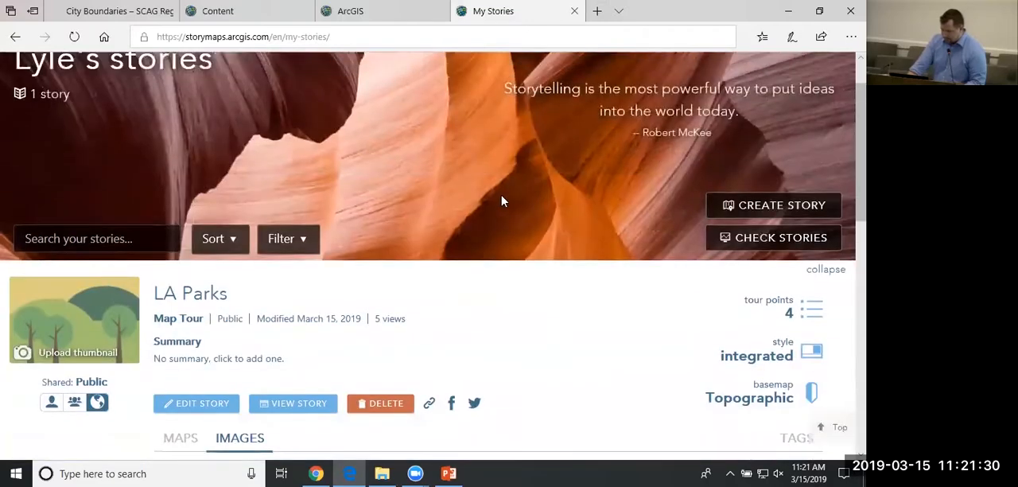
pyautogui.click(763, 247)
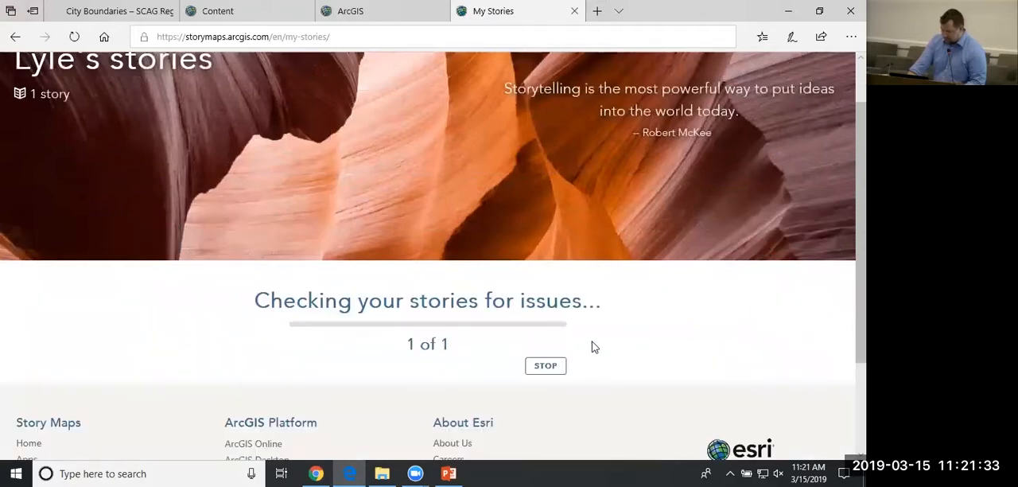
pyautogui.scroll(1, 233, 254)
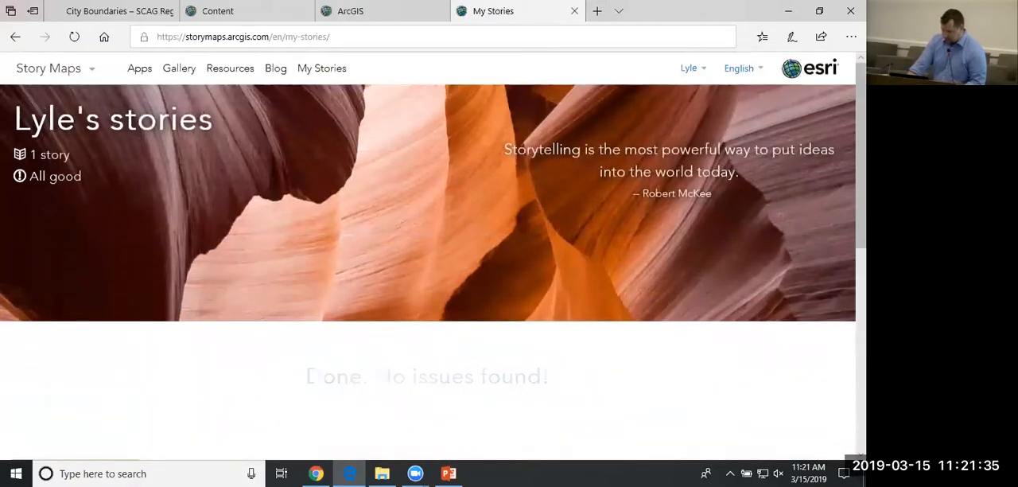
pyautogui.scroll(-1, 404, 347)
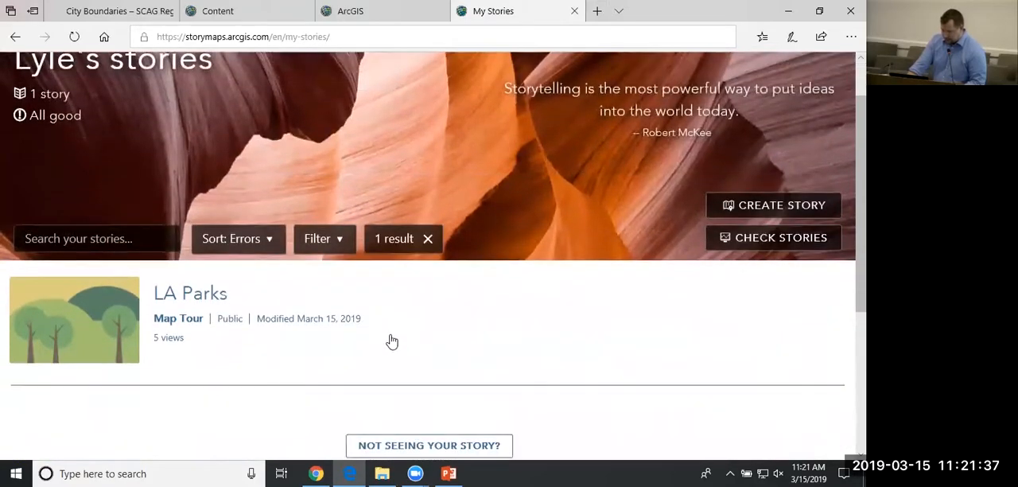
# Expand the LA Parks story's details, view its sharing link and embed options, and close them without copying anything.
pyautogui.click(393, 341)
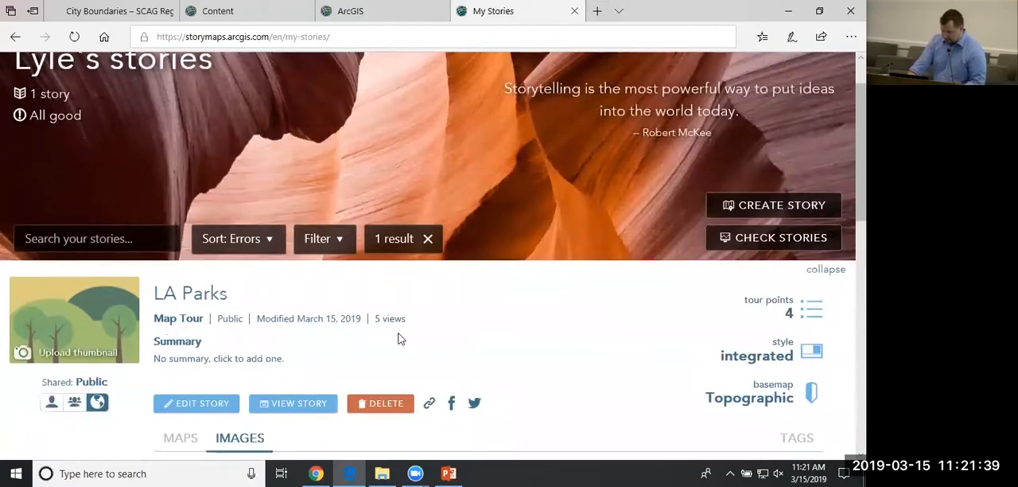
pyautogui.scroll(-1, 398, 341)
pyautogui.scroll(-1, 400, 339)
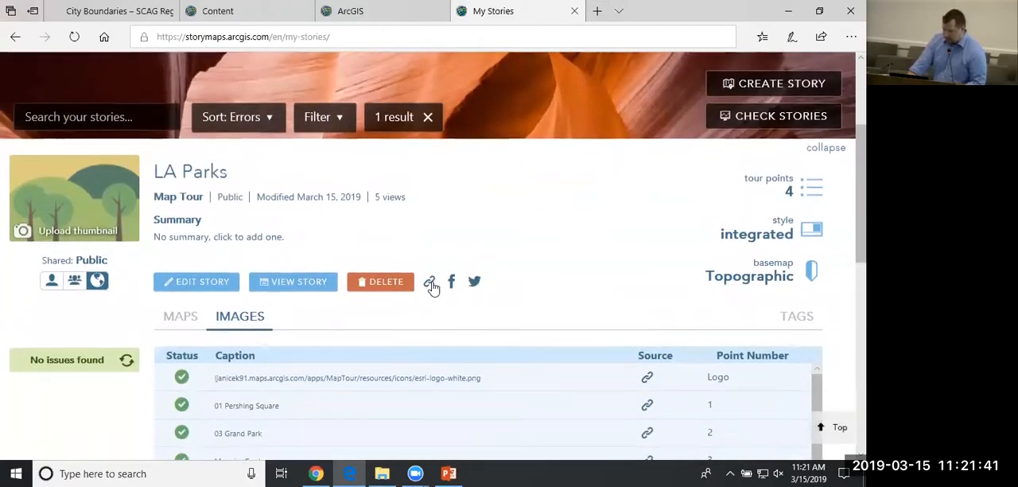
pyautogui.click(430, 282)
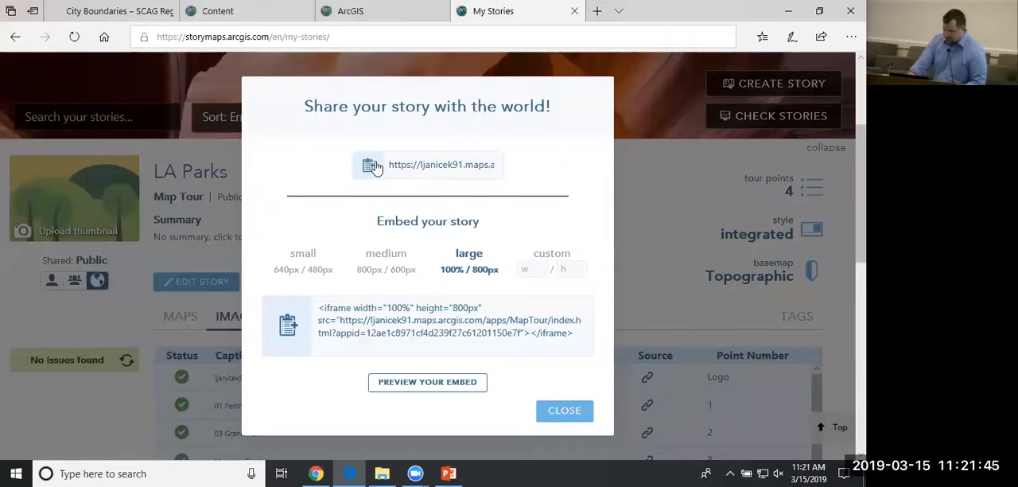
pyautogui.click(563, 410)
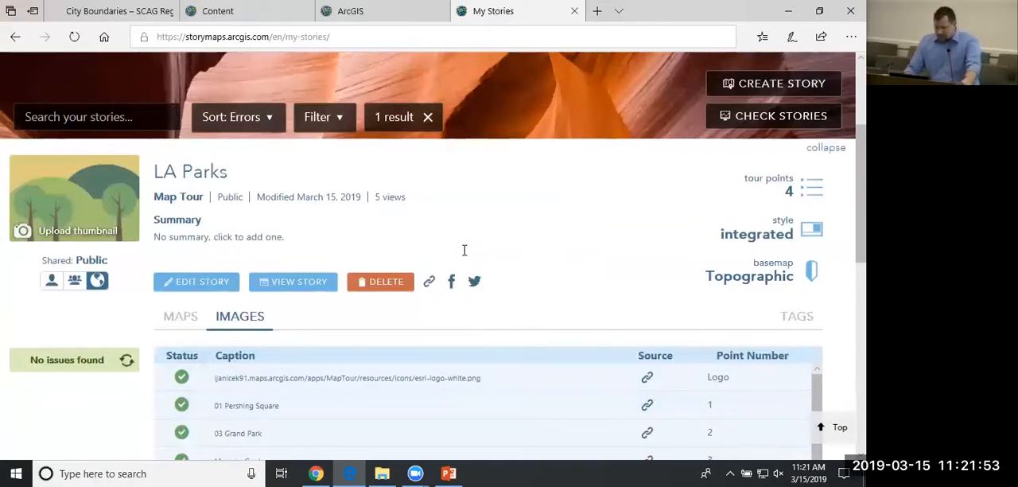
# Clear the error sorting and result filter from the story list.
pyautogui.scroll(1, 457, 231)
pyautogui.click(430, 181)
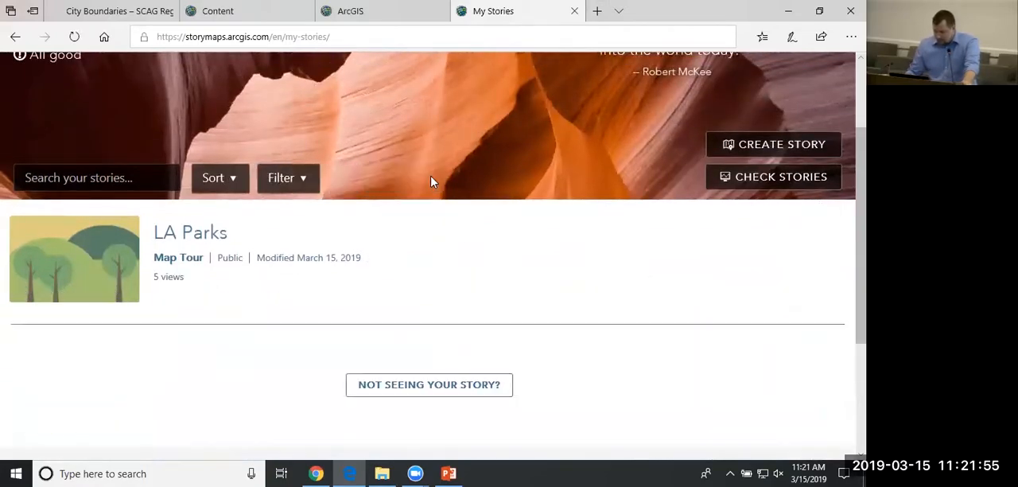
pyautogui.scroll(2, 324, 333)
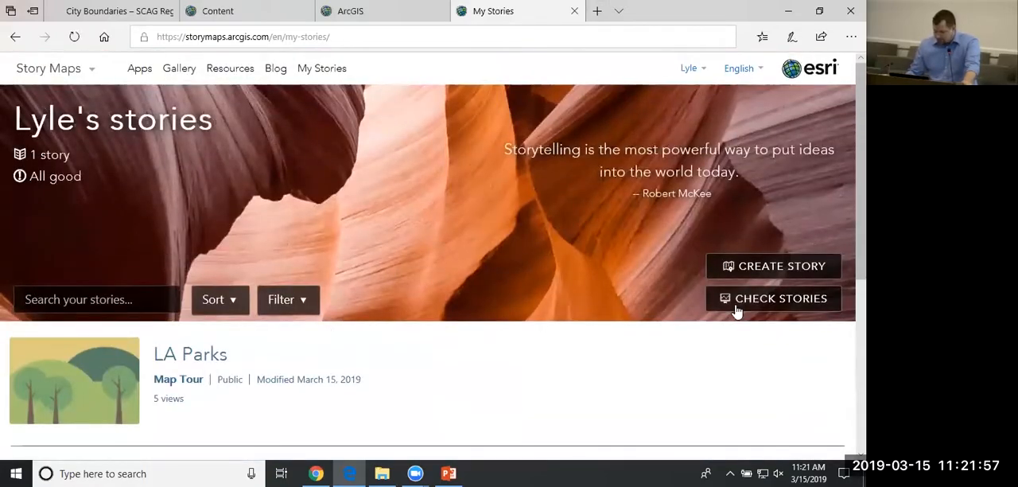
# Start a new Map Journal story with the Side Panel layout.
pyautogui.click(752, 268)
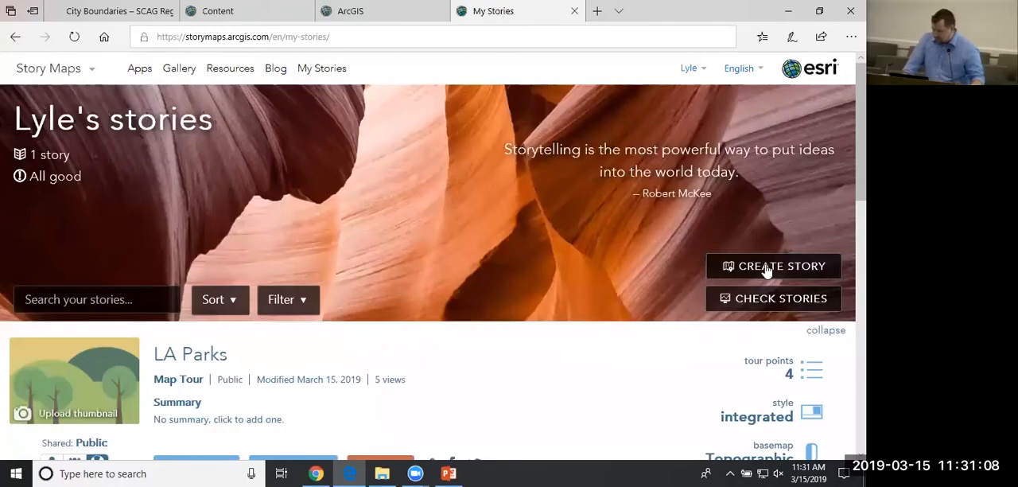
pyautogui.click(766, 270)
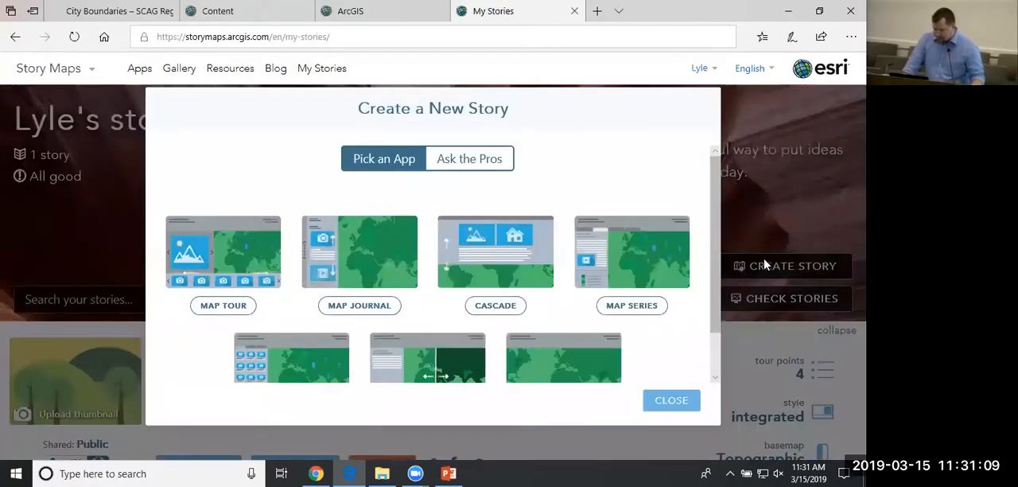
pyautogui.click(362, 309)
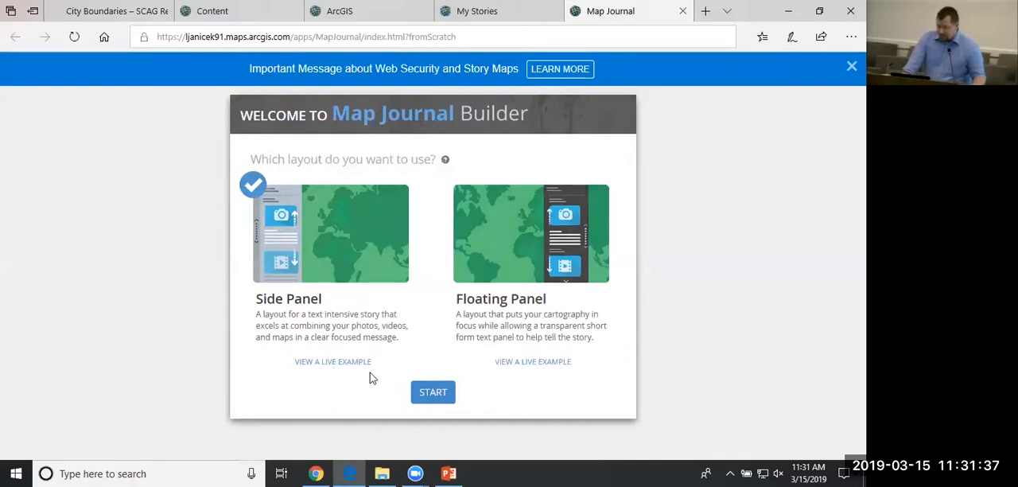
pyautogui.click(433, 393)
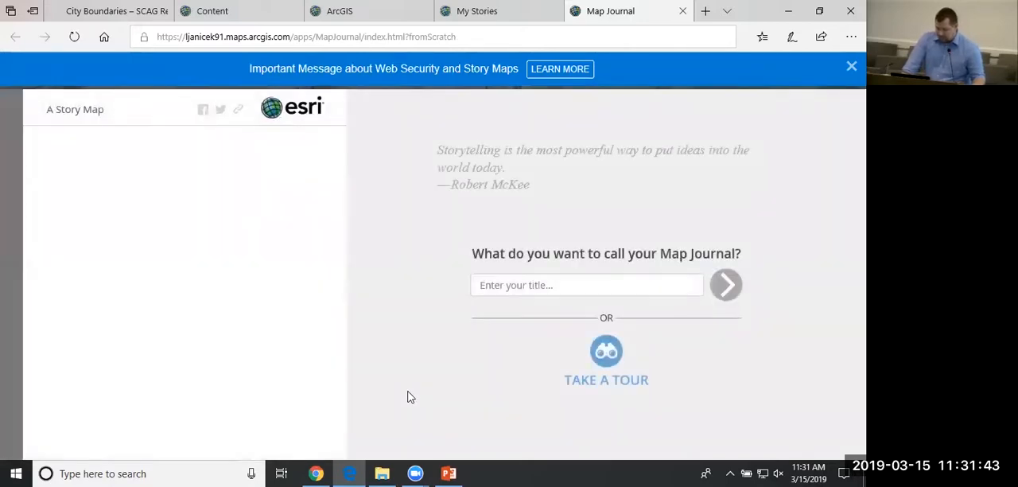
# Title the Map Journal "Parks and House Hold Income" and continue to its home section.
pyautogui.click(524, 285)
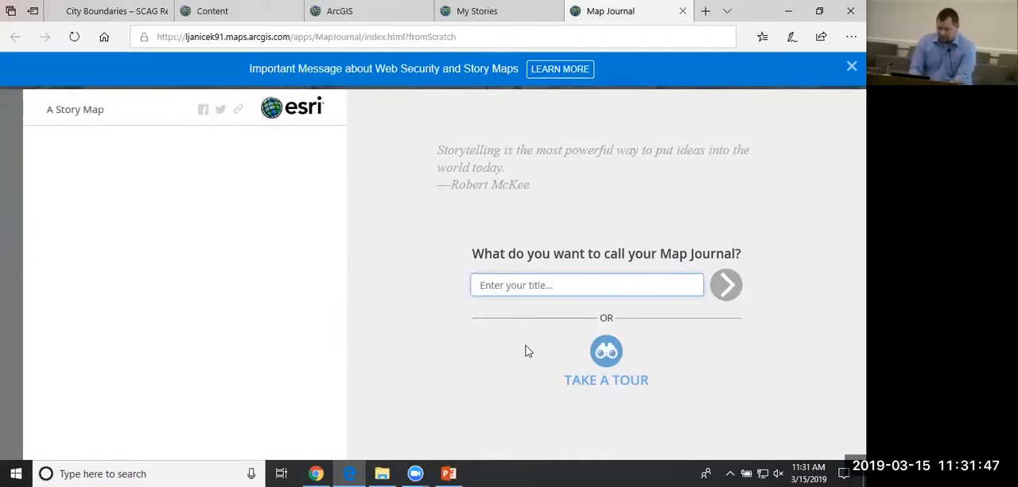
pyautogui.write('f')
pyautogui.press('BackSpace')
pyautogui.write('P')
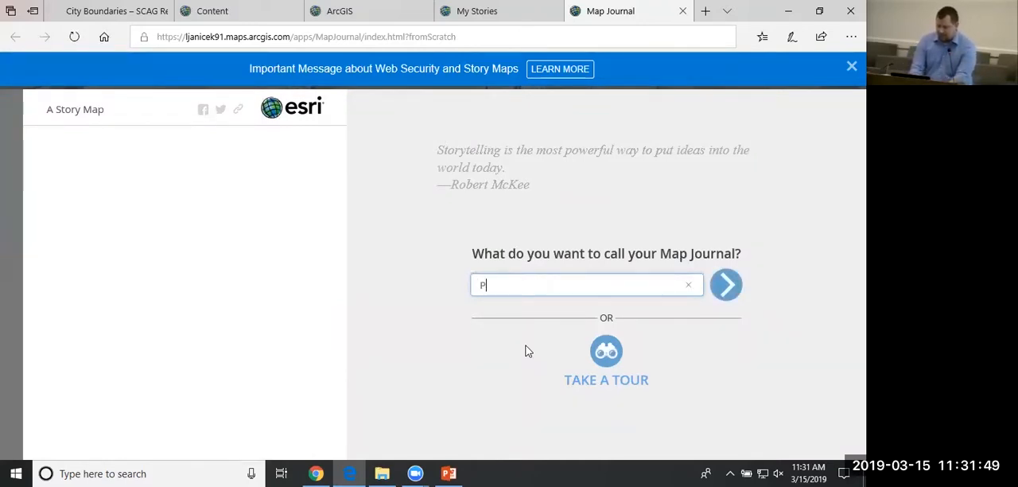
pyautogui.write('arks and')
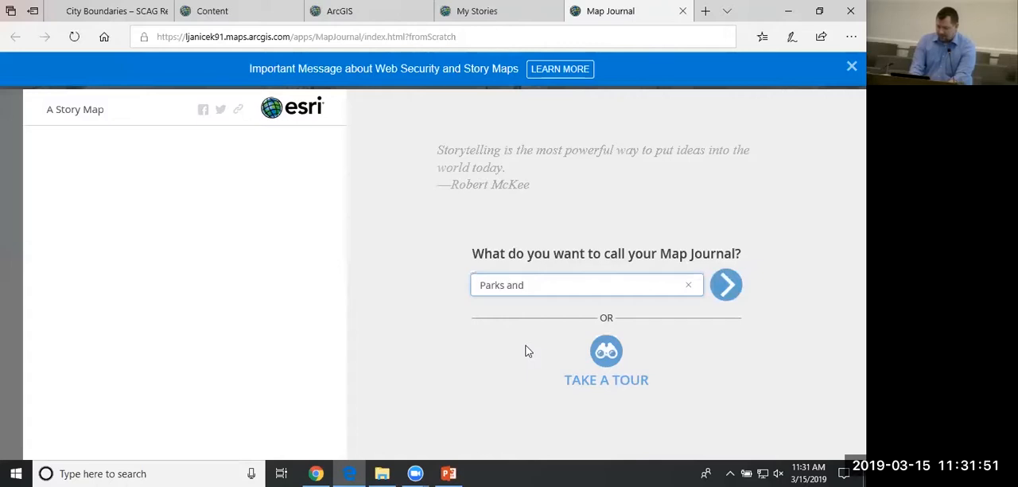
pyautogui.write(' House Hold')
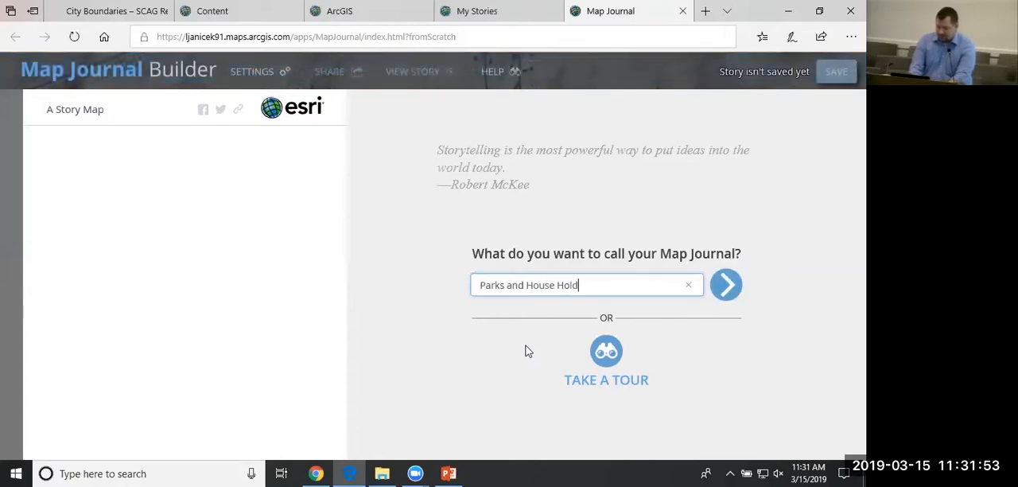
pyautogui.write(' Income')
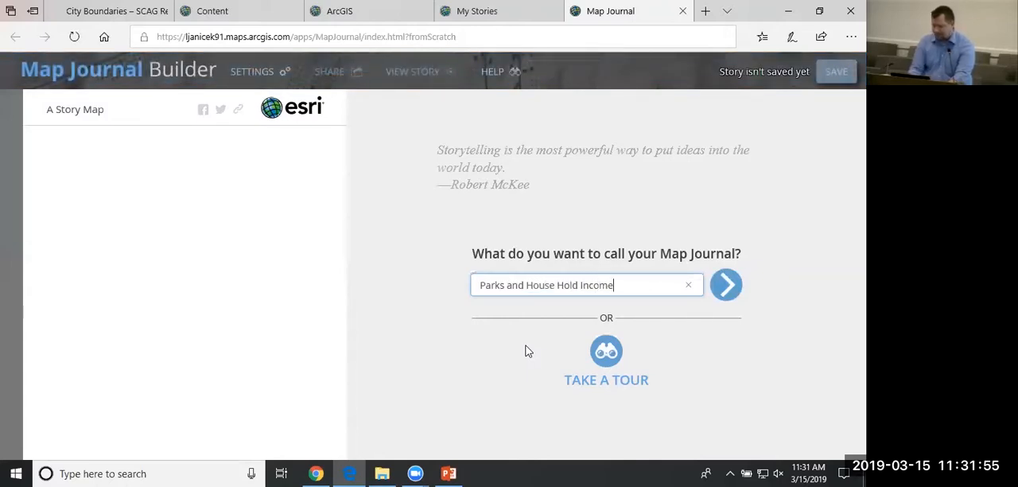
pyautogui.click(728, 289)
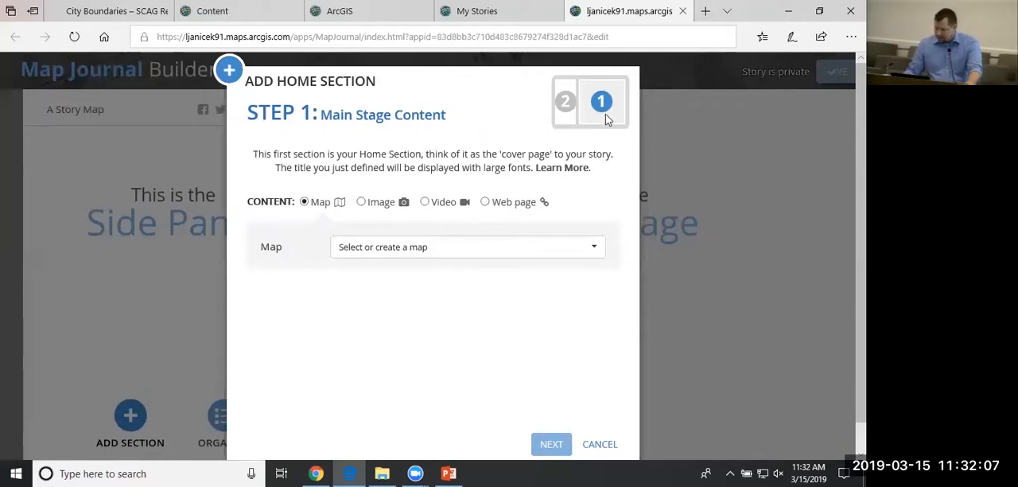
# Browse the existing maps in My Content for the home section's main stage, and leave without choosing one.
pyautogui.click(482, 254)
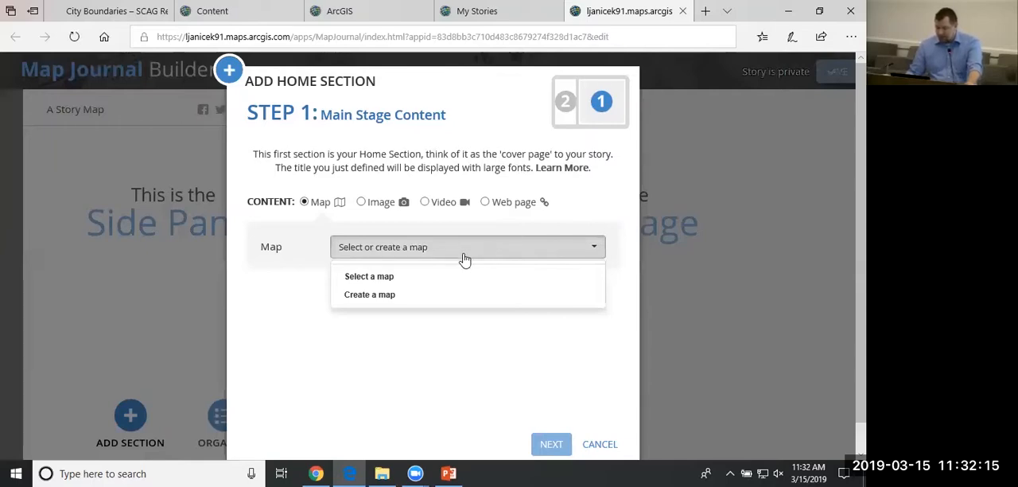
pyautogui.click(380, 279)
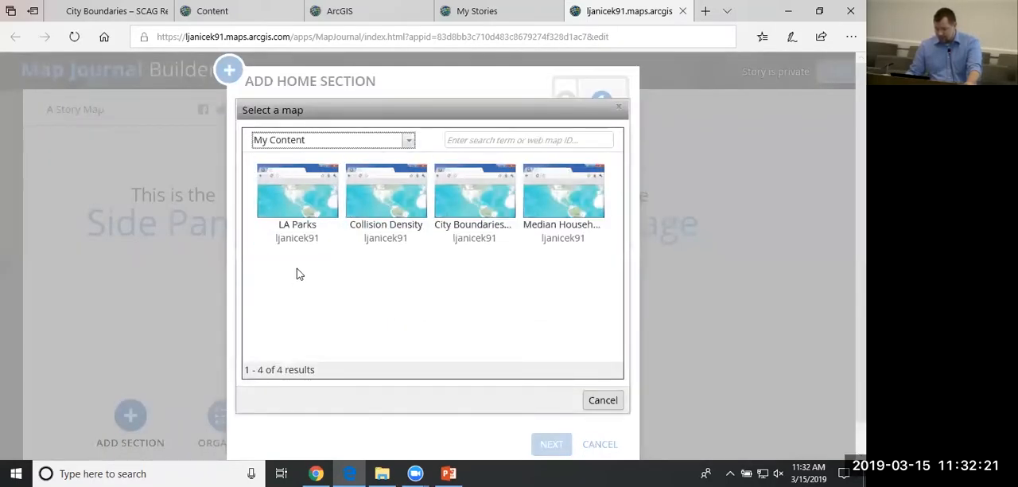
pyautogui.click(297, 219)
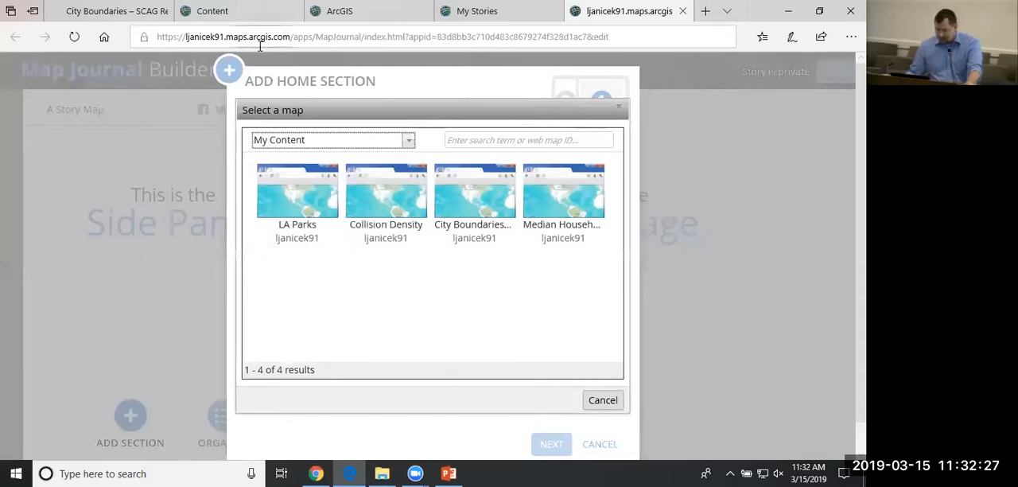
pyautogui.click(618, 109)
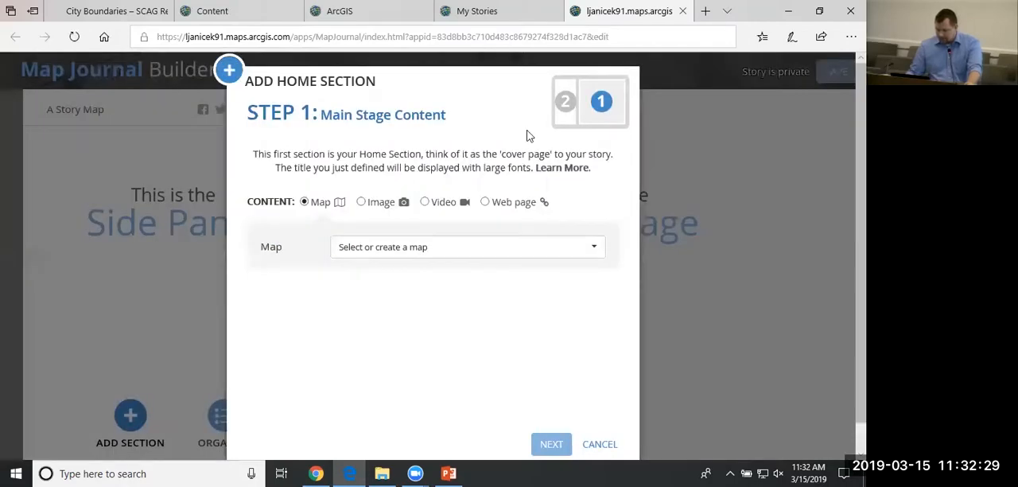
pyautogui.click(382, 248)
pyautogui.click(382, 248)
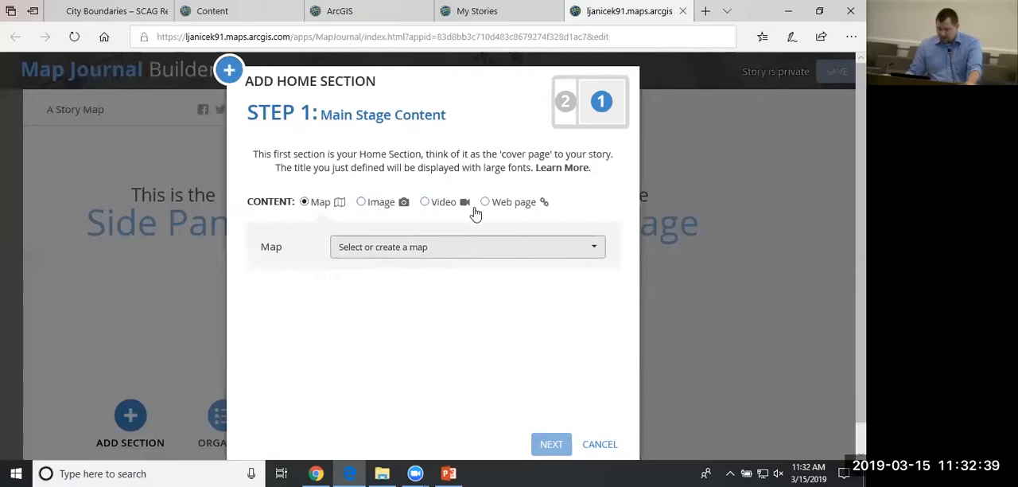
# Create a new map titled "Parks and House Hold Income" for the home section's main stage.
pyautogui.click(434, 247)
pyautogui.click(398, 294)
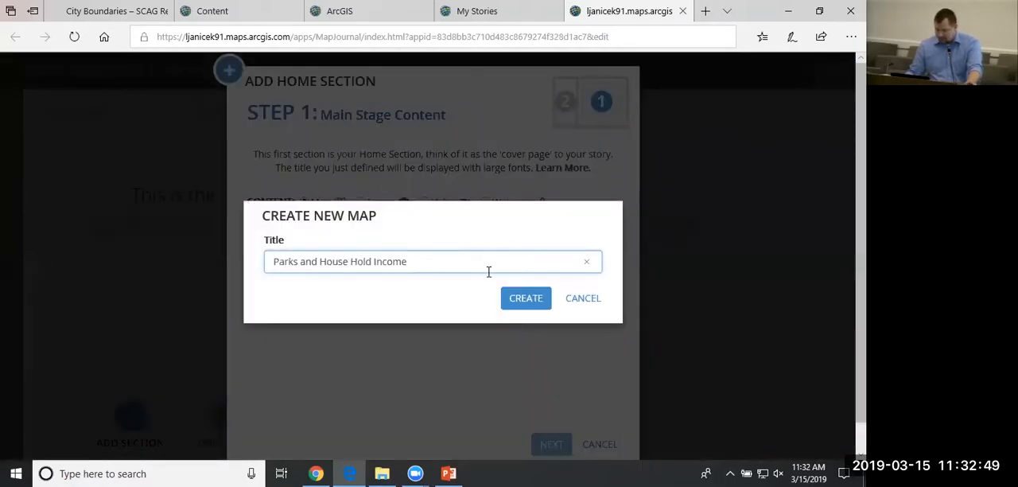
pyautogui.click(506, 308)
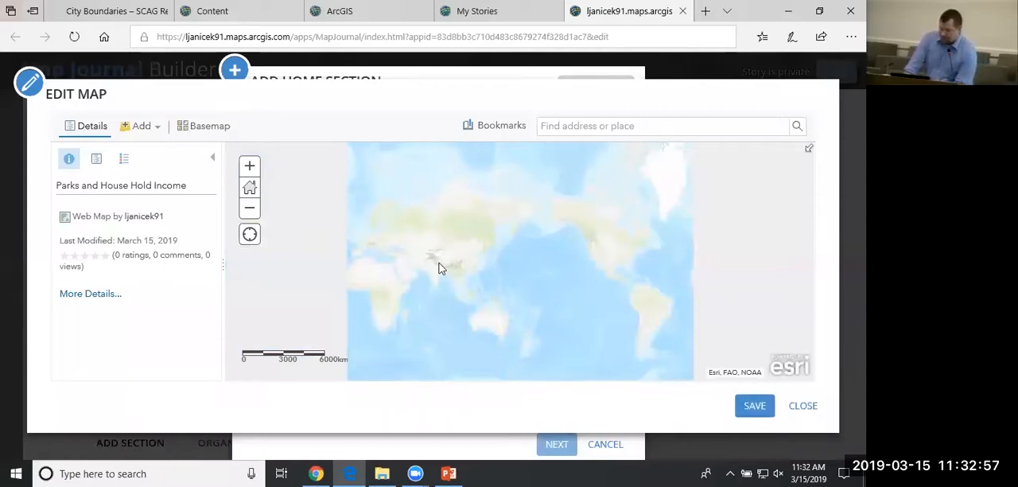
# Frame the new map on the southern United States and Mexico, and start a search for layers in My Content.
pyautogui.moveTo(443, 266); pyautogui.dragTo(532, 281)
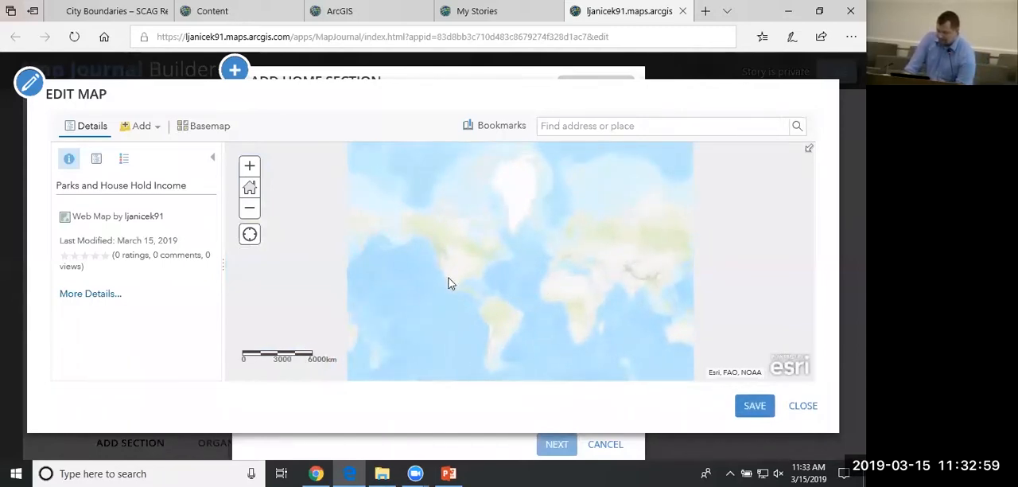
pyautogui.scroll(3, 449, 283)
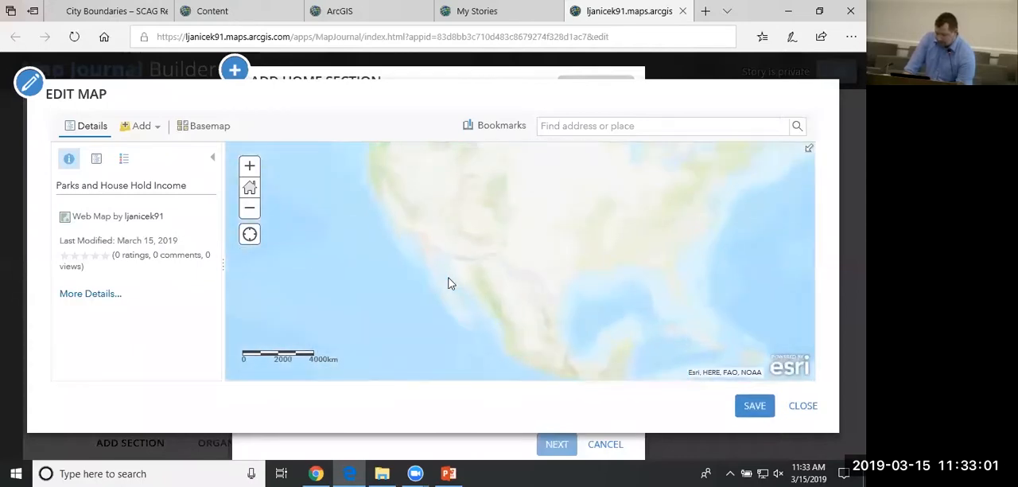
pyautogui.click(145, 137)
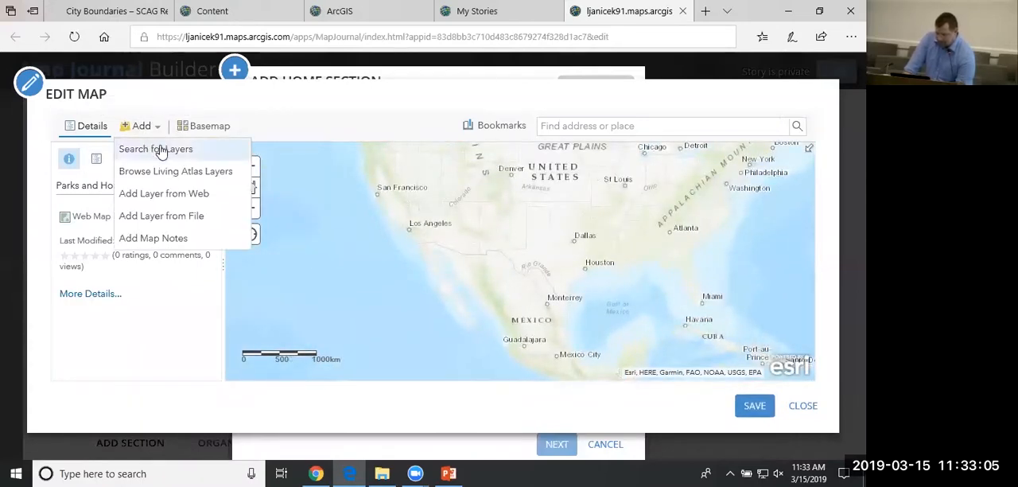
pyautogui.click(169, 156)
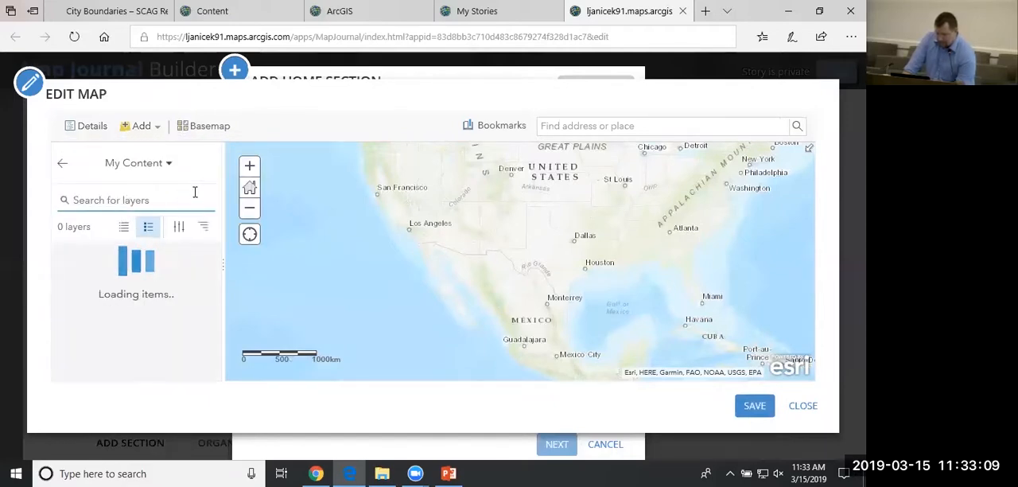
pyautogui.moveTo(215, 301); pyautogui.dragTo(215, 266)
# Search ArcGIS Online for "scag income" layers and locate the Median Household Income (2016) layer by scaggisadmin.
pyautogui.click(146, 164)
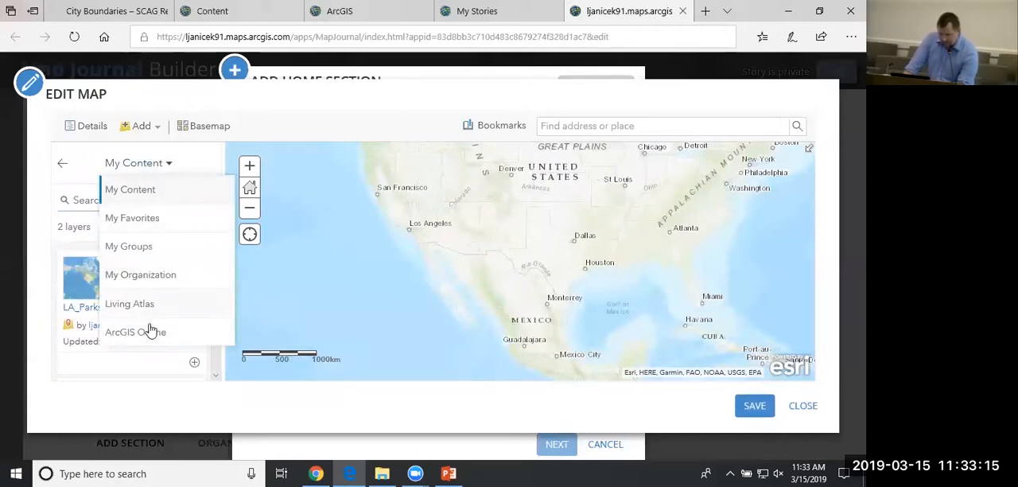
pyautogui.click(151, 340)
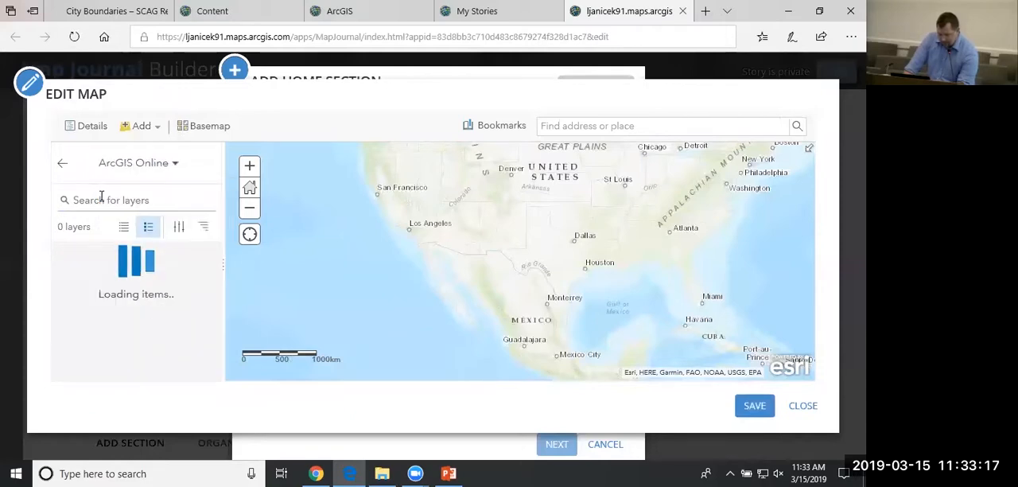
pyautogui.click(151, 199)
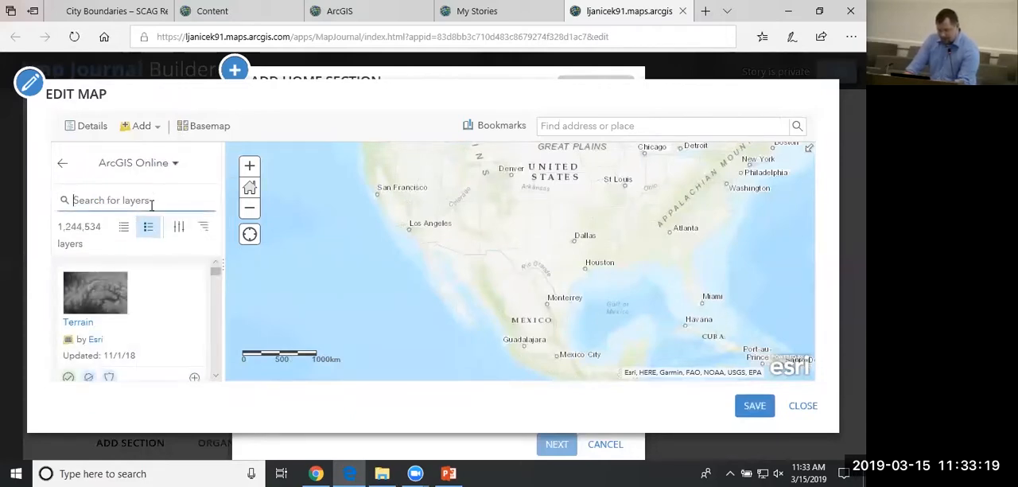
pyautogui.write('scag')
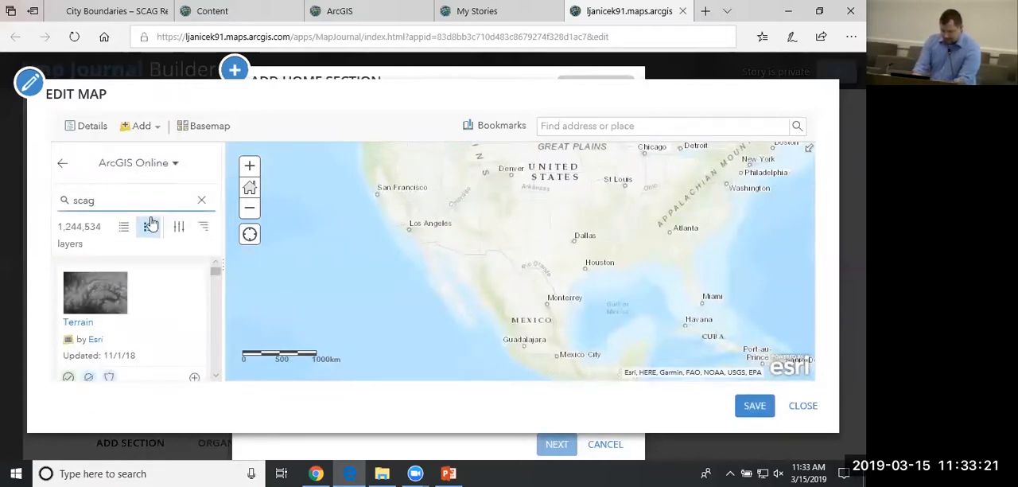
pyautogui.write(' inco')
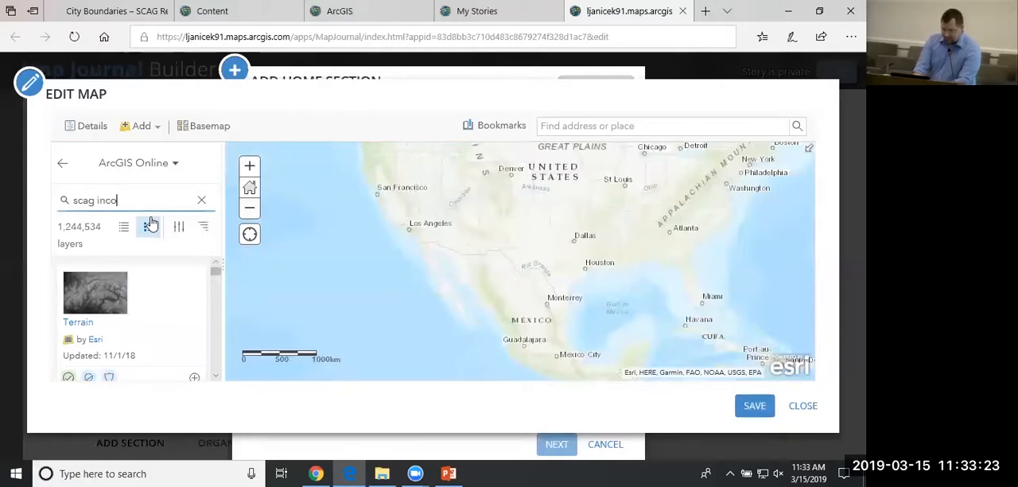
pyautogui.write('me')
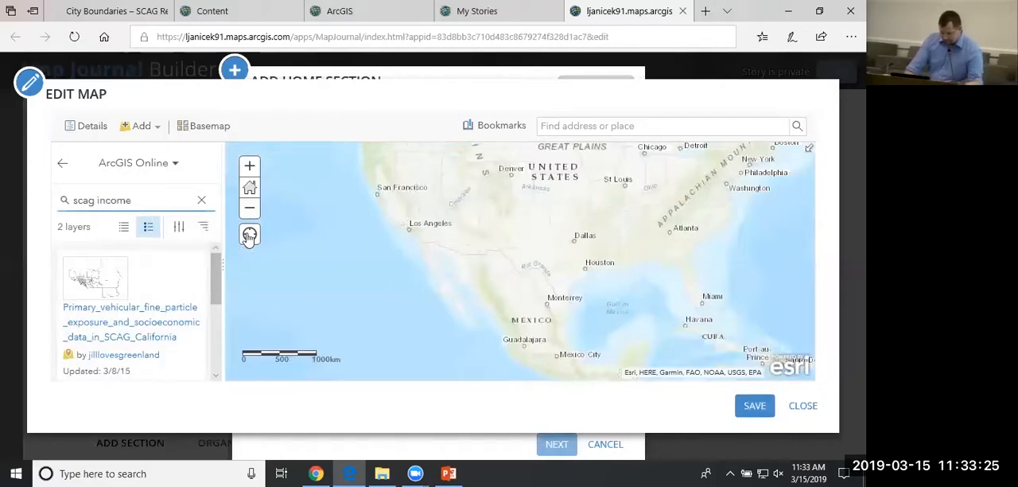
pyautogui.moveTo(220, 280); pyautogui.dragTo(221, 342)
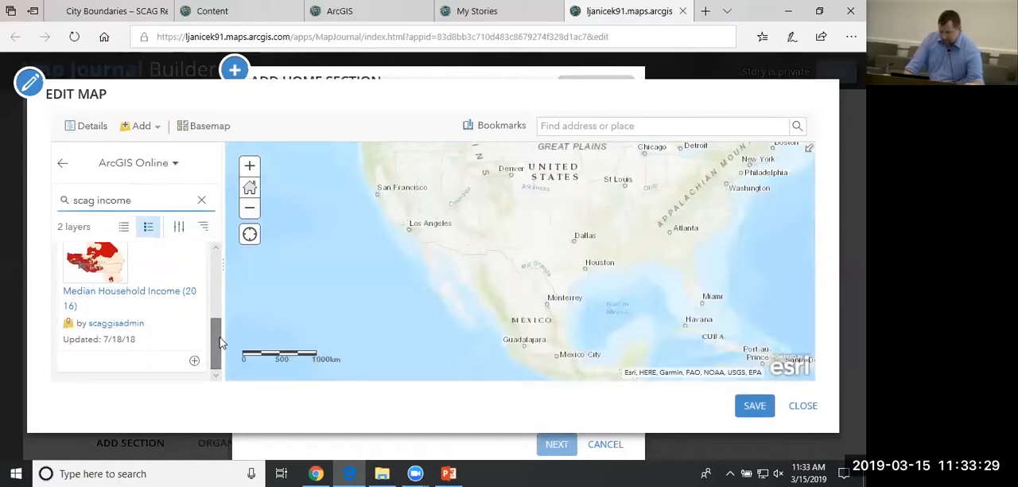
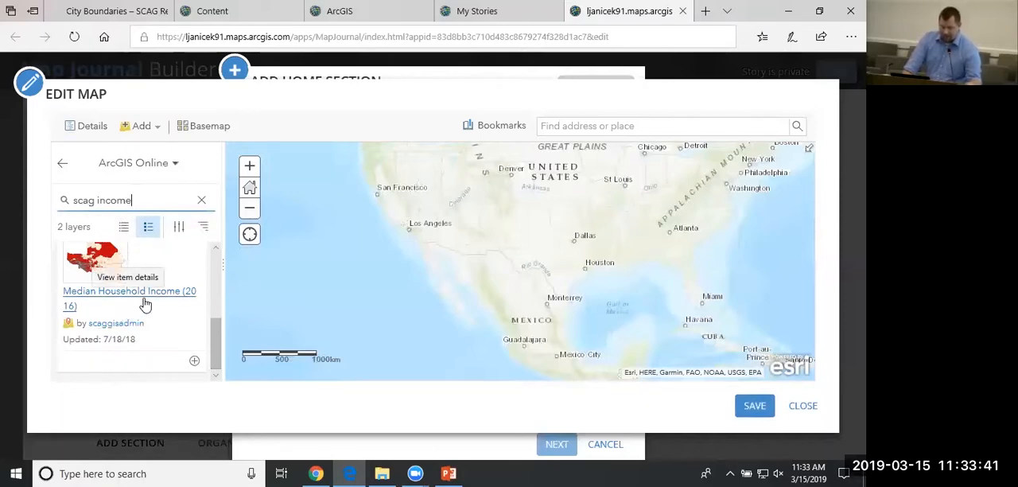
# Try to add the Median Household Income (2016) layer from ArcGIS Online, and frame the map on the Los Angeles and Riverside area.
pyautogui.click(194, 362)
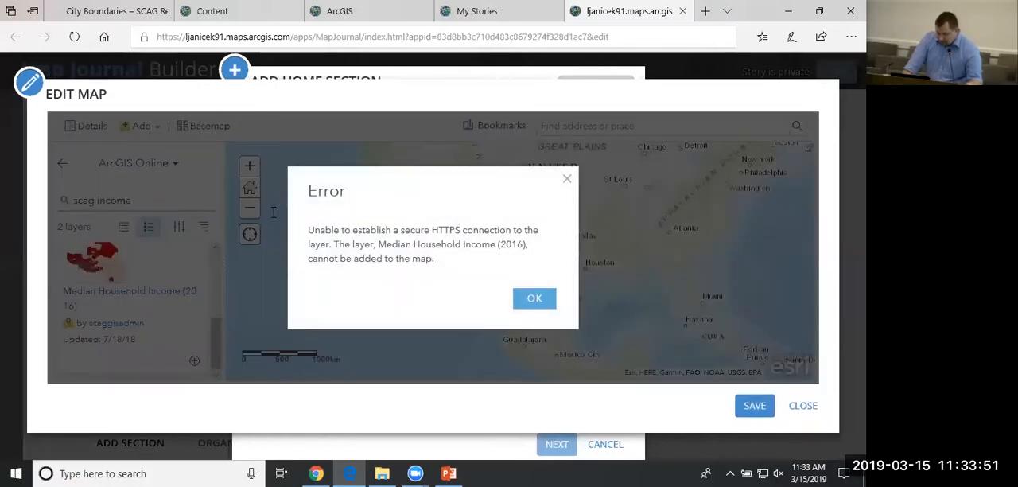
pyautogui.click(533, 302)
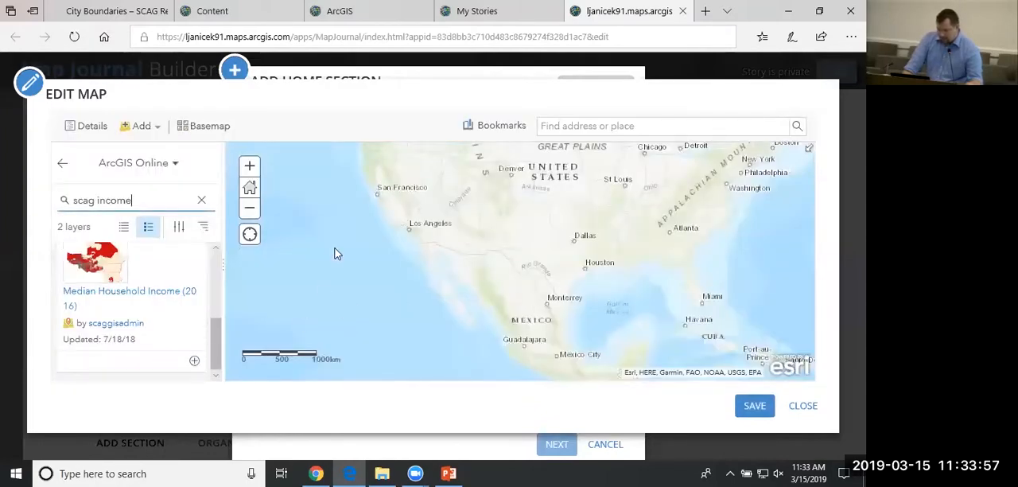
pyautogui.scroll(3, 412, 231)
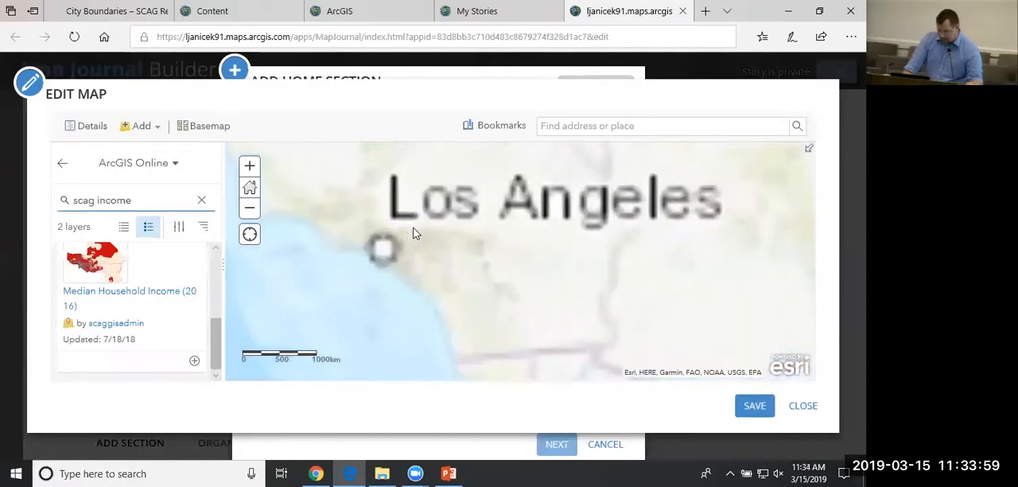
pyautogui.scroll(2, 403, 268)
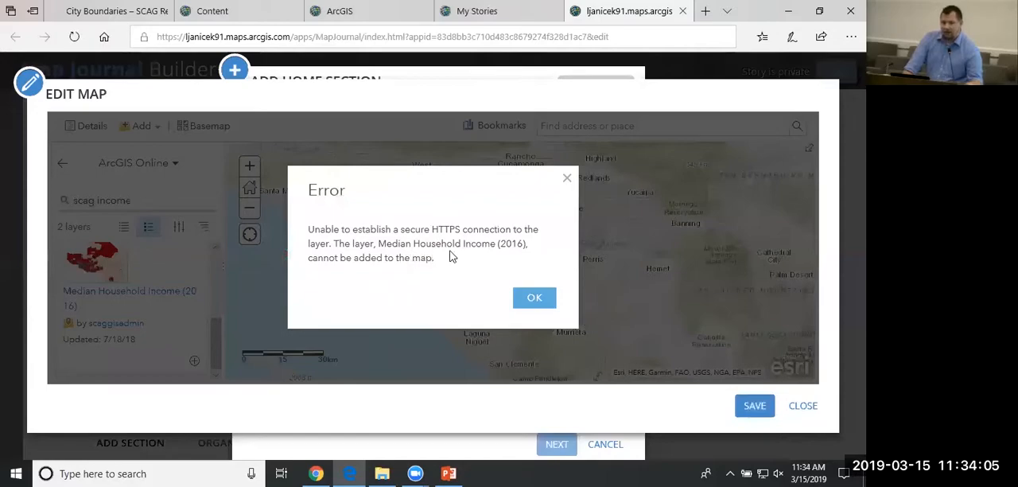
pyautogui.click(546, 302)
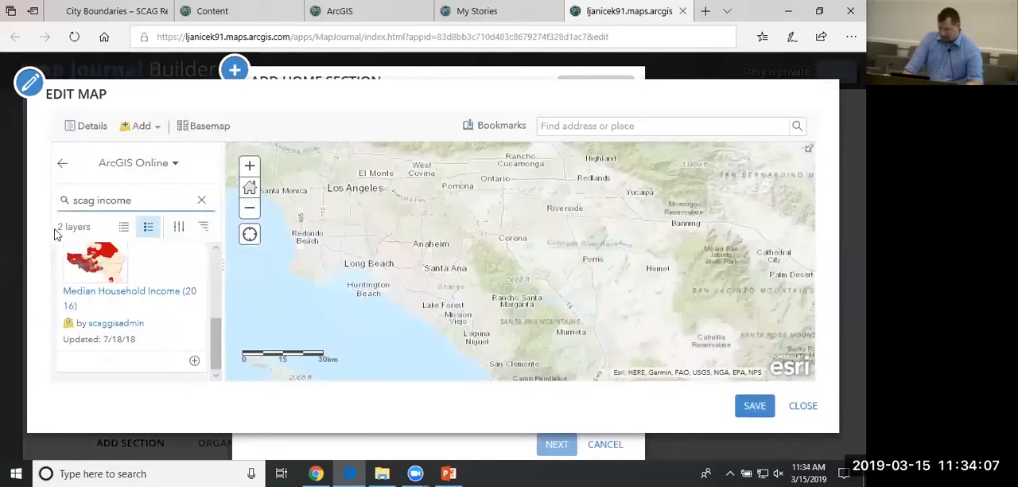
# Reopen the layer search in My Content, clear the "scag income" search term and browse the layers listed there.
pyautogui.click(63, 167)
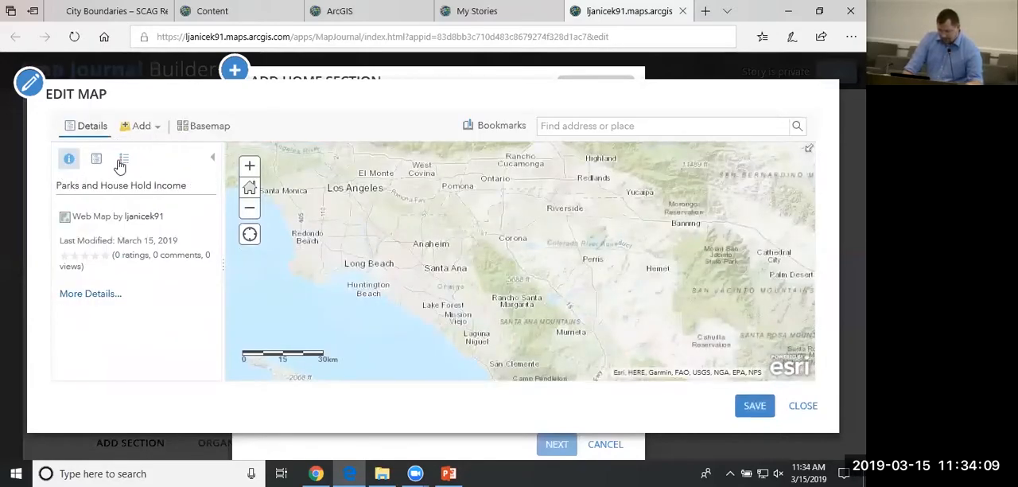
pyautogui.click(140, 127)
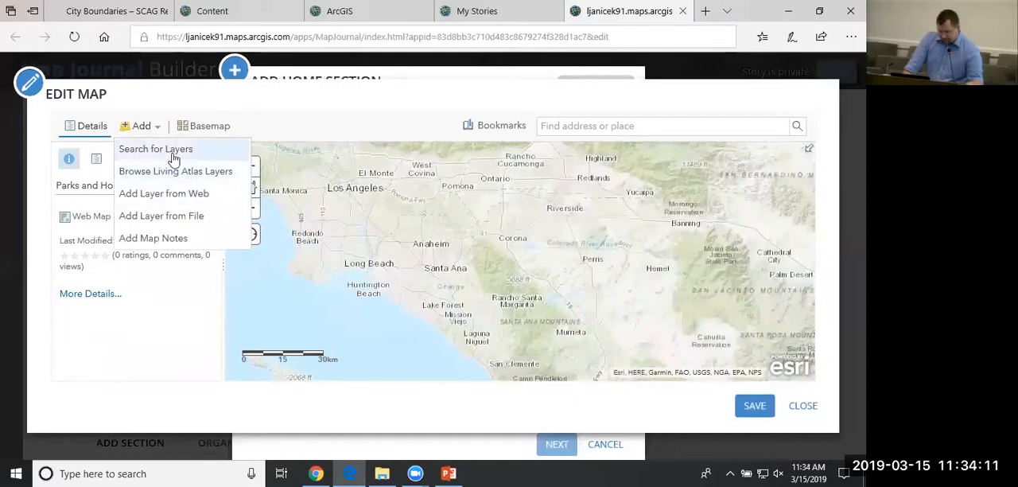
pyautogui.click(174, 152)
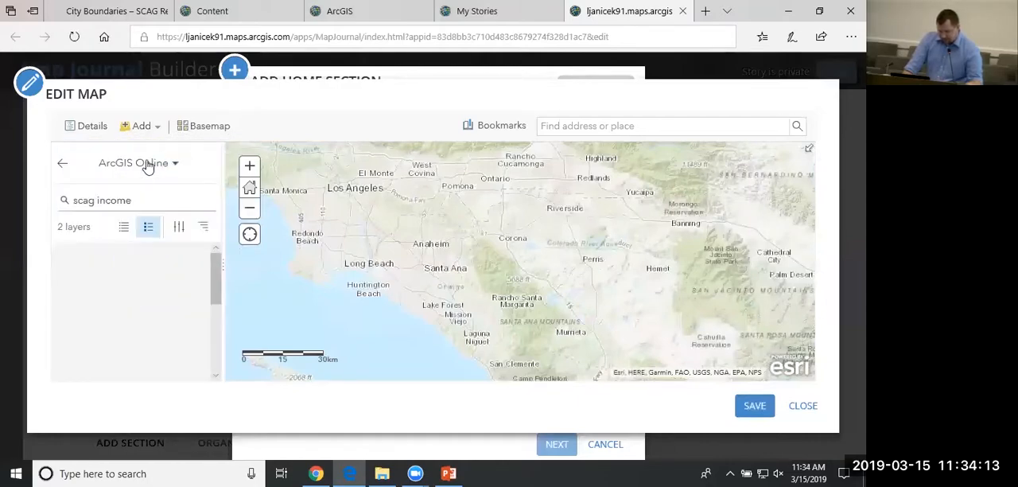
pyautogui.click(146, 163)
pyautogui.click(141, 191)
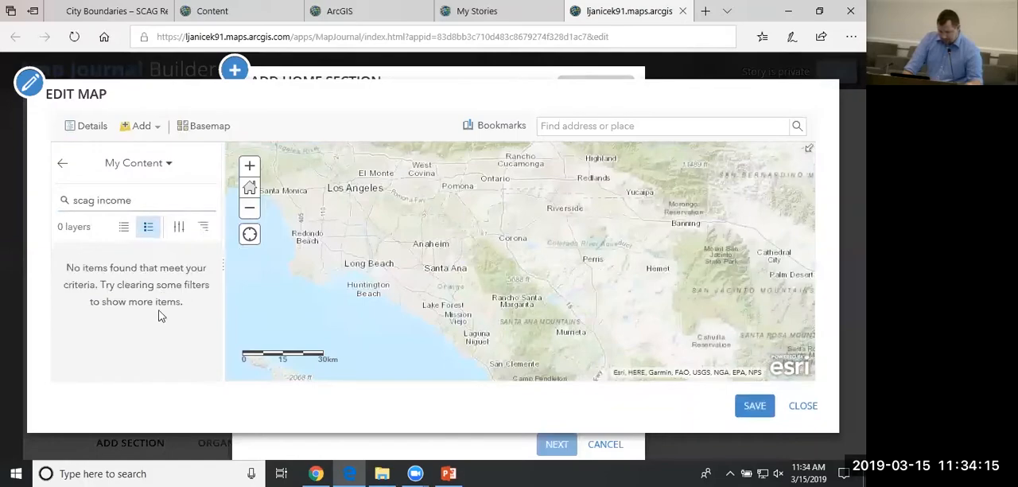
pyautogui.moveTo(132, 201); pyautogui.dragTo(64, 200)
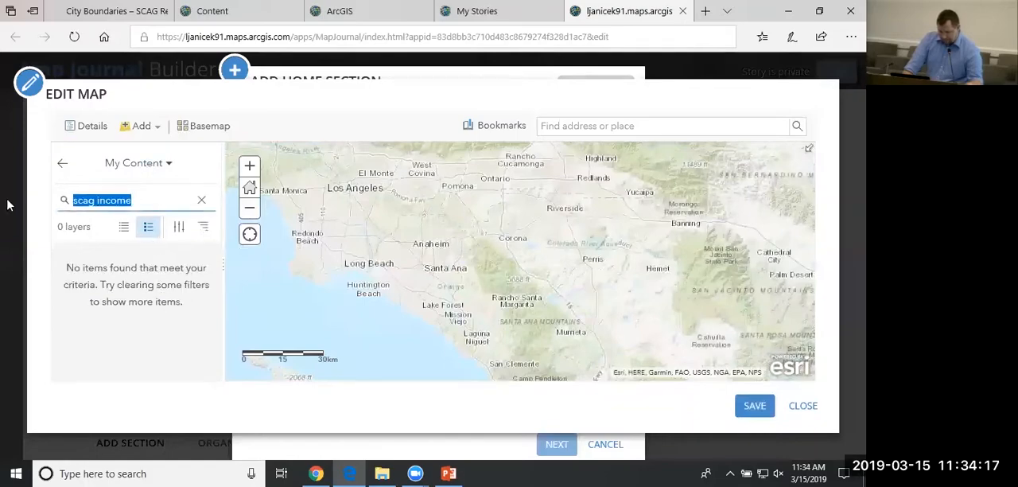
pyautogui.press('BackSpace')
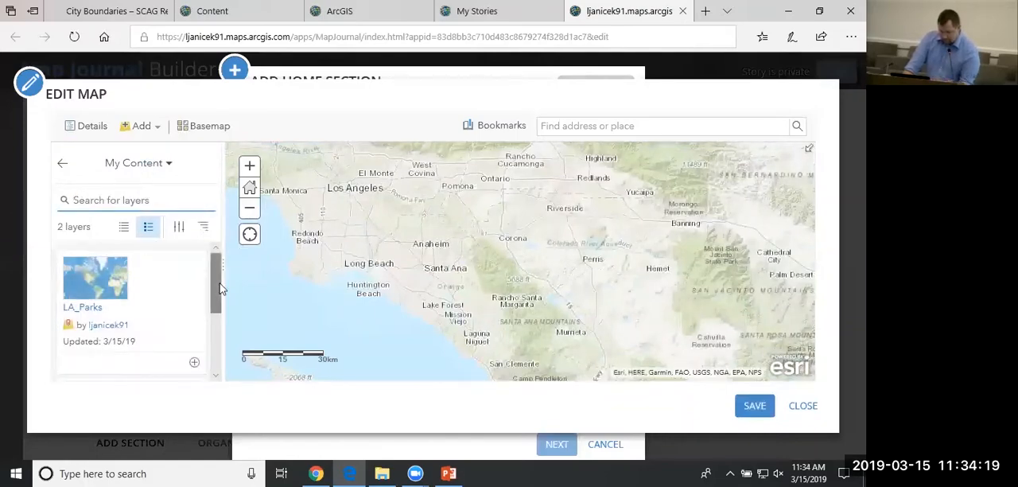
pyautogui.moveTo(216, 279); pyautogui.dragTo(205, 356)
# Try to add the Median Household Income (2016) layer from My Favorites, and close its item details while keeping the map editor open.
pyautogui.click(167, 162)
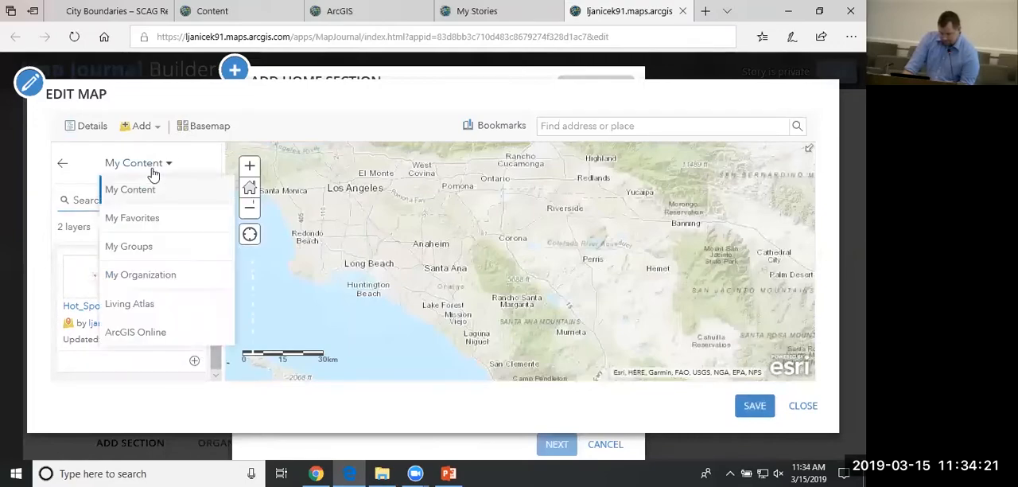
pyautogui.click(143, 229)
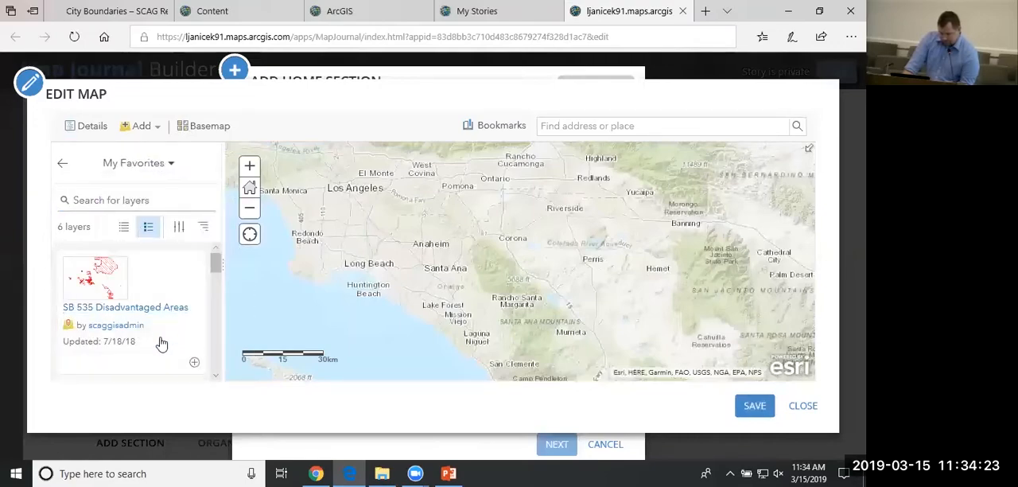
pyautogui.scroll(-2, 177, 345)
pyautogui.scroll(-3, 173, 347)
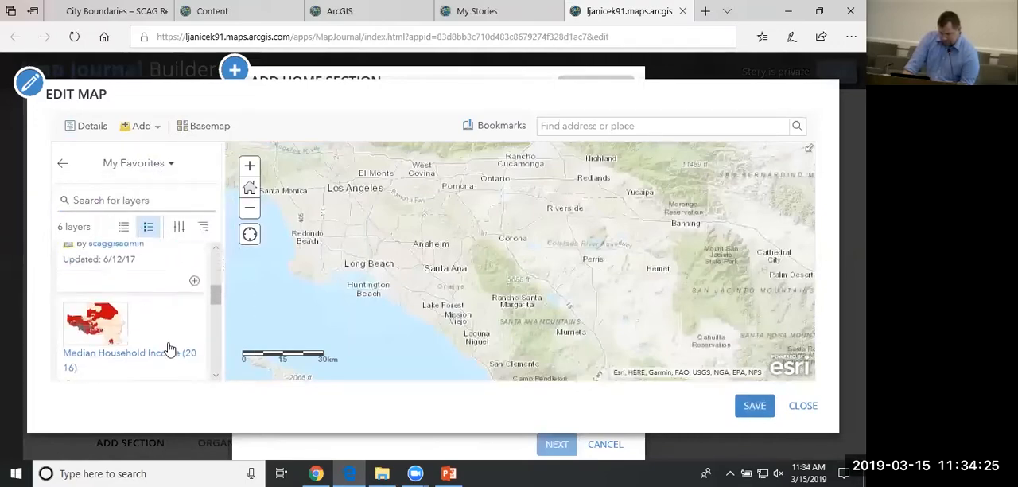
pyautogui.click(163, 308)
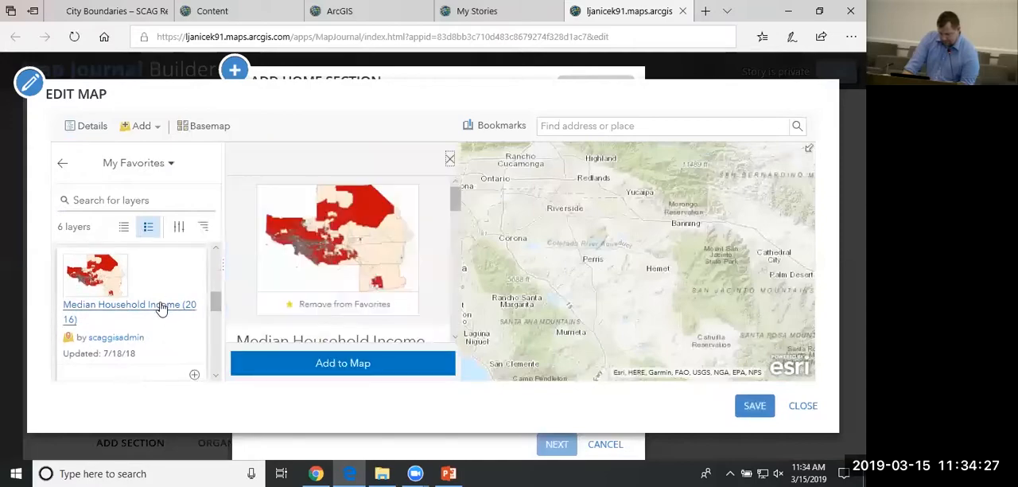
pyautogui.click(365, 364)
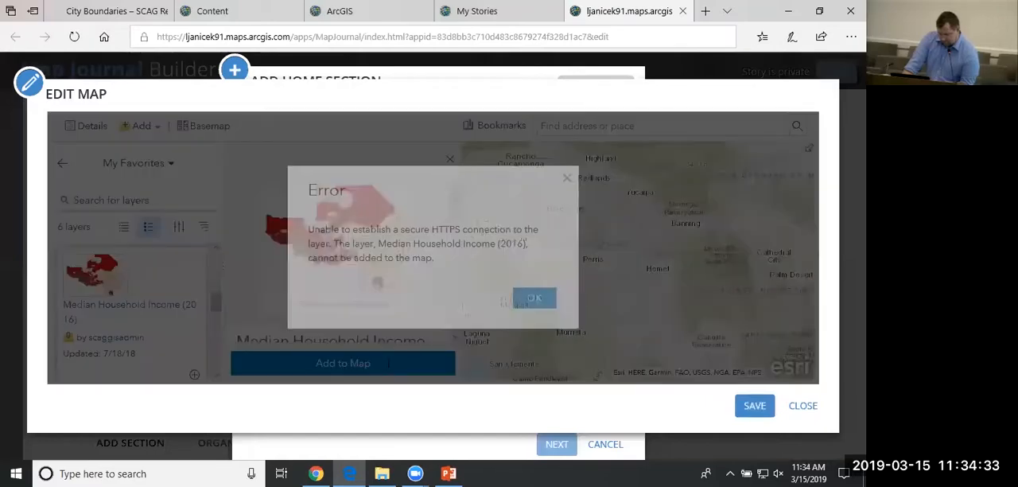
pyautogui.click(545, 305)
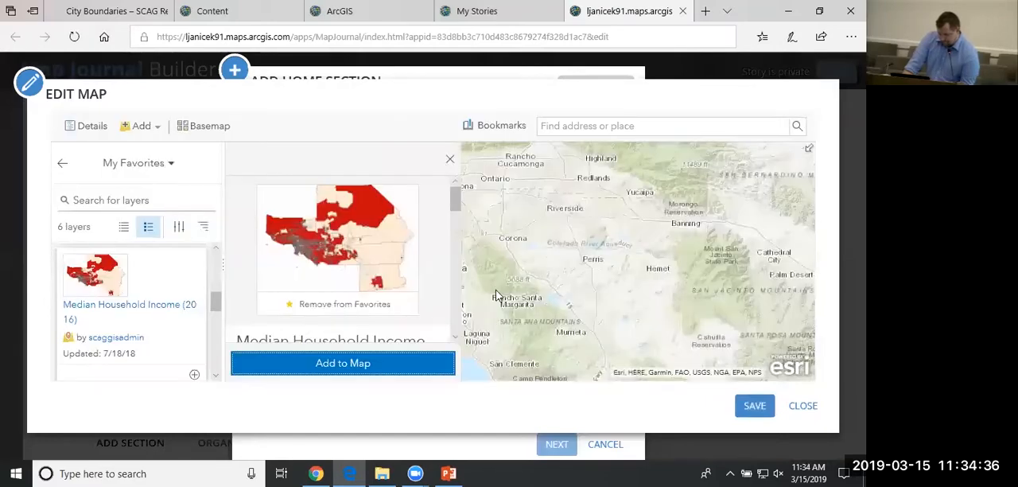
pyautogui.click(803, 411)
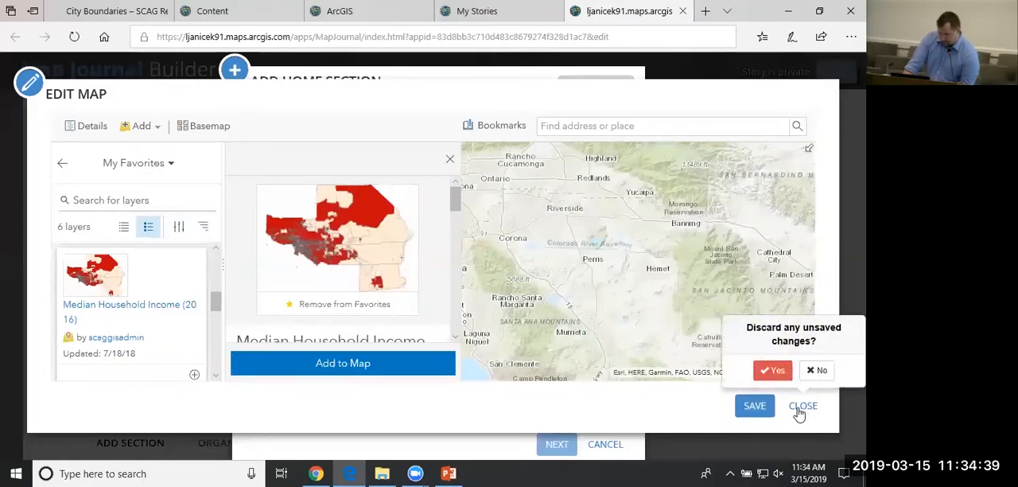
pyautogui.click(819, 371)
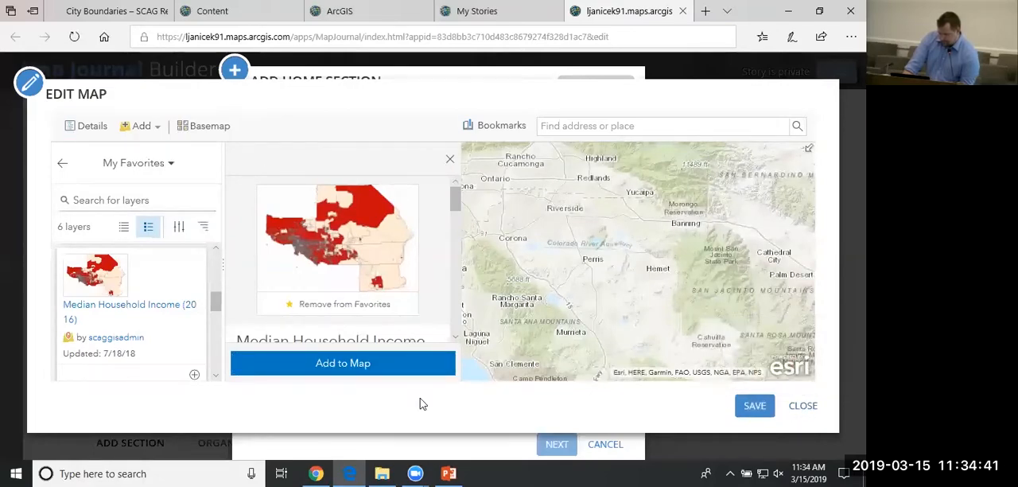
pyautogui.click(449, 159)
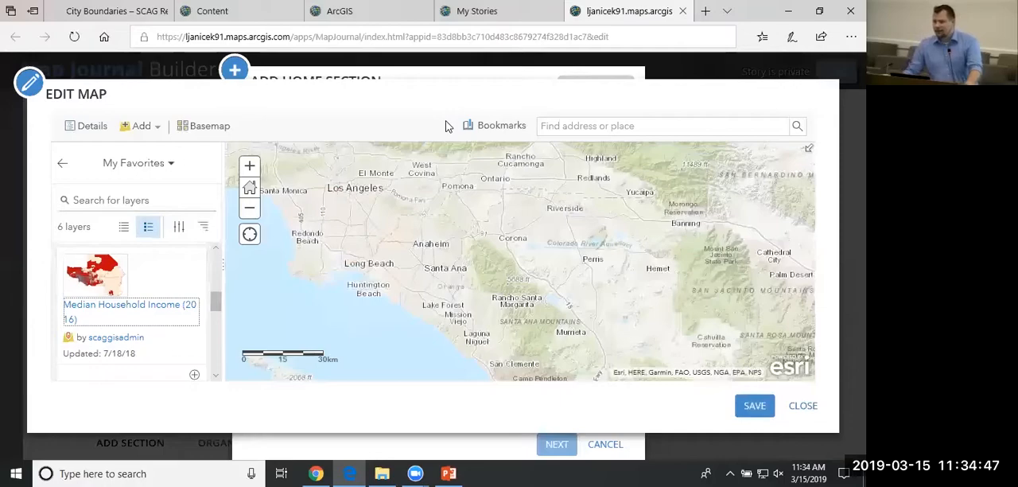
# Look through the layers in My Favorites and My Content again without adding one.
pyautogui.moveTo(217, 298); pyautogui.dragTo(210, 268)
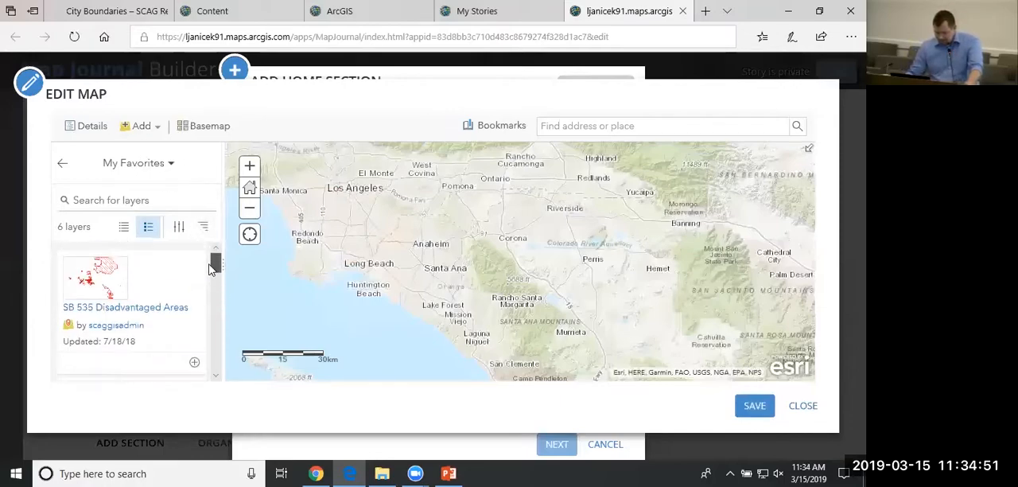
pyautogui.click(172, 163)
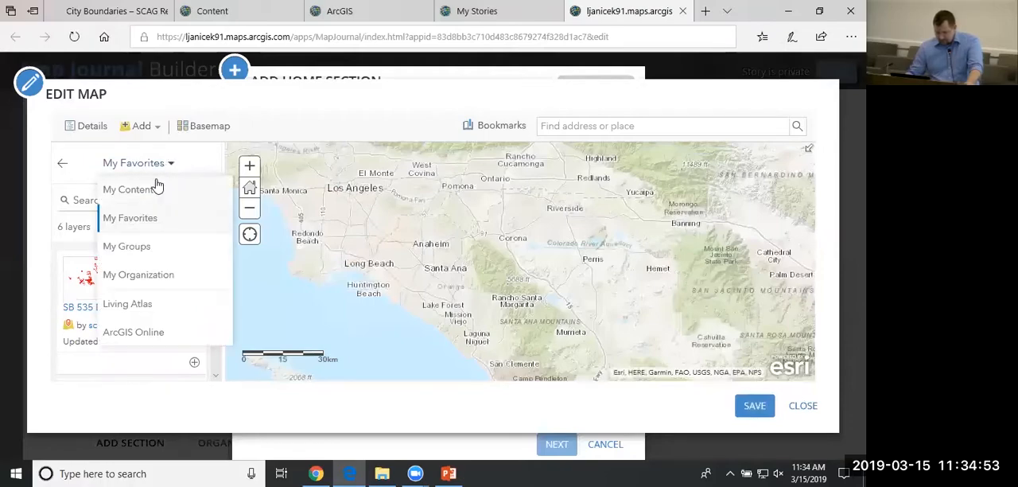
pyautogui.click(129, 193)
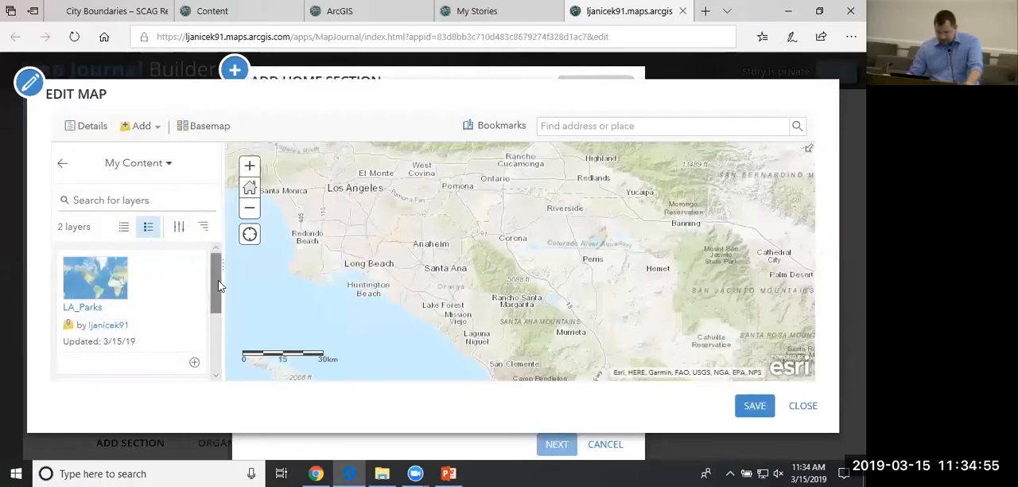
pyautogui.moveTo(216, 283); pyautogui.dragTo(221, 361)
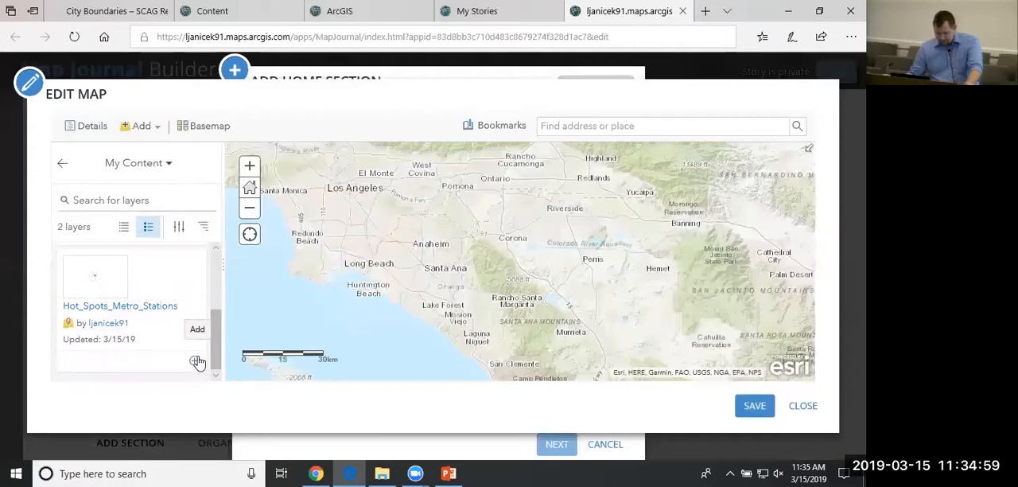
# Add the City Boundaries – SCAG Region layer by scaggisadmin from My Favorites to the map.
pyautogui.click(159, 167)
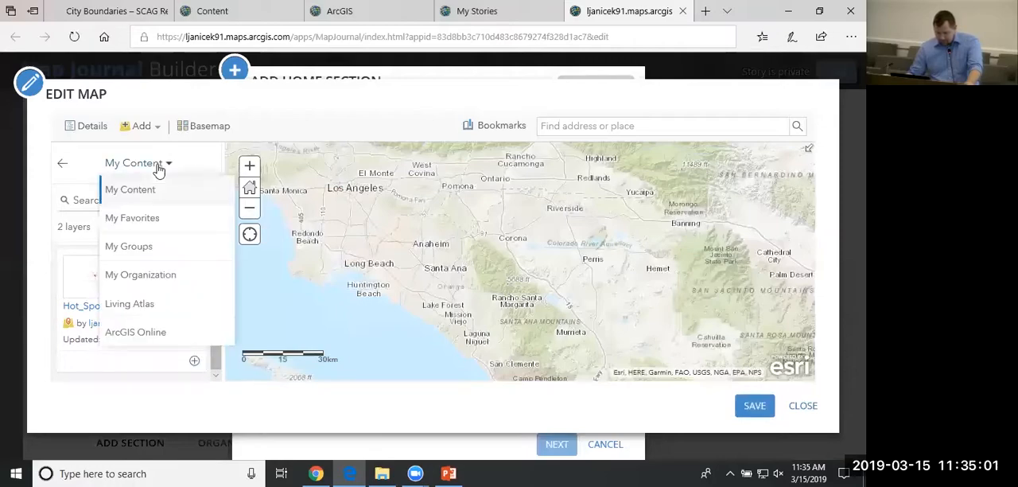
pyautogui.click(159, 219)
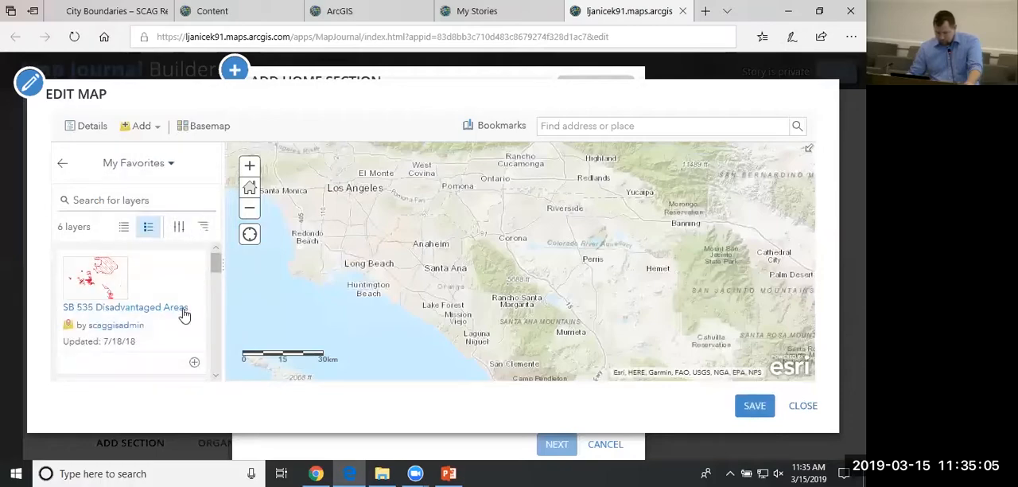
pyautogui.scroll(-1, 187, 342)
pyautogui.scroll(-3, 185, 342)
pyautogui.scroll(2, 175, 334)
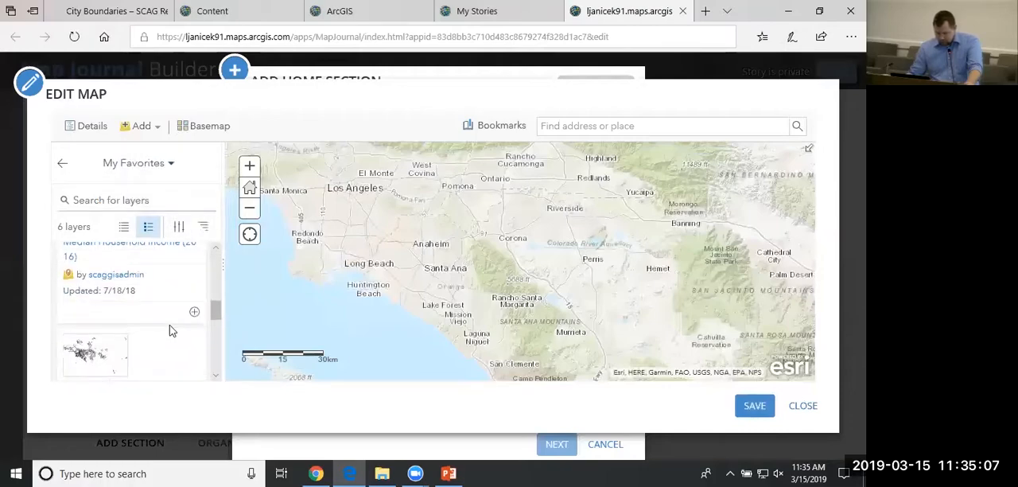
pyautogui.scroll(-1, 171, 330)
pyautogui.scroll(-1, 170, 330)
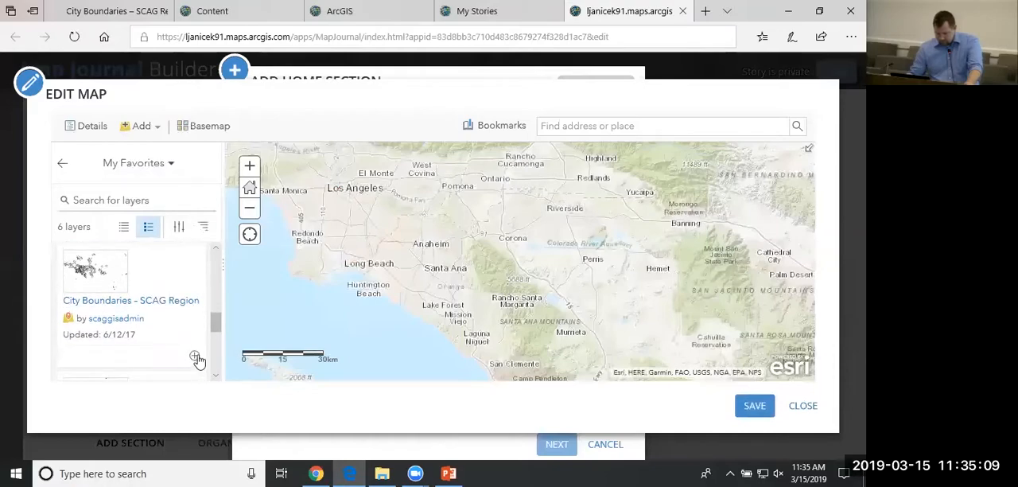
pyautogui.click(196, 357)
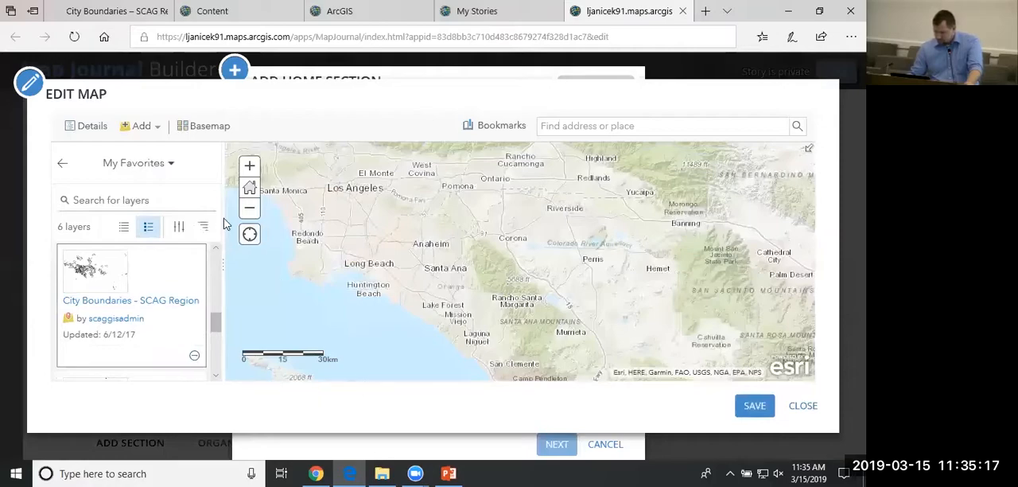
# Show the map's contents and examine the Los Angeles area at several scales for the city boundaries layer.
pyautogui.click(63, 167)
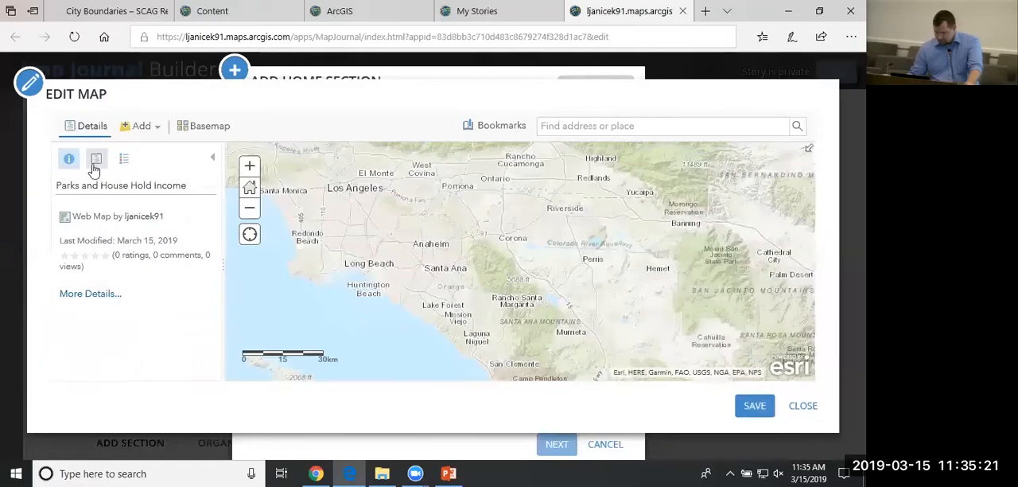
pyautogui.click(96, 160)
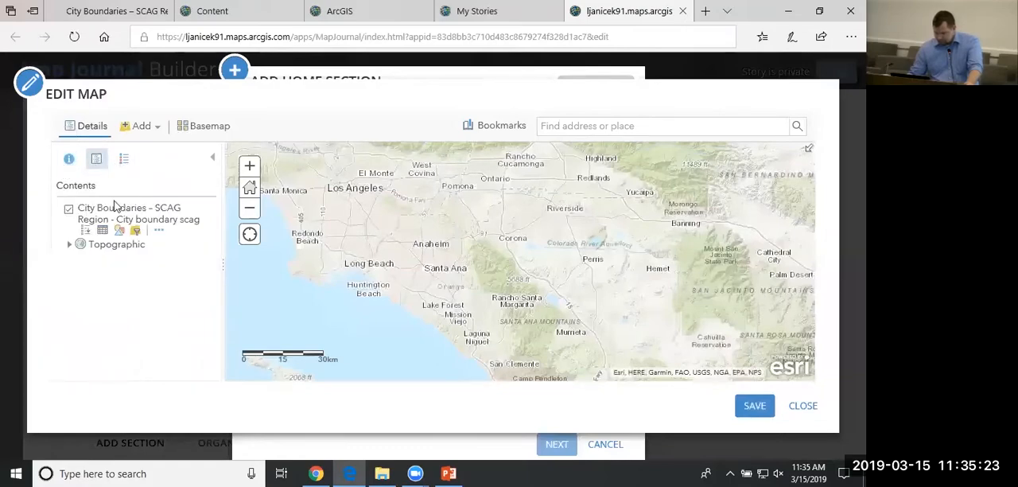
pyautogui.scroll(1, 338, 224)
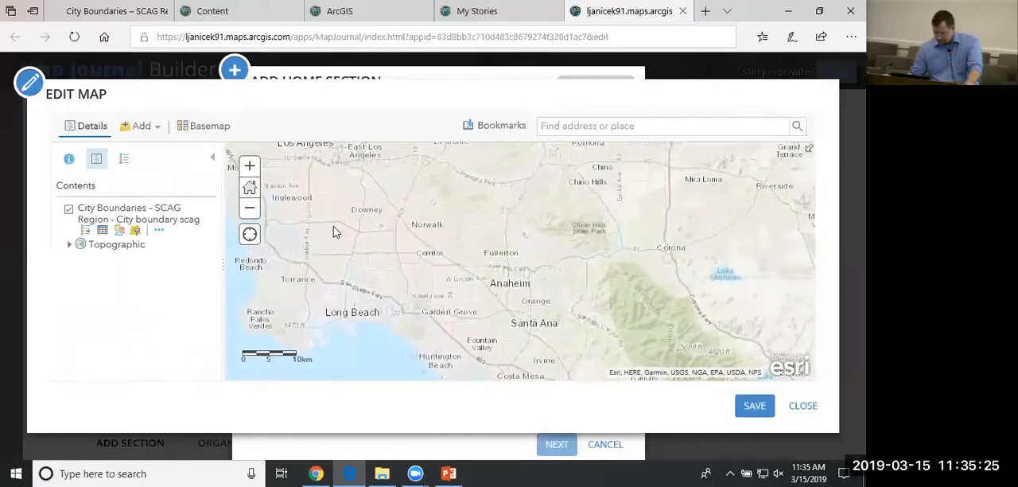
pyautogui.moveTo(334, 272); pyautogui.dragTo(391, 267)
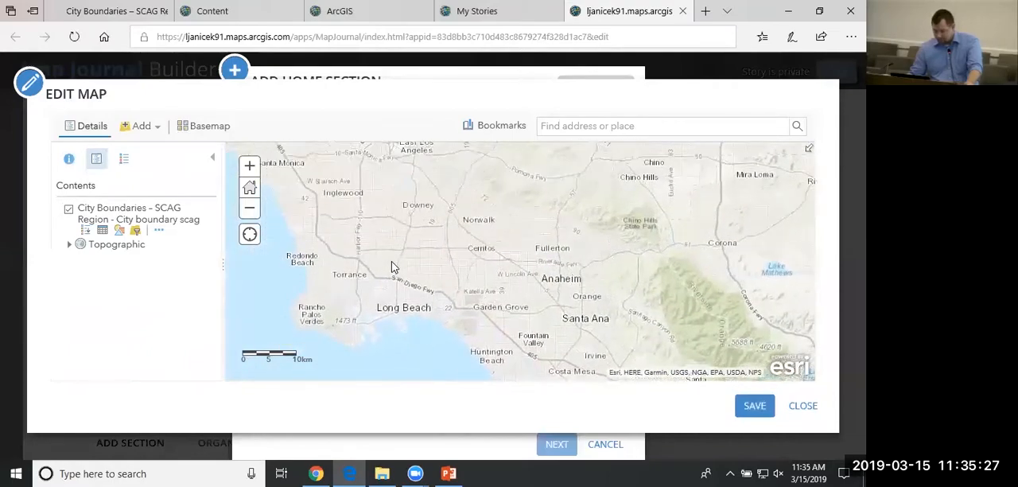
pyautogui.scroll(1, 389, 264)
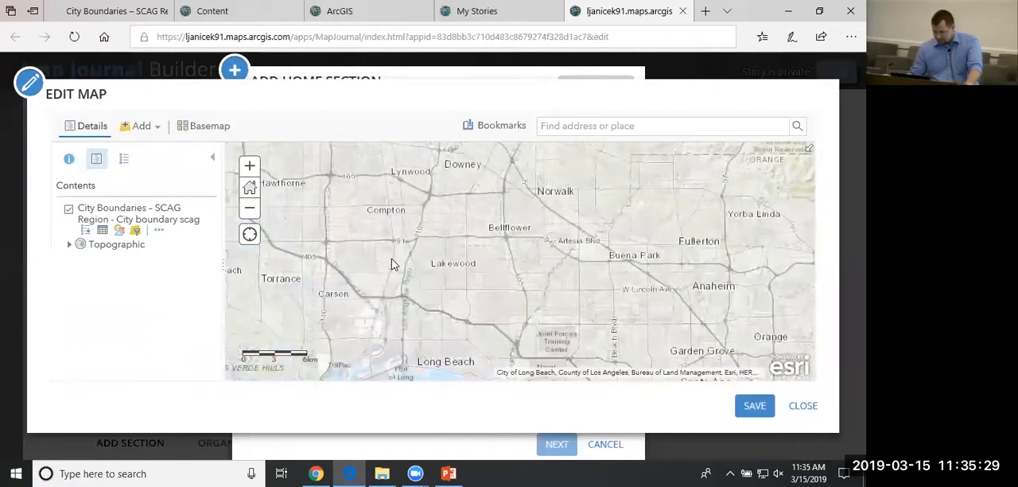
pyautogui.scroll(-2, 390, 264)
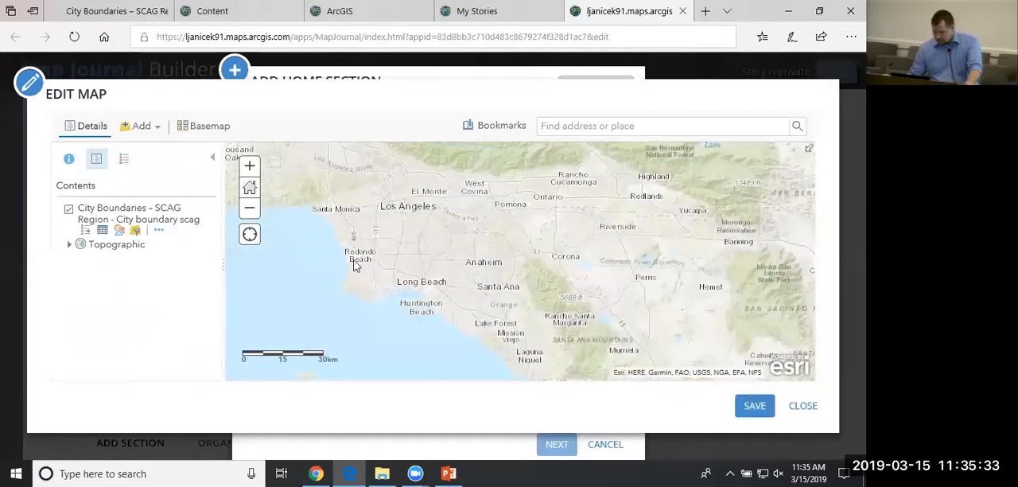
# Close the Parks and House Hold Income map's editor, discarding the unsaved changes, and return to the home section setup.
pyautogui.scroll(1, 356, 265)
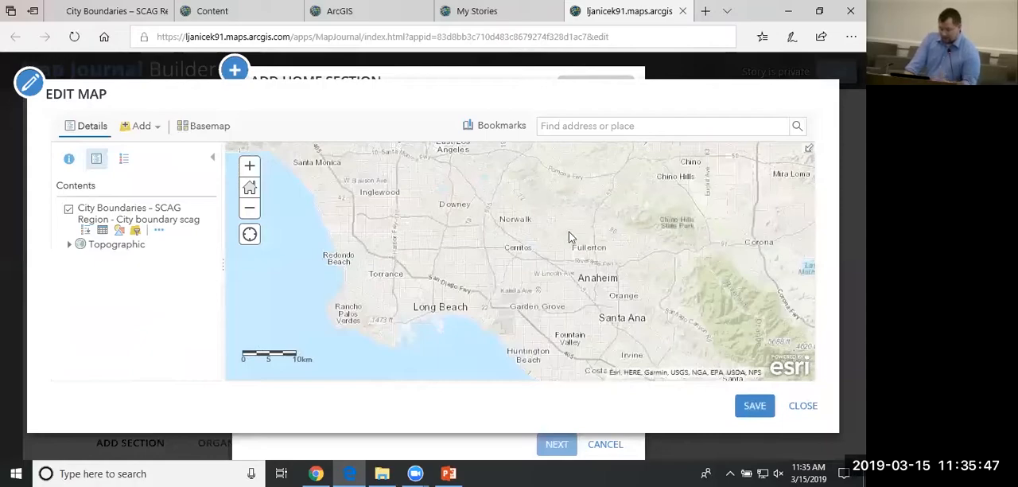
pyautogui.click(811, 411)
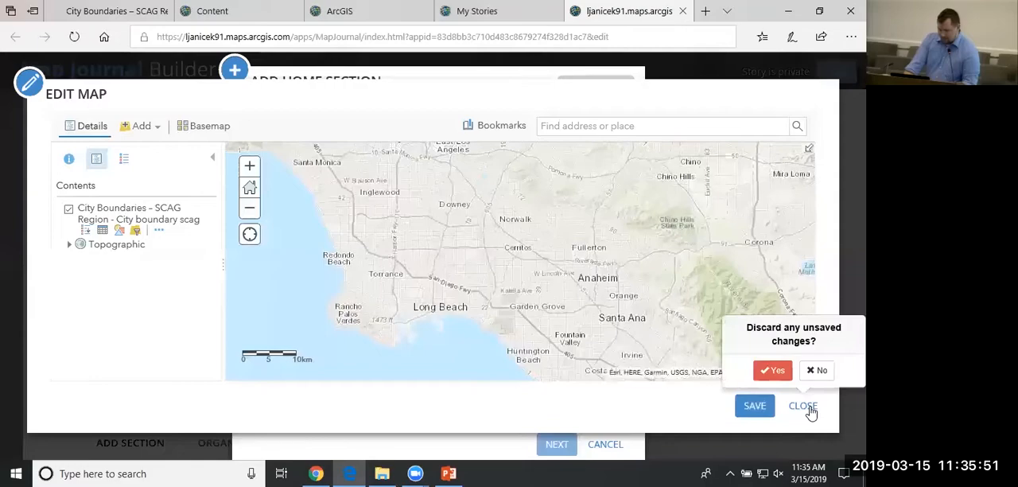
pyautogui.click(776, 371)
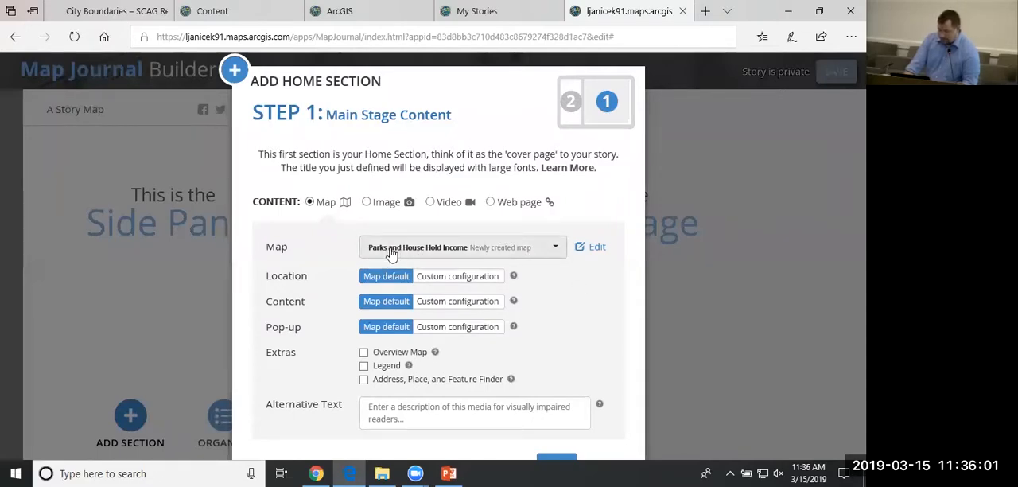
pyautogui.click(591, 248)
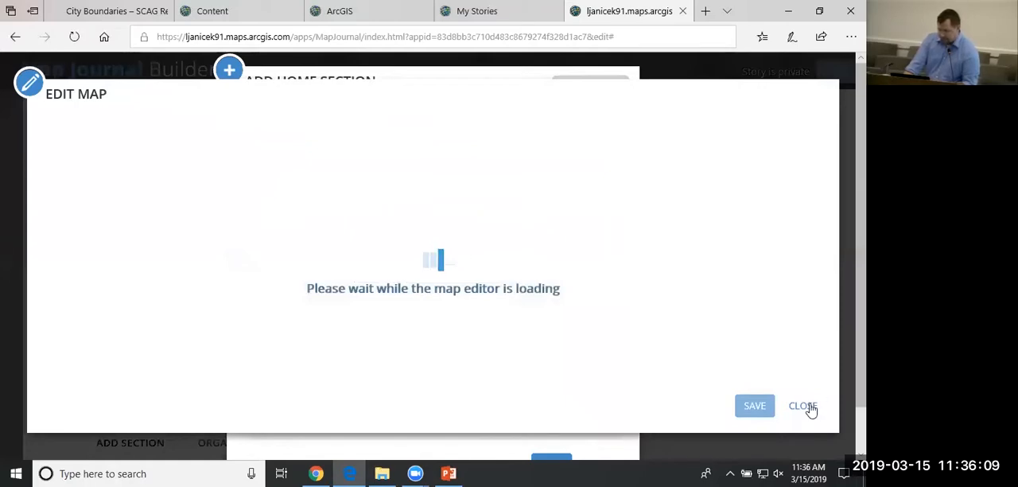
pyautogui.click(809, 407)
# Try the Median Household Income (2016) map from My Content as the main stage map, and inspect it in the map editor.
pyautogui.click(462, 264)
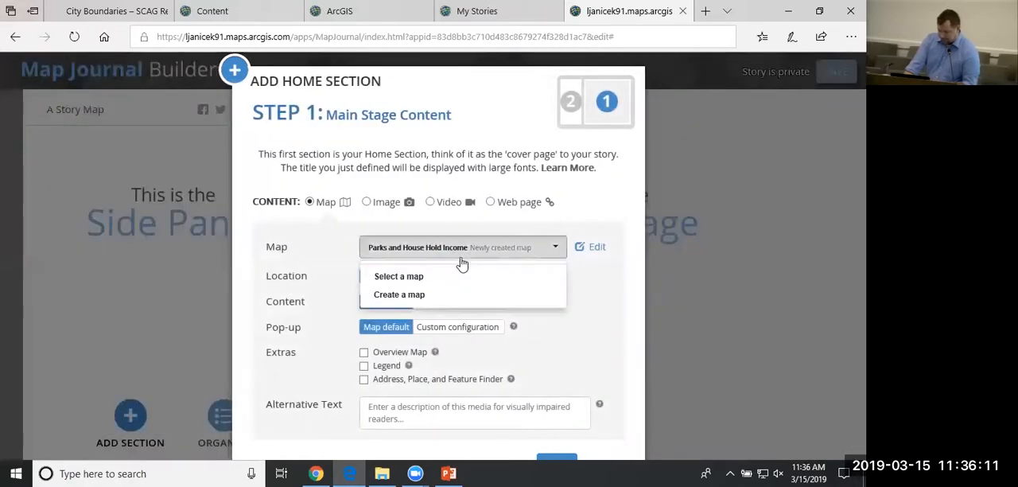
pyautogui.click(398, 278)
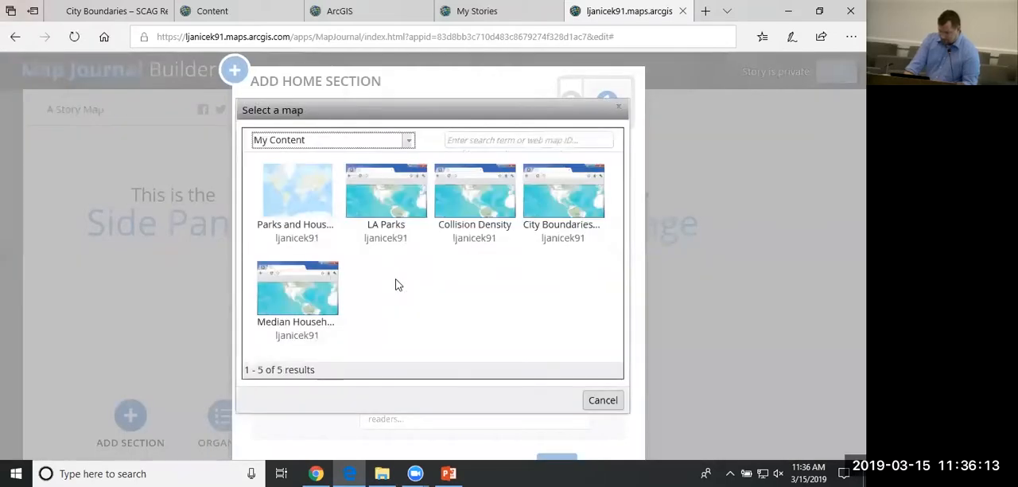
pyautogui.click(284, 291)
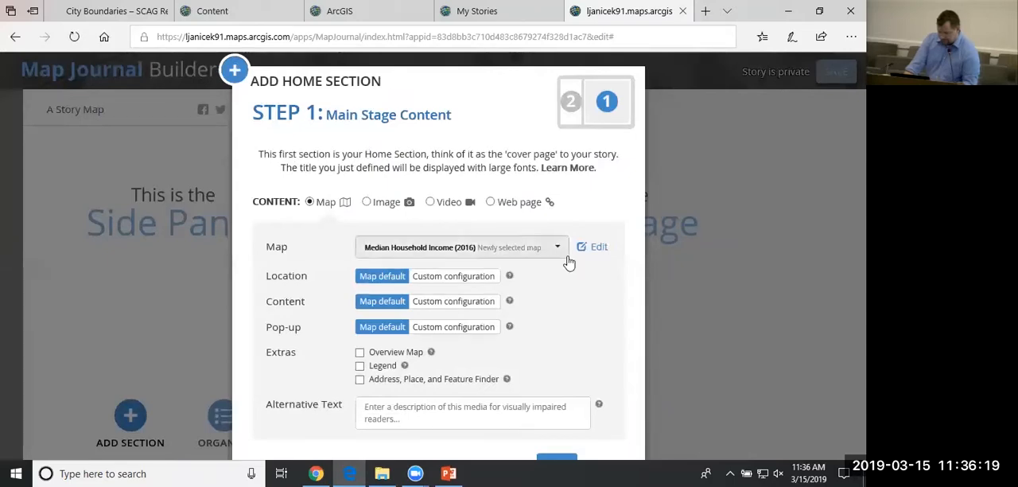
pyautogui.click(598, 249)
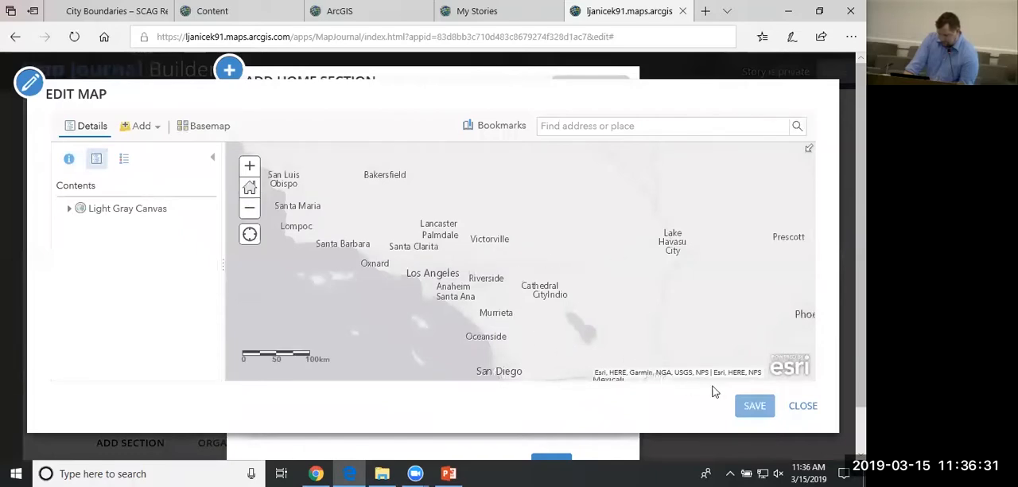
pyautogui.click(807, 408)
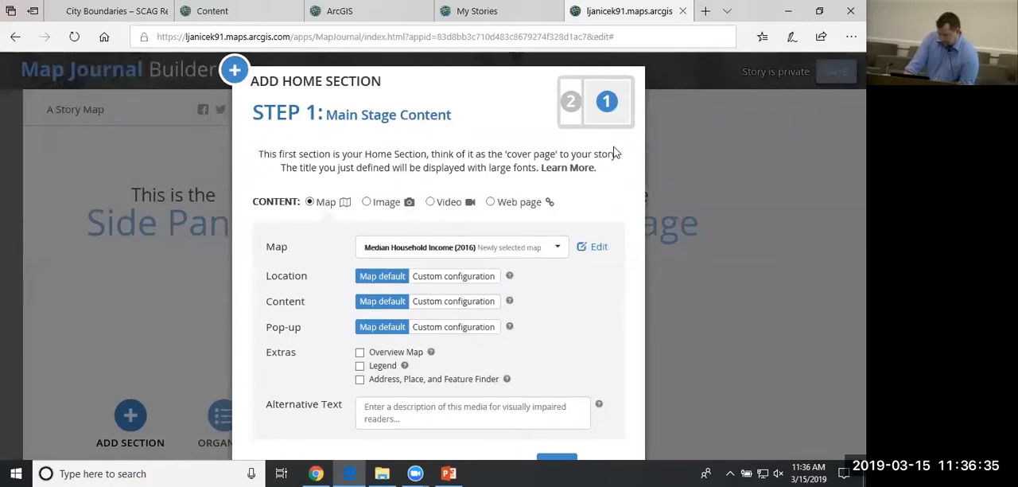
# Look at the side panel content step and its media insertion options, and cancel adding the home section.
pyautogui.click(564, 462)
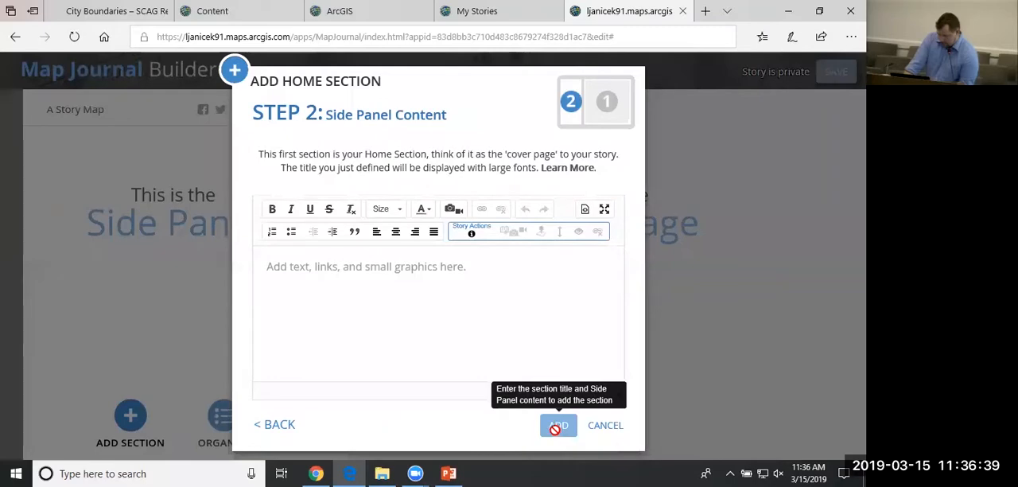
pyautogui.click(441, 315)
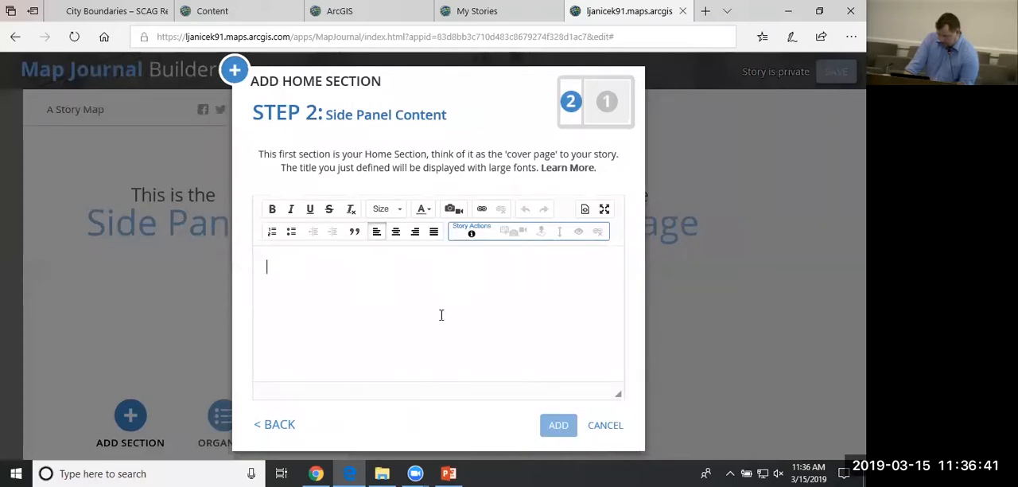
pyautogui.click(450, 209)
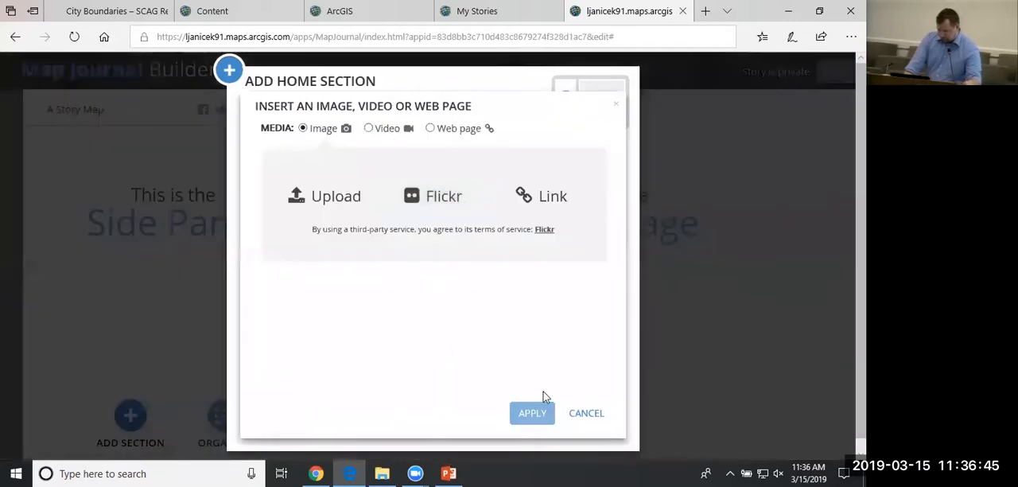
pyautogui.click(585, 412)
pyautogui.click(602, 430)
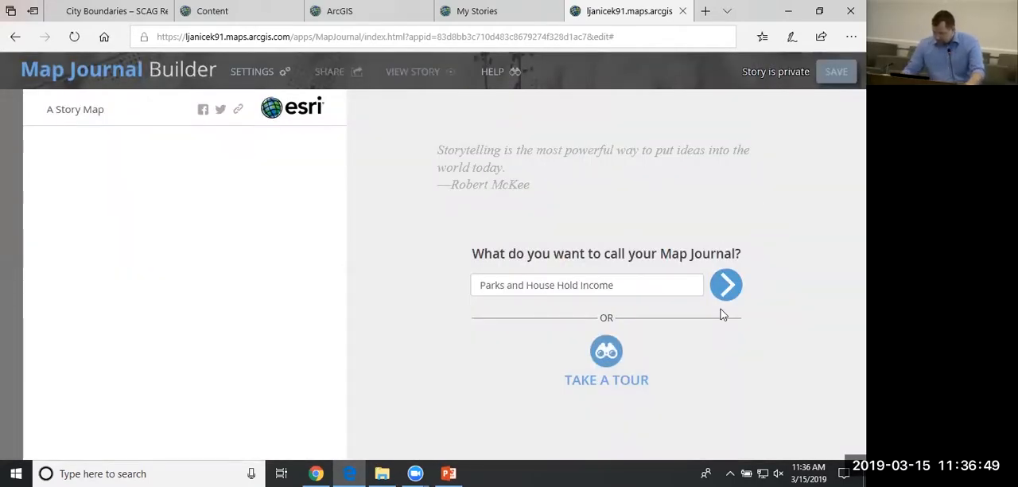
# Restart the home section for the Parks and House Hold Income journal with the Collision Density map from My Content as main stage.
pyautogui.click(727, 288)
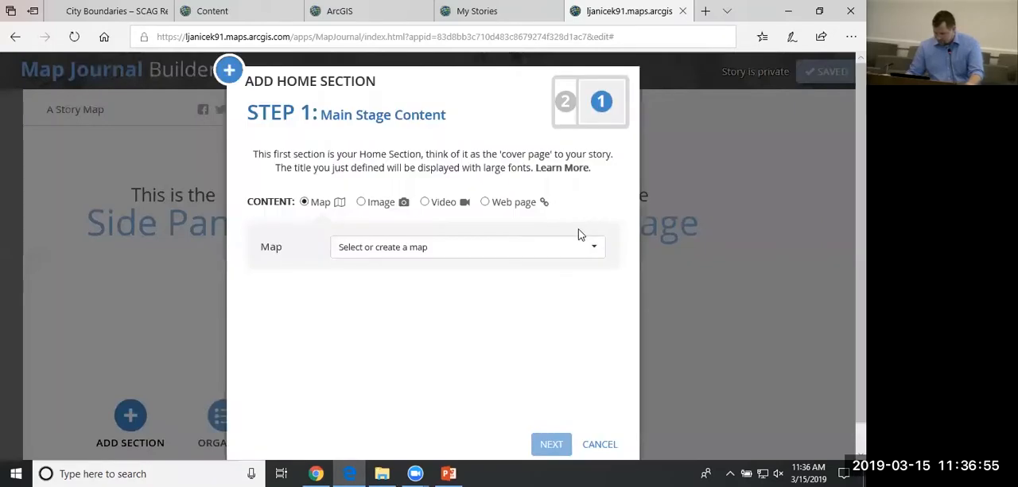
pyautogui.click(465, 246)
pyautogui.click(437, 277)
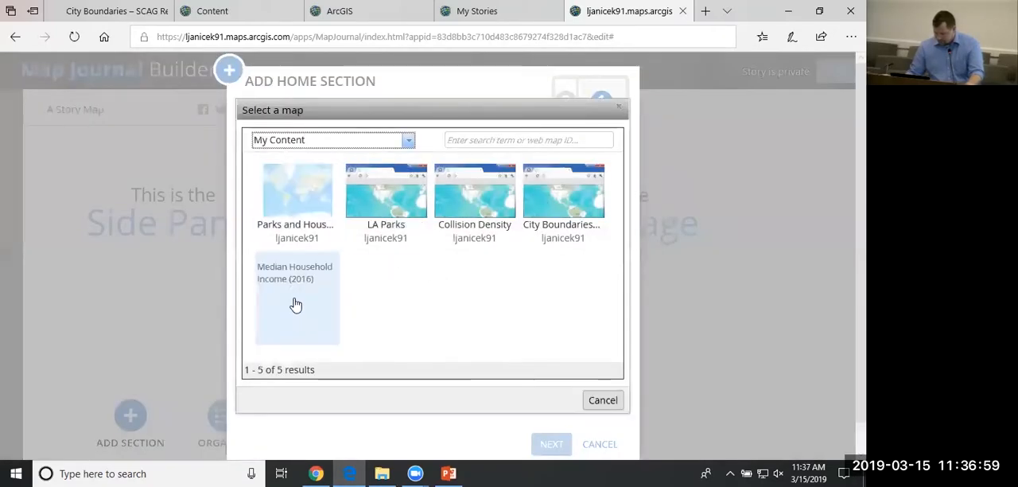
pyautogui.click(493, 184)
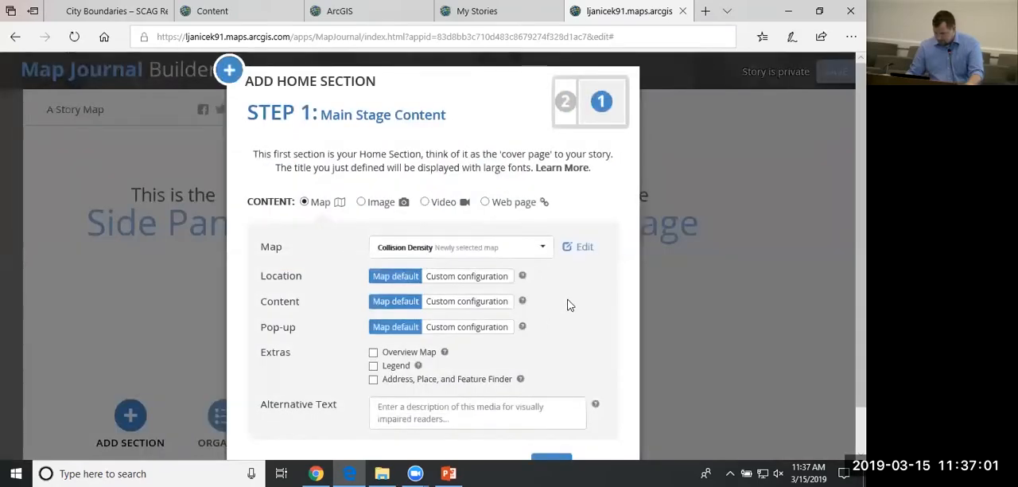
pyautogui.click(551, 416)
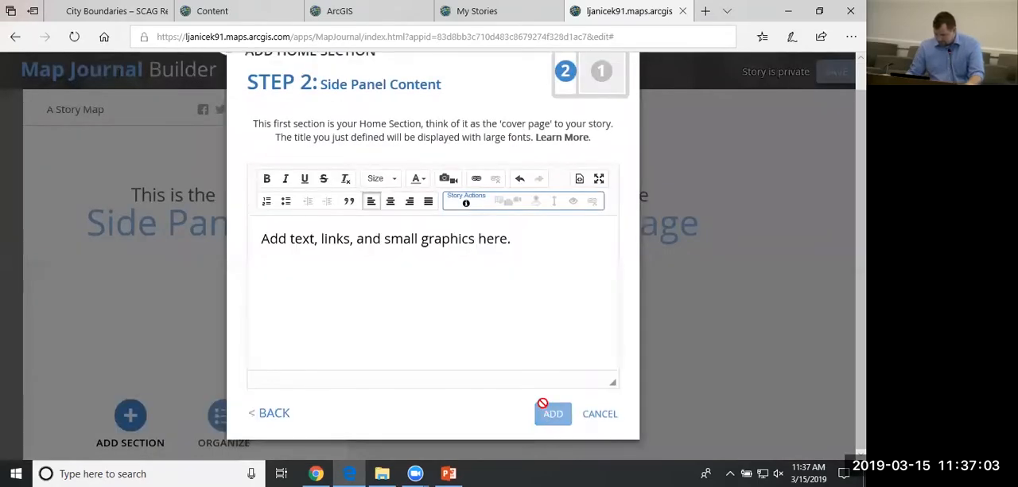
# Enter Monrovia as the side panel text and add the home section to the journal.
pyautogui.click(527, 313)
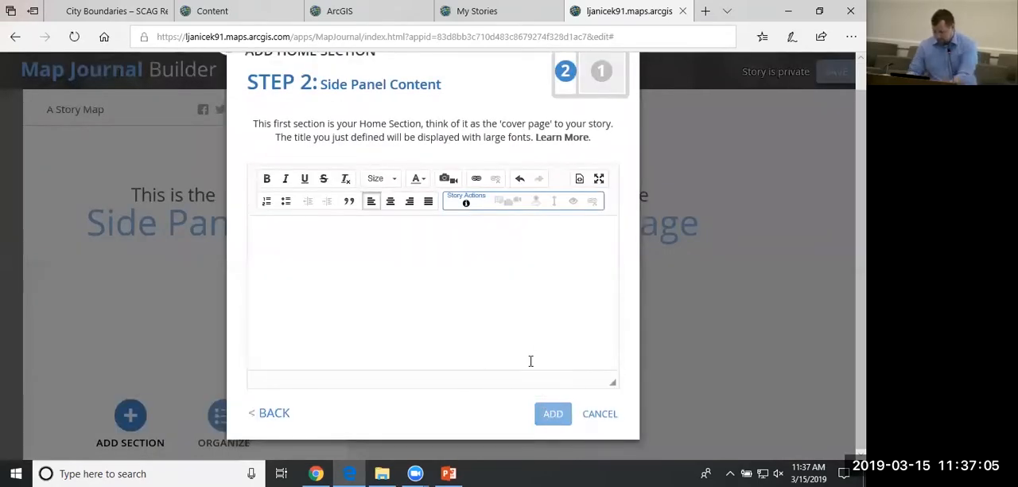
pyautogui.write('Monrov')
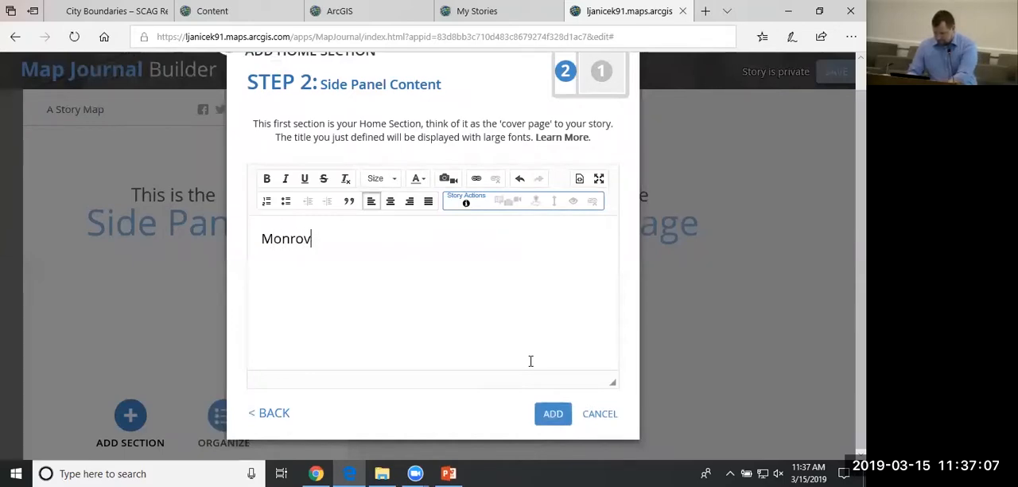
pyautogui.write('ia')
pyautogui.click(556, 414)
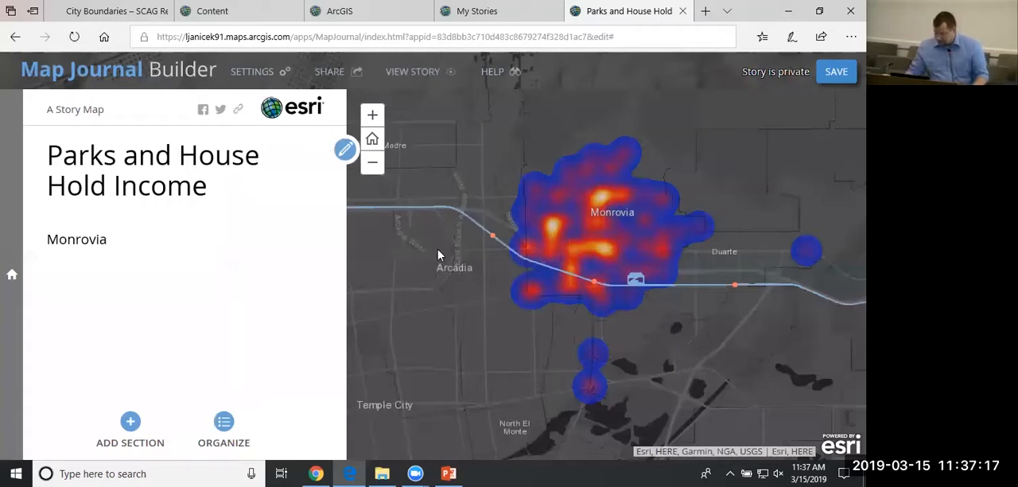
pyautogui.moveTo(437, 255); pyautogui.dragTo(463, 253)
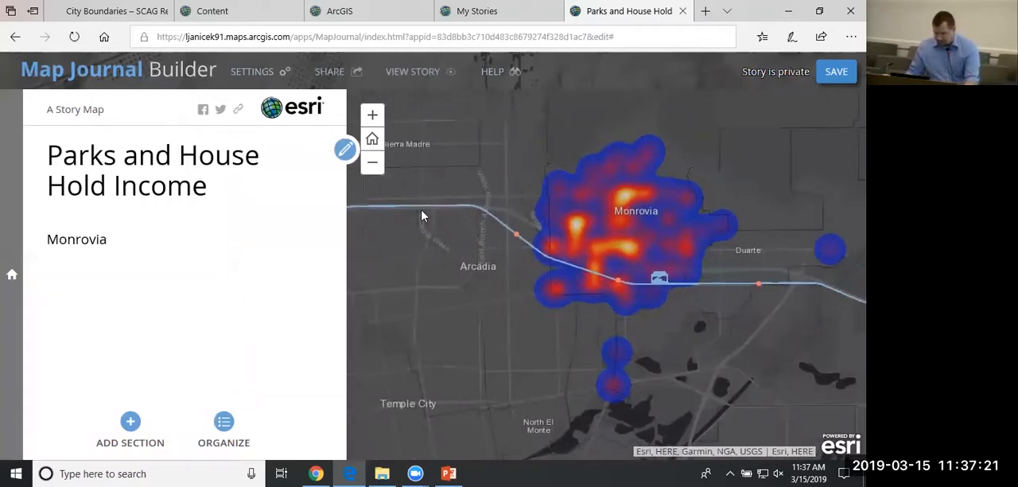
pyautogui.moveTo(474, 213); pyautogui.dragTo(476, 216)
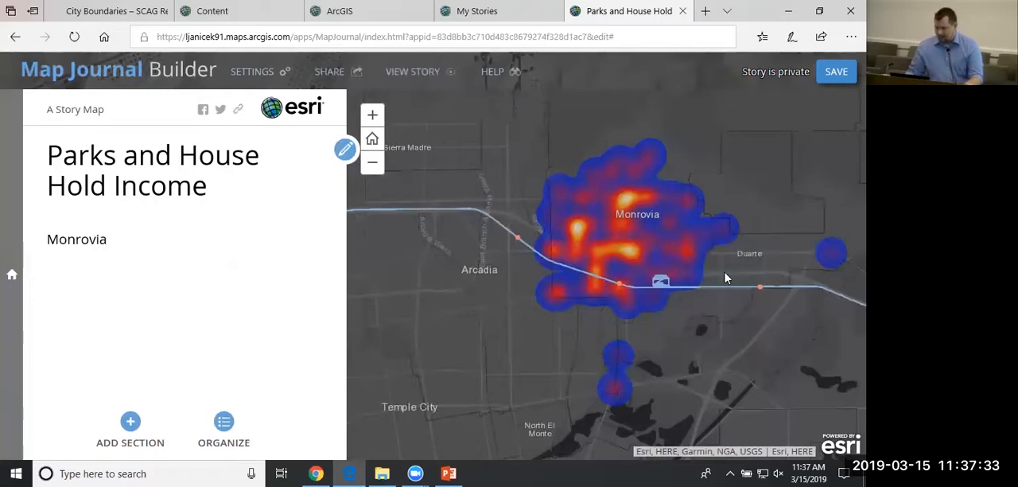
pyautogui.moveTo(719, 280); pyautogui.dragTo(702, 275)
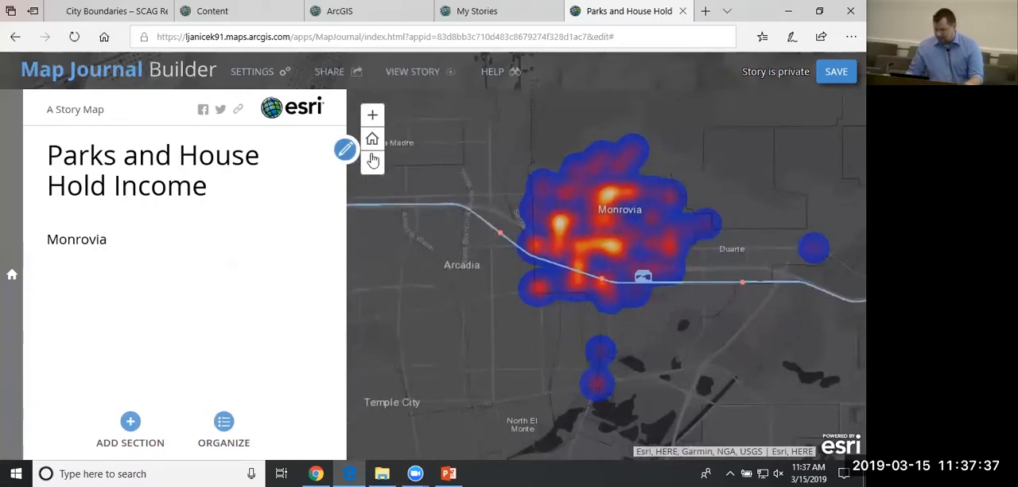
# Review the journal's layout, theme and header settings, and leave them without applying any changes.
pyautogui.click(255, 71)
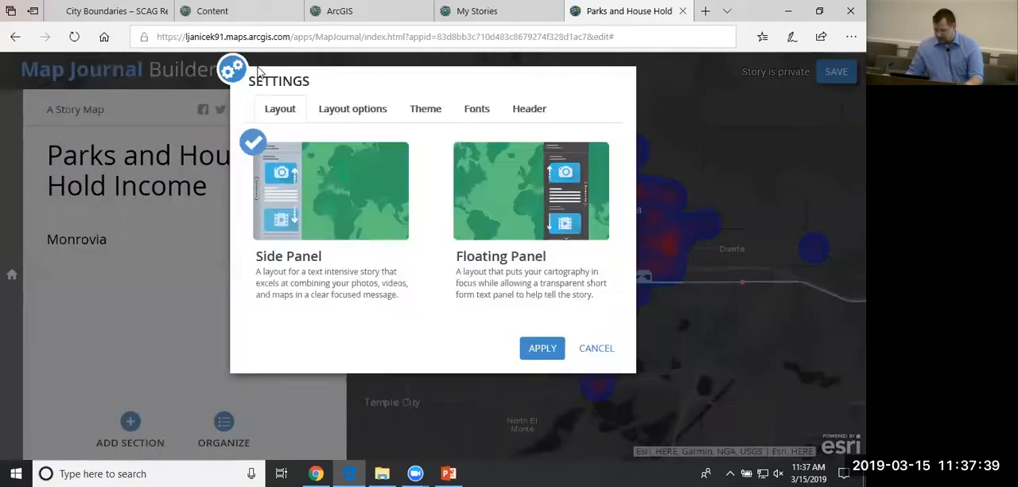
pyautogui.click(328, 114)
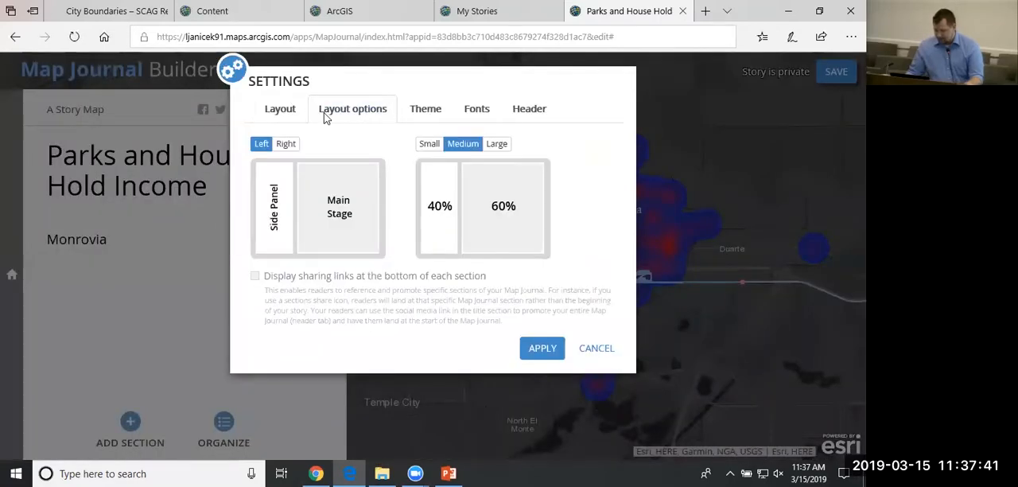
pyautogui.click(442, 116)
pyautogui.click(442, 117)
pyautogui.click(520, 116)
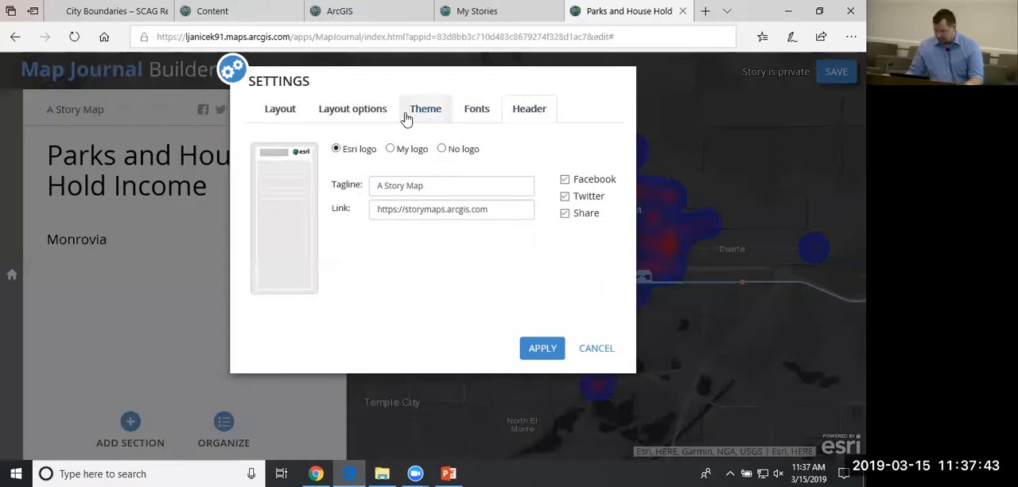
pyautogui.click(303, 114)
pyautogui.click(589, 351)
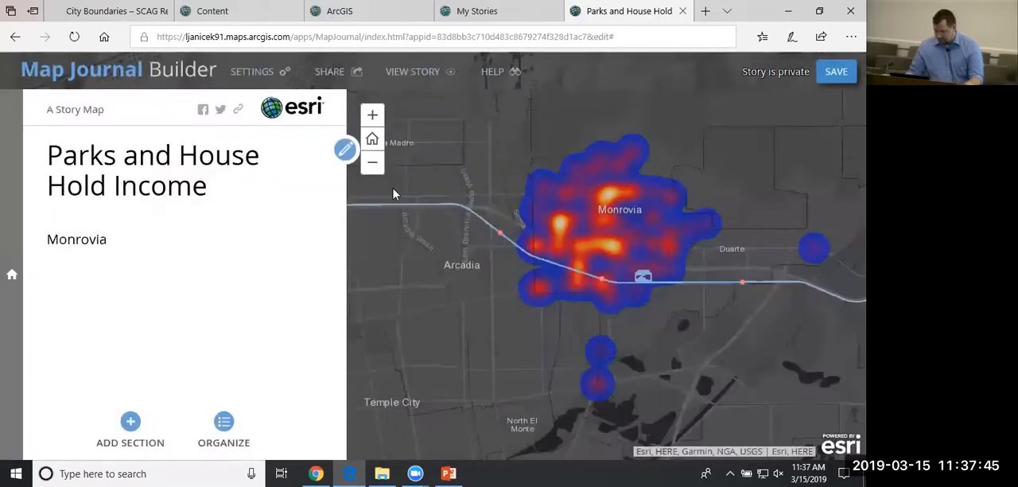
# Reselect the Collision Density map from My Content as the home section's main stage map, check the side panel text, and save the section.
pyautogui.click(344, 151)
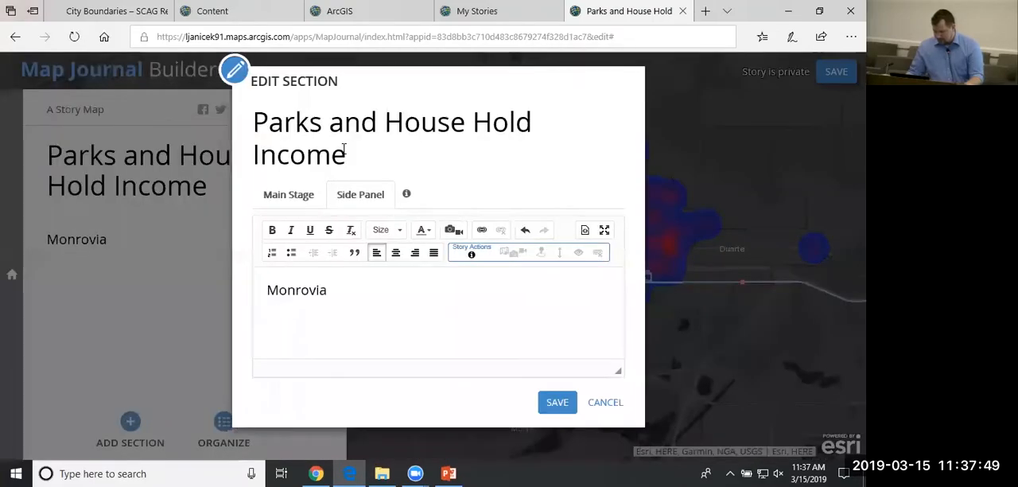
pyautogui.click(300, 210)
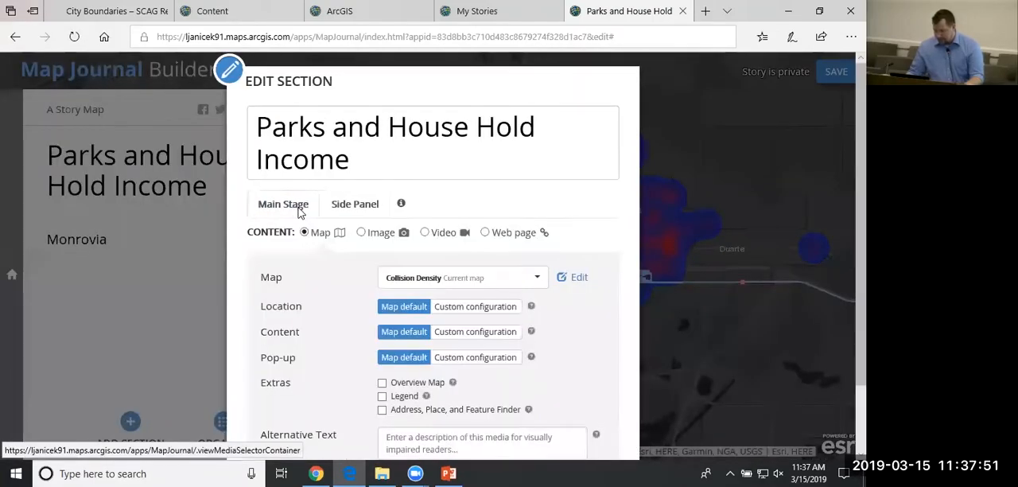
pyautogui.click(538, 283)
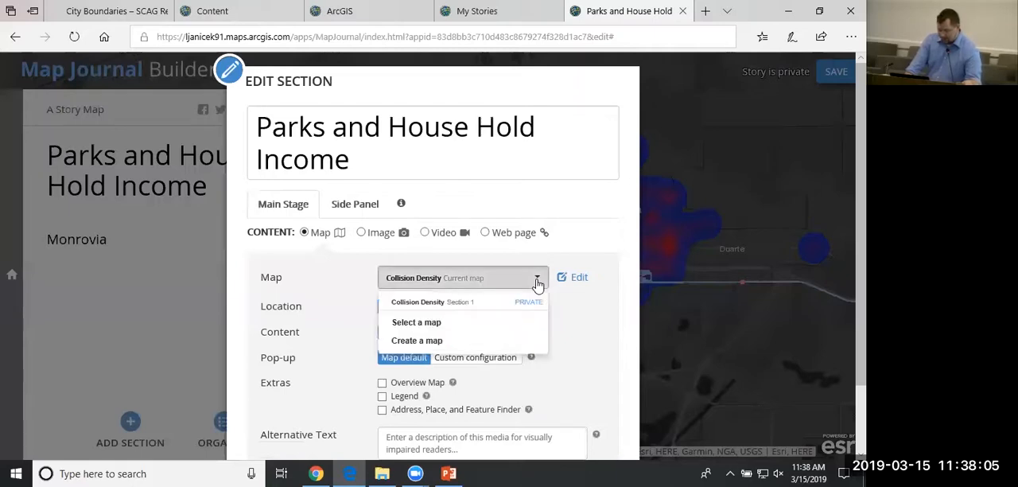
pyautogui.click(427, 326)
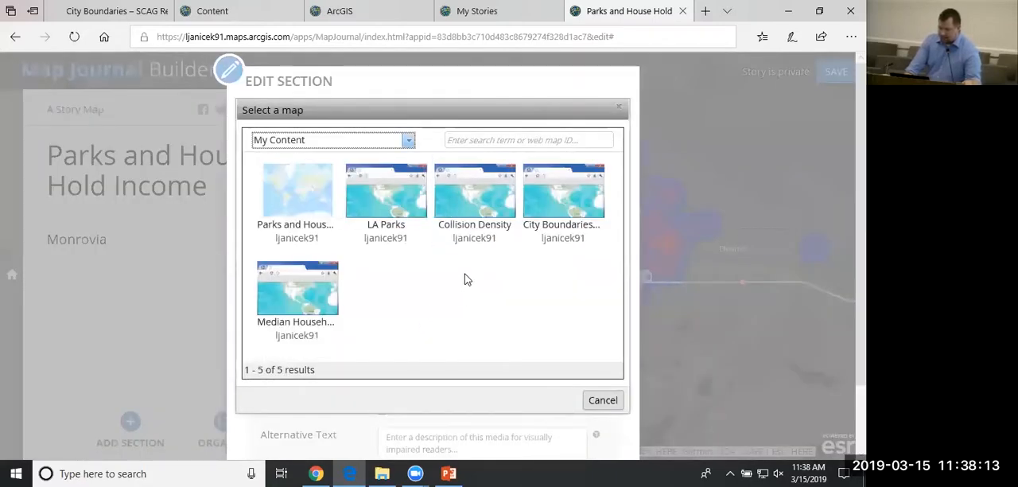
pyautogui.click(470, 237)
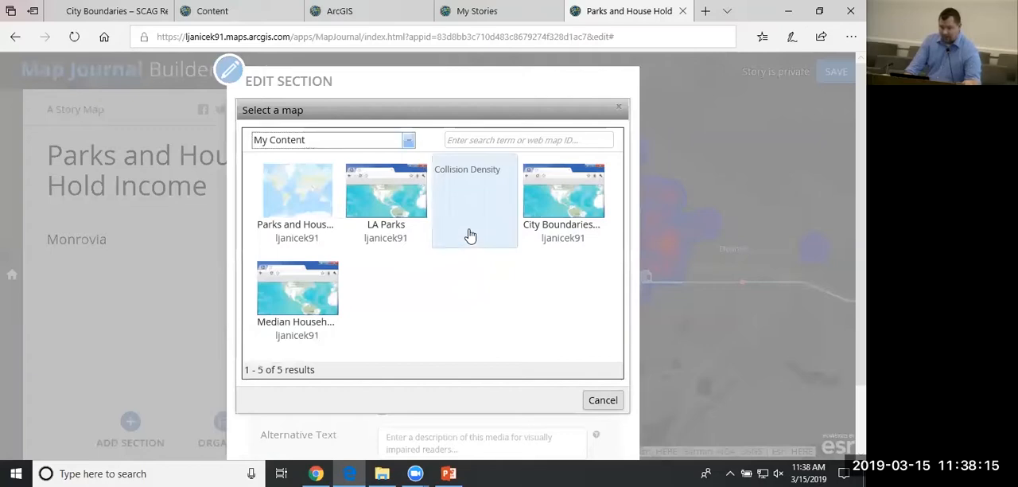
pyautogui.scroll(-1, 607, 296)
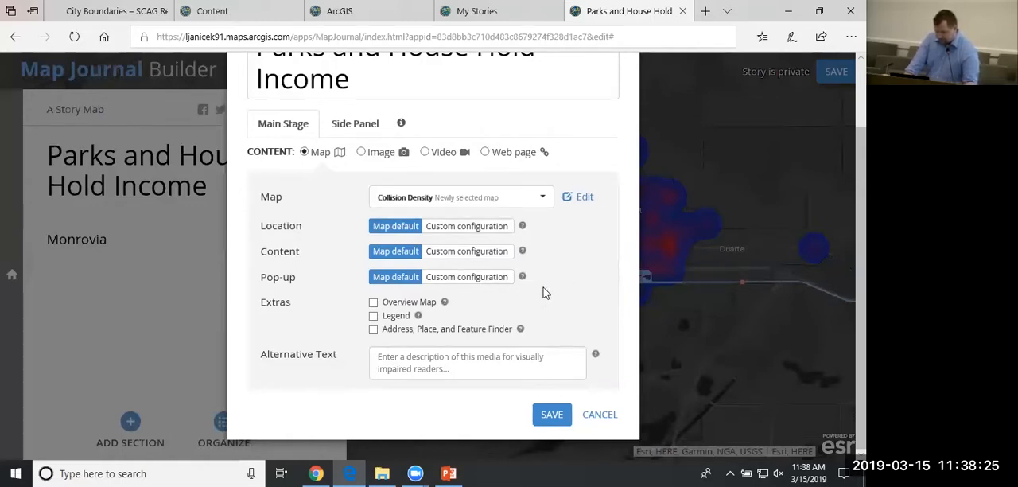
pyautogui.click(372, 132)
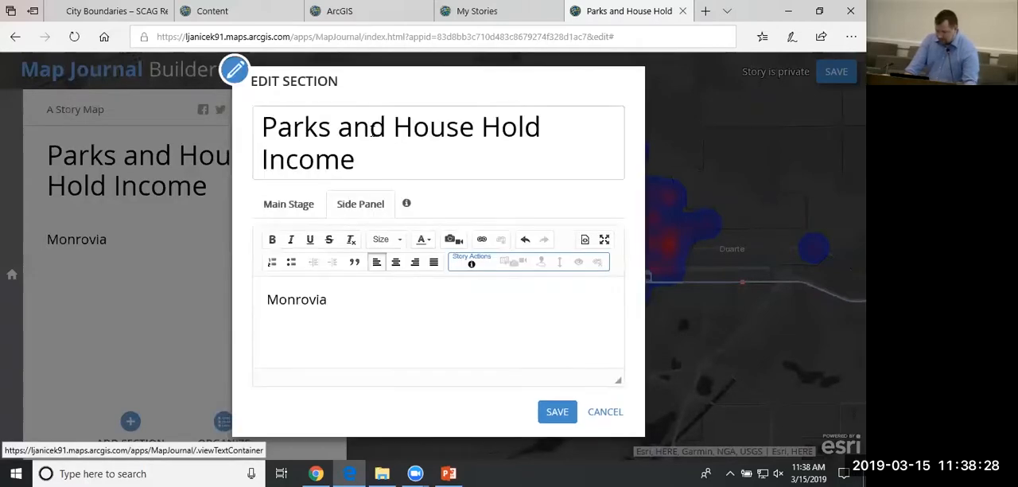
pyautogui.click(556, 413)
pyautogui.moveTo(515, 365); pyautogui.dragTo(524, 360)
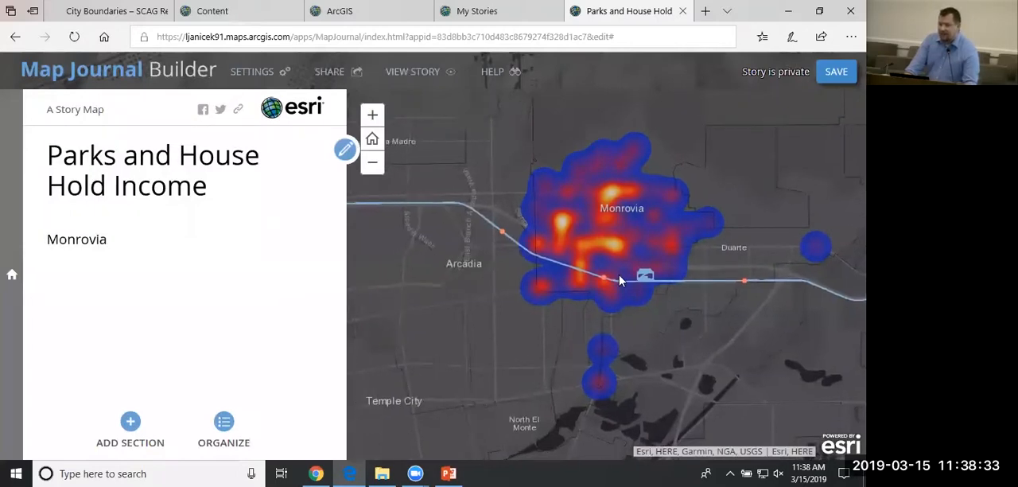
pyautogui.moveTo(602, 263); pyautogui.dragTo(586, 277)
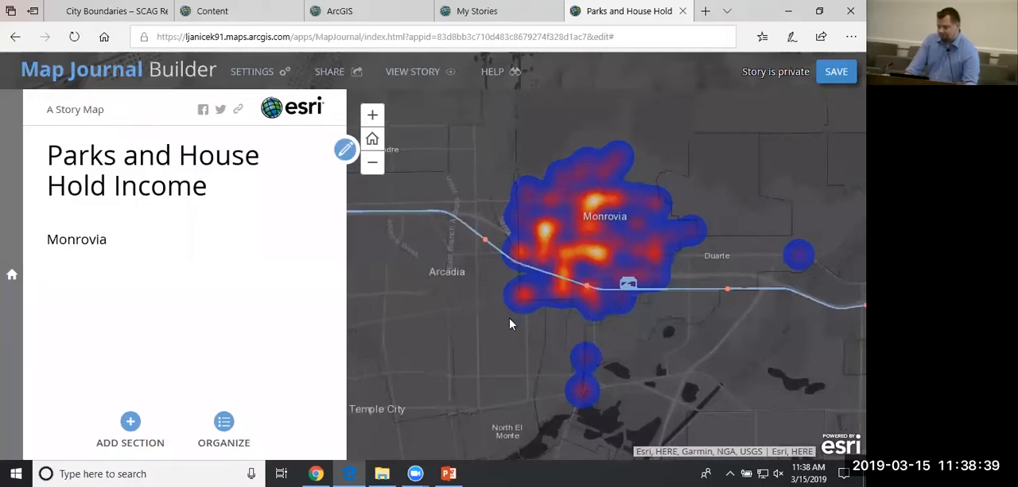
pyautogui.moveTo(510, 324); pyautogui.dragTo(504, 294)
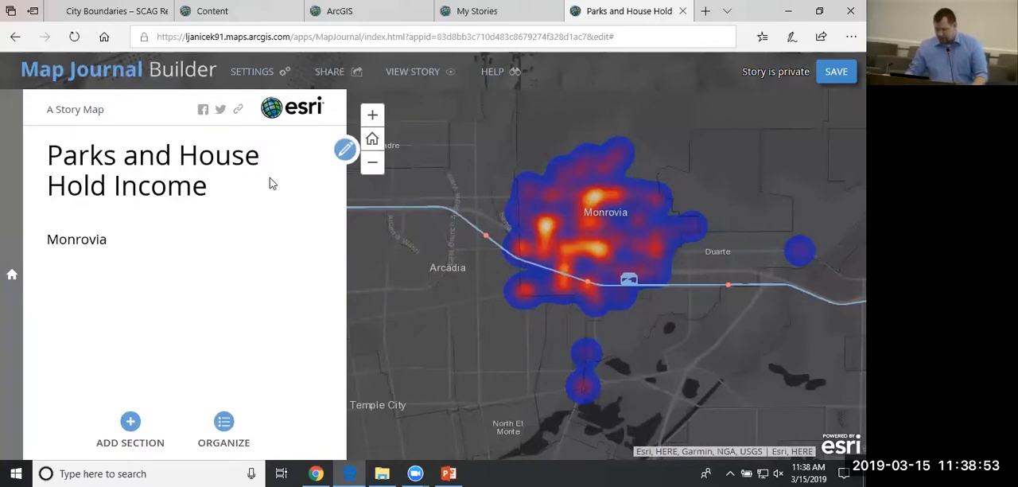
# Edit the home section and replace its title with Collision.
pyautogui.click(345, 150)
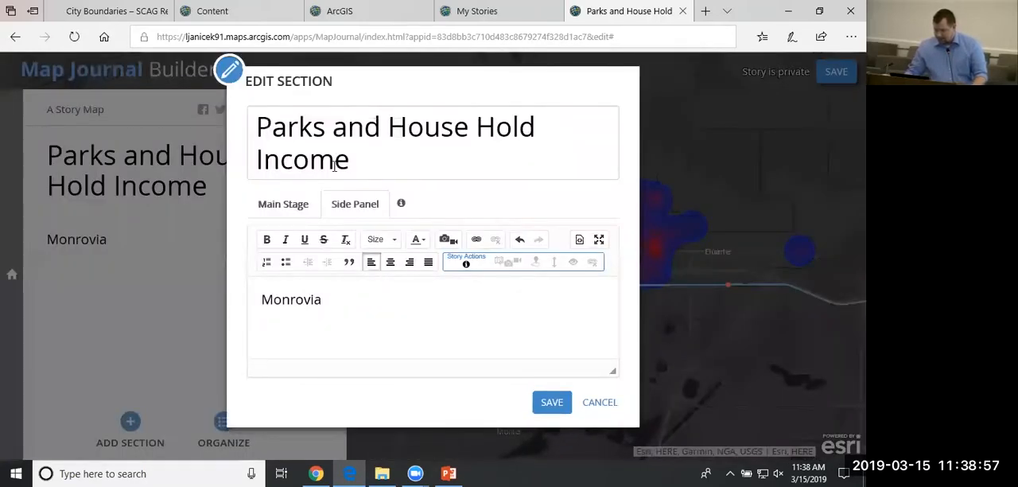
pyautogui.click(383, 167)
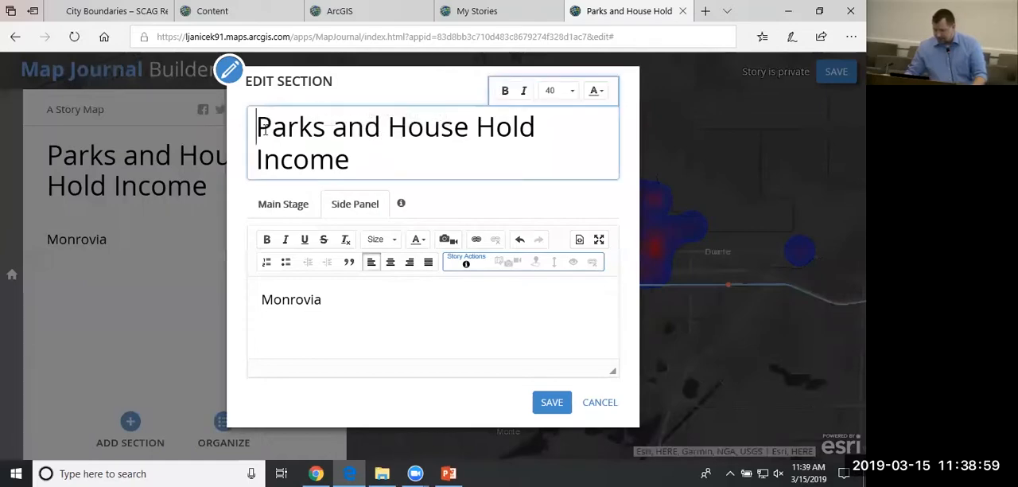
pyautogui.tripleClick(355, 166)
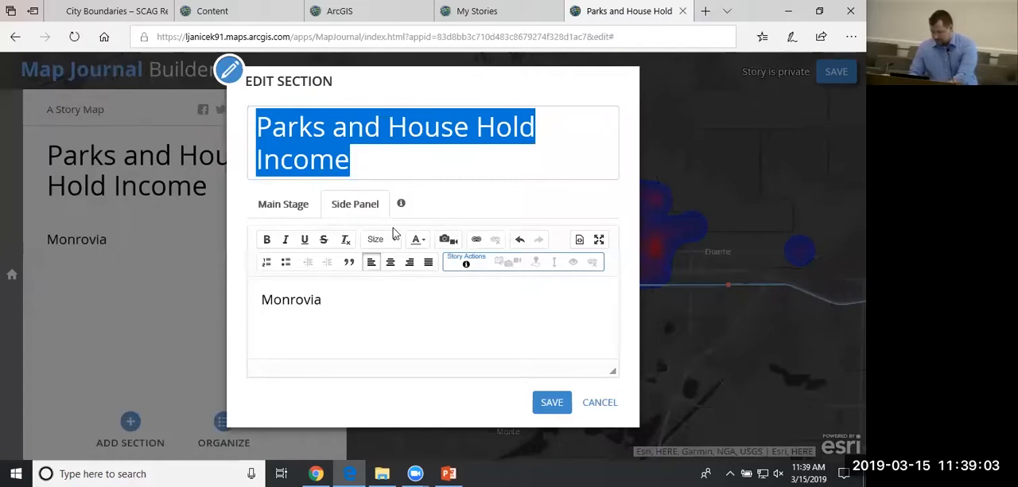
pyautogui.moveTo(416, 156); pyautogui.dragTo(256, 119)
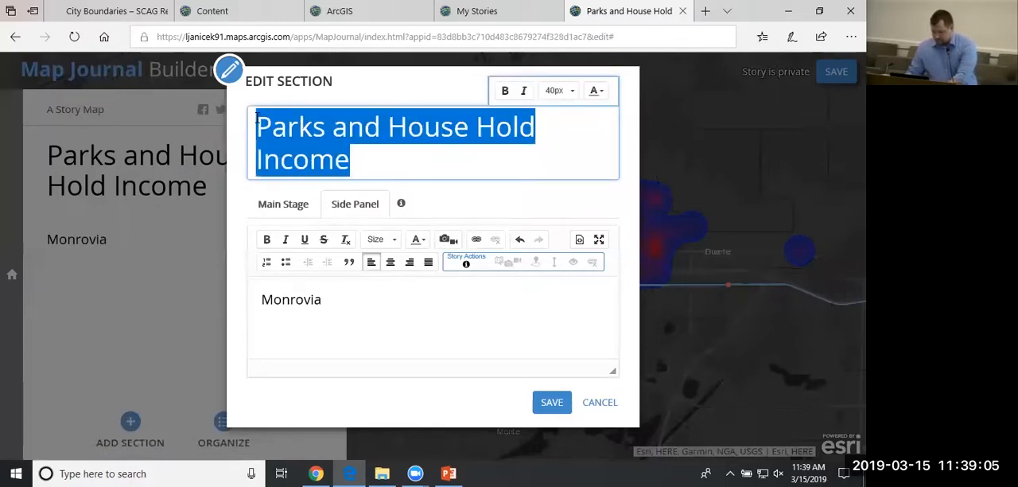
pyautogui.write('Coll')
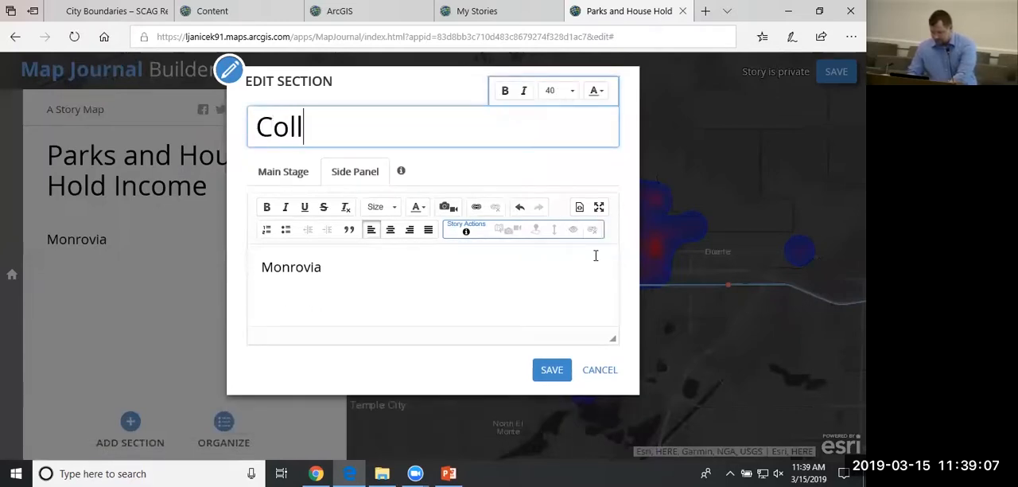
pyautogui.write('ision and ')
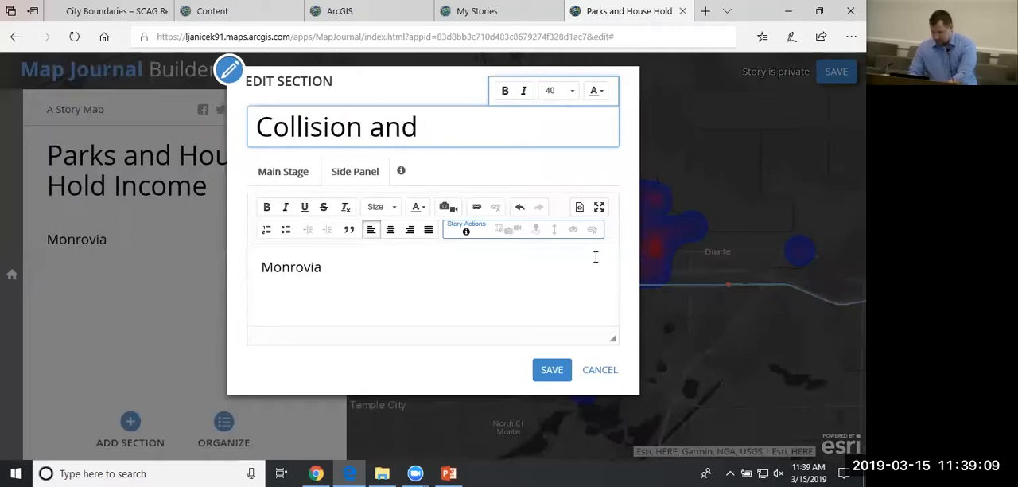
pyautogui.write('Metro S')
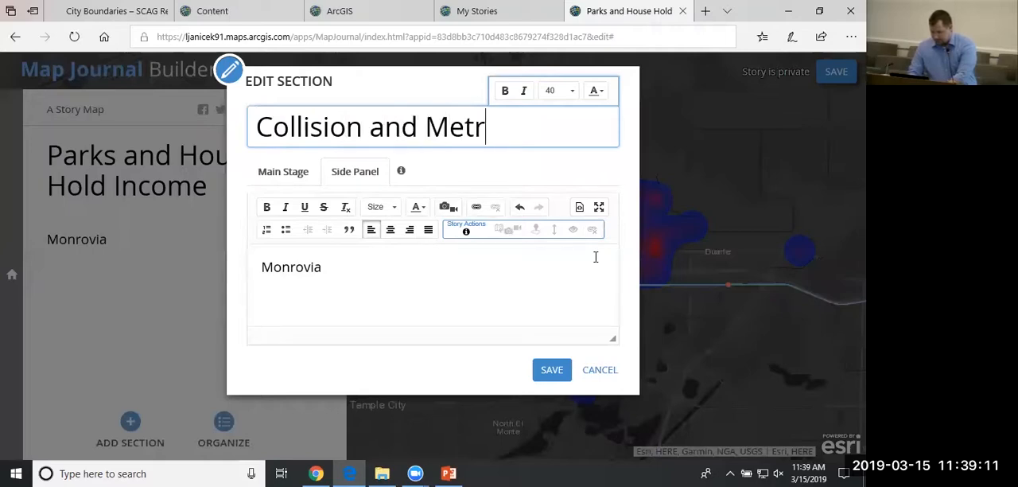
pyautogui.press('BackSpace')
pyautogui.press('BackSpace')
pyautogui.press('BackSpace')
pyautogui.press('BackSpace')
pyautogui.press('BackSpace')
pyautogui.press('BackSpace')
pyautogui.press('BackSpace')
pyautogui.press('BackSpace')
pyautogui.press('BackSpace')
pyautogui.press('BackSpace')
pyautogui.press('BackSpace')
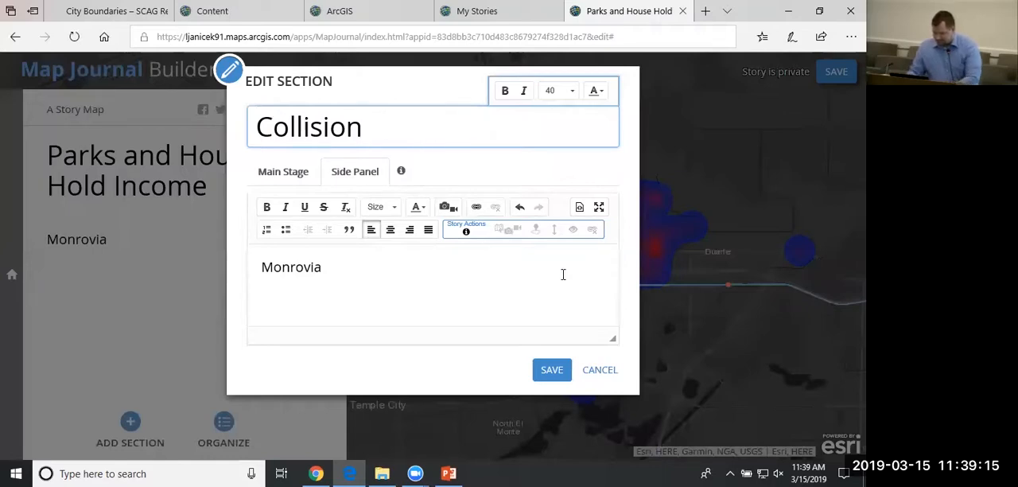
# Upload the 05_MacArthur Park picture from the tutorial's Images folder as an image before the Monrovia text in the side panel.
pyautogui.click(525, 275)
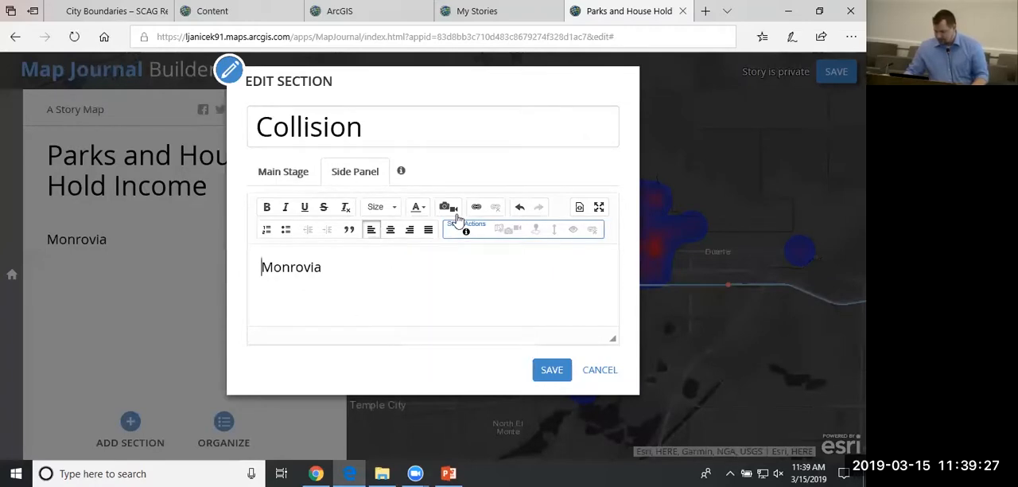
pyautogui.click(455, 211)
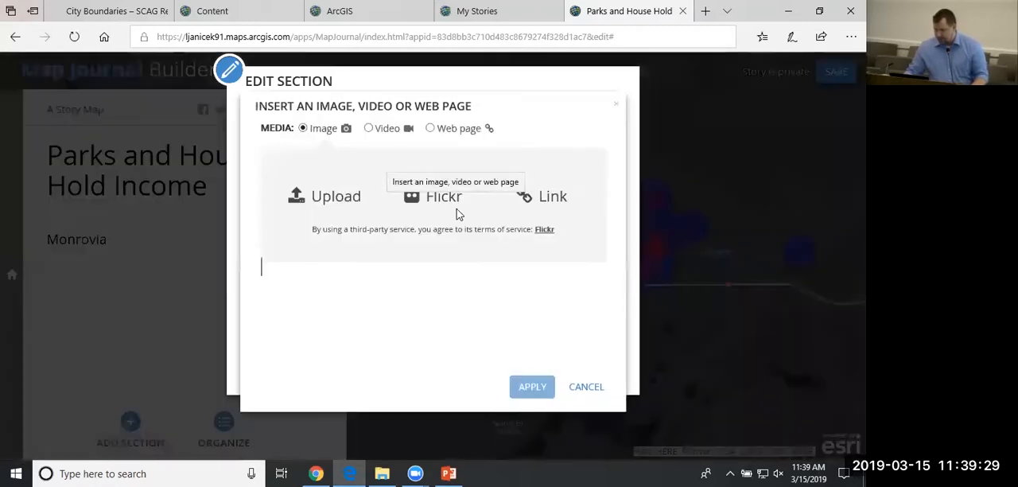
pyautogui.click(350, 202)
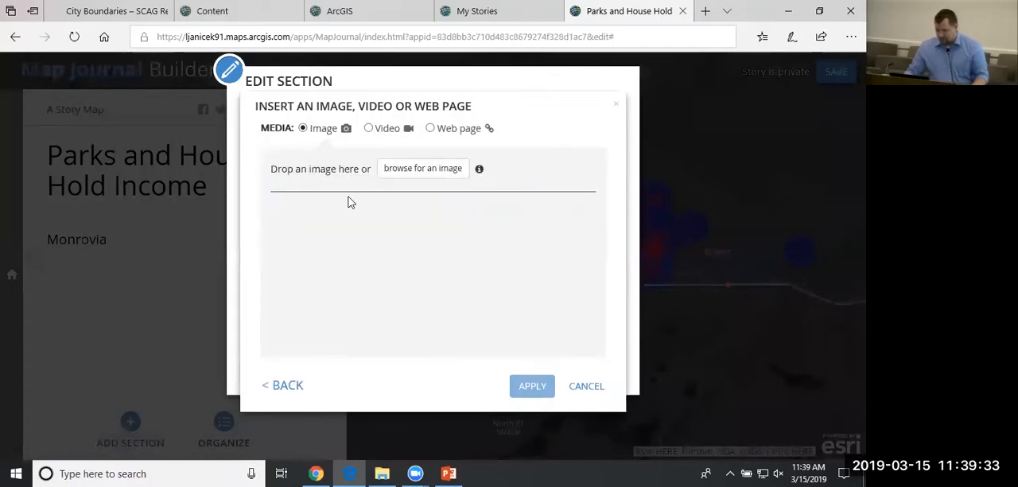
pyautogui.click(445, 179)
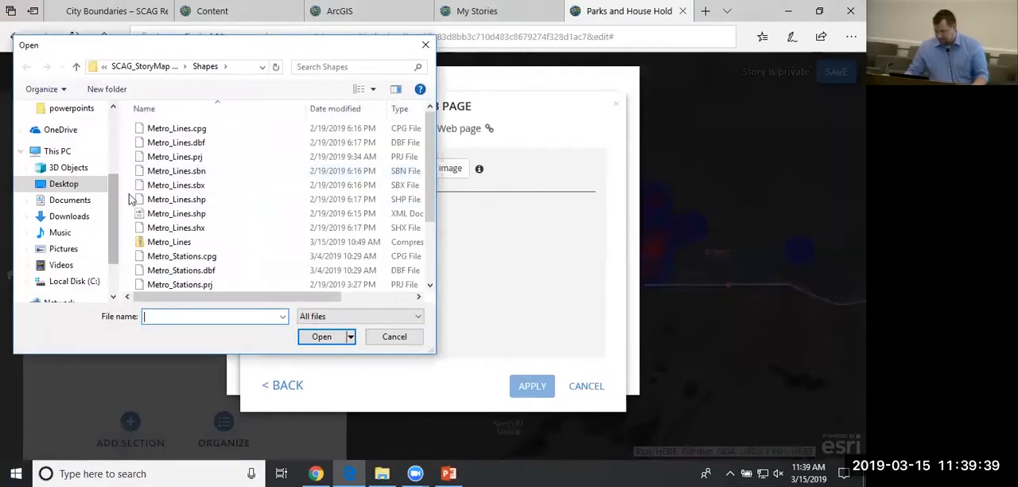
pyautogui.click(165, 70)
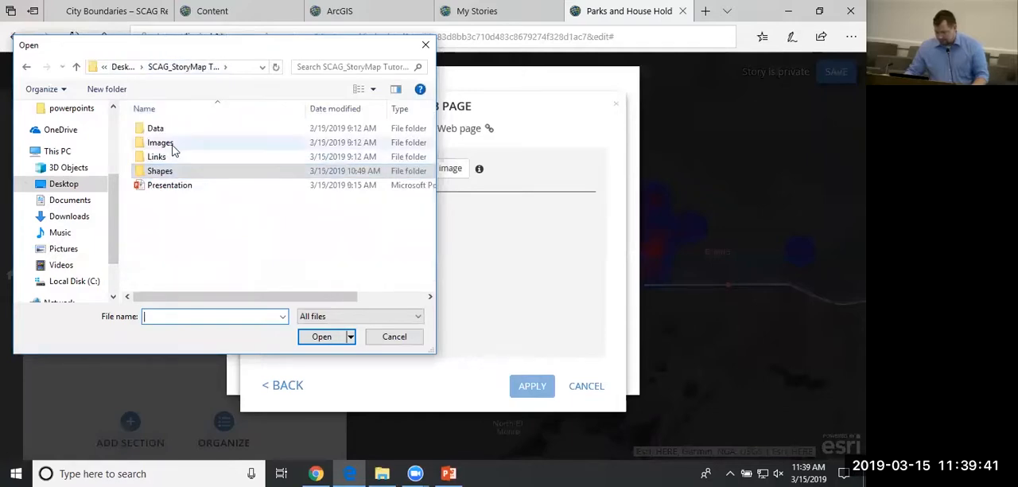
pyautogui.doubleClick(173, 151)
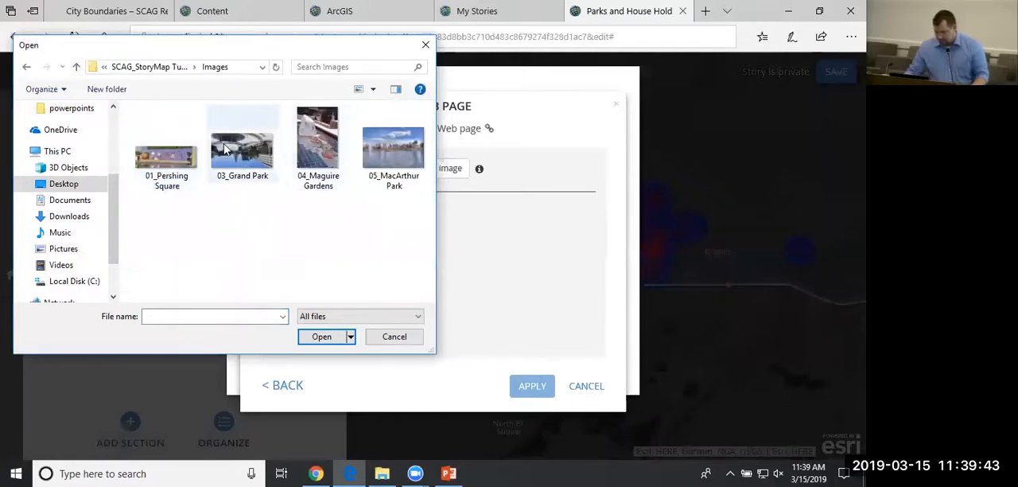
pyautogui.click(402, 145)
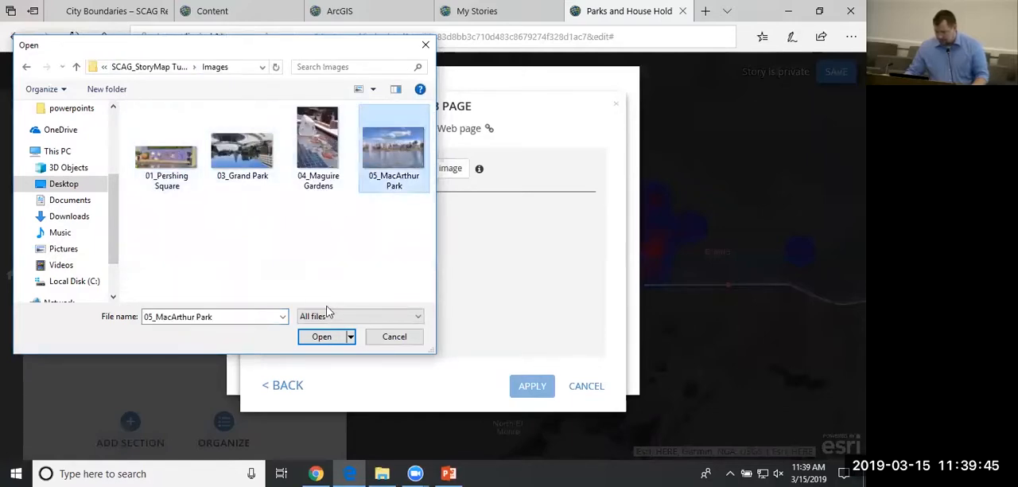
pyautogui.click(330, 339)
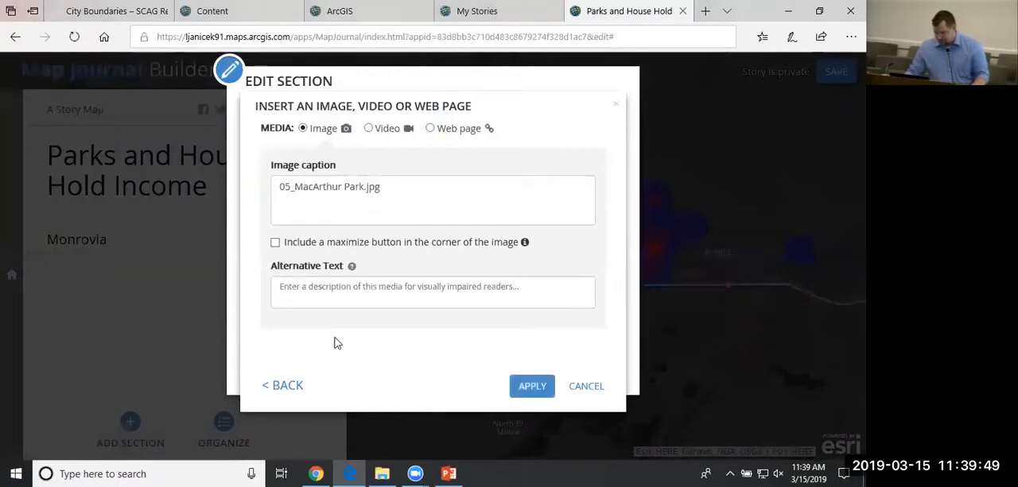
# Shorten the image caption to MacArthur Park.jpg, include a maximize button on the image, and insert it into the side panel.
pyautogui.click(294, 191)
pyautogui.hotkey('shift', 'Home')
pyautogui.press('BackSpace')
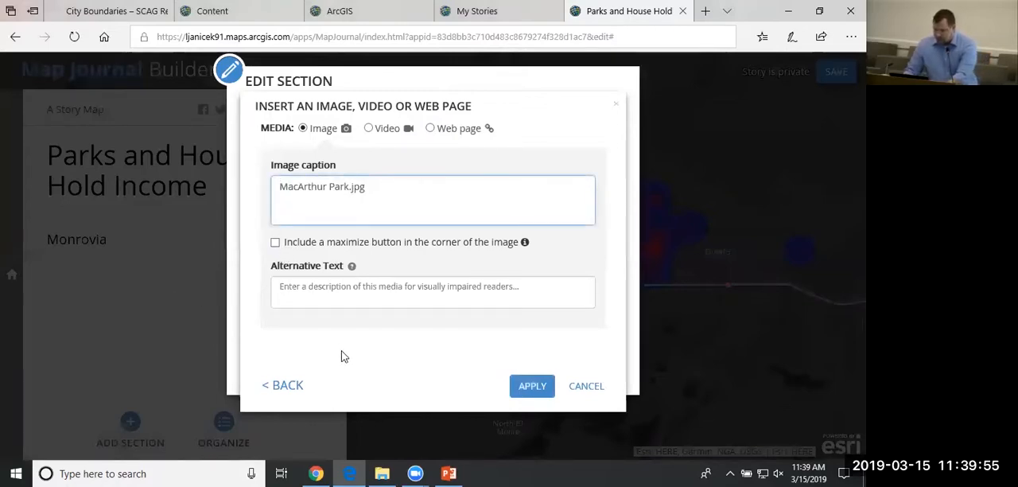
pyautogui.click(390, 296)
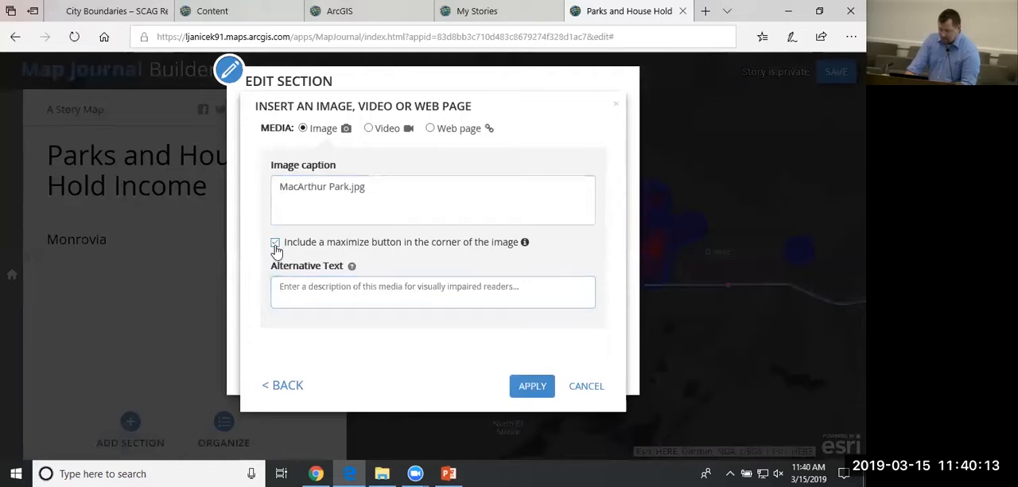
pyautogui.click(276, 247)
pyautogui.click(532, 386)
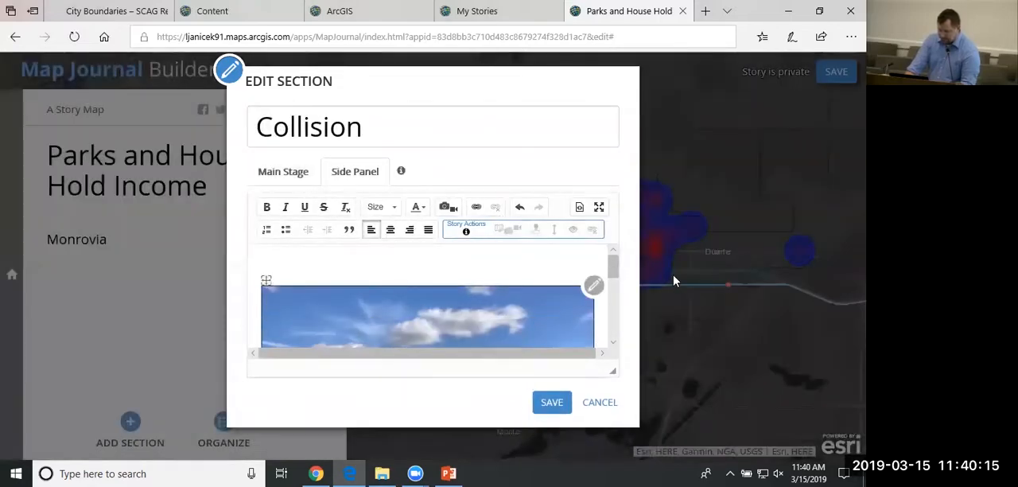
# Check the inserted park image in the side panel content and save the edited section.
pyautogui.moveTo(611, 264)
pyautogui.mouseDown()
pyautogui.moveTo(618, 310)
pyautogui.moveTo(620, 272)
pyautogui.mouseUp()
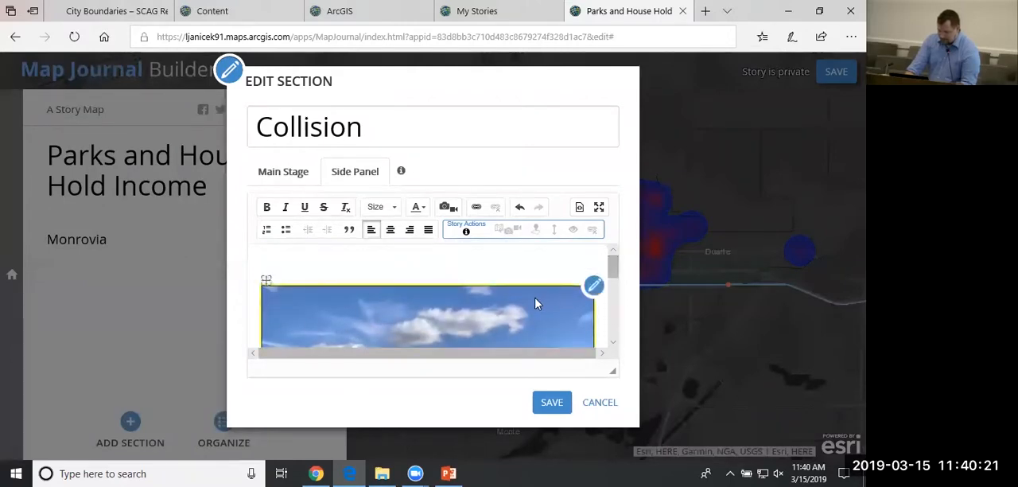
pyautogui.scroll(-3, 337, 263)
pyautogui.scroll(2, 345, 271)
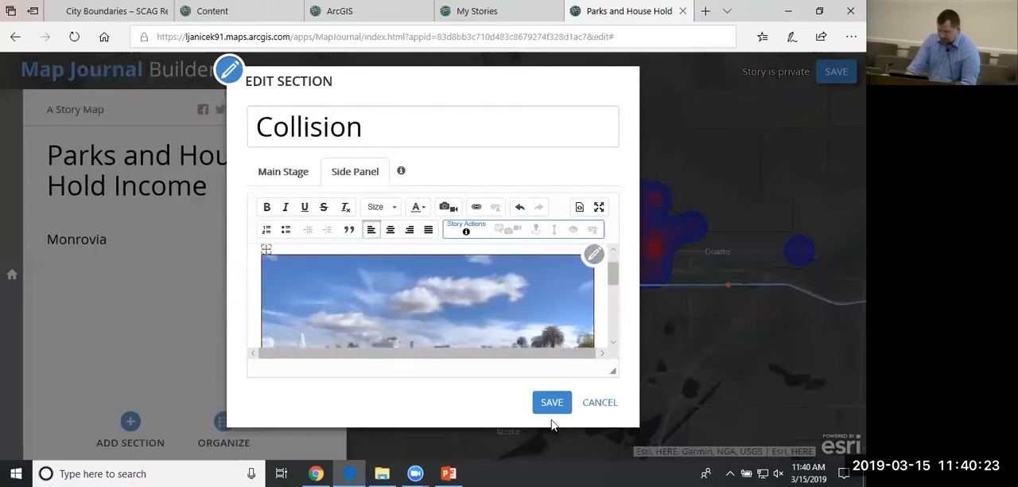
pyautogui.click(552, 402)
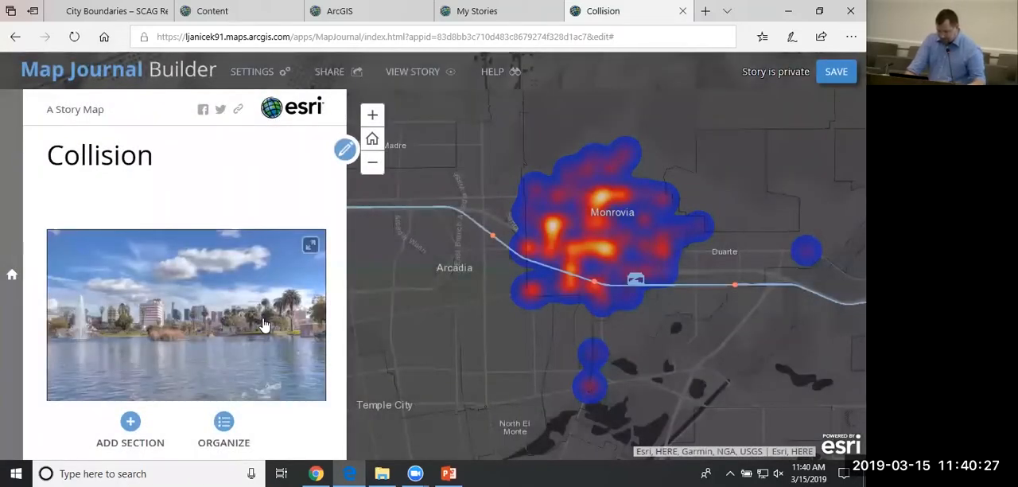
# Review the journal's layout choices and layout options in the settings.
pyautogui.click(260, 73)
pyautogui.click(375, 113)
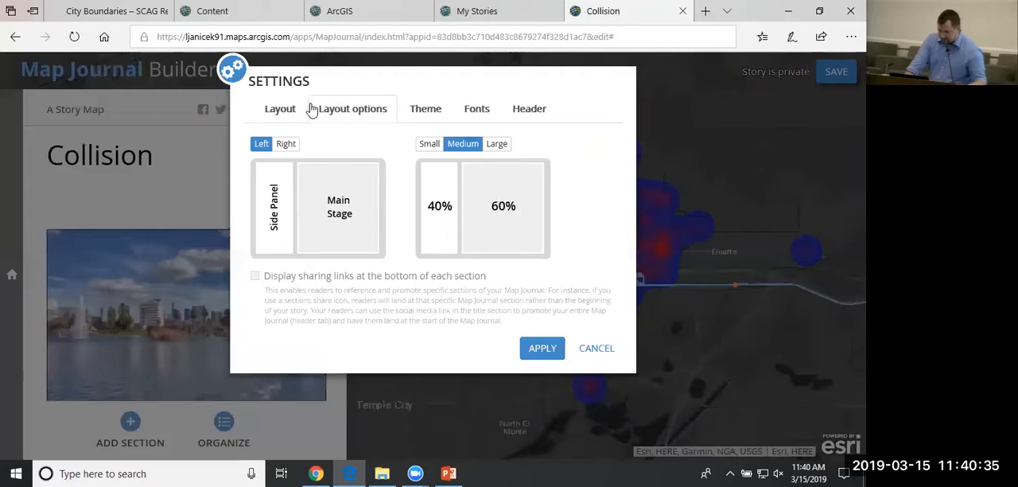
pyautogui.click(587, 354)
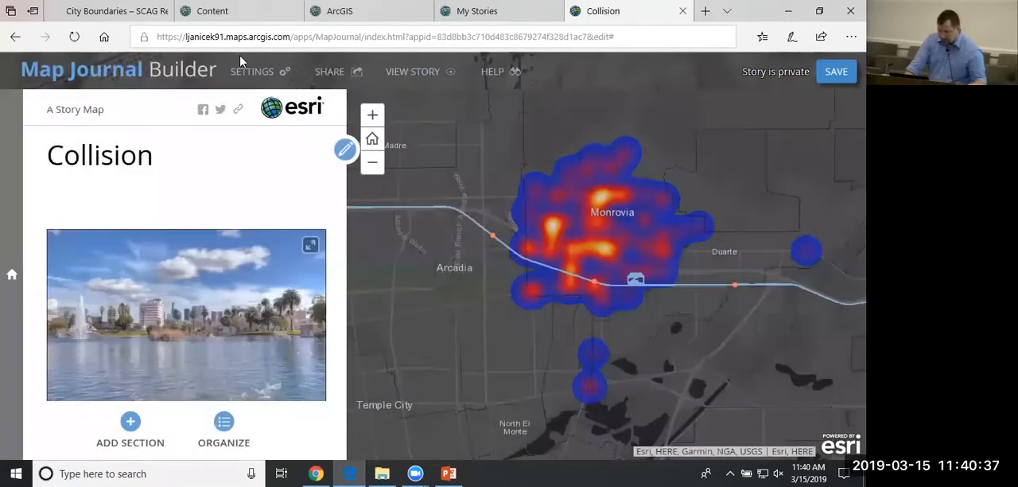
pyautogui.click(247, 74)
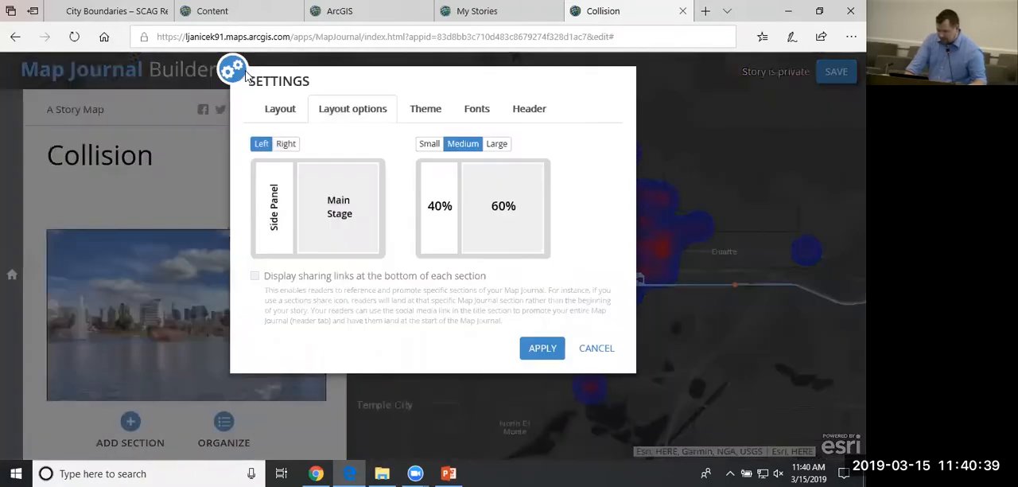
pyautogui.click(299, 118)
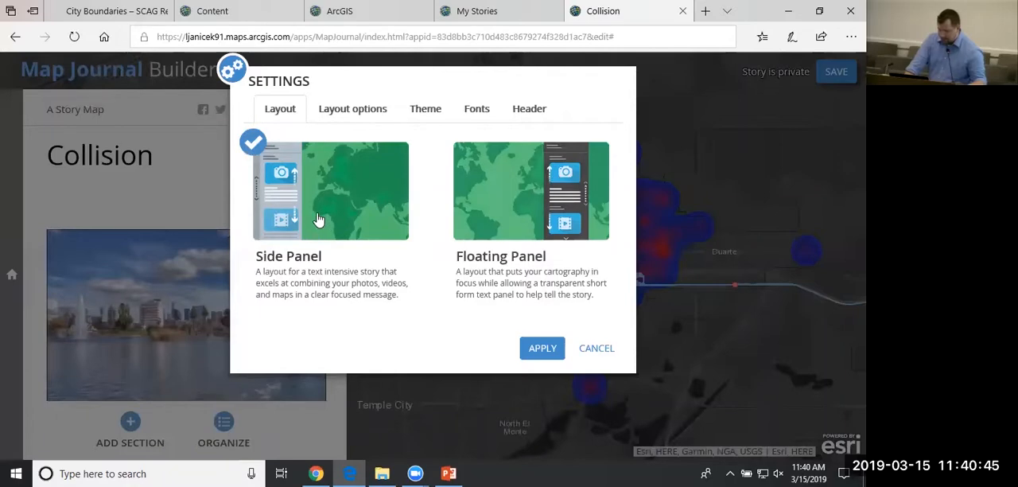
pyautogui.click(328, 117)
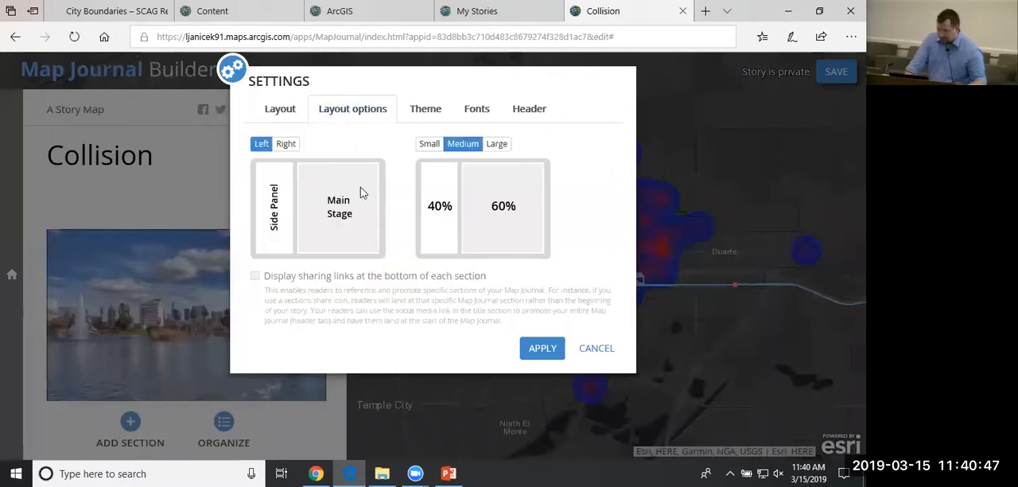
# Try the Right side panel position and the Small and Large panel sizes, returning the selections to Left and Medium.
pyautogui.click(287, 144)
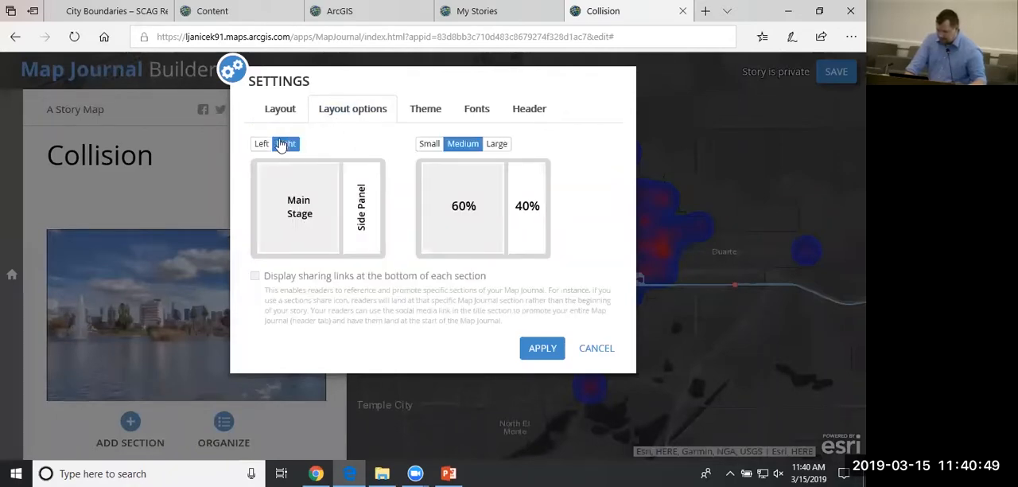
pyautogui.click(264, 144)
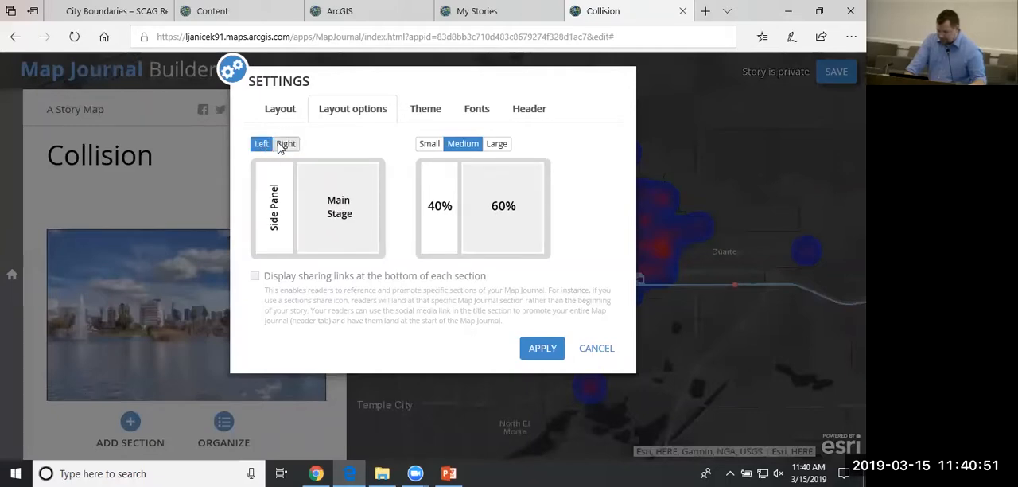
pyautogui.click(429, 147)
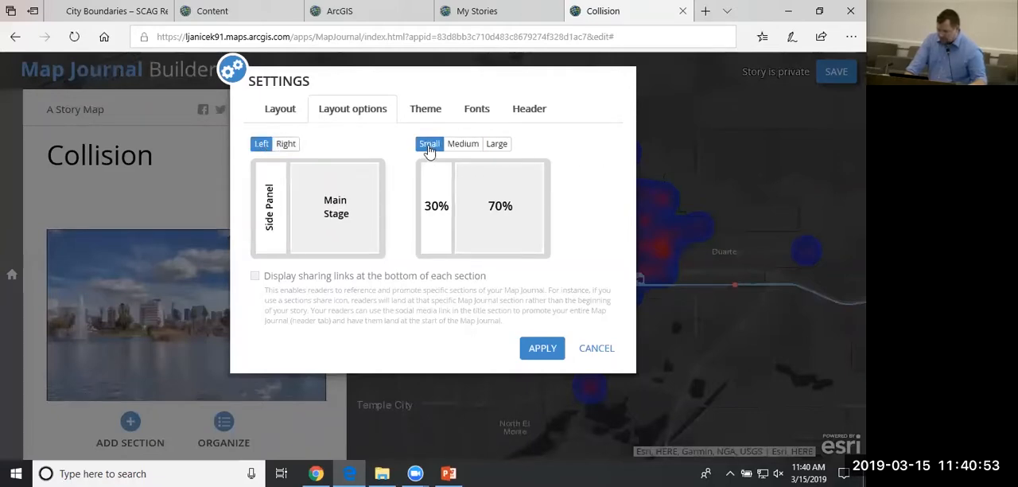
pyautogui.click(475, 148)
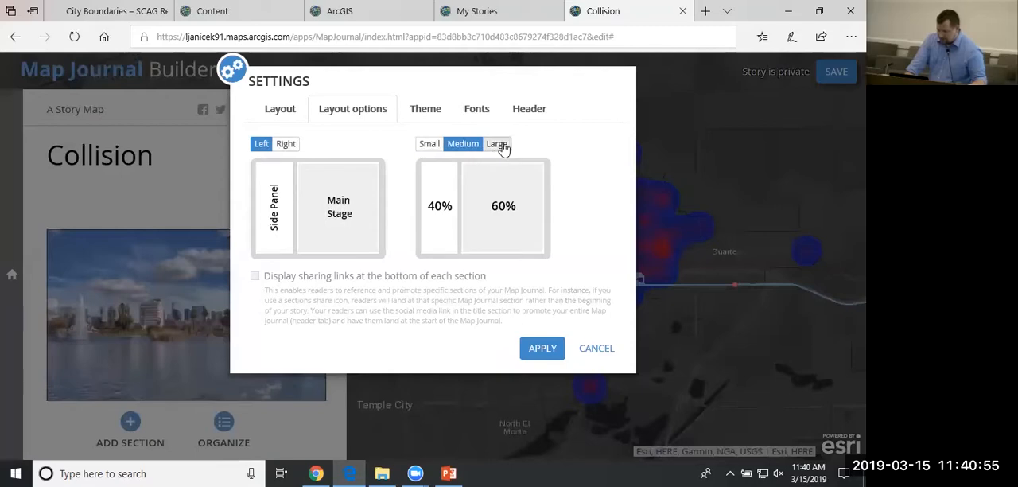
pyautogui.click(501, 147)
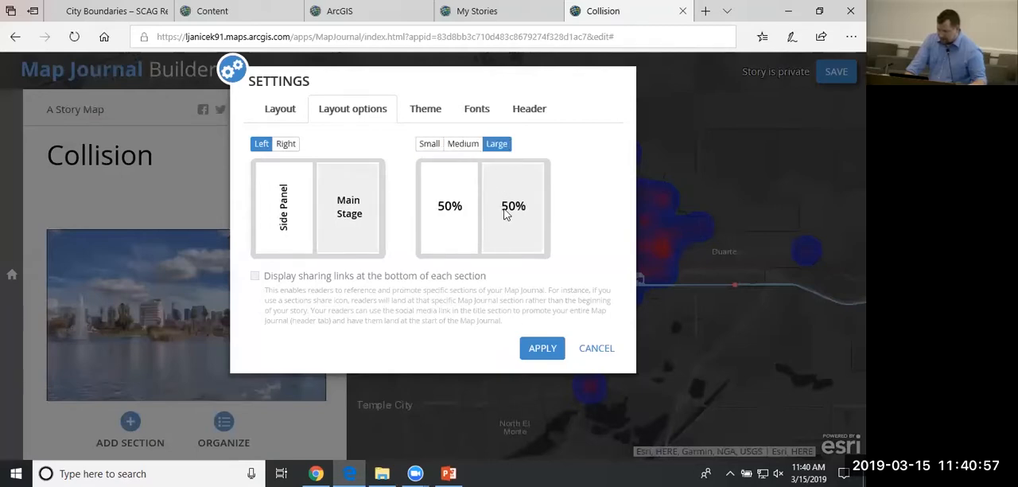
pyautogui.click(465, 147)
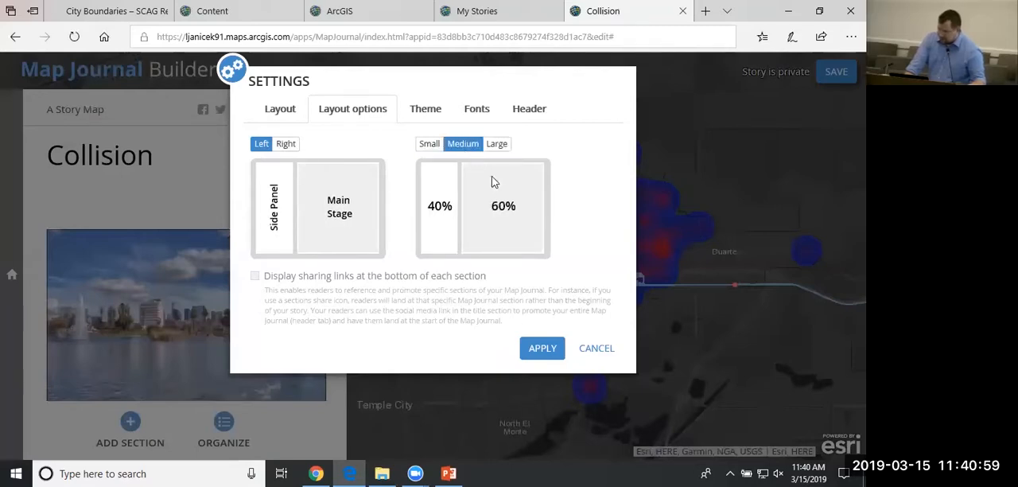
# Choose the theme with the blue strip and white side panel, review the Fonts and Header settings, and apply the journal settings.
pyautogui.click(426, 110)
pyautogui.click(311, 249)
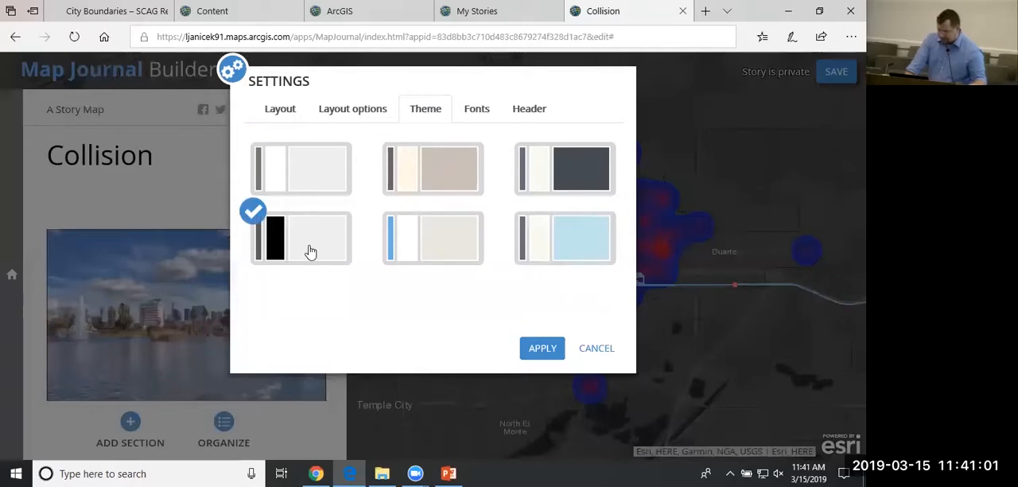
pyautogui.click(381, 240)
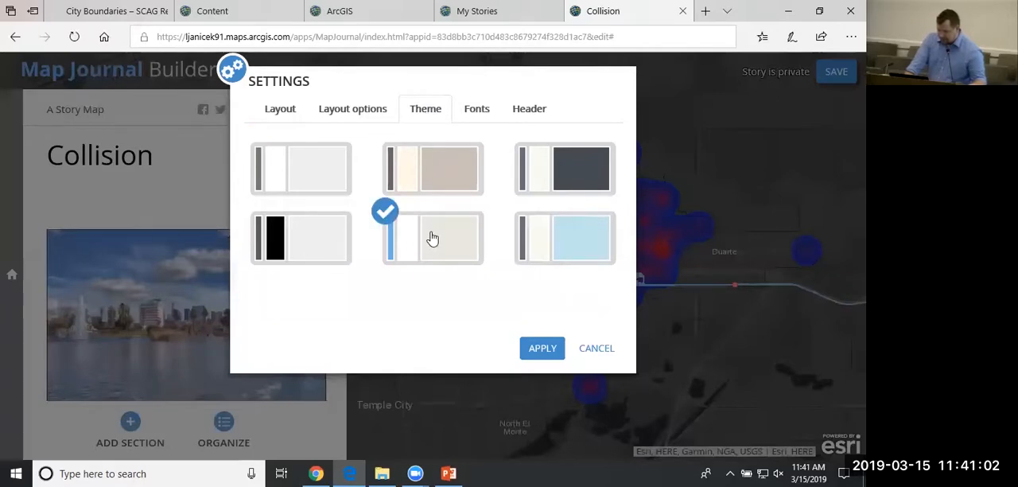
pyautogui.click(482, 110)
pyautogui.click(532, 117)
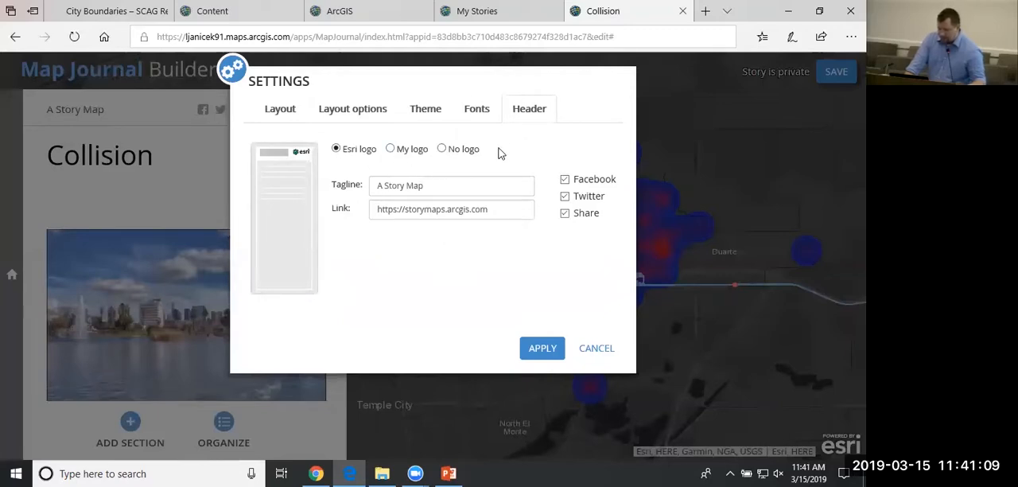
pyautogui.click(543, 348)
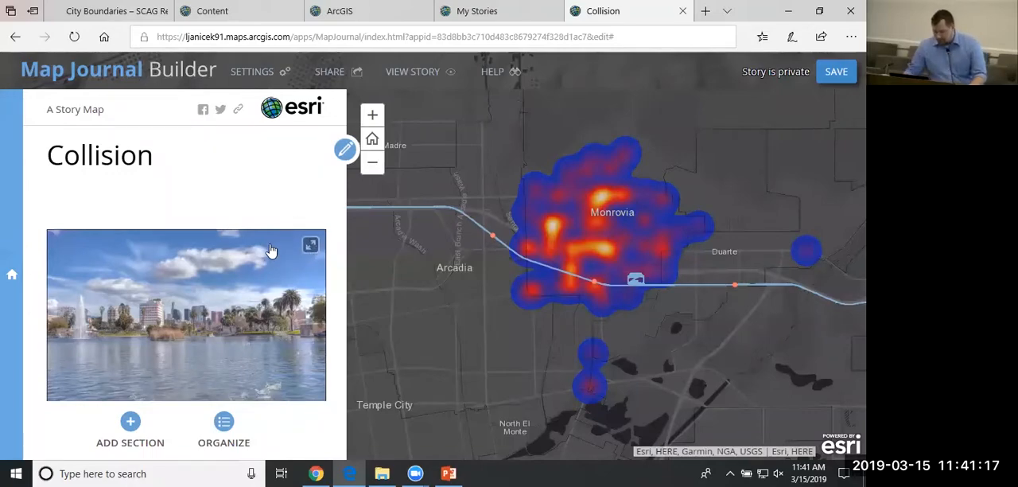
# Start a new section titled Grand Park with the Collision Density map on the main stage, and continue to the side panel content.
pyautogui.click(130, 424)
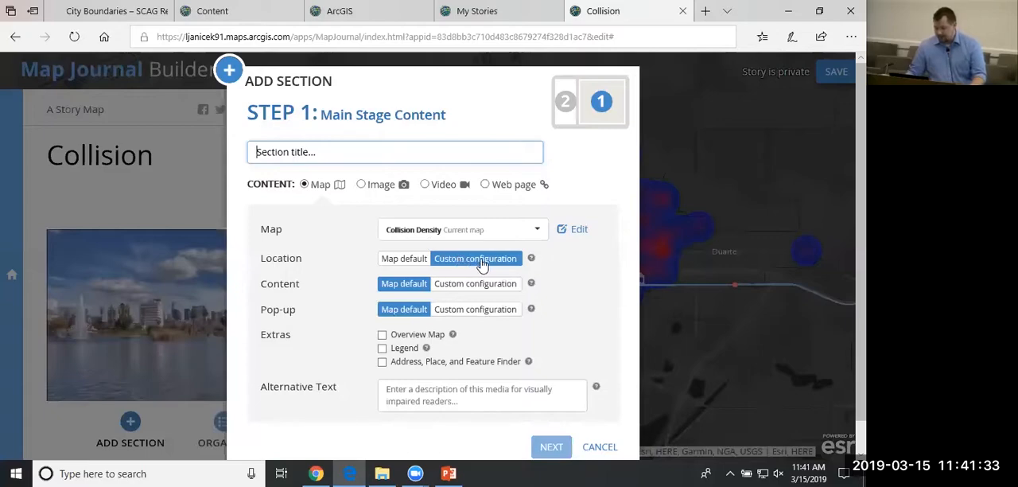
pyautogui.click(609, 446)
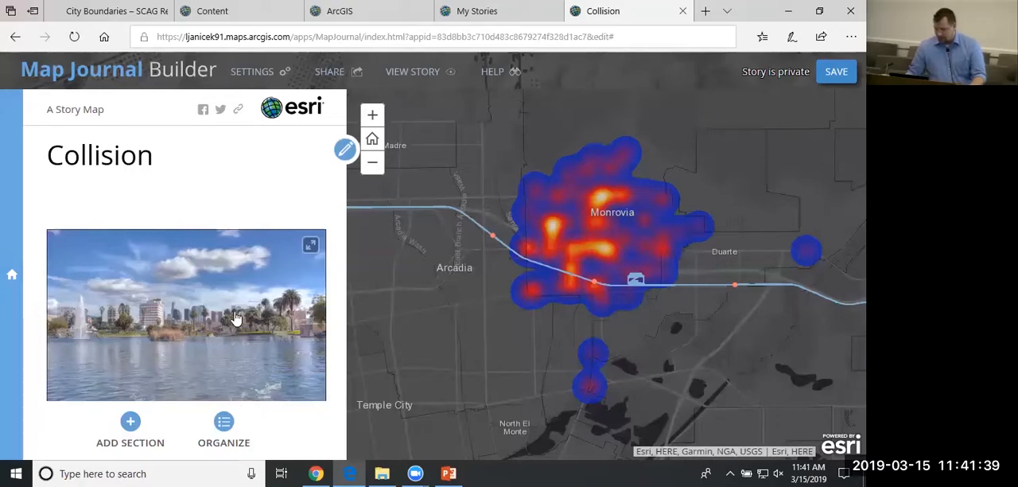
pyautogui.click(138, 436)
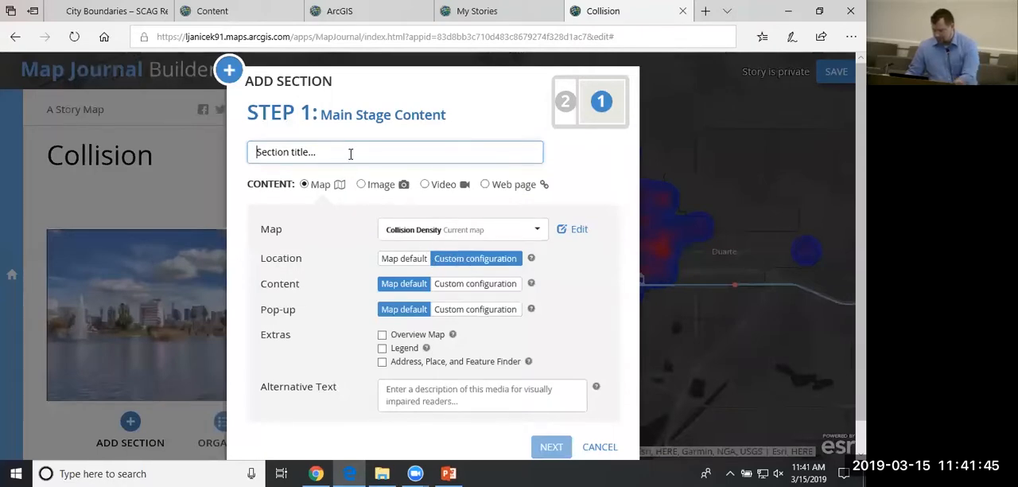
pyautogui.write('Grand ')
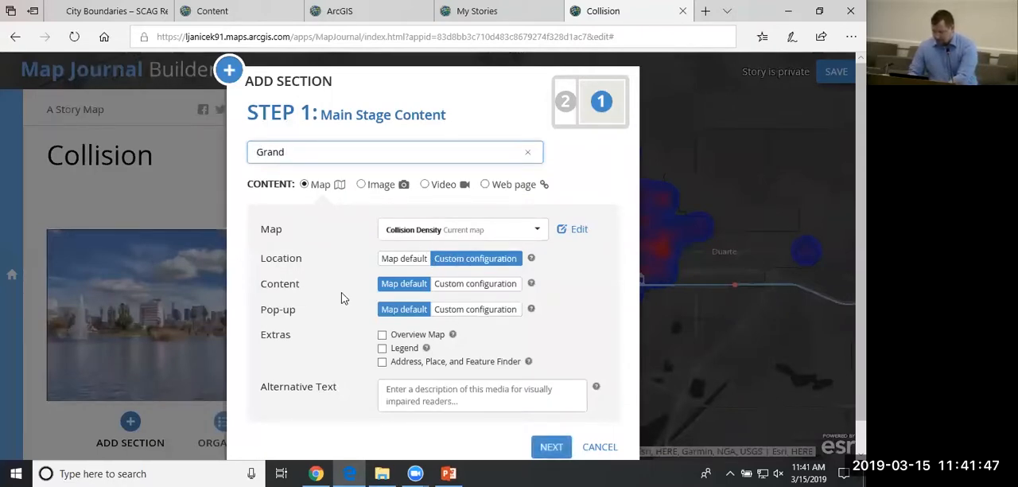
pyautogui.write('H')
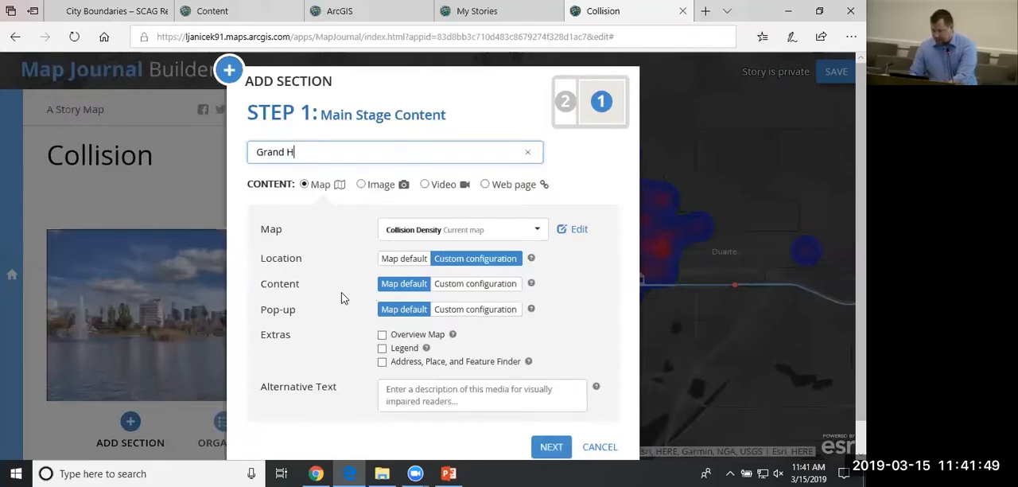
pyautogui.write('o')
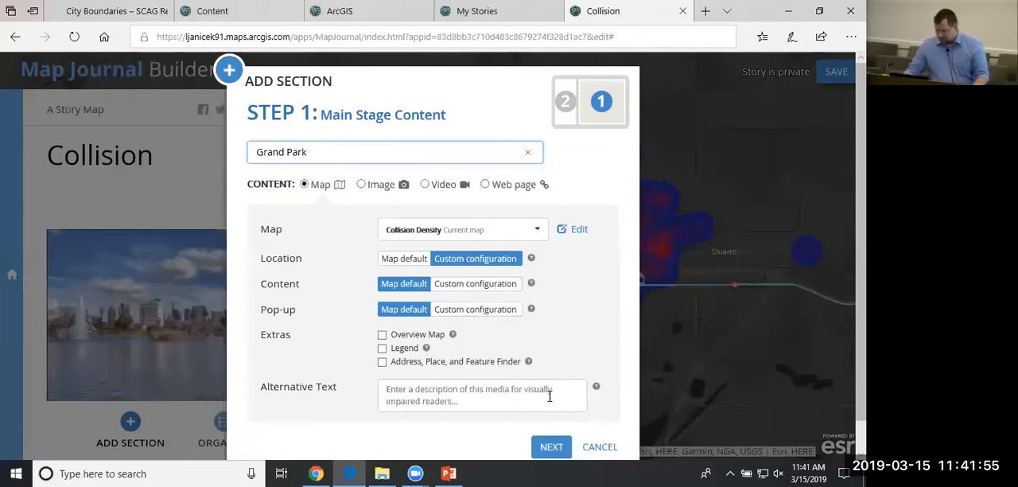
pyautogui.click(553, 448)
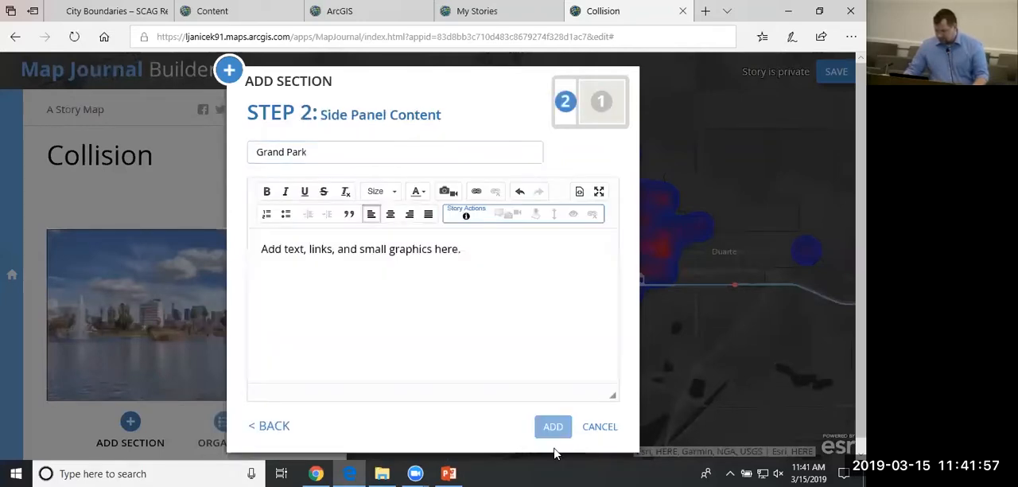
# Enter Park Text in the side panel content and begin a new line below it.
pyautogui.click(467, 284)
pyautogui.write('P')
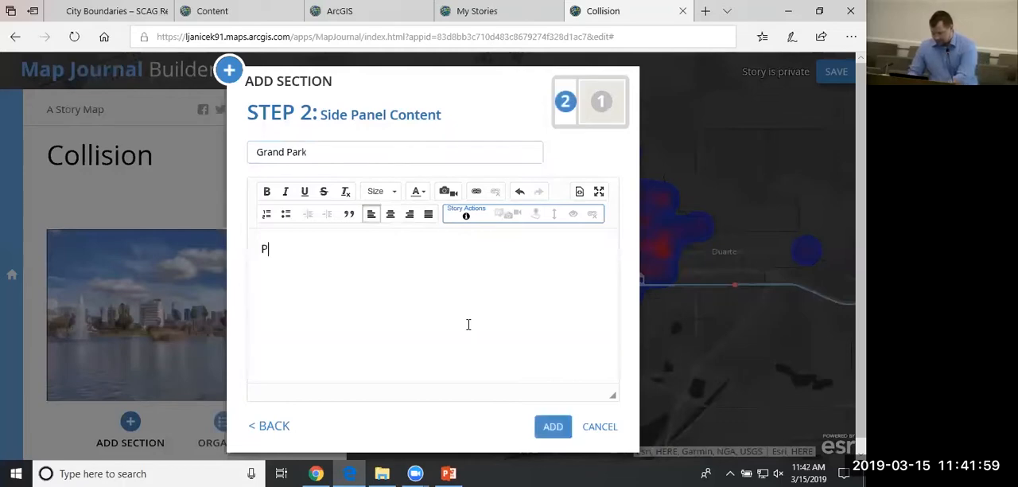
pyautogui.write('ark Text')
pyautogui.press('Return')
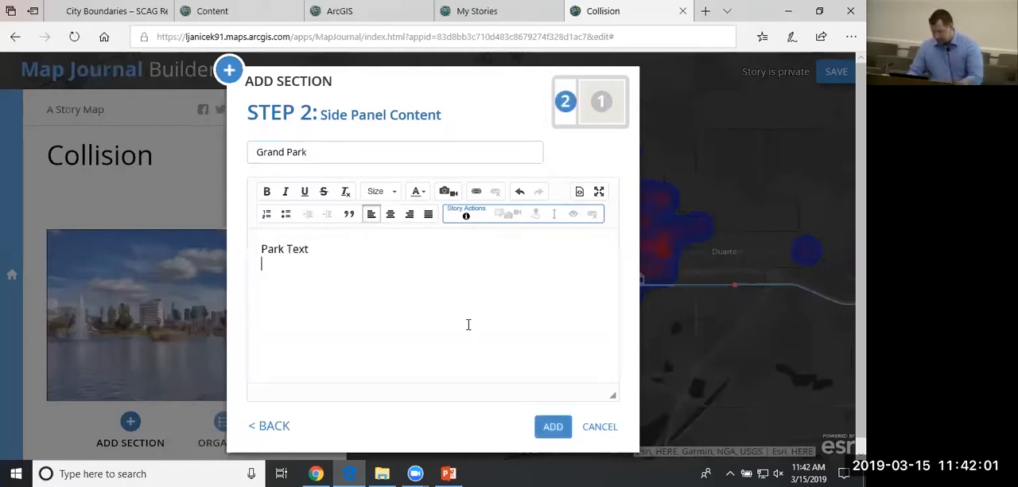
# Insert the 03_Grand Park image below the text, with the caption shortened to Grand Park.jpg.
pyautogui.click(448, 192)
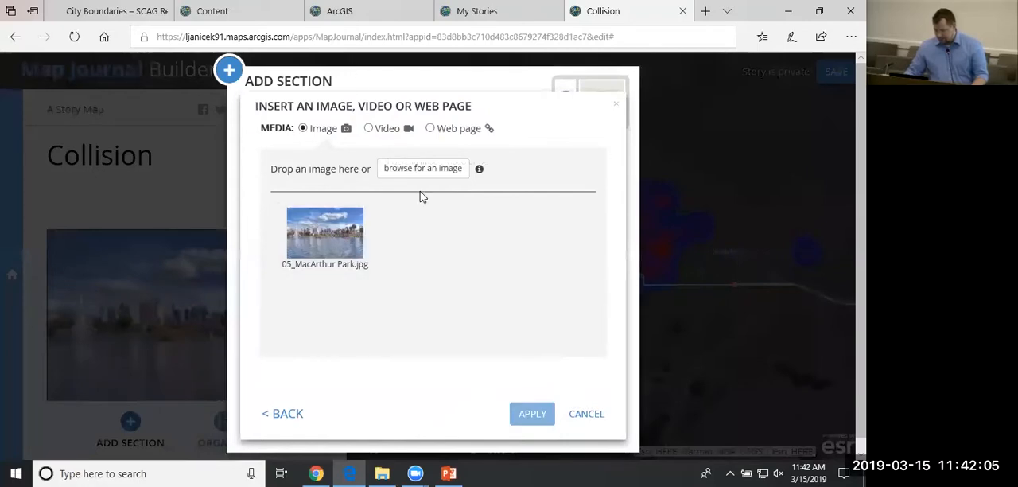
pyautogui.click(421, 170)
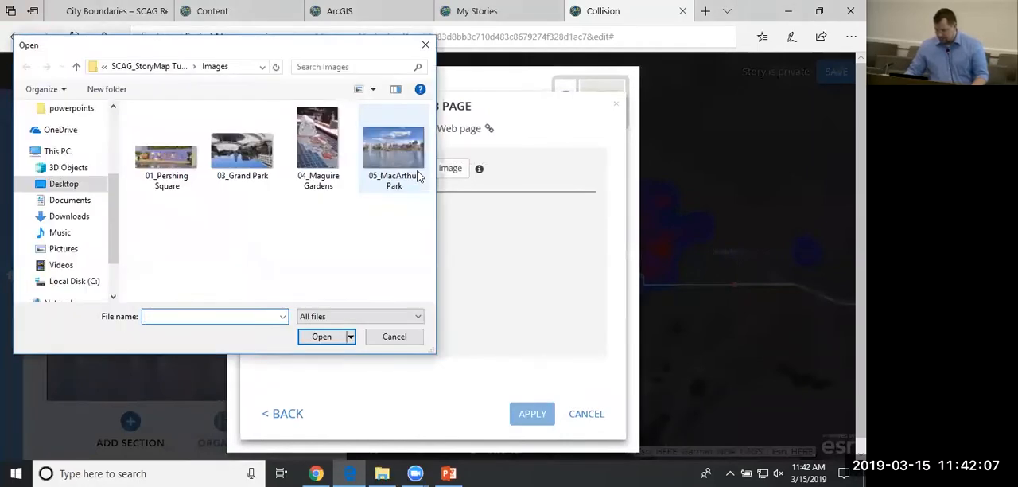
pyautogui.click(265, 163)
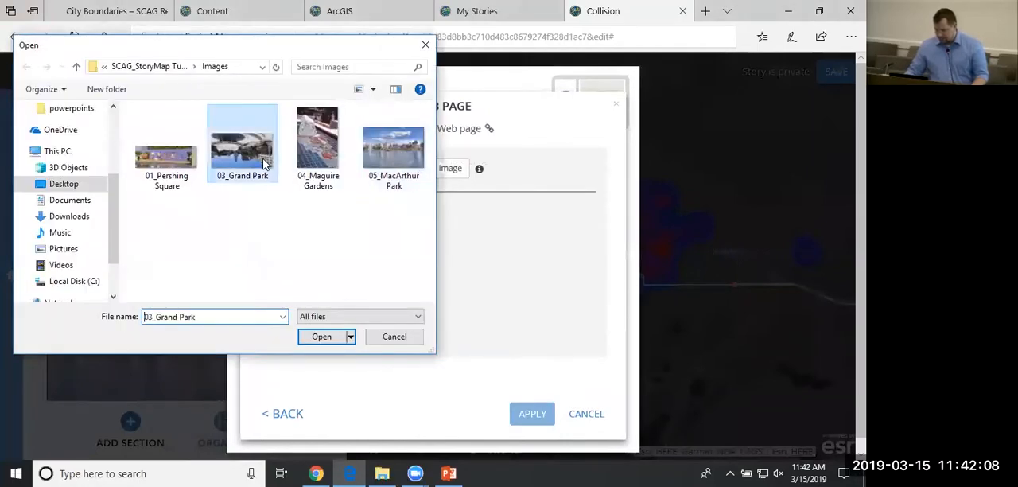
pyautogui.click(333, 336)
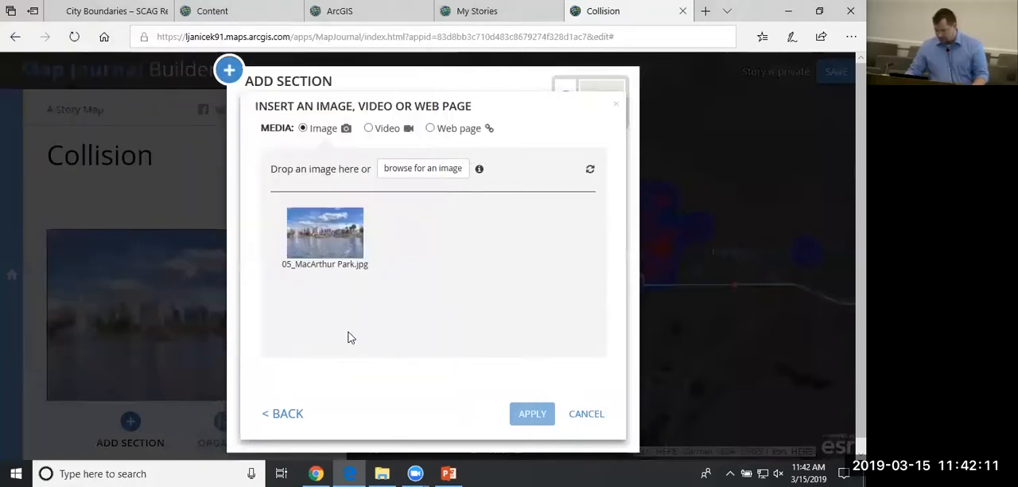
pyautogui.moveTo(296, 188); pyautogui.dragTo(207, 193)
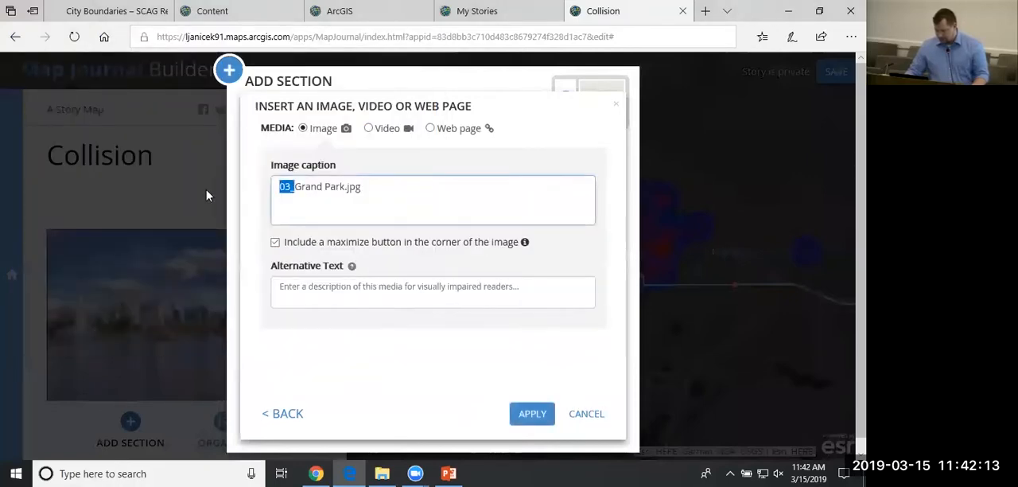
pyautogui.press('BackSpace')
pyautogui.click(532, 414)
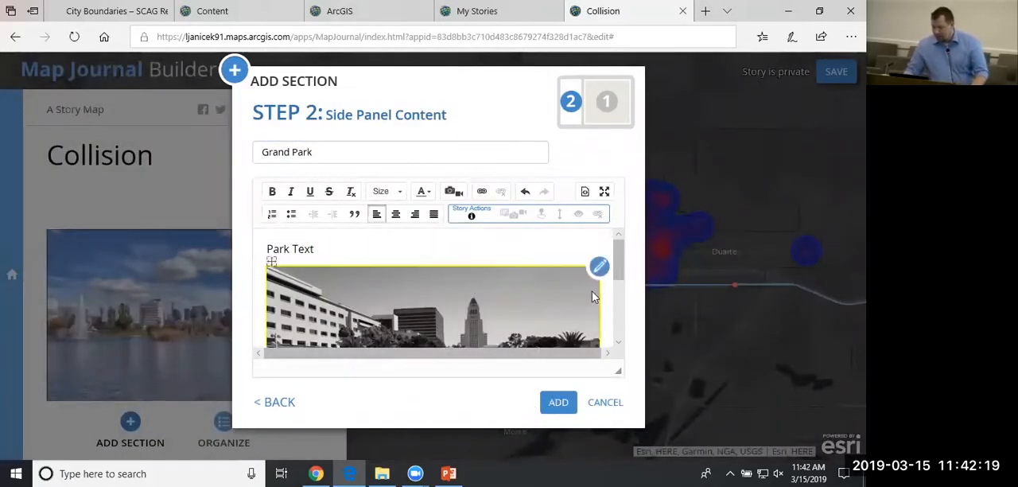
# Add the Grand Park section to the journal and check how it follows the Collision home section.
pyautogui.click(558, 402)
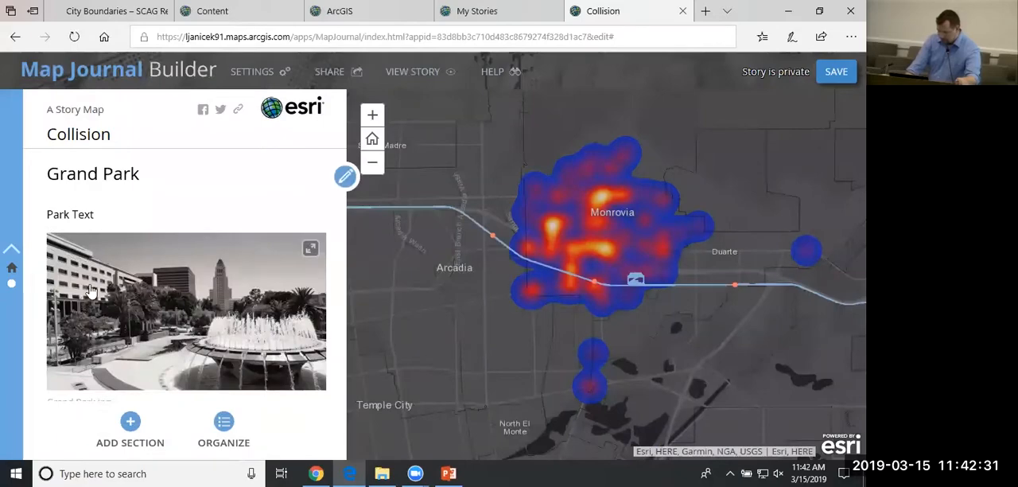
pyautogui.scroll(2, 111, 270)
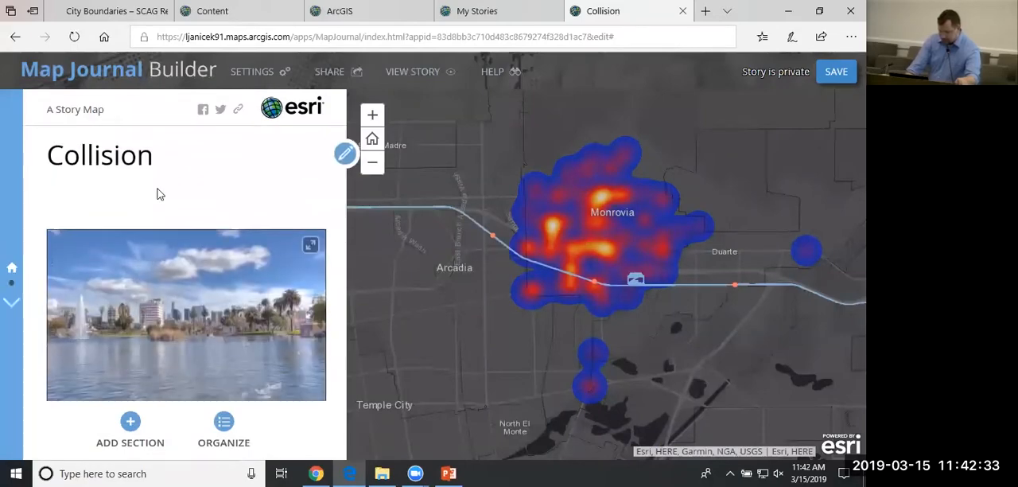
pyautogui.scroll(-2, 171, 190)
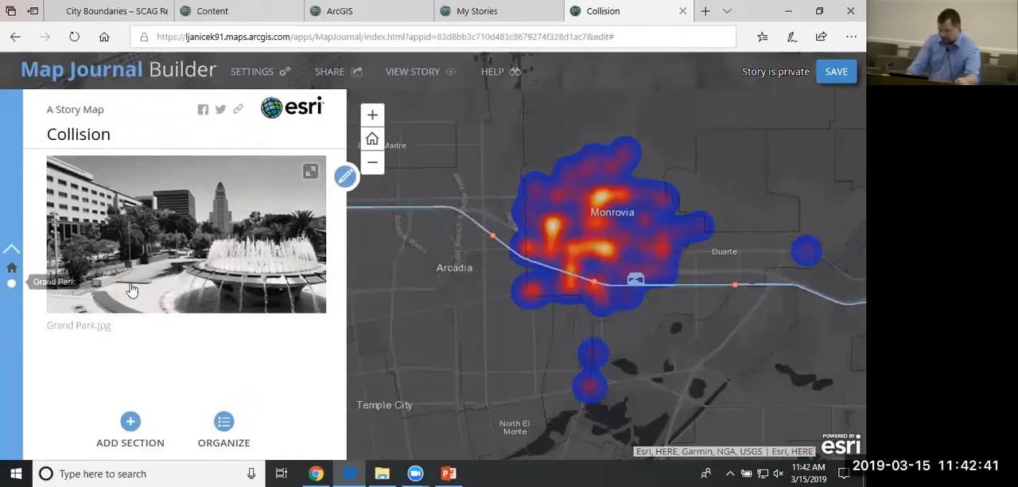
# Start a custom map location for the Grand Park section's main stage and move the map from Monrovia to Los Angeles.
pyautogui.click(345, 178)
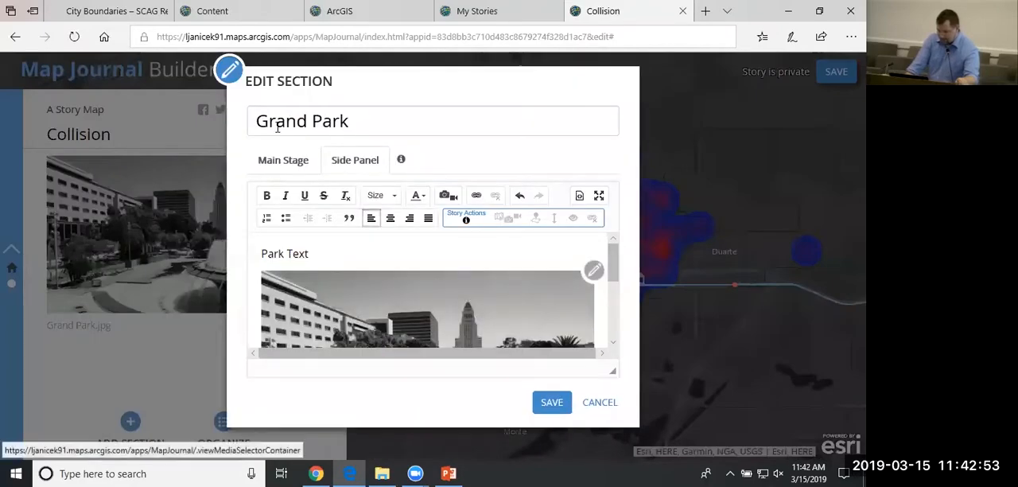
pyautogui.click(275, 169)
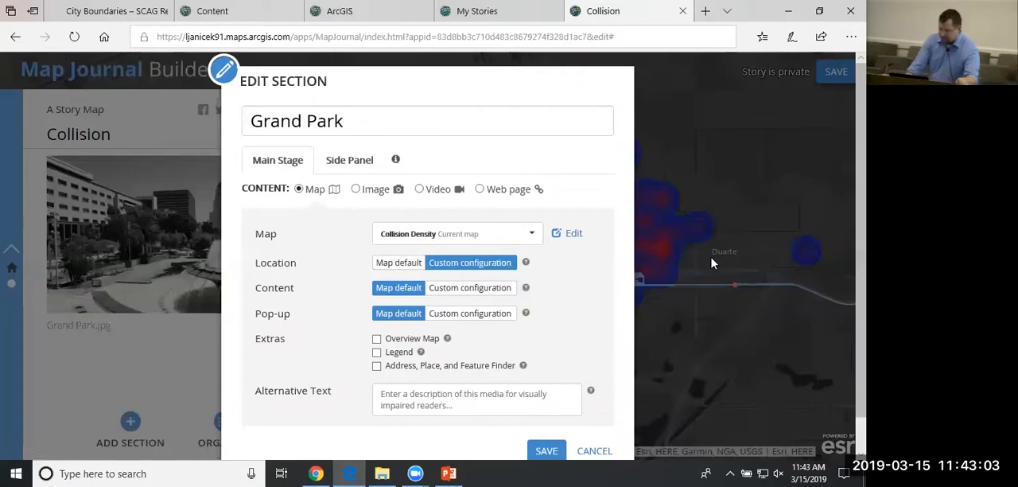
pyautogui.click(491, 269)
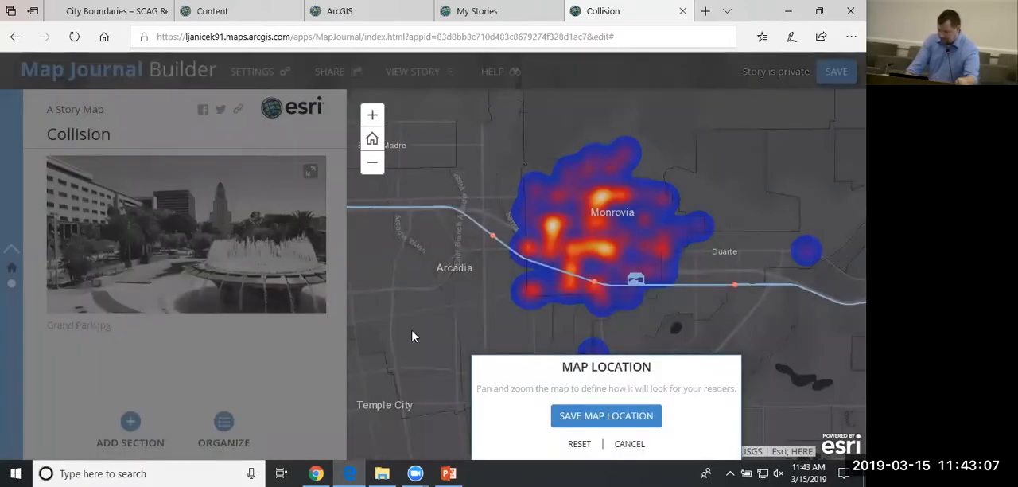
pyautogui.moveTo(404, 341); pyautogui.dragTo(716, 177)
pyautogui.moveTo(380, 344); pyautogui.dragTo(690, 234)
pyautogui.moveTo(523, 268); pyautogui.dragTo(696, 236)
pyautogui.moveTo(536, 299); pyautogui.dragTo(564, 167)
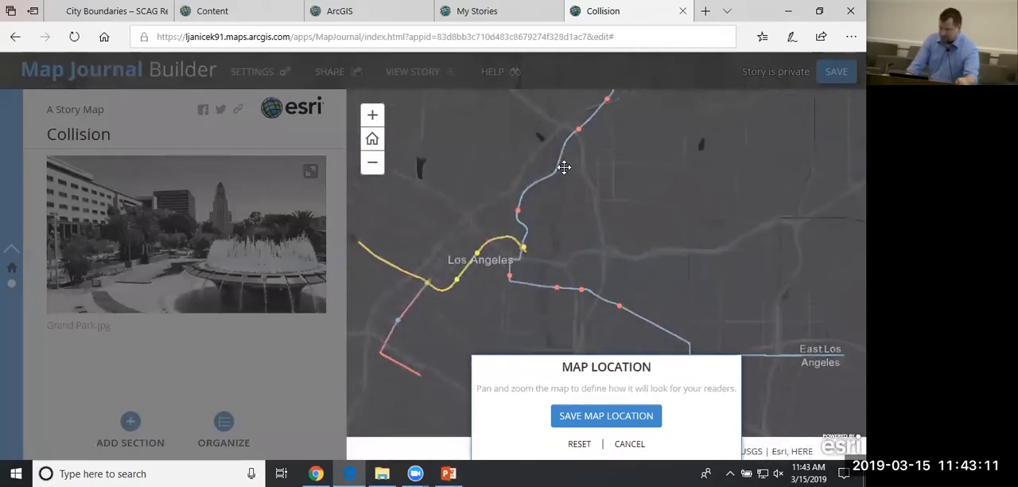
# Frame the map closely on the downtown Los Angeles streets, then save the map location and the Grand Park section.
pyautogui.moveTo(482, 287); pyautogui.dragTo(493, 271)
pyautogui.scroll(1, 492, 265)
pyautogui.scroll(2, 491, 268)
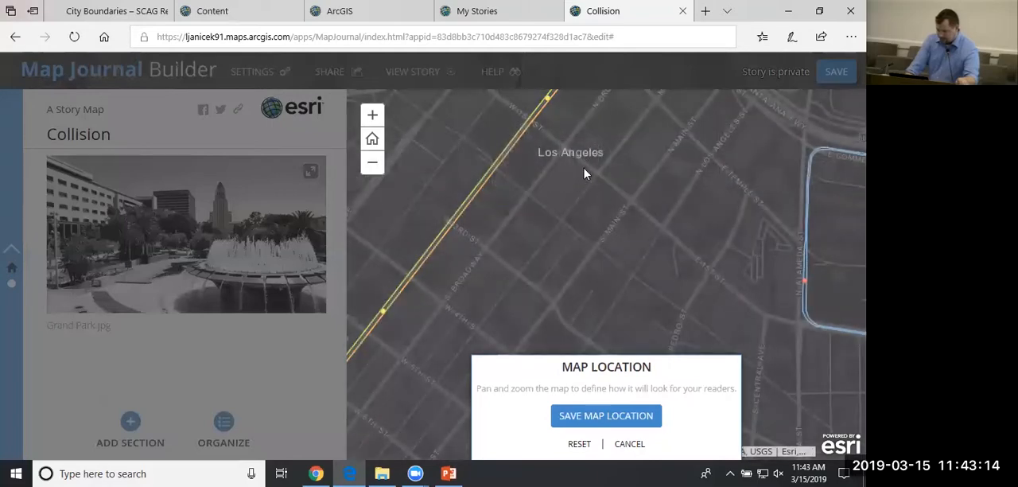
pyautogui.moveTo(586, 173); pyautogui.dragTo(604, 304)
pyautogui.moveTo(554, 251); pyautogui.dragTo(541, 256)
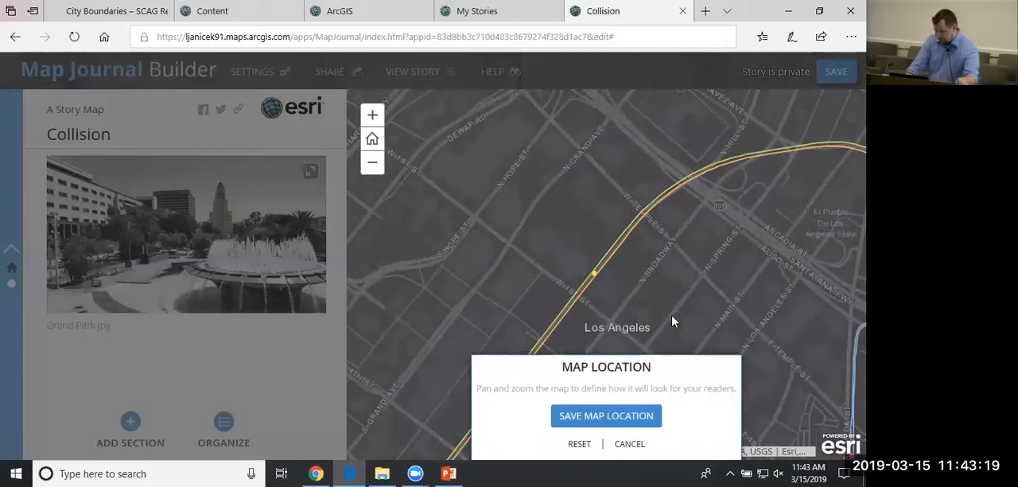
pyautogui.click(619, 423)
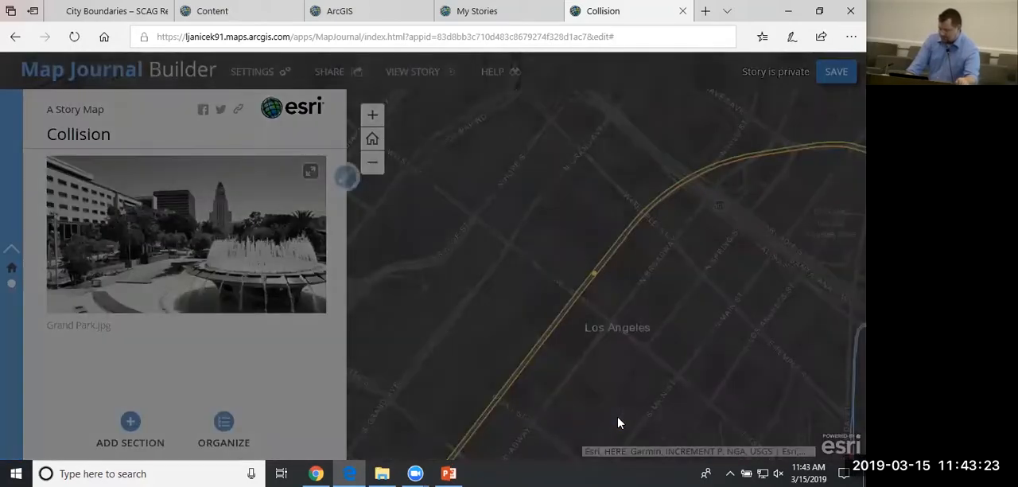
pyautogui.click(551, 451)
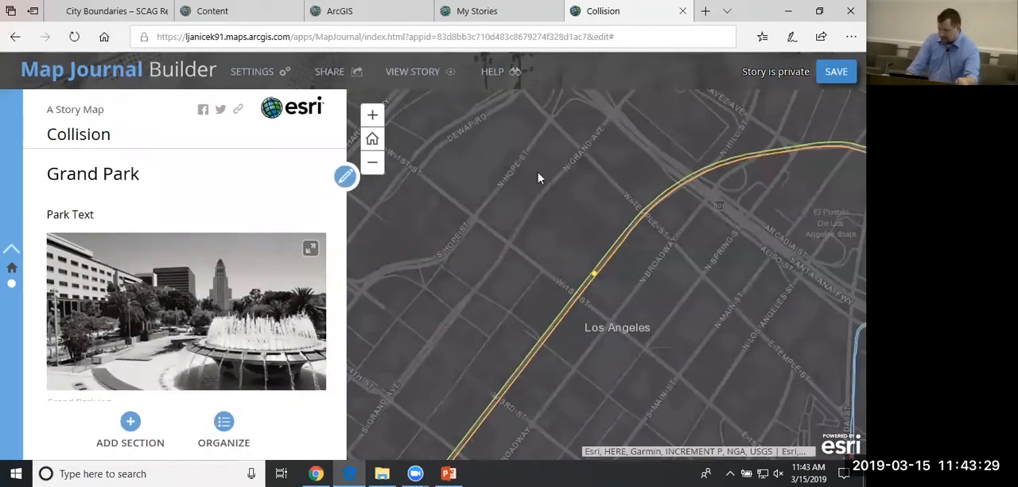
# Check how the main stage map changes between the Collision and Grand Park sections and how it zooms around downtown.
pyautogui.scroll(2, 219, 293)
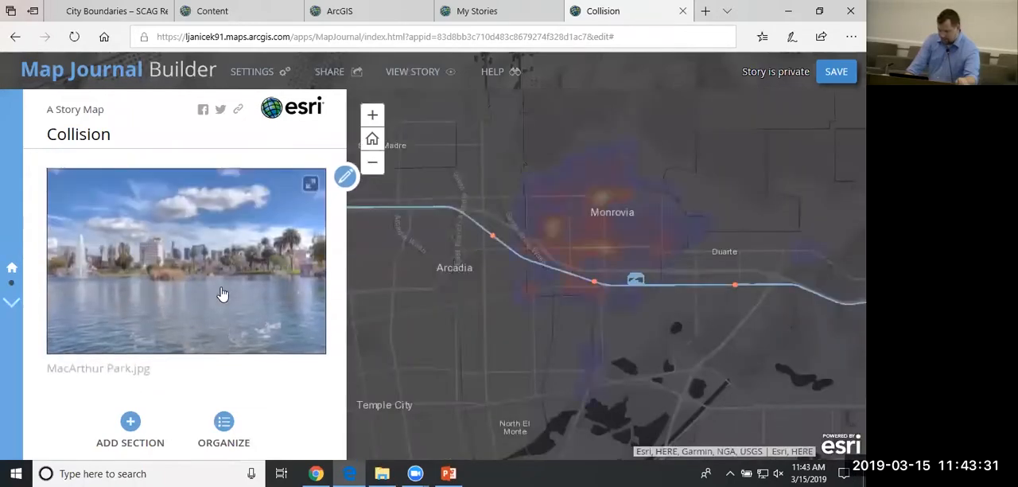
pyautogui.scroll(-1, 247, 288)
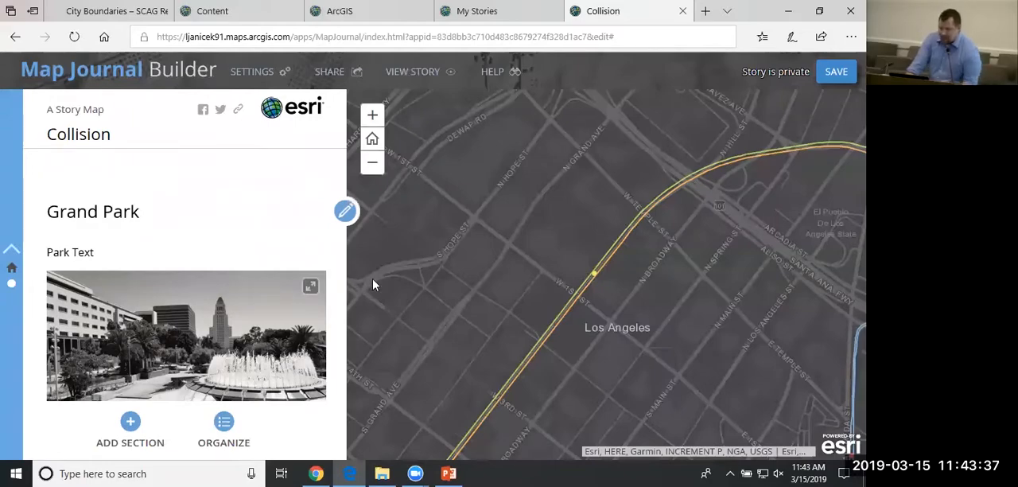
pyautogui.scroll(2, 561, 273)
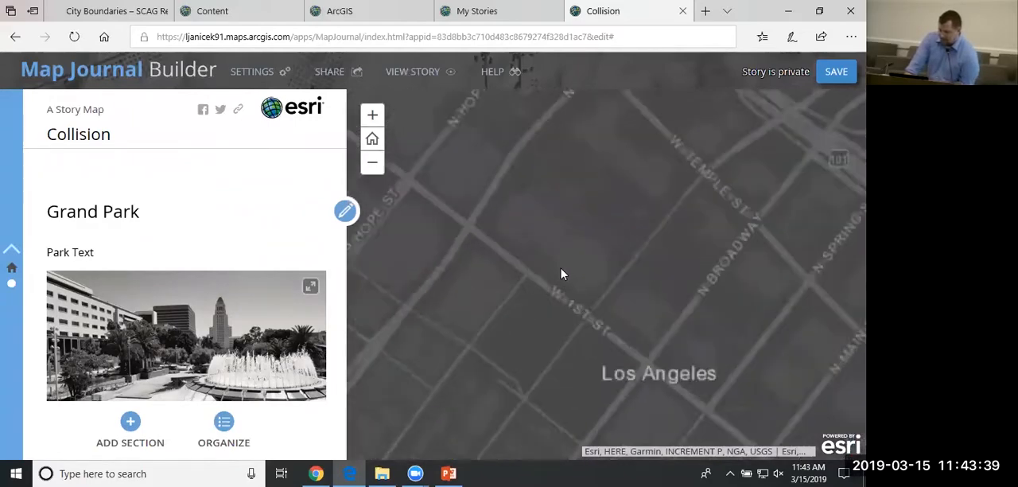
pyautogui.scroll(-3, 559, 273)
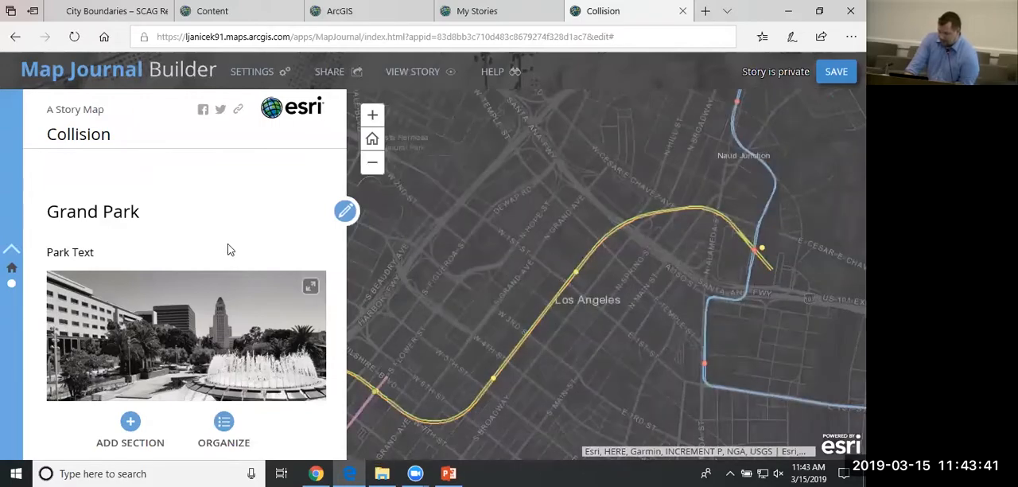
# Review the Grand Park section's side panel content and its Story Actions options, leaving the section unedited.
pyautogui.click(345, 213)
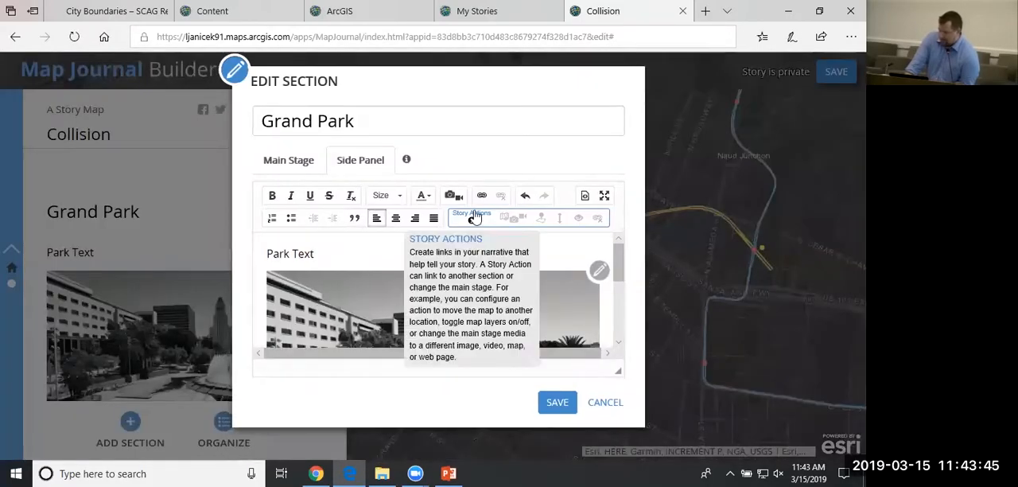
pyautogui.moveTo(471, 226)
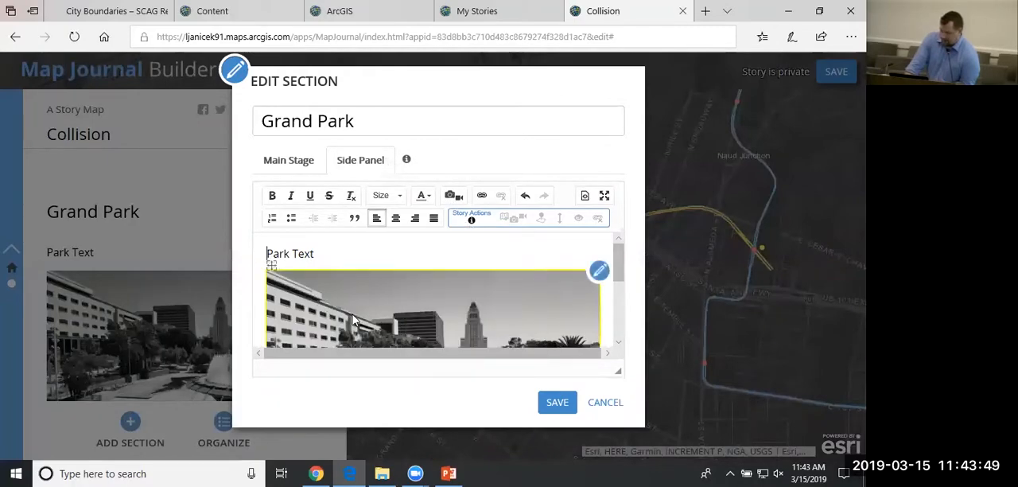
pyautogui.scroll(-3, 342, 319)
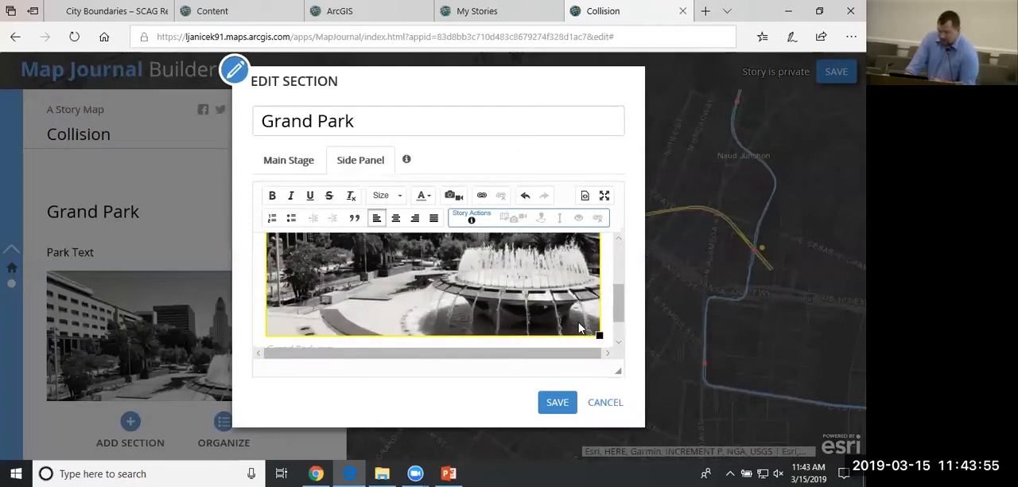
pyautogui.click(607, 405)
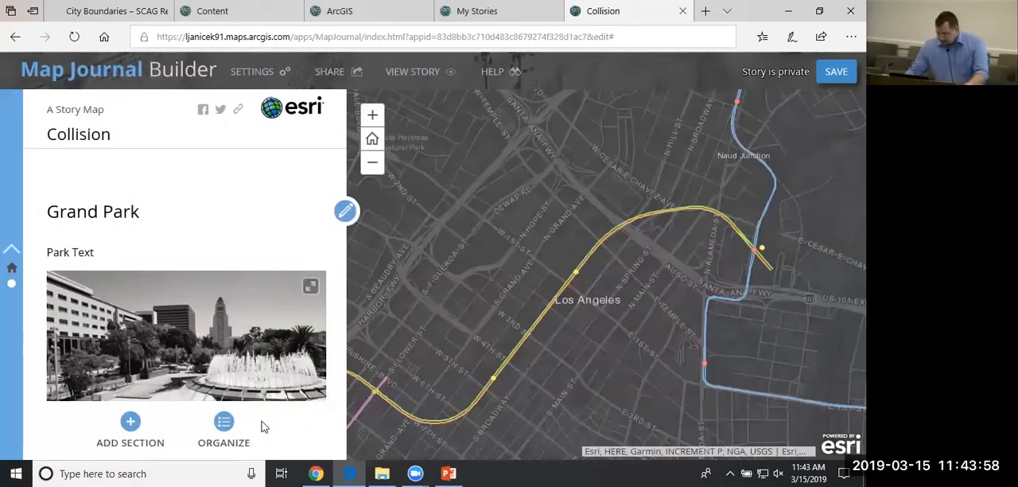
# Examine how the journal's sections can be ordered, dated, published or removed in the Organize dialog.
pyautogui.click(223, 430)
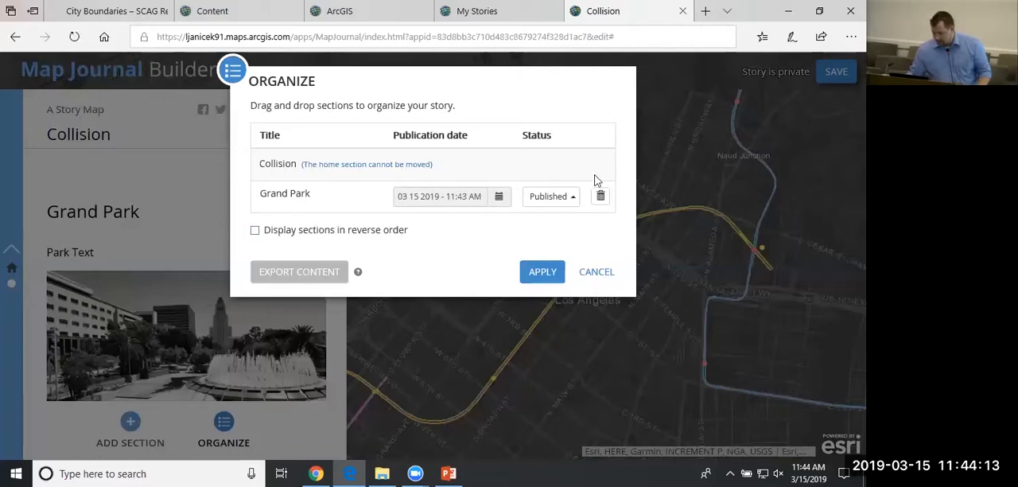
pyautogui.click(556, 275)
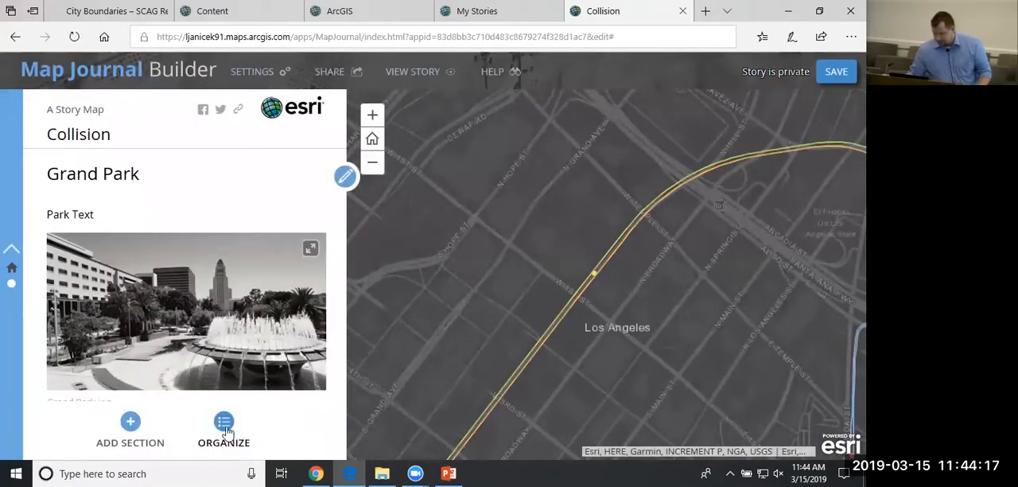
pyautogui.click(225, 427)
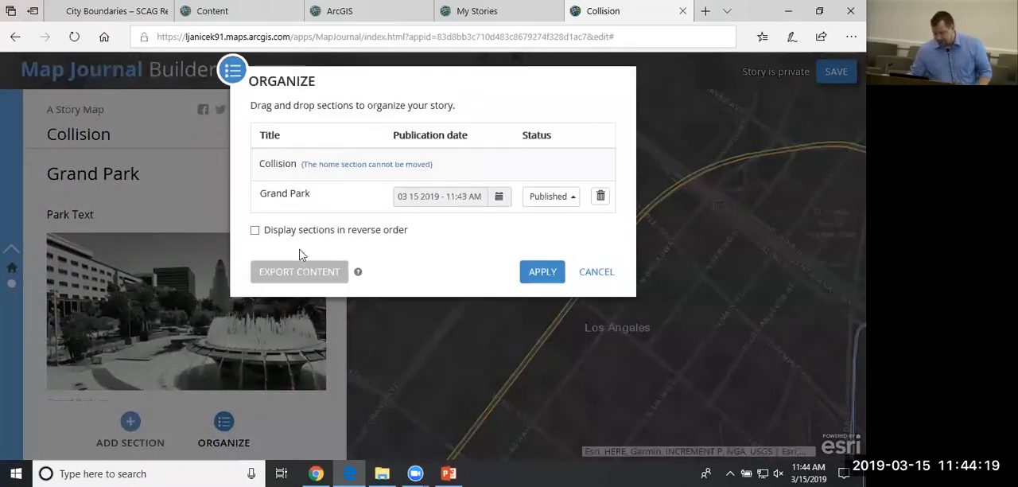
pyautogui.click(595, 272)
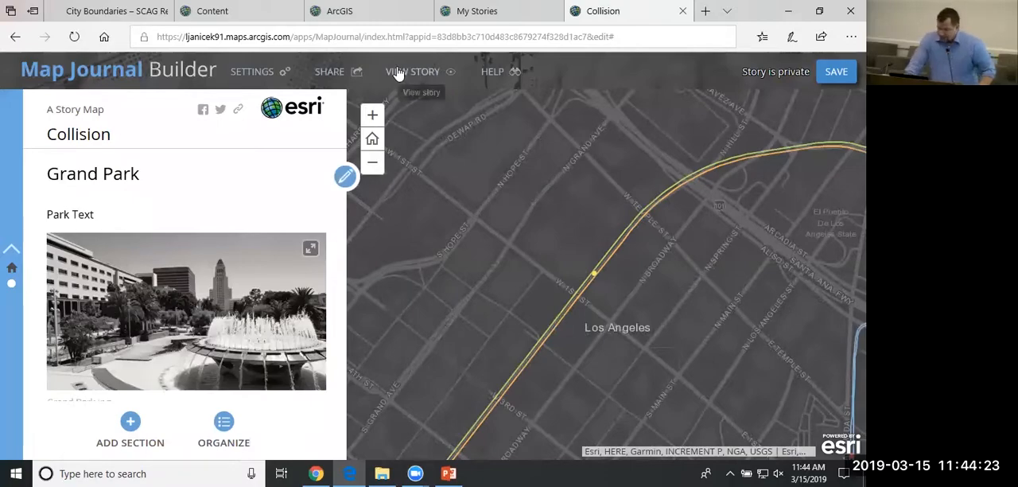
# Save the map journal and preview the Collision and Grand Park sections as a reader, returning to the builder.
pyautogui.click(841, 73)
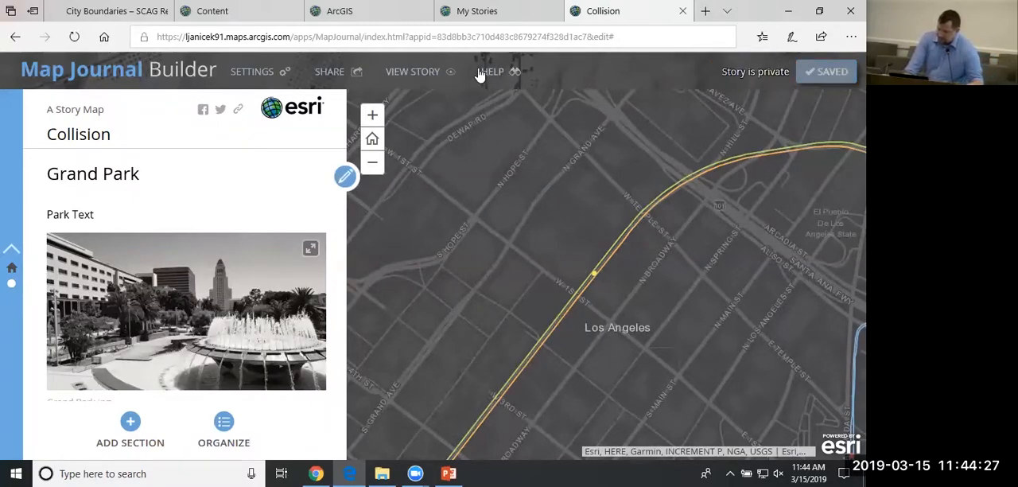
pyautogui.click(430, 74)
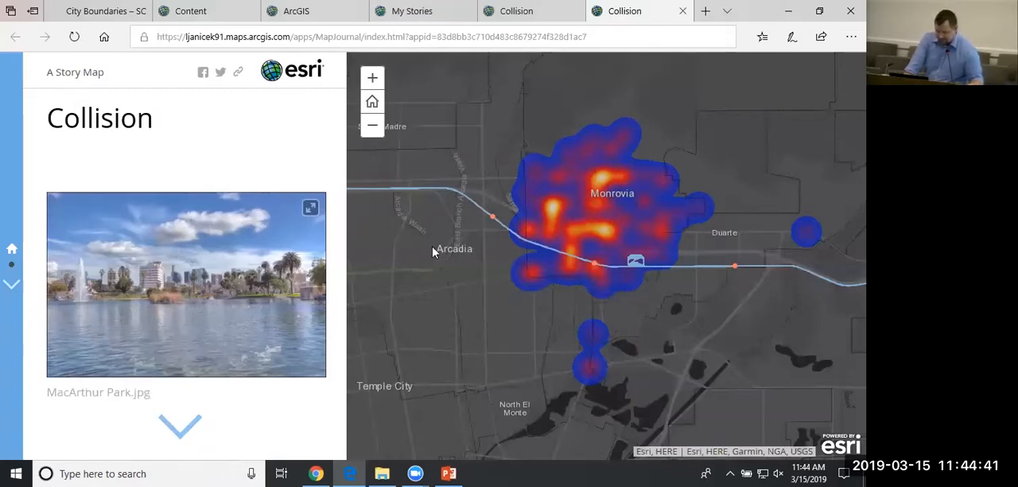
pyautogui.scroll(-1, 270, 238)
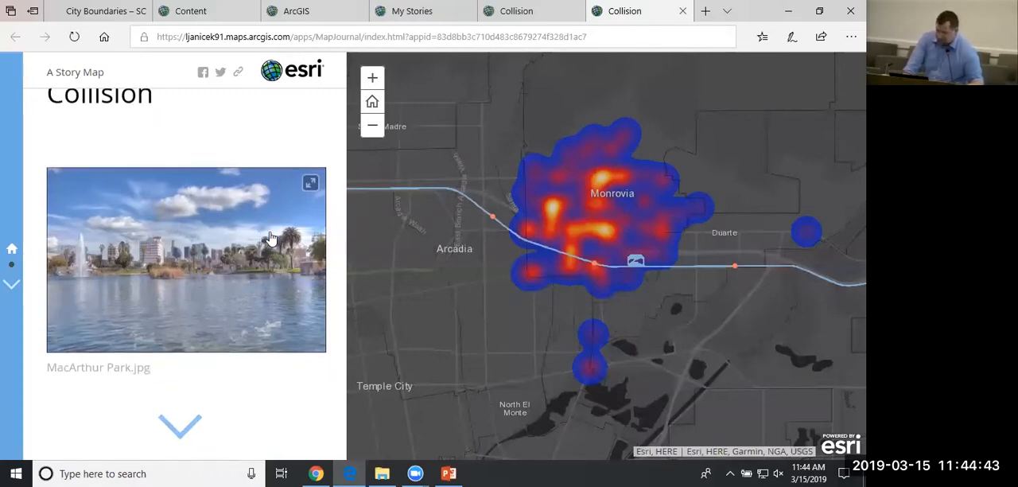
pyautogui.scroll(-3, 271, 237)
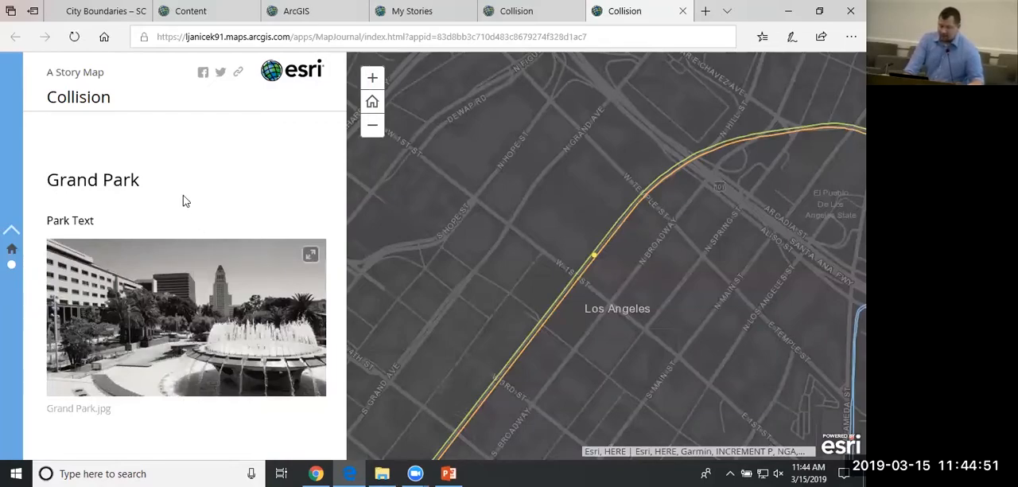
pyautogui.click(11, 248)
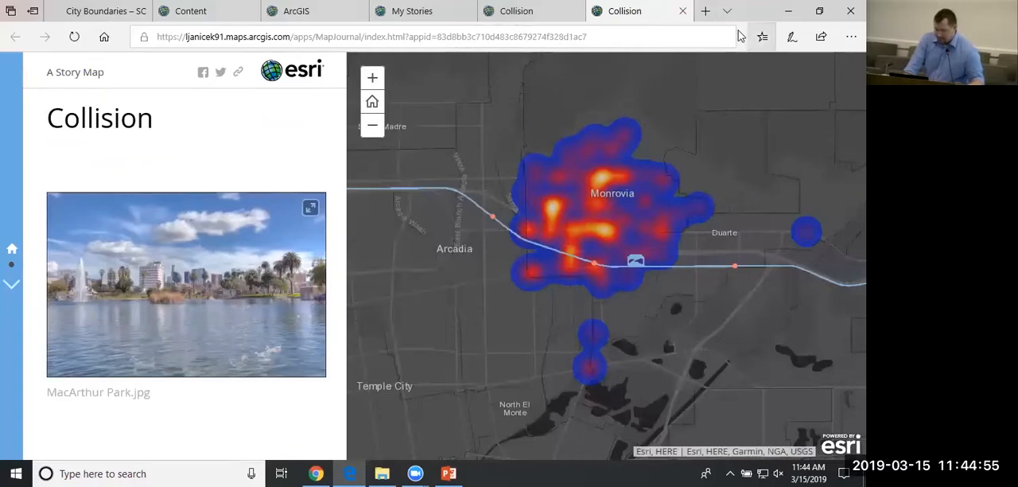
pyautogui.click(684, 11)
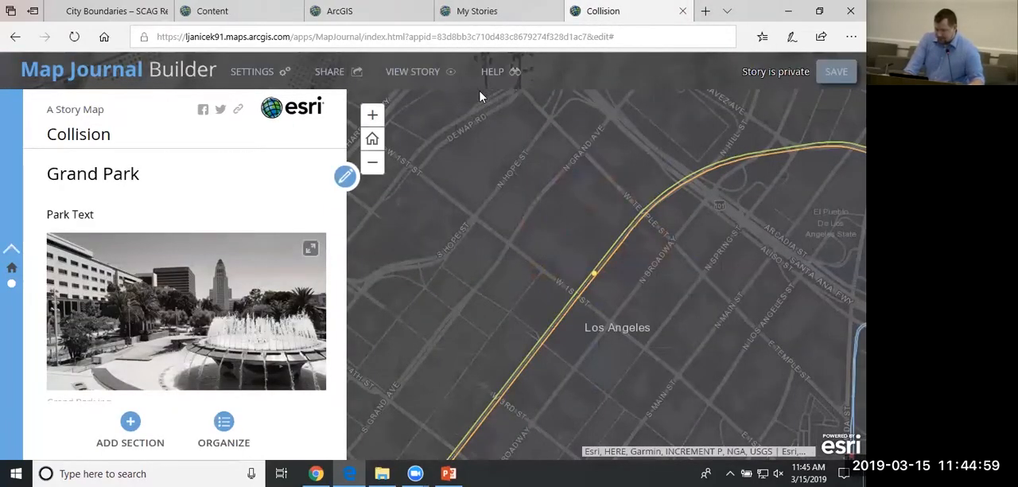
# Change the journal's layout from Side Panel to Floating Panel and save the story.
pyautogui.click(253, 77)
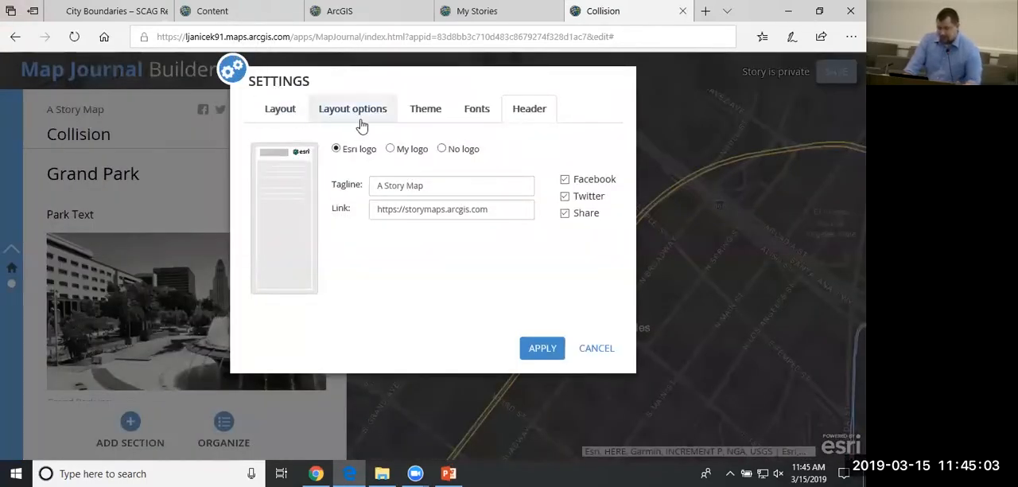
pyautogui.click(275, 114)
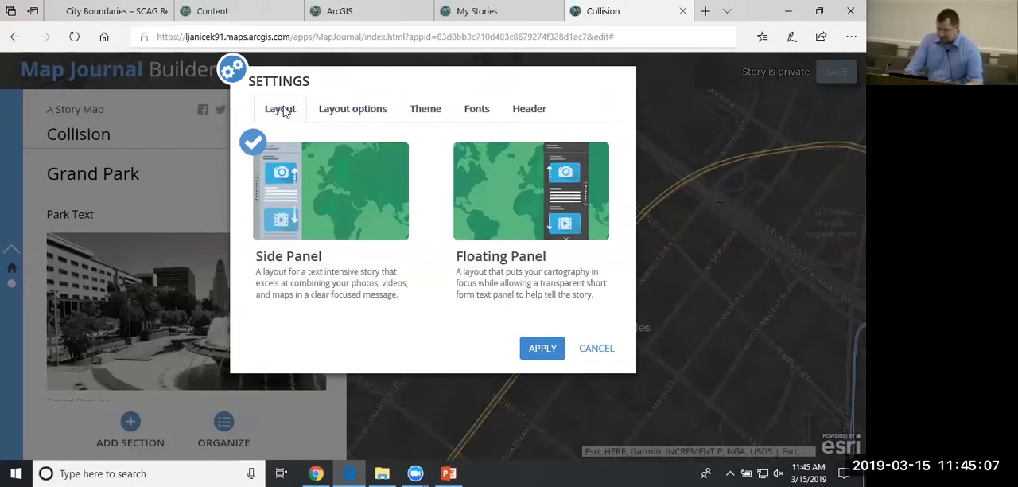
pyautogui.click(532, 191)
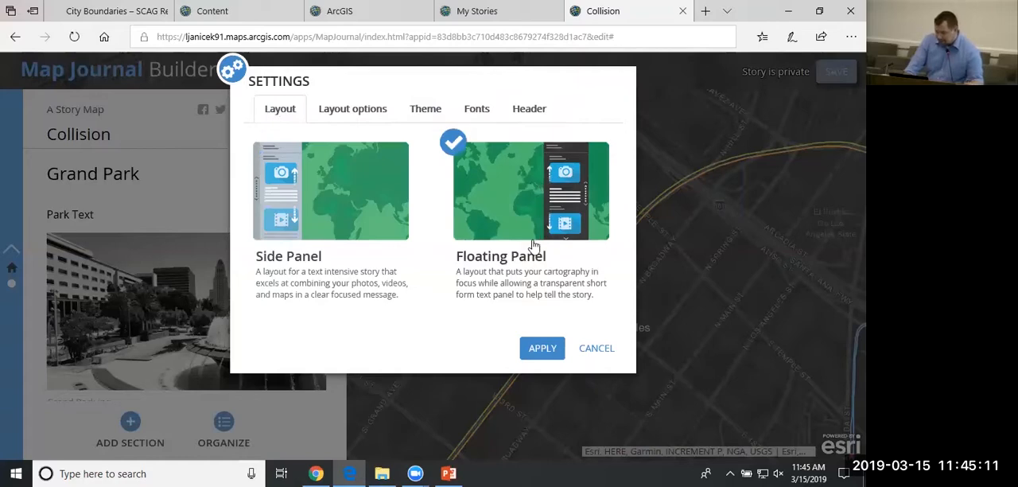
pyautogui.click(545, 350)
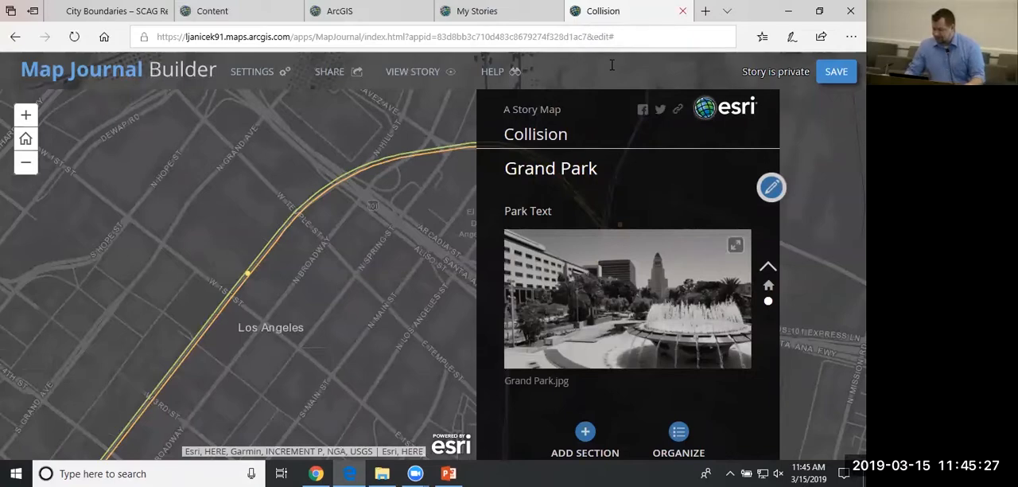
pyautogui.click(836, 71)
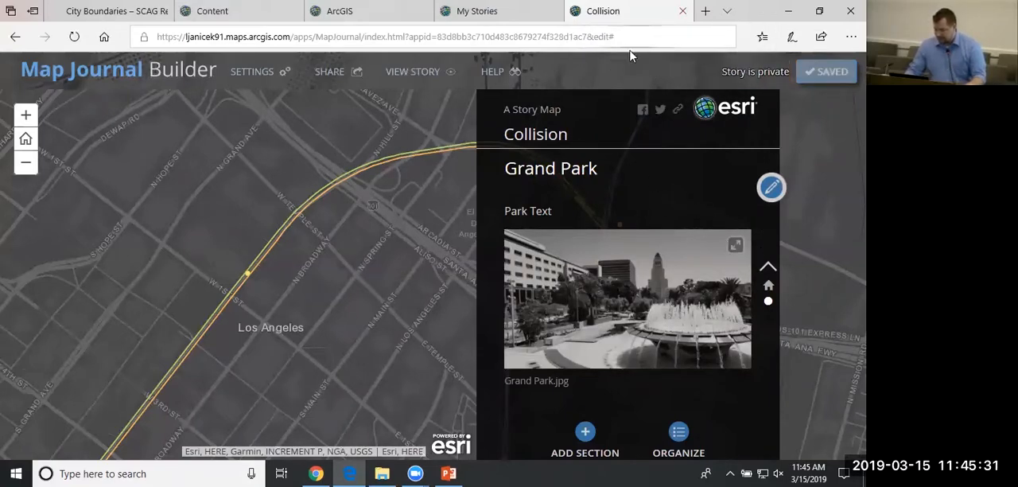
# Close the journal builder and refresh the My Stories list to check the Collision and LA Parks stories.
pyautogui.click(683, 11)
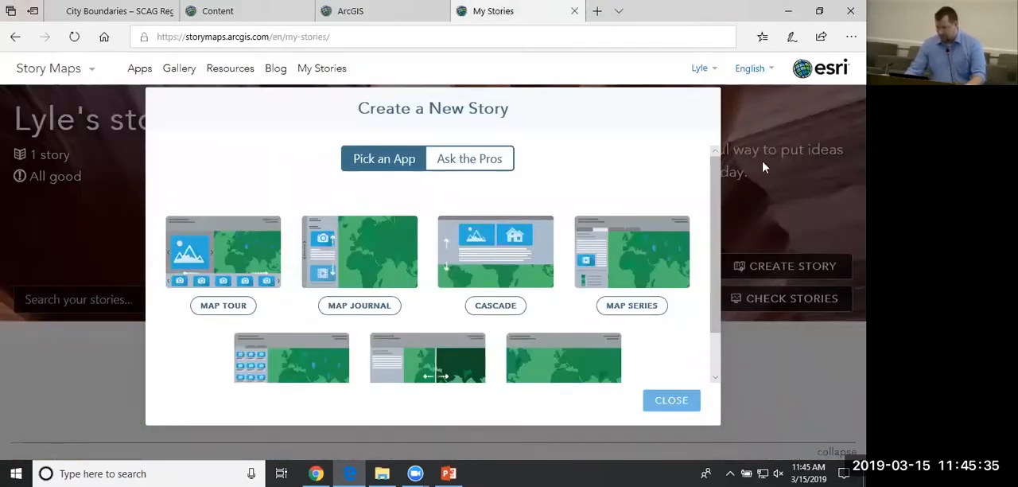
pyautogui.click(683, 405)
pyautogui.scroll(-4, 659, 366)
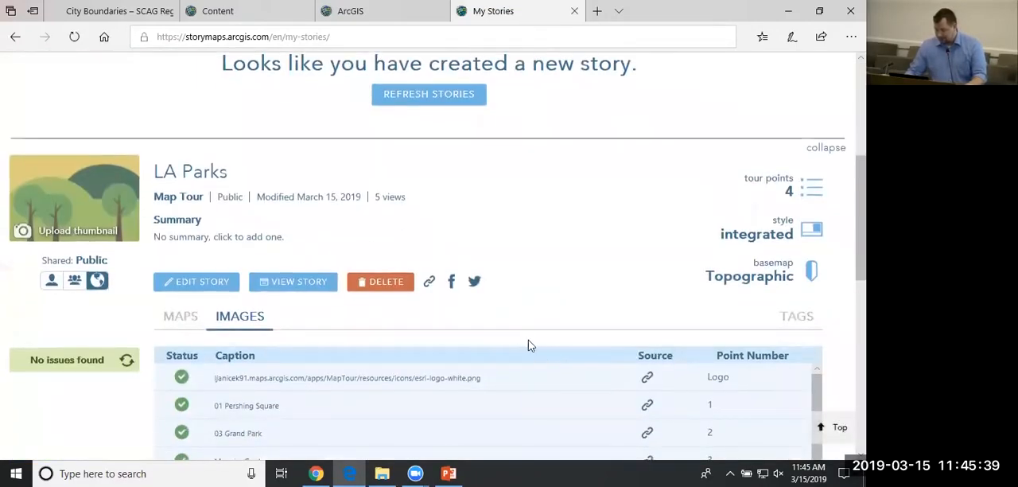
pyautogui.click(404, 100)
pyautogui.scroll(3, 279, 316)
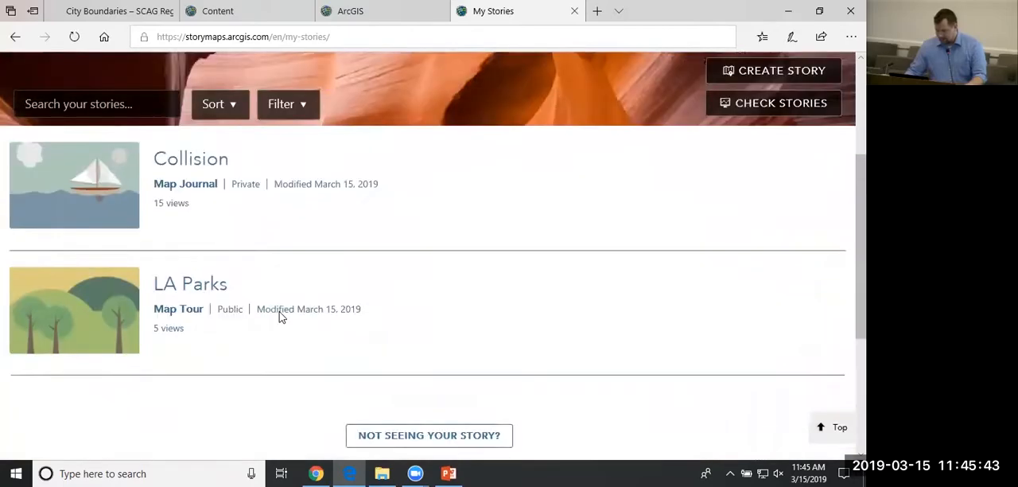
pyautogui.scroll(-1, 204, 159)
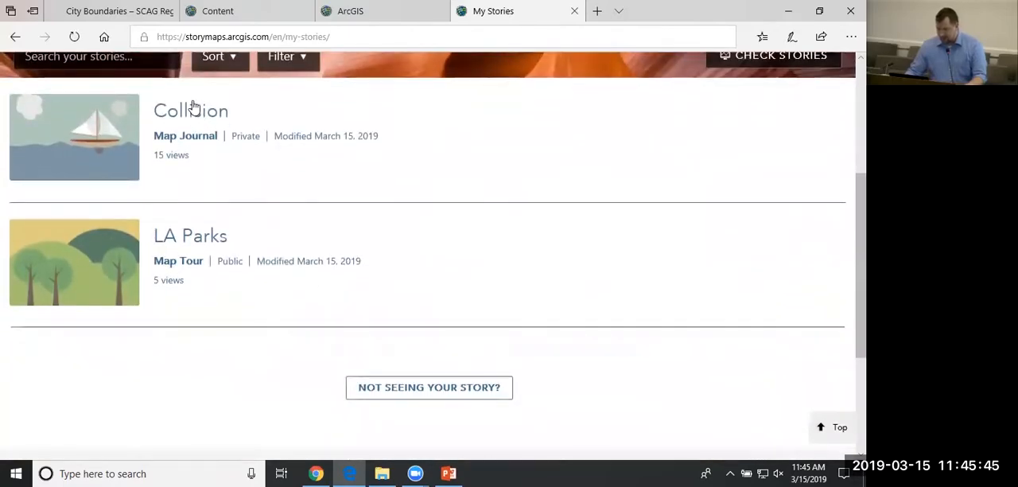
pyautogui.scroll(2, 224, 152)
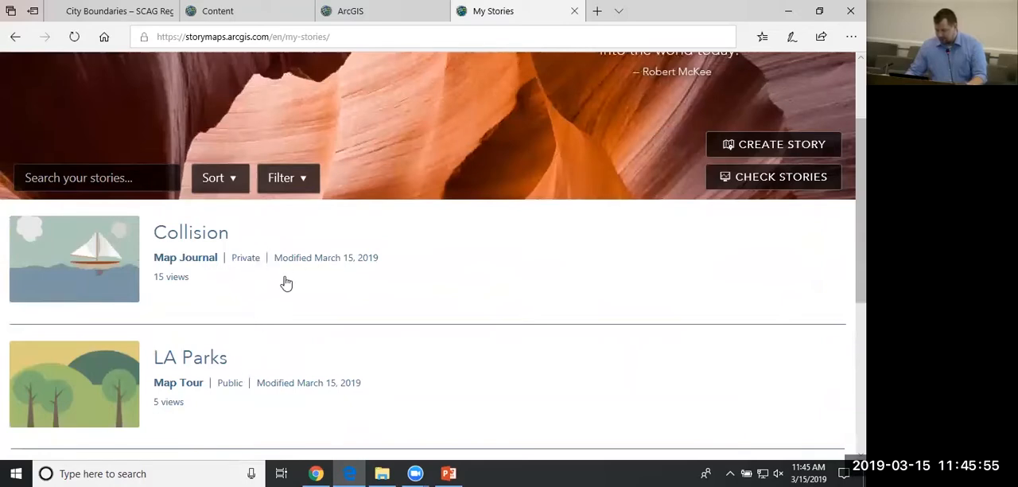
# Try to create a new Cascade story from My Stories in Edge.
pyautogui.scroll(3, 286, 282)
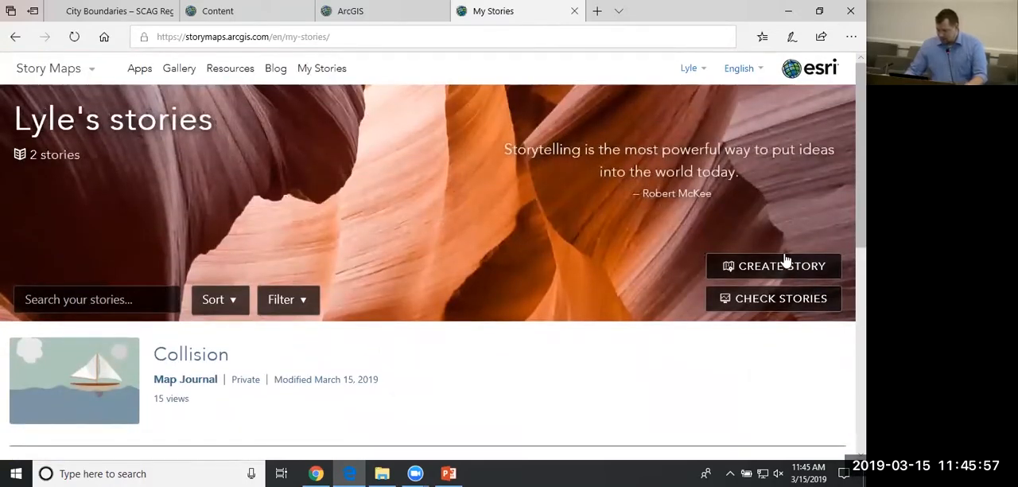
pyautogui.click(785, 260)
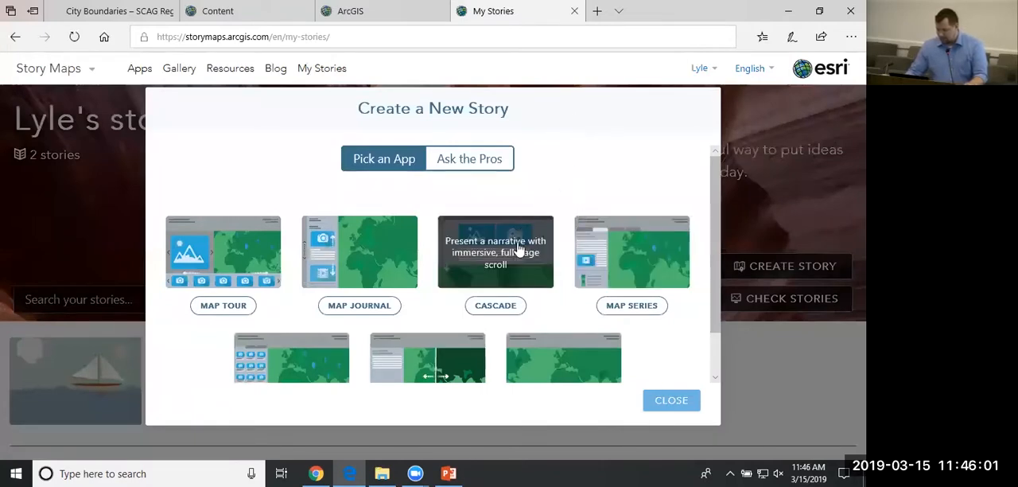
pyautogui.click(502, 306)
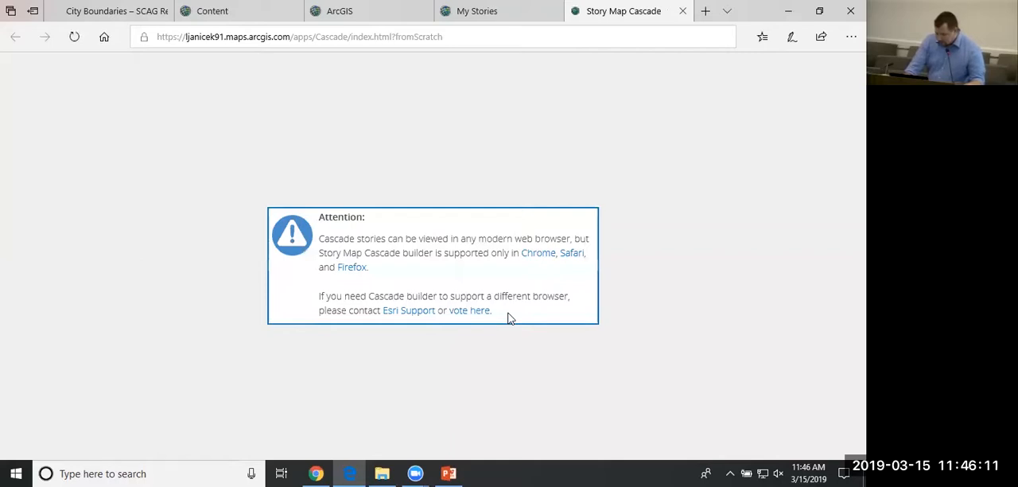
# Switch to My Stories in Chrome and create a new story with the Cascade app.
pyautogui.moveTo(316, 474)
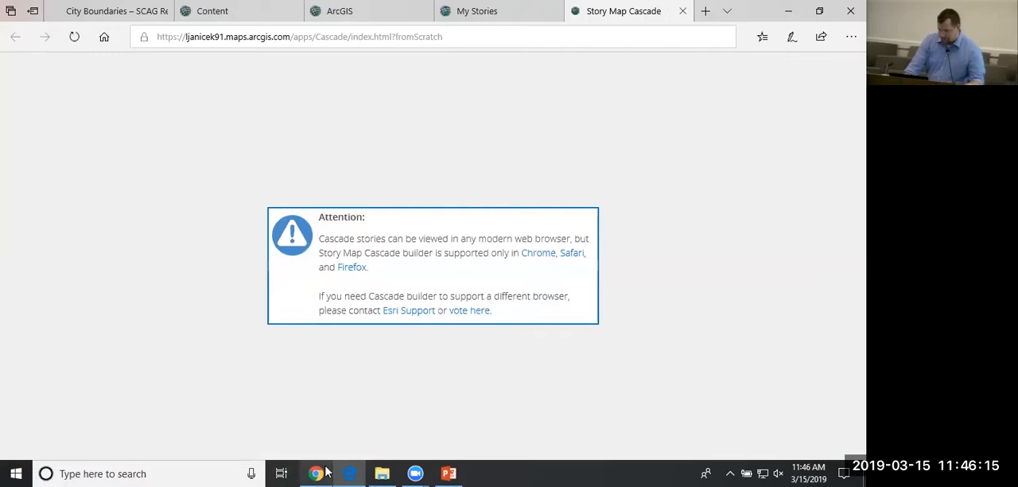
pyautogui.click(318, 473)
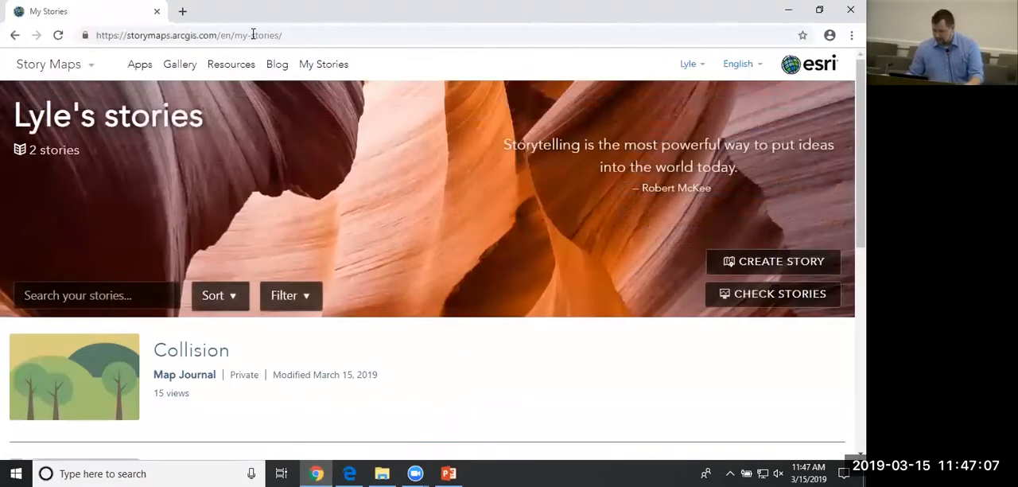
pyautogui.scroll(-2, 533, 290)
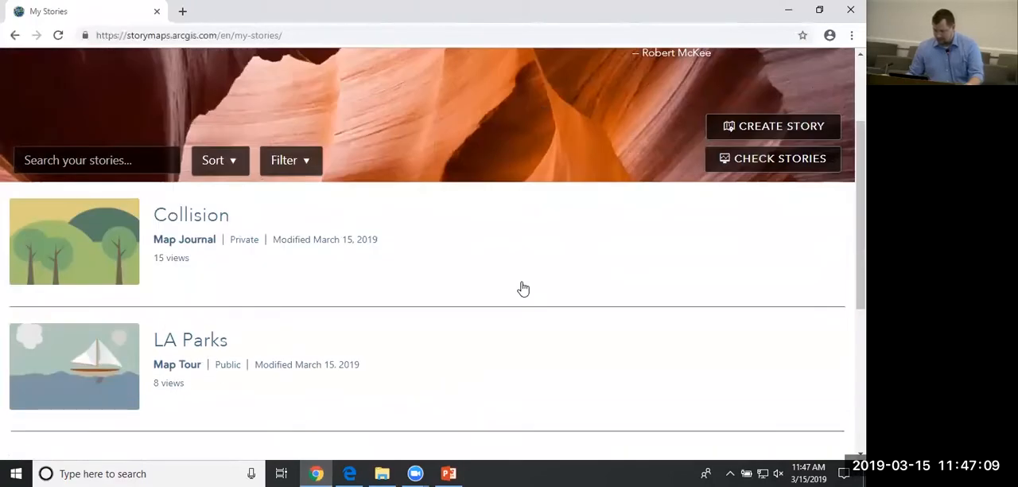
pyautogui.scroll(2, 523, 289)
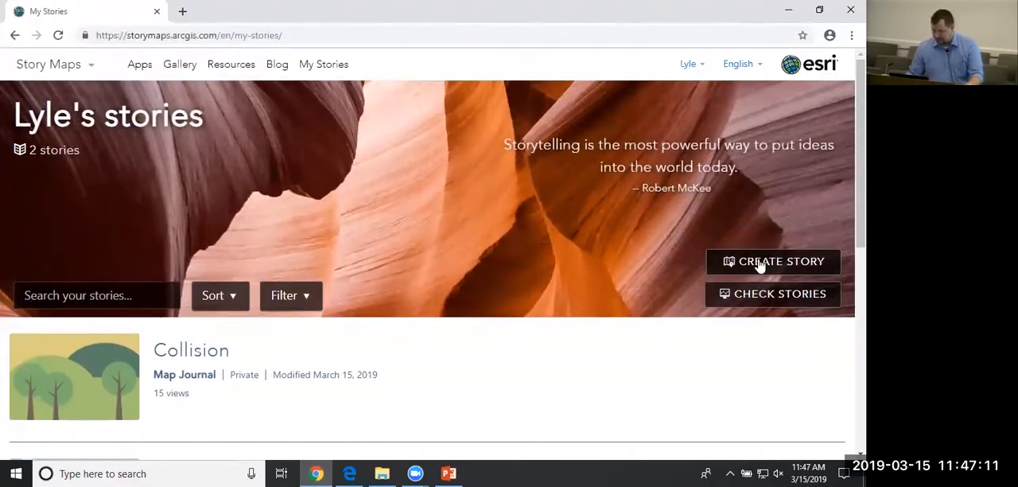
pyautogui.click(759, 263)
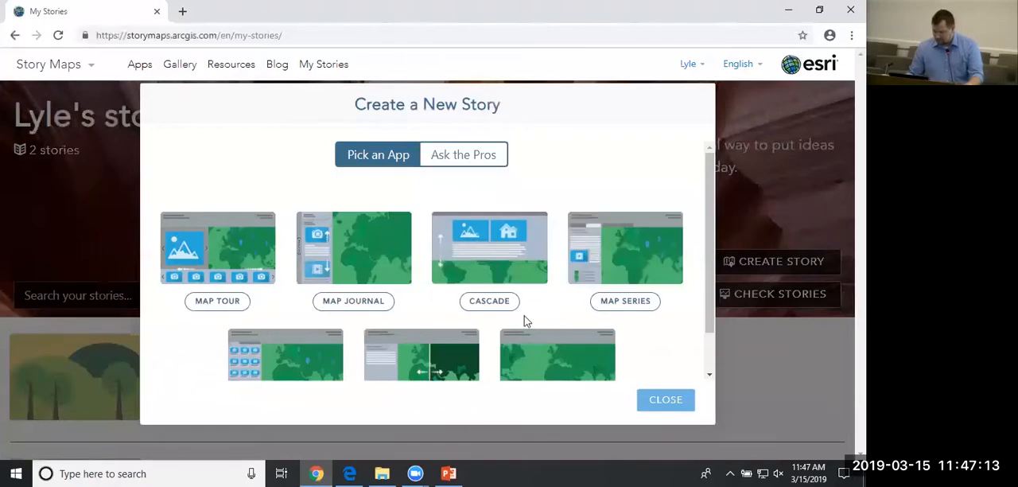
pyautogui.click(493, 306)
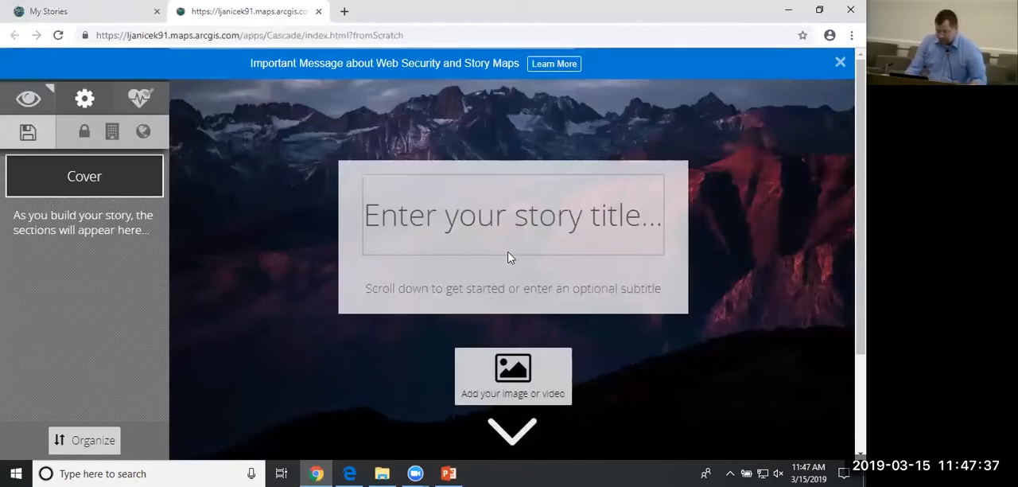
# Title the cover "Parks" with the subtitle "Parks of Los Angeles" and save the story.
pyautogui.click(498, 215)
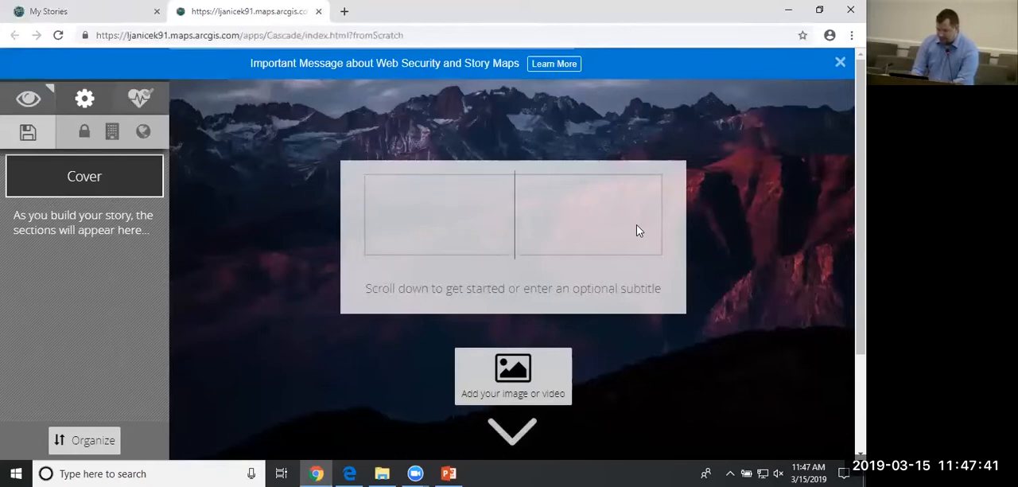
pyautogui.write('Parks')
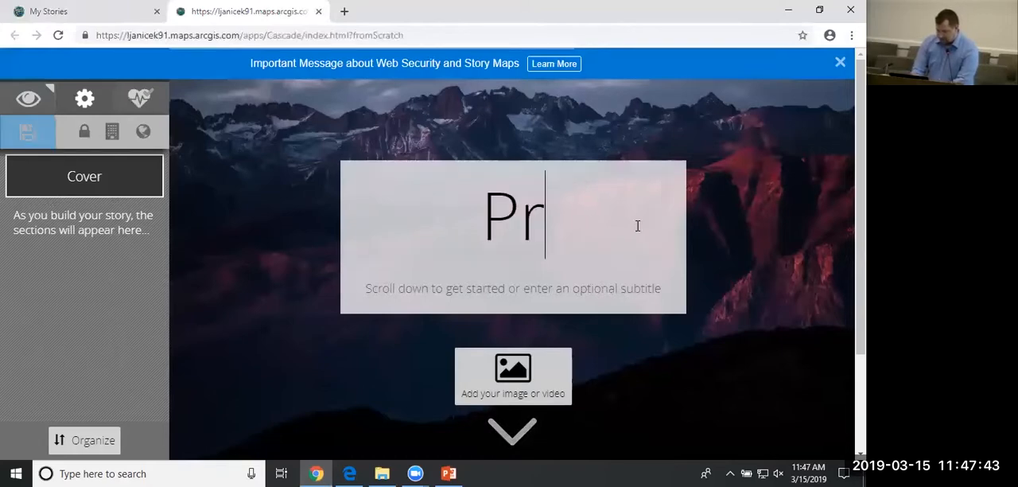
pyautogui.click(574, 290)
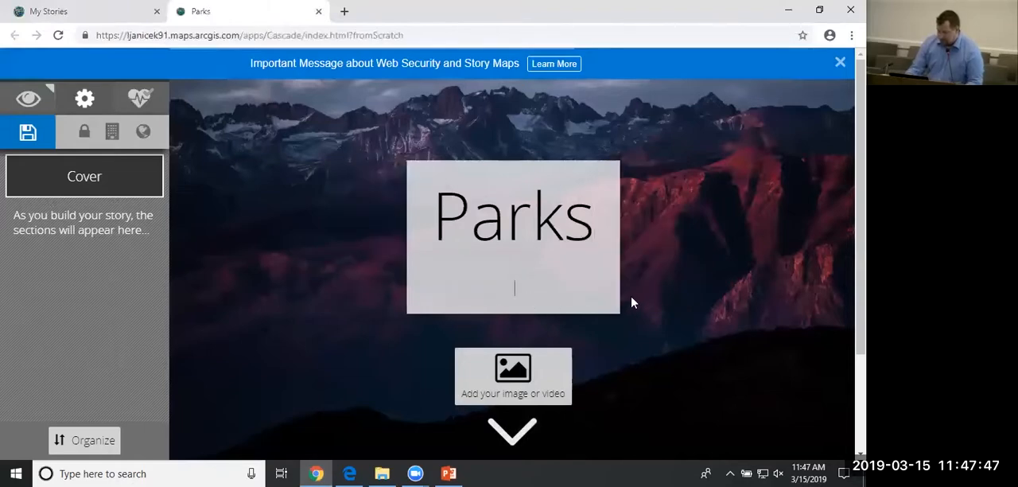
pyautogui.write('Parks of Los Angeles')
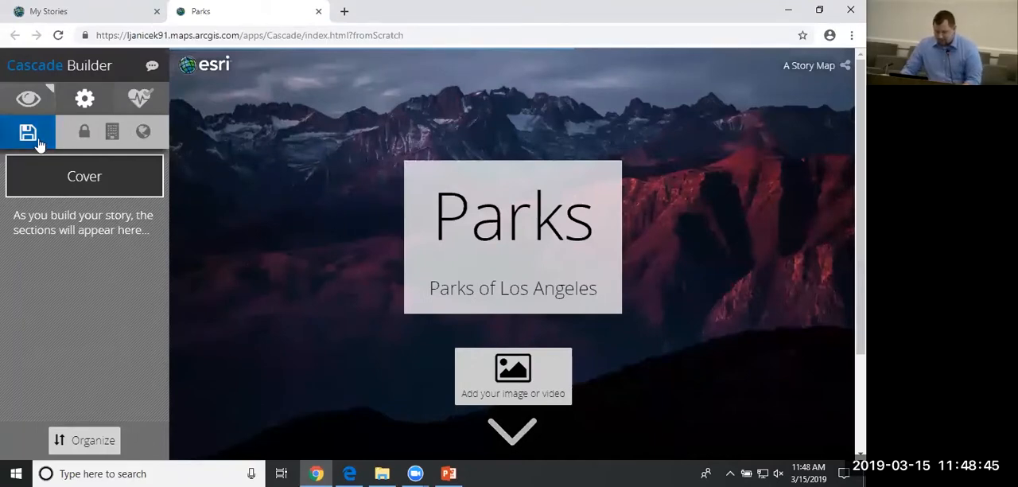
pyautogui.click(37, 142)
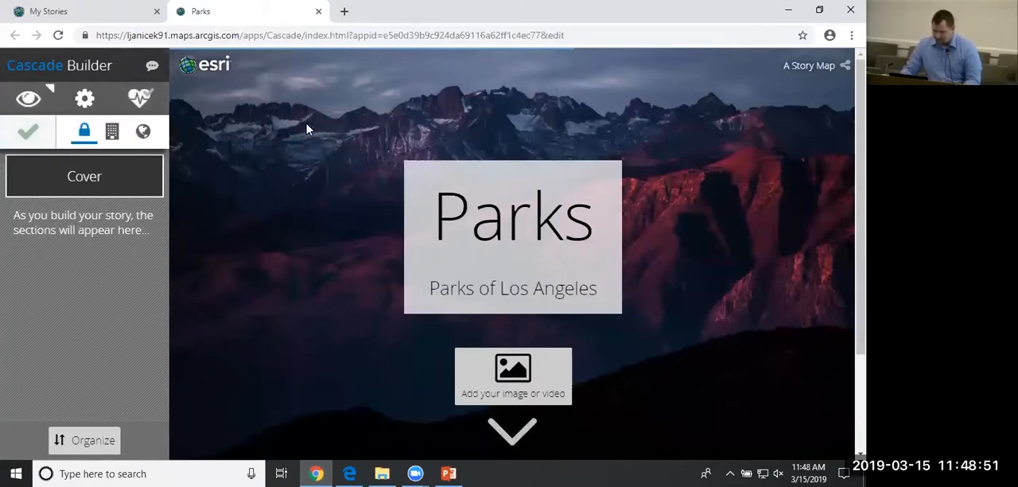
# Add the 05_MacArthur Park image from the Images folder as the cover background.
pyautogui.click(506, 395)
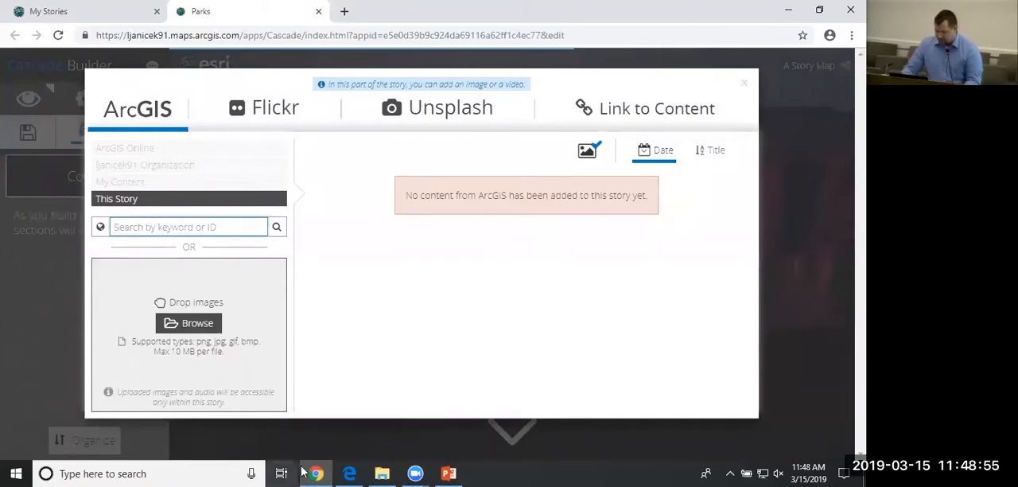
pyautogui.click(383, 472)
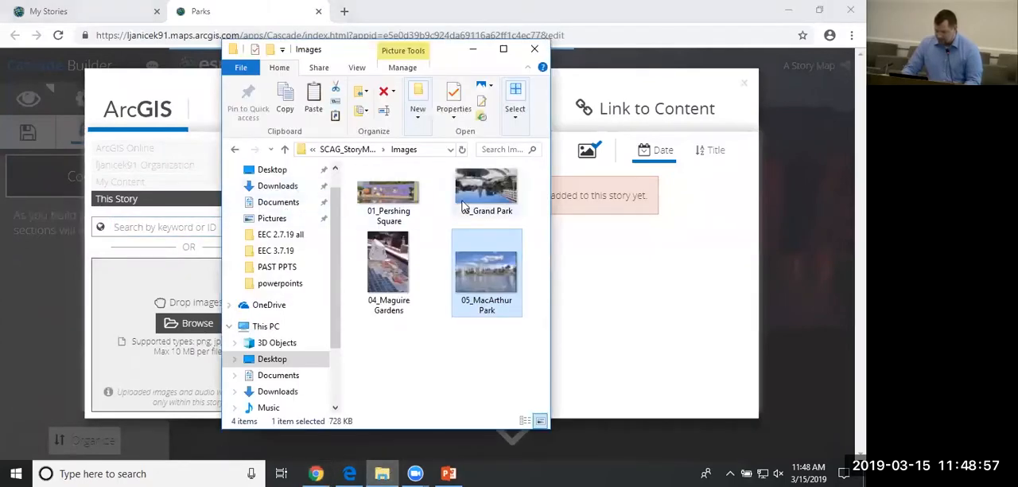
pyautogui.moveTo(486, 277); pyautogui.dragTo(169, 338)
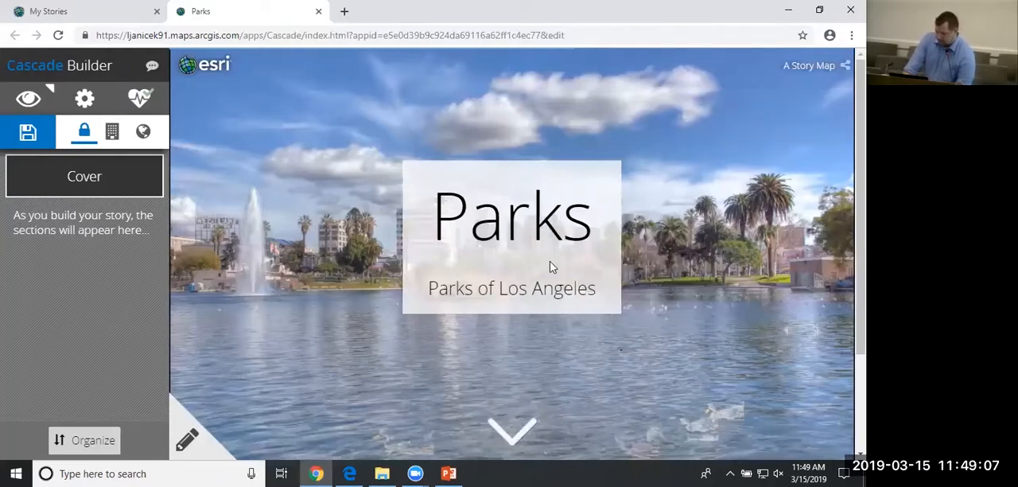
# Try the different cover title themes and apply the one with white text on a dark box.
pyautogui.click(186, 442)
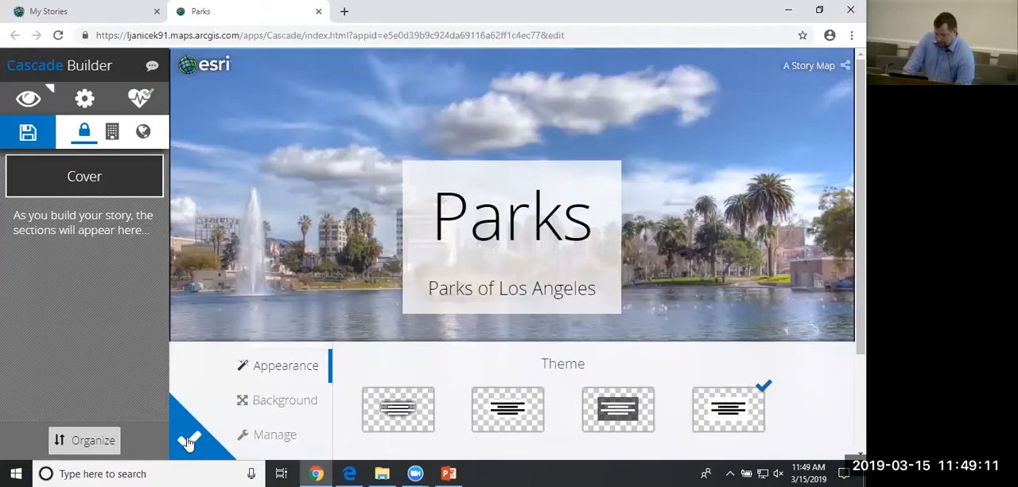
pyautogui.click(186, 442)
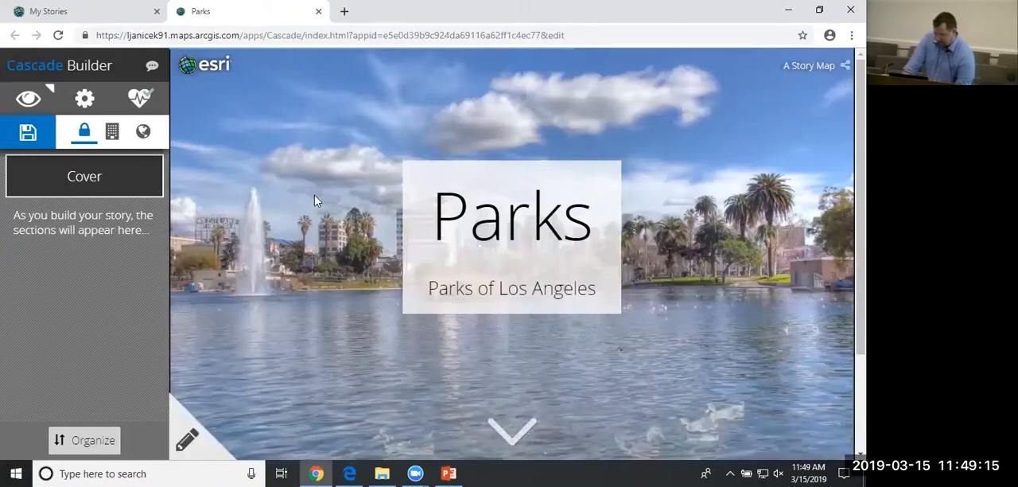
pyautogui.click(186, 441)
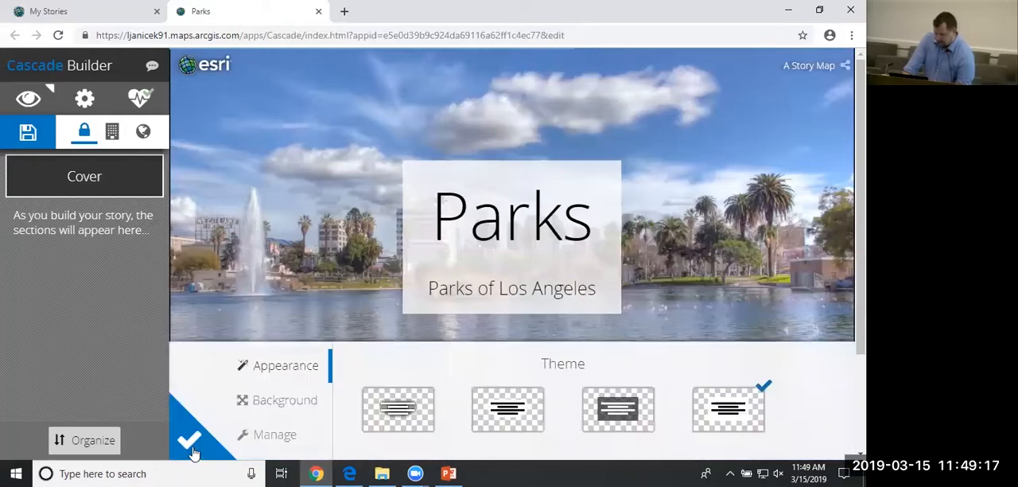
pyautogui.click(617, 414)
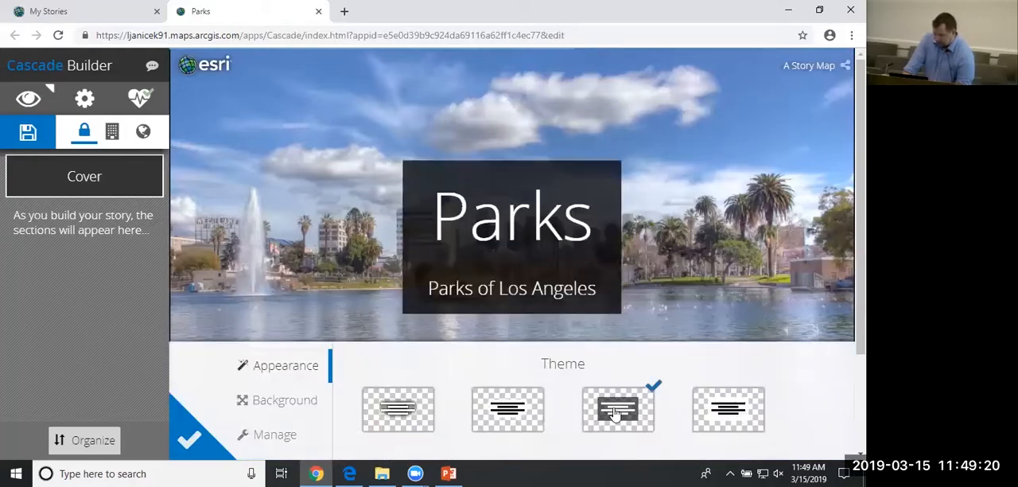
pyautogui.click(517, 418)
pyautogui.click(435, 420)
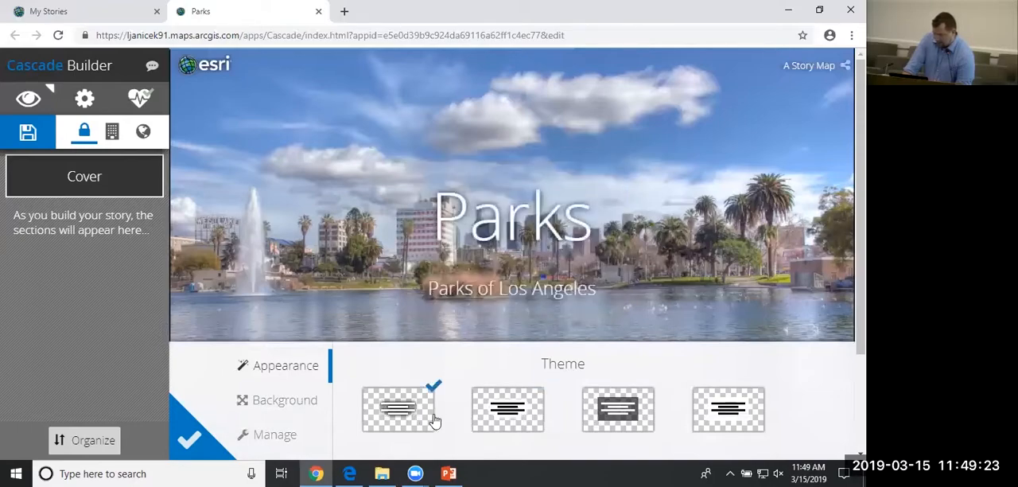
pyautogui.click(604, 408)
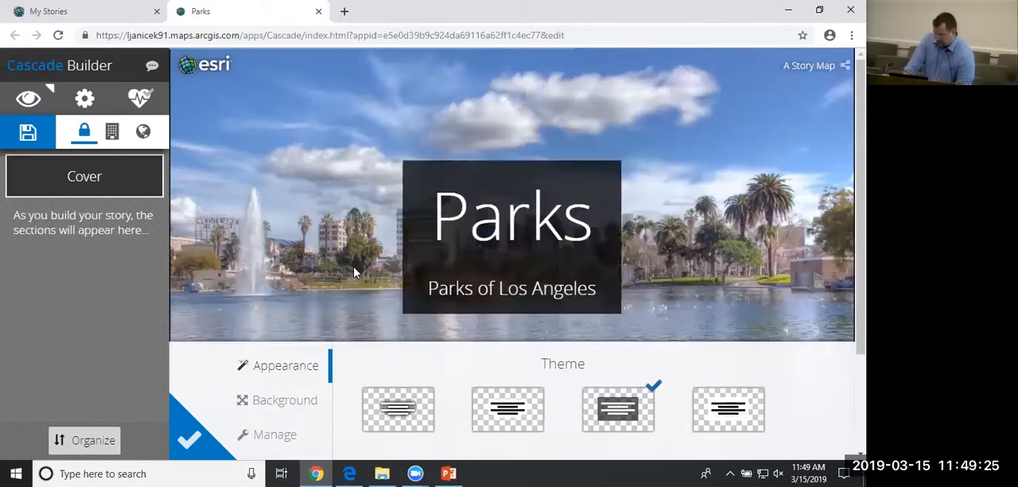
# Examine the cover's Background and Manage options and the Flickr, Unsplash and Link to Content media sources.
pyautogui.click(281, 401)
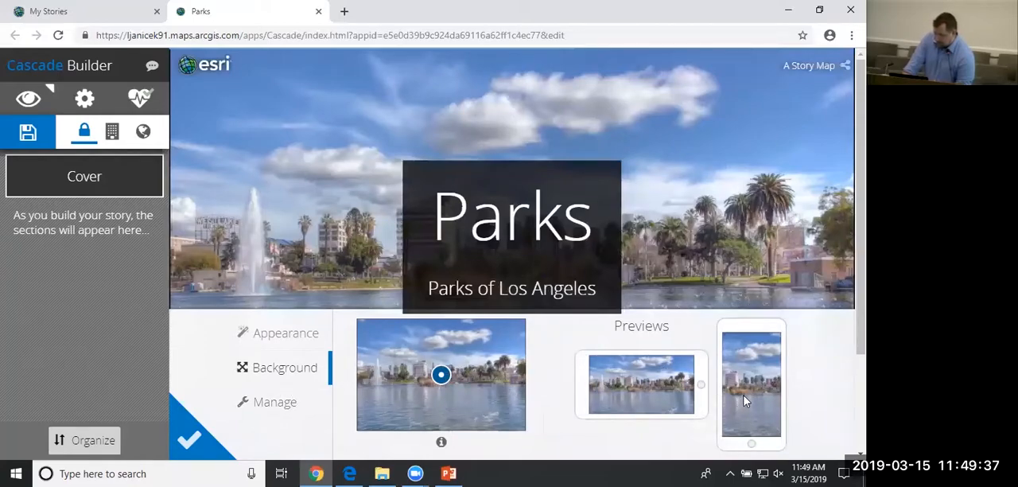
pyautogui.click(278, 406)
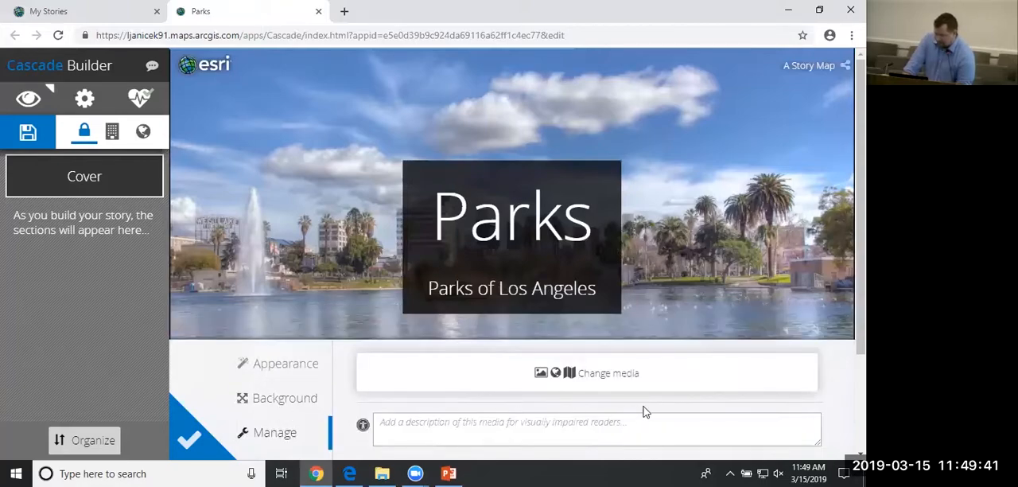
pyautogui.click(633, 382)
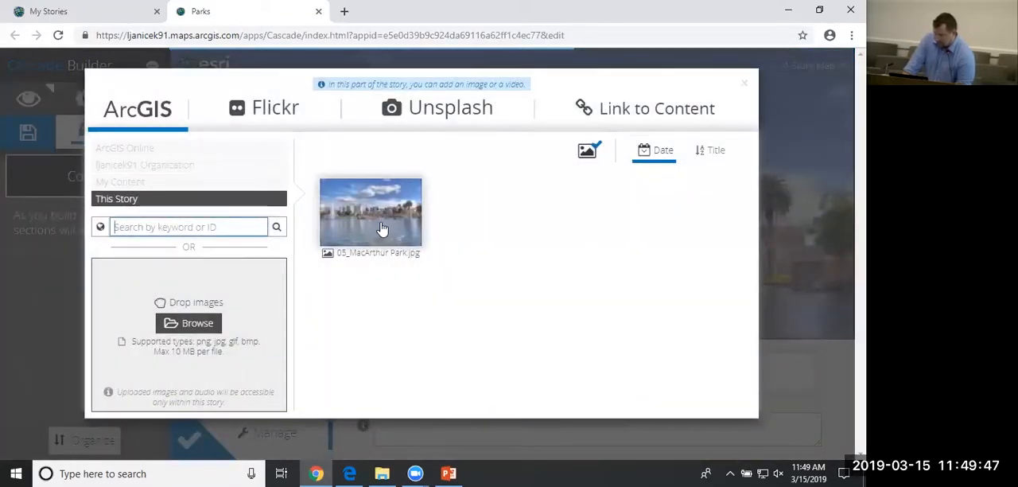
pyautogui.click(301, 113)
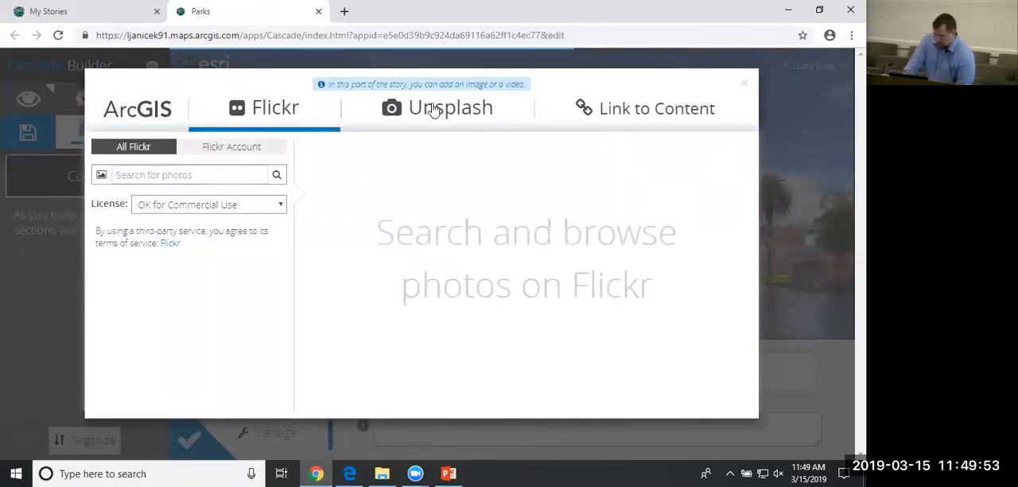
pyautogui.click(435, 112)
pyautogui.click(660, 114)
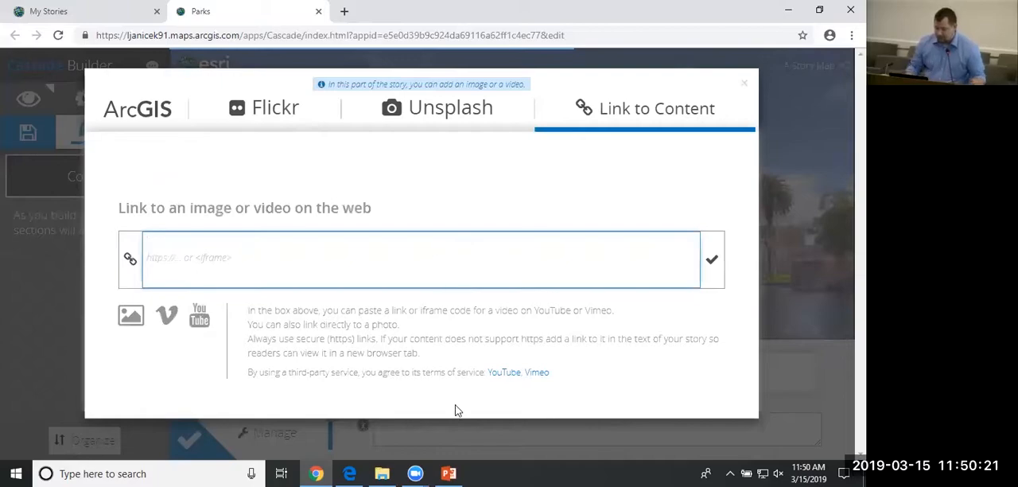
pyautogui.click(744, 88)
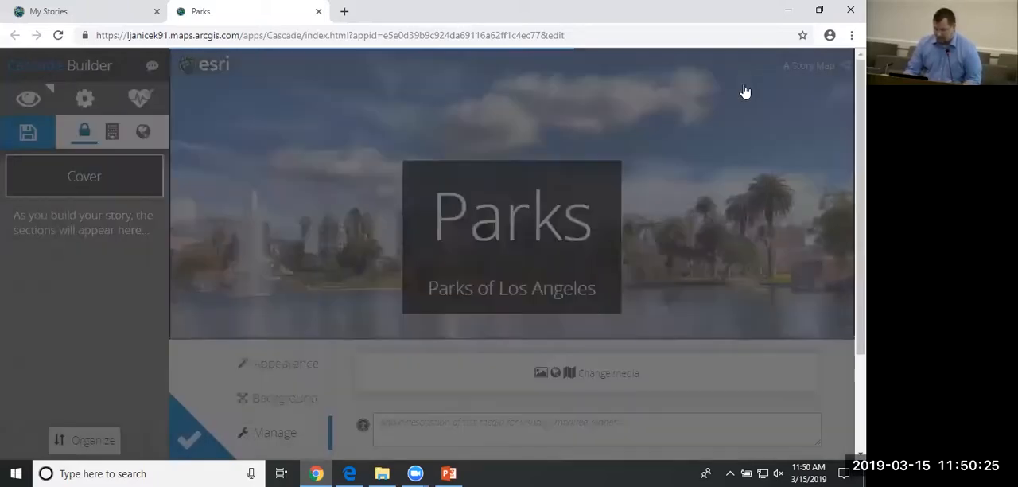
pyautogui.click(188, 448)
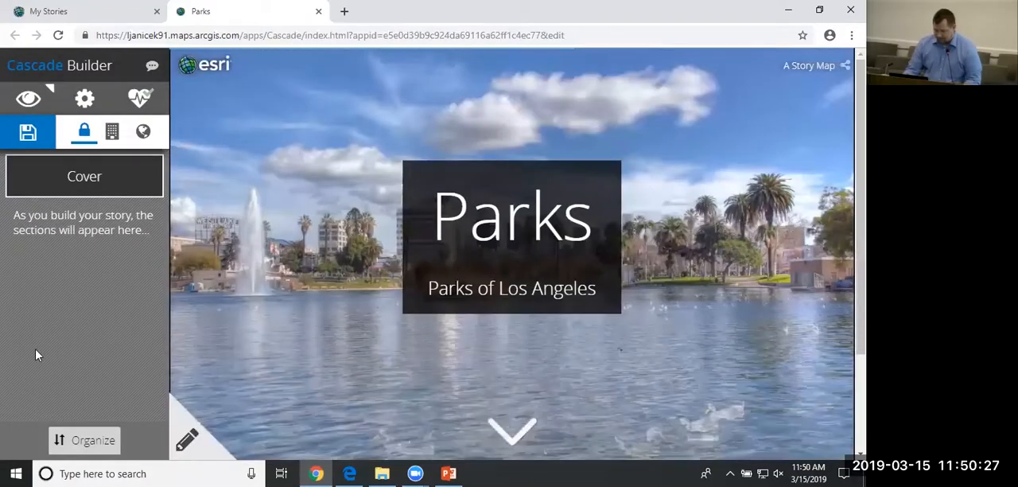
# Save the story, then review and apply its Logo & Sharing, Bookmarks and Appearance settings.
pyautogui.click(27, 133)
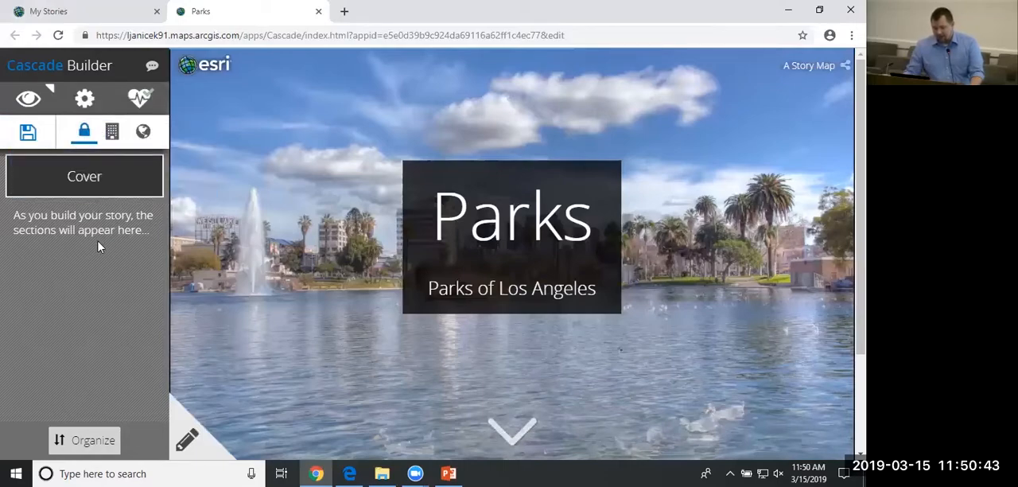
pyautogui.click(84, 101)
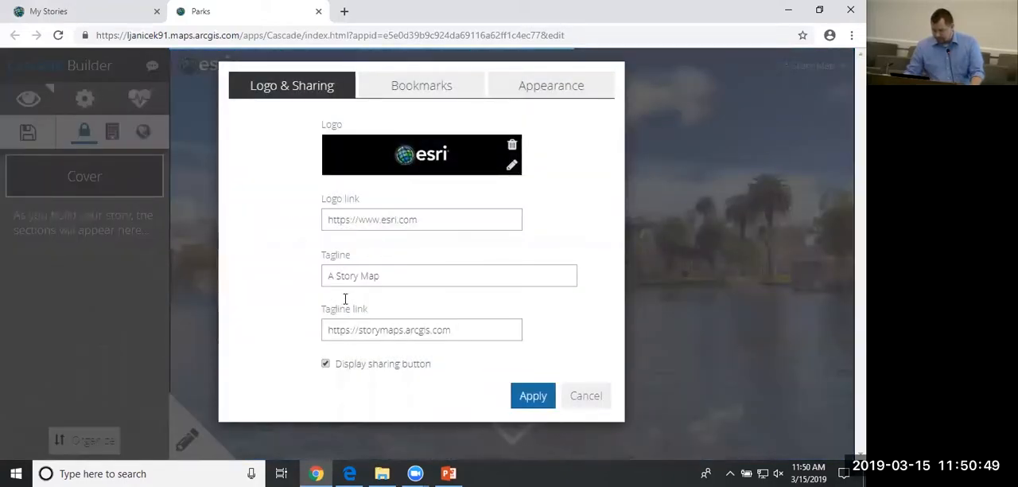
pyautogui.click(422, 94)
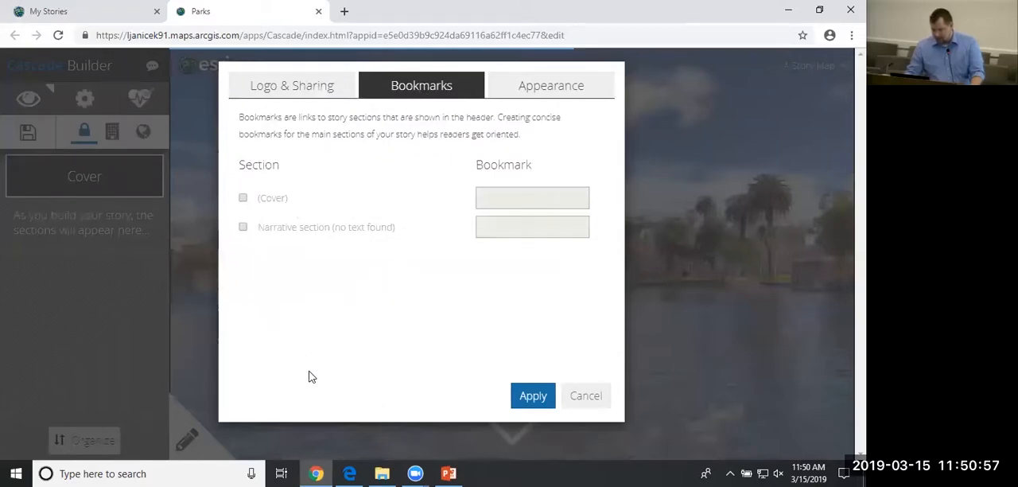
pyautogui.click(527, 95)
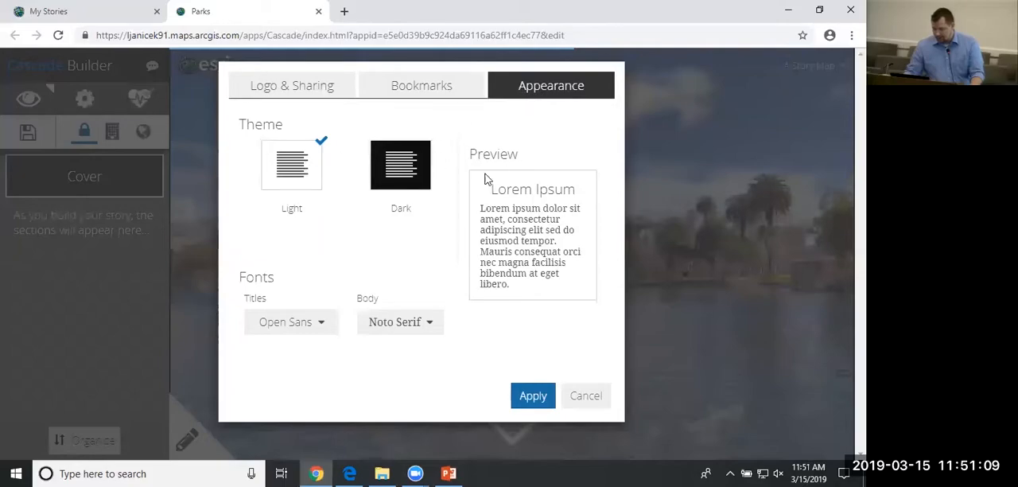
pyautogui.click(533, 396)
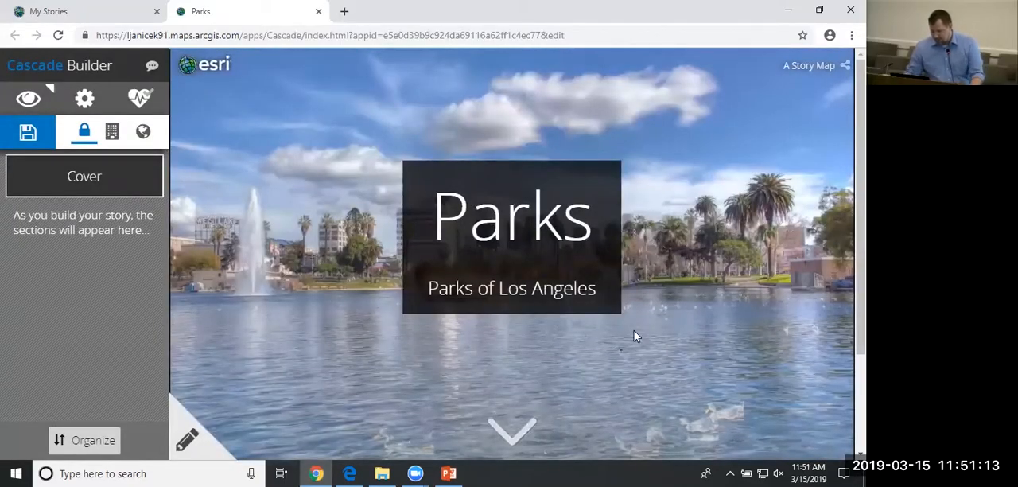
# Add an Immersive section below the cover.
pyautogui.scroll(-1, 651, 304)
pyautogui.scroll(-1, 651, 304)
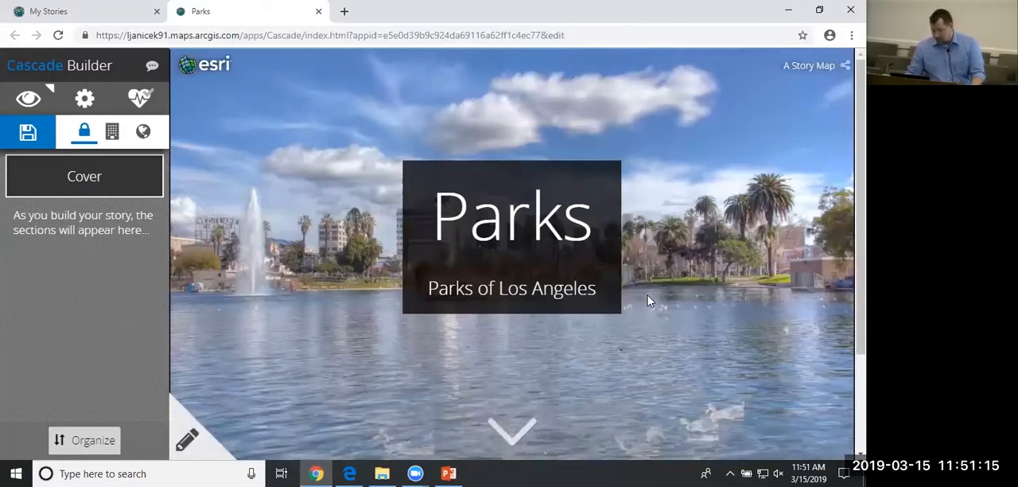
pyautogui.scroll(-1, 647, 302)
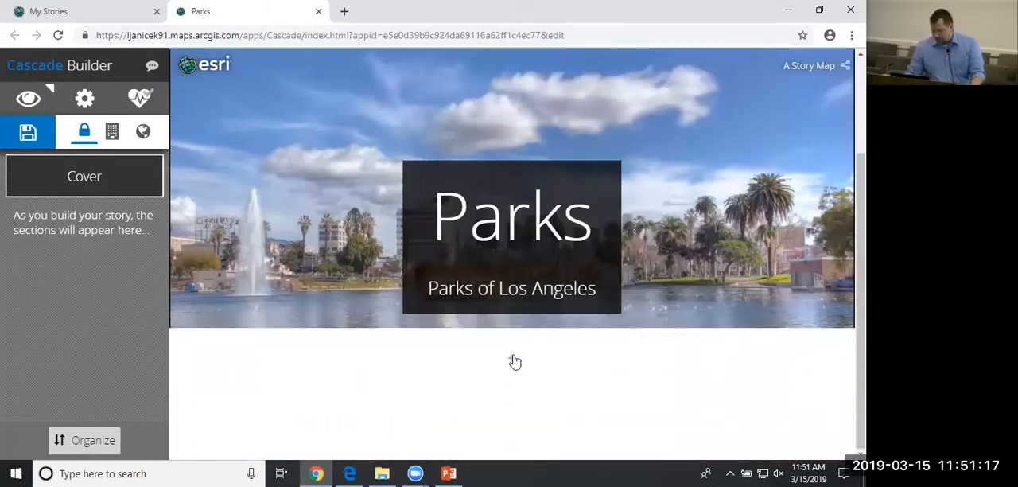
pyautogui.click(513, 361)
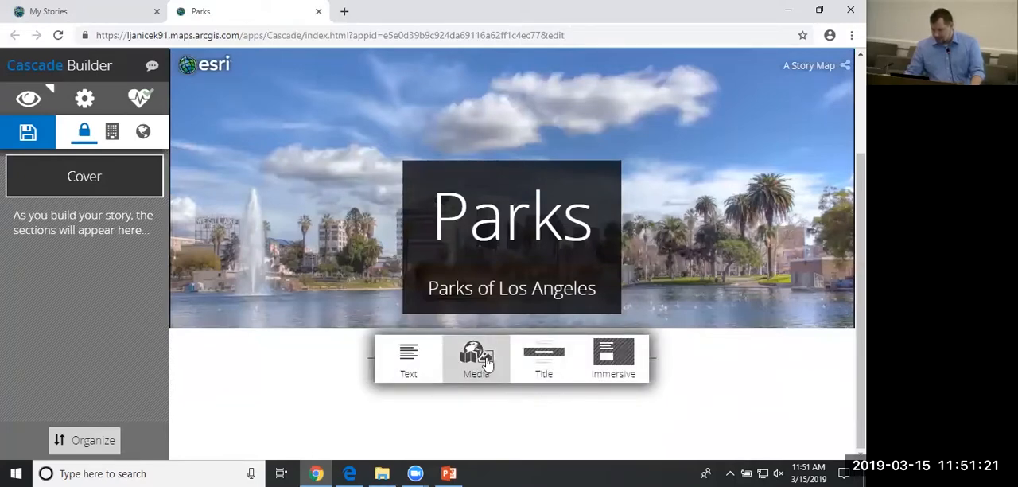
pyautogui.click(625, 364)
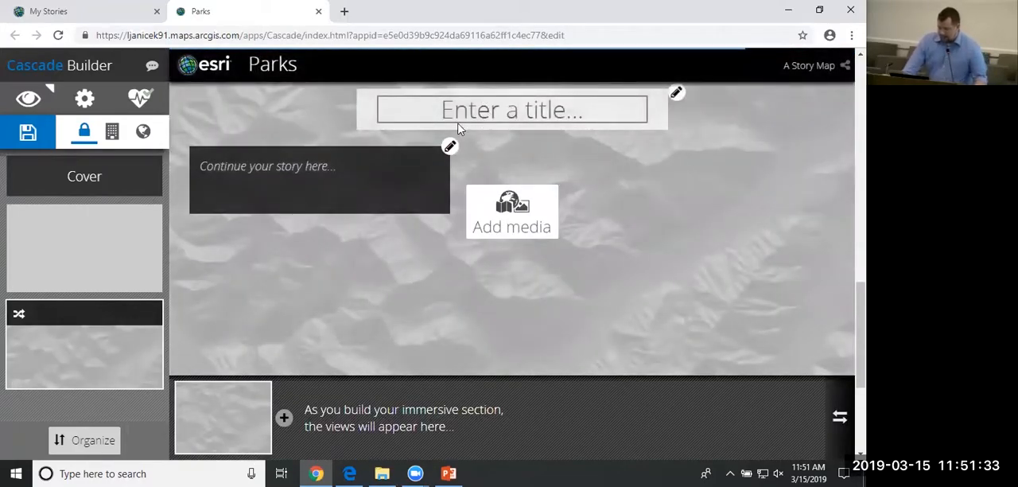
# Add the Collision Density map from My Content to the immersive section and shift it so Monrovia clears the text panel.
pyautogui.click(519, 220)
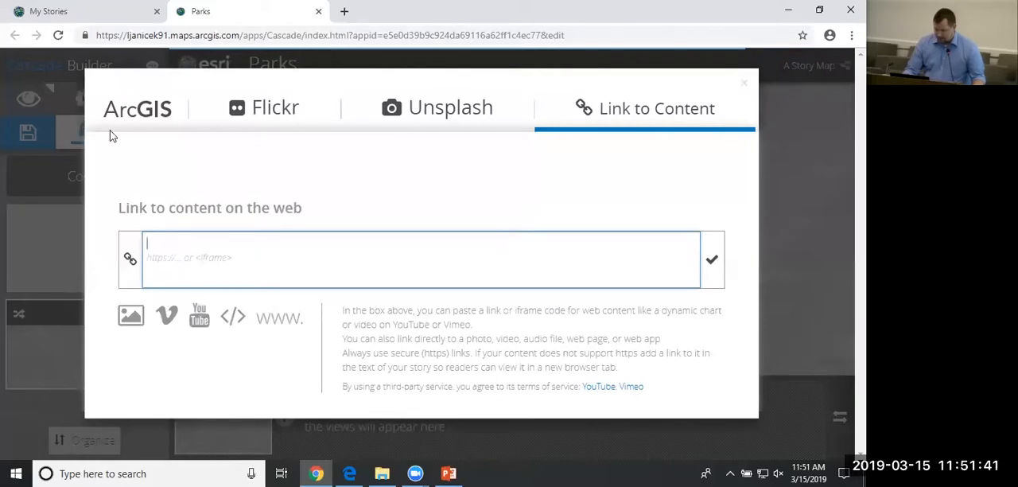
pyautogui.click(137, 119)
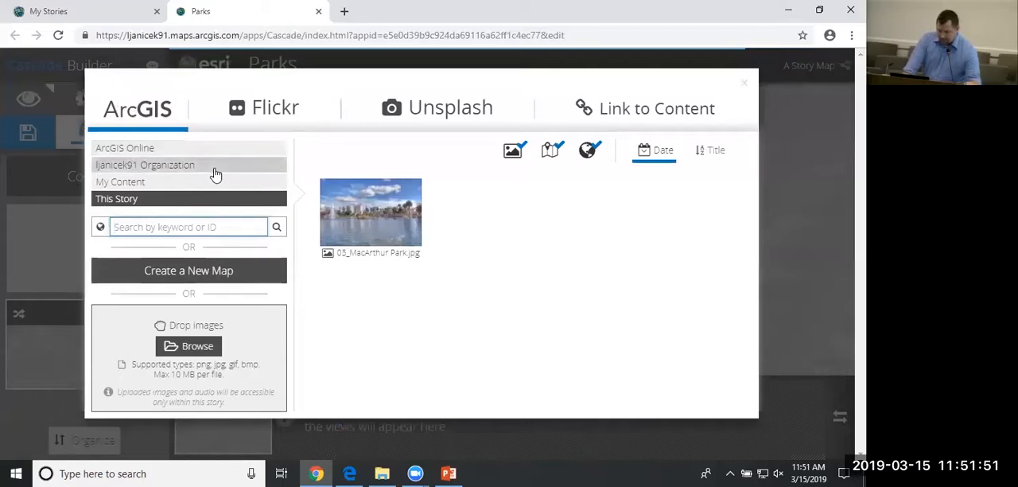
pyautogui.click(131, 187)
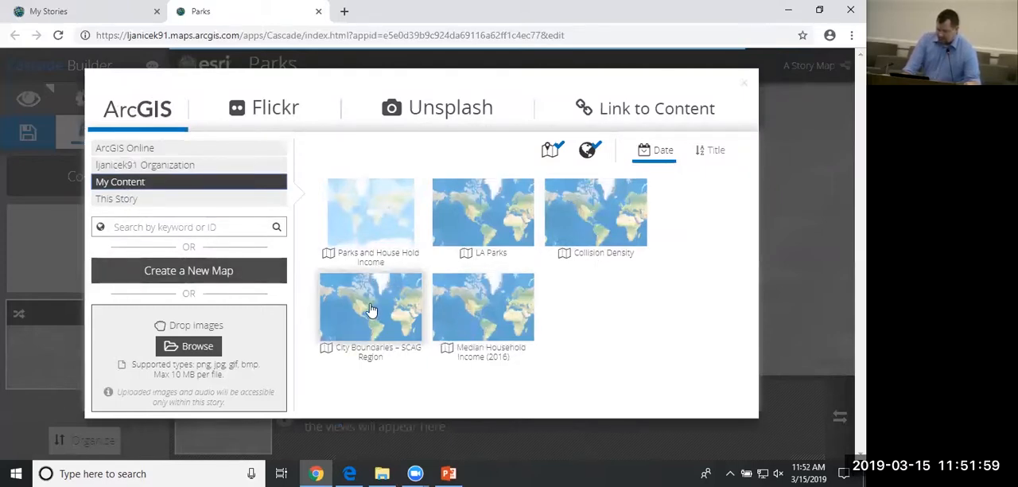
pyautogui.click(611, 225)
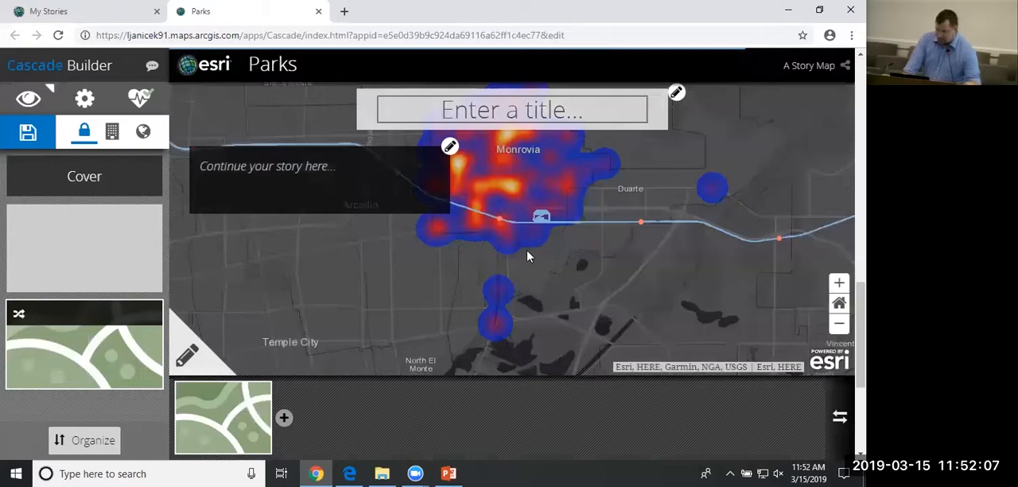
pyautogui.moveTo(528, 256); pyautogui.dragTo(506, 319)
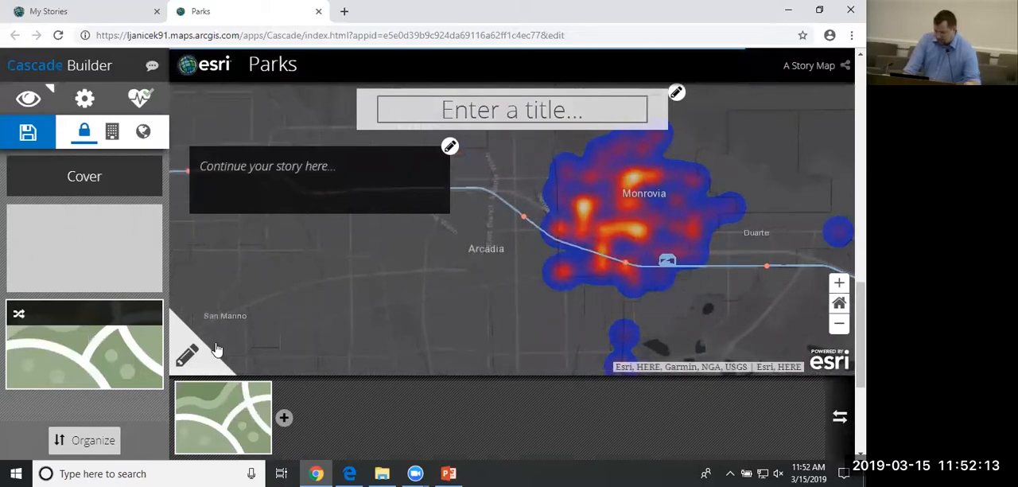
# Review the Collision Density map's Appearance, Manage and Mobile options, and shift the map slightly downward.
pyautogui.click(188, 356)
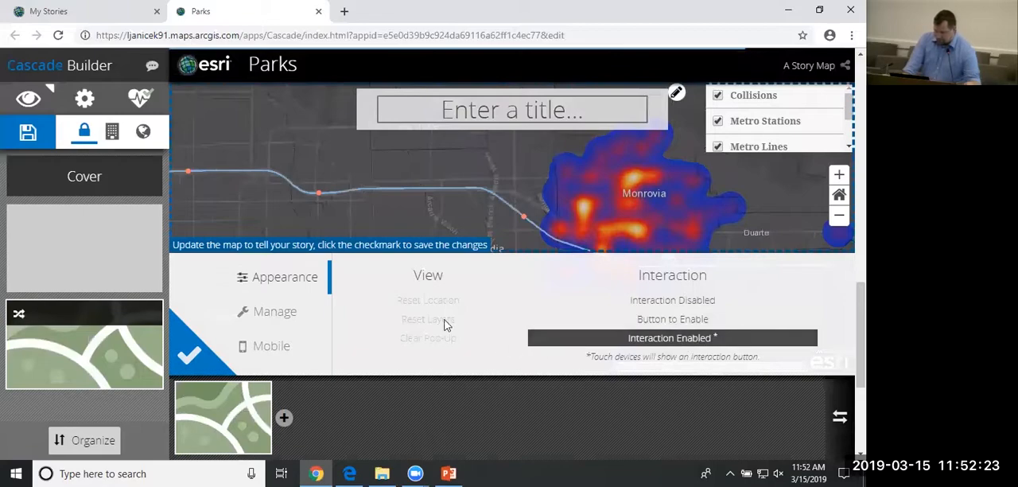
pyautogui.click(290, 315)
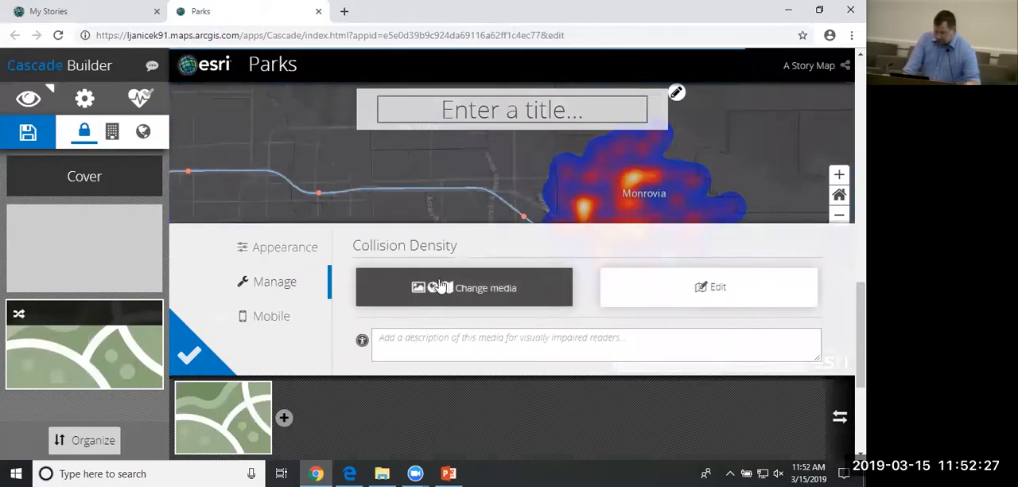
pyautogui.click(282, 324)
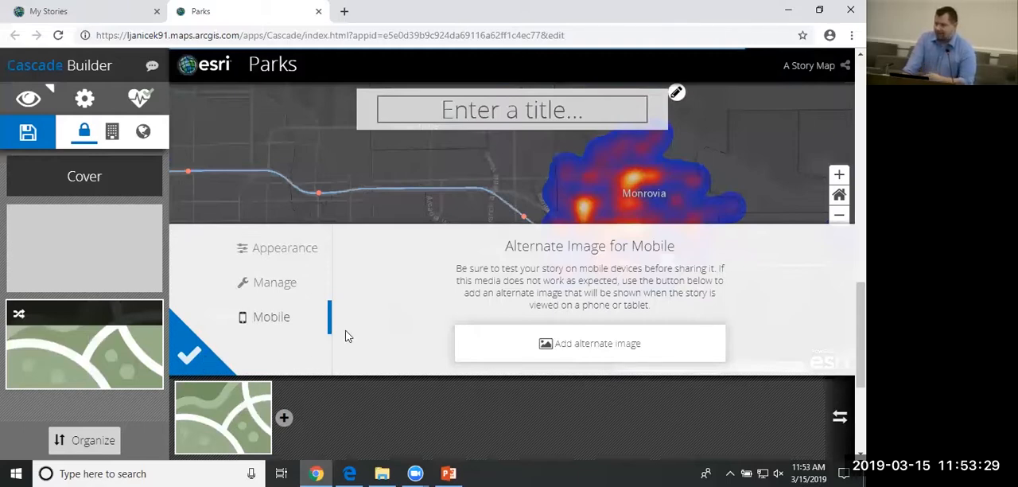
pyautogui.click(191, 358)
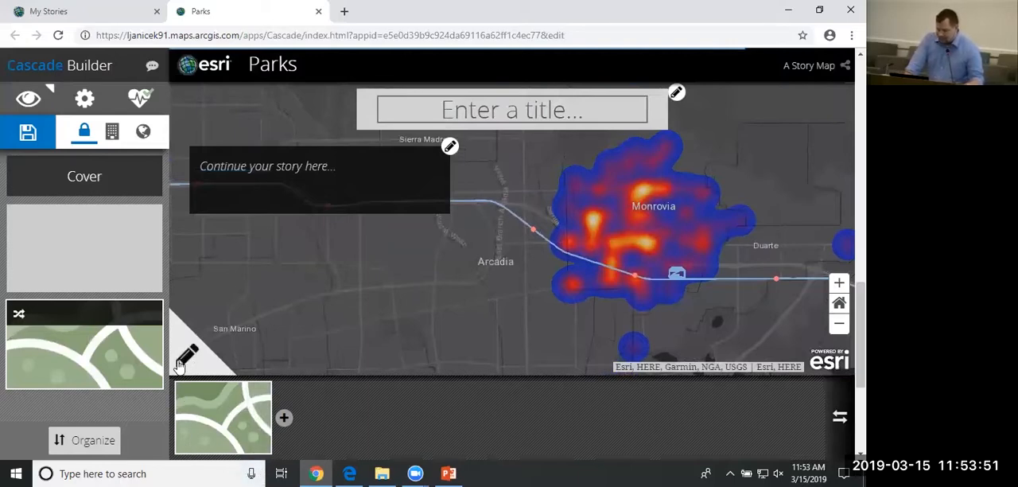
pyautogui.moveTo(234, 409)
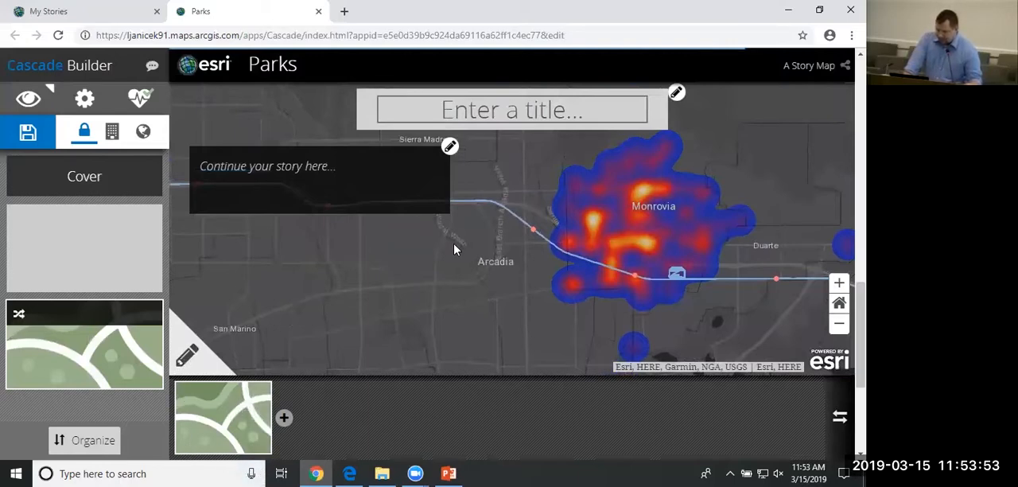
pyautogui.moveTo(454, 250); pyautogui.dragTo(454, 265)
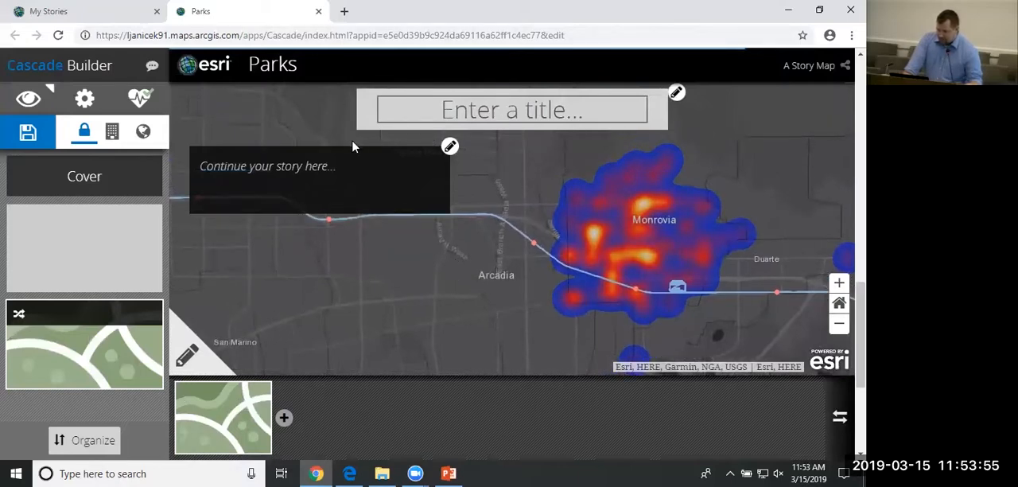
# Add a second view to the immersive section and upload 03_Grand Park from the SCAG_StoryMap Tutorial Images folder as its media.
pyautogui.click(284, 419)
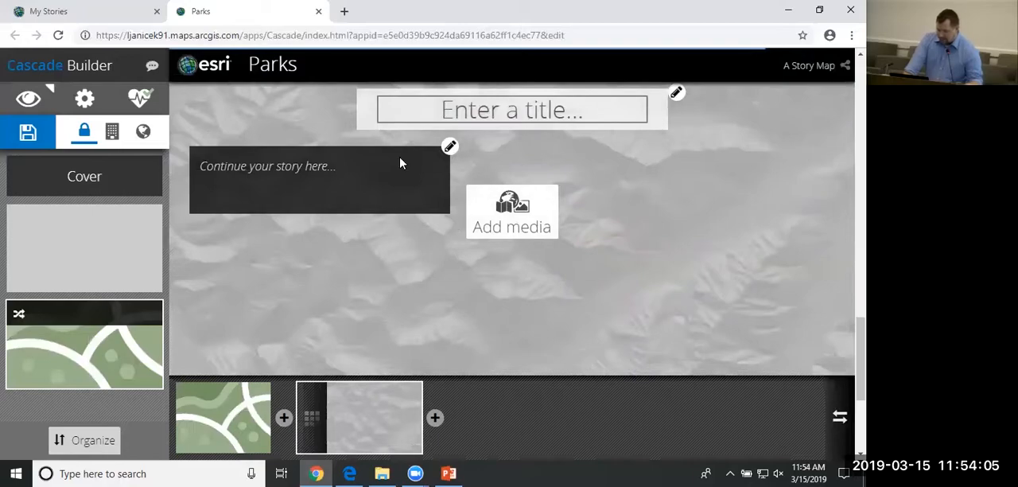
pyautogui.click(499, 222)
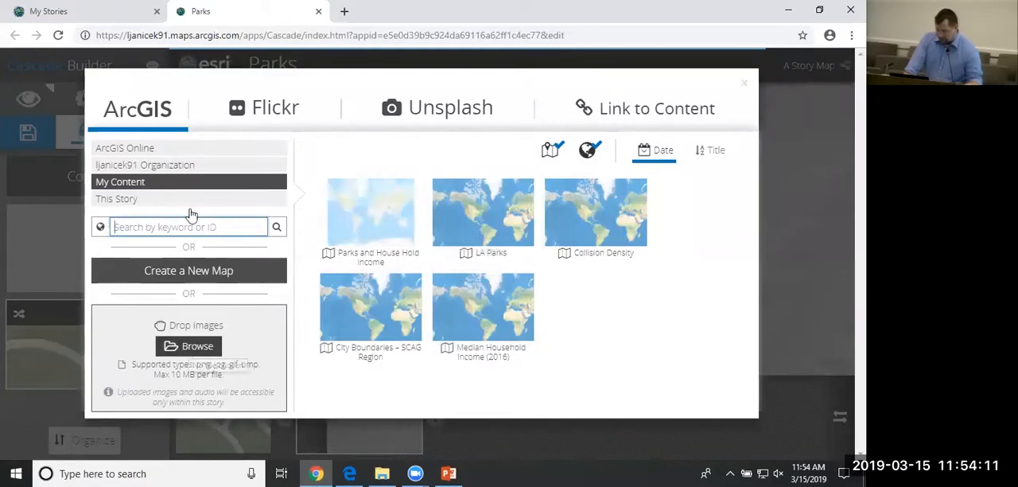
pyautogui.click(155, 152)
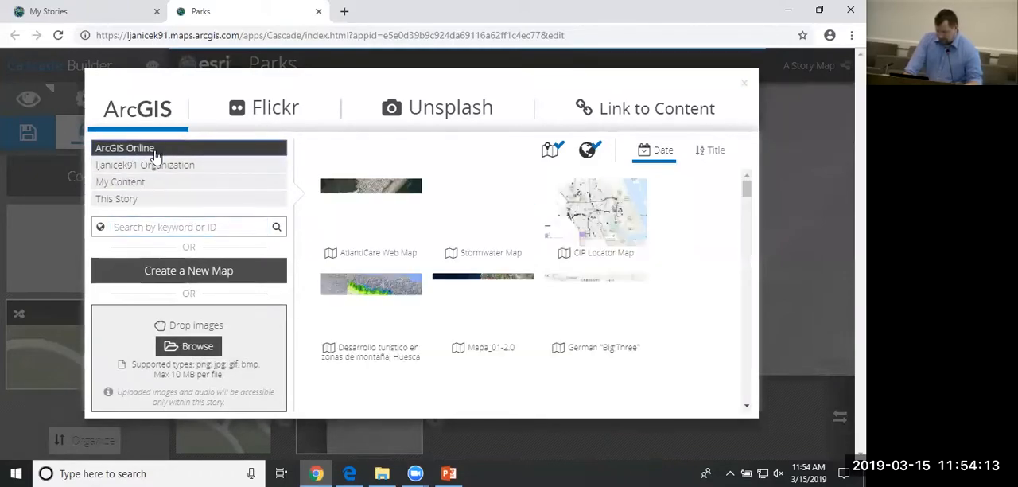
pyautogui.click(197, 347)
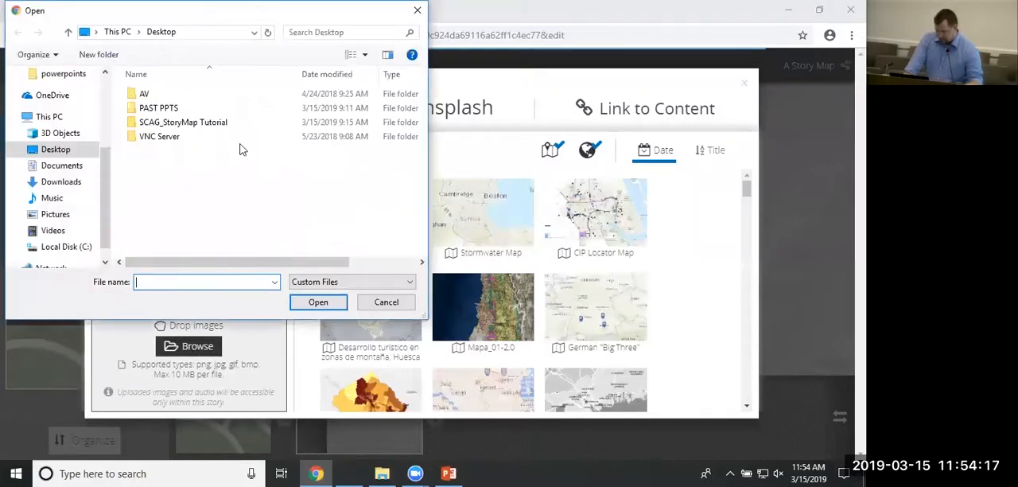
pyautogui.doubleClick(191, 124)
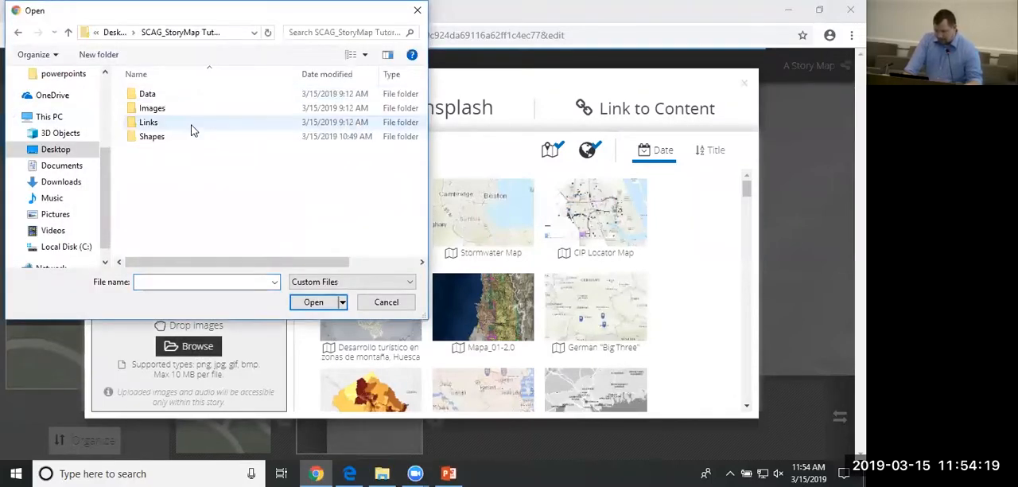
pyautogui.doubleClick(170, 116)
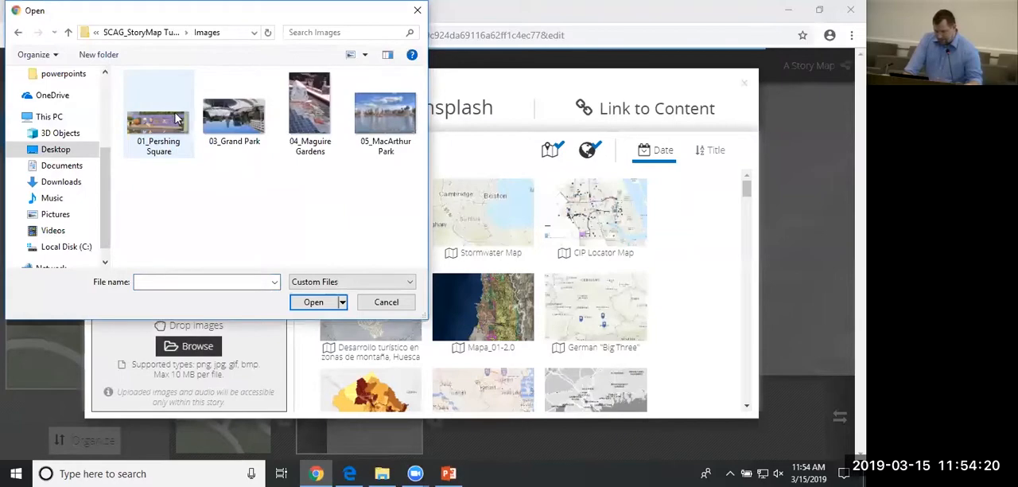
pyautogui.click(401, 113)
pyautogui.click(239, 119)
pyautogui.click(334, 303)
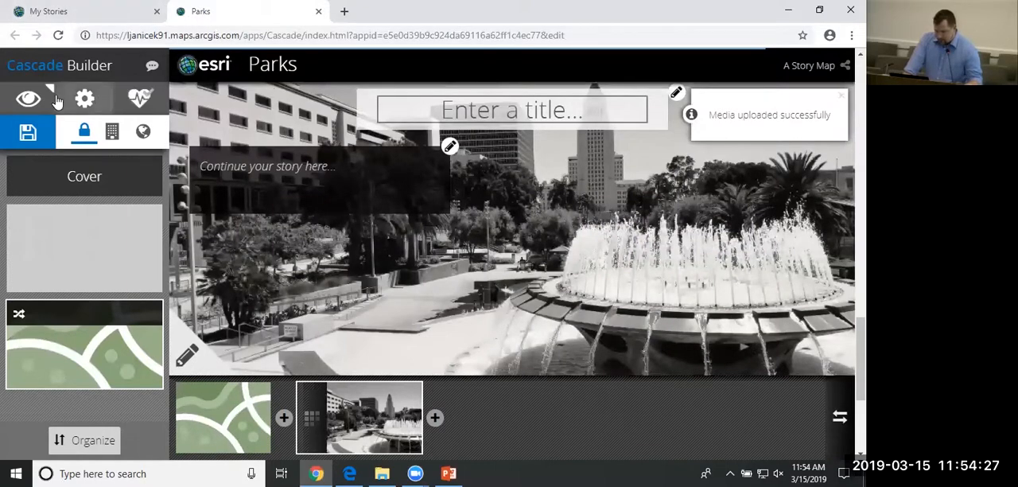
# Save the story and preview it as a reader, moving past the cover to the Collision Density map.
pyautogui.click(38, 131)
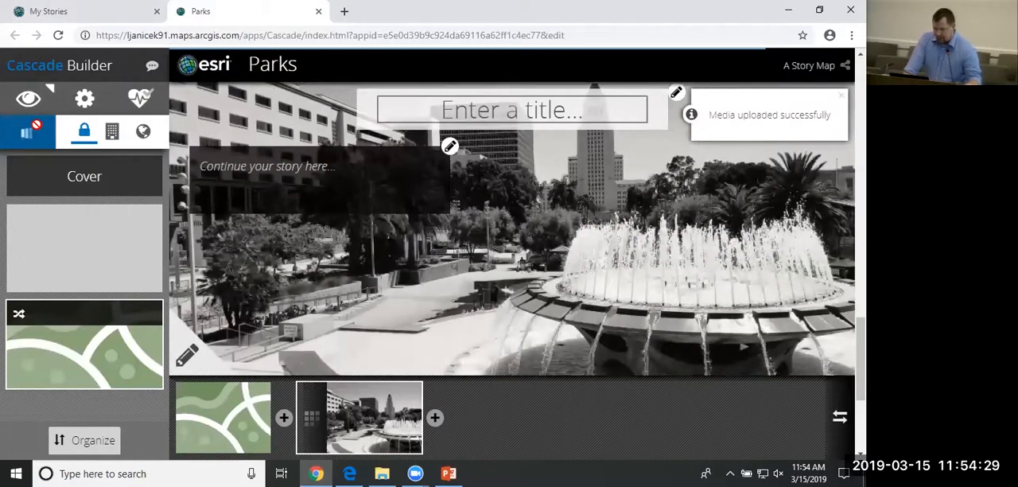
pyautogui.click(46, 98)
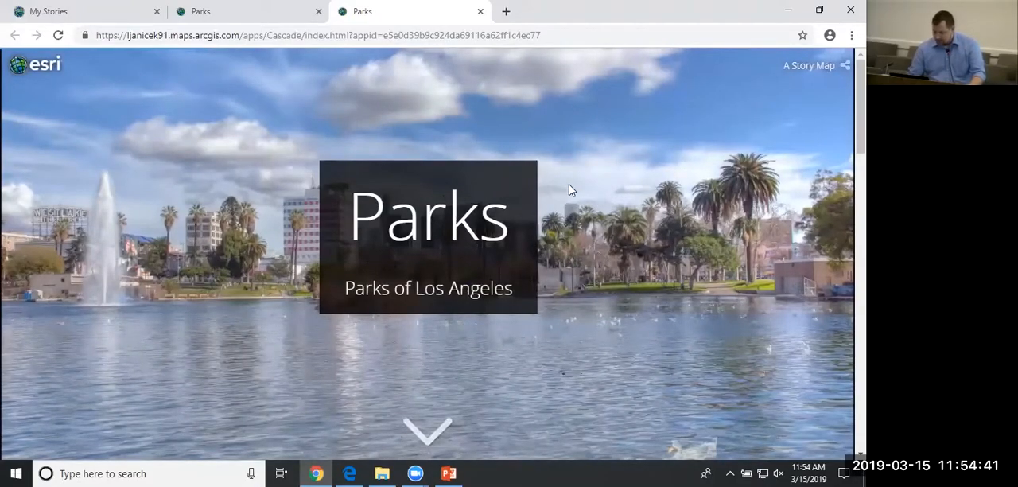
pyautogui.scroll(-5, 573, 186)
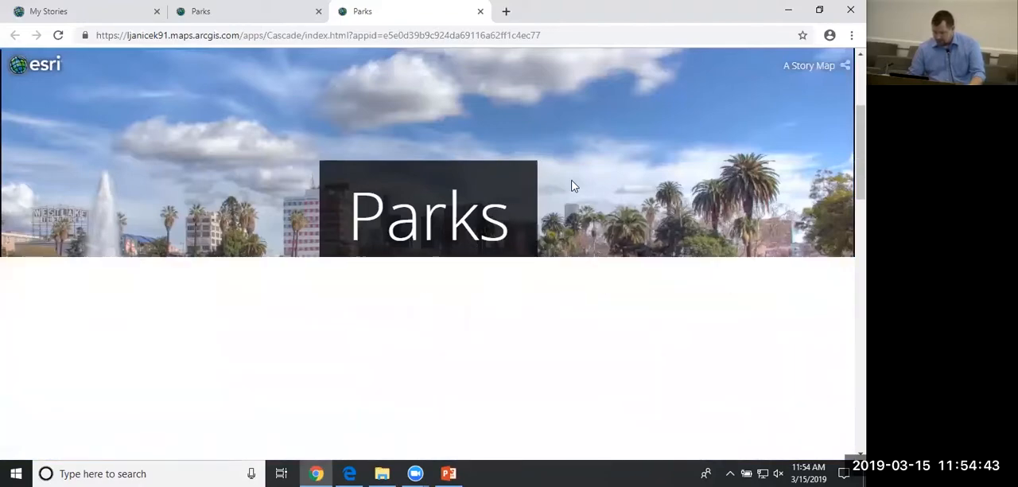
pyautogui.scroll(-2, 573, 186)
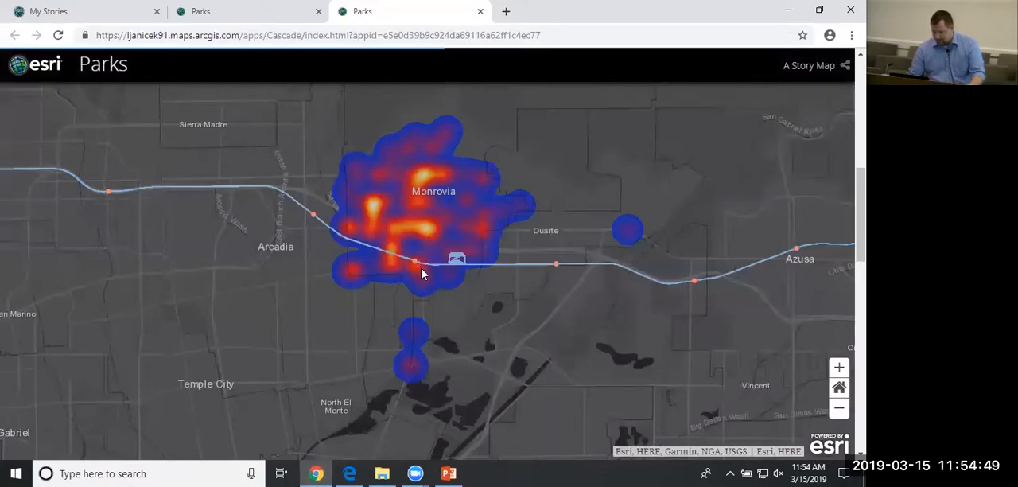
# Examine the previewed map's pop-ups for the Monrovia and Arcadia stations, a collision, the Gold Line and the Bradbury city boundary.
pyautogui.moveTo(421, 274); pyautogui.dragTo(429, 292)
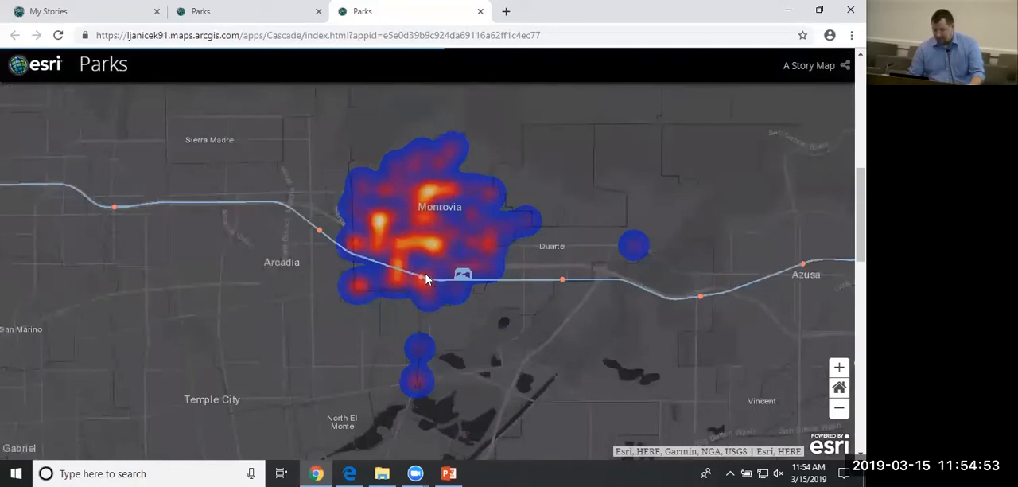
pyautogui.click(420, 280)
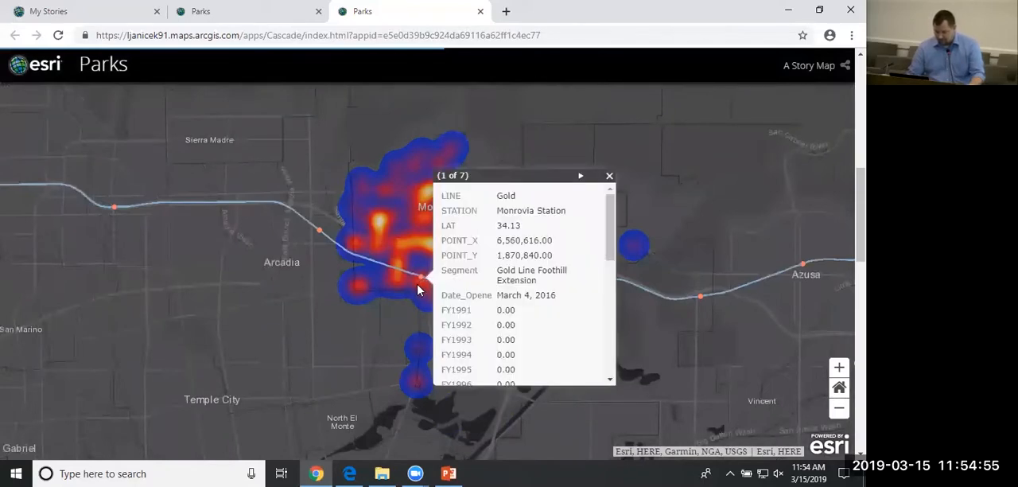
pyautogui.click(401, 249)
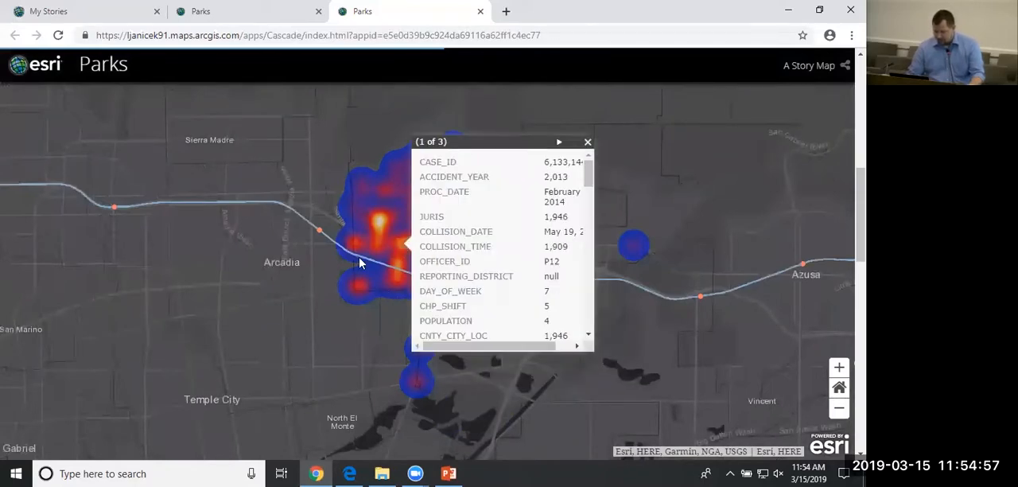
pyautogui.click(308, 222)
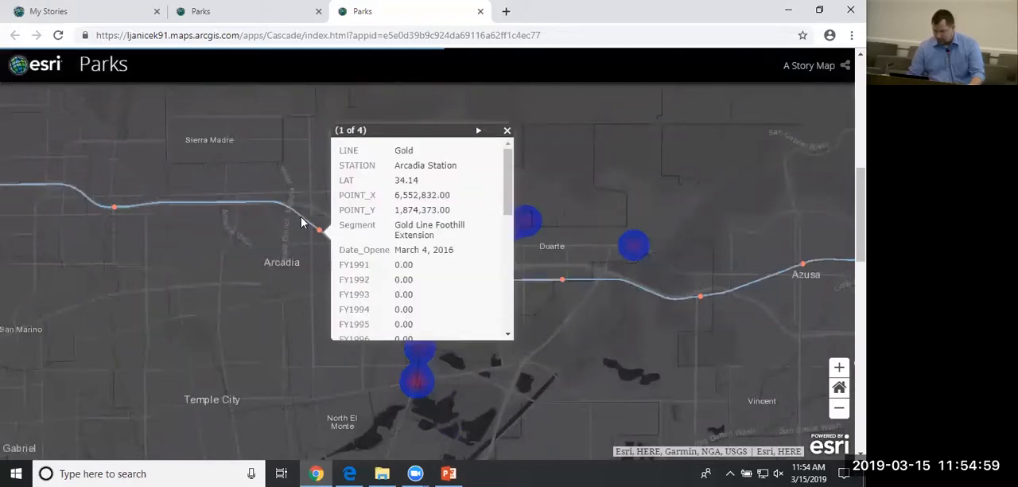
pyautogui.click(307, 219)
pyautogui.click(544, 280)
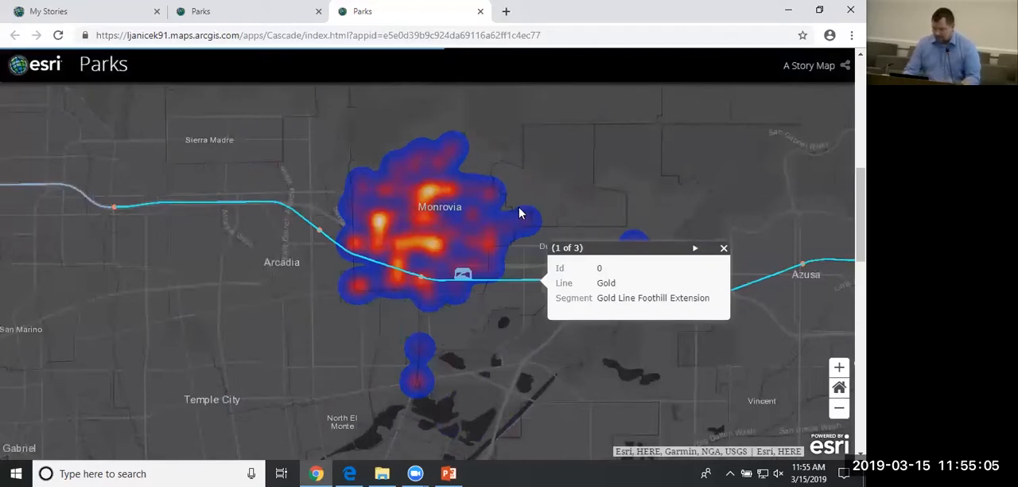
pyautogui.click(586, 207)
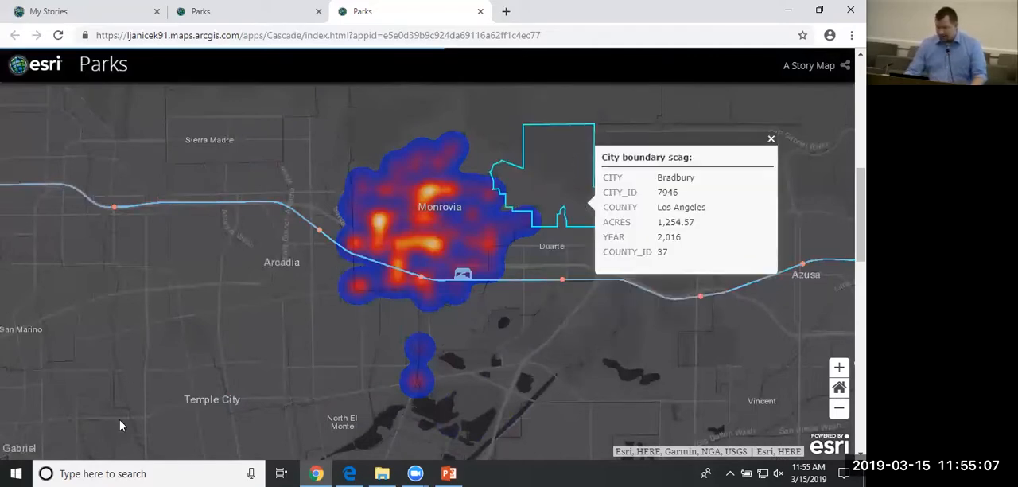
# Examine the transition between the map and the Grand Park image in the story preview.
pyautogui.scroll(-3, 223, 297)
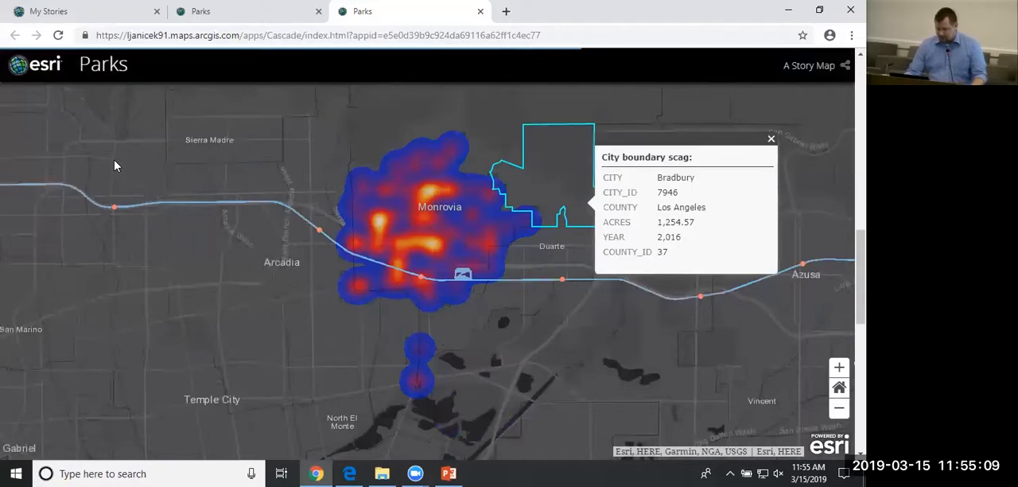
pyautogui.scroll(-3, 292, 341)
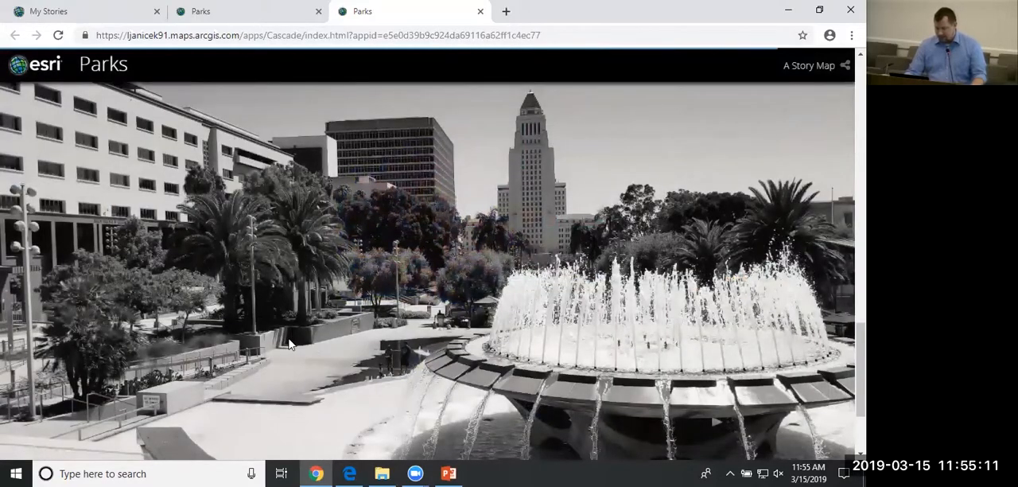
pyautogui.scroll(3, 289, 344)
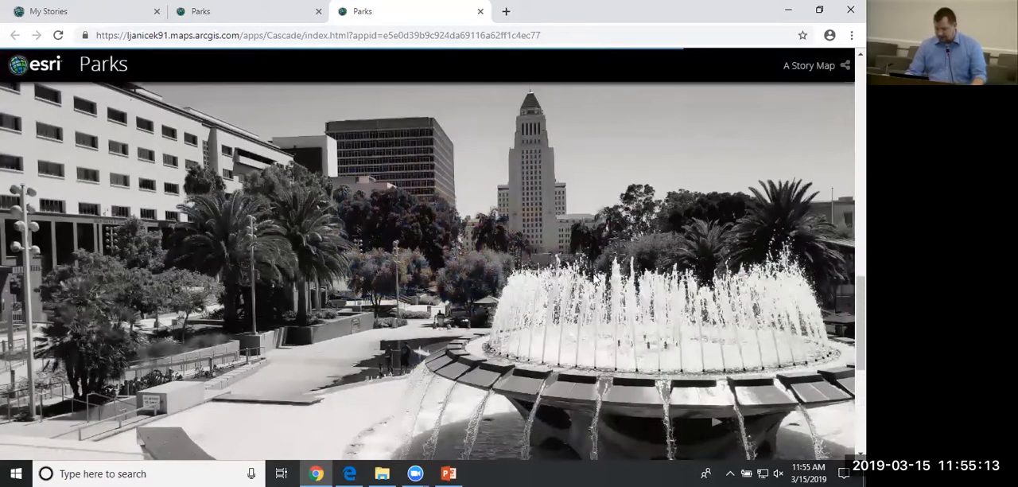
pyautogui.scroll(1, 588, 274)
pyautogui.scroll(-2, 589, 274)
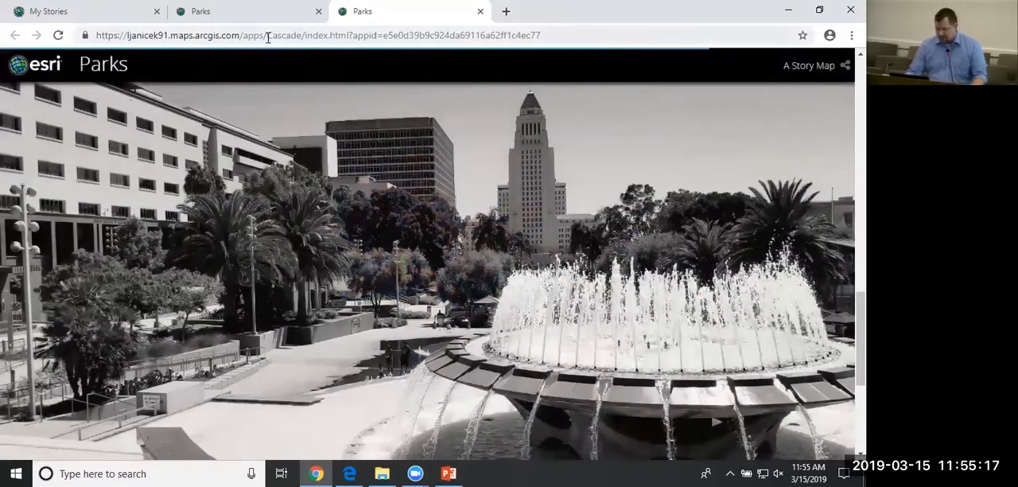
# Return to the story builder, save the story and go to the immersive section's map view.
pyautogui.click(253, 11)
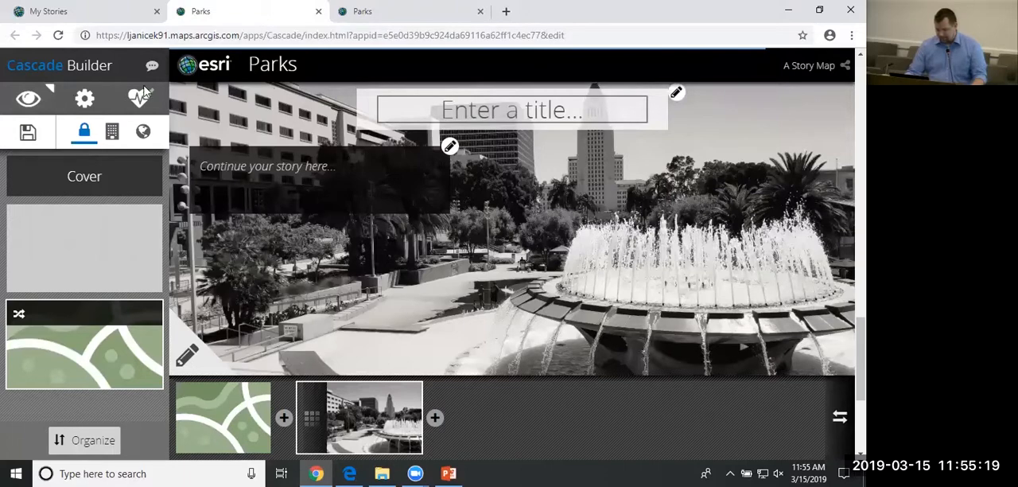
pyautogui.click(30, 135)
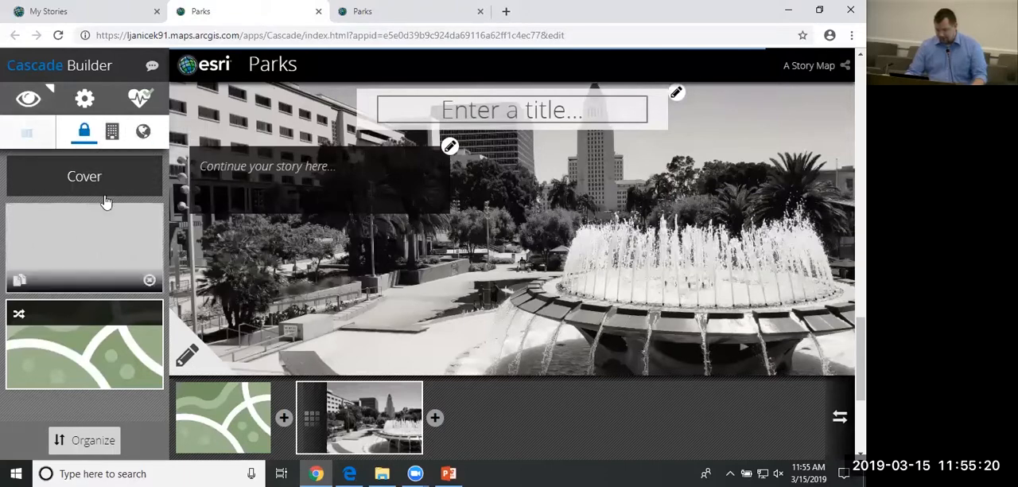
pyautogui.click(117, 335)
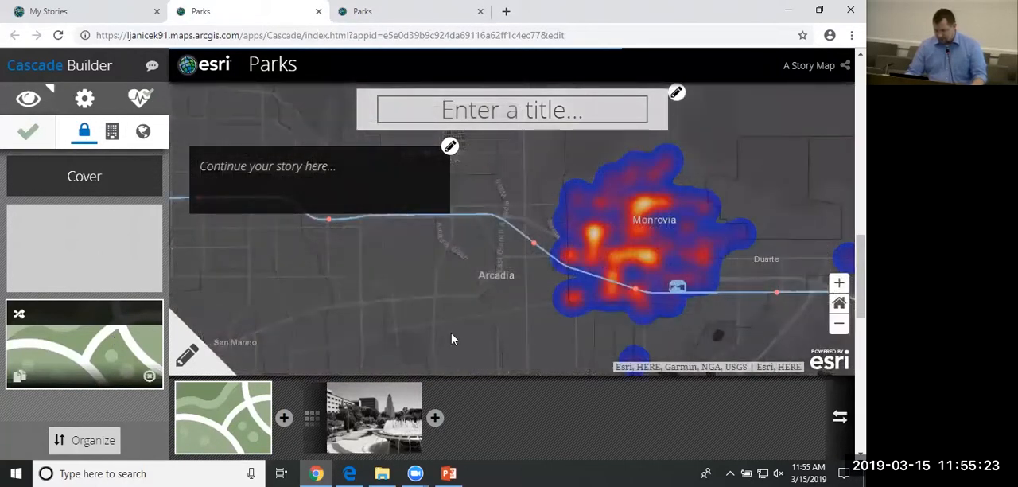
# Enter "Many collisions occur at major intersections" as the narrative text over the immersive section's map.
pyautogui.click(373, 198)
pyautogui.write('Co')
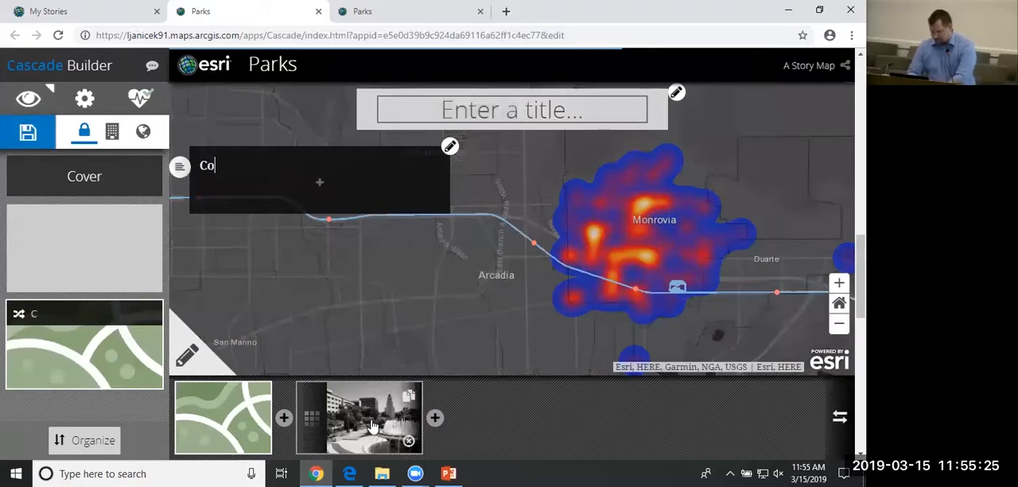
pyautogui.press('BackSpace')
pyautogui.press('BackSpace')
pyautogui.write('Many colli')
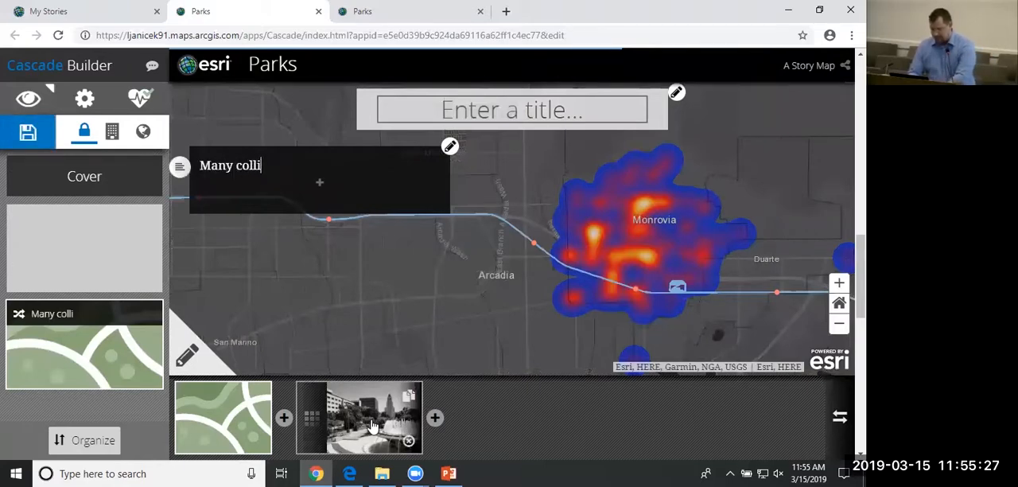
pyautogui.write('sions oc')
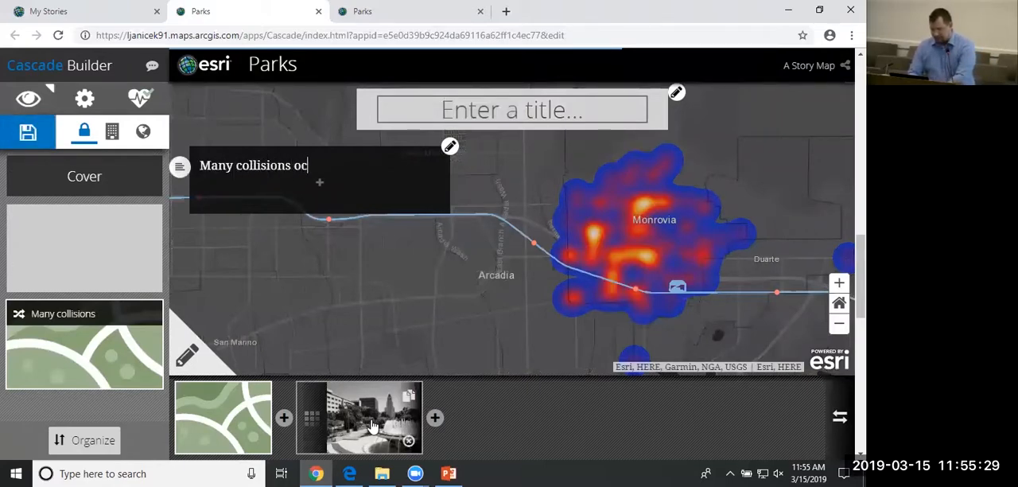
pyautogui.write('cur at ma')
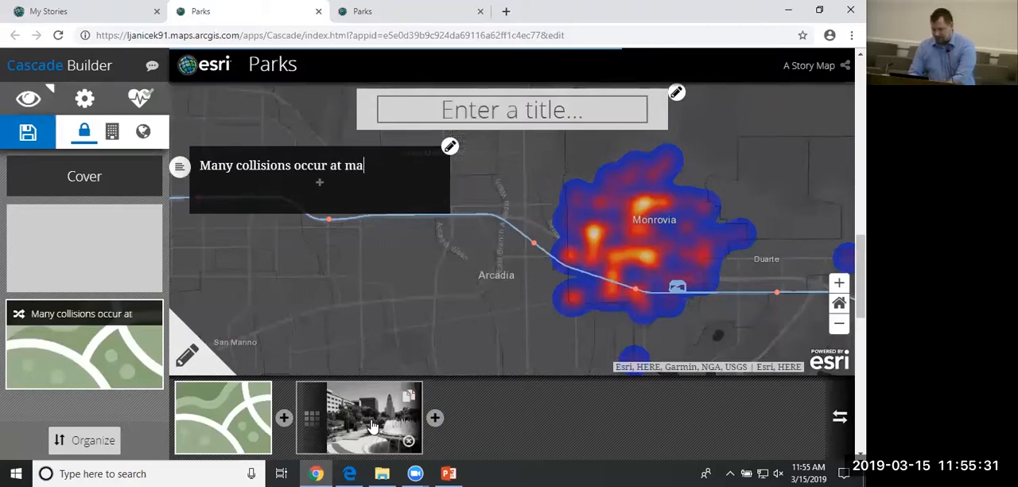
pyautogui.write('jor inter')
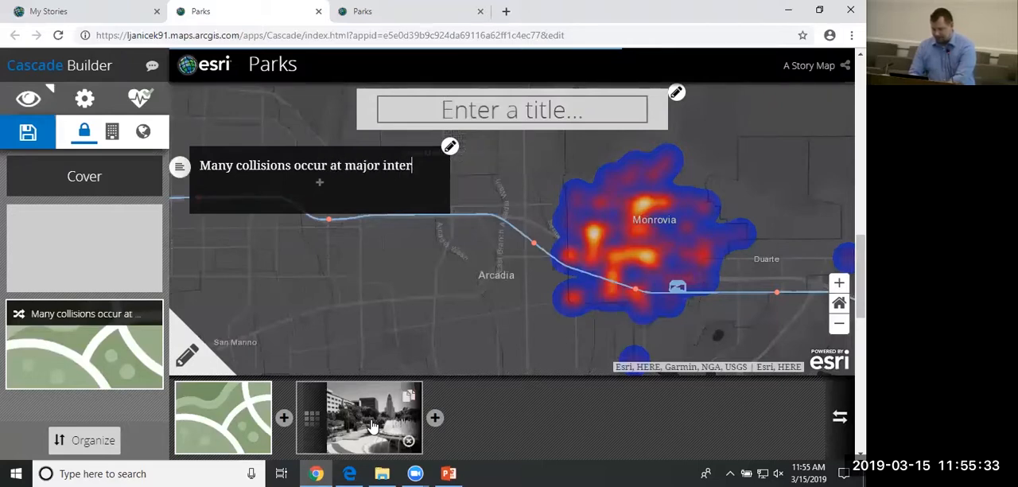
pyautogui.write('sections')
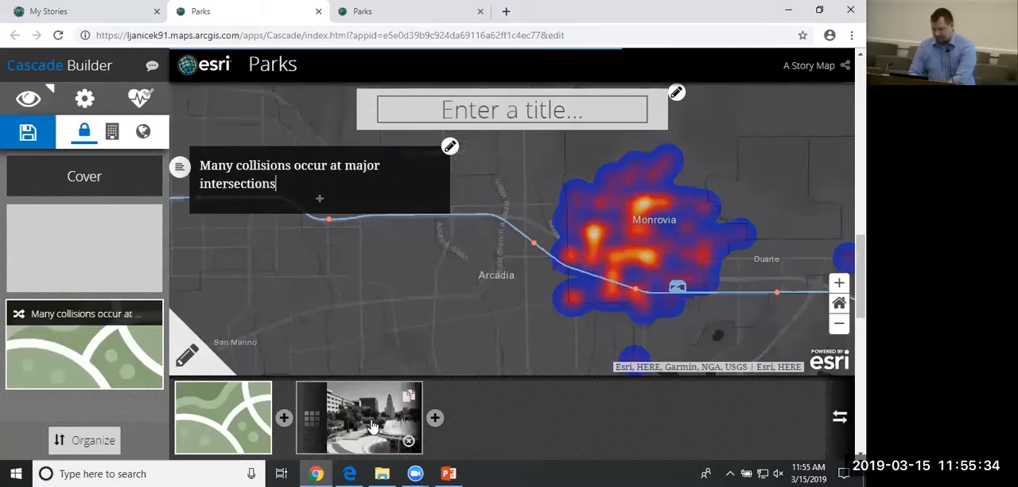
# Title the immersive section's map view "Monrovia Collision".
pyautogui.click(539, 121)
pyautogui.write('Monro')
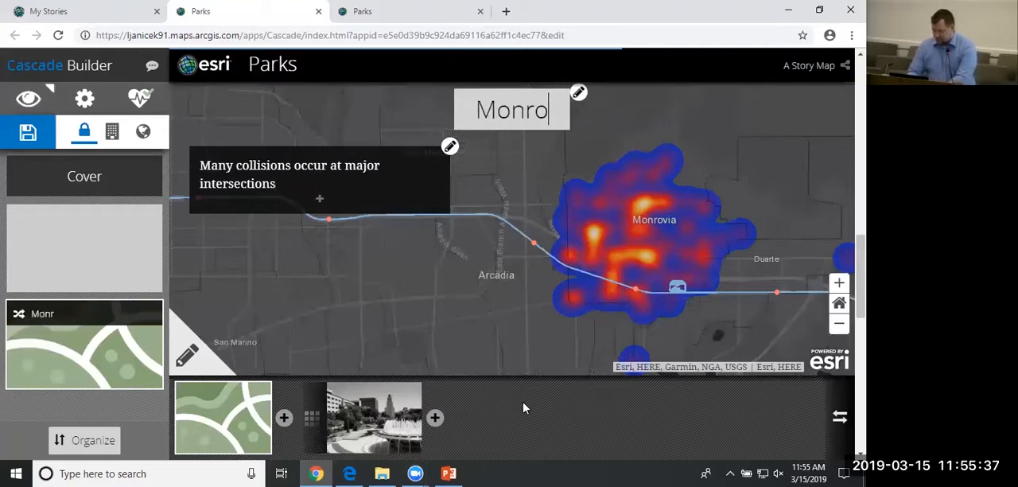
pyautogui.write('via Collision')
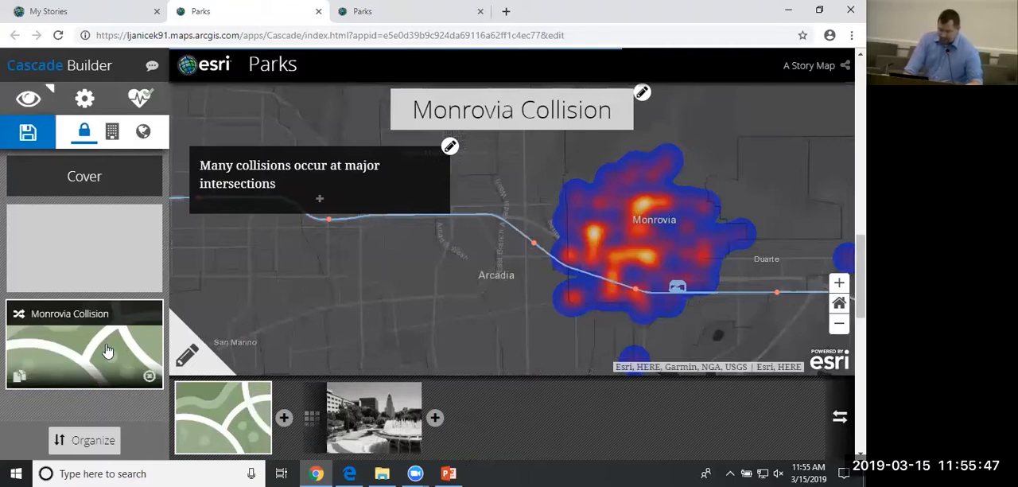
# Set the transition between the map and the Grand Park image to Swipe Horizontal and save the story.
pyautogui.click(311, 421)
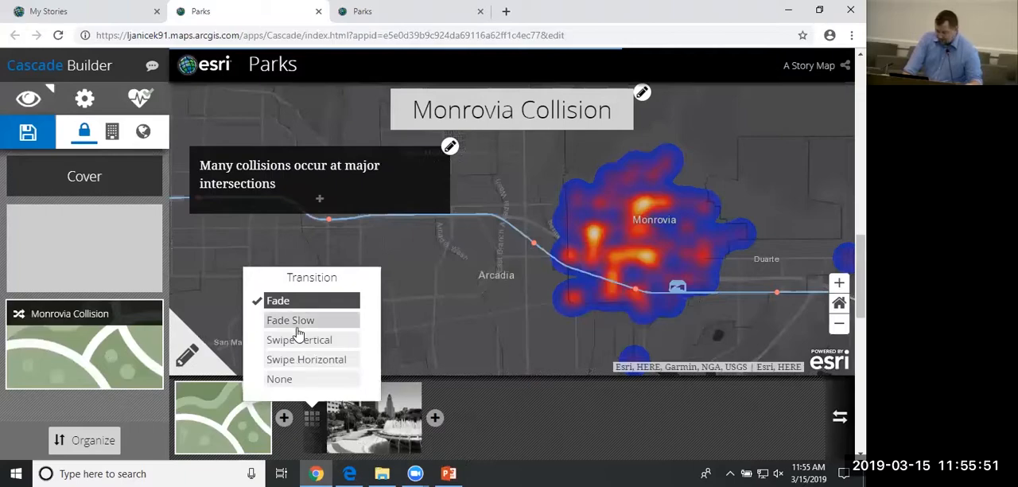
pyautogui.click(316, 360)
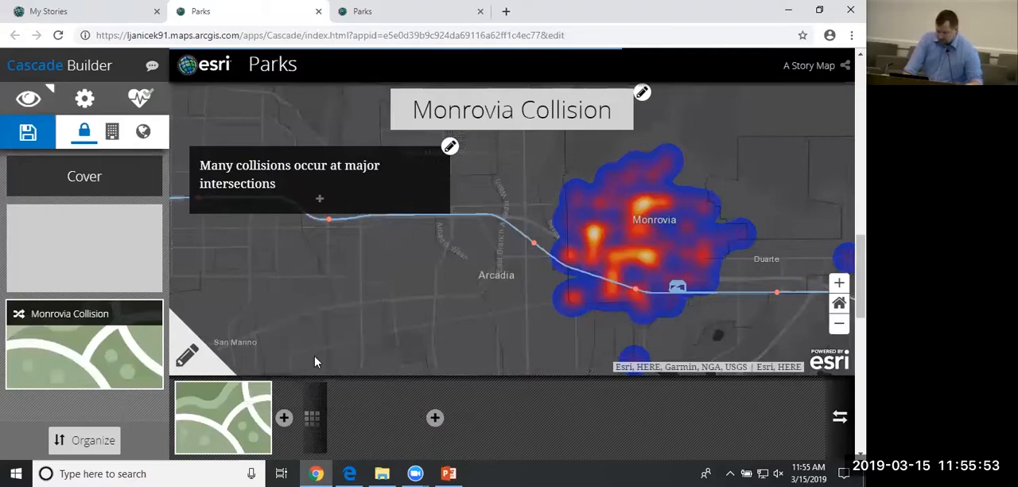
pyautogui.click(839, 424)
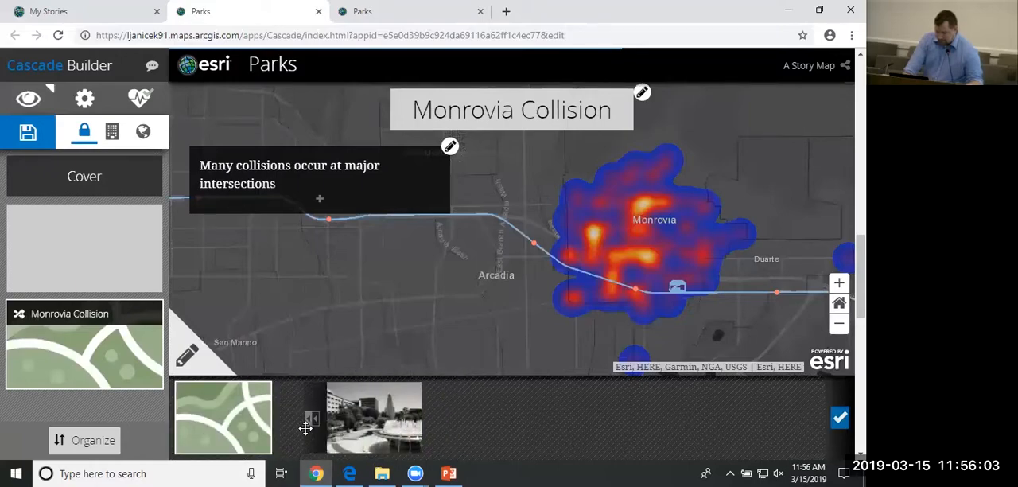
pyautogui.click(840, 419)
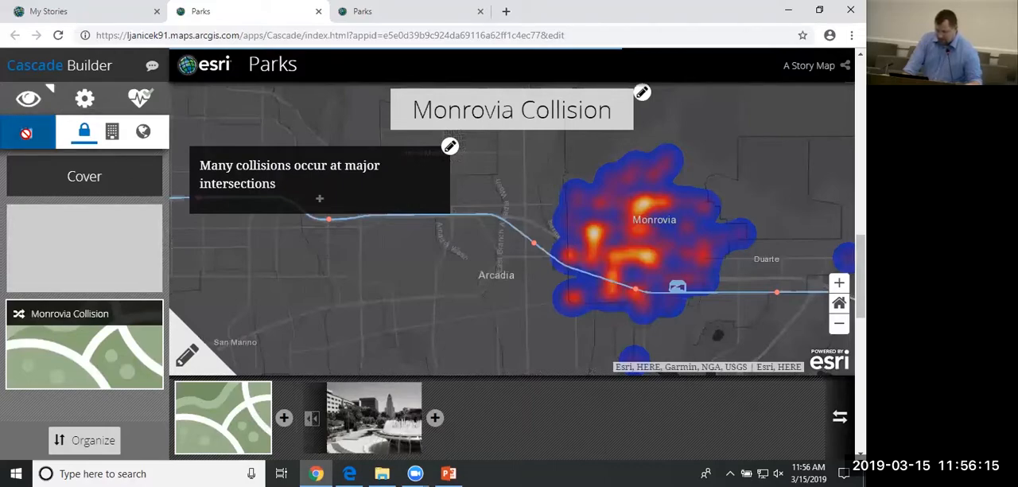
# Preview the story as a reader, examining the map's title, its text and the transition to the Grand Park image.
pyautogui.click(28, 97)
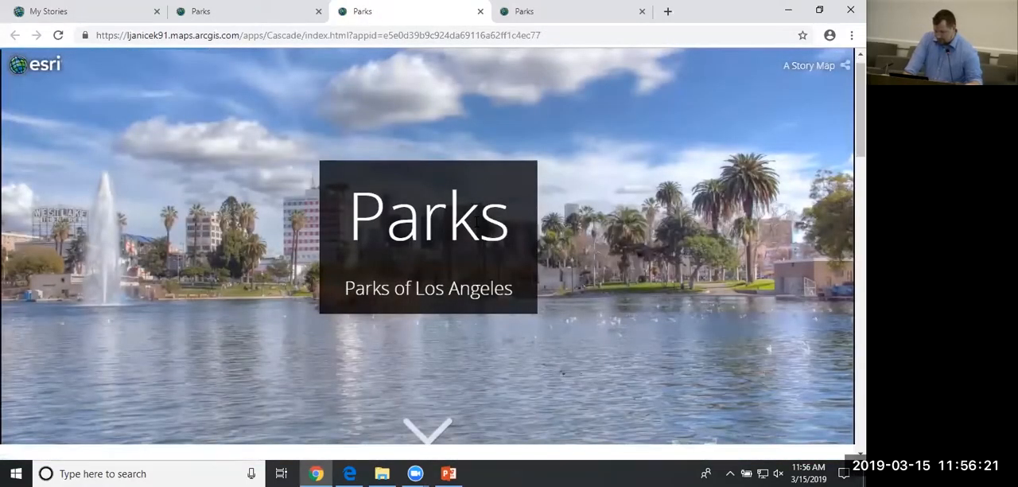
pyautogui.scroll(-3, 477, 221)
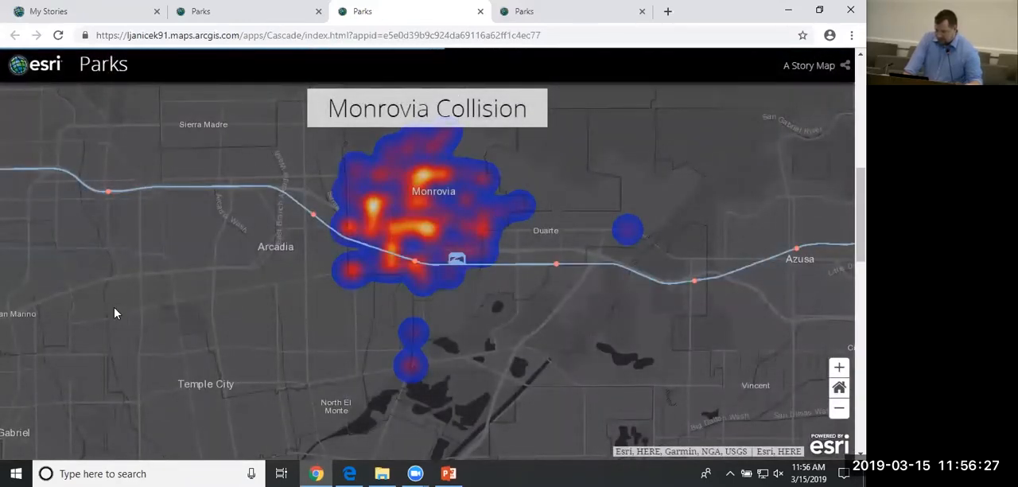
pyautogui.scroll(-3, 515, 239)
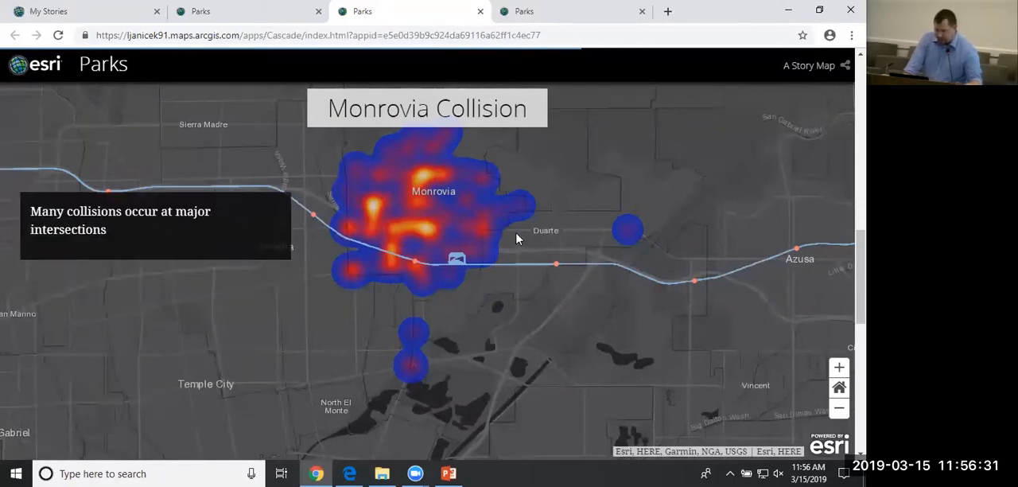
pyautogui.scroll(-2, 515, 239)
pyautogui.scroll(-3, 515, 239)
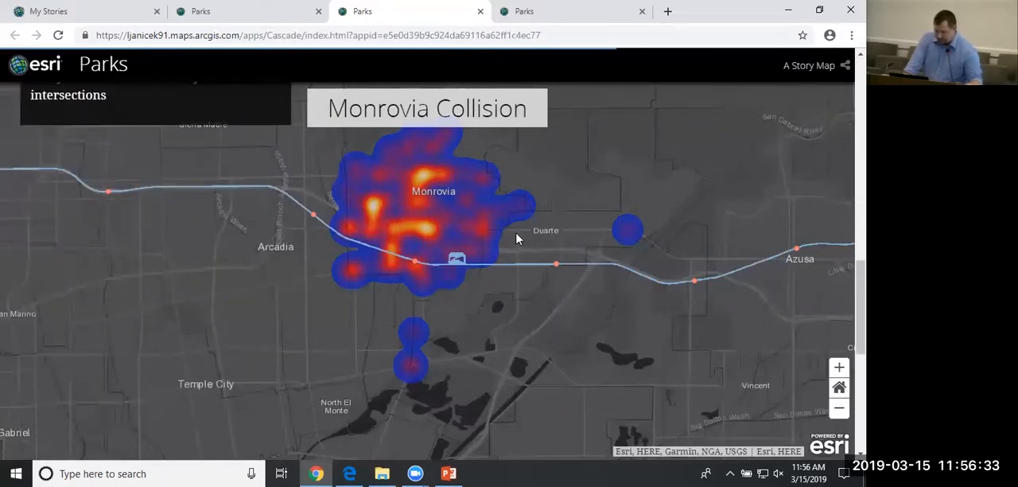
pyautogui.scroll(-3, 516, 238)
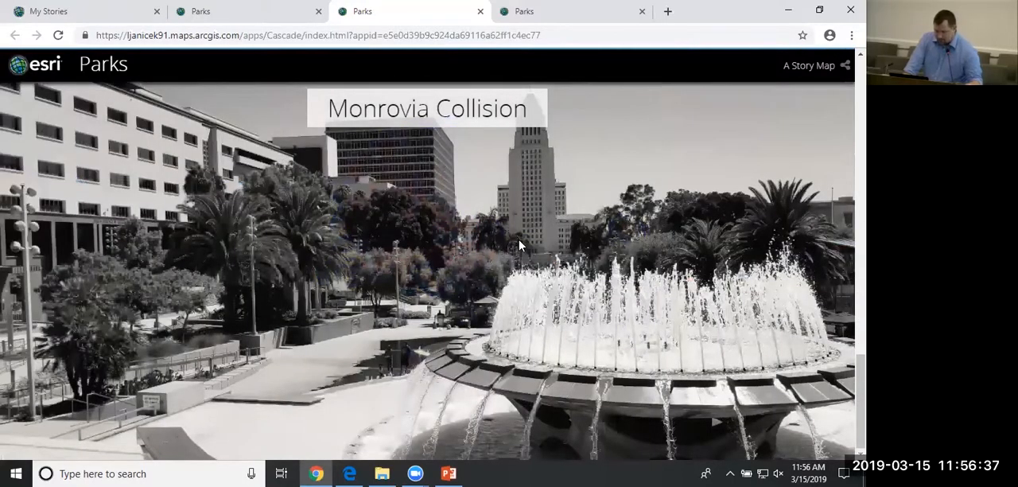
# Return to the builder and add a narrative section below the immersive section, plus a credits section at the story's end.
pyautogui.click(190, 14)
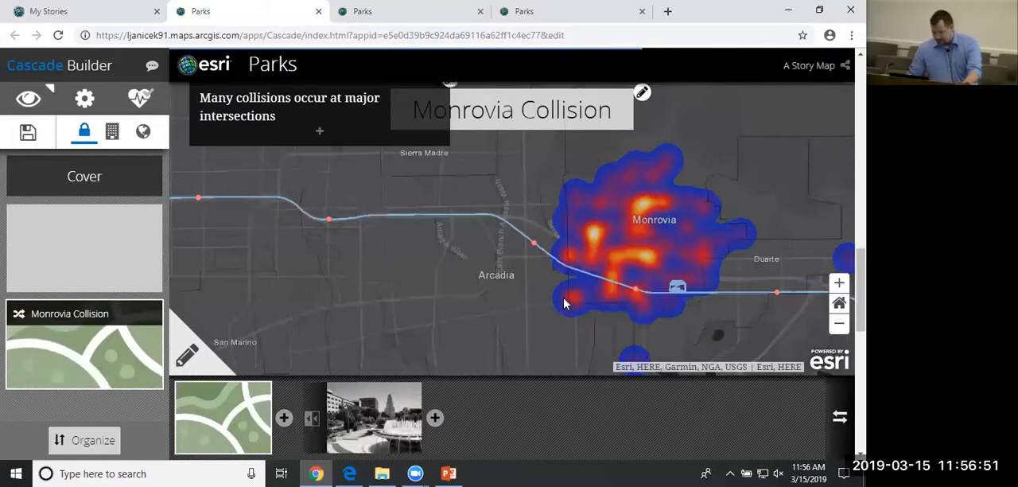
pyautogui.scroll(-5, 564, 303)
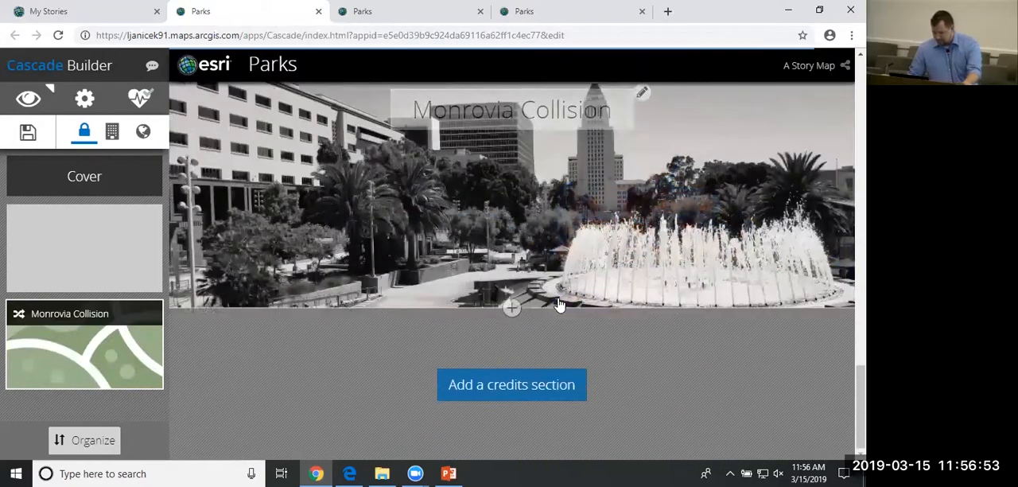
pyautogui.click(511, 308)
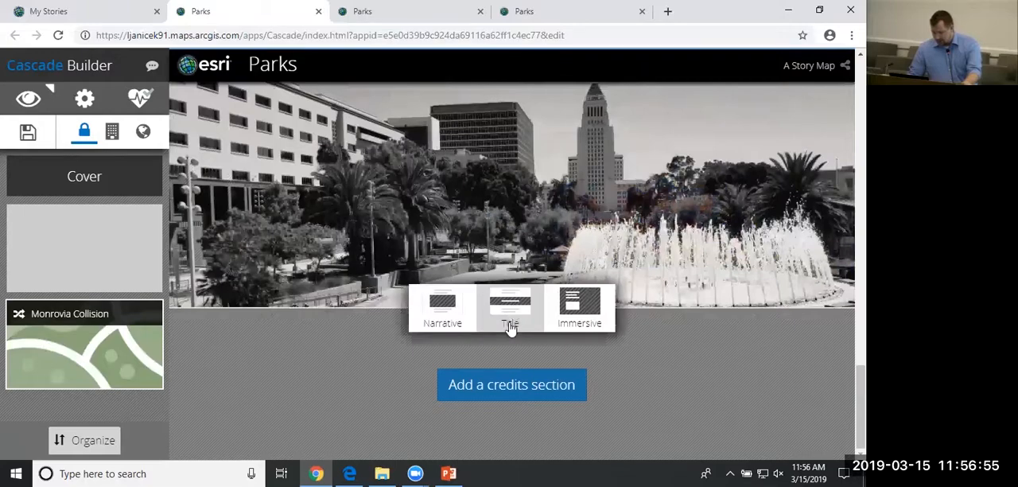
pyautogui.click(443, 310)
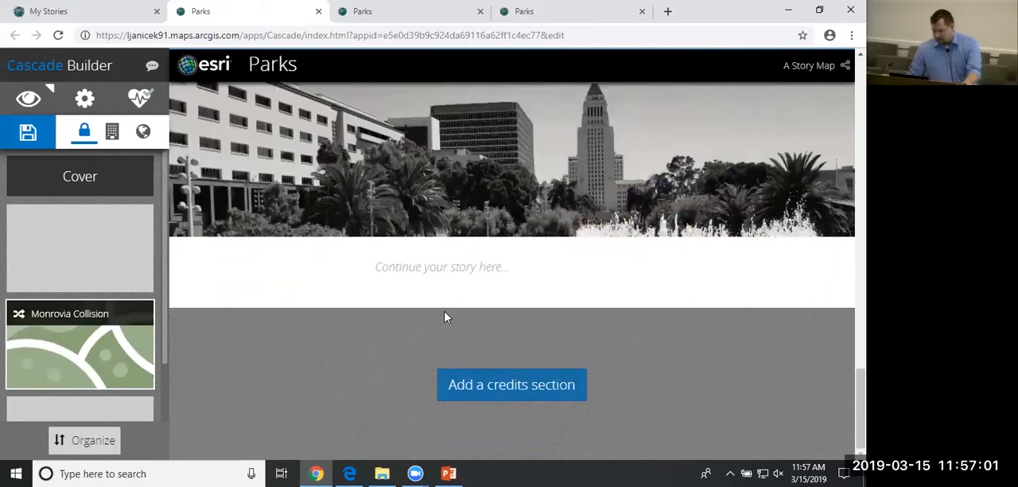
pyautogui.click(494, 395)
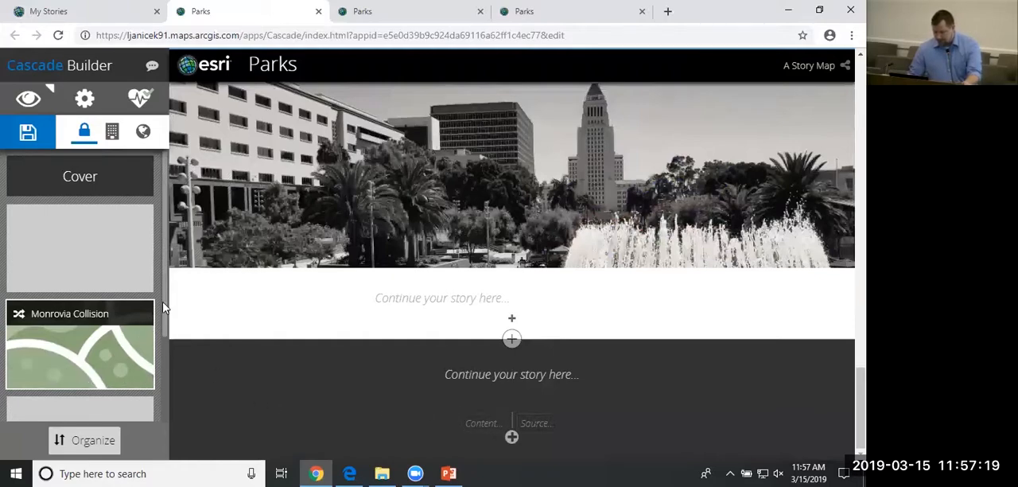
pyautogui.moveTo(164, 309); pyautogui.dragTo(163, 276)
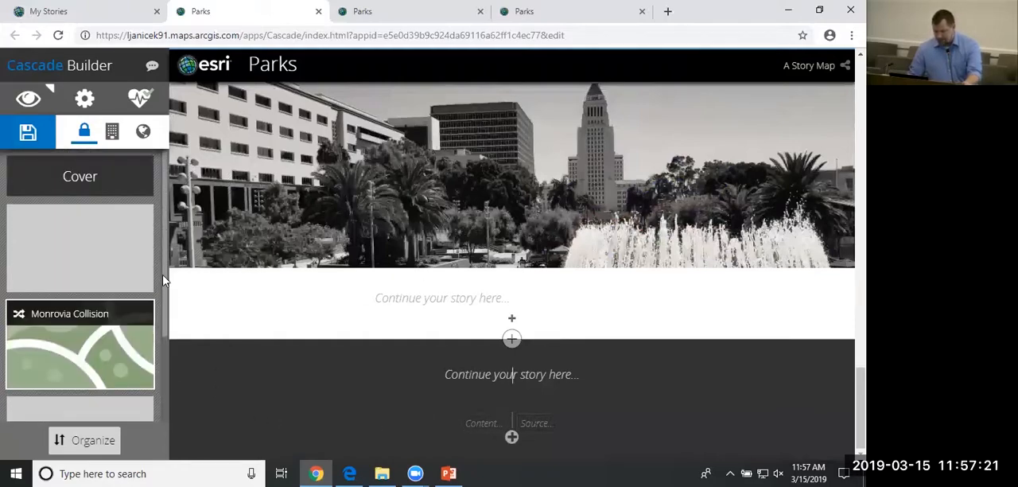
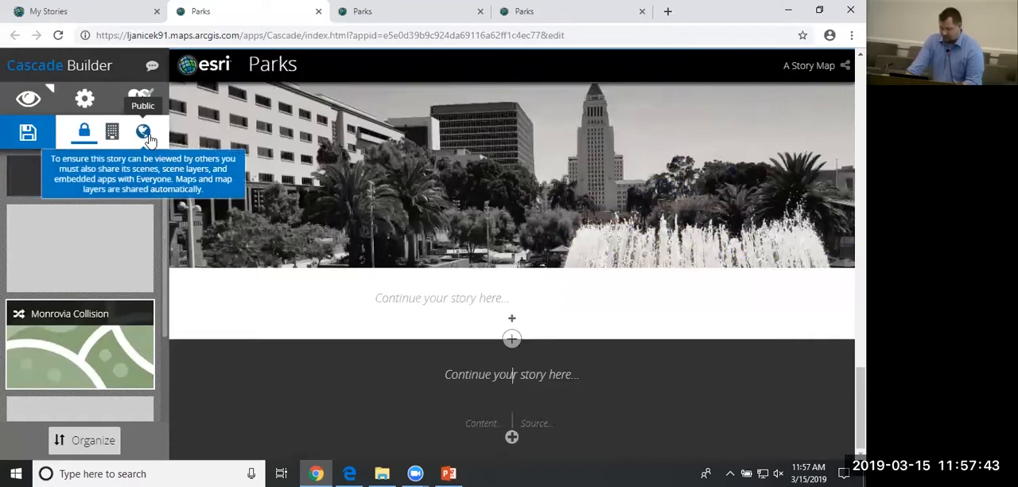
# Save the Parks Cascade story and close its builder and preview pages, returning to the story list.
pyautogui.click(28, 132)
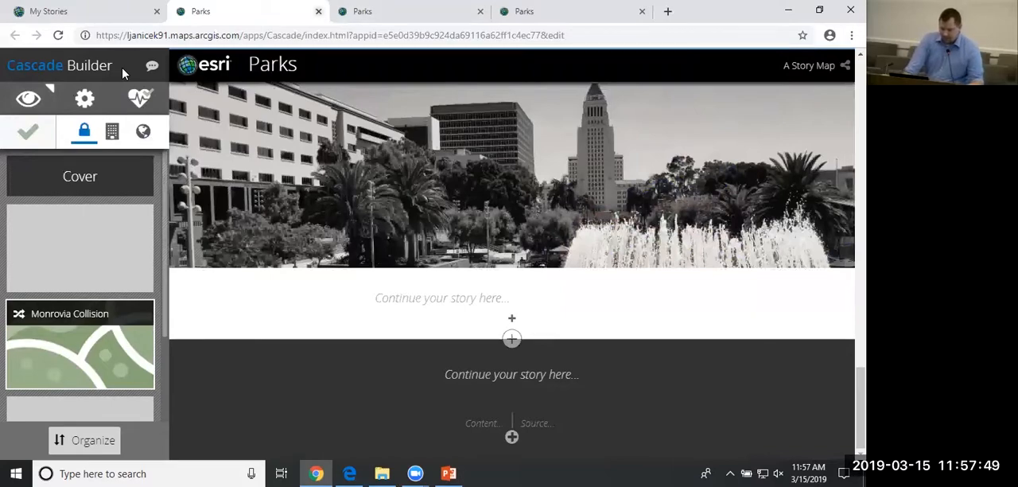
pyautogui.hotkey('ctrl', 'w')
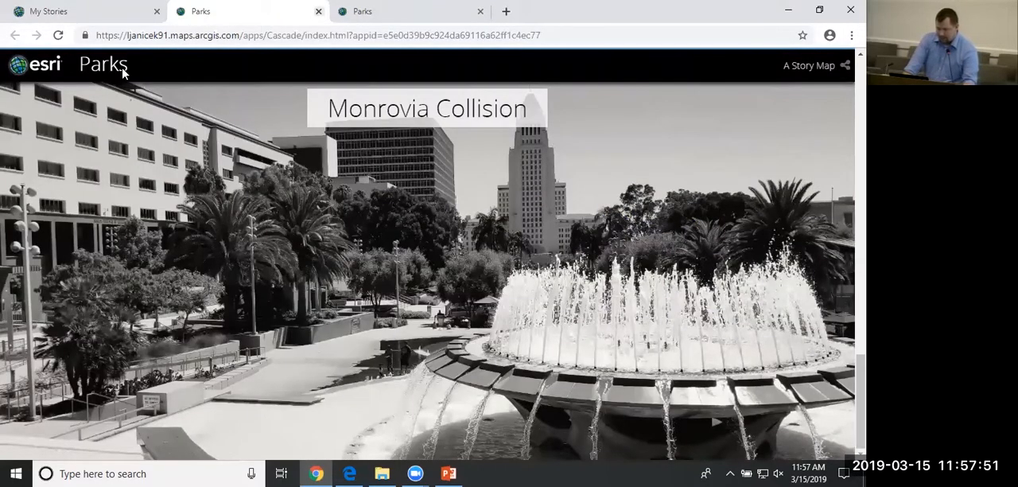
pyautogui.hotkey('ctrl', 'w')
pyautogui.hotkey('ctrl', 'w')
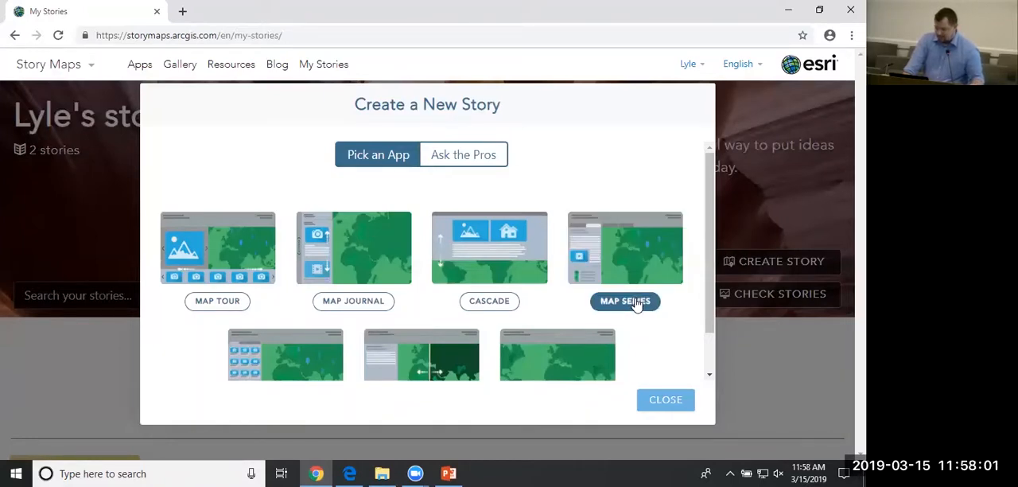
# Start a new Map Series story with the Tabbed layout and dismiss the web security message.
pyautogui.click(625, 300)
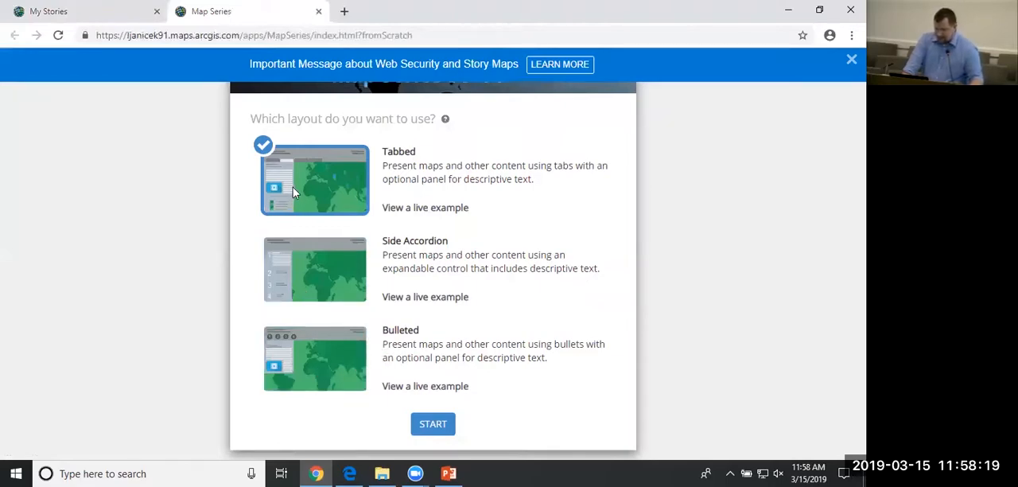
pyautogui.click(434, 425)
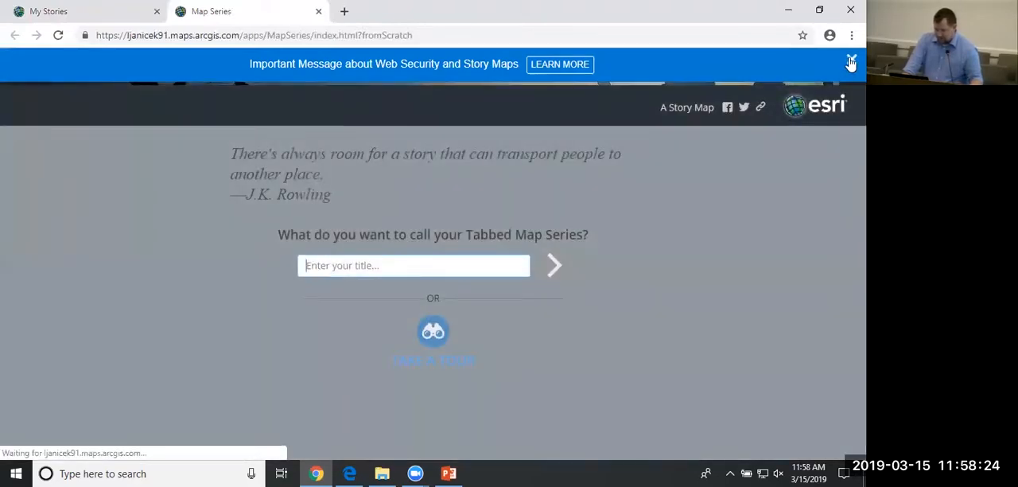
pyautogui.click(851, 62)
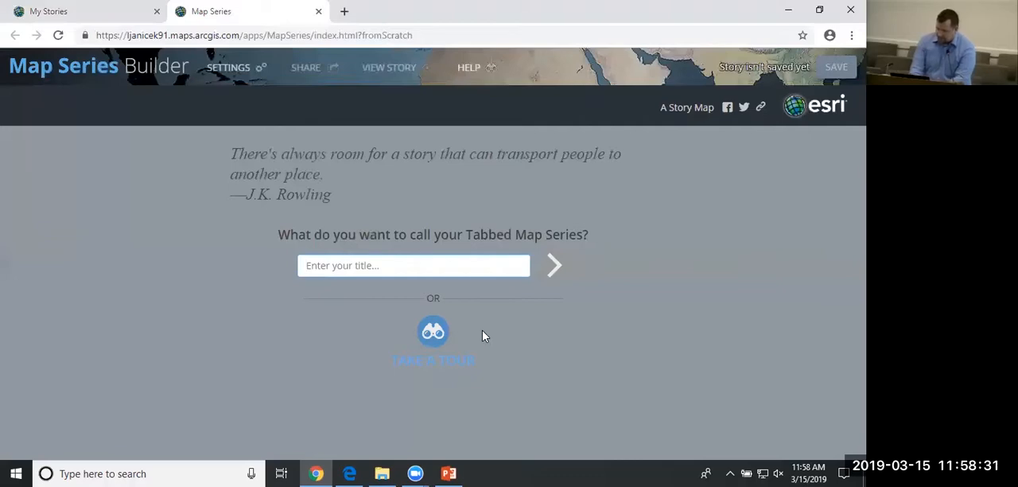
# Title the tabbed map series "Household Income LA County" and continue to adding its first tab.
pyautogui.write('Household ')
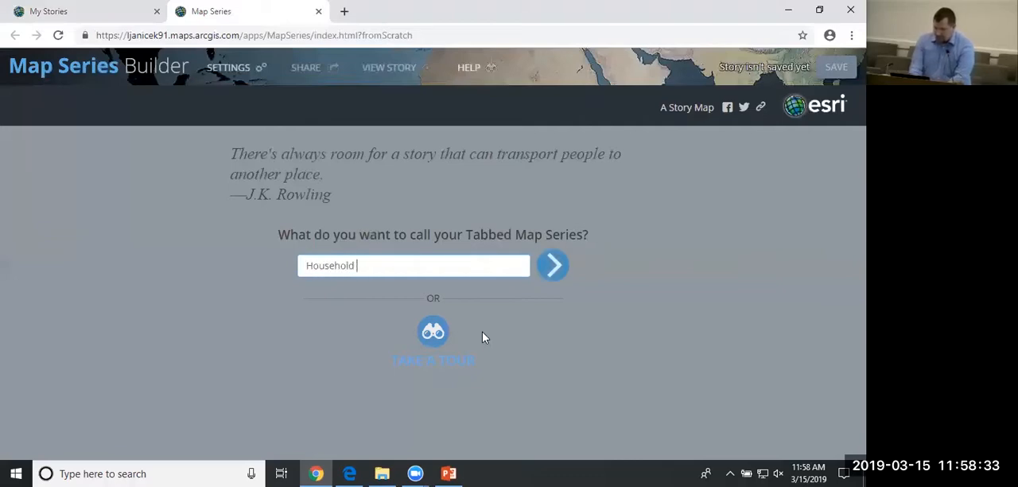
pyautogui.write('Income ')
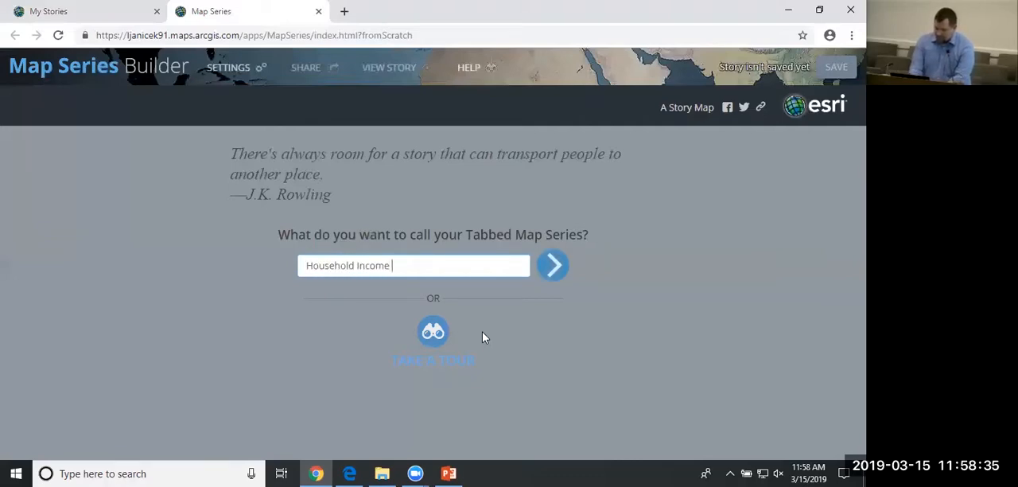
pyautogui.write('LA County')
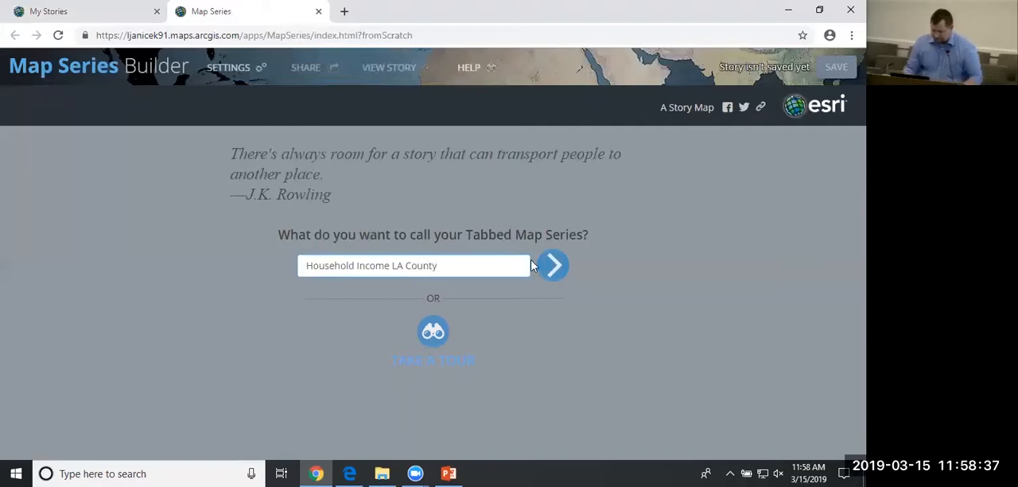
pyautogui.click(545, 269)
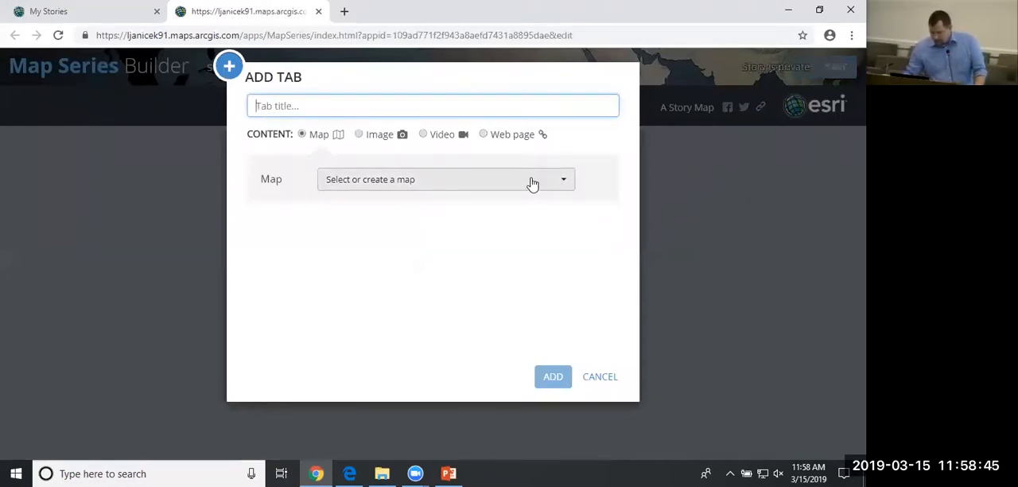
# Create a new map titled "Household Income" as the content of the first tab.
pyautogui.click(396, 191)
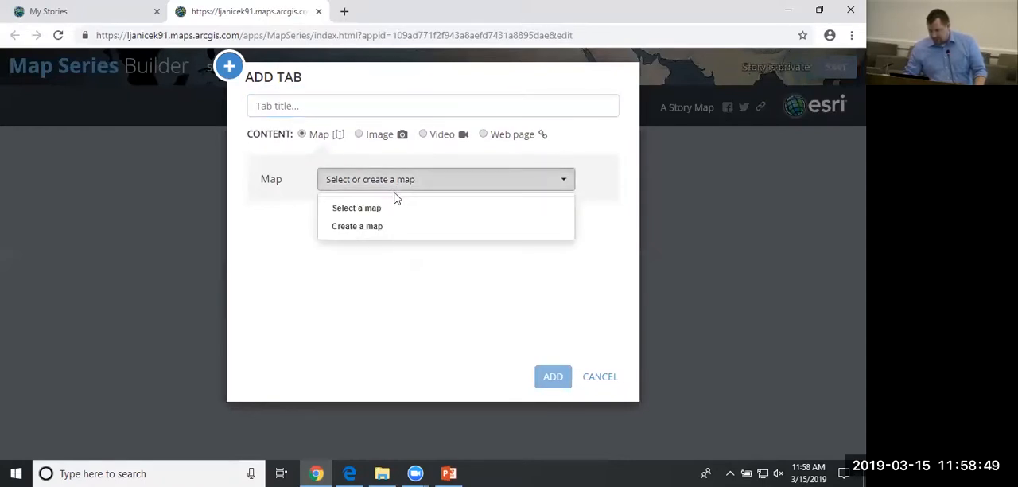
pyautogui.click(377, 231)
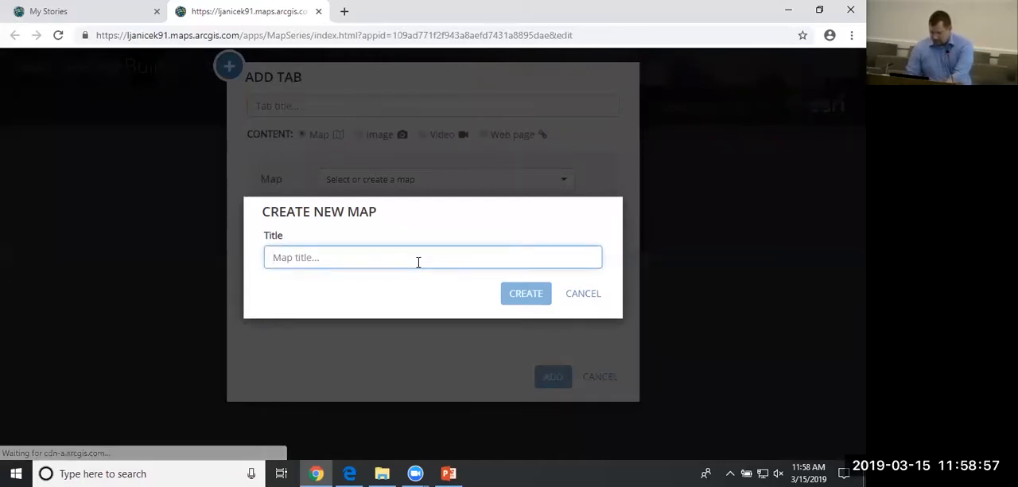
pyautogui.write('Househo')
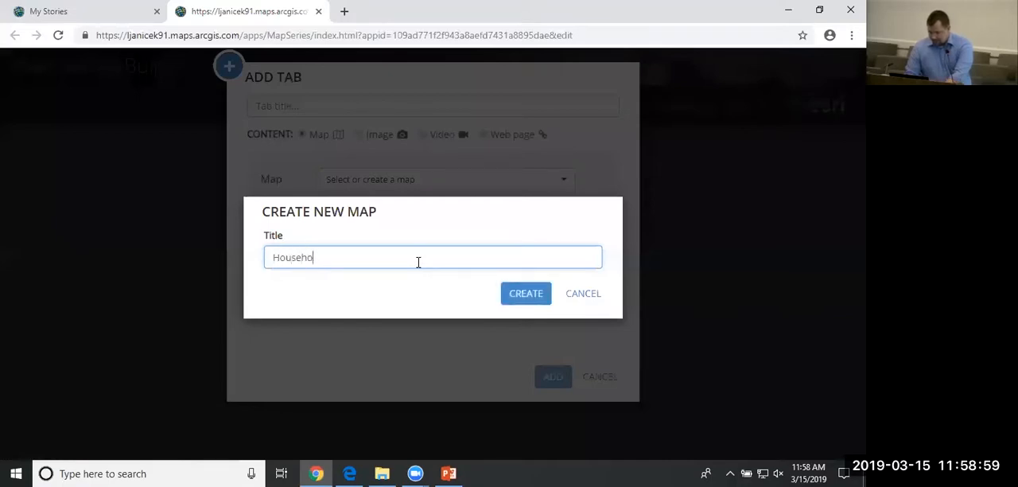
pyautogui.write('ld Income')
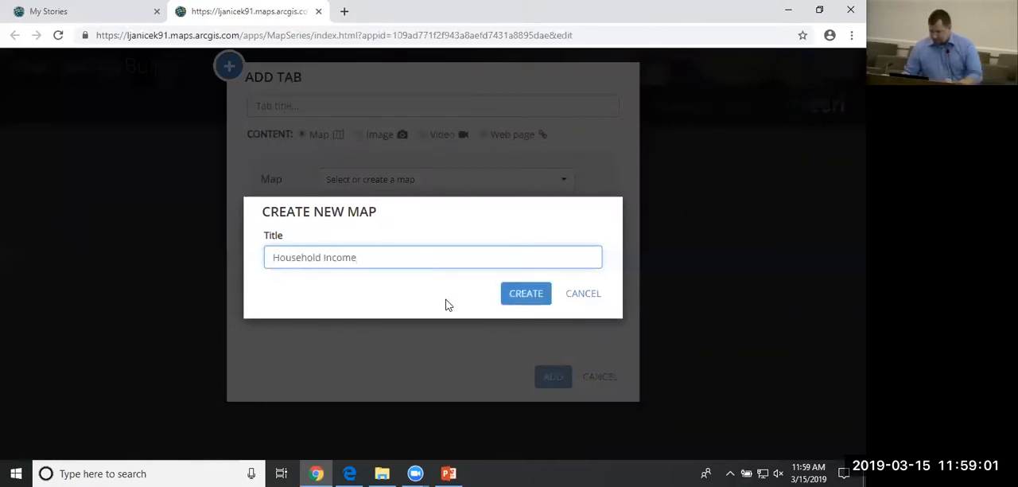
pyautogui.click(523, 296)
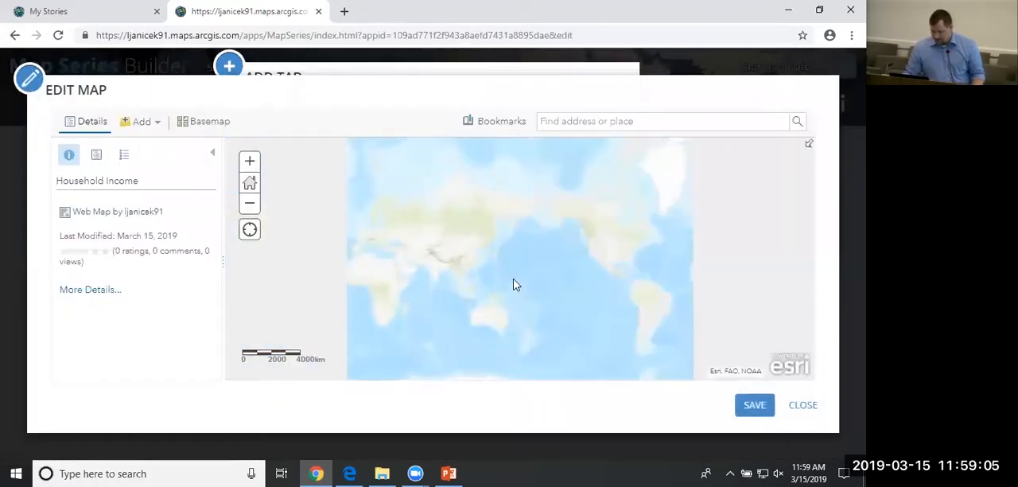
# Search ArcGIS Online layers for "SCAG Income" and add the Median Household Income (2016) layer to the map.
pyautogui.click(127, 123)
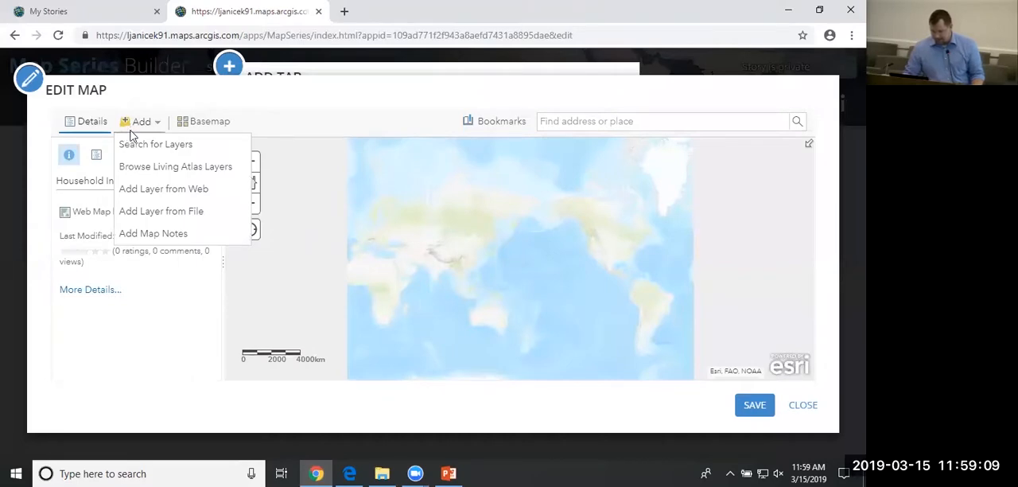
pyautogui.click(139, 149)
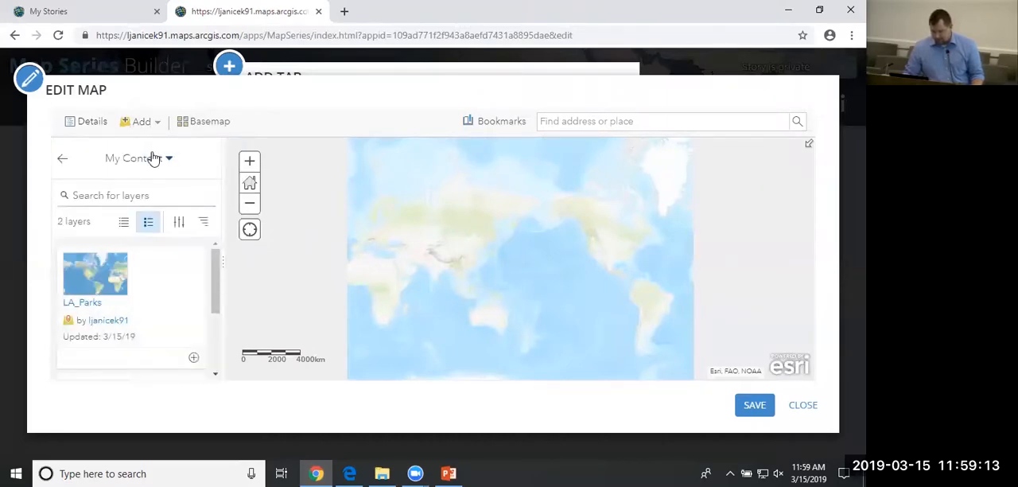
pyautogui.click(166, 157)
pyautogui.click(152, 327)
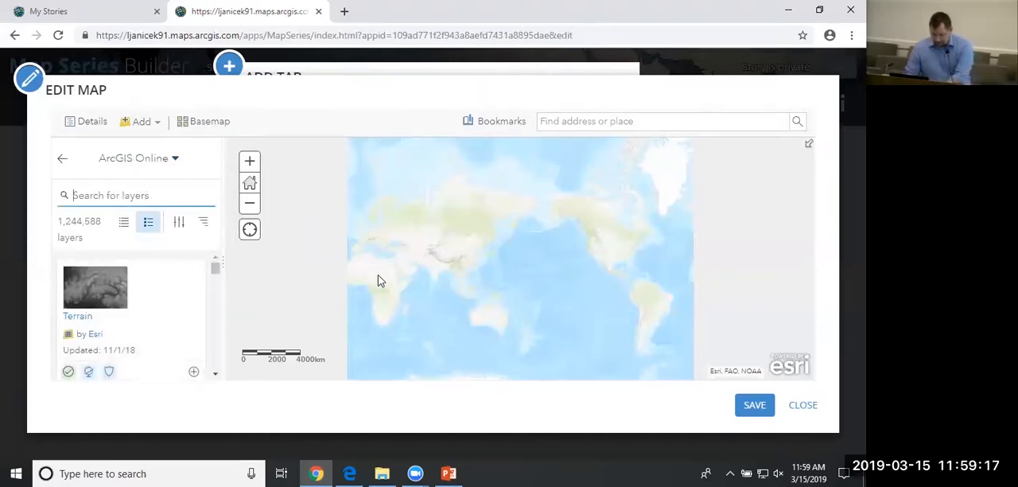
pyautogui.write('SCAG ')
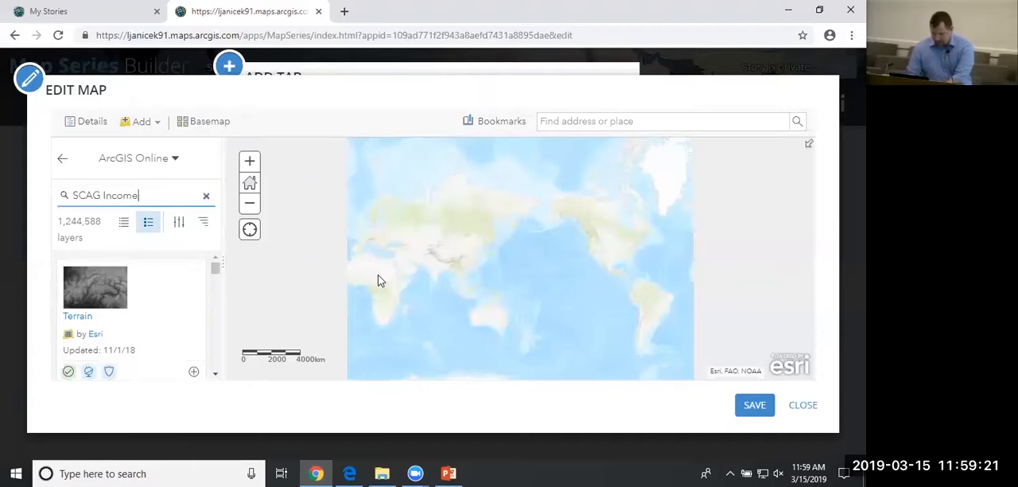
pyautogui.write('Income')
pyautogui.press('Return')
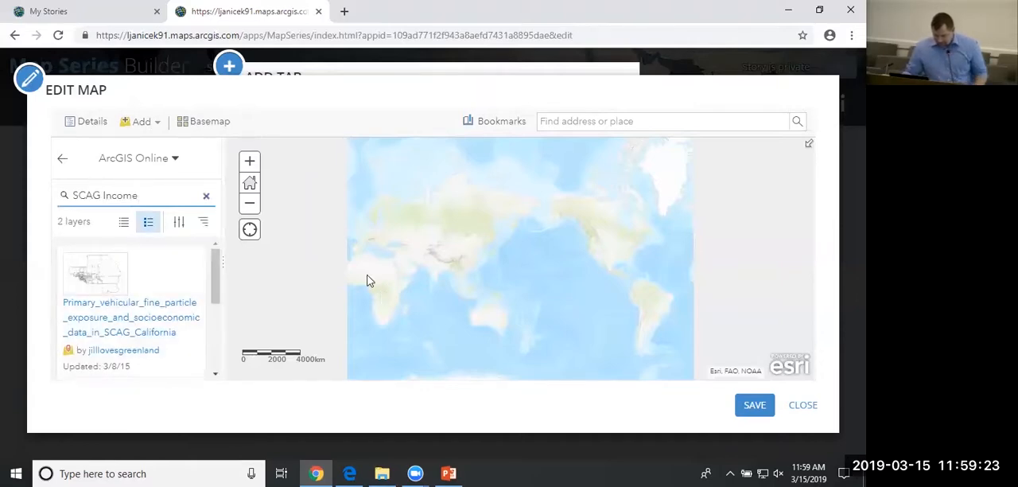
pyautogui.moveTo(220, 278); pyautogui.dragTo(218, 342)
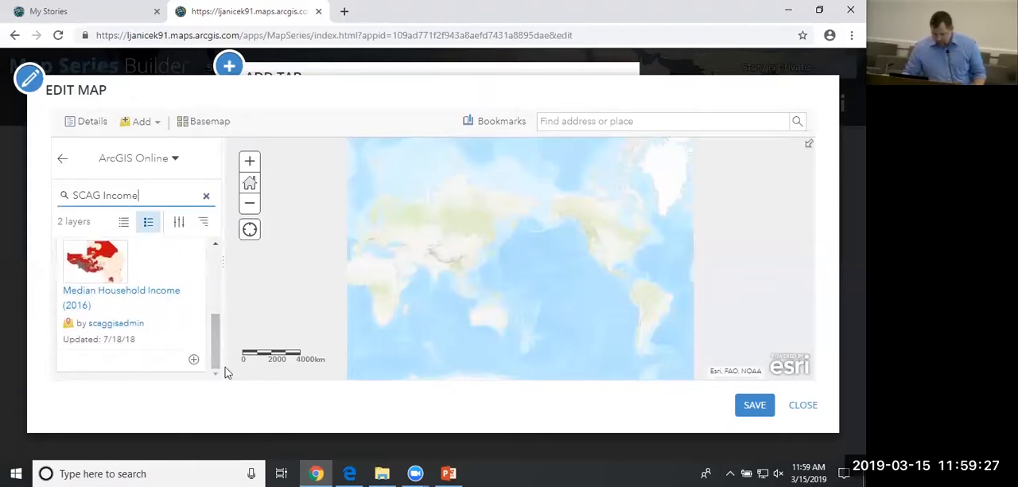
pyautogui.click(195, 359)
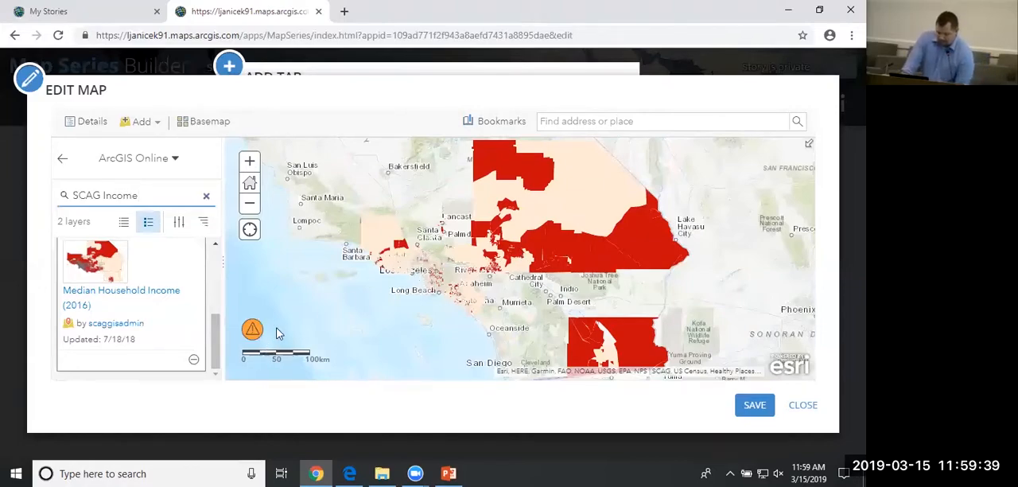
# Show the map's contents and set the Median Household Income layer's visible range to Town through Room.
pyautogui.moveTo(253, 333)
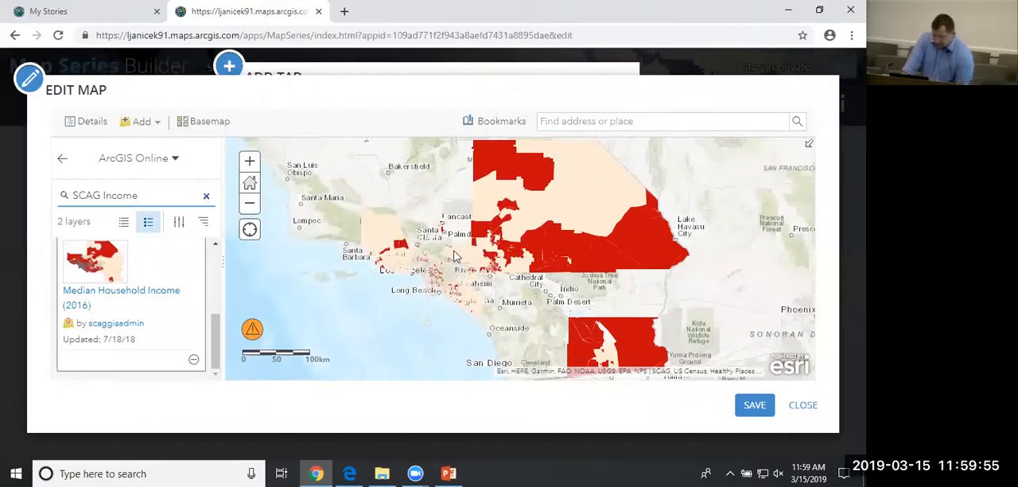
pyautogui.moveTo(447, 250); pyautogui.dragTo(469, 263)
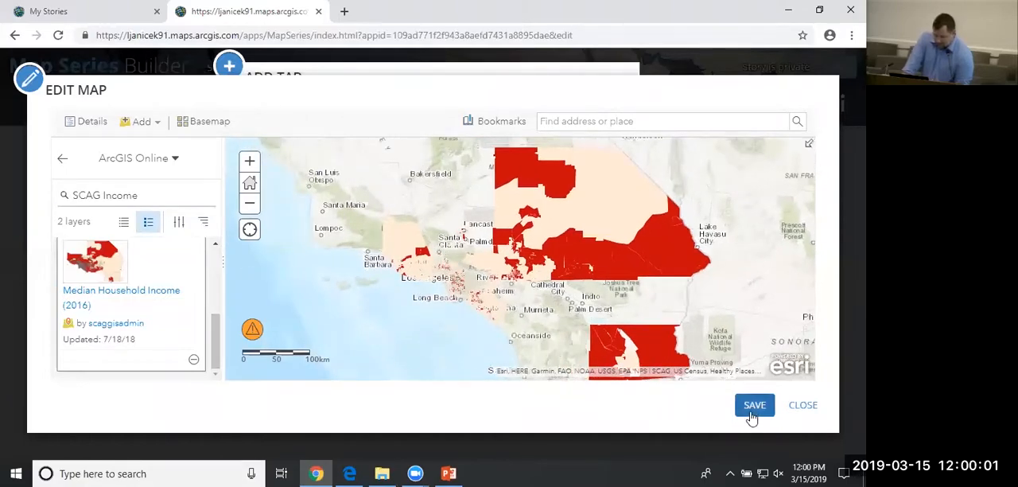
pyautogui.click(62, 159)
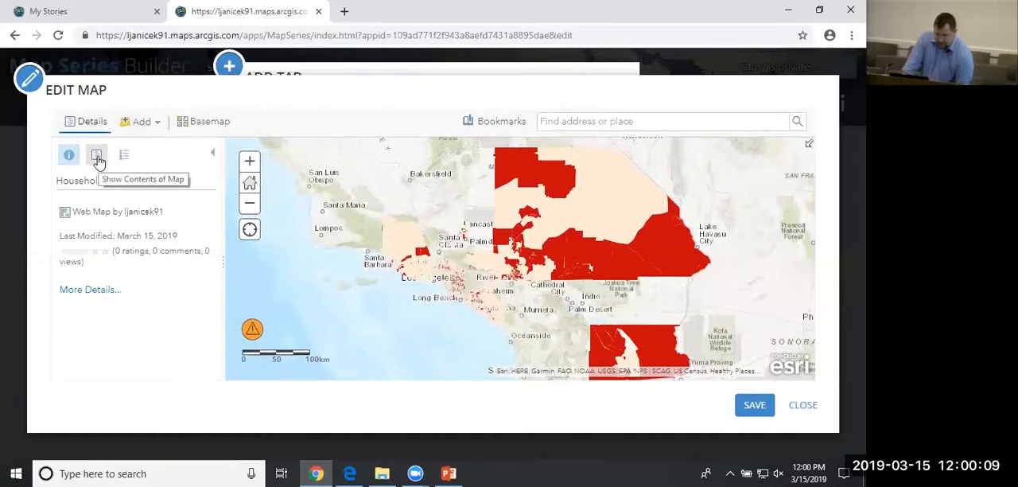
pyautogui.click(97, 157)
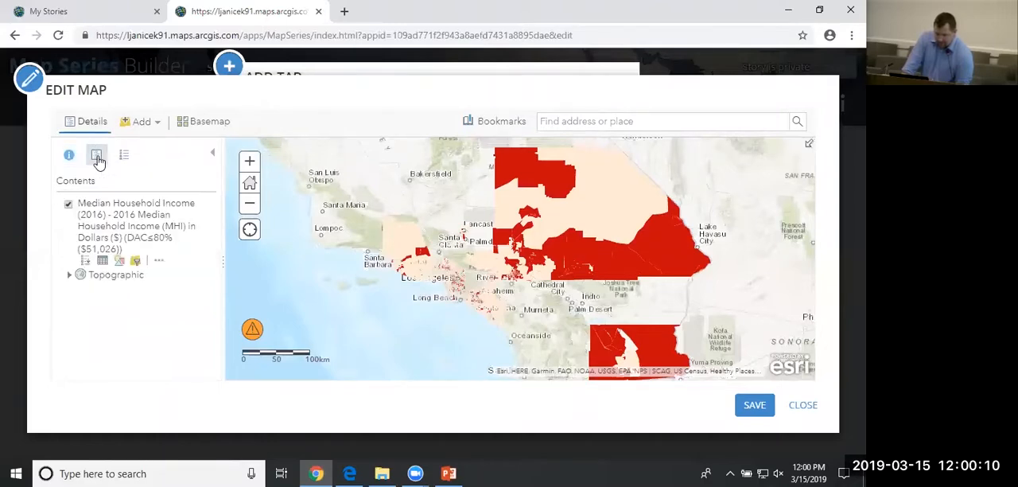
pyautogui.click(157, 263)
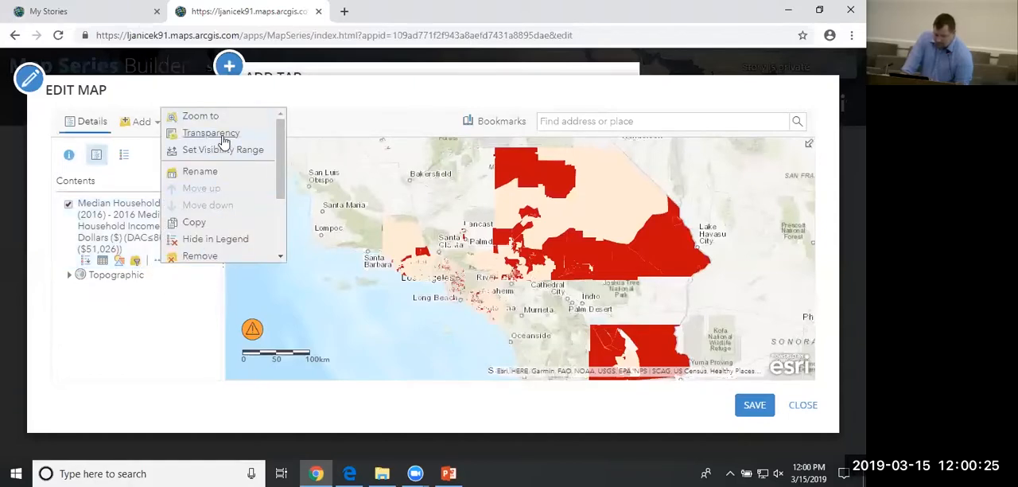
pyautogui.moveTo(222, 155)
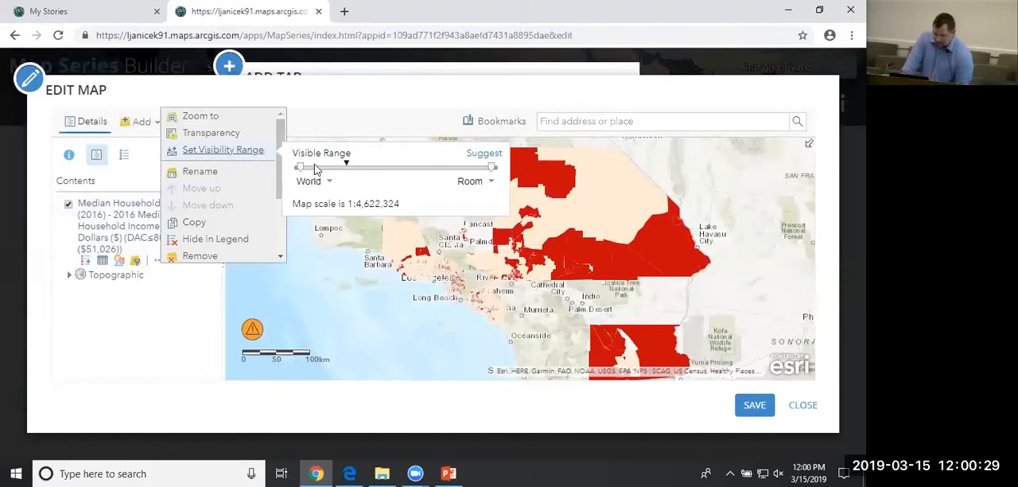
pyautogui.moveTo(302, 169)
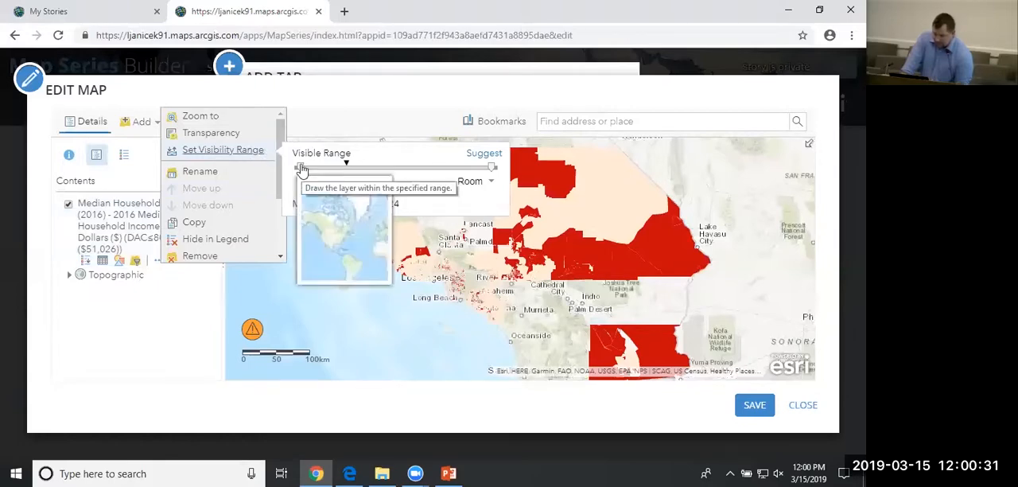
pyautogui.moveTo(302, 169); pyautogui.dragTo(414, 176)
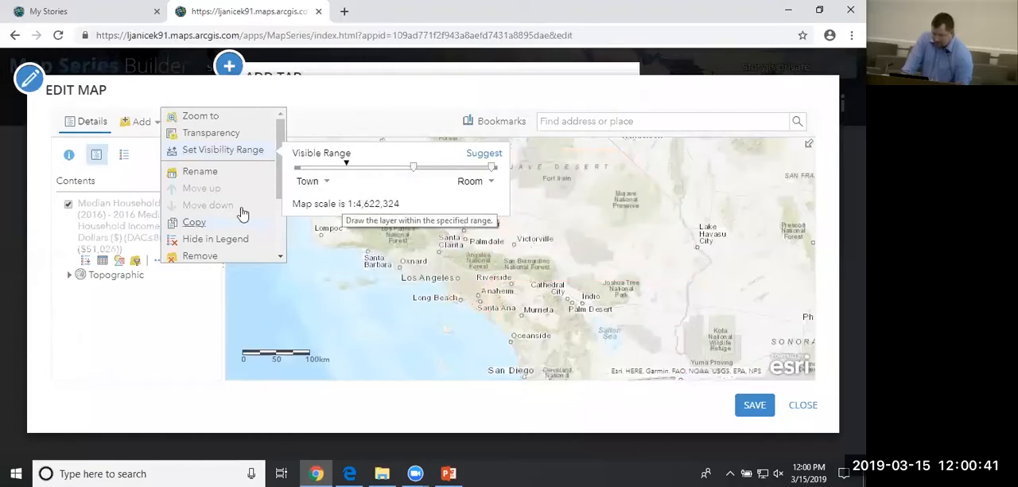
pyautogui.click(152, 341)
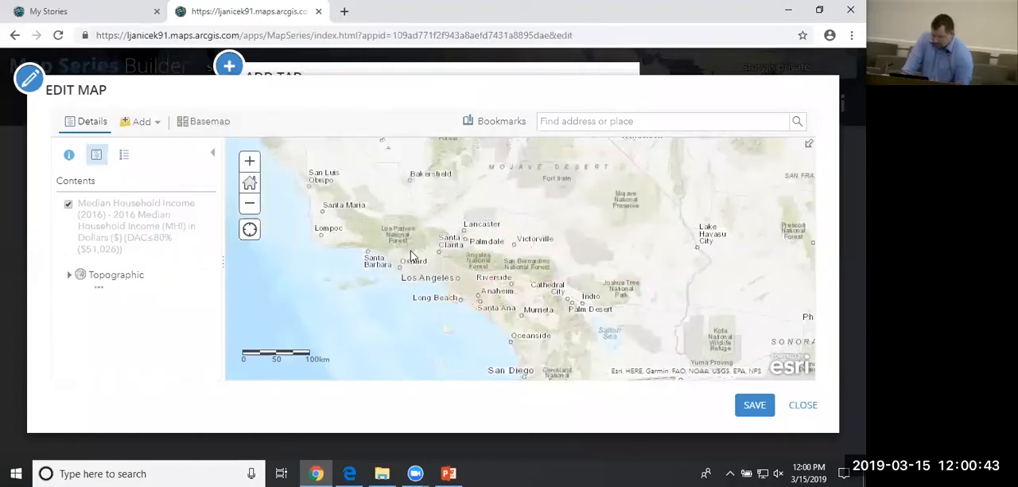
# Examine the map around Los Angeles and the San Fernando Valley to find the scale at which the income layer draws.
pyautogui.scroll(2, 430, 274)
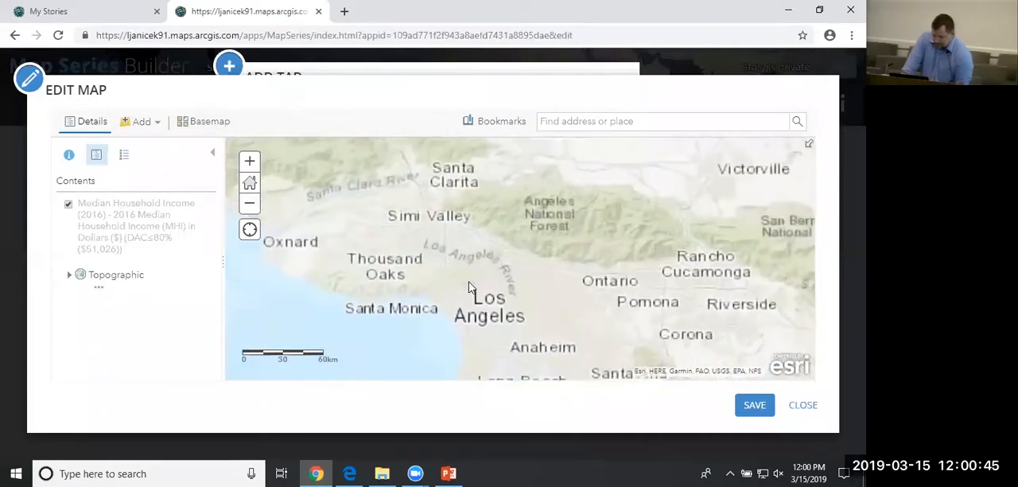
pyautogui.scroll(1, 425, 265)
pyautogui.scroll(1, 428, 261)
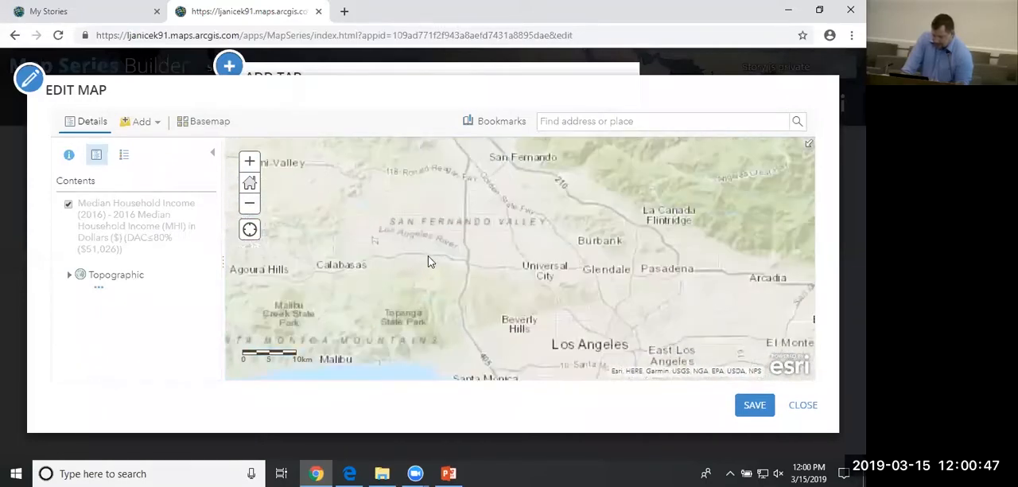
pyautogui.scroll(1, 428, 262)
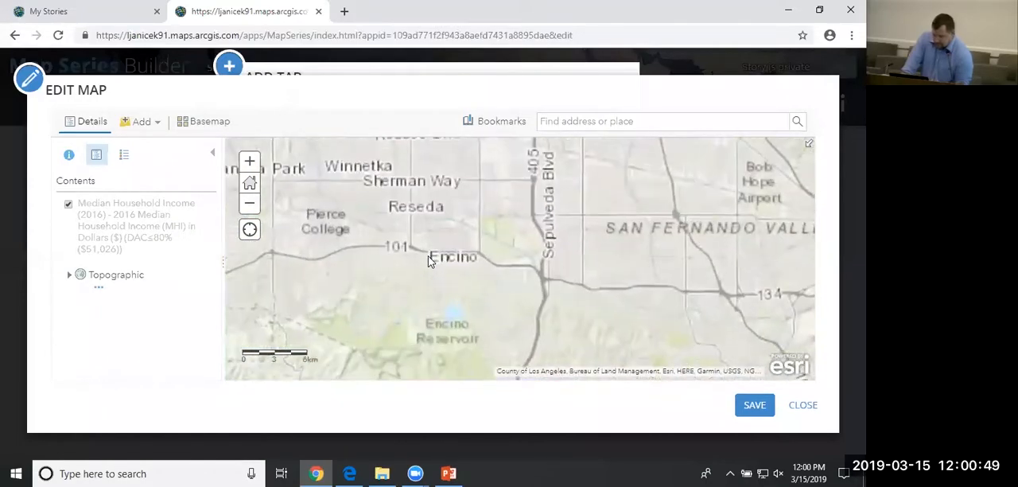
pyautogui.moveTo(428, 259); pyautogui.dragTo(417, 341)
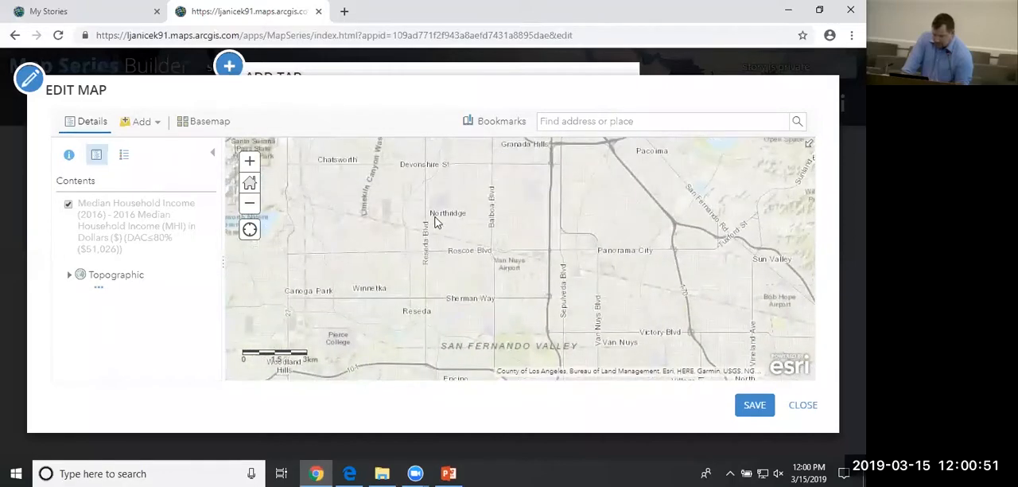
pyautogui.moveTo(436, 217); pyautogui.dragTo(455, 309)
pyautogui.moveTo(716, 331); pyautogui.dragTo(432, 264)
pyautogui.moveTo(534, 245); pyautogui.dragTo(477, 263)
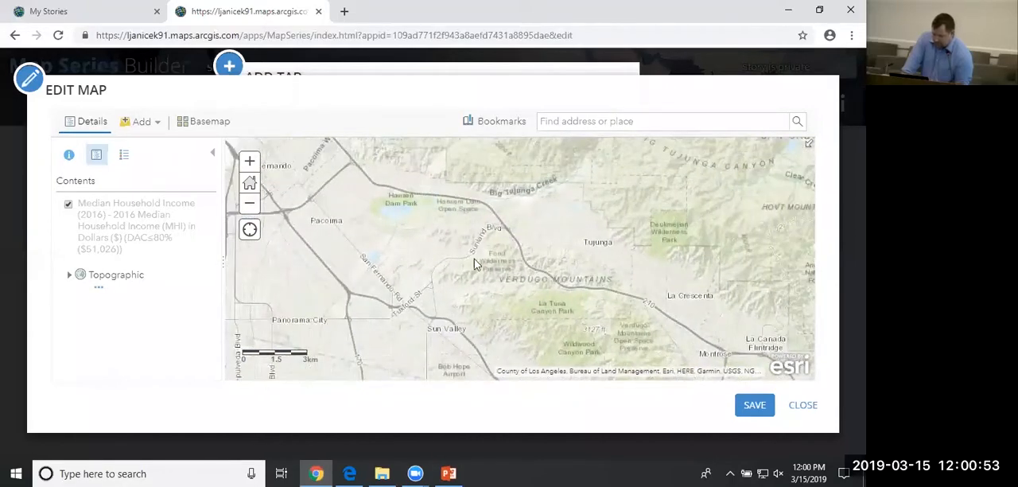
pyautogui.scroll(1, 575, 232)
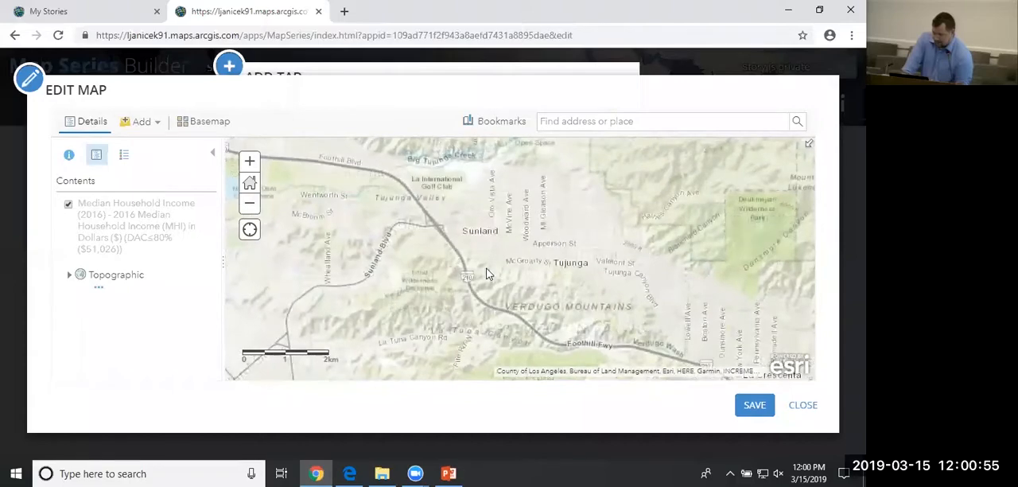
pyautogui.moveTo(464, 320); pyautogui.dragTo(601, 236)
pyautogui.moveTo(381, 275); pyautogui.dragTo(565, 270)
pyautogui.moveTo(439, 272); pyautogui.dragTo(591, 338)
pyautogui.moveTo(384, 236); pyautogui.dragTo(531, 252)
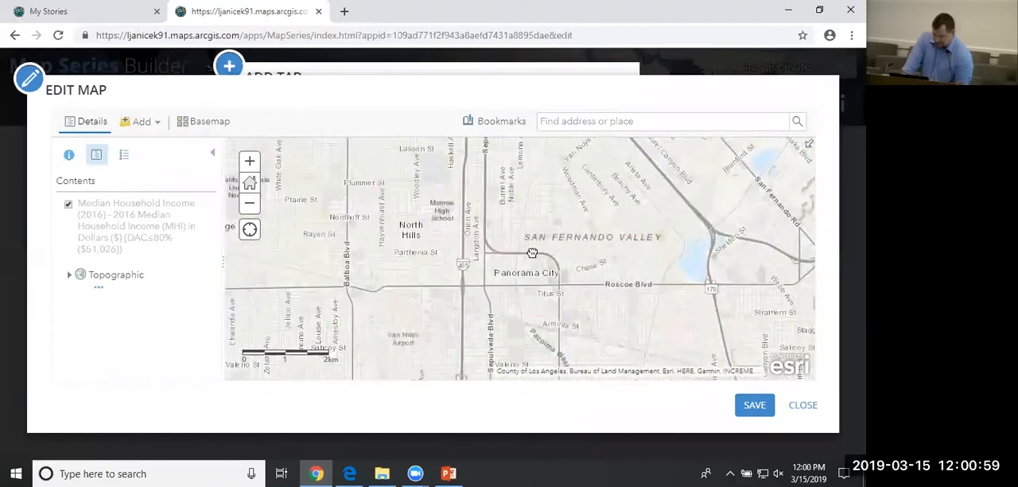
pyautogui.scroll(2, 412, 241)
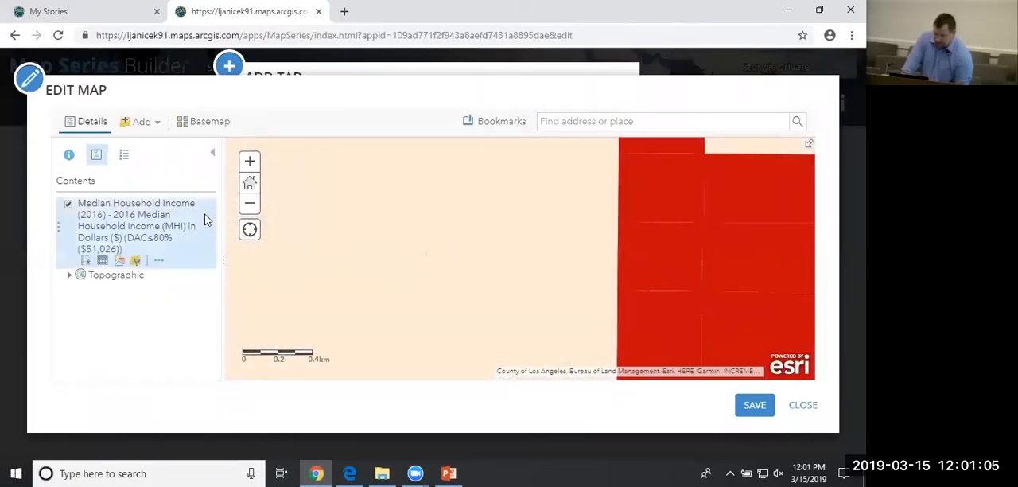
pyautogui.scroll(-1, 361, 230)
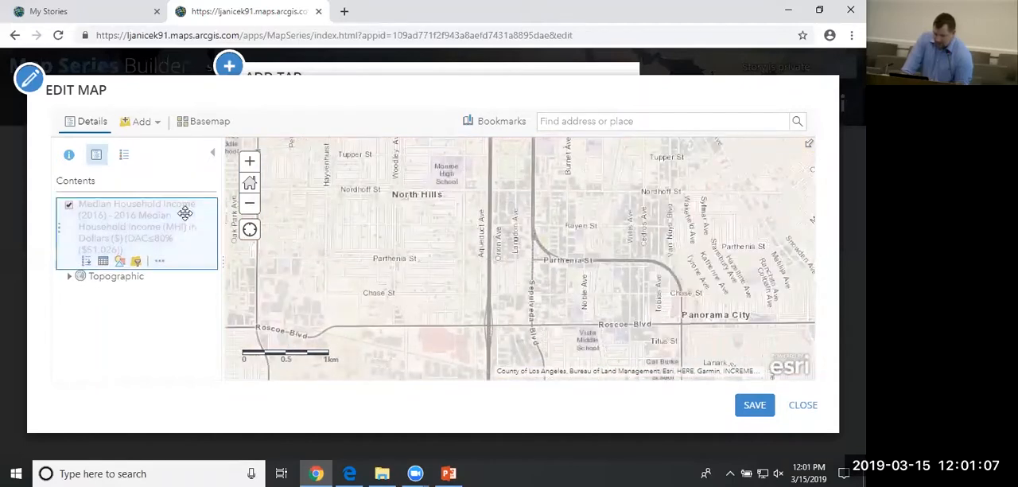
# Set the Median Household Income layer's visible range to Counties through Room.
pyautogui.click(158, 260)
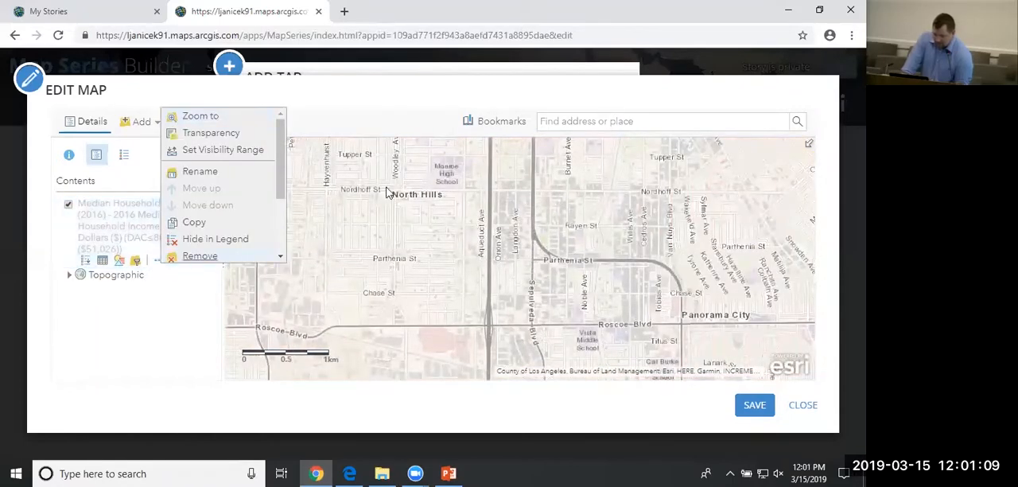
pyautogui.moveTo(413, 166); pyautogui.dragTo(362, 186)
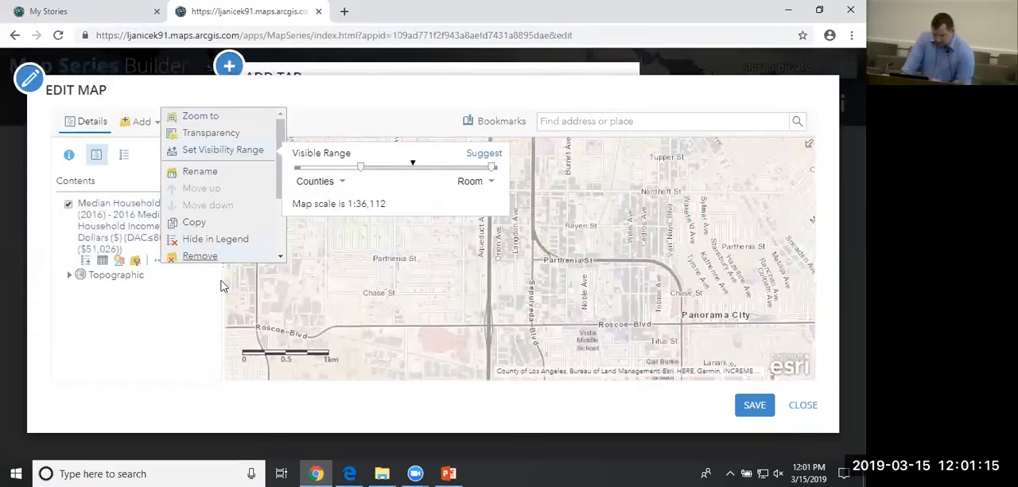
pyautogui.click(186, 327)
# Examine how the income layer draws at wider scales from the San Fernando Valley to East Los Angeles.
pyautogui.click(250, 202)
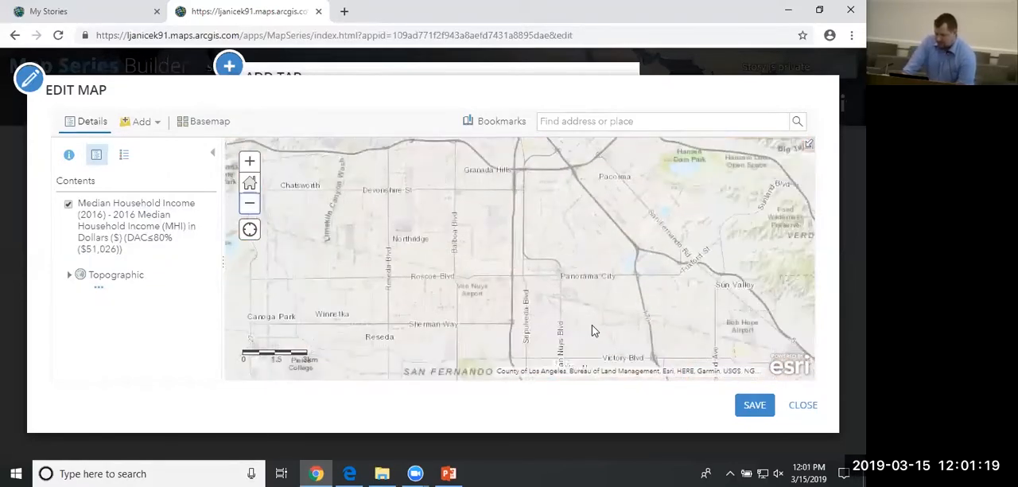
pyautogui.moveTo(593, 333); pyautogui.dragTo(523, 225)
pyautogui.click(250, 203)
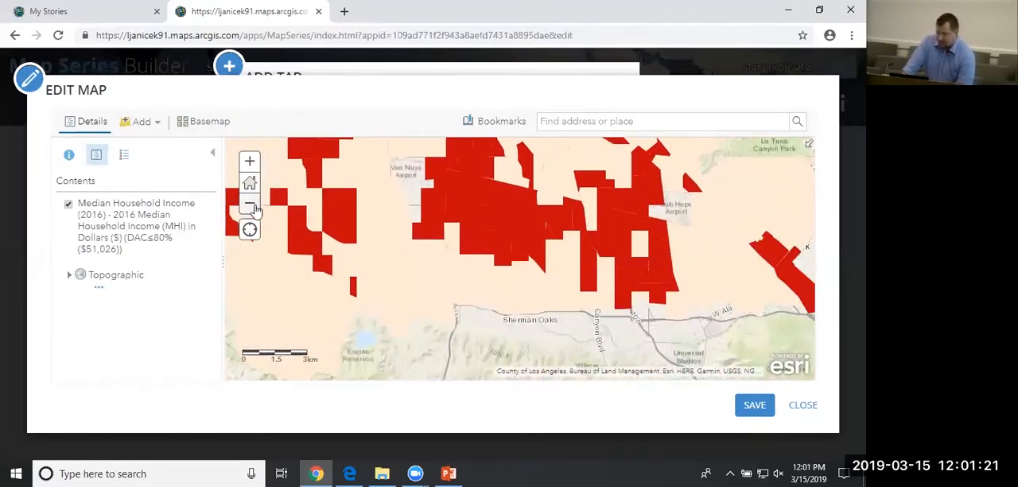
pyautogui.click(249, 203)
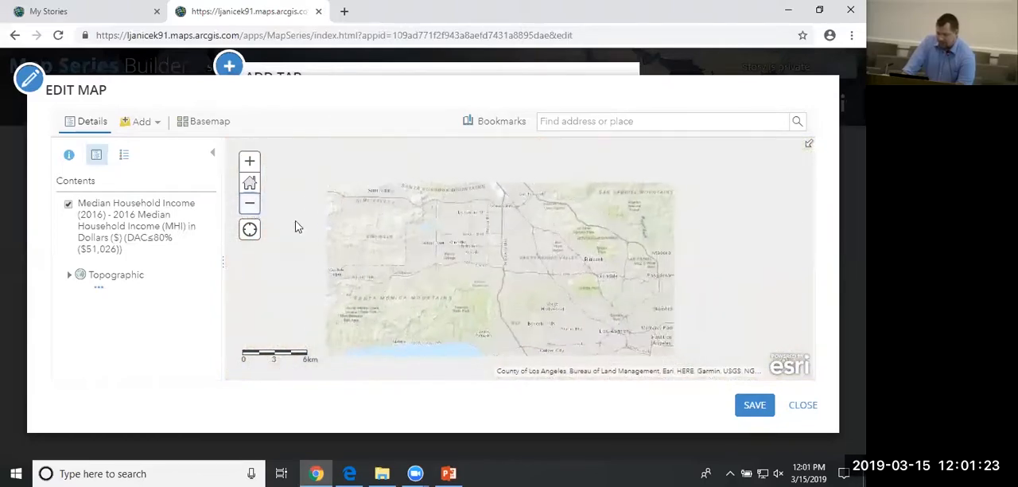
pyautogui.moveTo(555, 303); pyautogui.dragTo(455, 267)
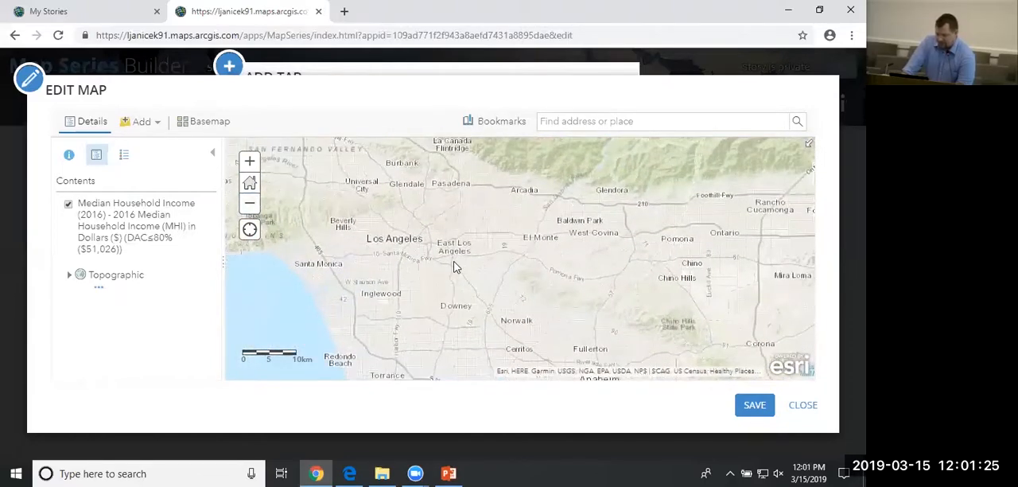
pyautogui.scroll(-1, 479, 246)
pyautogui.scroll(1, 464, 246)
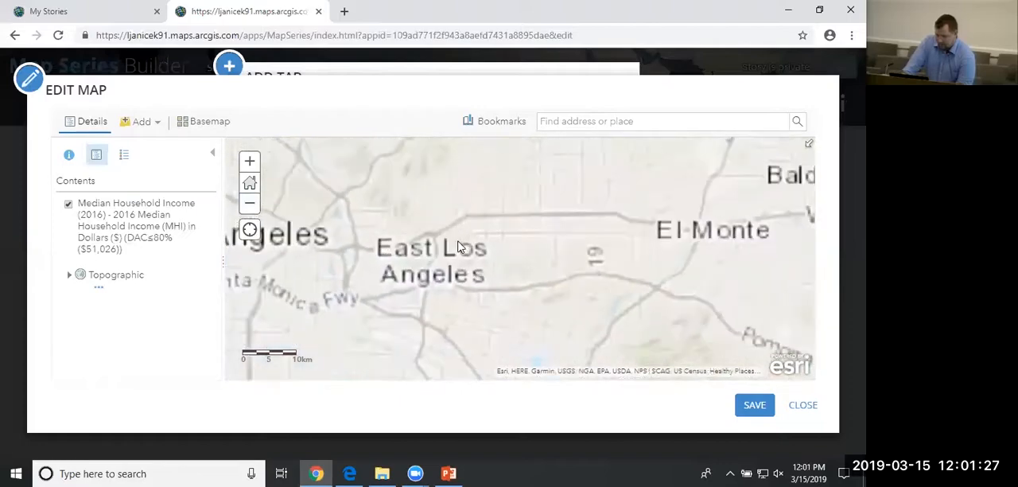
# Define a filter for the Median Household Income layer with the expression Cnty_Name is Los Angeles.
pyautogui.moveTo(171, 229)
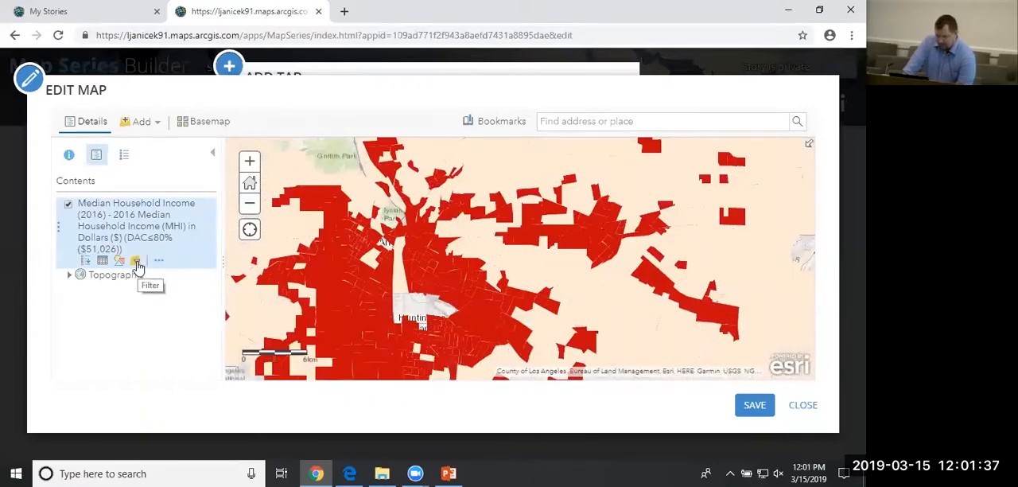
pyautogui.click(136, 261)
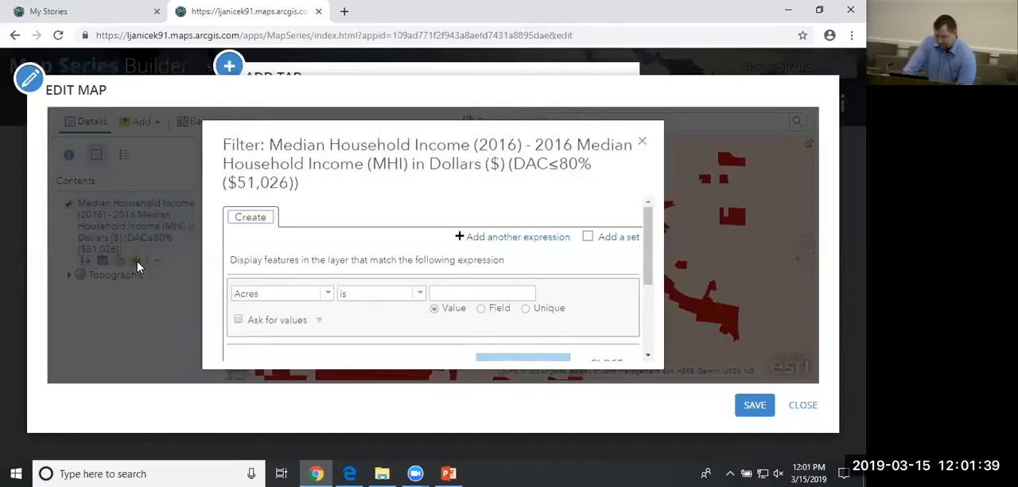
pyautogui.scroll(-3, 393, 211)
pyautogui.scroll(1, 374, 208)
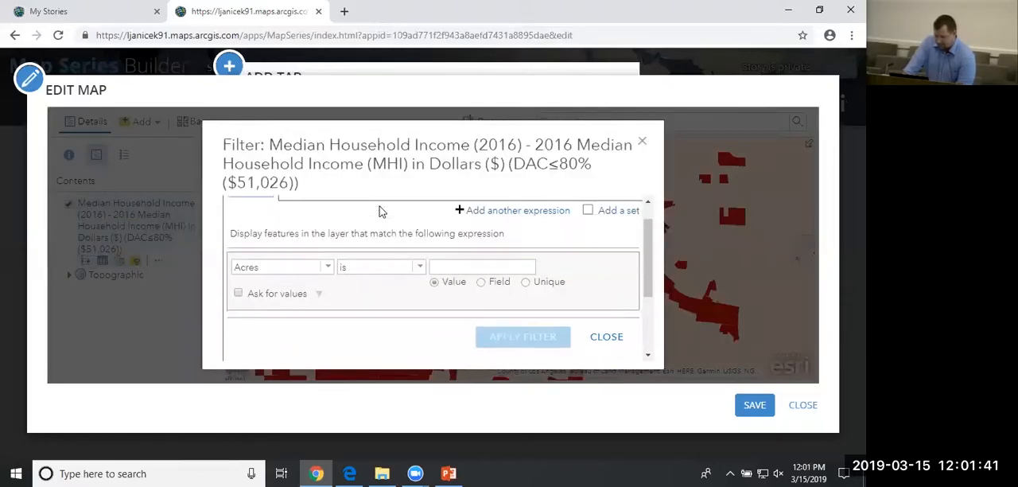
pyautogui.scroll(1, 381, 212)
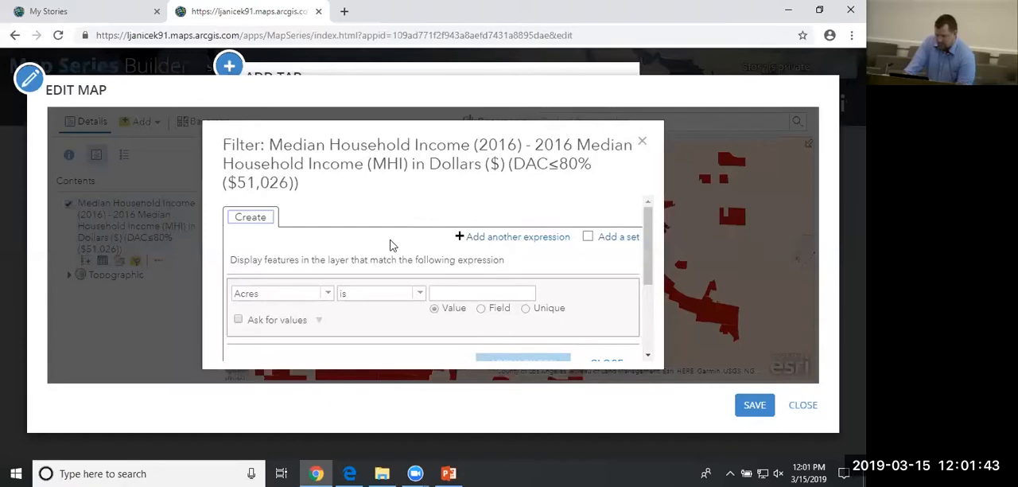
pyautogui.click(327, 295)
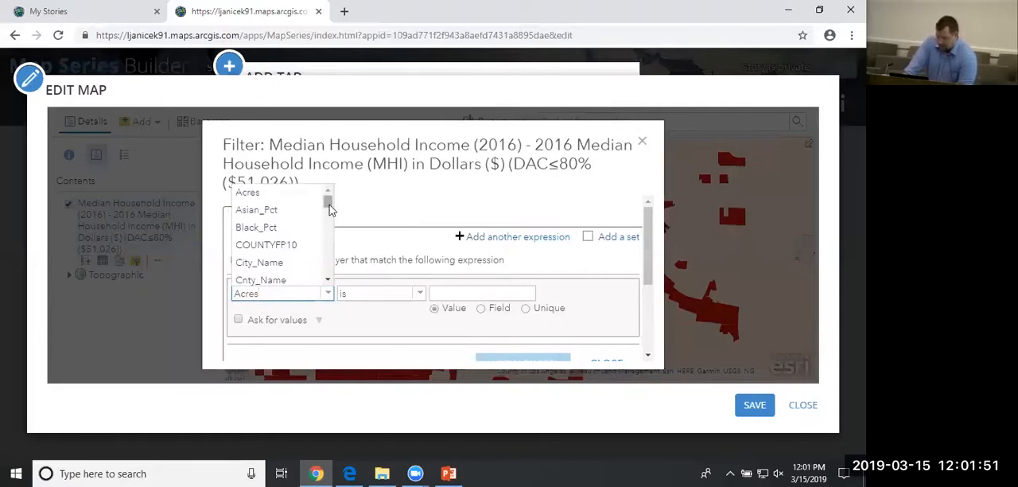
pyautogui.scroll(-2, 330, 208)
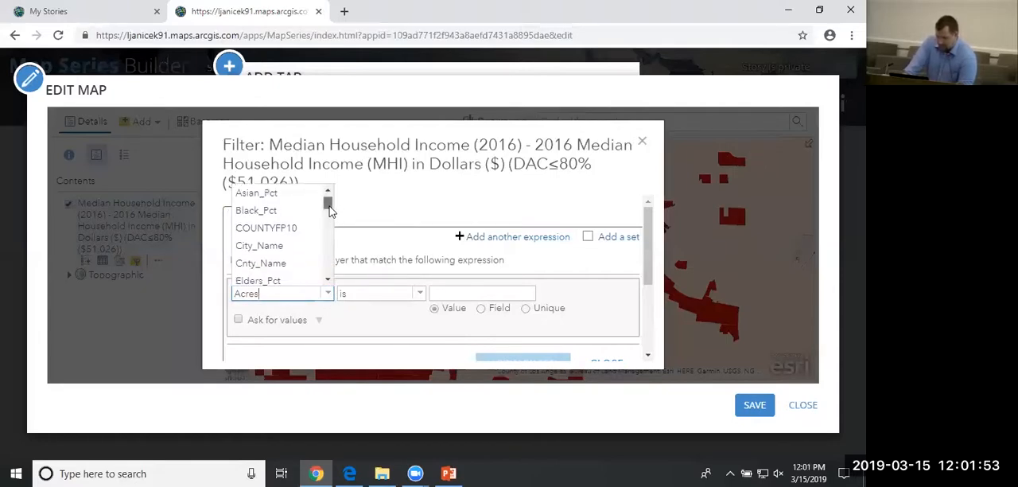
pyautogui.click(275, 254)
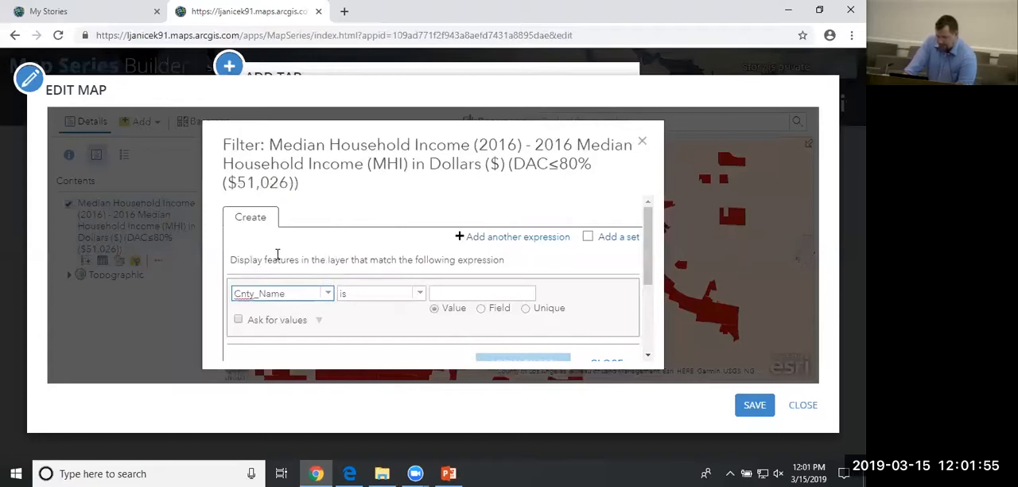
pyautogui.click(467, 294)
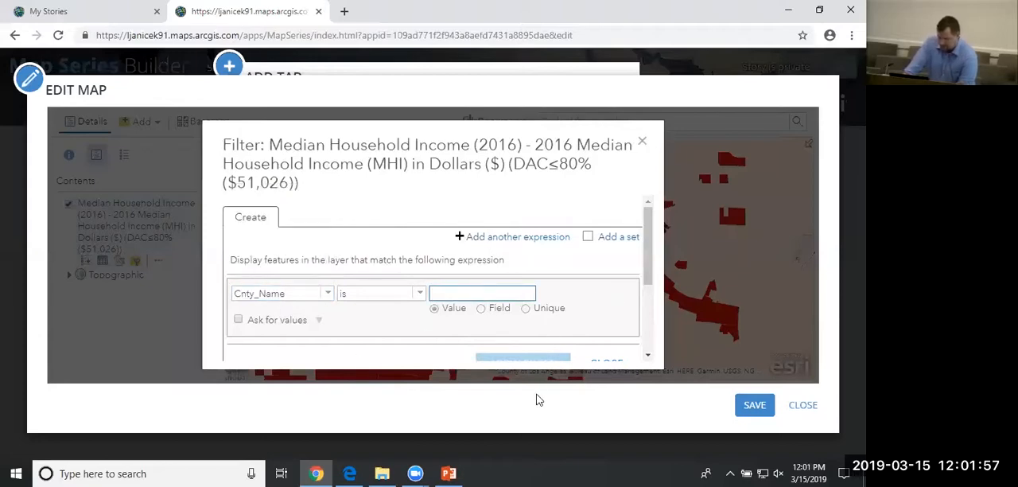
pyautogui.write('Los Ang')
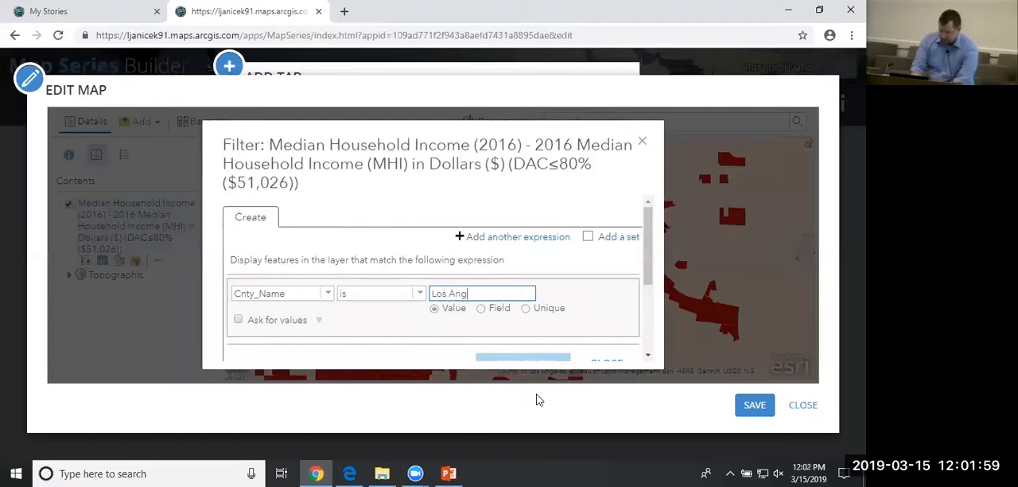
pyautogui.write('eles')
pyautogui.scroll(-1, 587, 310)
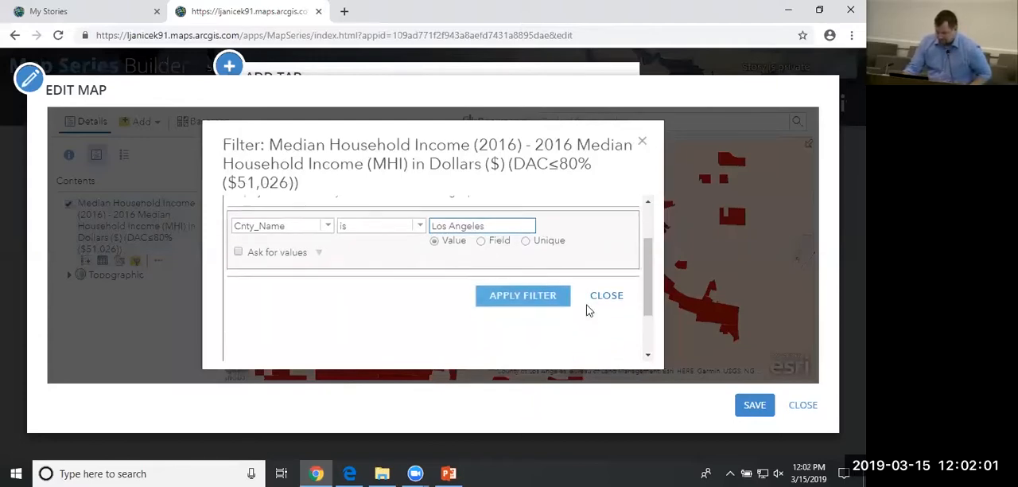
pyautogui.click(240, 253)
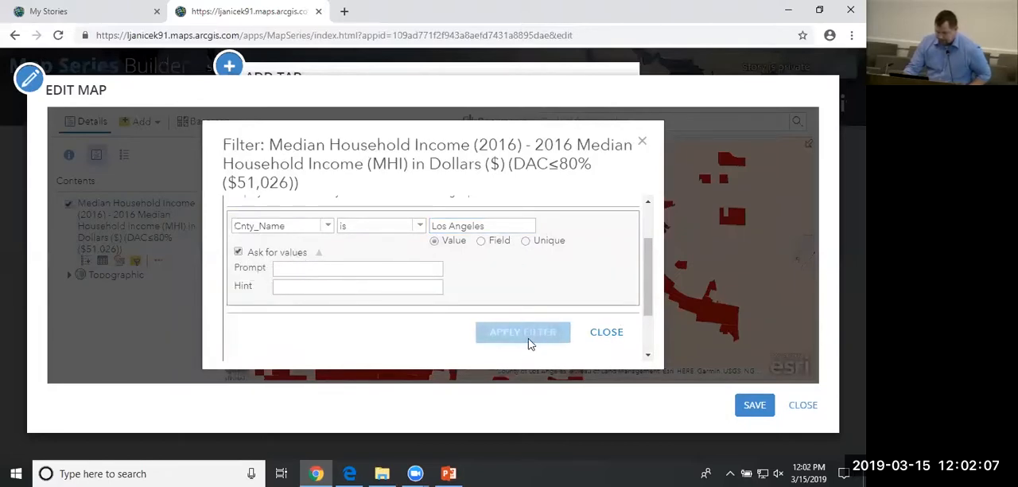
pyautogui.scroll(-1, 576, 331)
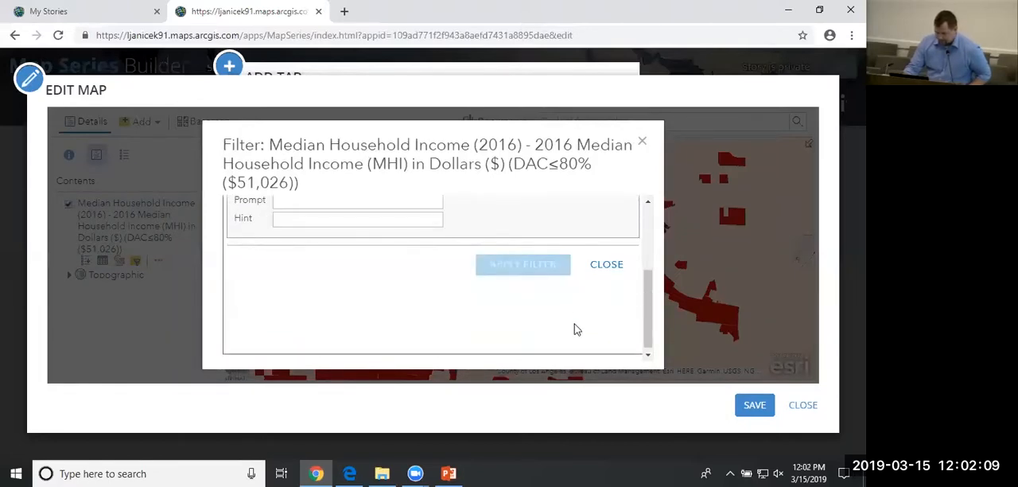
pyautogui.scroll(1, 579, 302)
pyautogui.click(239, 252)
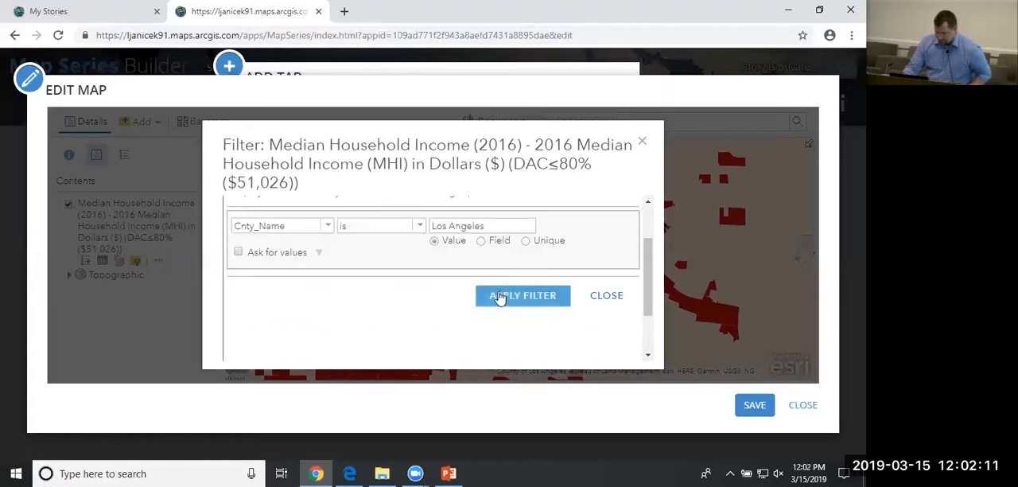
# Apply the county filter to the income layer and check its coverage along the Los Angeles County boundary.
pyautogui.click(499, 296)
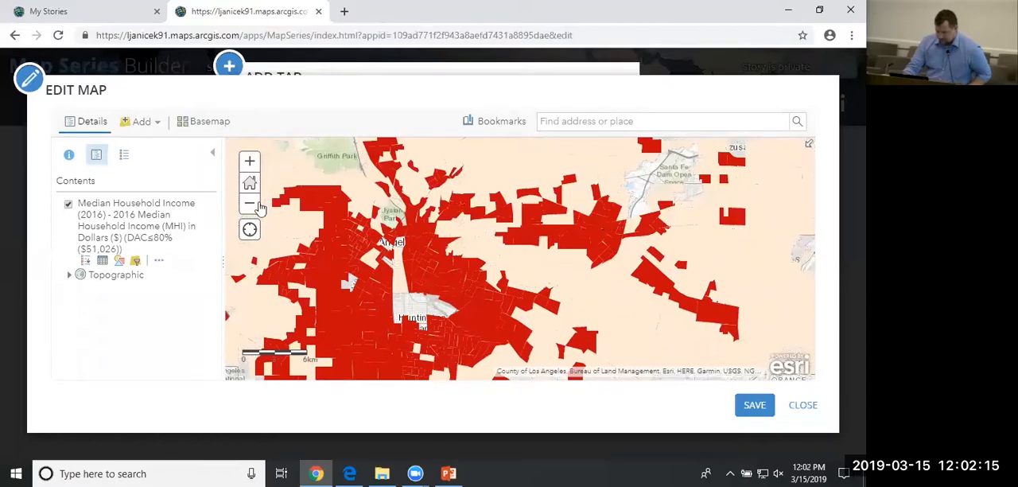
pyautogui.moveTo(501, 298); pyautogui.dragTo(325, 209)
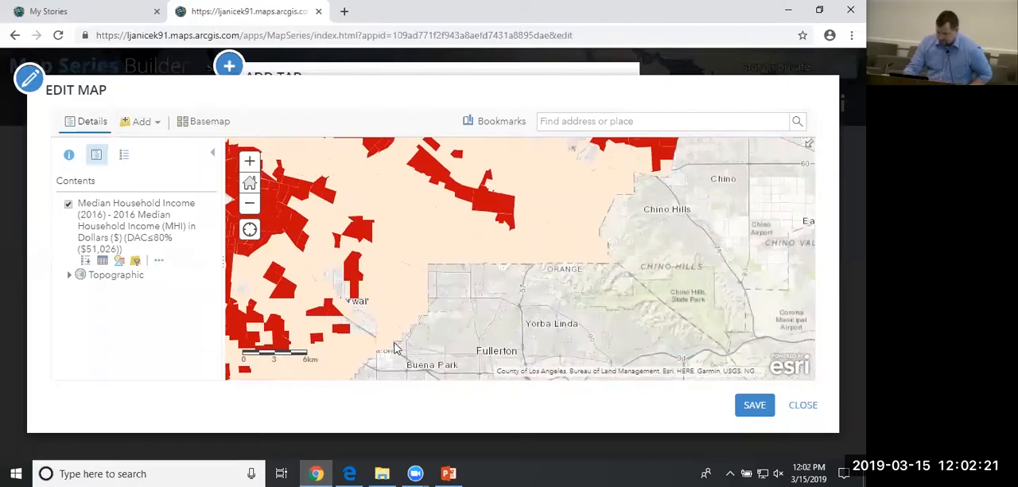
pyautogui.moveTo(547, 350); pyautogui.dragTo(476, 264)
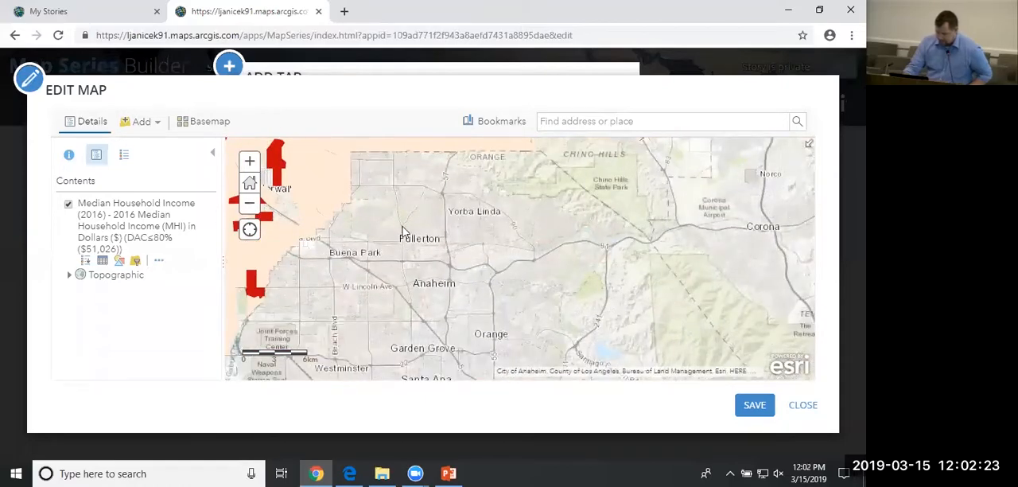
pyautogui.moveTo(403, 231); pyautogui.dragTo(535, 265)
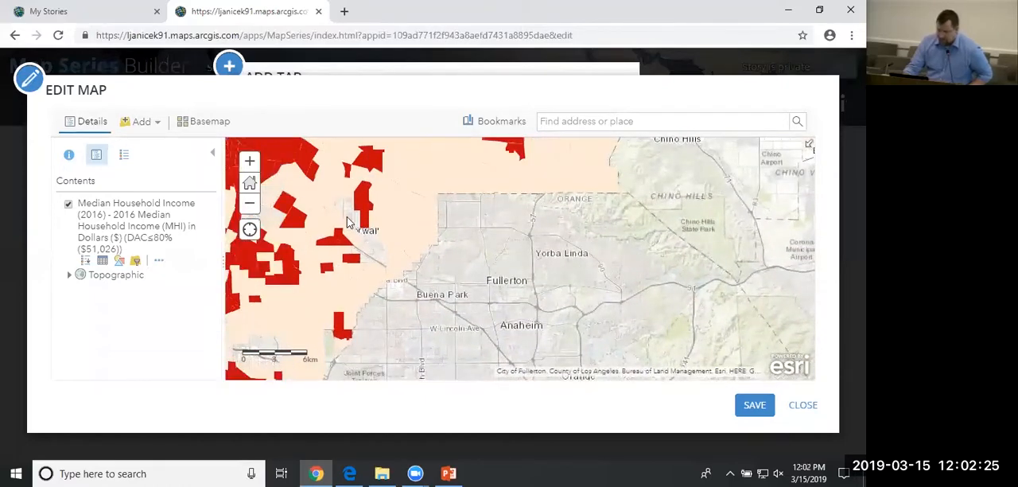
pyautogui.moveTo(463, 213); pyautogui.dragTo(545, 334)
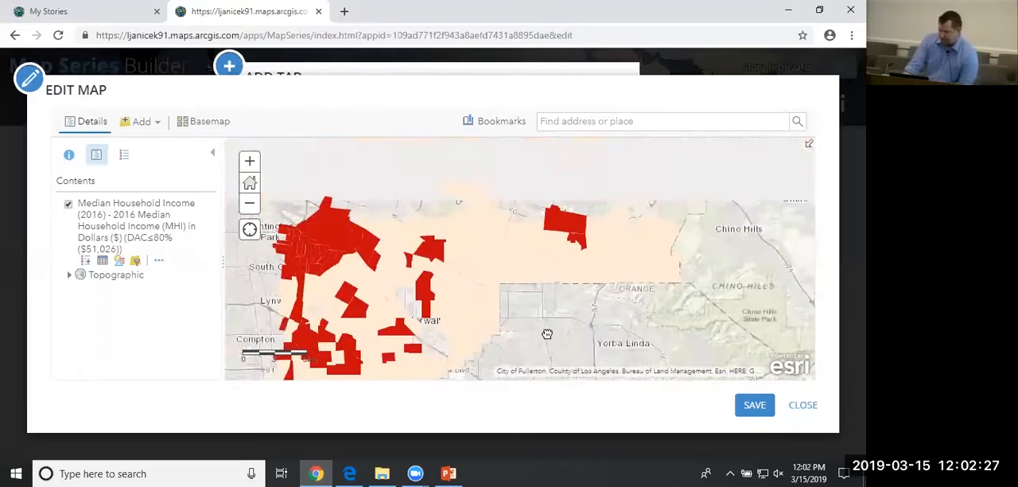
pyautogui.moveTo(521, 238); pyautogui.dragTo(581, 276)
pyautogui.moveTo(599, 183); pyautogui.dragTo(462, 252)
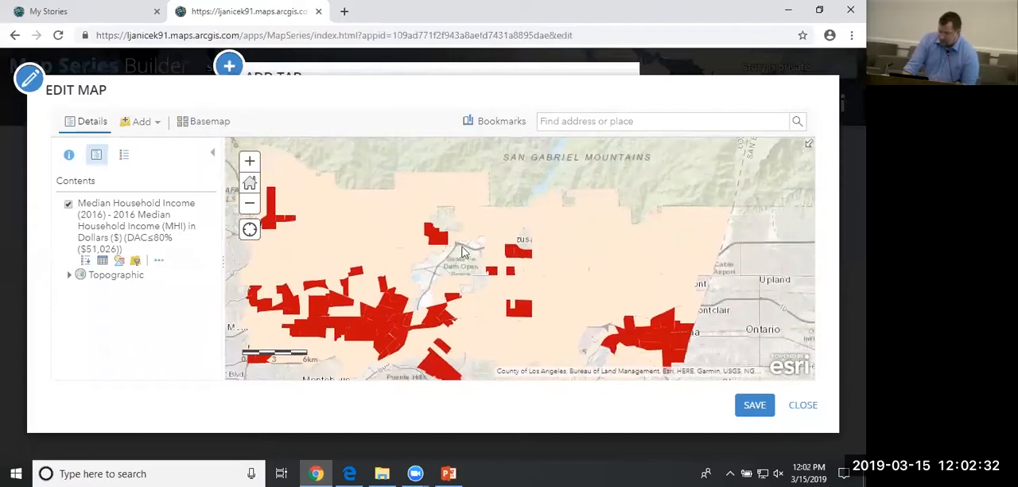
# Change the income layer's filter to City_Name is Monrovia, apply it and frame the map on the Monrovia area.
pyautogui.click(138, 265)
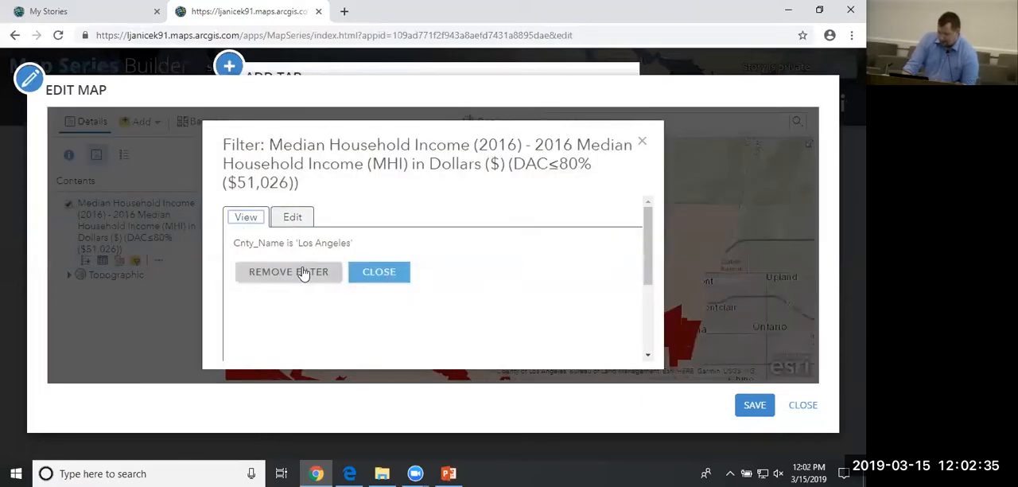
pyautogui.click(293, 221)
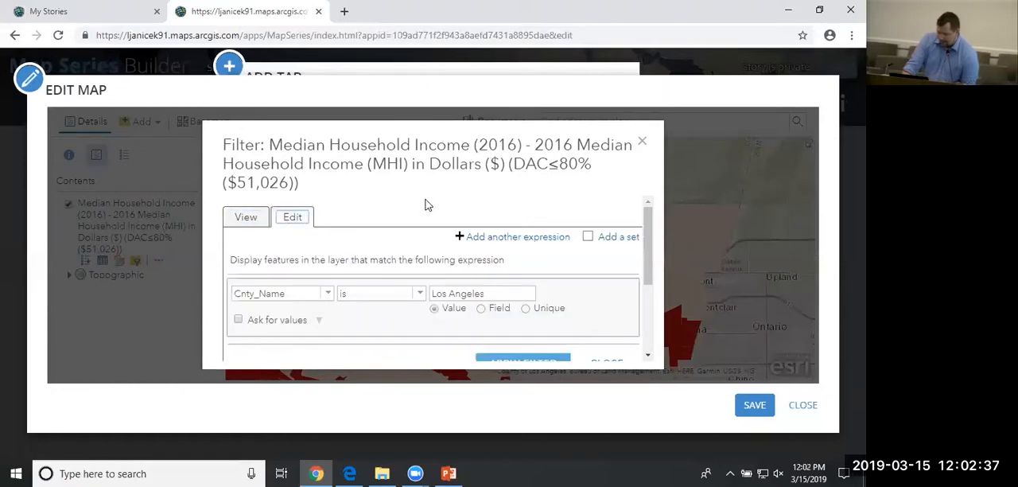
pyautogui.click(330, 301)
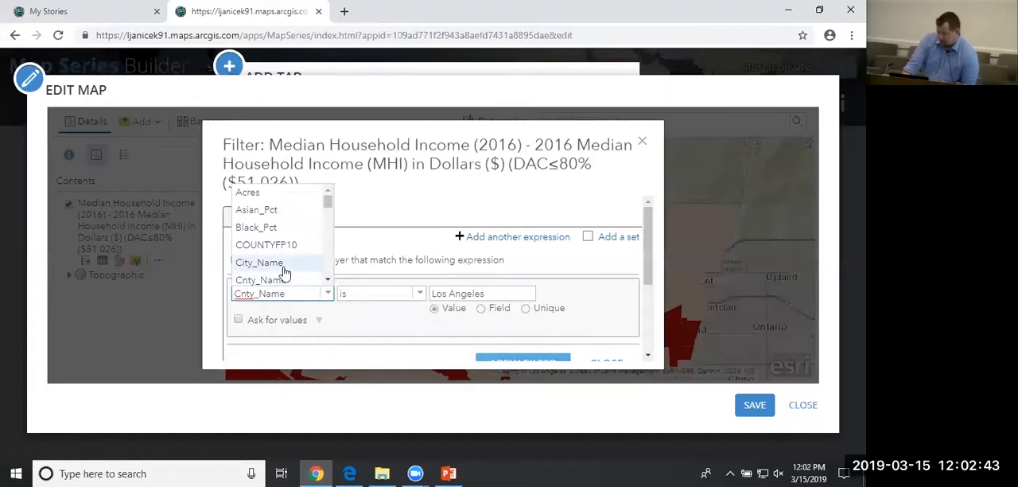
pyautogui.click(259, 262)
pyautogui.click(465, 297)
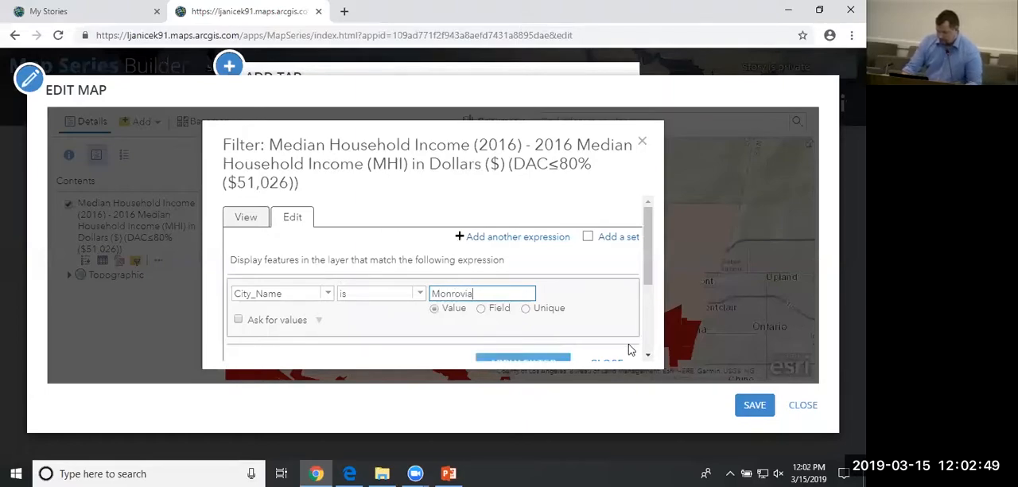
pyautogui.scroll(-1, 636, 319)
pyautogui.click(536, 301)
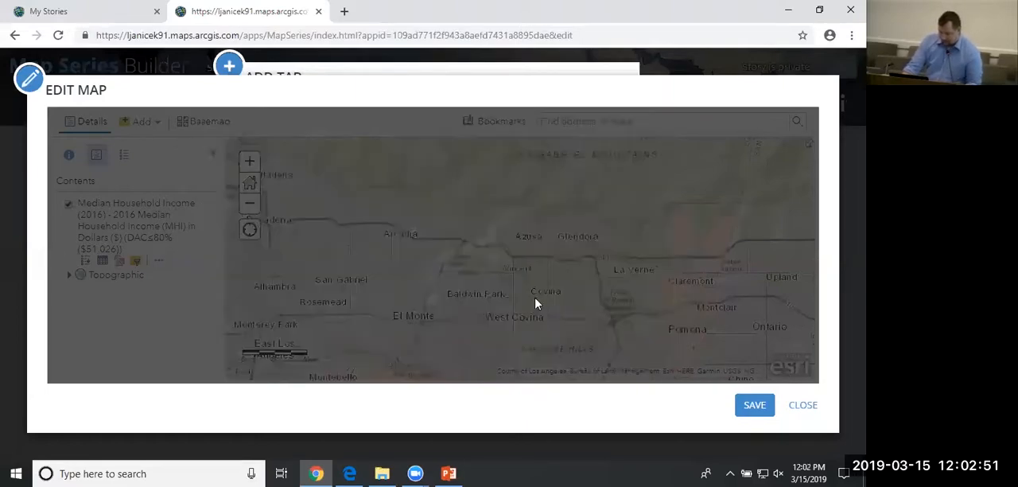
pyautogui.scroll(1, 416, 194)
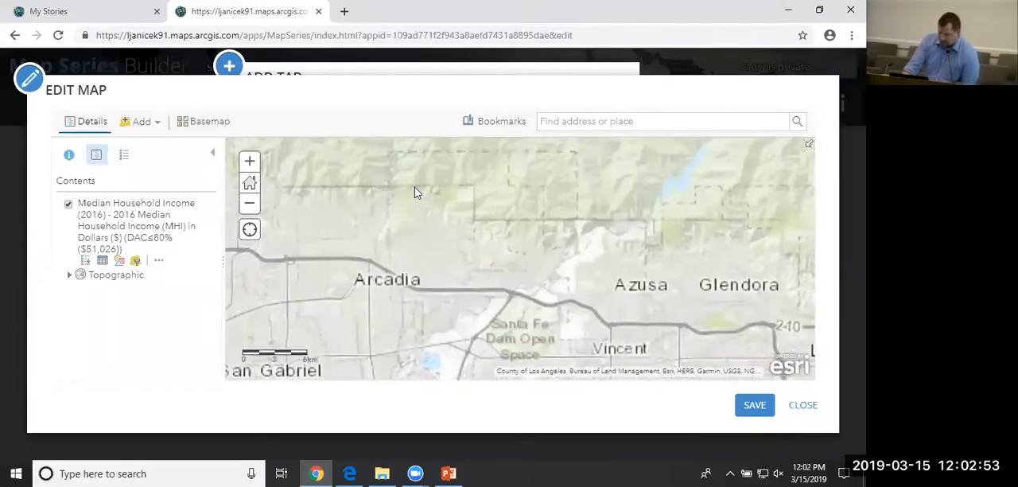
pyautogui.scroll(2, 468, 201)
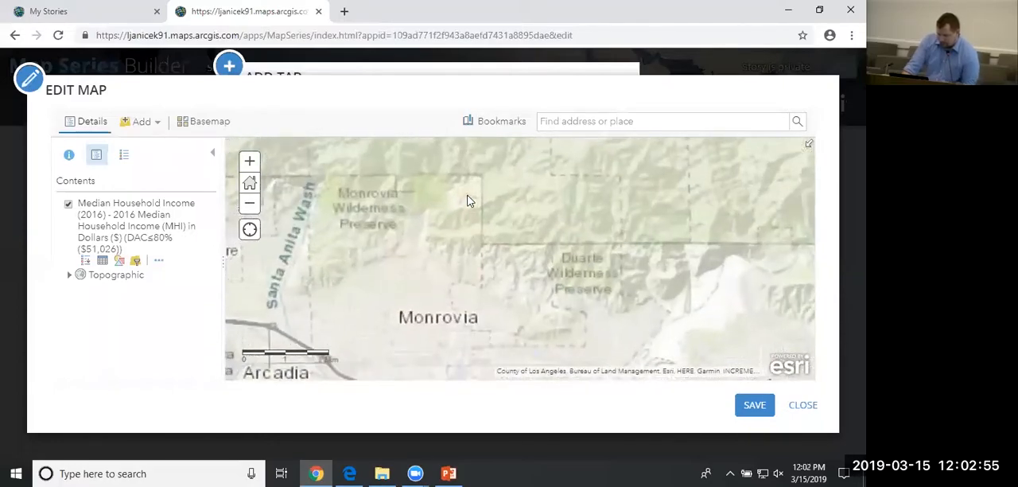
pyautogui.scroll(-1, 470, 215)
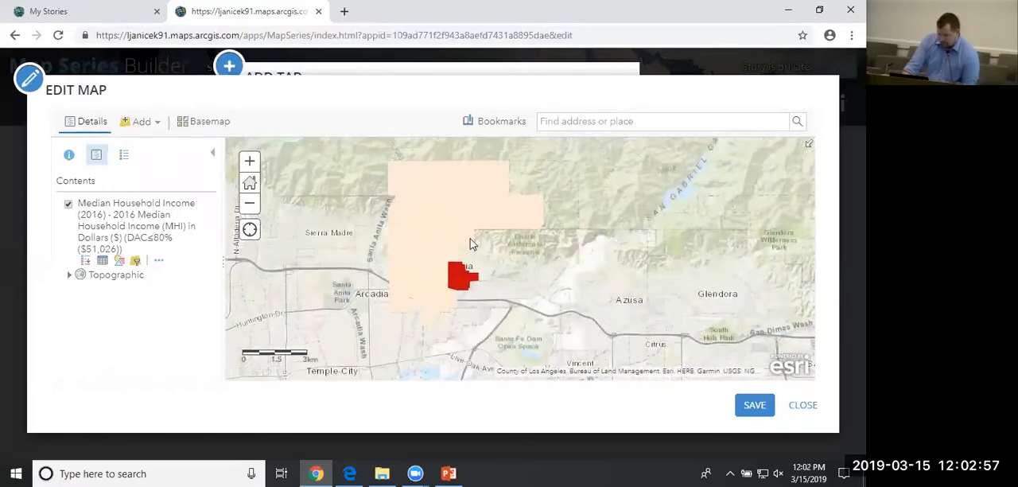
# Set the overall transparency of the income layer's Counts and Amounts (Color) style to about 30%.
pyautogui.click(119, 263)
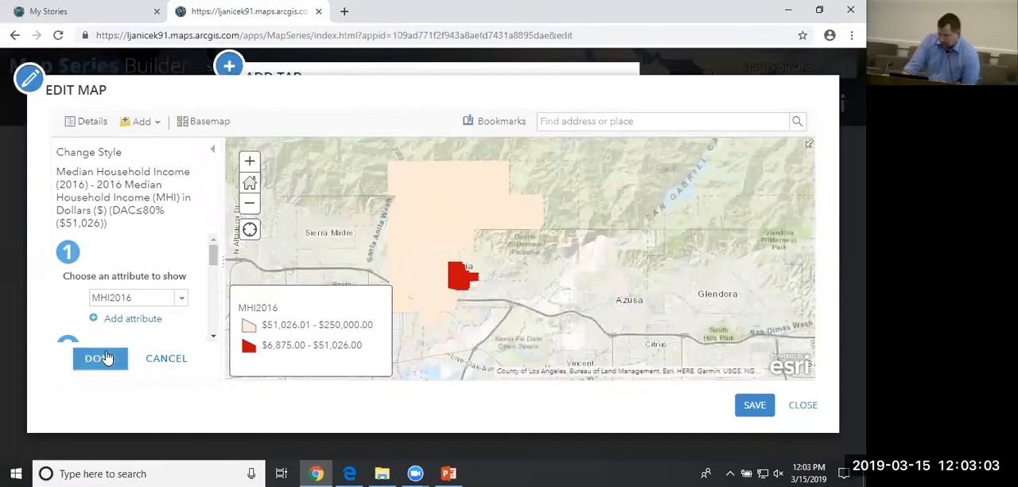
pyautogui.scroll(-3, 189, 307)
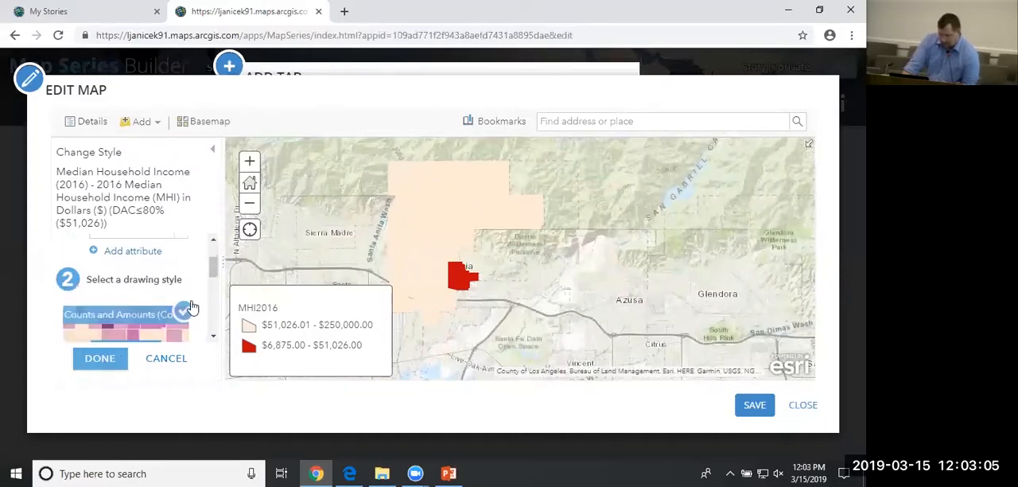
pyautogui.scroll(2, 185, 306)
pyautogui.scroll(-3, 183, 307)
pyautogui.scroll(3, 183, 307)
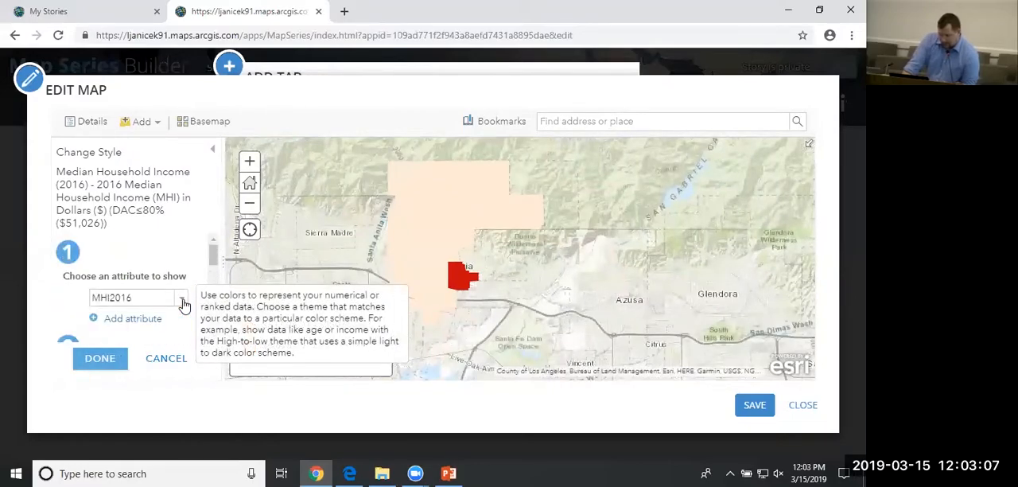
pyautogui.scroll(-2, 159, 302)
pyautogui.click(127, 296)
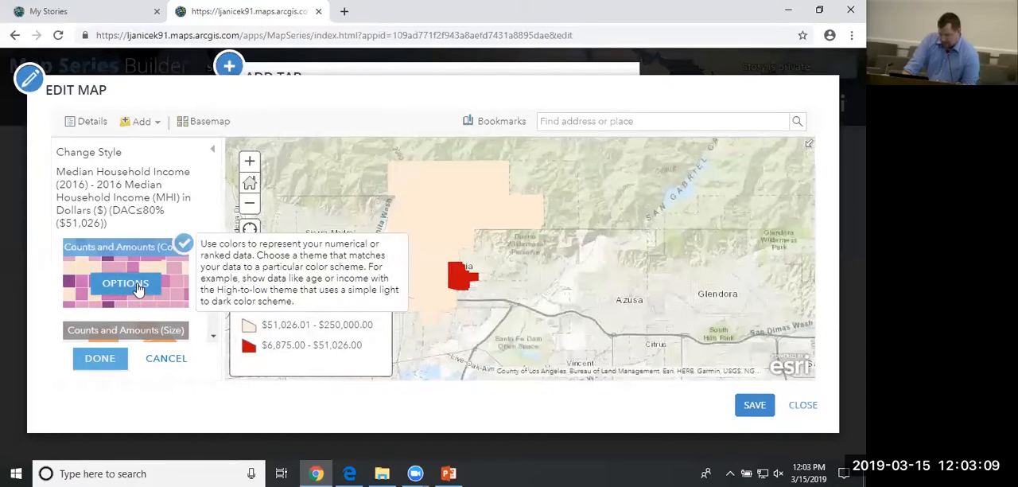
pyautogui.click(127, 284)
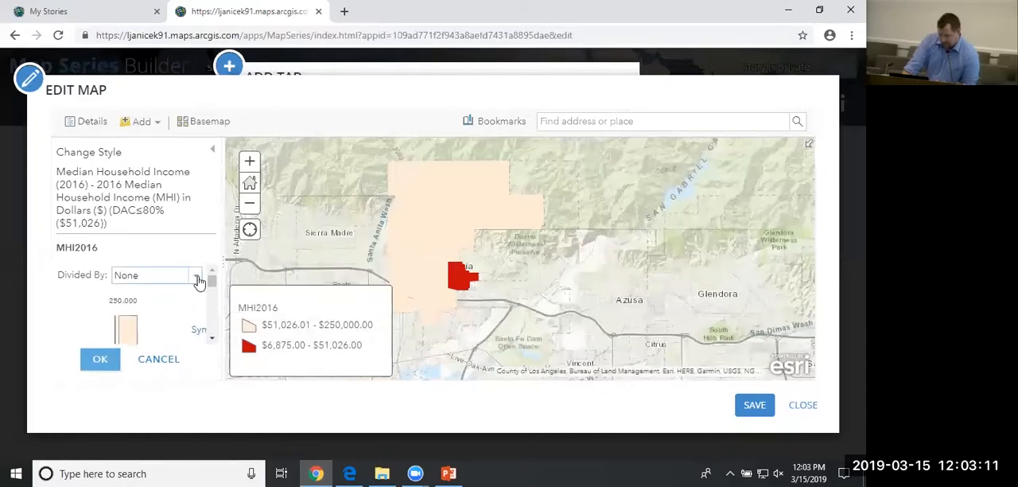
pyautogui.scroll(-6, 199, 282)
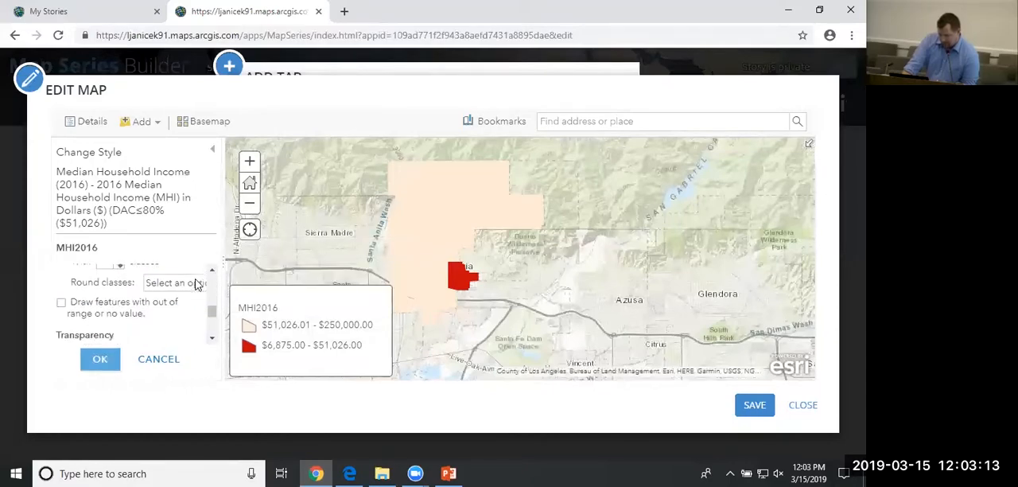
pyautogui.scroll(-2, 198, 285)
pyautogui.moveTo(80, 318); pyautogui.dragTo(109, 314)
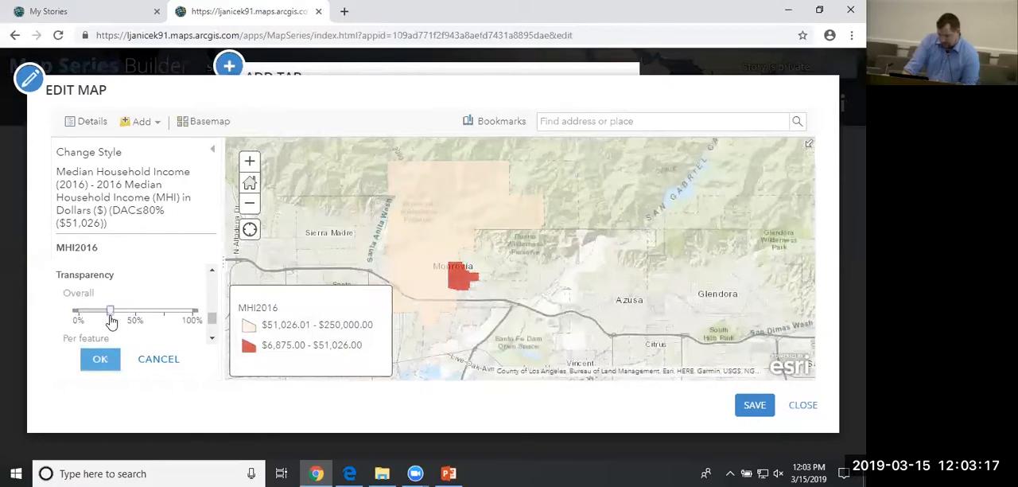
pyautogui.click(101, 361)
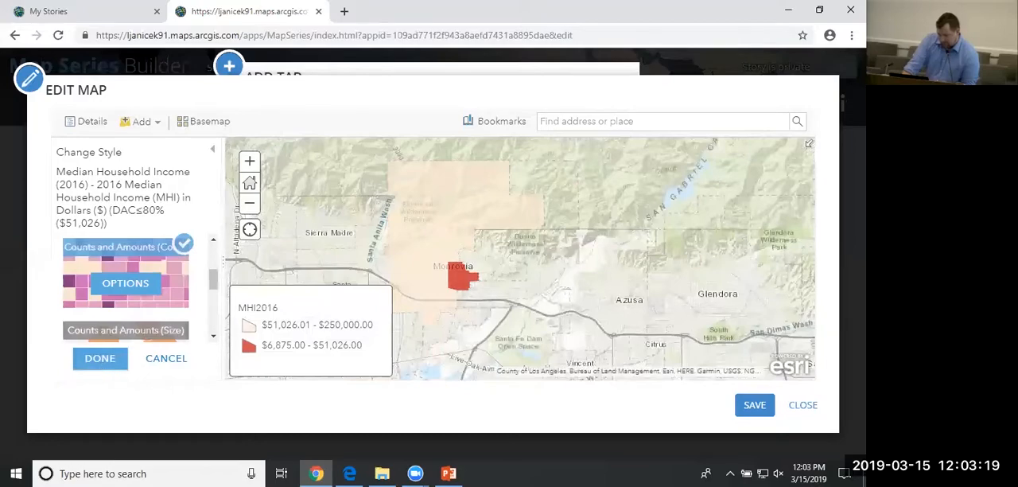
# Save the edited map and add it to the series as the Household Income tab.
pyautogui.click(759, 407)
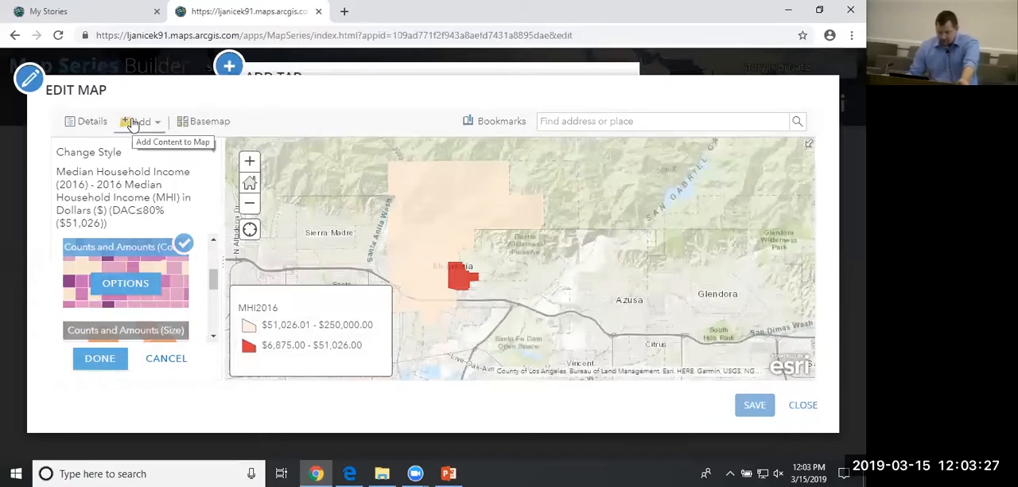
pyautogui.click(803, 405)
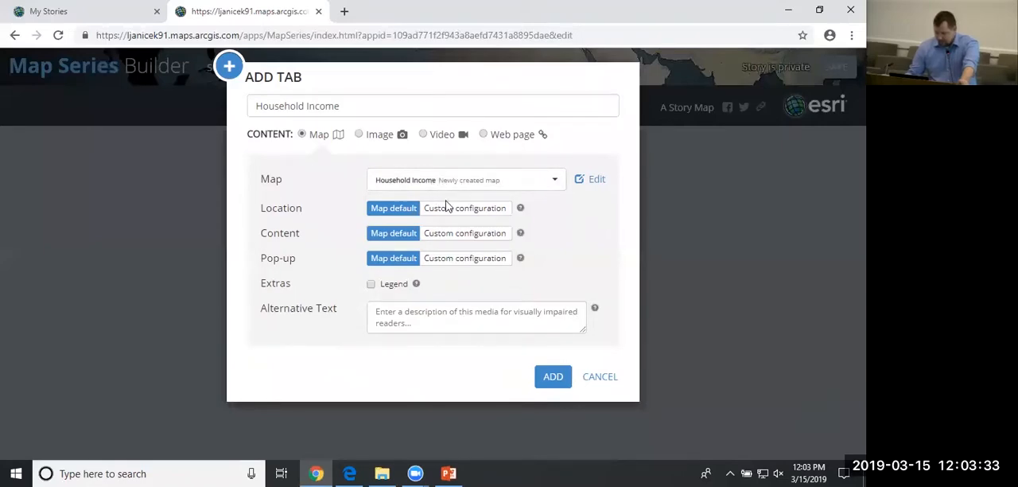
pyautogui.click(554, 382)
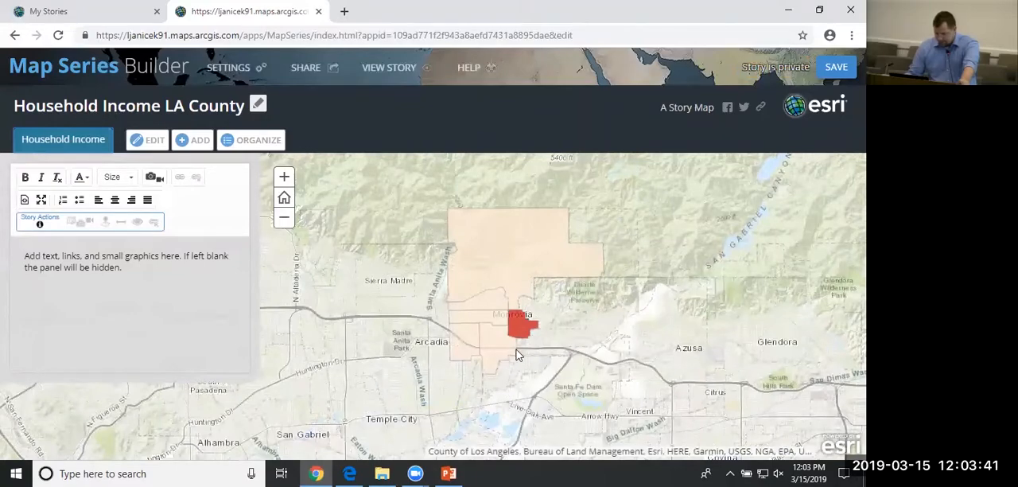
pyautogui.rightClick(214, 371)
pyautogui.click(148, 329)
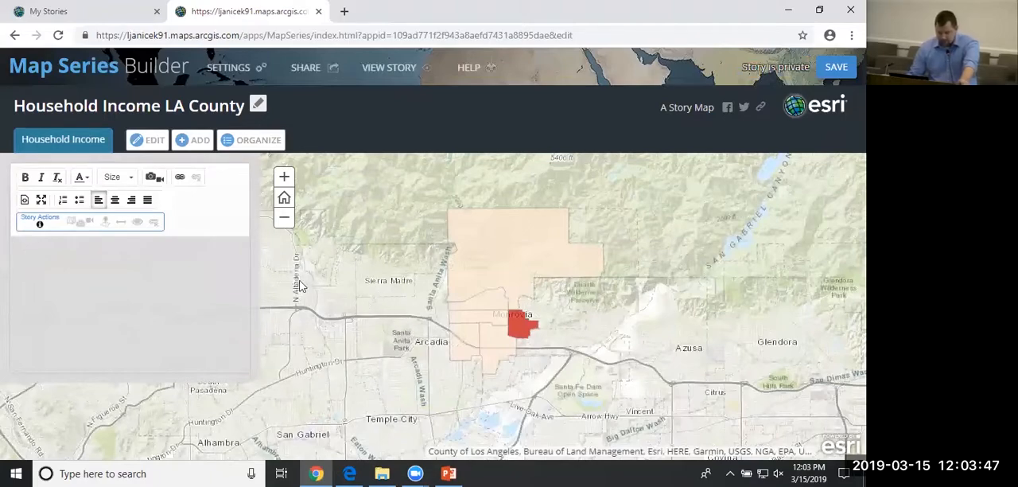
# Start another map tab in the series and title it Santa Monica.
pyautogui.click(191, 141)
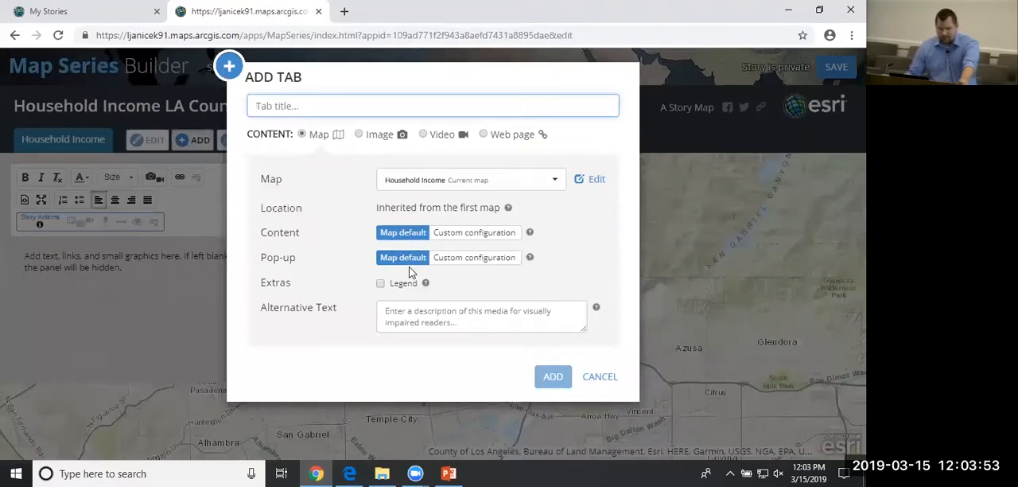
pyautogui.click(319, 92)
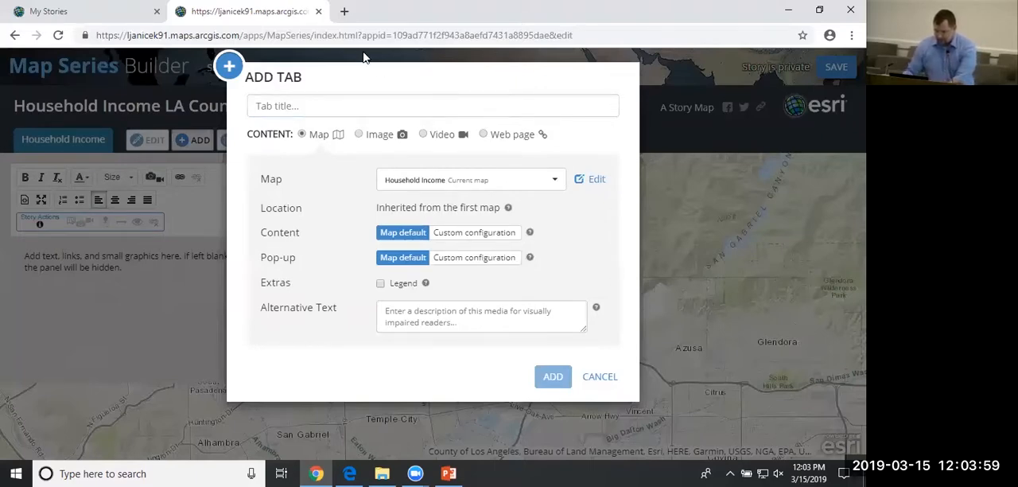
pyautogui.click(312, 102)
pyautogui.write('Santa Monica')
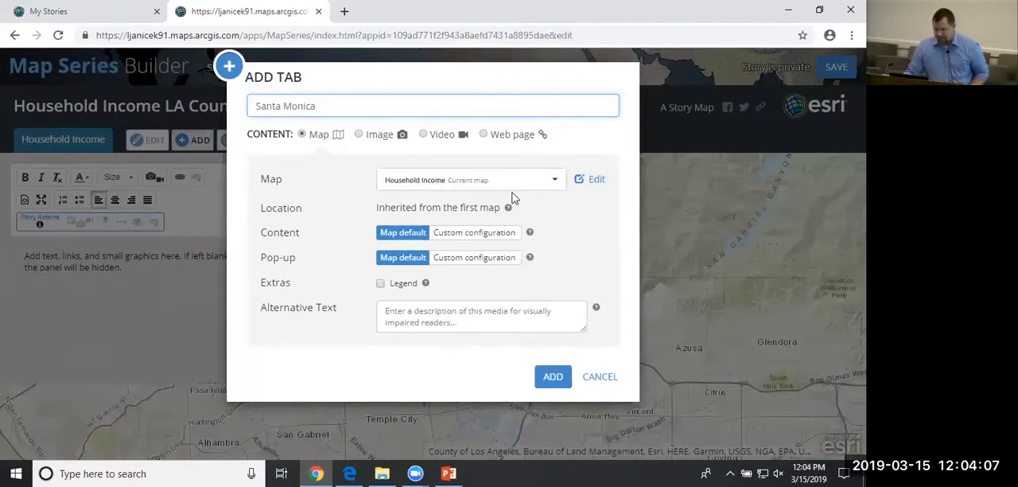
# Edit the Santa Monica tab's map and apply the income layer filter City_Name is Santa Monica.
pyautogui.click(596, 181)
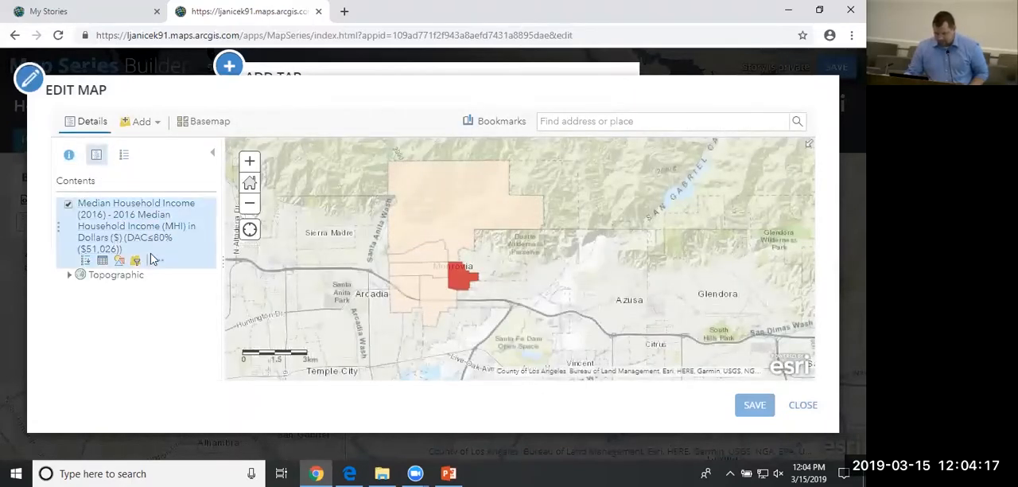
pyautogui.click(137, 263)
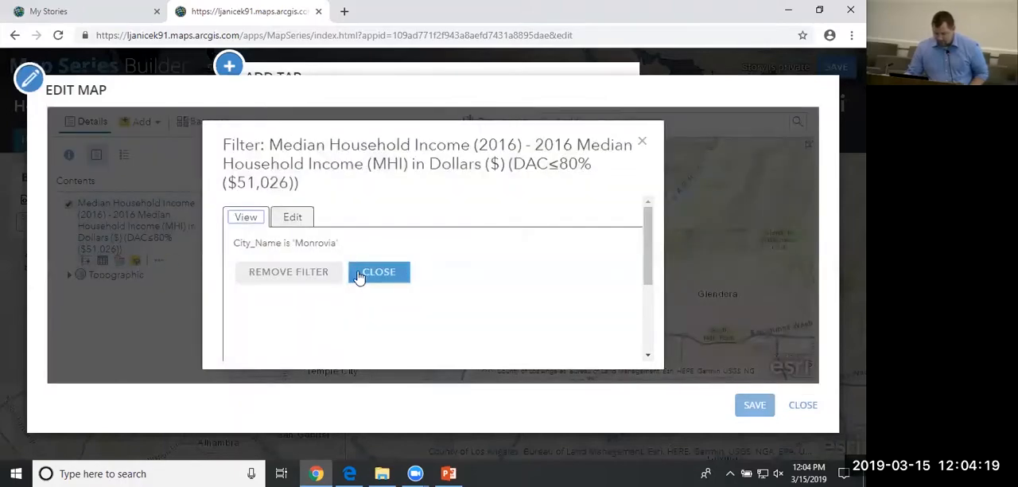
pyautogui.click(292, 217)
pyautogui.moveTo(506, 297); pyautogui.dragTo(384, 288)
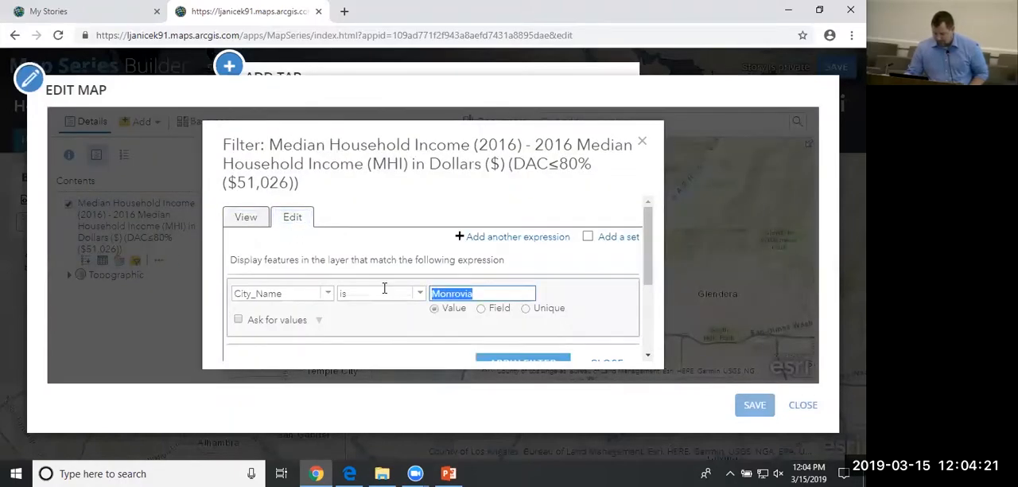
pyautogui.write('Santa')
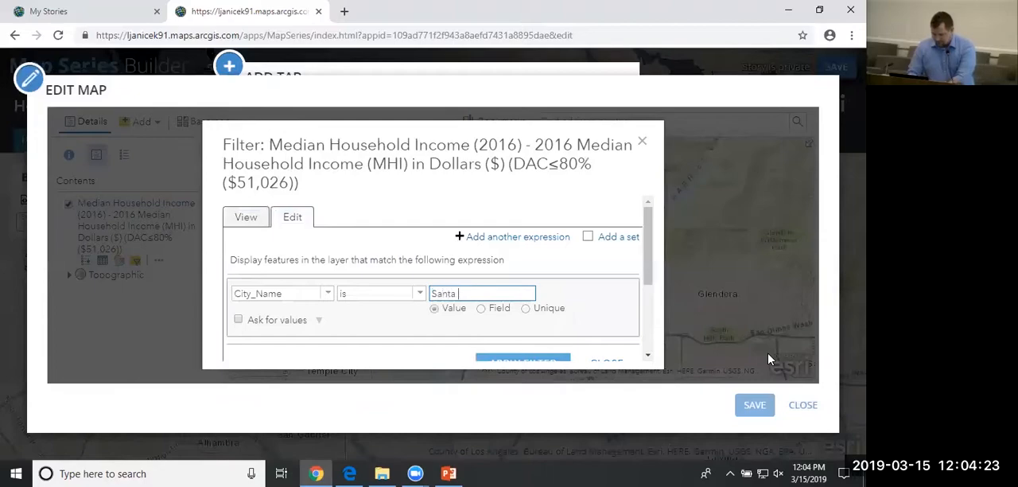
pyautogui.scroll(-3, 652, 277)
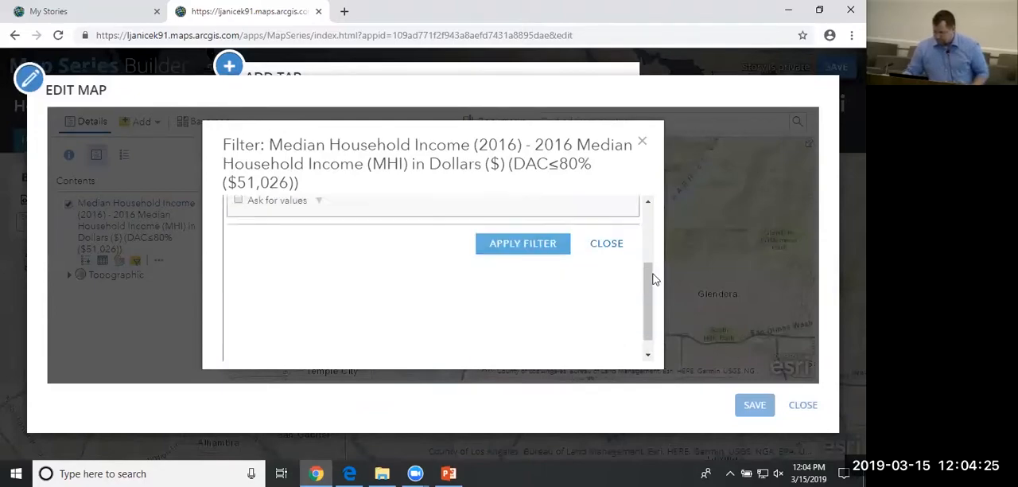
pyautogui.click(557, 235)
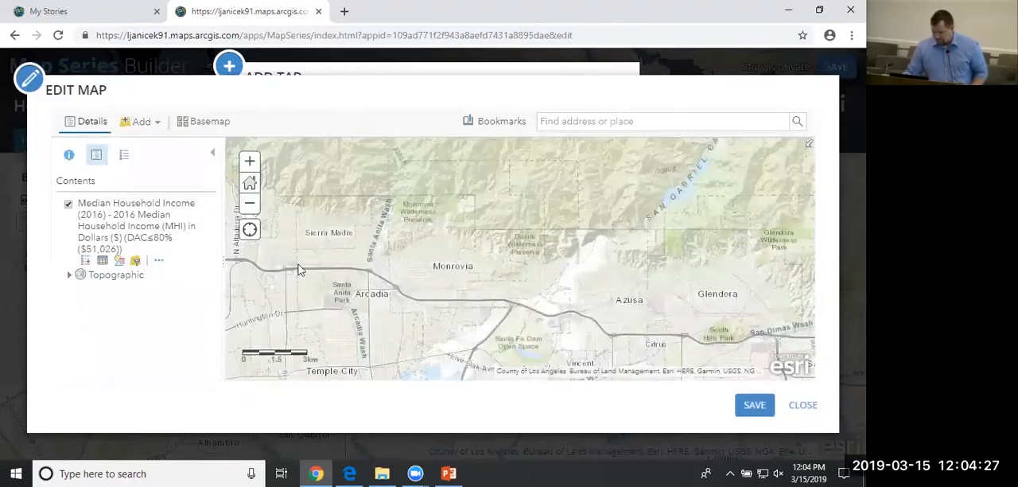
# Zoom to the income layer's extent and reframe the map closely around the Santa Monica tracts.
pyautogui.click(158, 265)
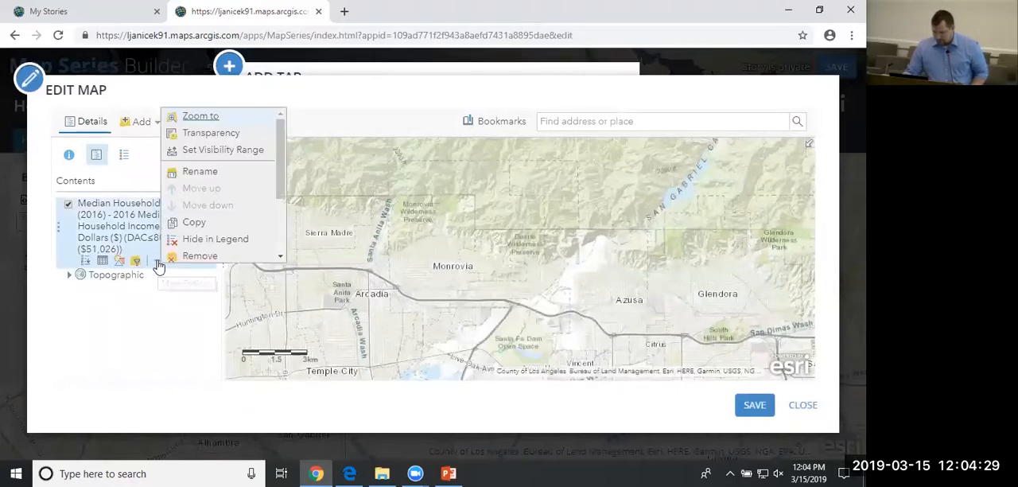
pyautogui.click(196, 118)
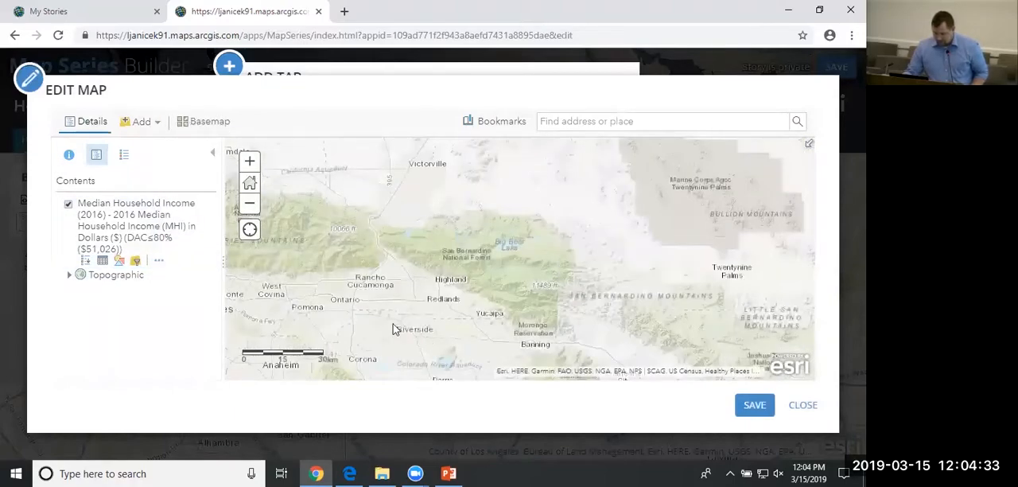
pyautogui.moveTo(369, 324); pyautogui.dragTo(613, 280)
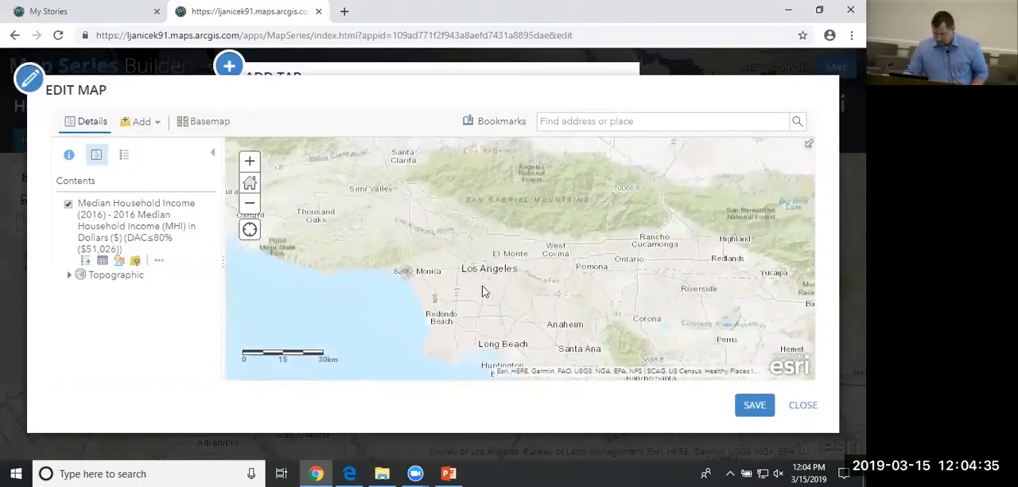
pyautogui.scroll(2, 424, 291)
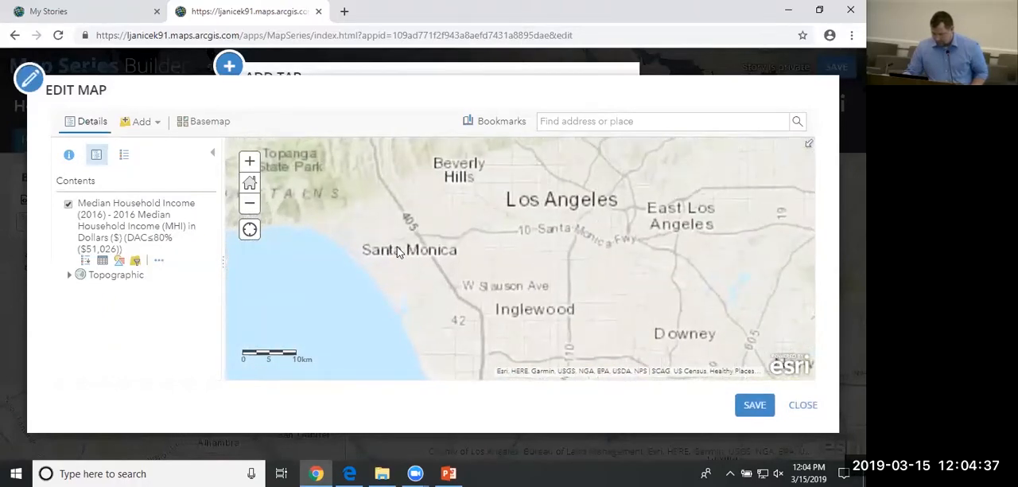
pyautogui.scroll(1, 384, 241)
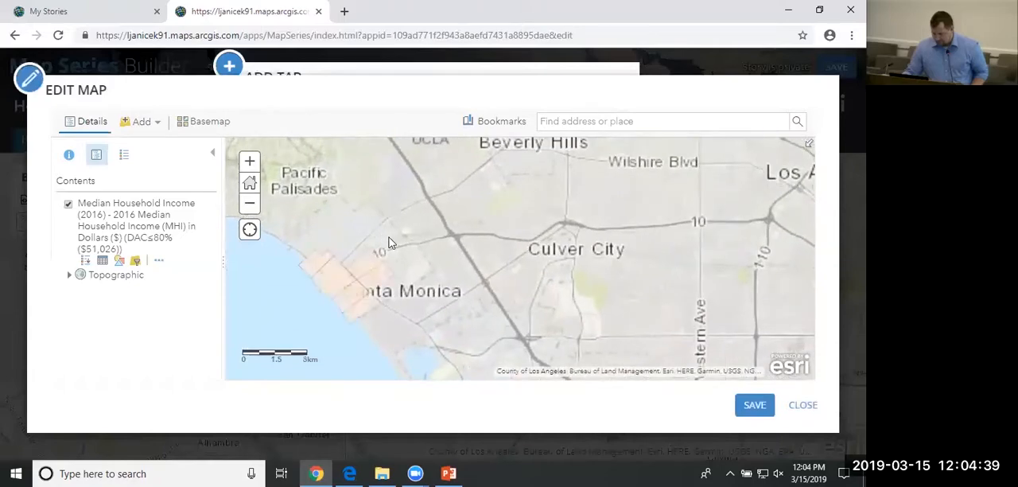
pyautogui.moveTo(442, 256); pyautogui.dragTo(541, 259)
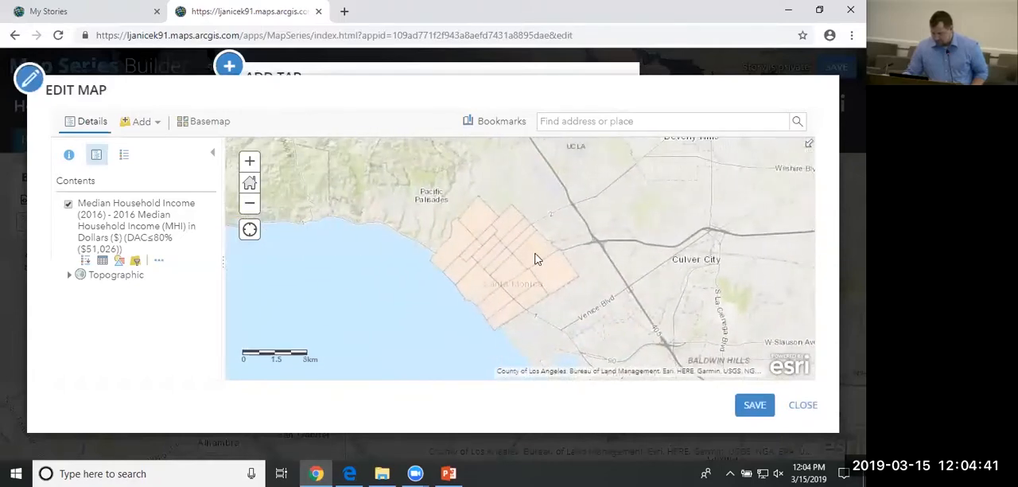
# Save the edited map, save the tab's custom map content with the income layer shown, and add the Santa Monica tab.
pyautogui.click(755, 404)
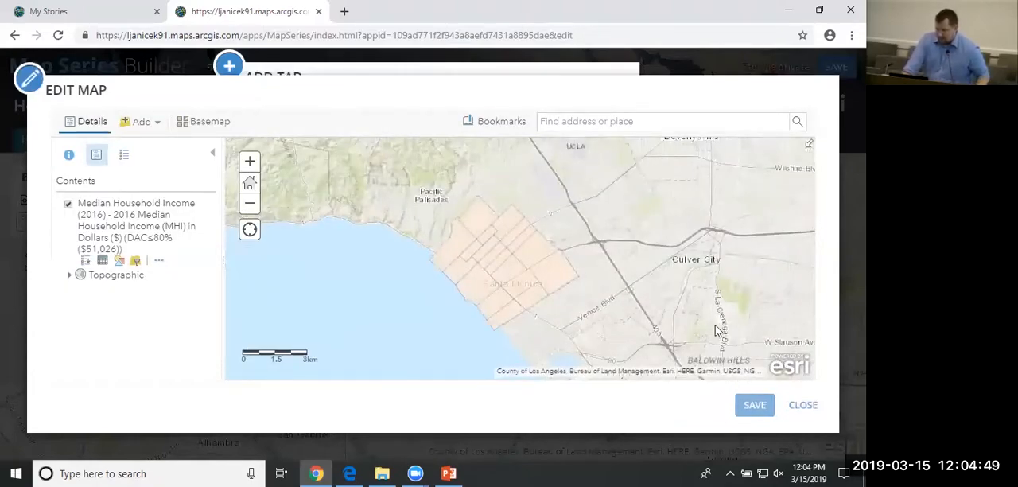
pyautogui.click(810, 407)
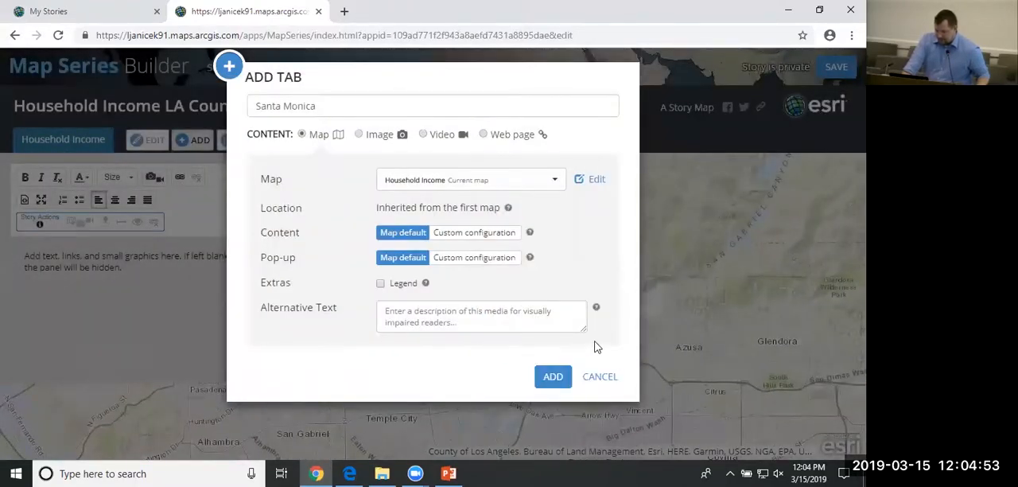
pyautogui.click(487, 242)
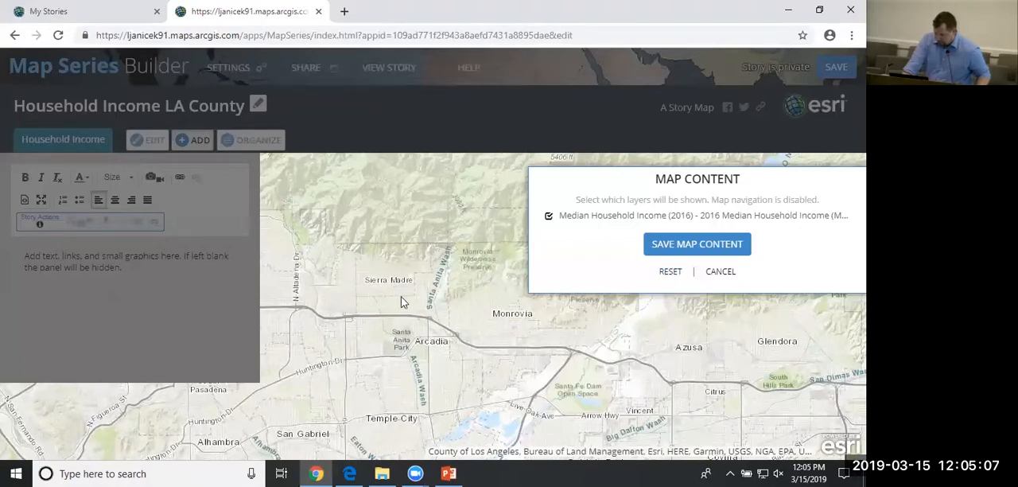
pyautogui.click(673, 243)
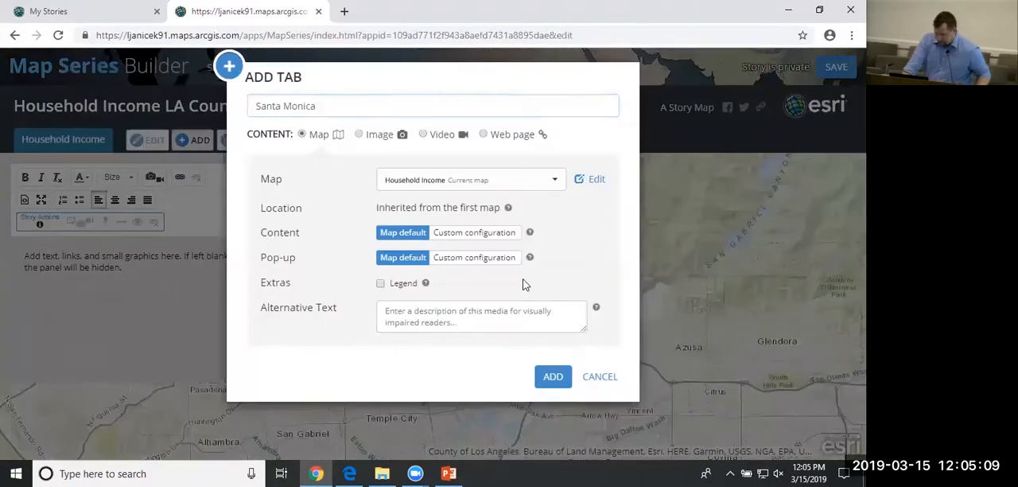
pyautogui.click(553, 377)
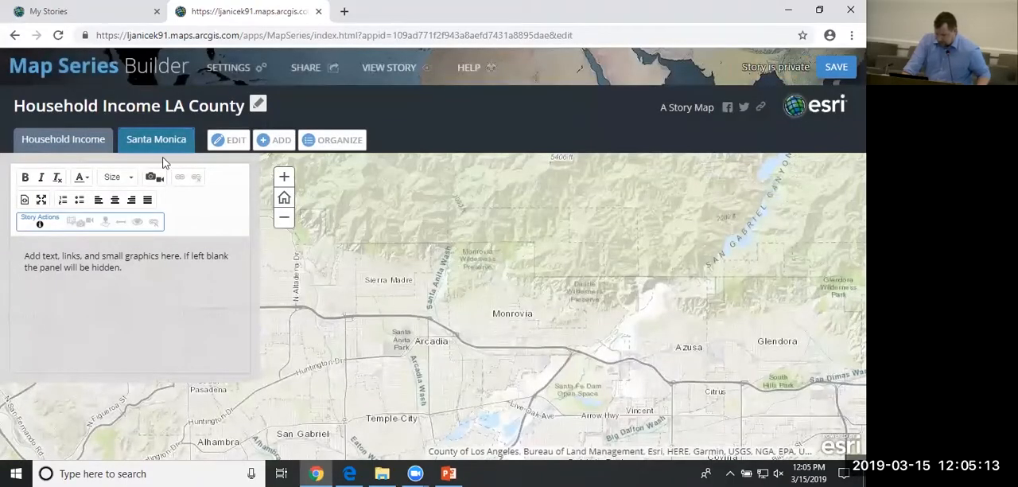
# Edit the Household Income tab's map and change the income layer filter to City_Name is Monrovia.
pyautogui.click(46, 144)
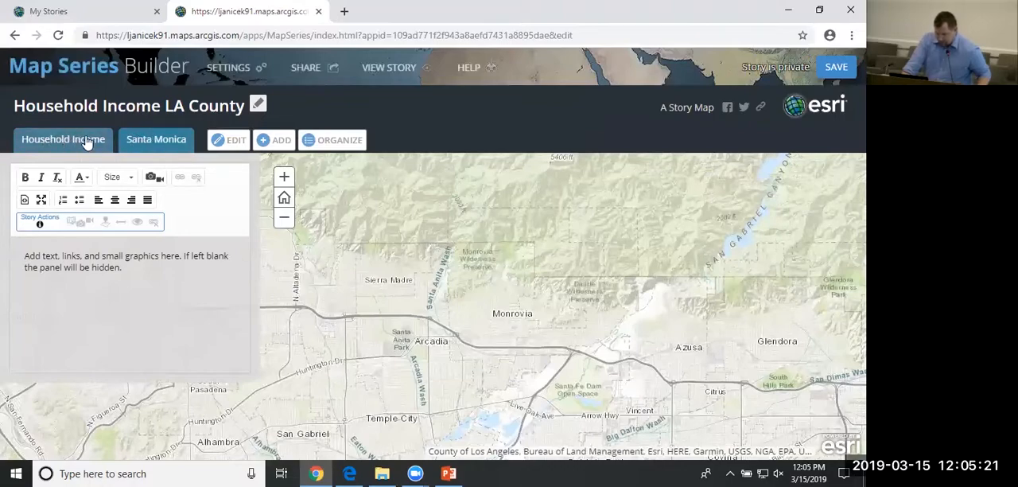
pyautogui.click(236, 141)
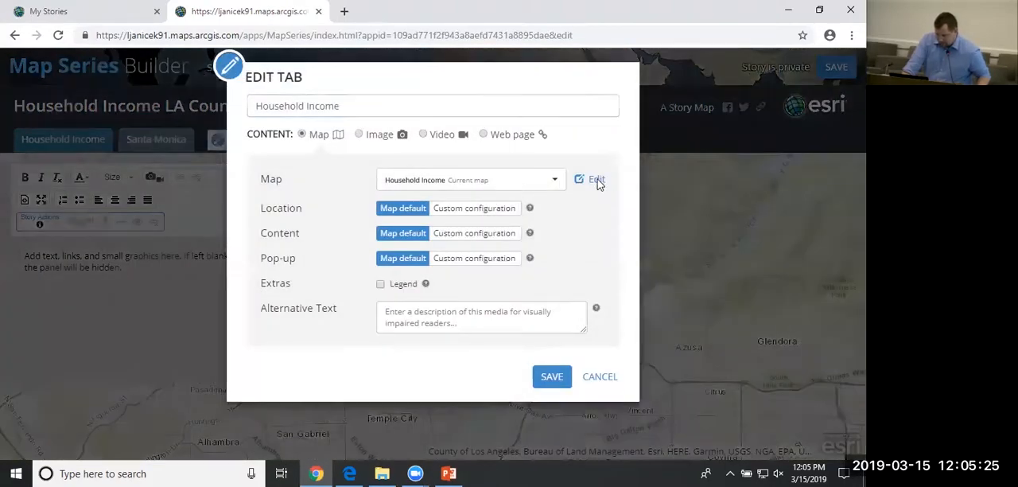
pyautogui.click(597, 180)
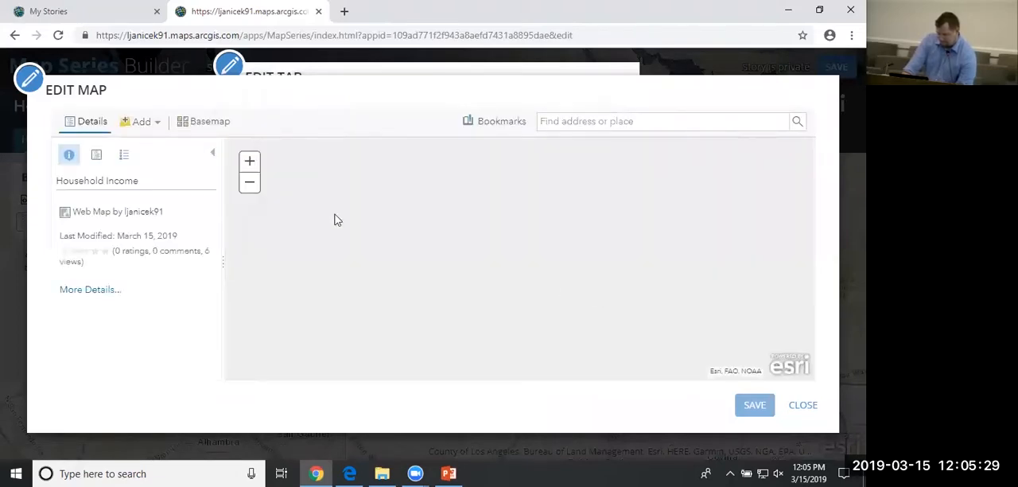
pyautogui.click(96, 154)
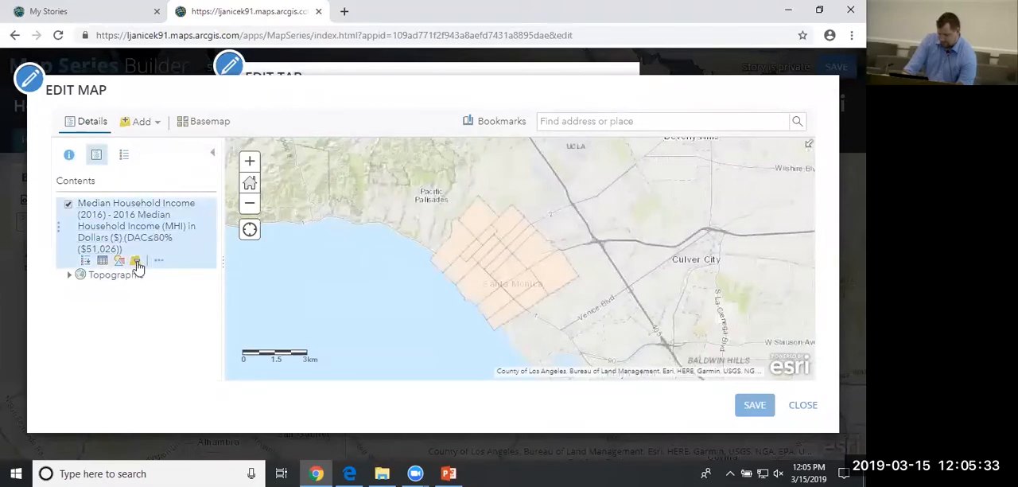
pyautogui.click(135, 263)
pyautogui.click(293, 219)
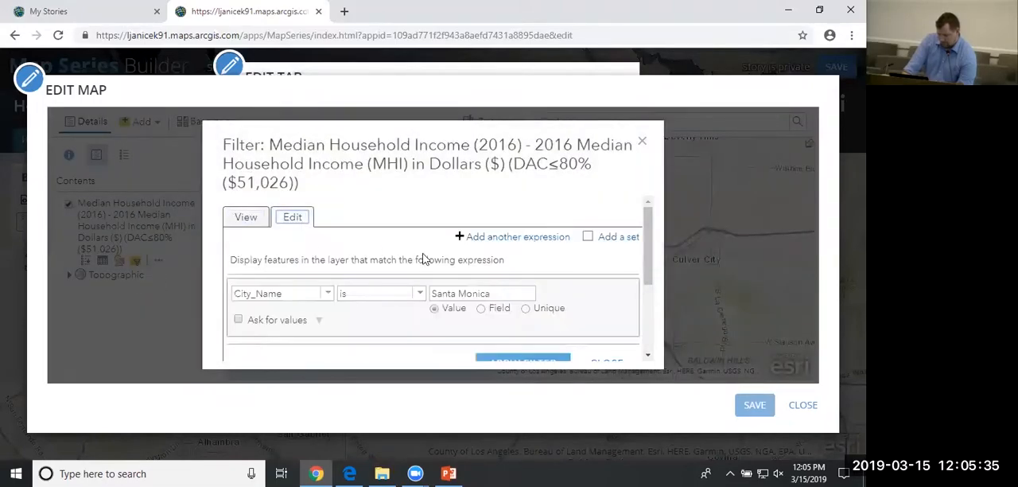
pyautogui.moveTo(500, 299); pyautogui.dragTo(360, 292)
pyautogui.write('Monrovia')
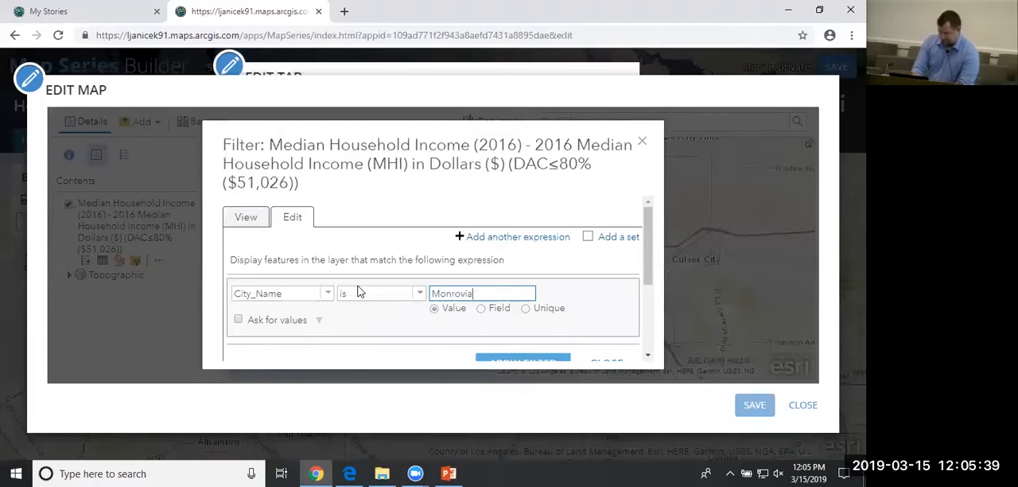
pyautogui.scroll(-1, 585, 239)
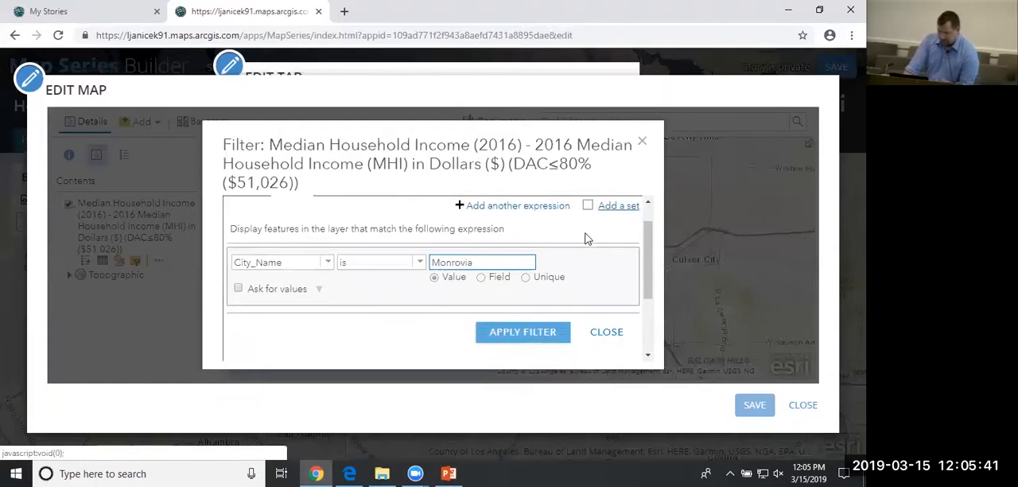
pyautogui.scroll(-1, 586, 239)
pyautogui.click(546, 305)
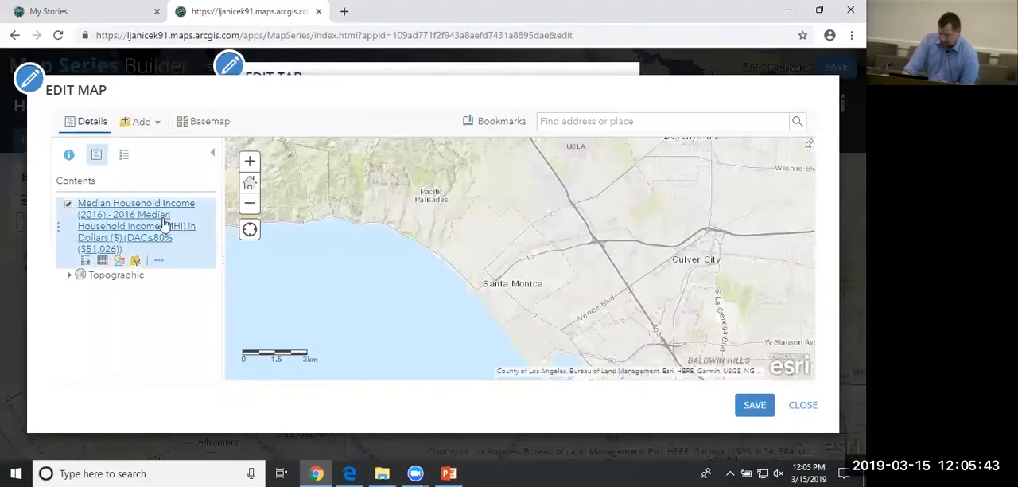
# Zoom to the income layer's extent and reframe the map around the Monrovia tracts.
pyautogui.click(159, 260)
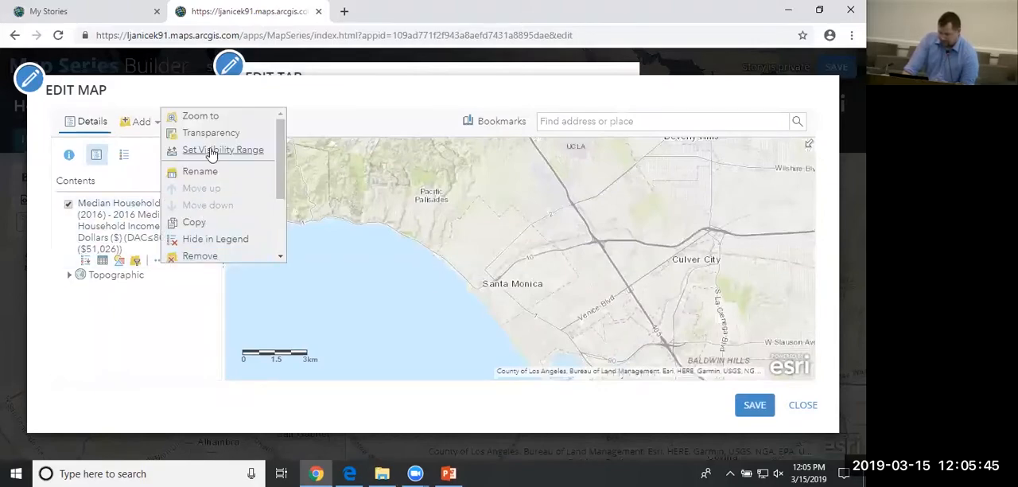
pyautogui.click(202, 118)
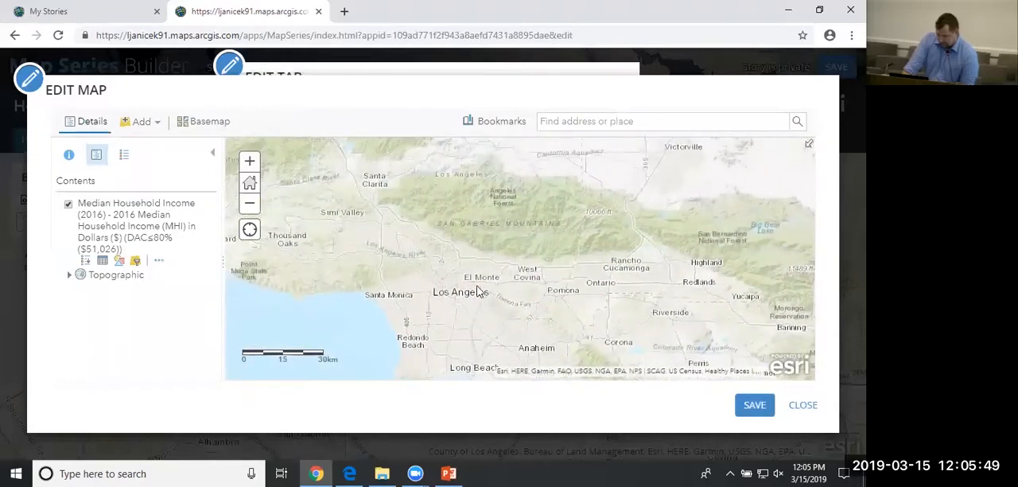
pyautogui.scroll(4, 511, 239)
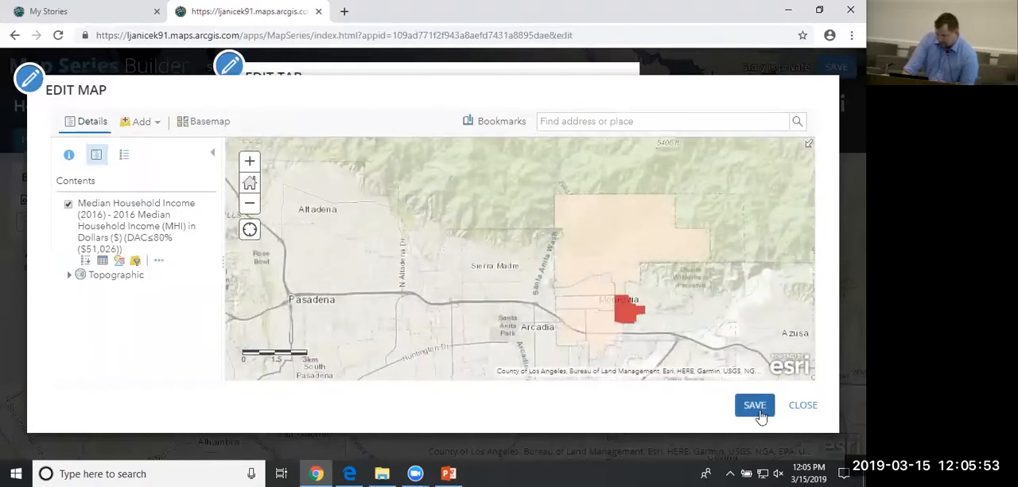
# Save the Monrovia map and the Household Income tab's changes, and save the story.
pyautogui.click(755, 407)
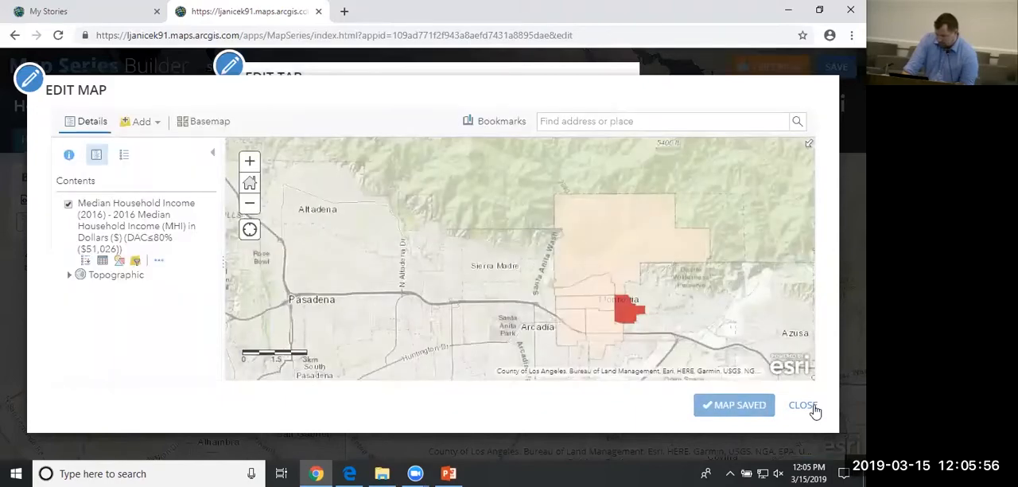
pyautogui.click(811, 406)
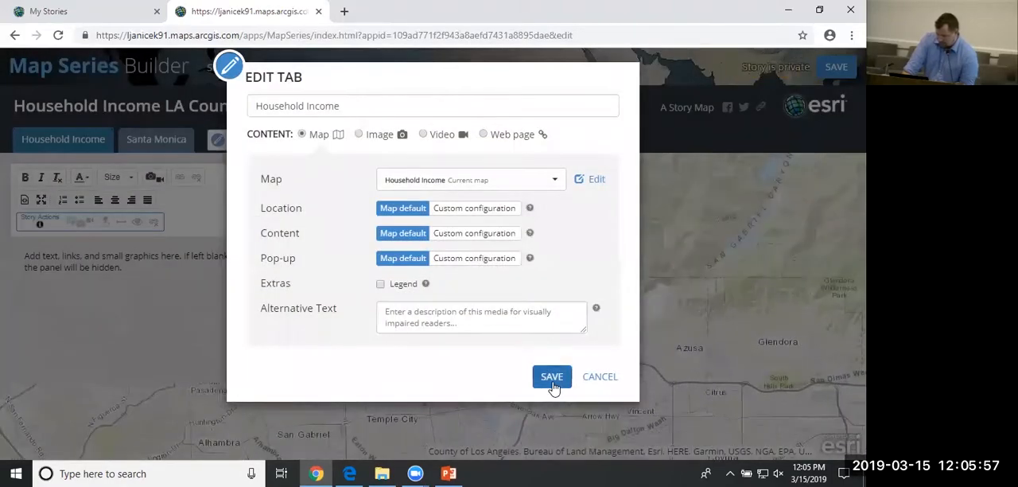
pyautogui.click(553, 381)
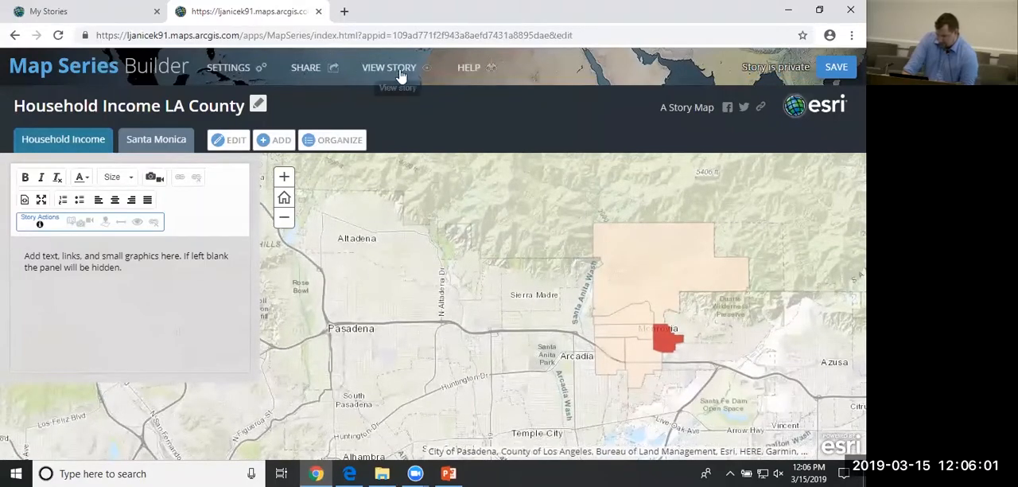
pyautogui.click(837, 68)
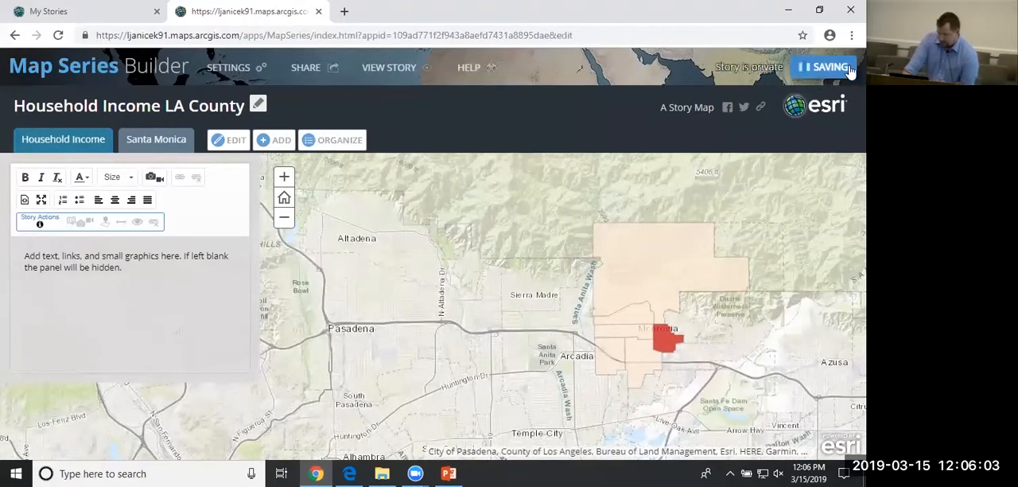
# Enable the legend for the Household Income tab and compare its income classes with the Monrovia tracts.
pyautogui.click(133, 280)
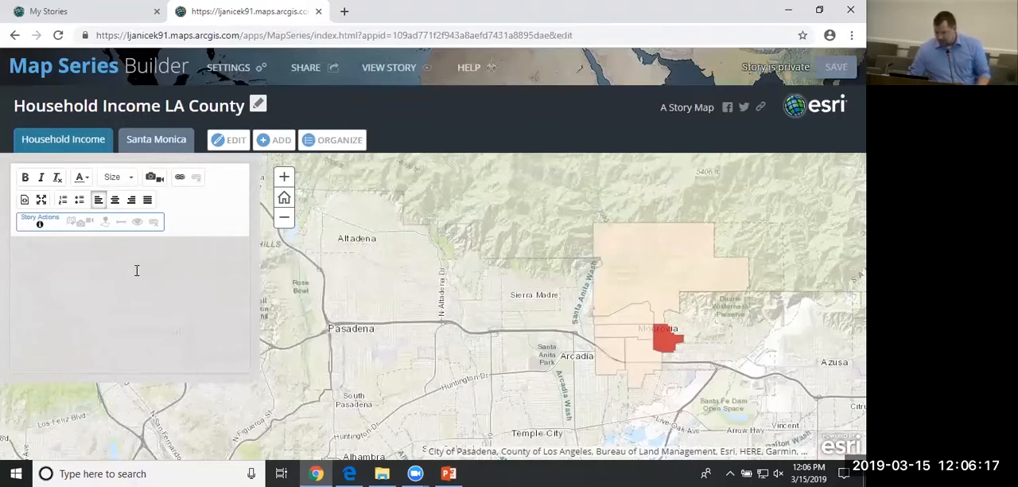
pyautogui.click(230, 148)
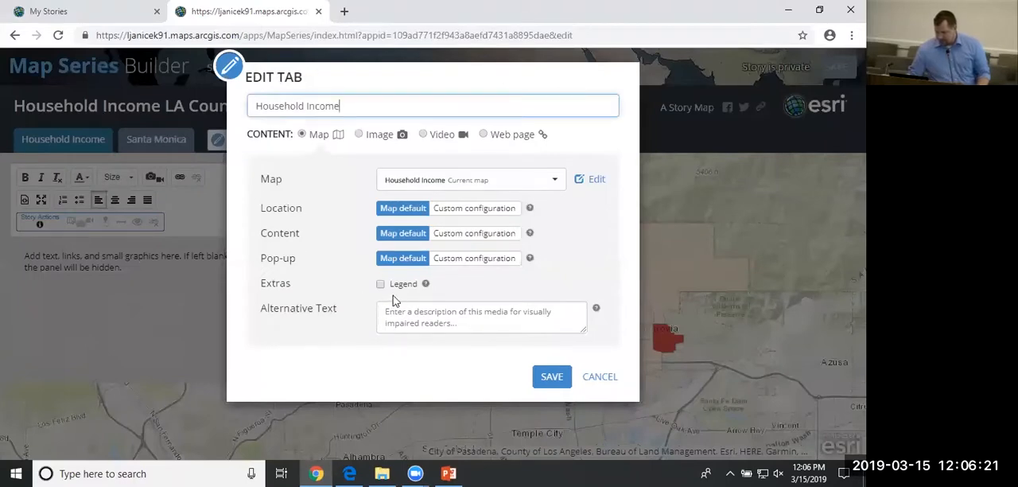
pyautogui.click(381, 285)
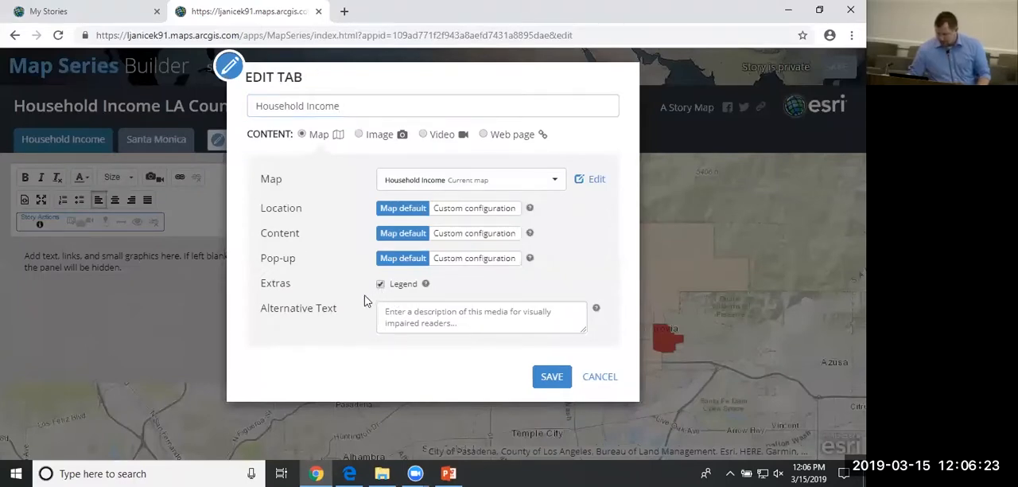
pyautogui.click(553, 376)
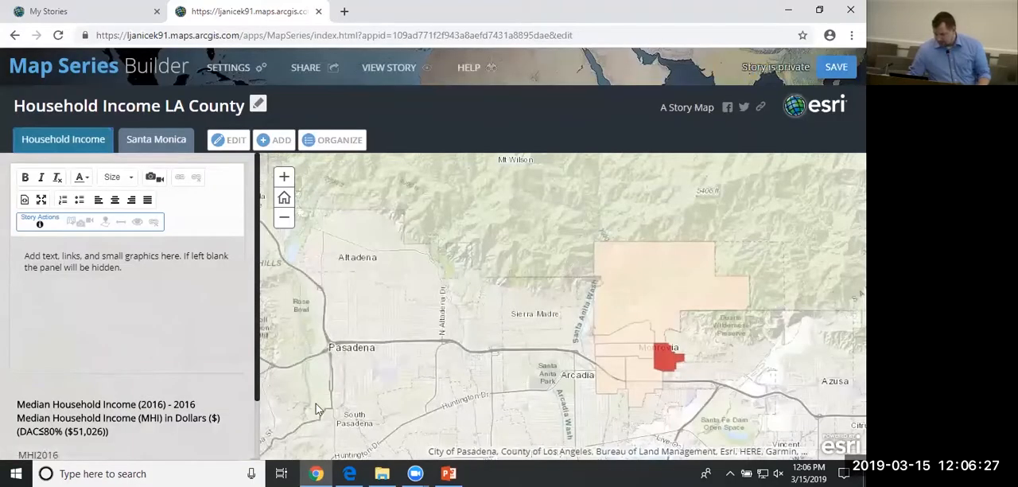
pyautogui.scroll(-1, 118, 417)
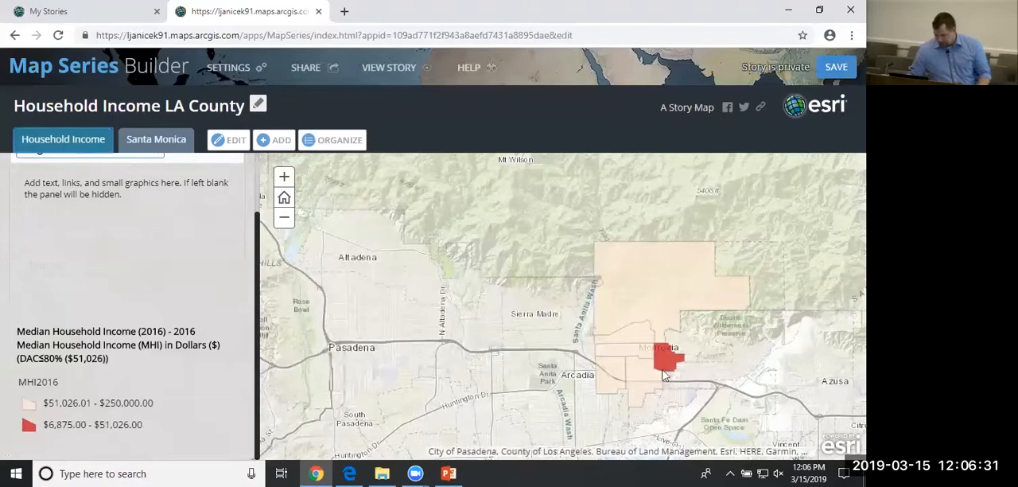
pyautogui.moveTo(664, 375); pyautogui.dragTo(603, 368)
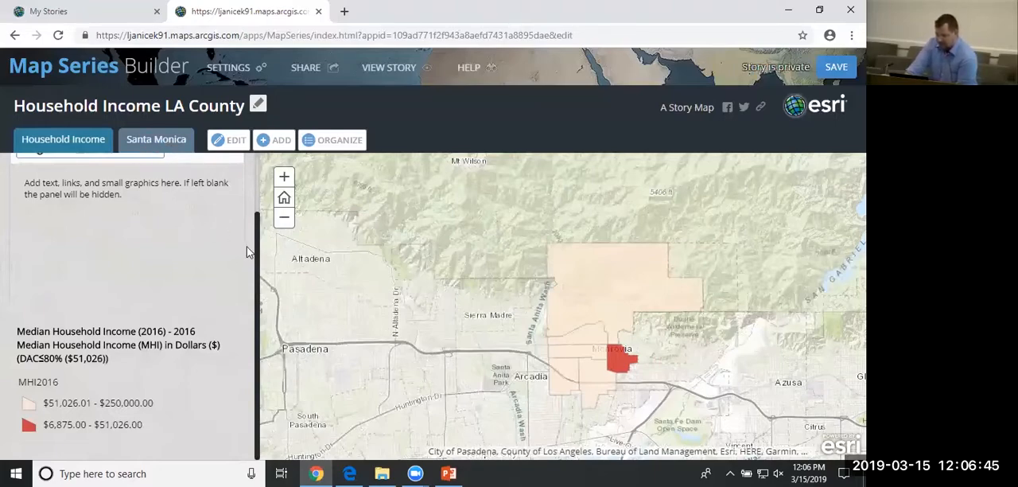
pyautogui.scroll(2, 247, 252)
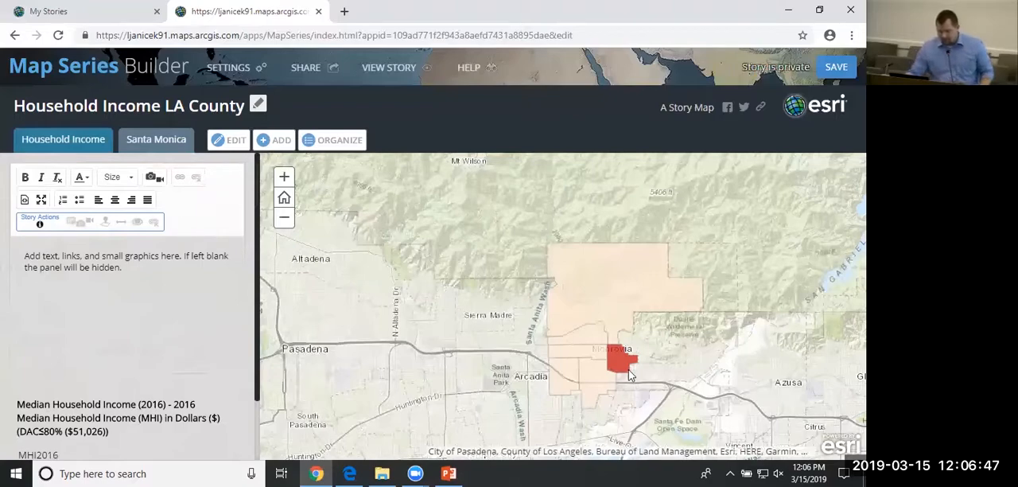
# Insert the 05_MacArthur Park image from the Images folder into the Household Income tab's text area and save the story.
pyautogui.click(136, 148)
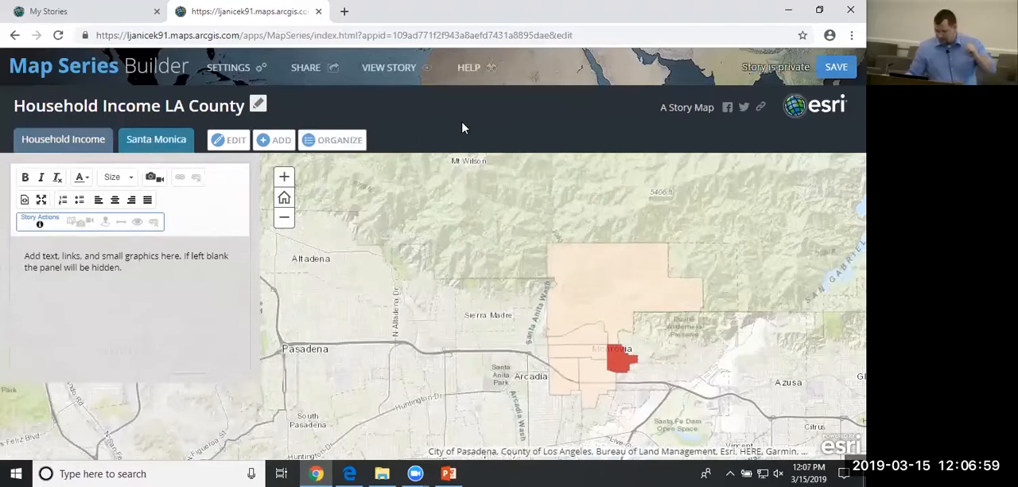
pyautogui.click(154, 272)
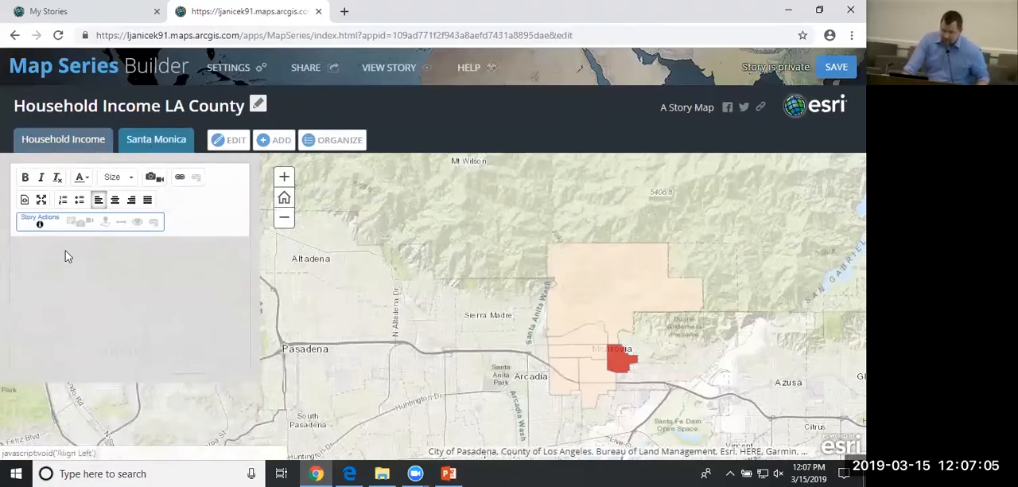
pyautogui.click(91, 141)
pyautogui.click(143, 311)
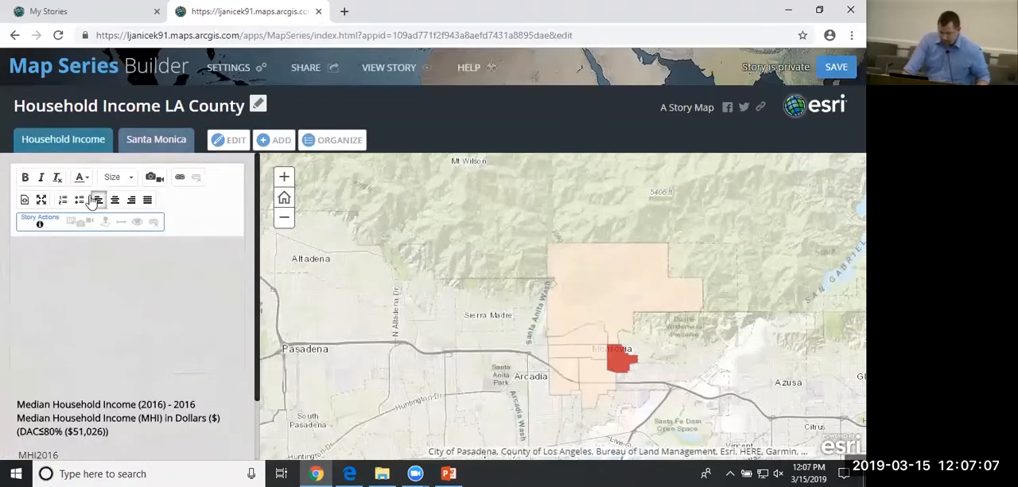
pyautogui.click(151, 177)
pyautogui.click(353, 188)
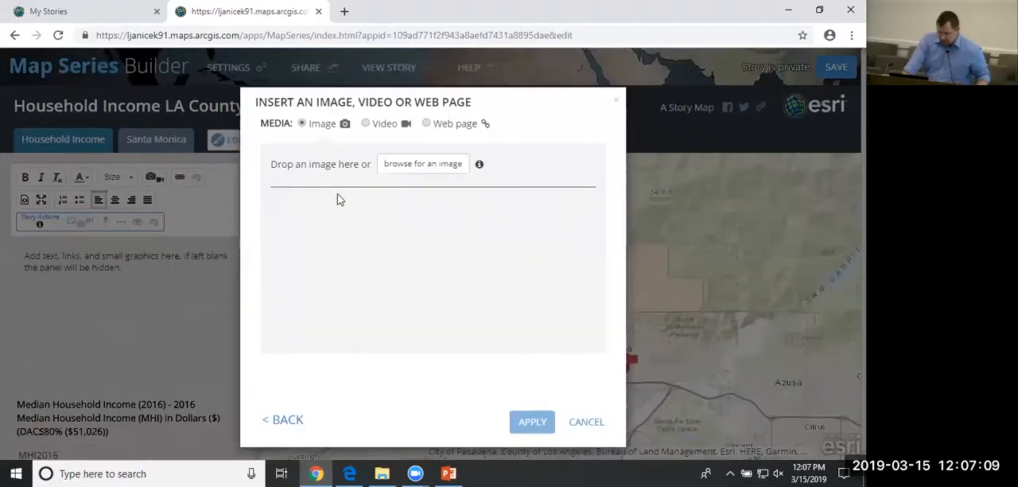
pyautogui.click(383, 473)
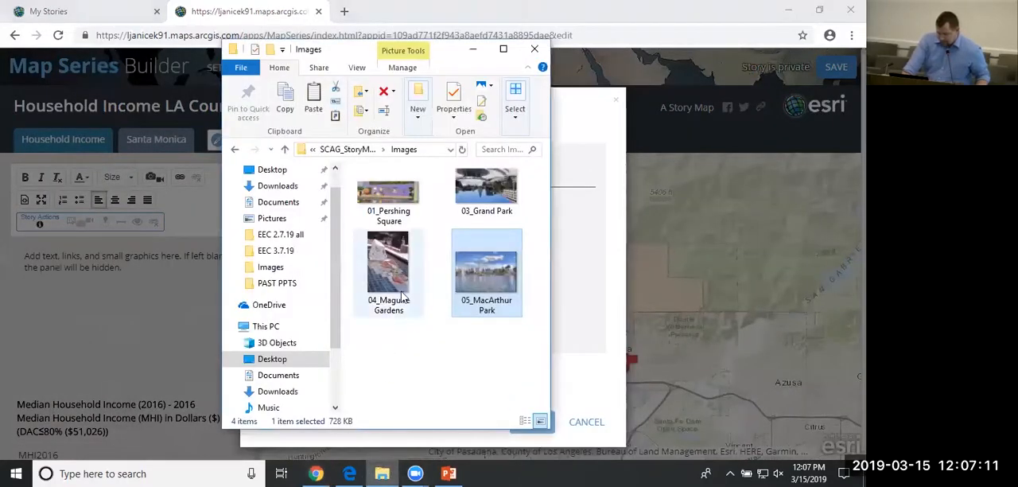
pyautogui.moveTo(509, 286); pyautogui.dragTo(587, 304)
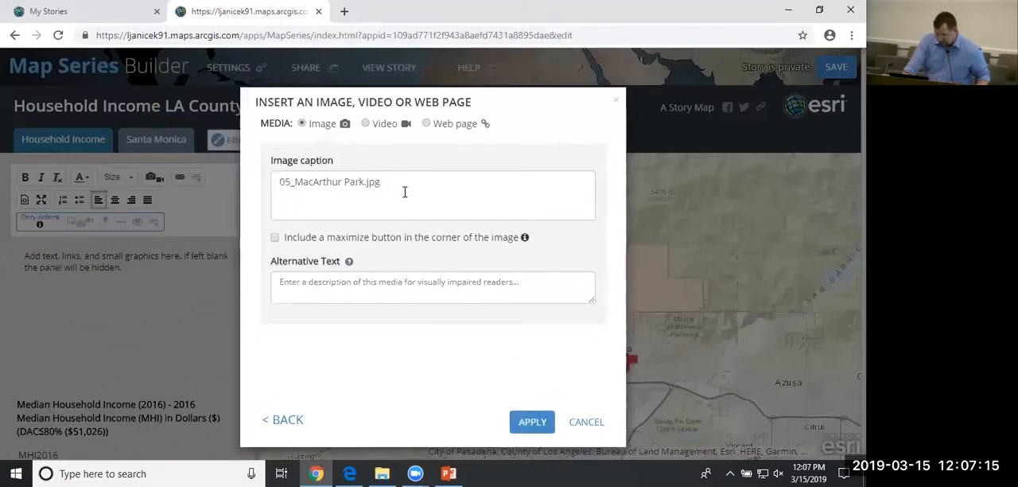
pyautogui.click(535, 422)
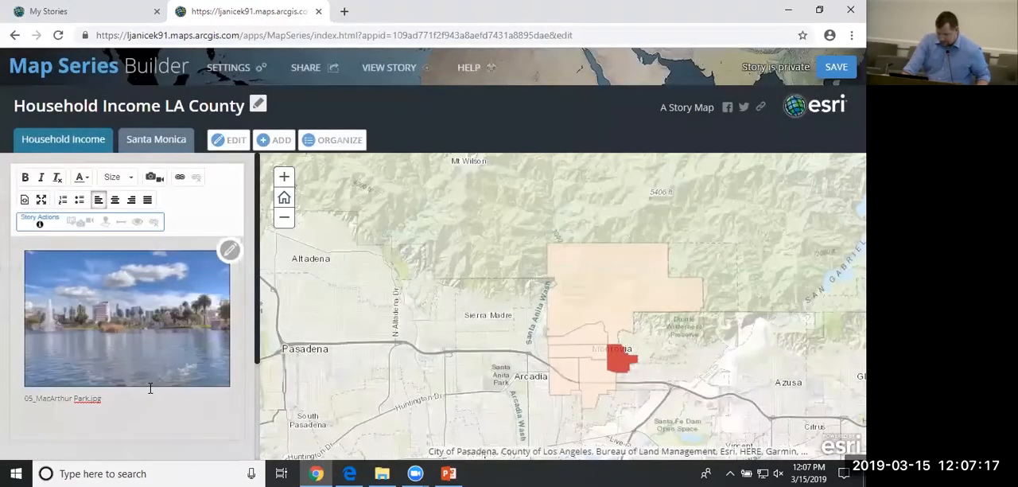
pyautogui.click(832, 75)
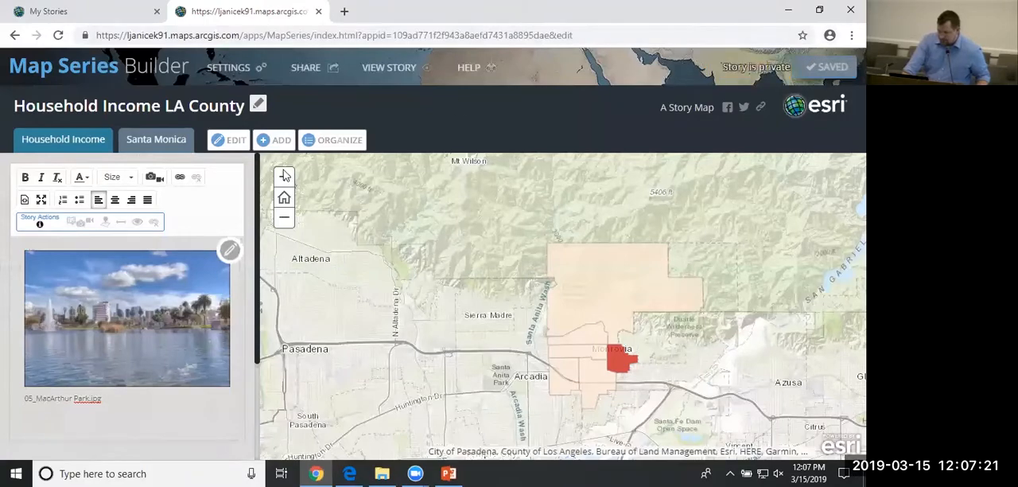
# View the saved Household Income LA County story as readers see it, and close both the live story and its builder.
pyautogui.click(398, 69)
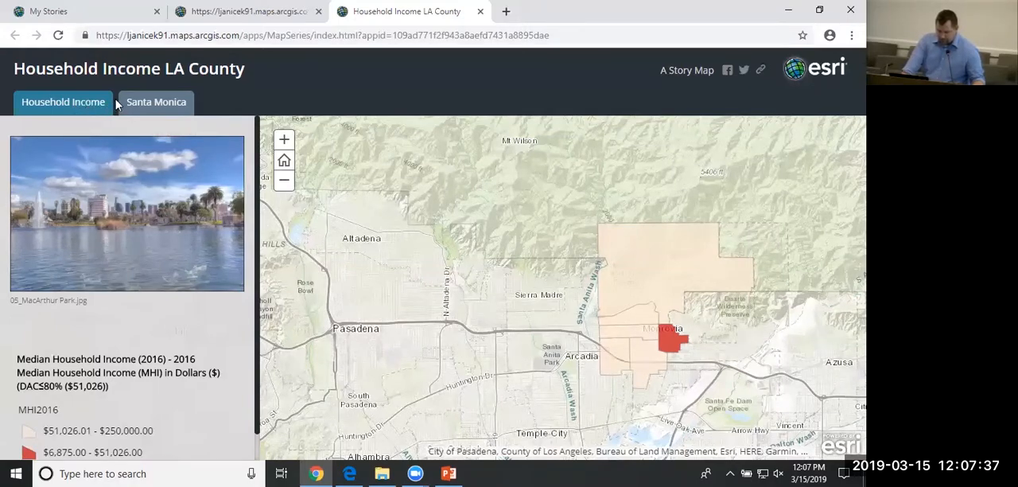
pyautogui.scroll(-1, 209, 260)
pyautogui.scroll(1, 173, 271)
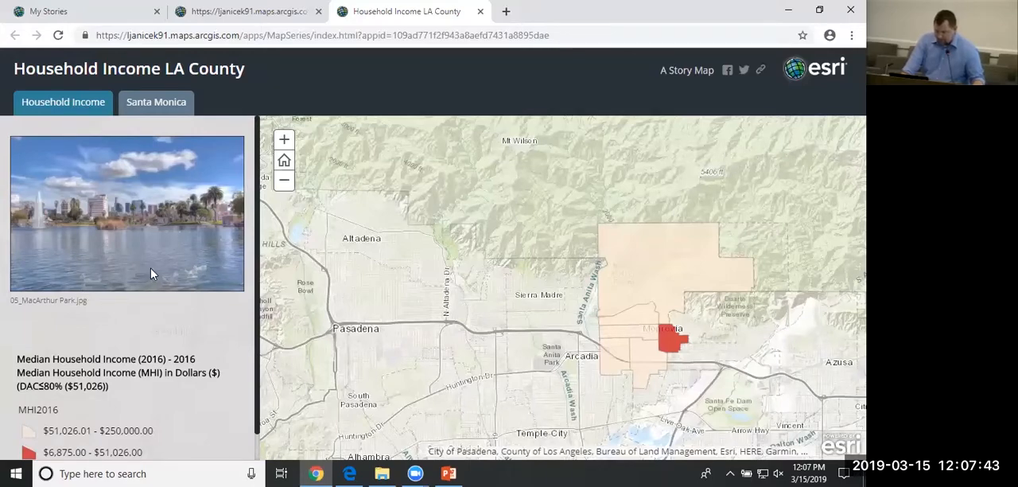
pyautogui.click(280, 25)
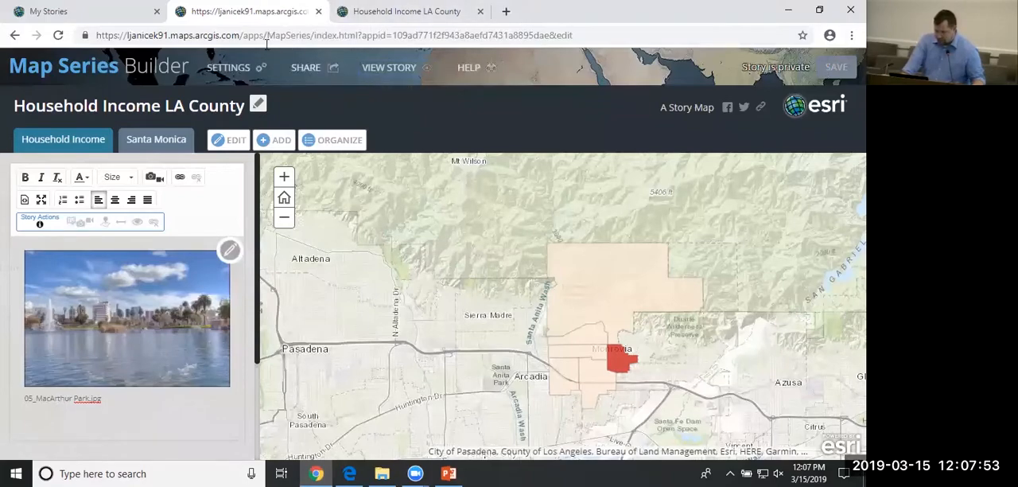
pyautogui.hotkey('ctrl', 'w')
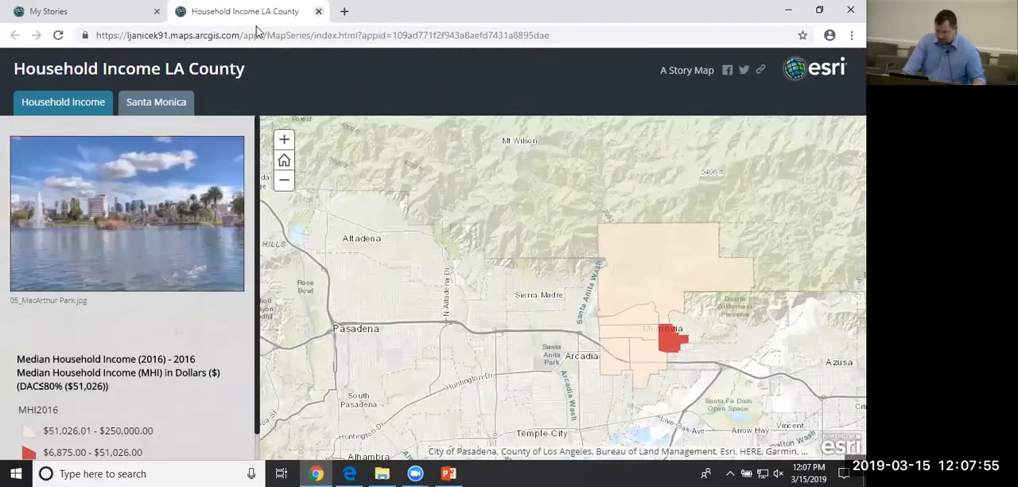
pyautogui.hotkey('ctrl', 'w')
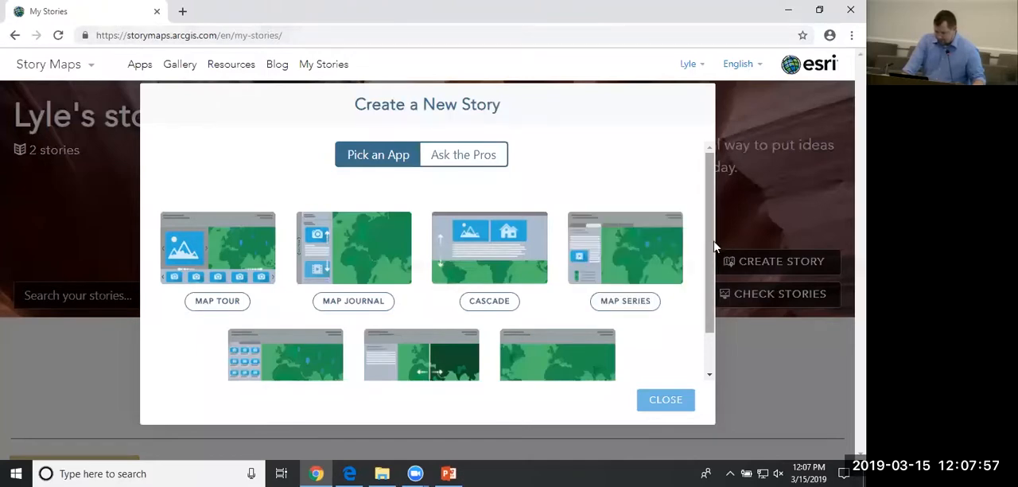
# Start a new story with the Shortlist app and try to title it Parks.
pyautogui.scroll(-1, 713, 248)
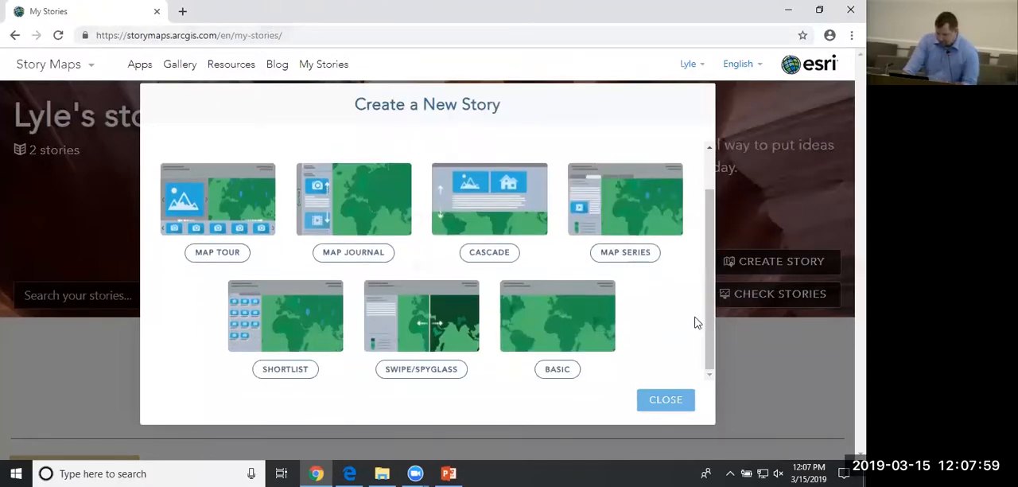
pyautogui.click(300, 369)
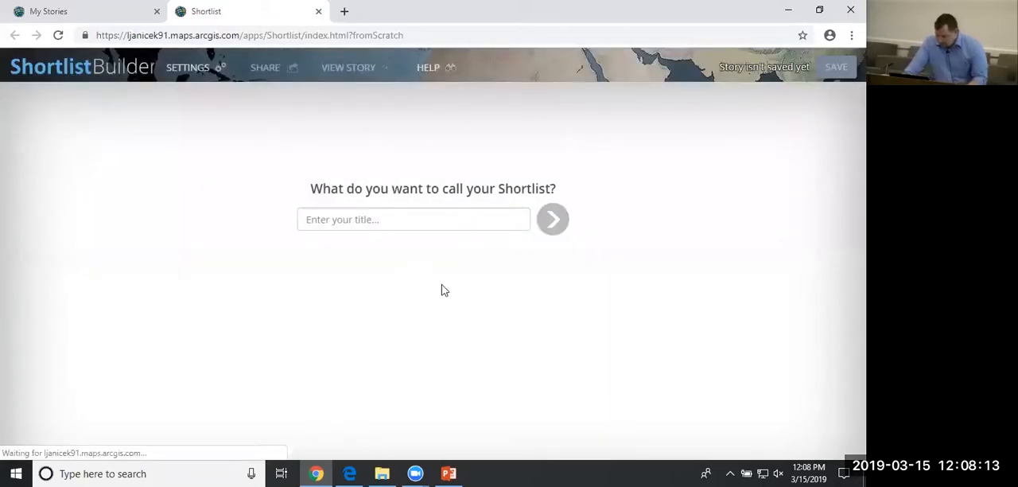
pyautogui.click(479, 224)
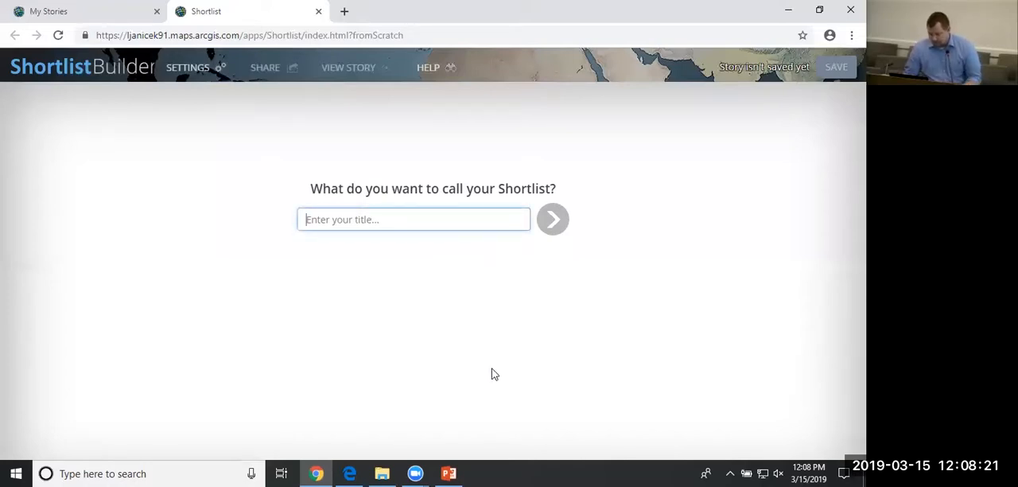
pyautogui.write('Parks')
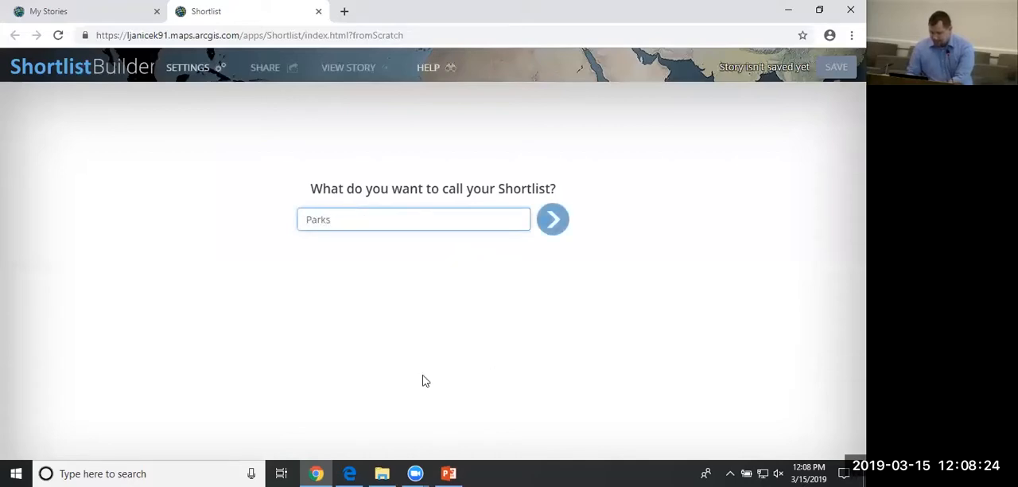
pyautogui.click(553, 220)
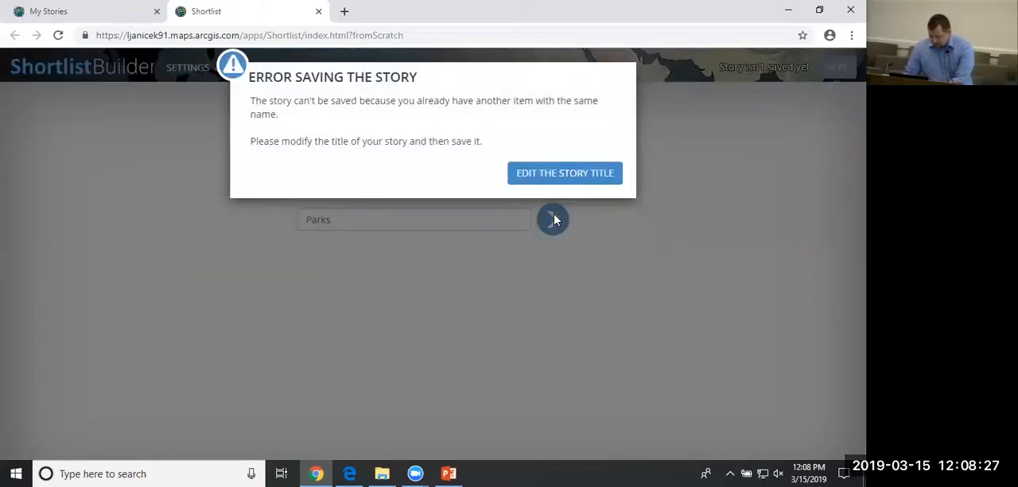
# Change the Shortlist's title to Parks of LA and create the story.
pyautogui.click(559, 175)
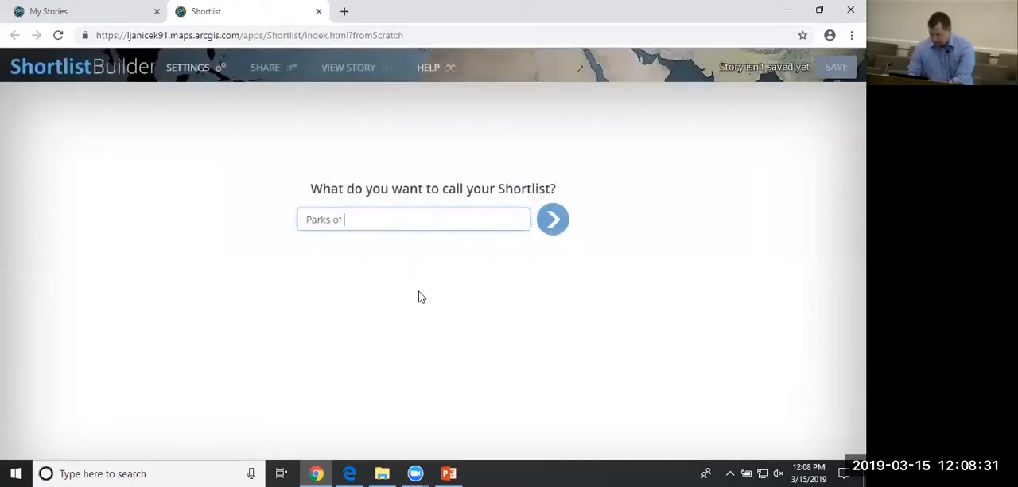
pyautogui.write('of LA')
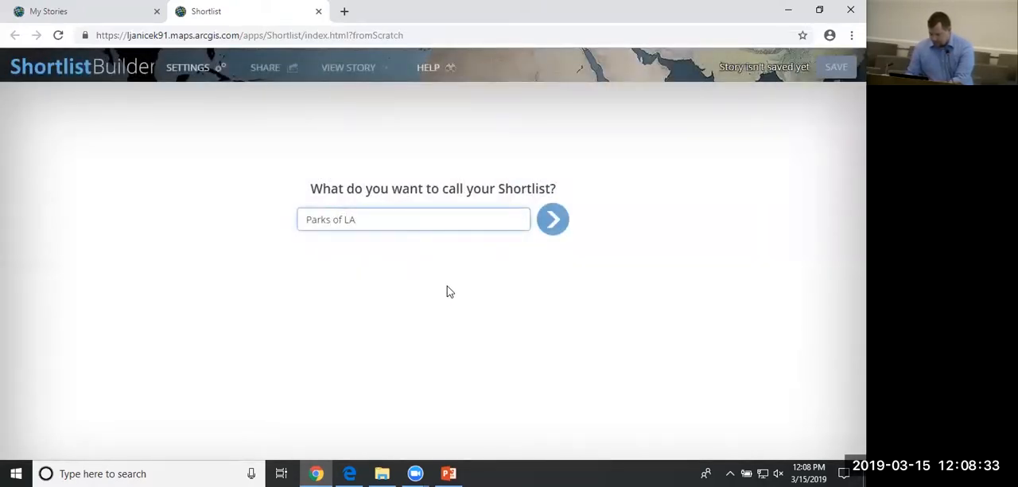
pyautogui.click(557, 232)
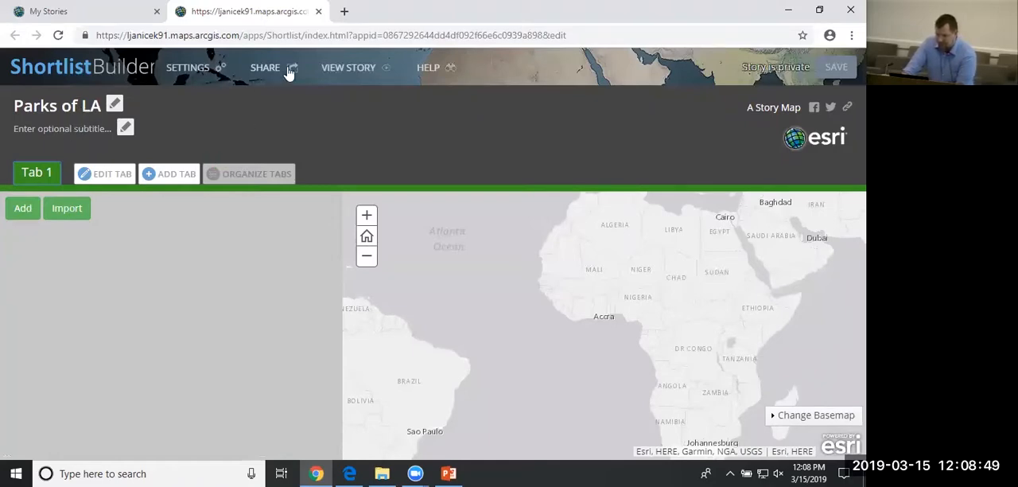
# Review the Shortlist's header, theme, map and general settings, and apply them.
pyautogui.click(195, 70)
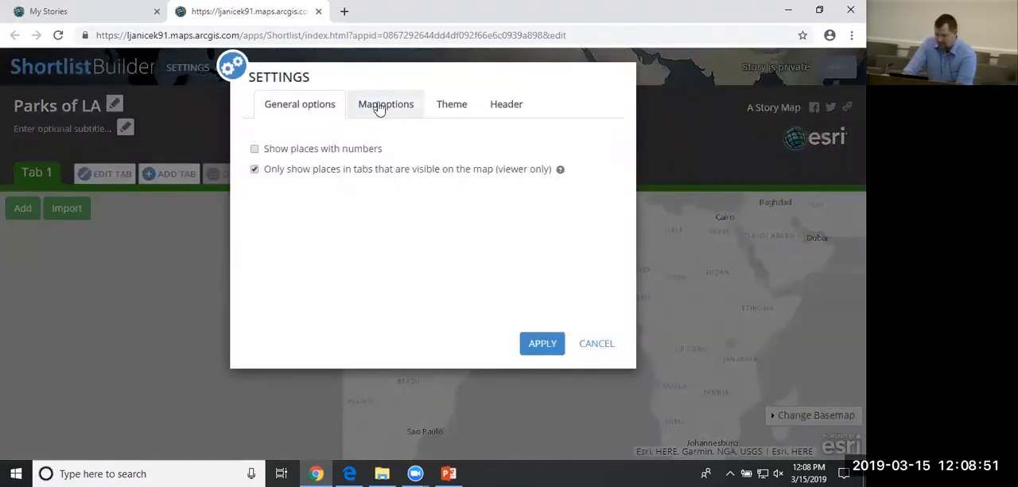
pyautogui.click(499, 106)
pyautogui.click(463, 114)
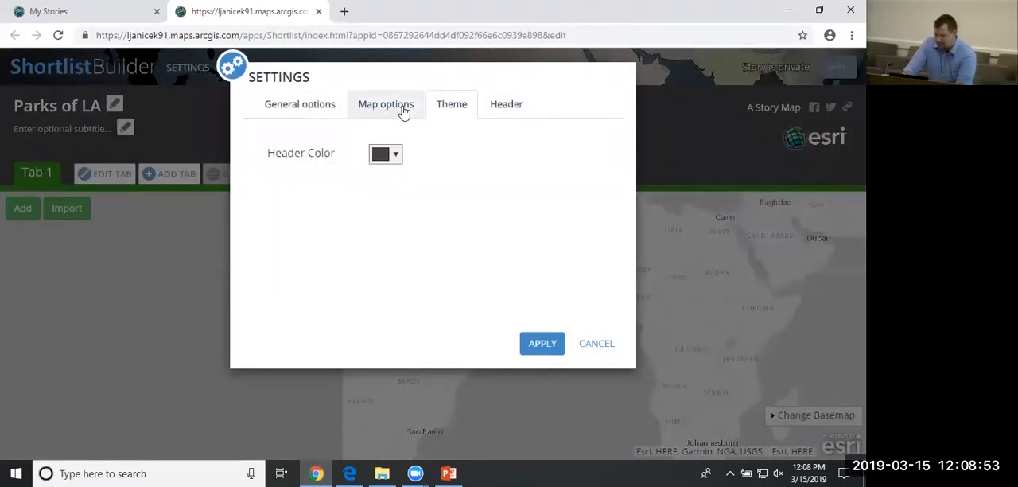
pyautogui.click(394, 111)
pyautogui.click(292, 112)
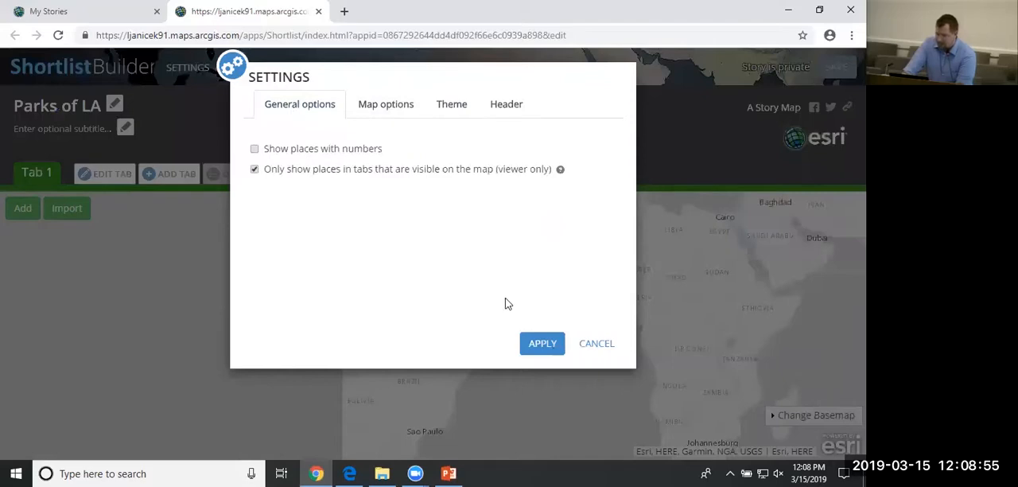
pyautogui.click(543, 344)
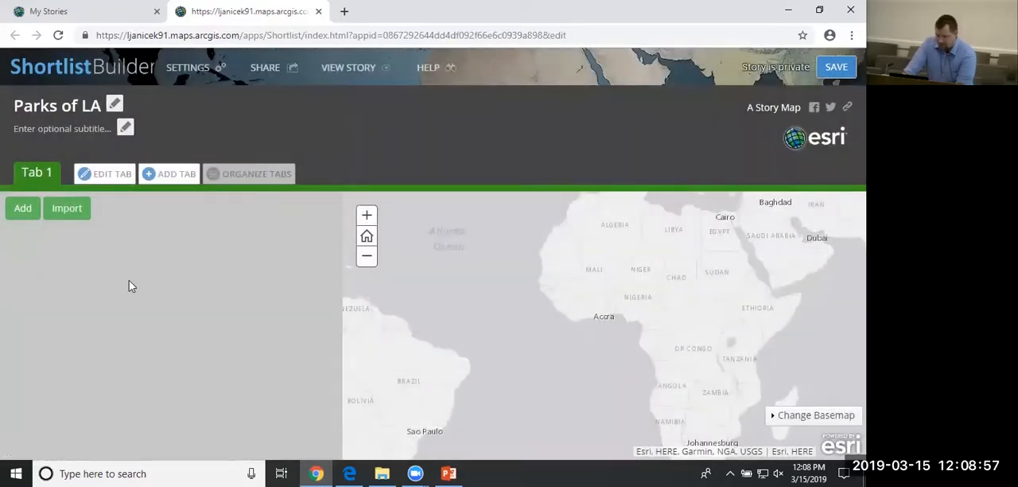
# Add a place to Tab 1 using the 05_MacArthur Park image from the Images folder.
pyautogui.click(21, 211)
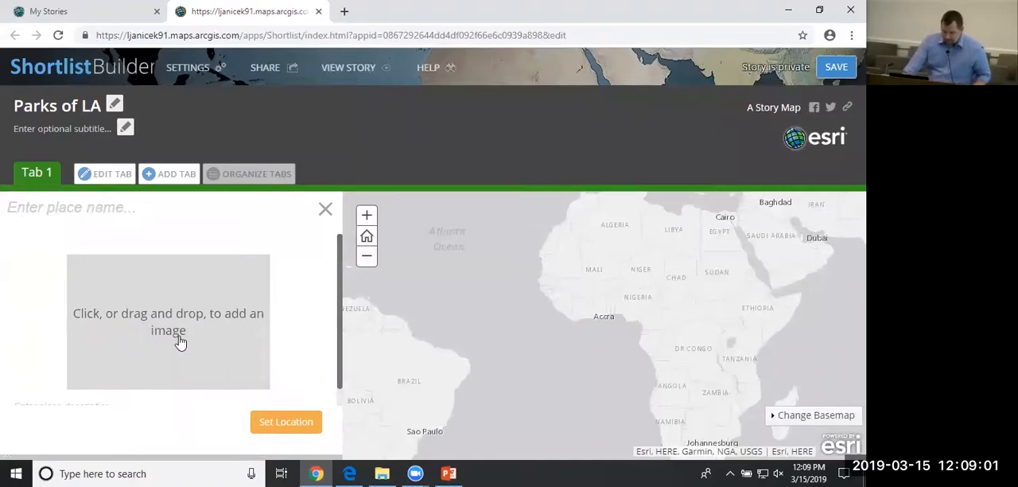
pyautogui.click(380, 473)
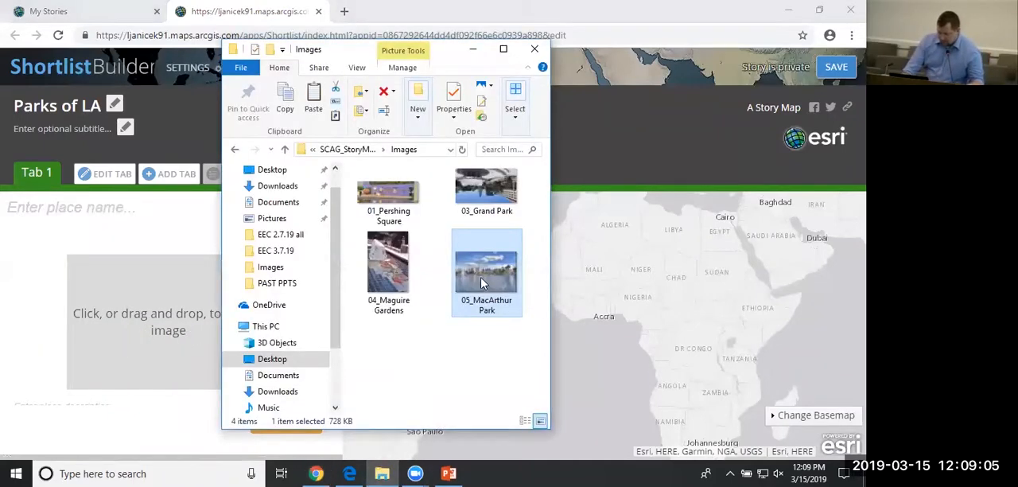
pyautogui.moveTo(480, 282); pyautogui.dragTo(171, 326)
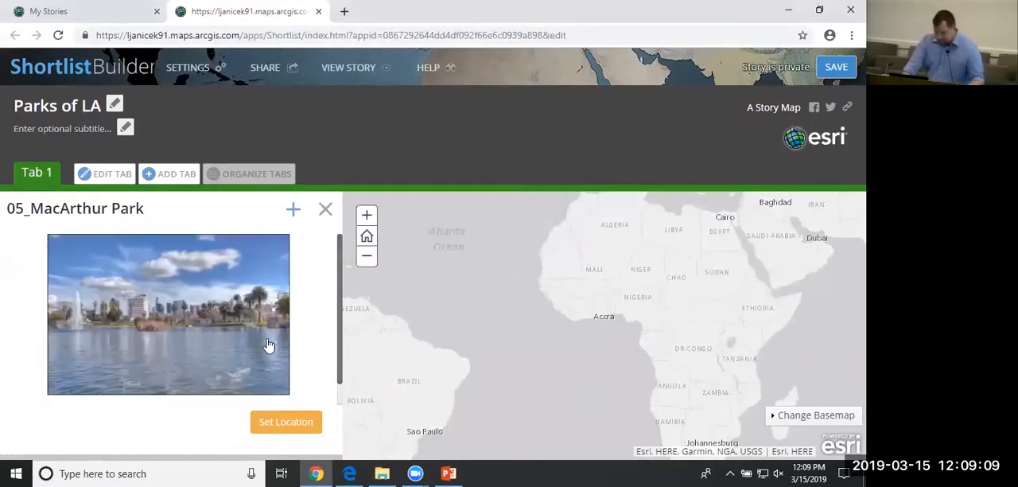
# Set the 05_MacArthur Park place's location by searching for MacArthur Park and using the Los Angeles, CA match.
pyautogui.click(303, 426)
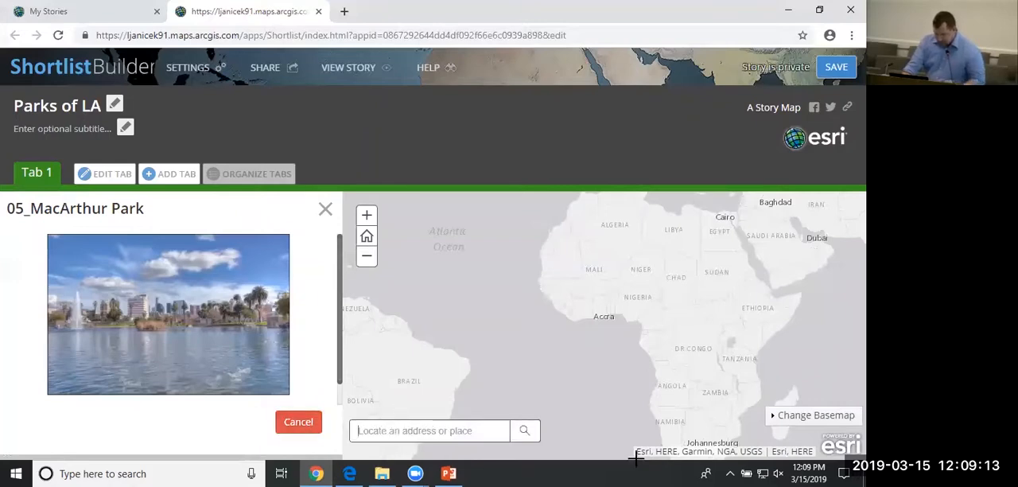
pyautogui.write('Mar')
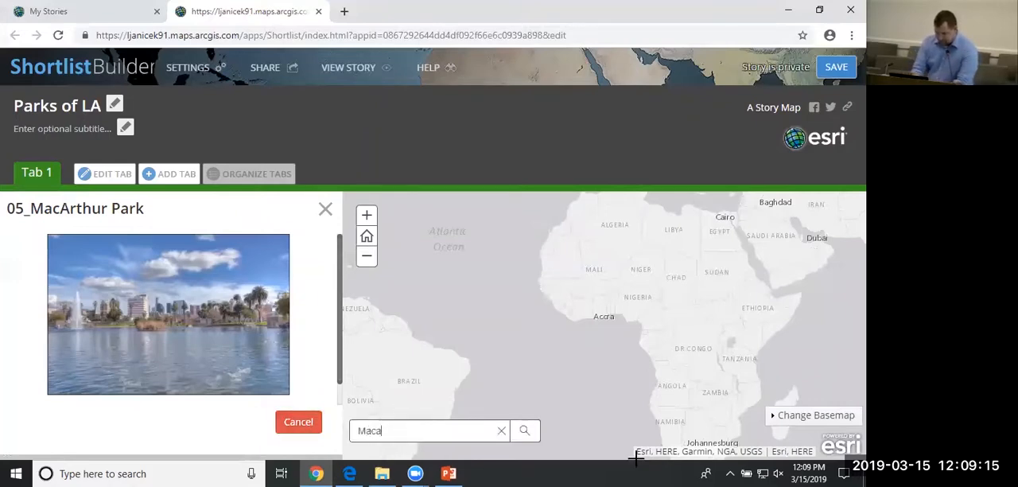
pyautogui.write('arthur Park ')
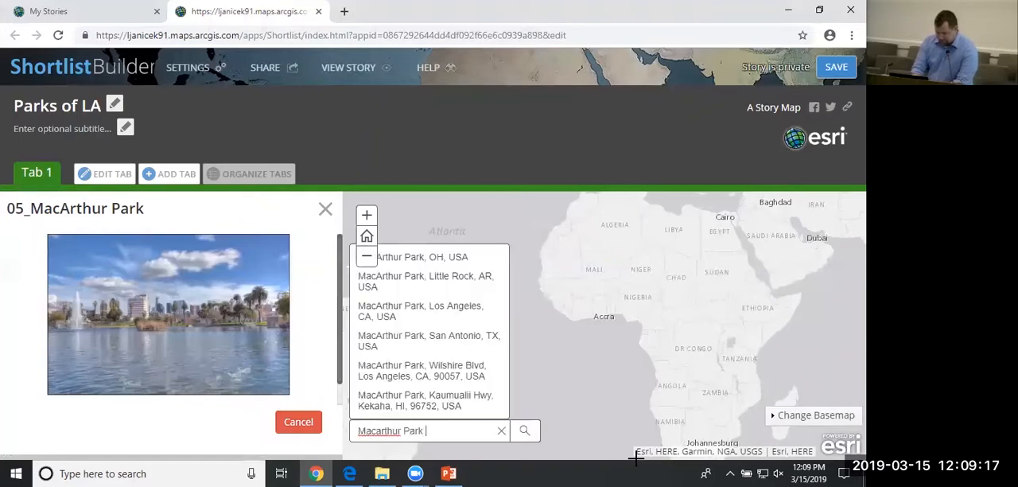
pyautogui.write('Los a')
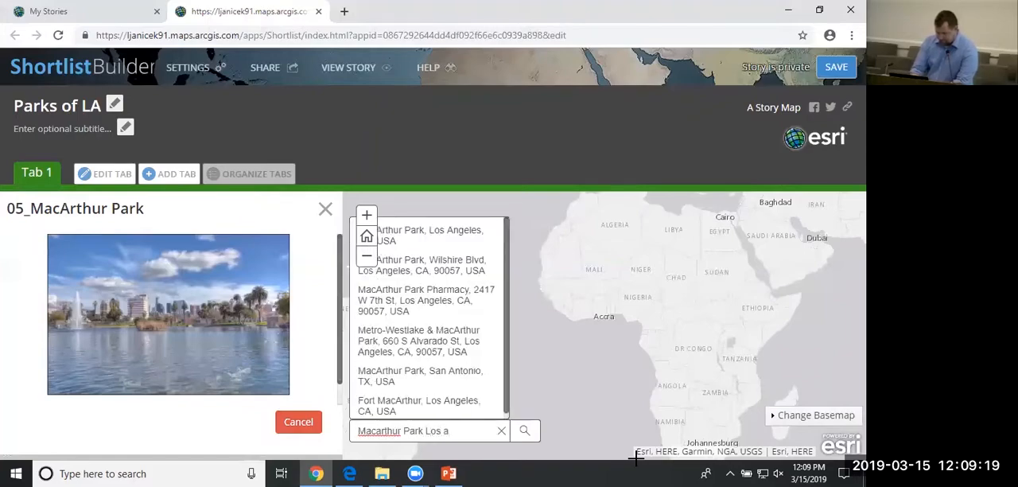
pyautogui.click(401, 243)
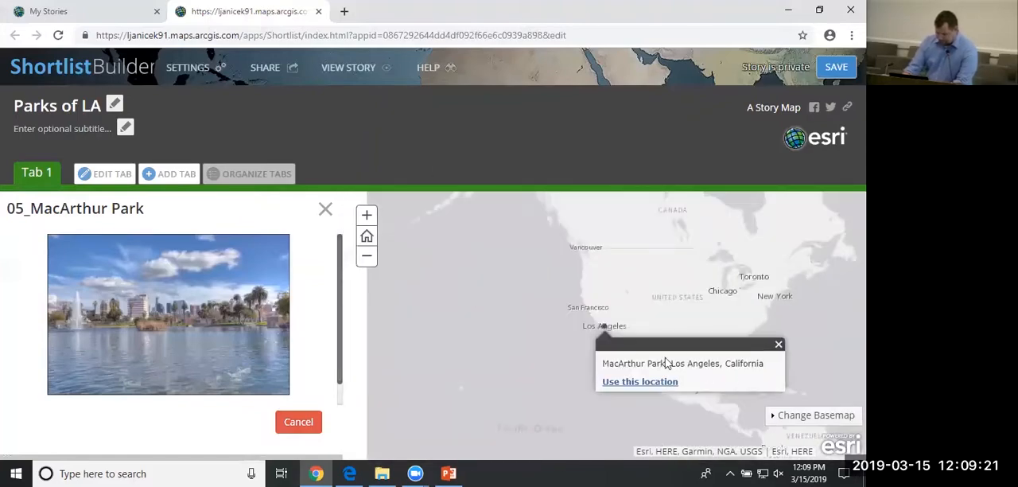
pyautogui.scroll(3, 596, 329)
pyautogui.scroll(3, 626, 299)
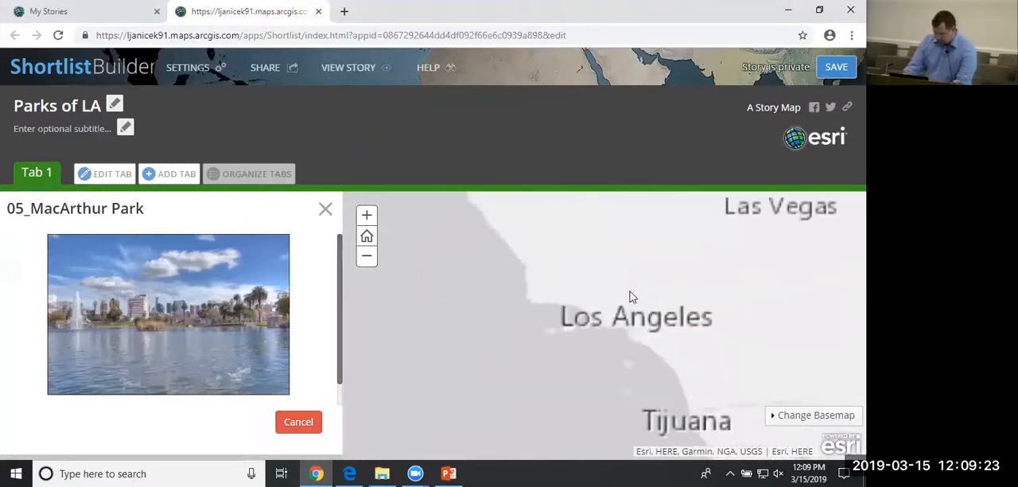
pyautogui.scroll(2, 652, 388)
pyautogui.scroll(3, 650, 388)
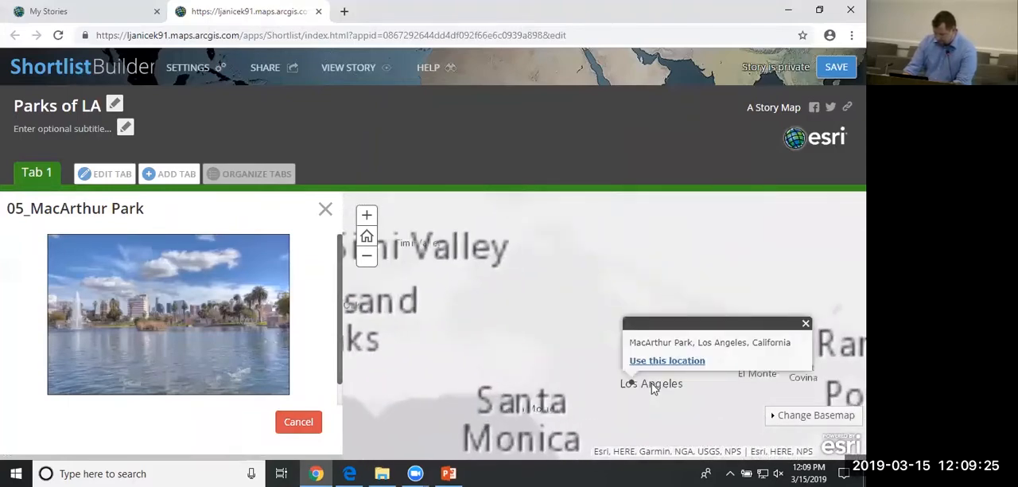
pyautogui.scroll(4, 597, 379)
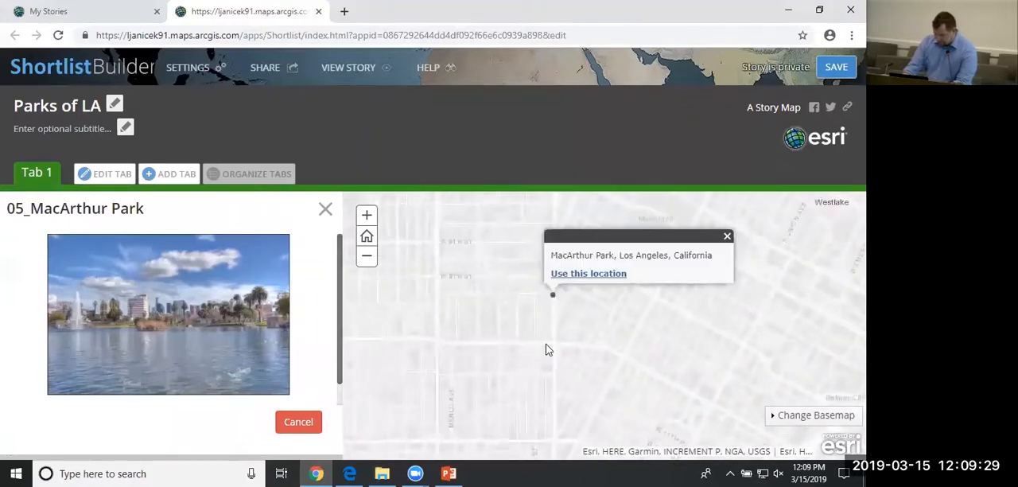
pyautogui.moveTo(548, 350); pyautogui.dragTo(408, 407)
pyautogui.moveTo(415, 357); pyautogui.dragTo(427, 374)
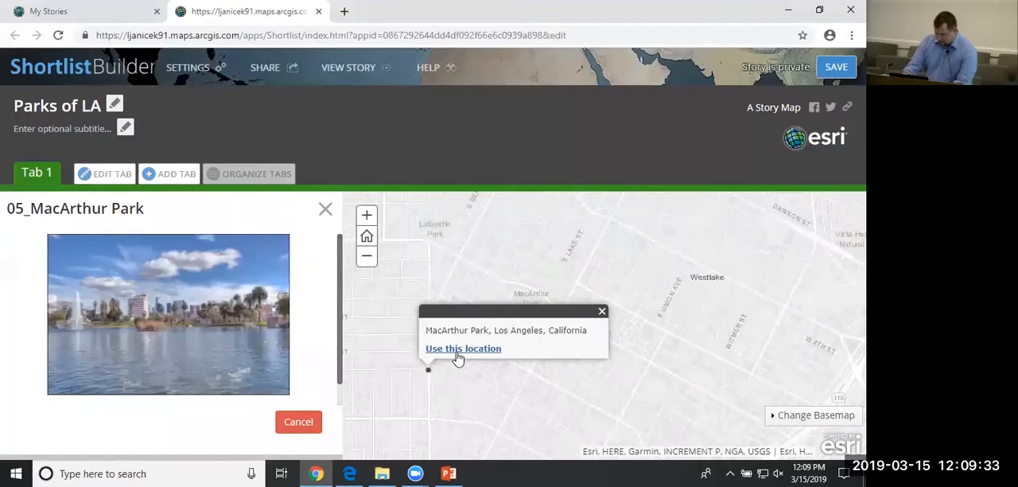
pyautogui.click(457, 351)
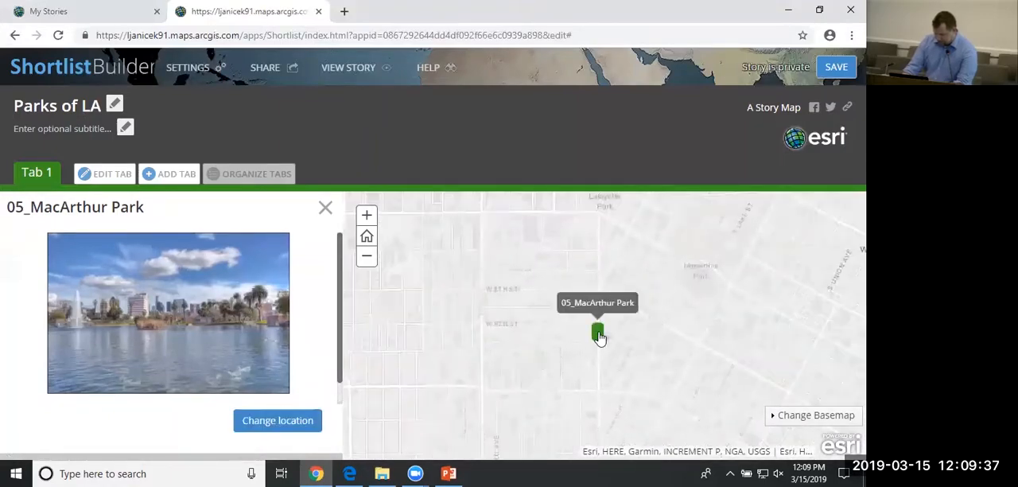
# Move the 05_MacArthur Park marker onto the MacArthur Park label on the map and update its location.
pyautogui.moveTo(600, 338)
pyautogui.mouseDown()
pyautogui.moveTo(608, 328)
pyautogui.moveTo(461, 370)
pyautogui.mouseUp()
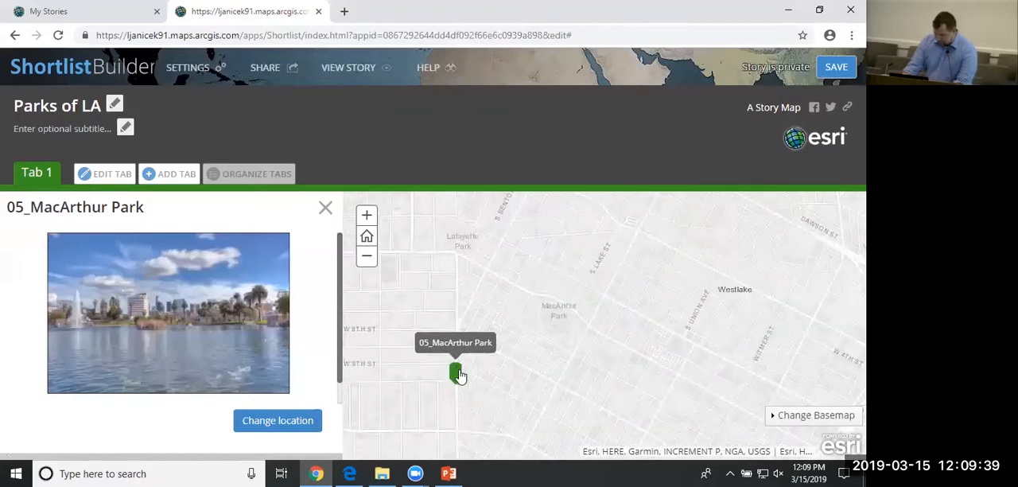
pyautogui.click(262, 421)
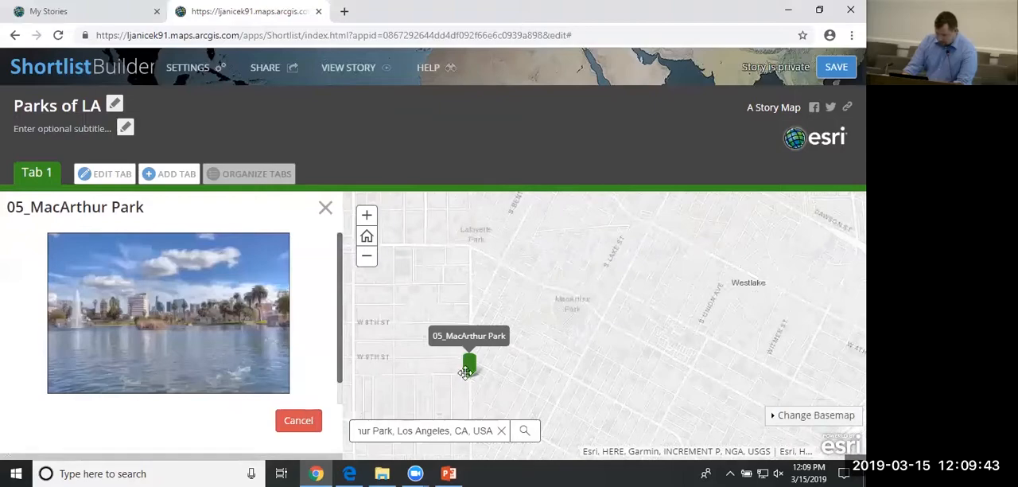
pyautogui.moveTo(465, 372); pyautogui.dragTo(570, 302)
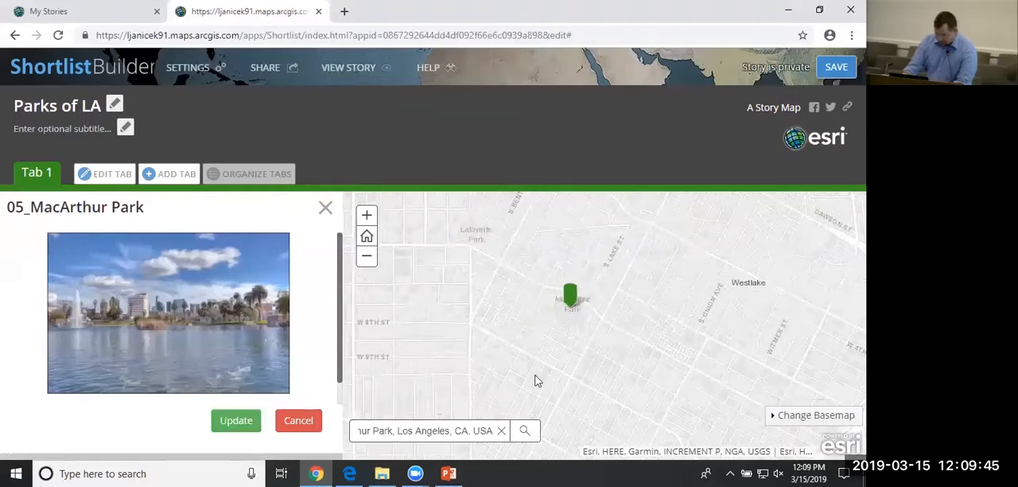
pyautogui.click(236, 421)
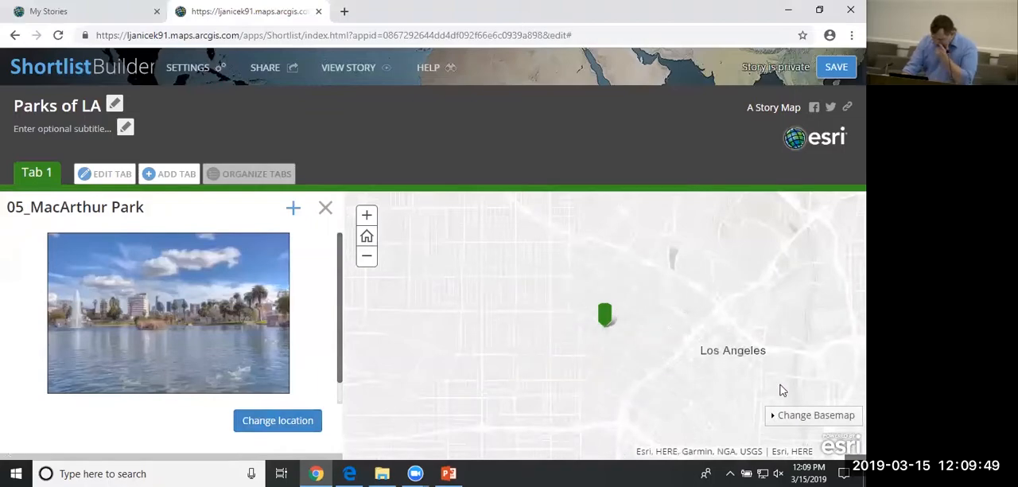
# Change the Shortlist map's basemap to Imagery and save the story.
pyautogui.click(835, 416)
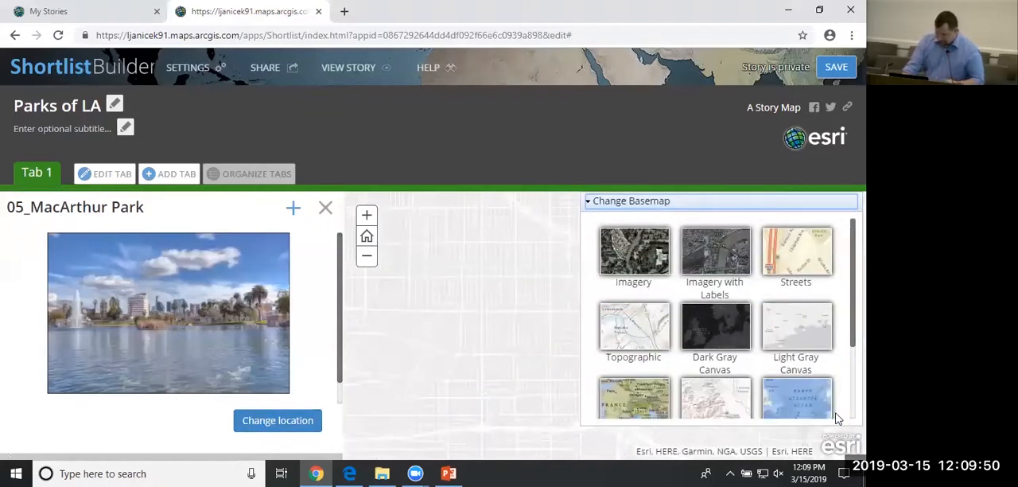
pyautogui.click(633, 264)
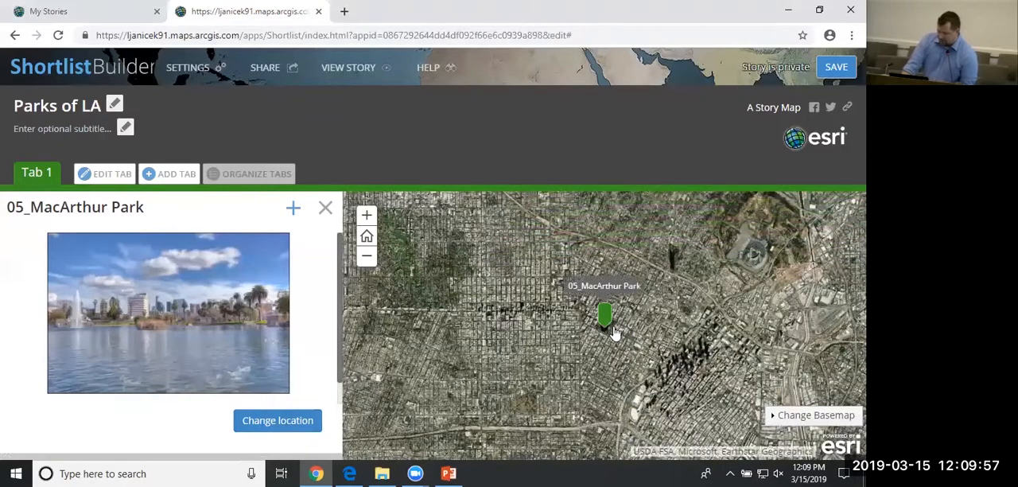
pyautogui.scroll(3, 615, 333)
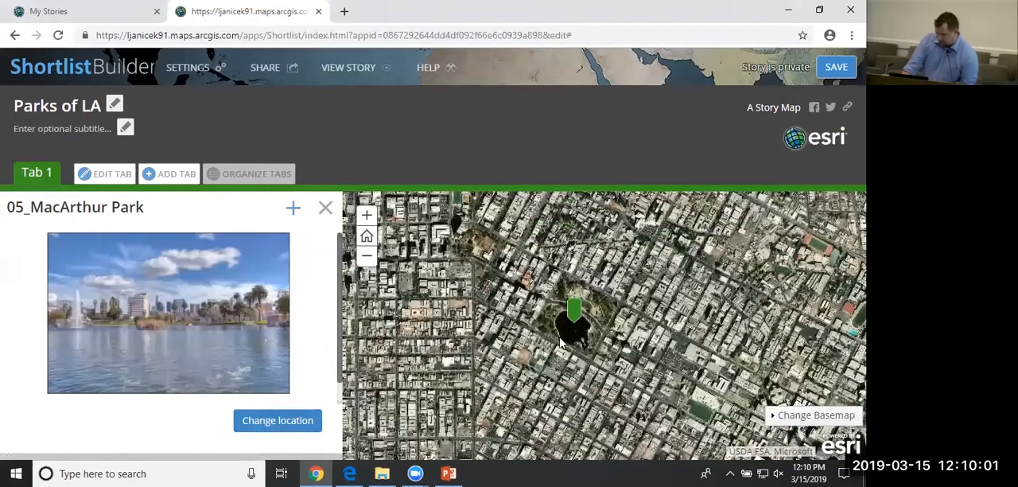
pyautogui.scroll(1, 561, 341)
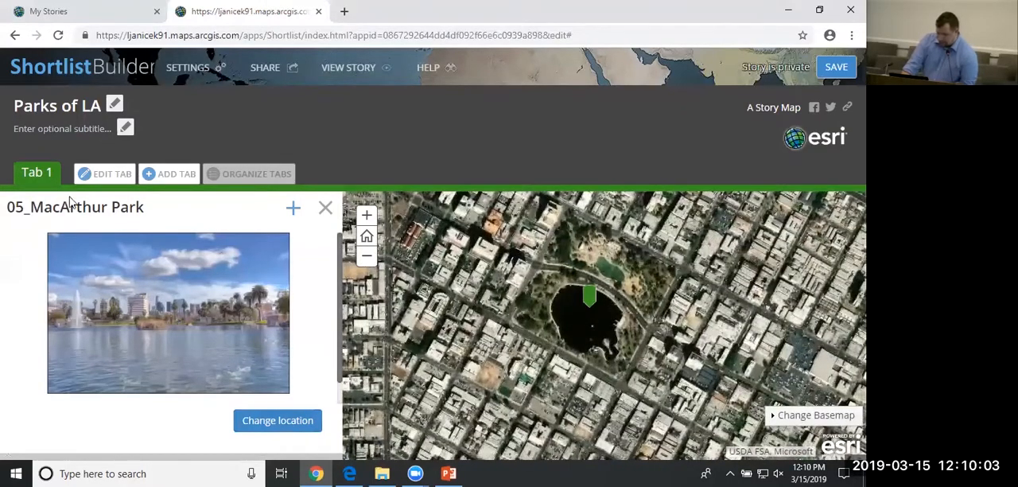
pyautogui.click(845, 77)
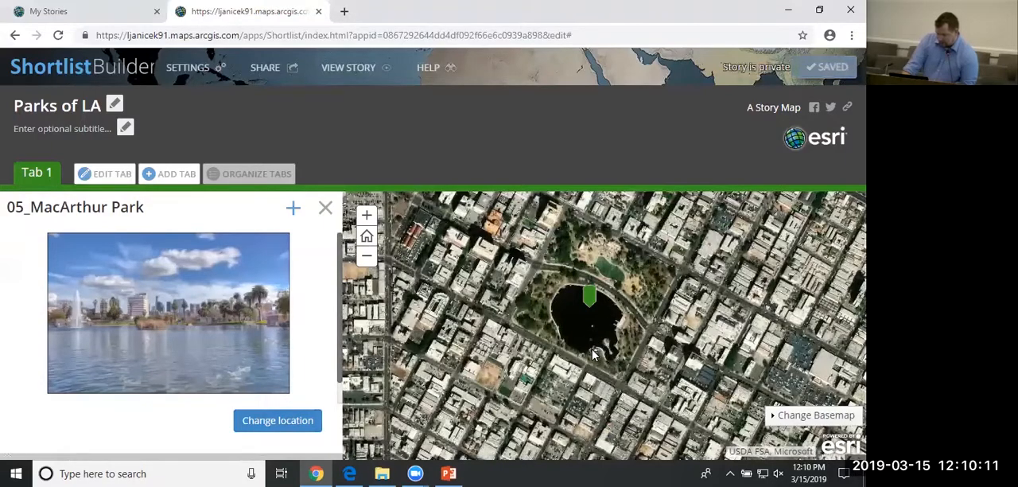
# Review the Shortlist's map options, theme and header settings, keep the default map location on Auto, and apply.
pyautogui.click(190, 68)
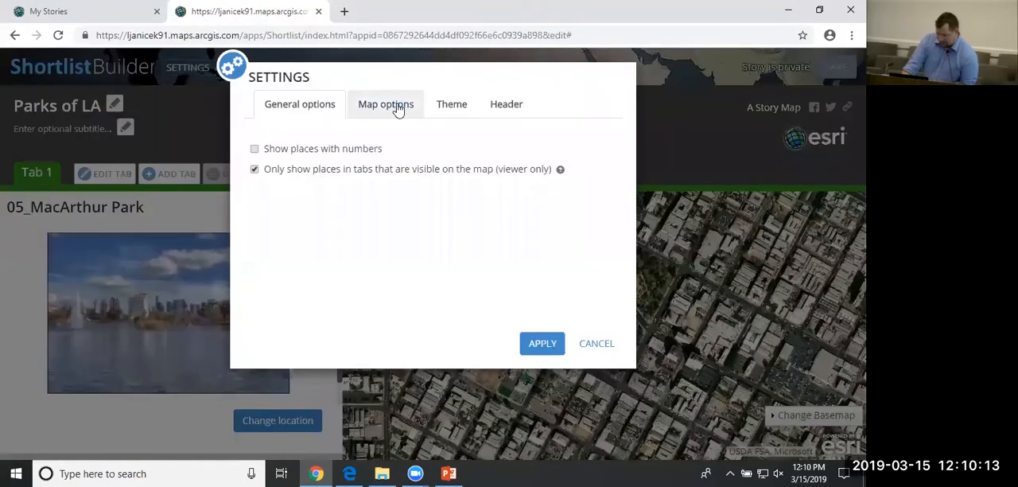
pyautogui.click(399, 110)
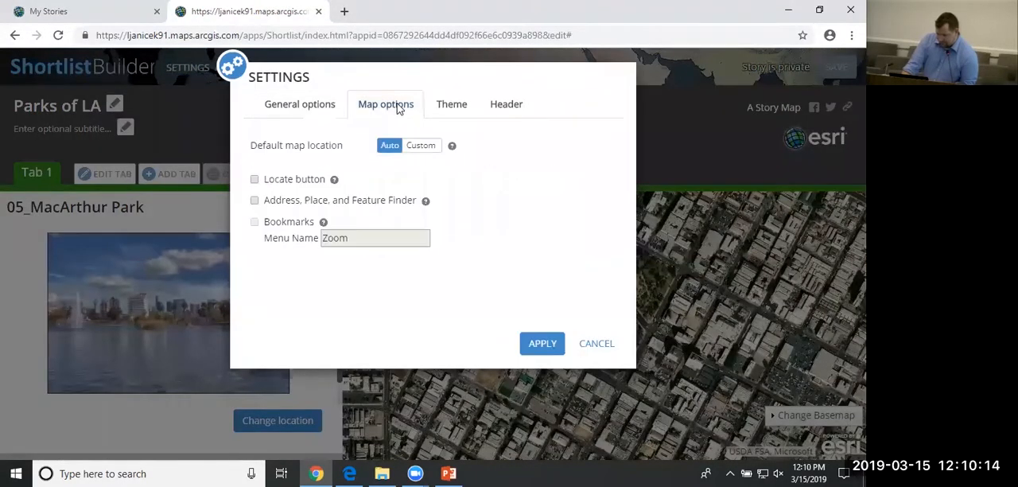
pyautogui.click(428, 151)
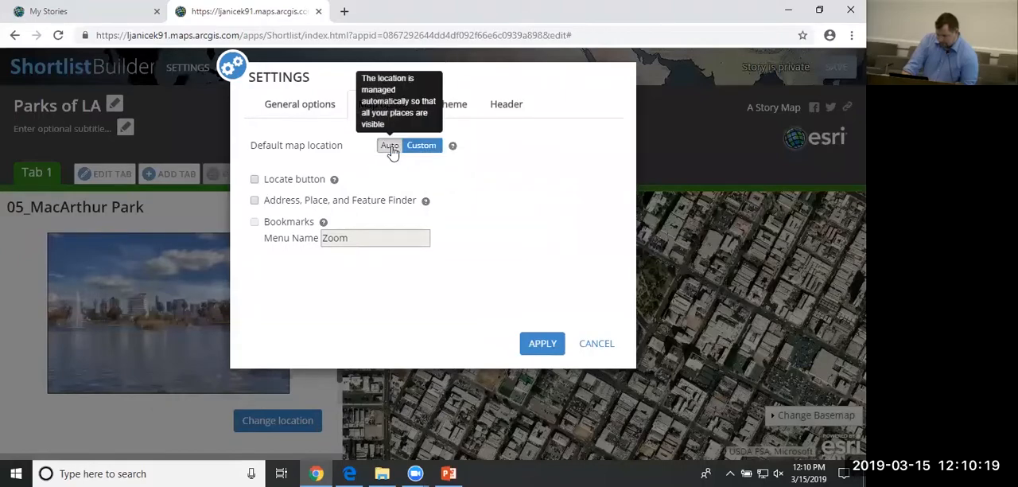
pyautogui.click(391, 152)
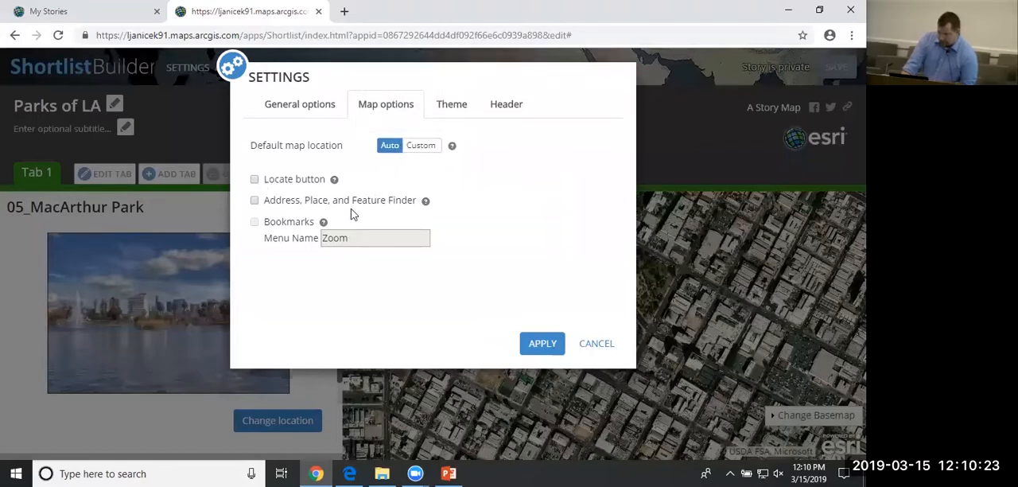
pyautogui.click(459, 111)
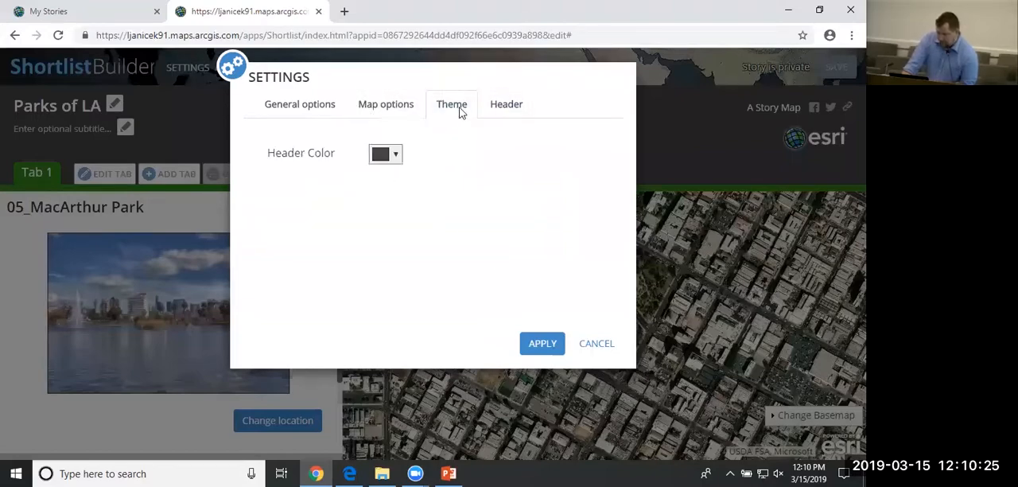
pyautogui.click(511, 110)
pyautogui.click(548, 346)
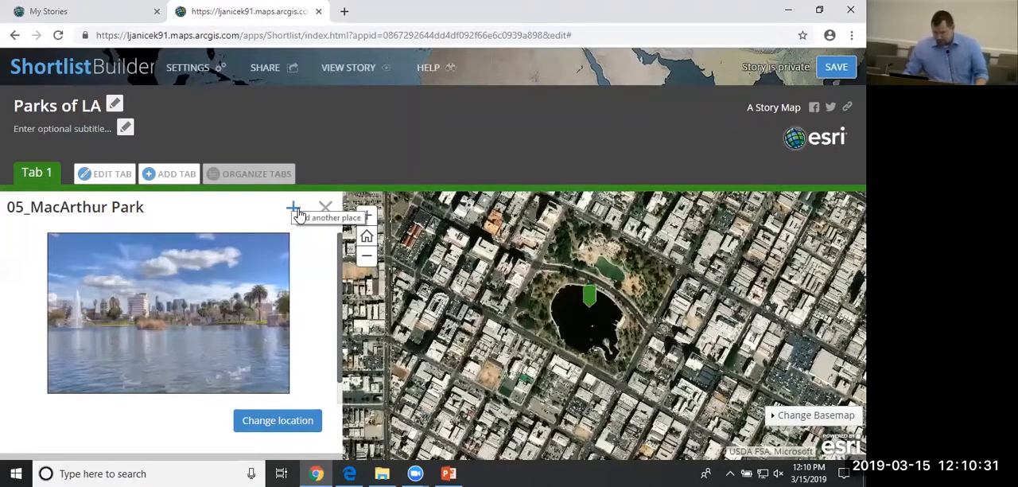
# Add a second place to Tab 1 using the 03_Grand Park image from the Images folder.
pyautogui.click(35, 175)
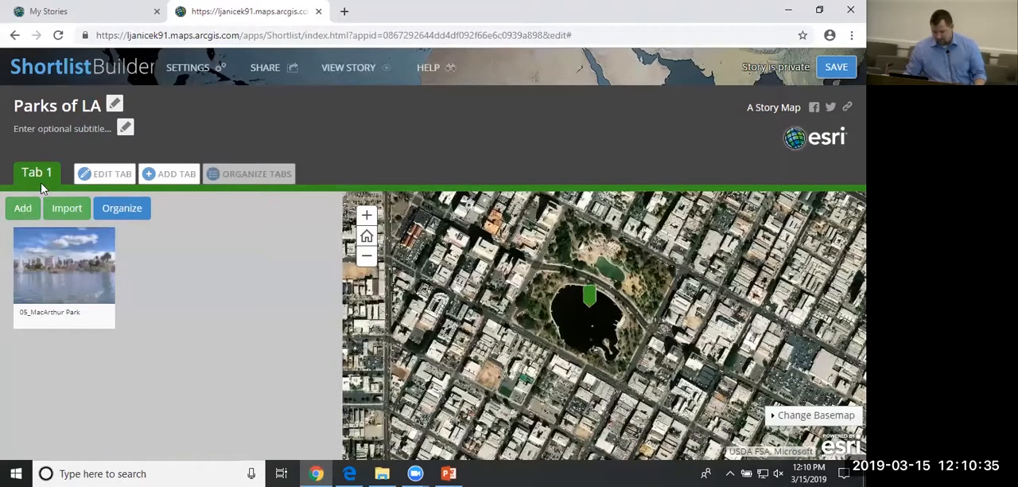
pyautogui.click(33, 208)
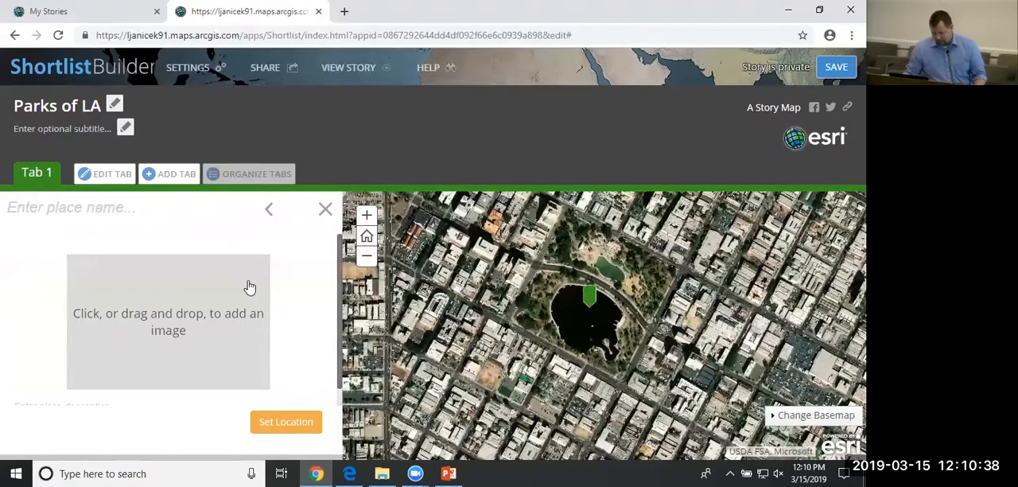
pyautogui.click(382, 473)
pyautogui.moveTo(481, 187); pyautogui.dragTo(103, 348)
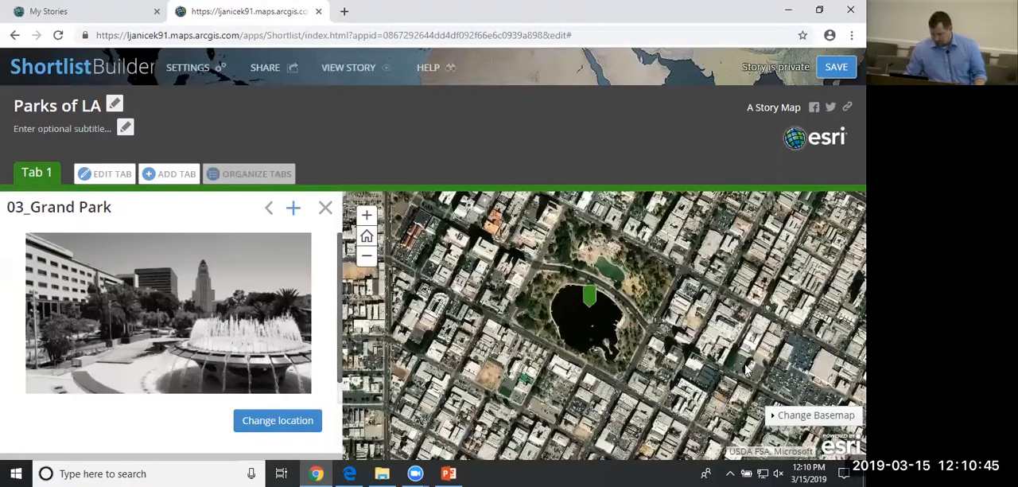
# Move the 03_Grand Park marker to the plaza edge just northwest of the round fountain and update its location.
pyautogui.moveTo(746, 370); pyautogui.dragTo(578, 362)
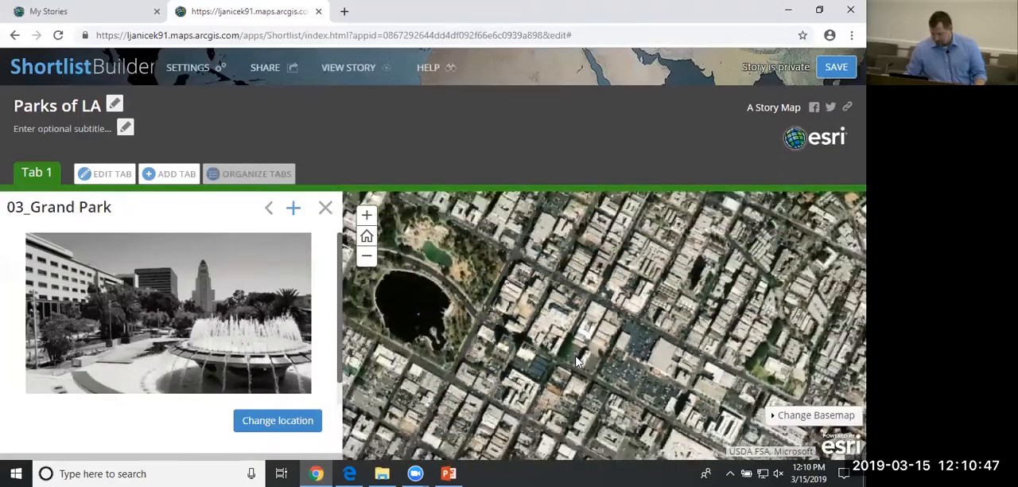
pyautogui.scroll(-2, 577, 362)
pyautogui.moveTo(778, 366); pyautogui.dragTo(587, 333)
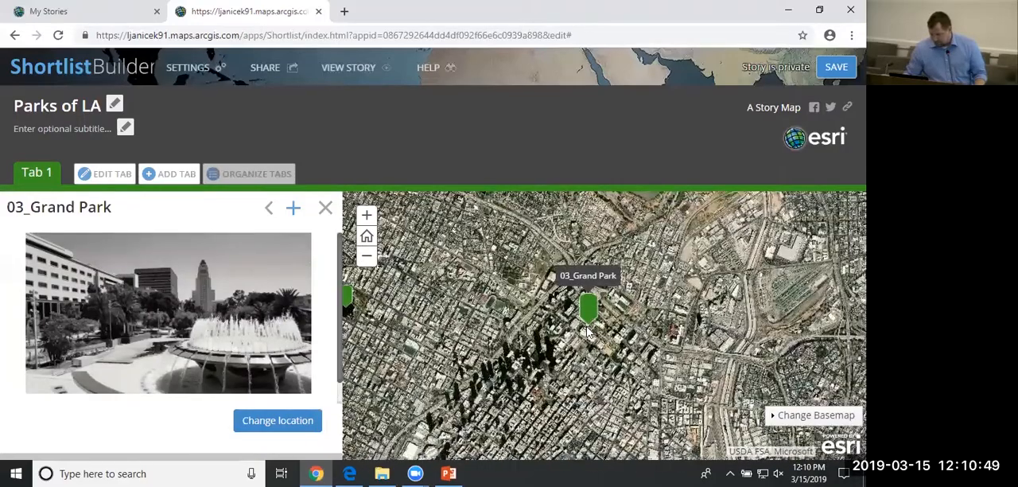
pyautogui.scroll(3, 587, 333)
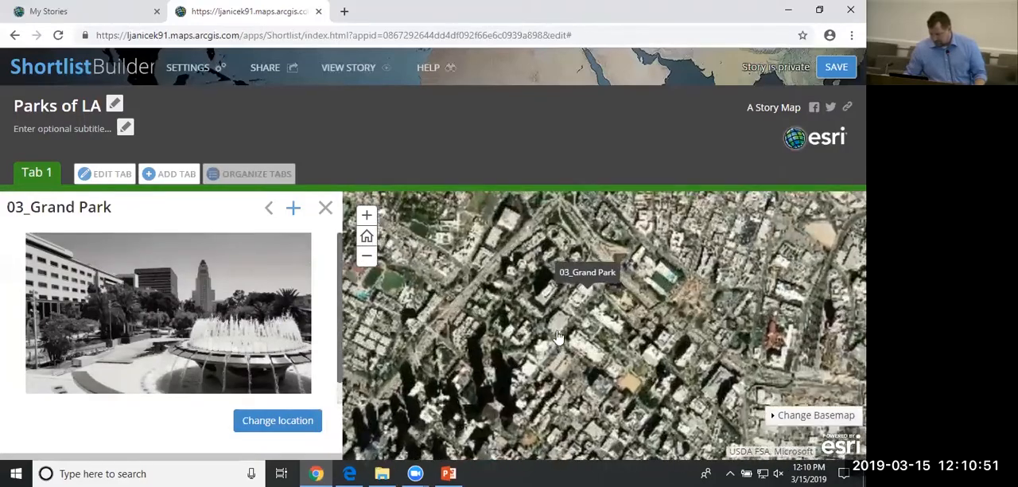
pyautogui.scroll(2, 559, 337)
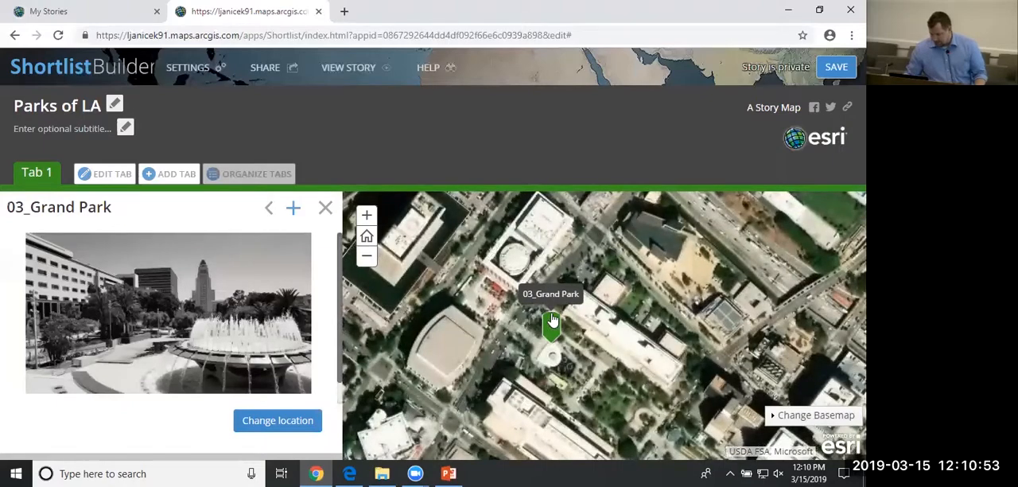
pyautogui.scroll(2, 553, 321)
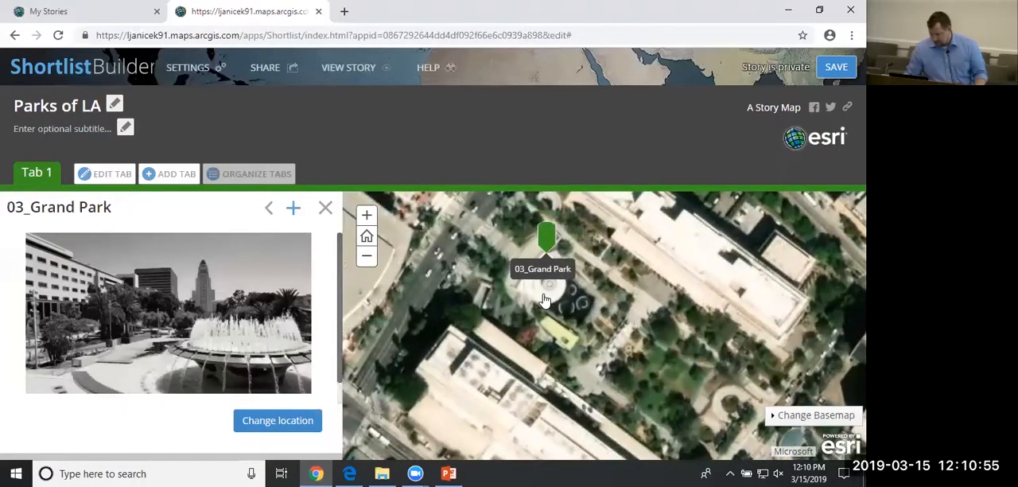
pyautogui.moveTo(548, 292); pyautogui.dragTo(560, 313)
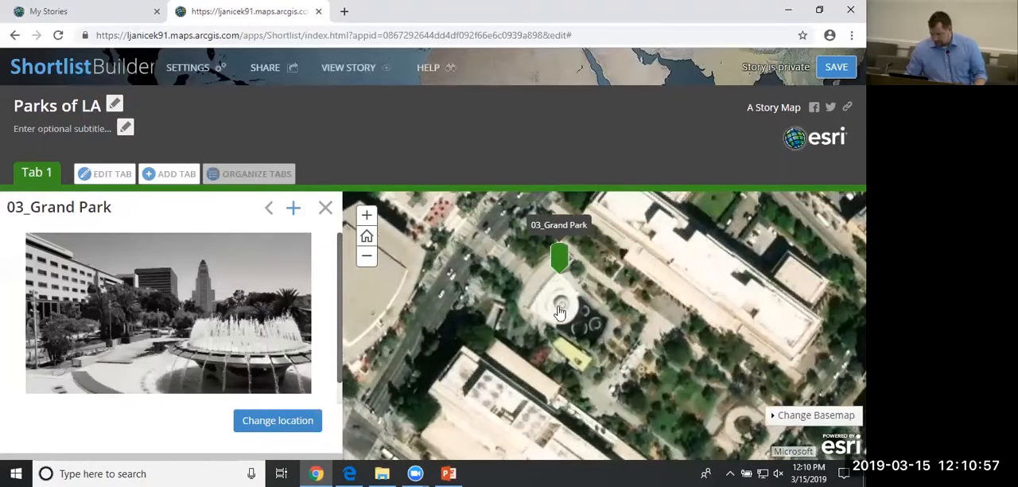
pyautogui.click(282, 421)
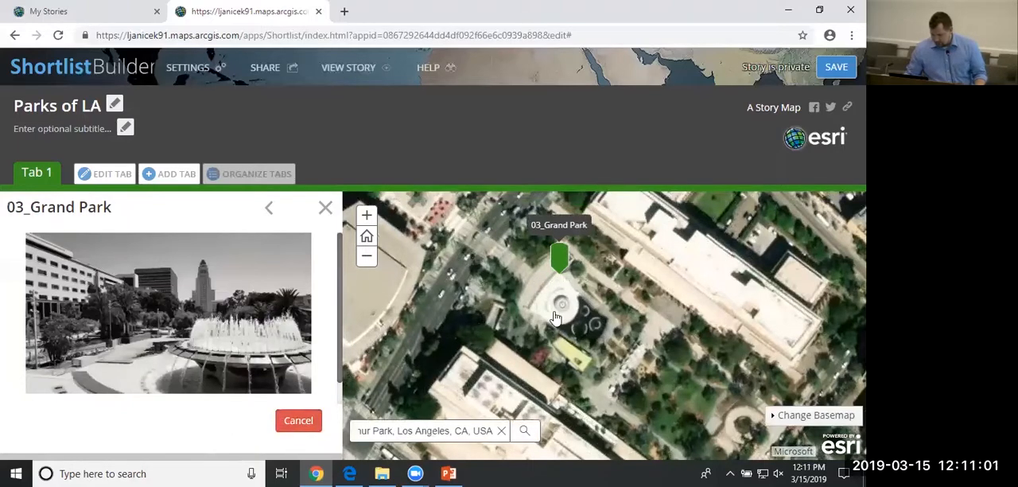
pyautogui.moveTo(559, 267); pyautogui.dragTo(536, 278)
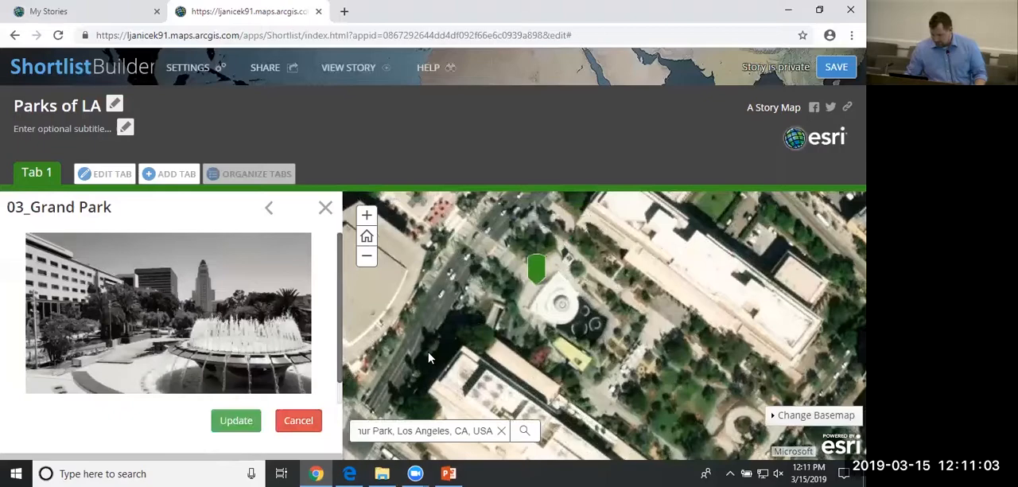
pyautogui.click(237, 419)
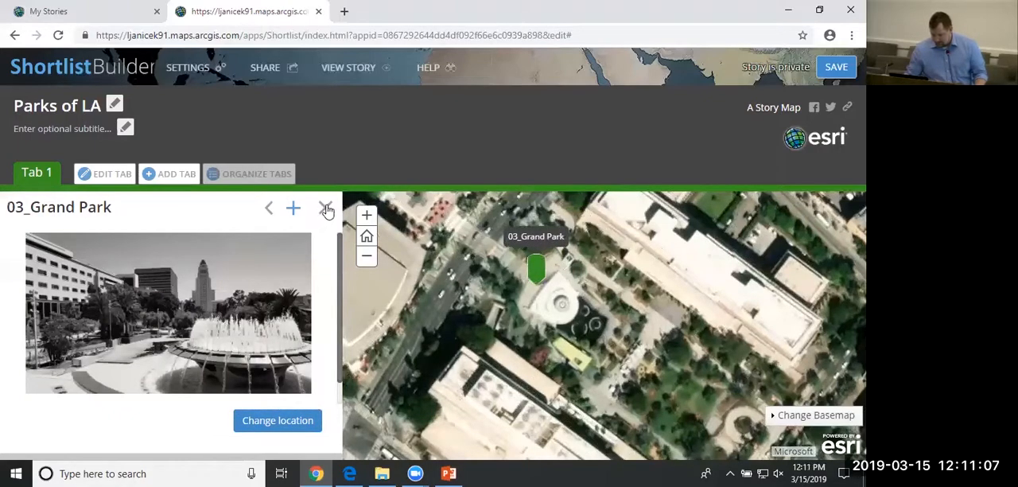
# Rename Tab 1 as Promenade and save the tab.
pyautogui.click(103, 173)
pyautogui.moveTo(293, 106); pyautogui.dragTo(236, 105)
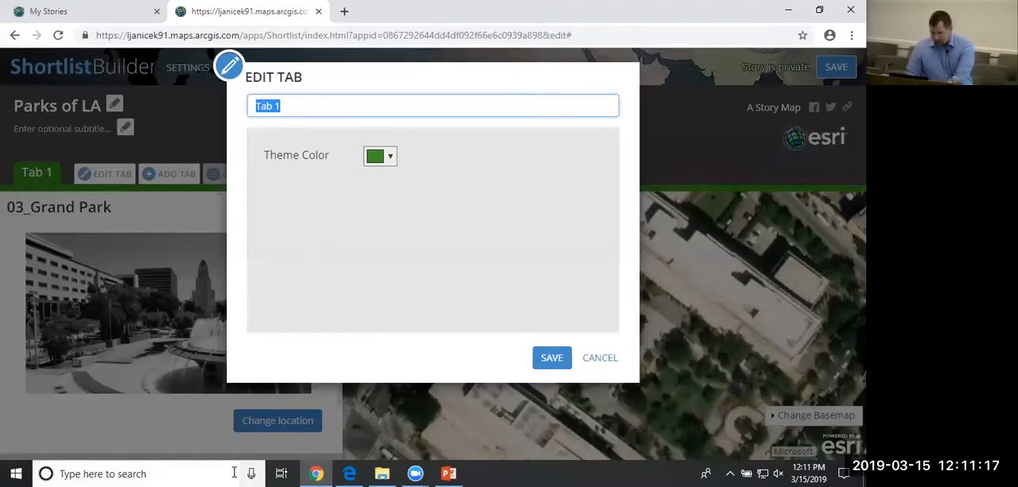
pyautogui.write('Promenade')
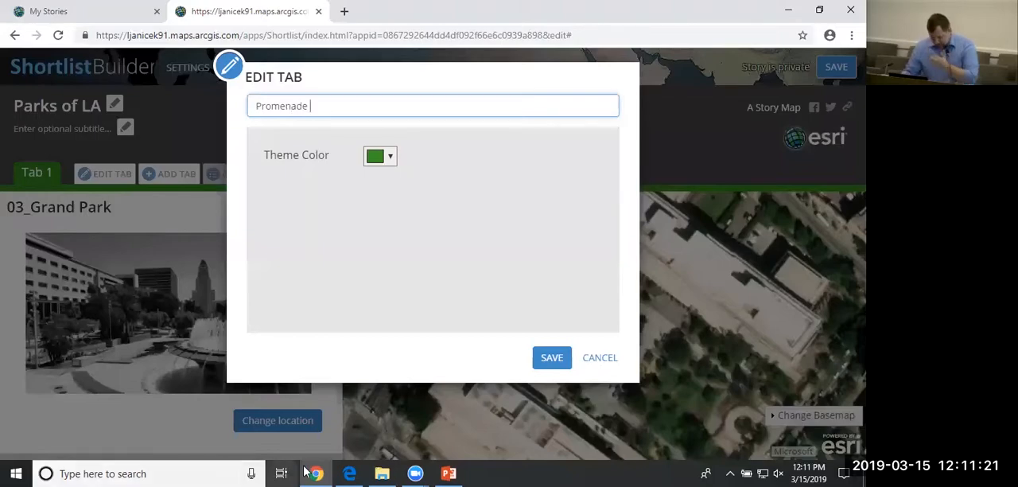
pyautogui.click(552, 357)
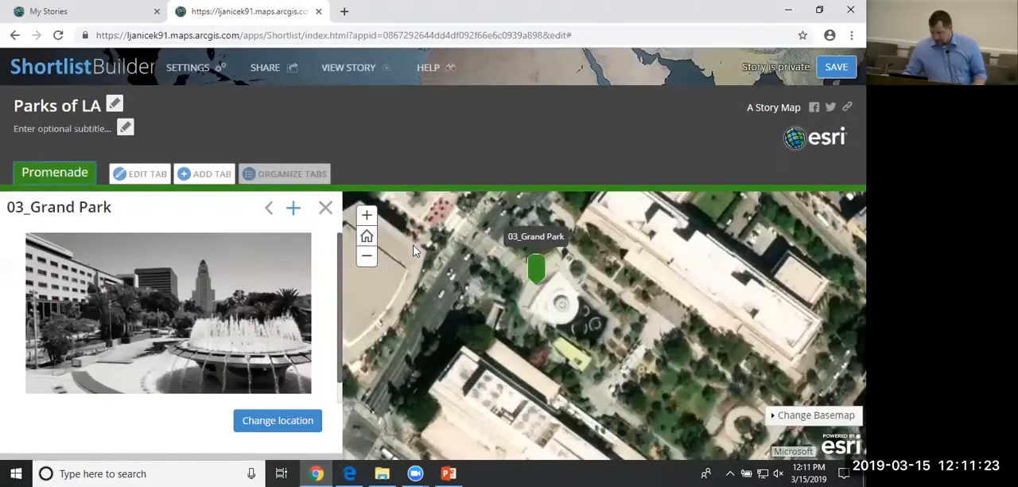
# Add a second tab and give it a place using the 04_Maguire Gardens image from the Images folder.
pyautogui.click(198, 179)
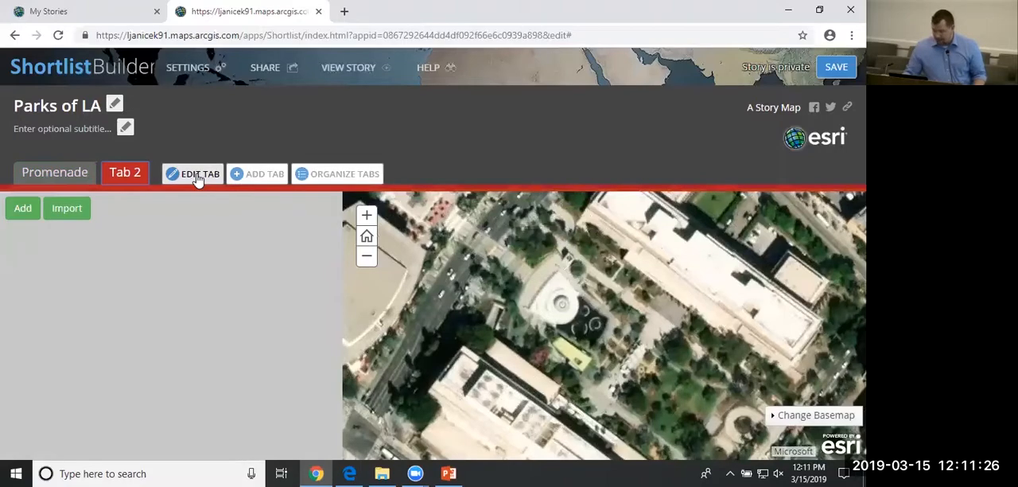
pyautogui.click(23, 207)
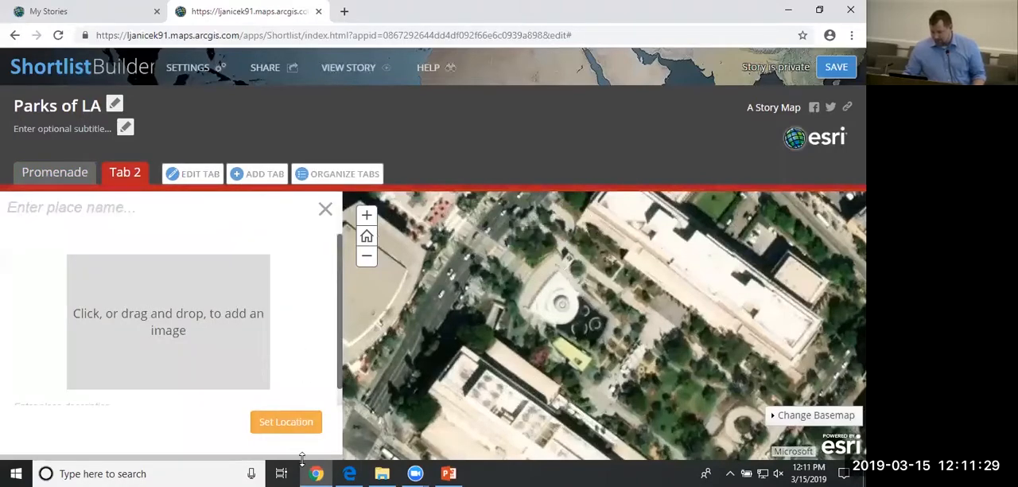
pyautogui.click(382, 472)
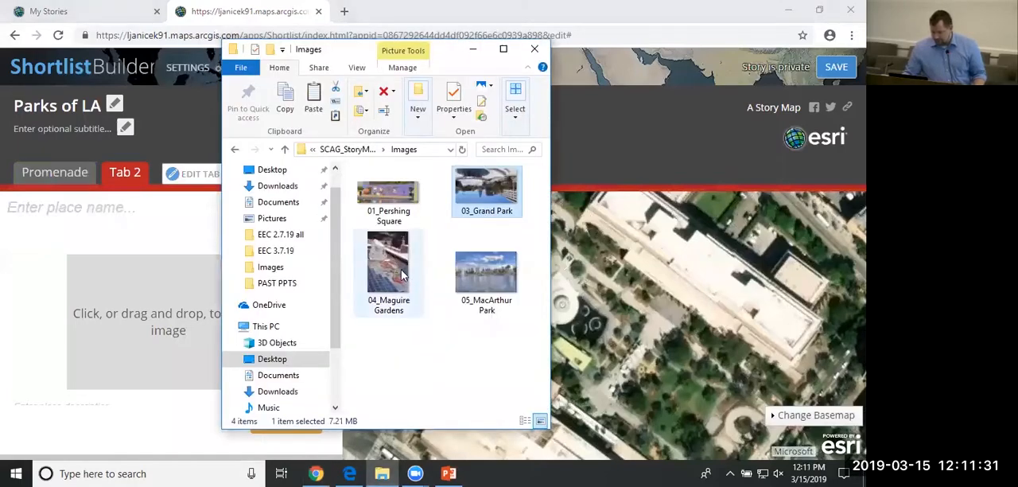
pyautogui.moveTo(395, 270); pyautogui.dragTo(175, 310)
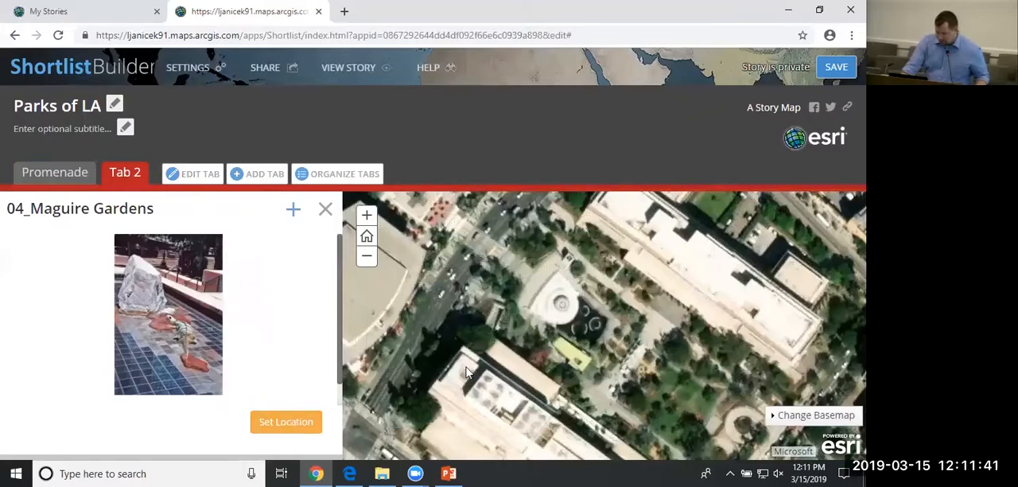
# Set the location of the 04_Maguire Gardens place on the downtown block just northwest of the large grey square-roofed building.
pyautogui.click(367, 256)
pyautogui.click(368, 261)
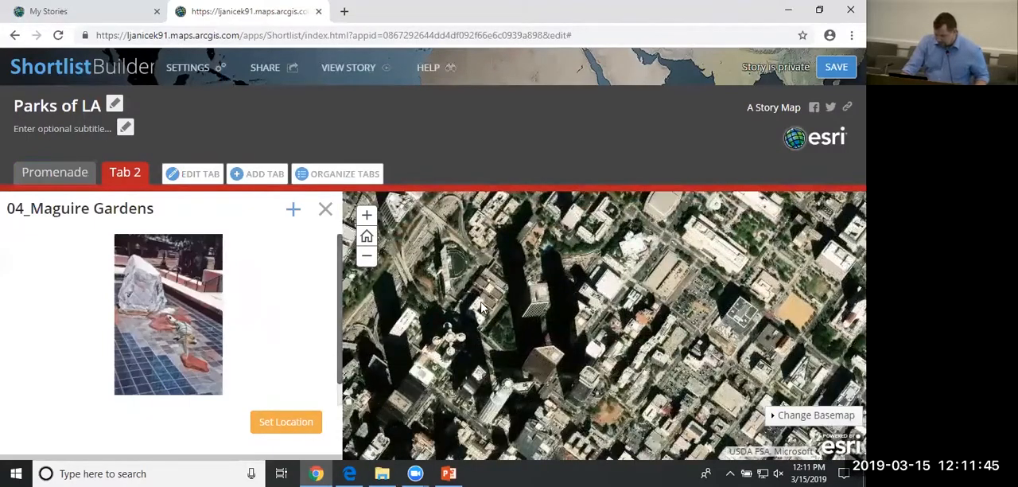
pyautogui.scroll(1, 429, 318)
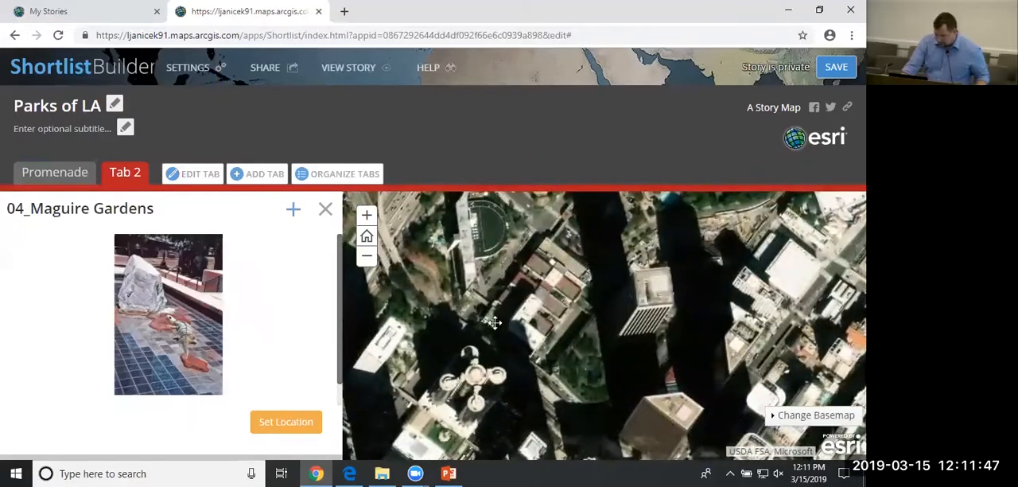
pyautogui.moveTo(507, 315); pyautogui.dragTo(561, 291)
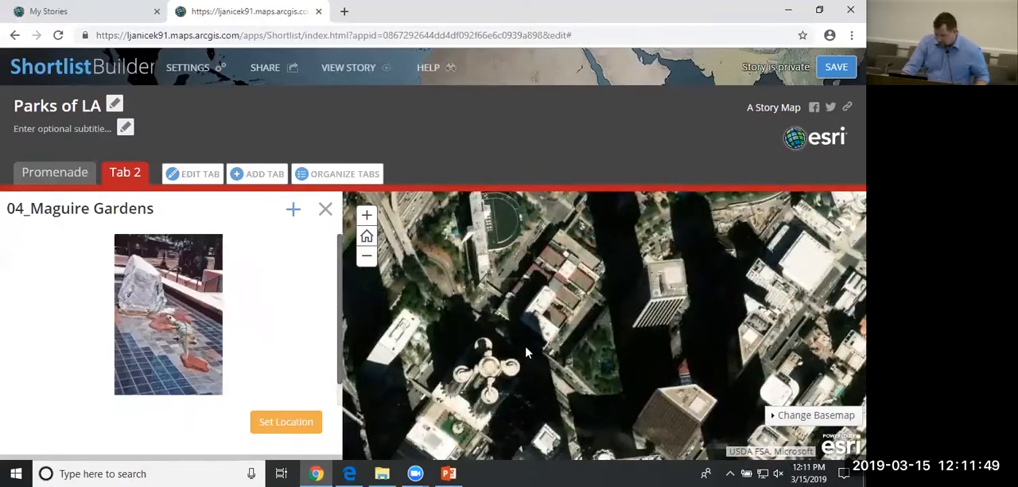
pyautogui.moveTo(501, 350); pyautogui.dragTo(595, 277)
pyautogui.moveTo(469, 429); pyautogui.dragTo(555, 259)
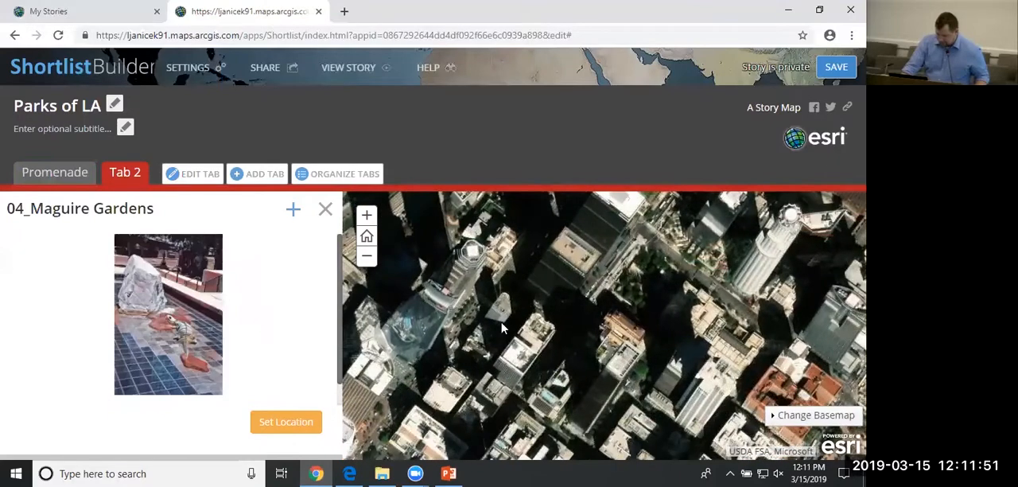
pyautogui.moveTo(513, 320); pyautogui.dragTo(475, 391)
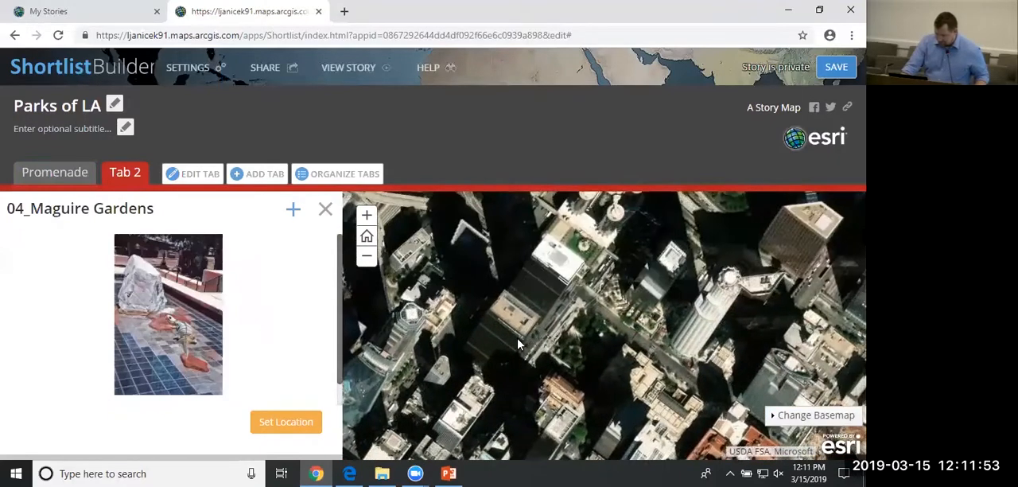
pyautogui.click(288, 426)
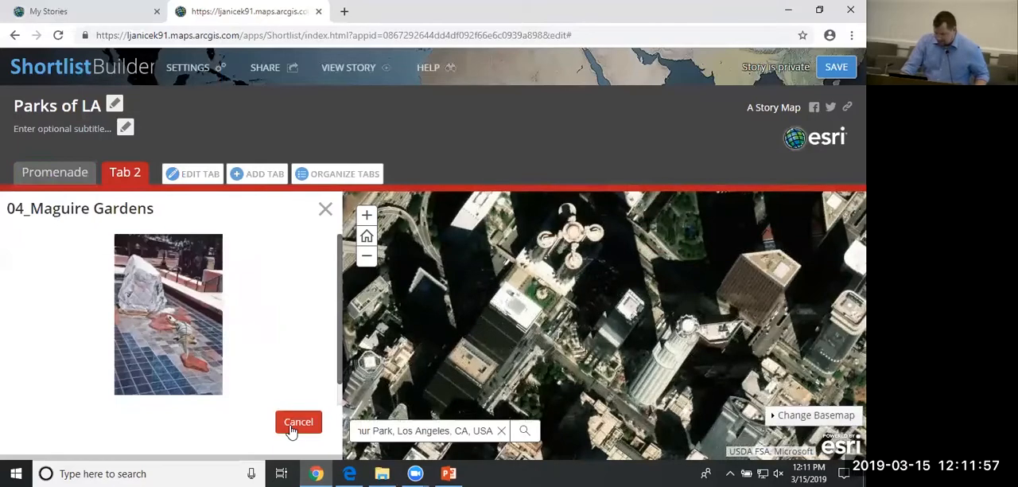
pyautogui.scroll(-1, 583, 325)
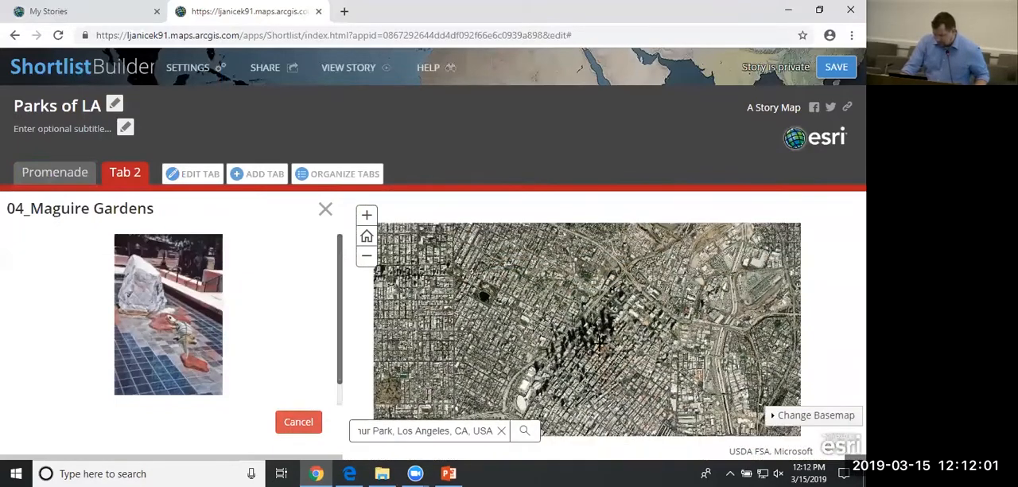
pyautogui.click(366, 258)
pyautogui.click(366, 259)
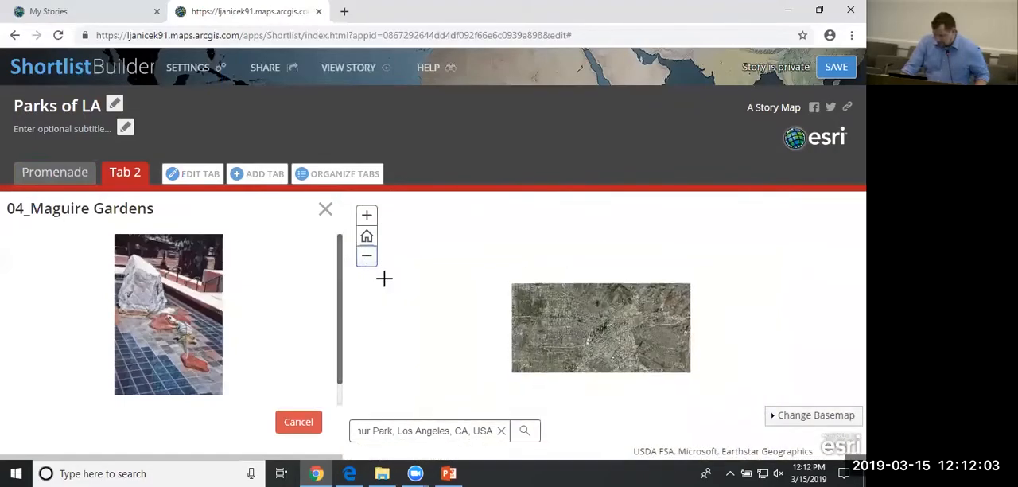
pyautogui.click(367, 258)
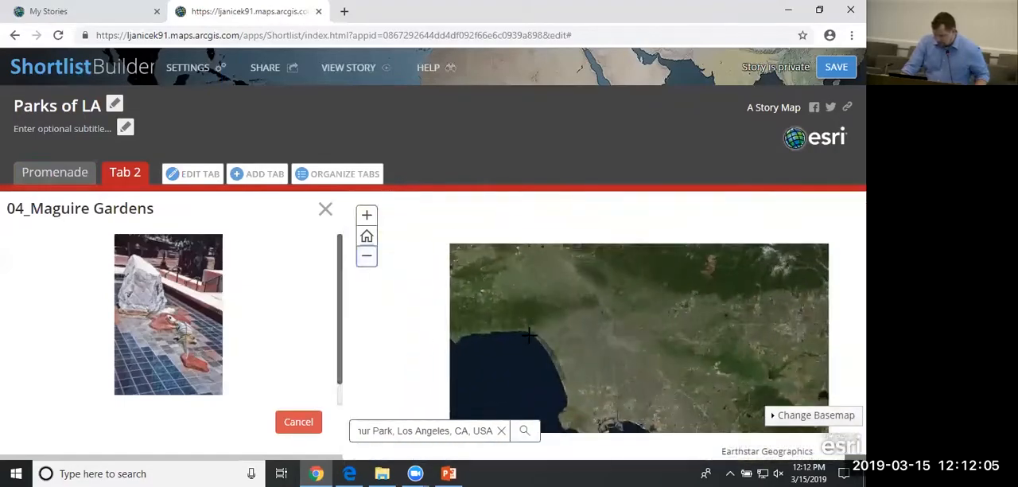
pyautogui.scroll(2, 576, 338)
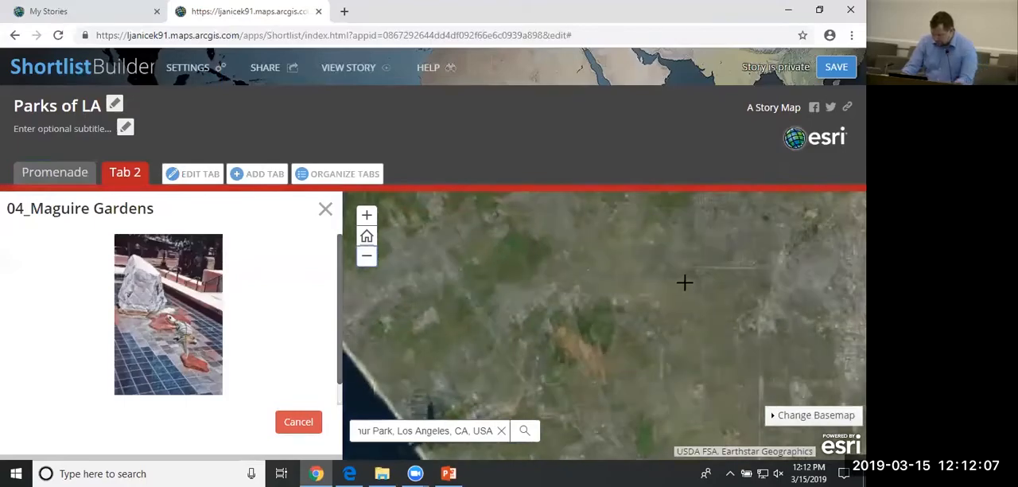
pyautogui.scroll(5, 811, 245)
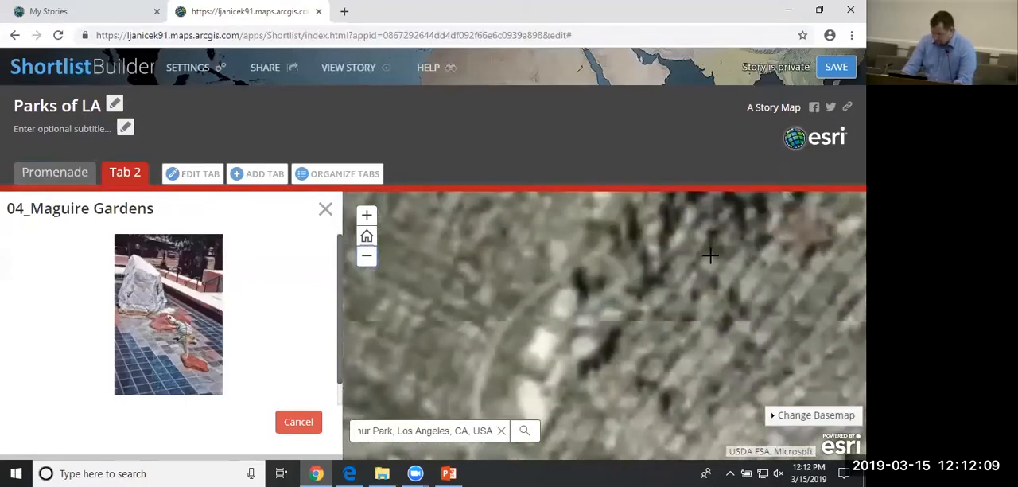
pyautogui.scroll(3, 663, 337)
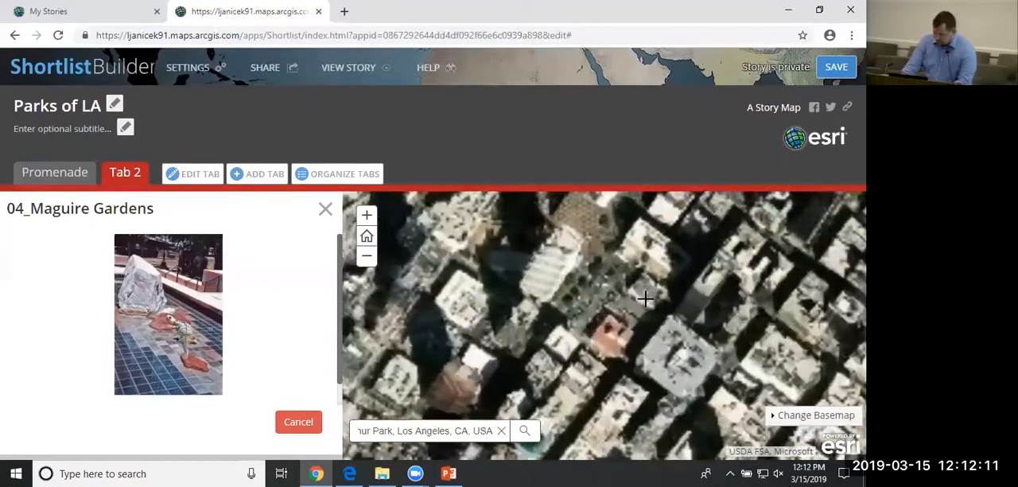
pyautogui.click(649, 310)
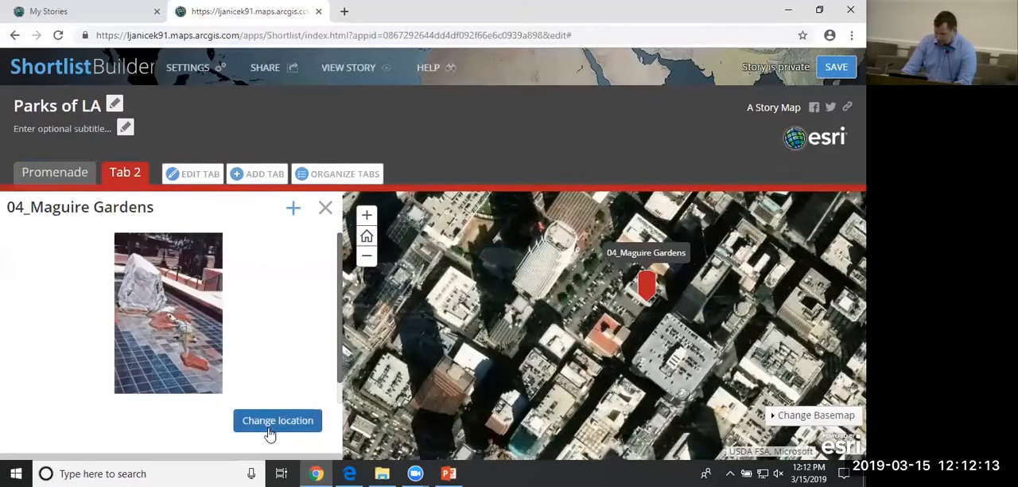
# Rename Tab 2 as Pocket Park, then save the tab and the story.
pyautogui.click(173, 174)
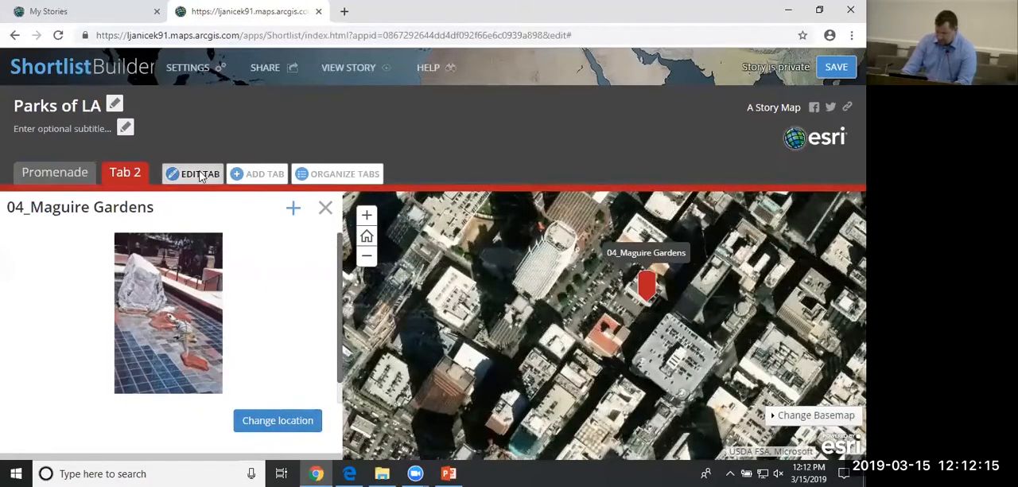
pyautogui.tripleClick(333, 112)
pyautogui.write('Pocket Park')
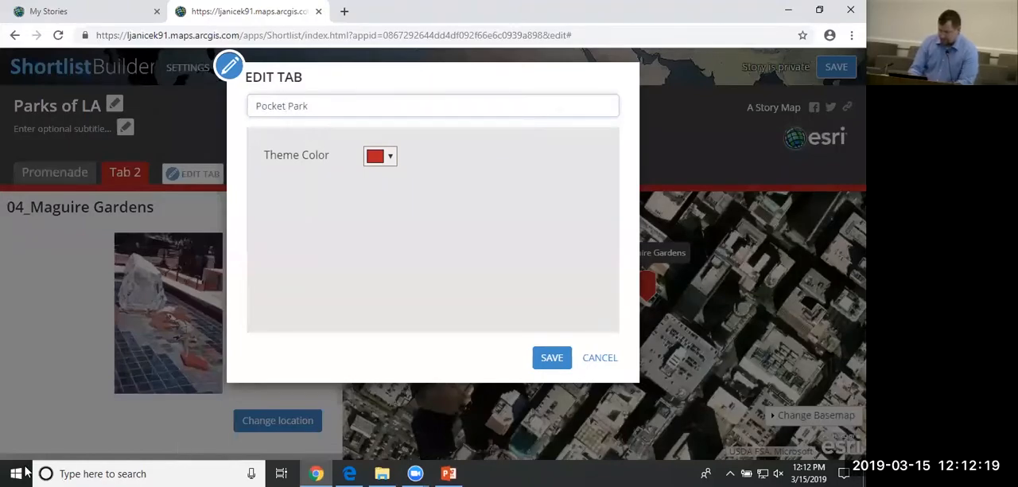
pyautogui.click(552, 358)
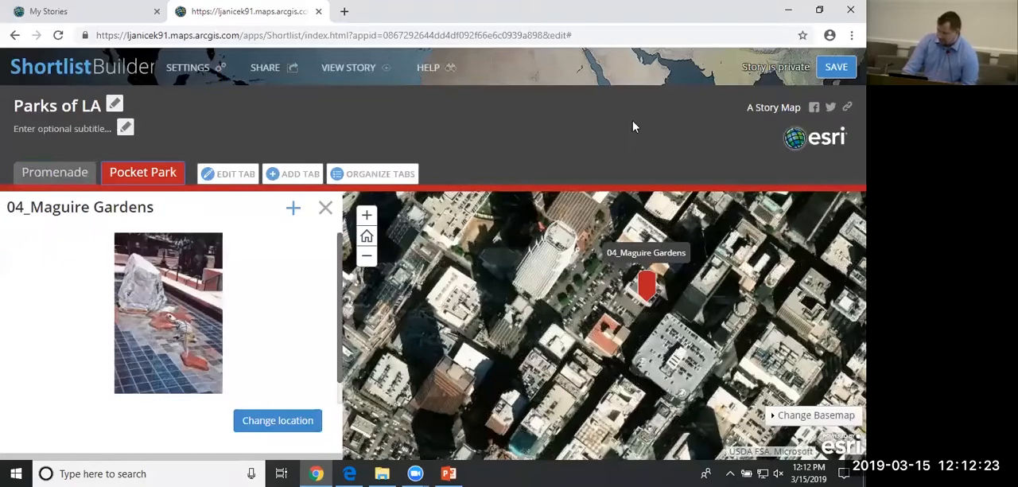
pyautogui.click(835, 69)
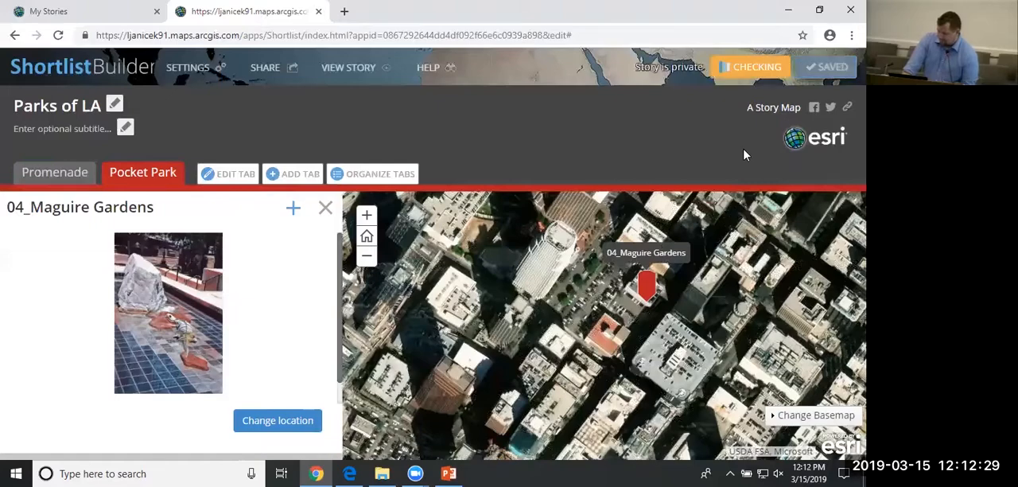
# View the saved story and compare its Promenade and Pocket Park tabs.
pyautogui.click(351, 70)
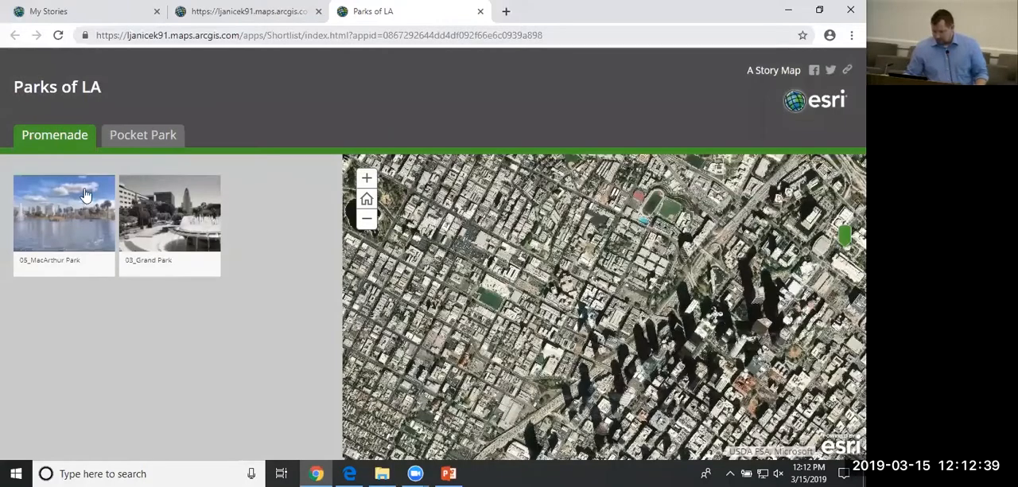
pyautogui.click(128, 142)
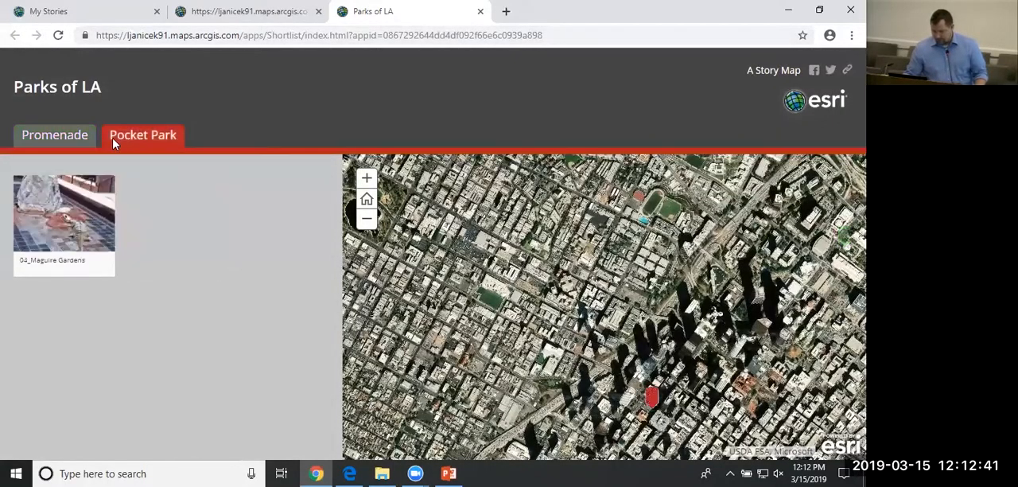
pyautogui.click(72, 142)
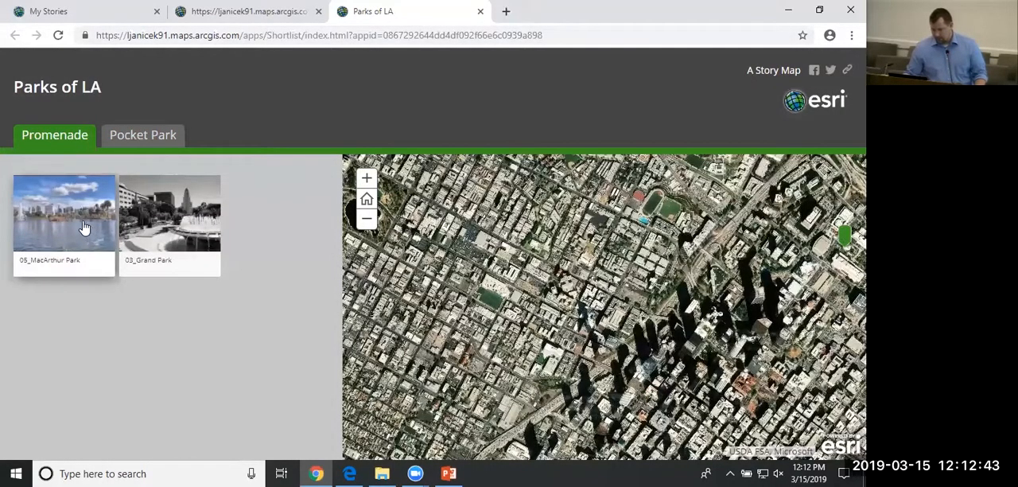
# Check the 05_MacArthur Park and 03_Grand Park entries with their map markers, and the Pocket Park tab's marker.
pyautogui.click(85, 228)
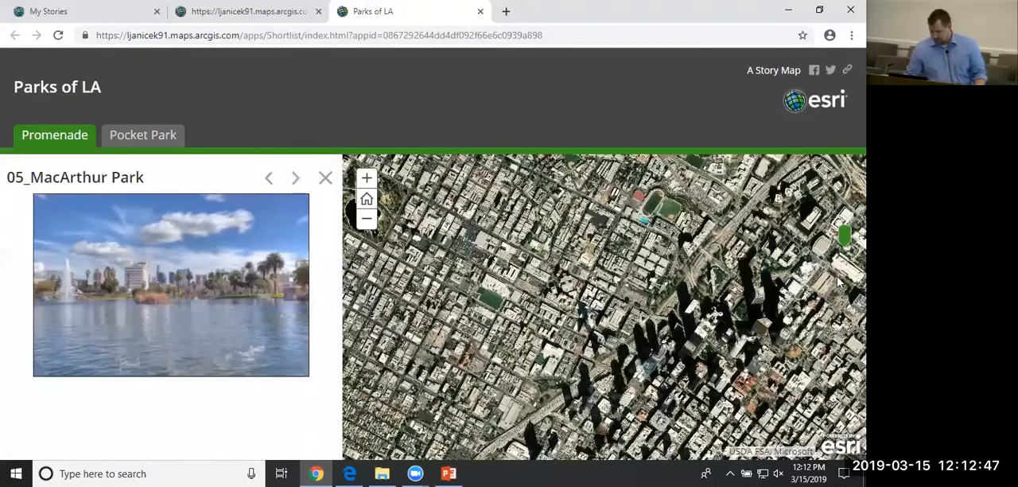
pyautogui.moveTo(768, 370); pyautogui.dragTo(616, 261)
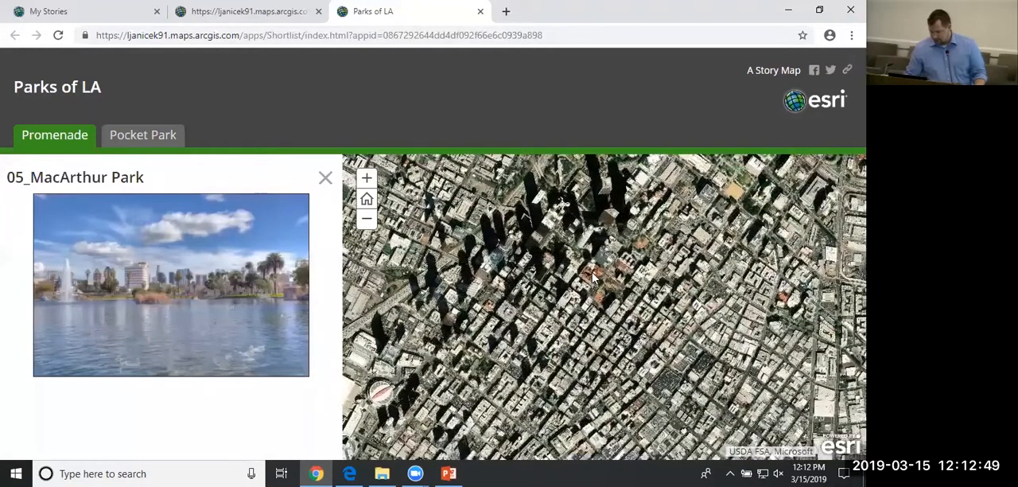
pyautogui.scroll(-1, 497, 262)
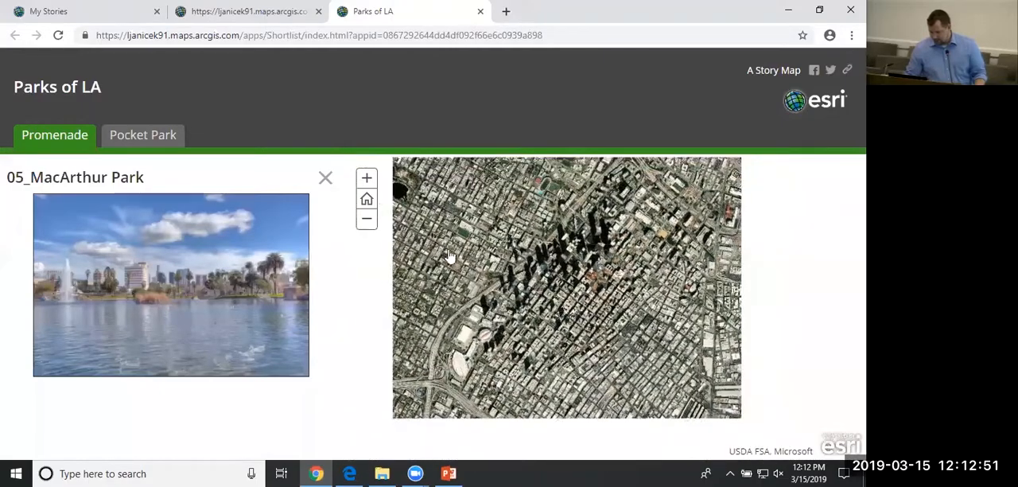
pyautogui.click(295, 177)
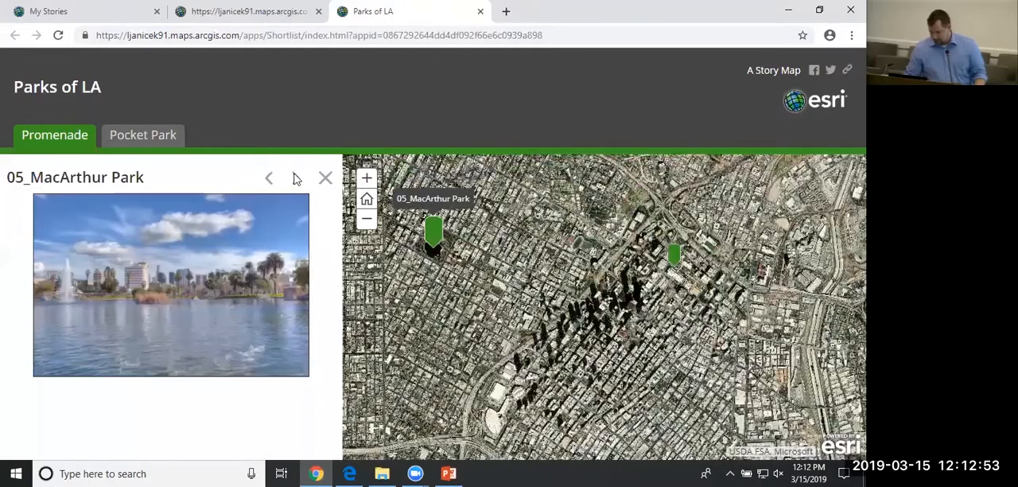
pyautogui.click(675, 255)
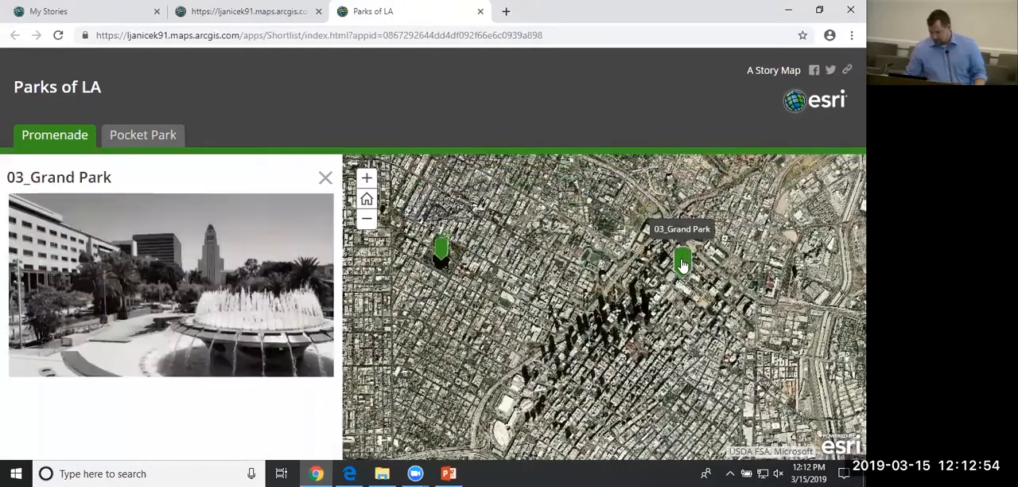
pyautogui.click(139, 136)
pyautogui.moveTo(587, 364)
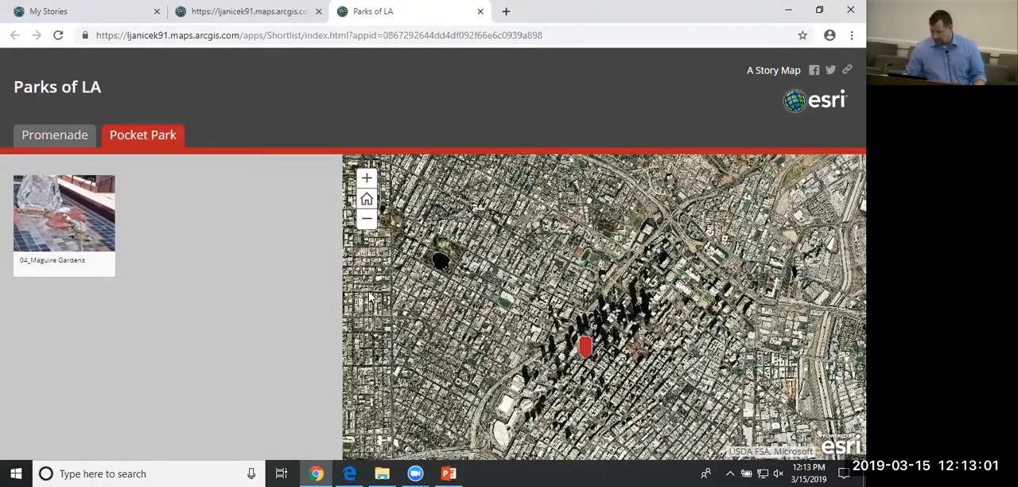
# Return to the Shortlist Builder and set the default map location to Custom in the story's map options.
pyautogui.click(255, 11)
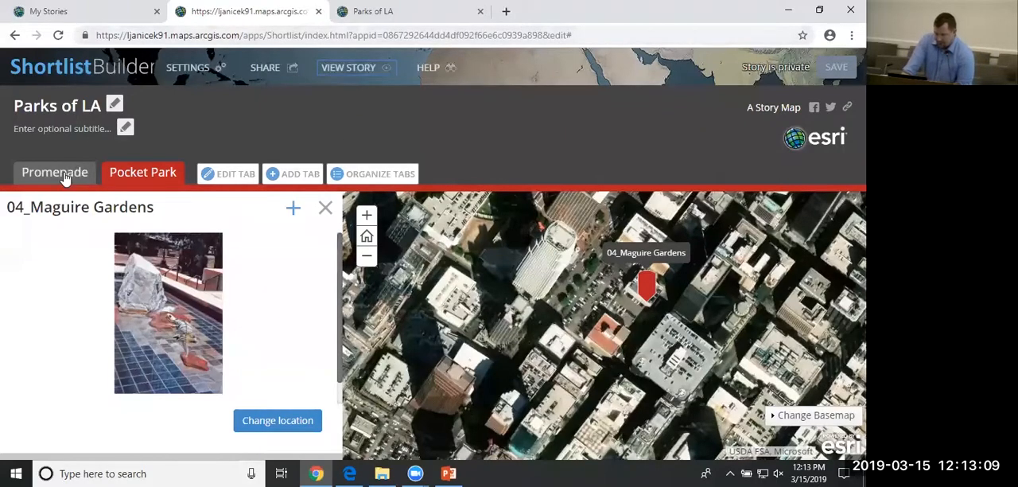
pyautogui.click(212, 75)
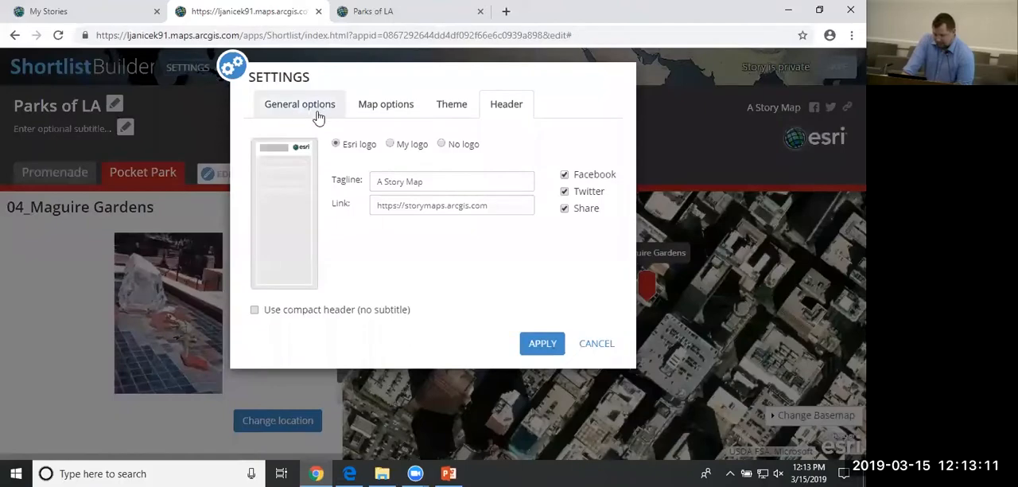
pyautogui.click(380, 112)
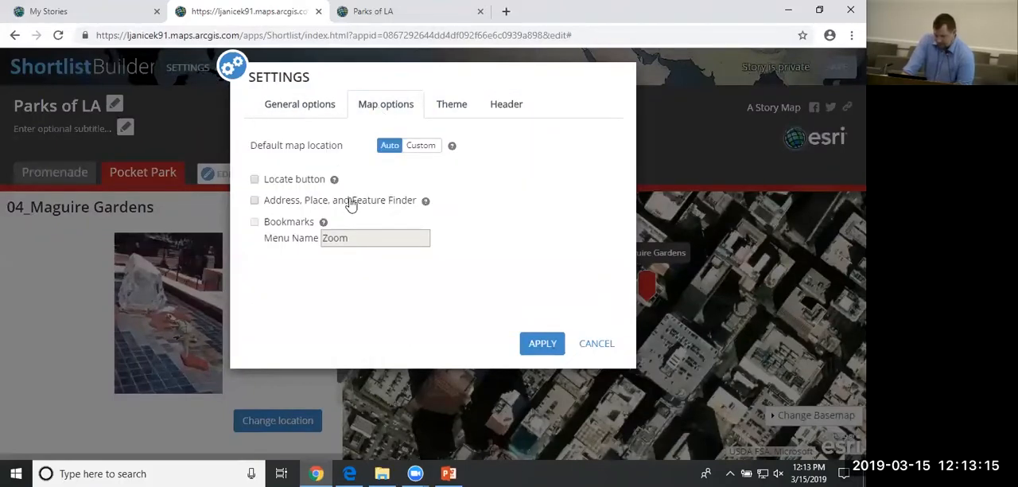
pyautogui.click(423, 151)
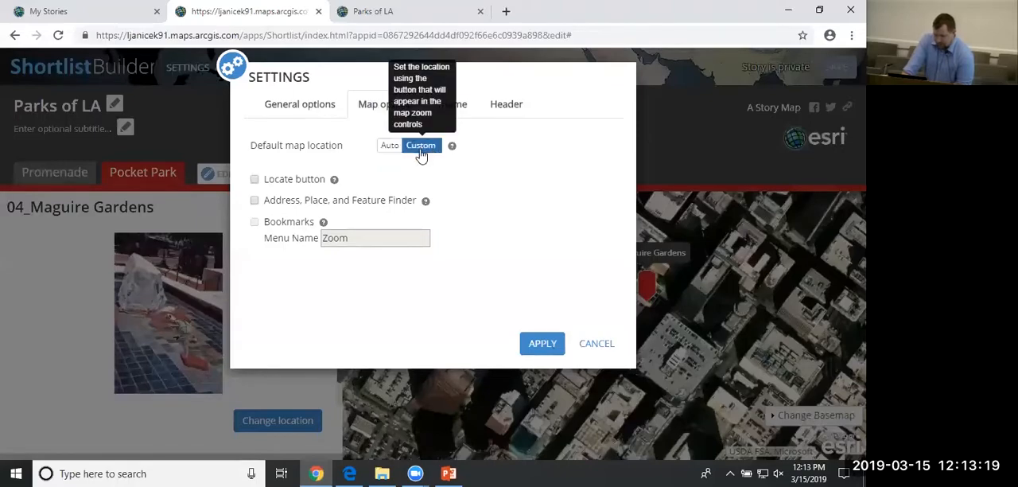
pyautogui.click(554, 343)
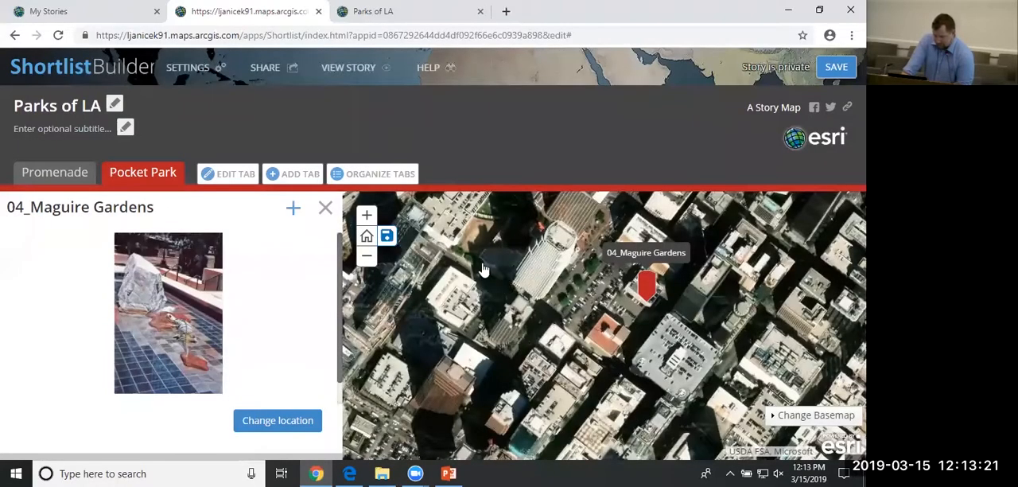
# Save a wider downtown view around the 04_Maguire Gardens marker as the default map location, then show the Promenade tab.
pyautogui.moveTo(488, 275); pyautogui.dragTo(489, 306)
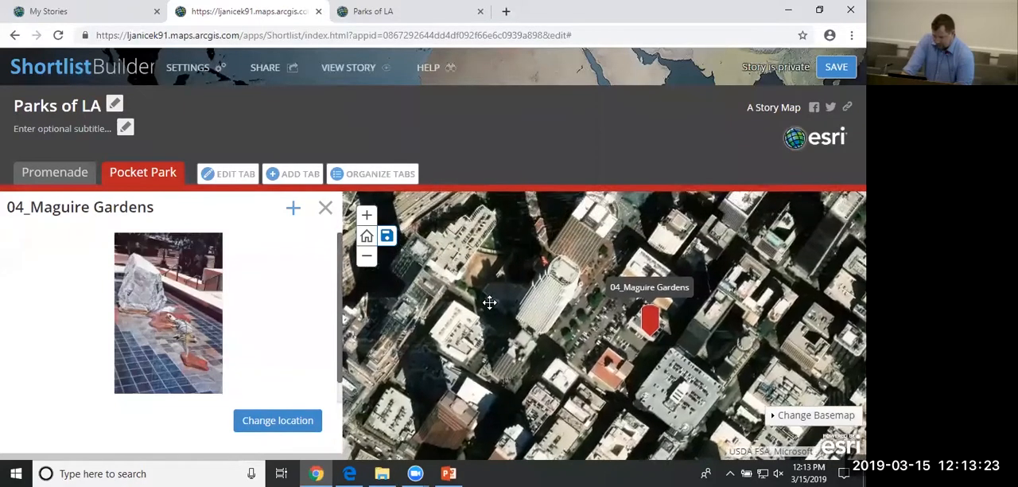
pyautogui.click(366, 255)
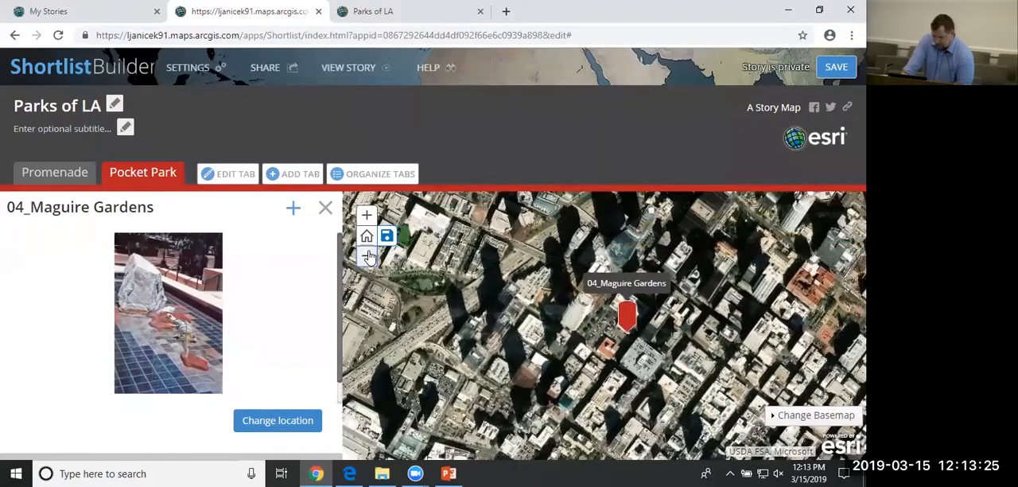
pyautogui.click(387, 241)
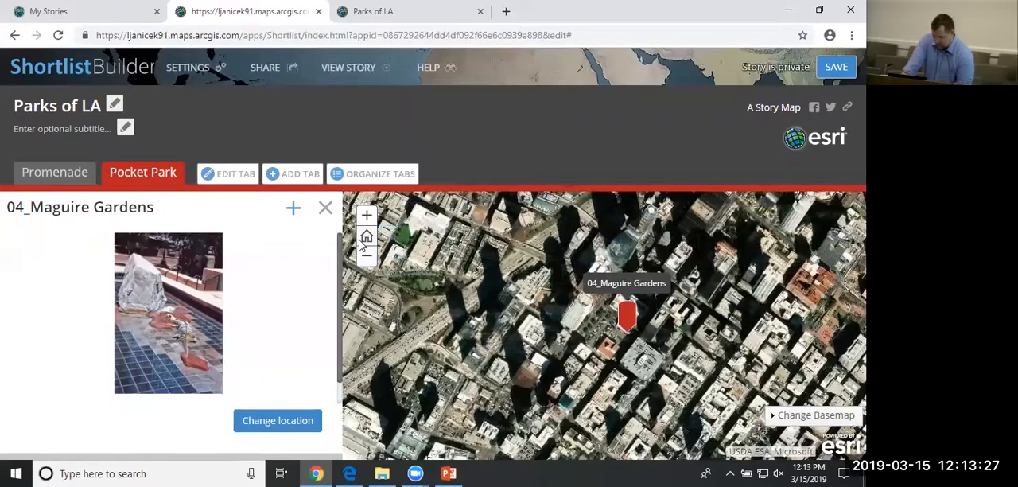
pyautogui.click(74, 174)
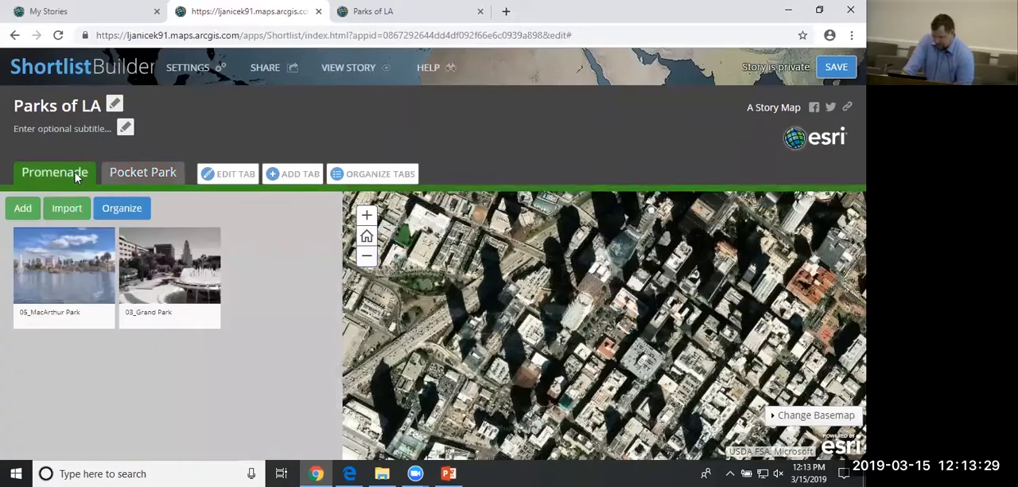
# Compare the Pocket Park tab with the Promenade tab's 05_MacArthur Park entry, and view the Pocket Park image import options.
pyautogui.click(151, 177)
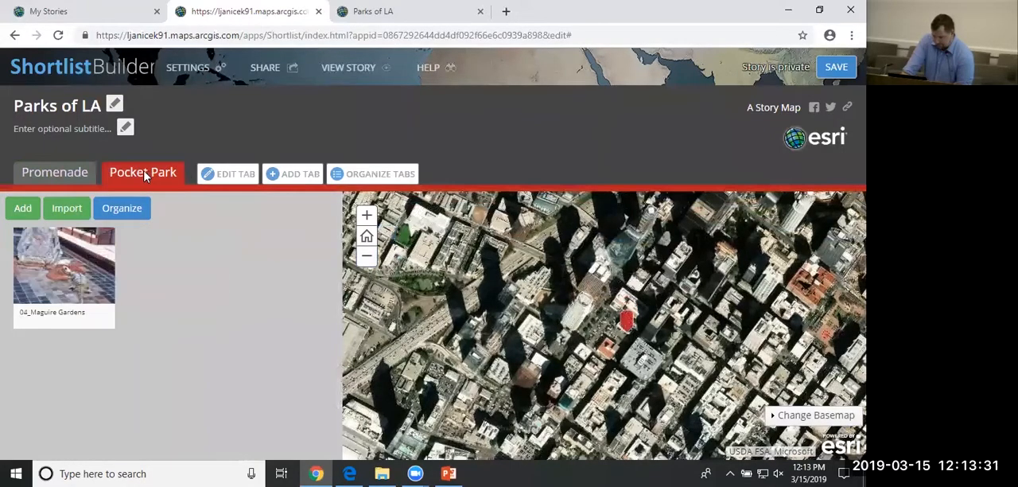
pyautogui.click(75, 176)
pyautogui.click(79, 287)
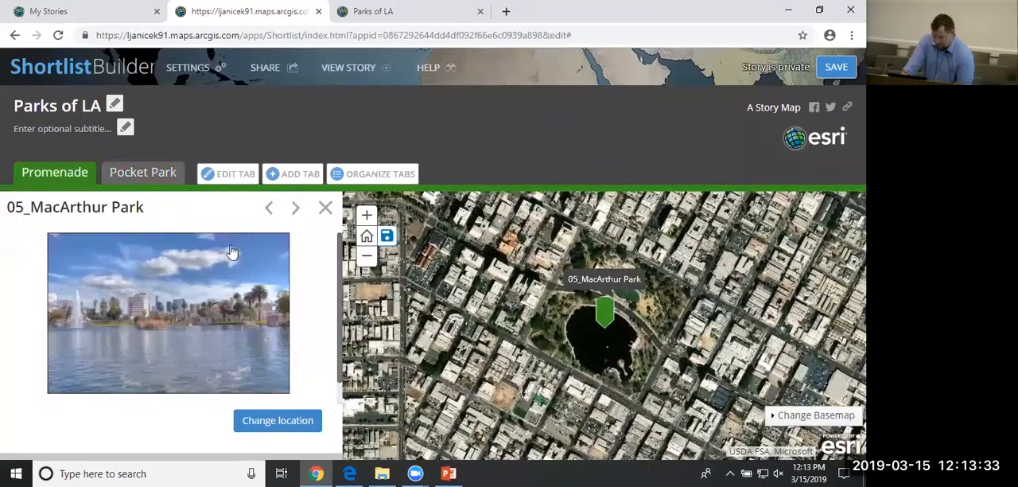
pyautogui.click(133, 171)
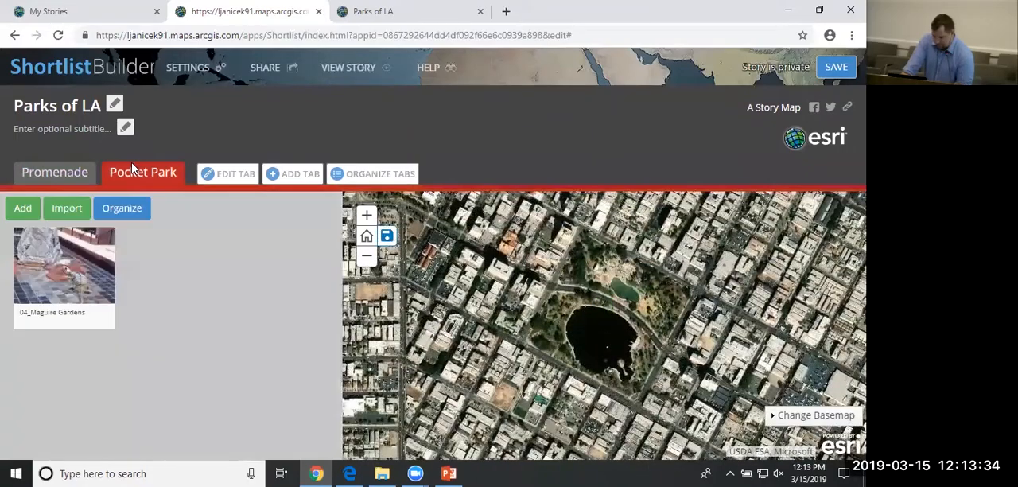
pyautogui.click(75, 212)
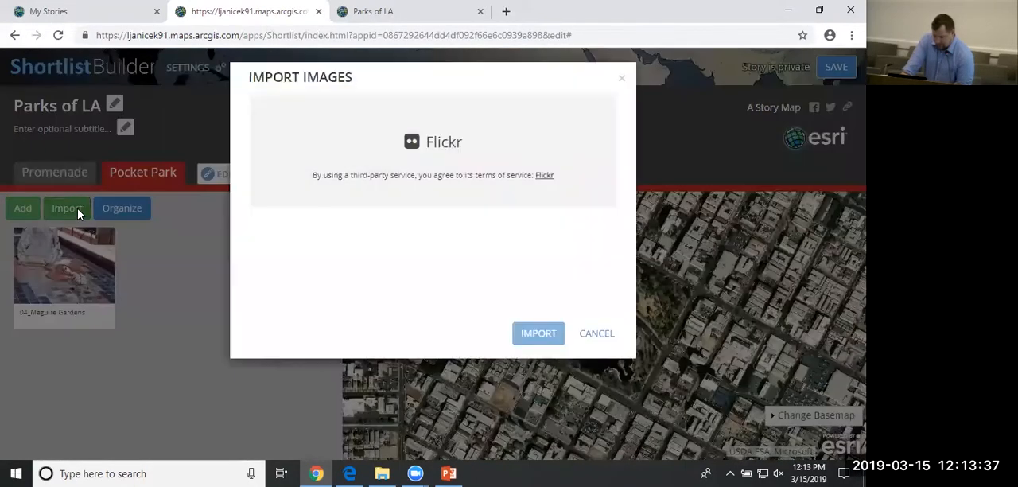
pyautogui.click(597, 334)
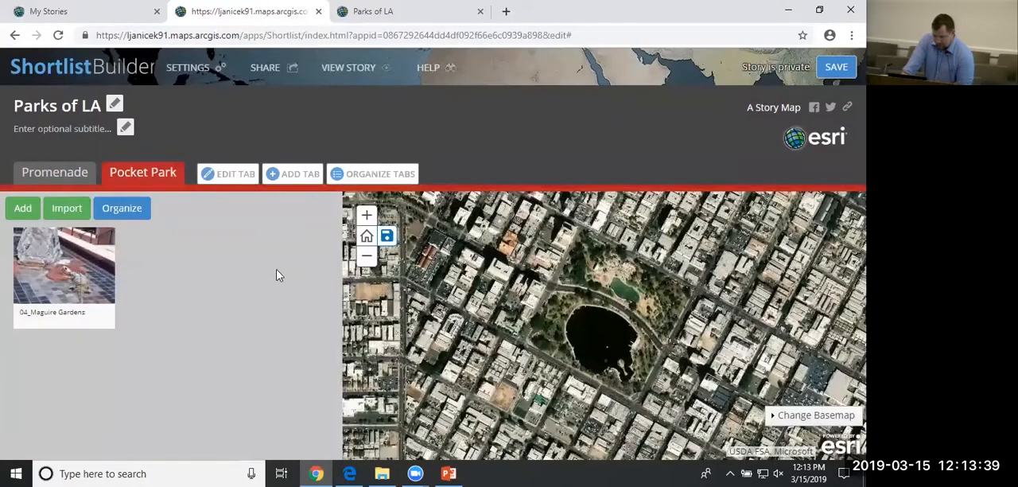
# Save the Parks of LA story and close its builder and preview pages, returning to My Stories.
pyautogui.click(366, 256)
pyautogui.click(368, 258)
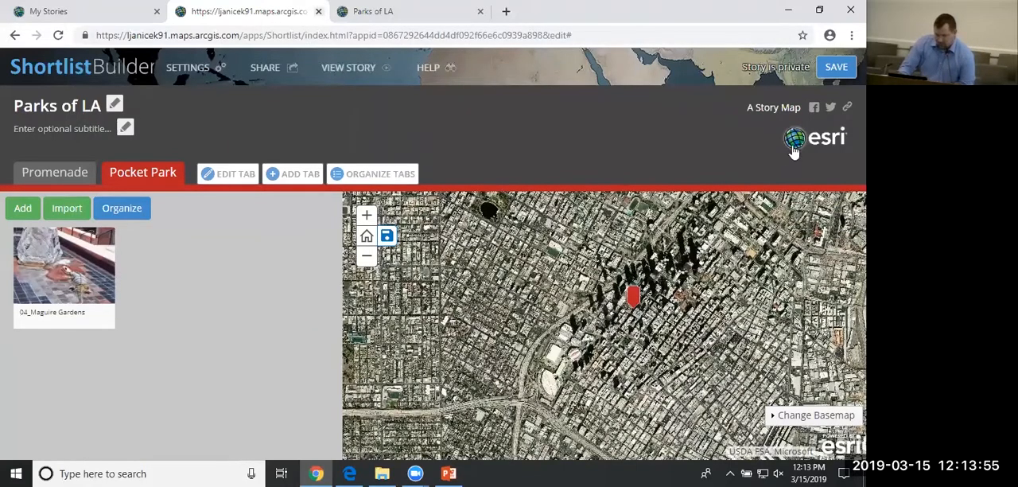
pyautogui.click(837, 70)
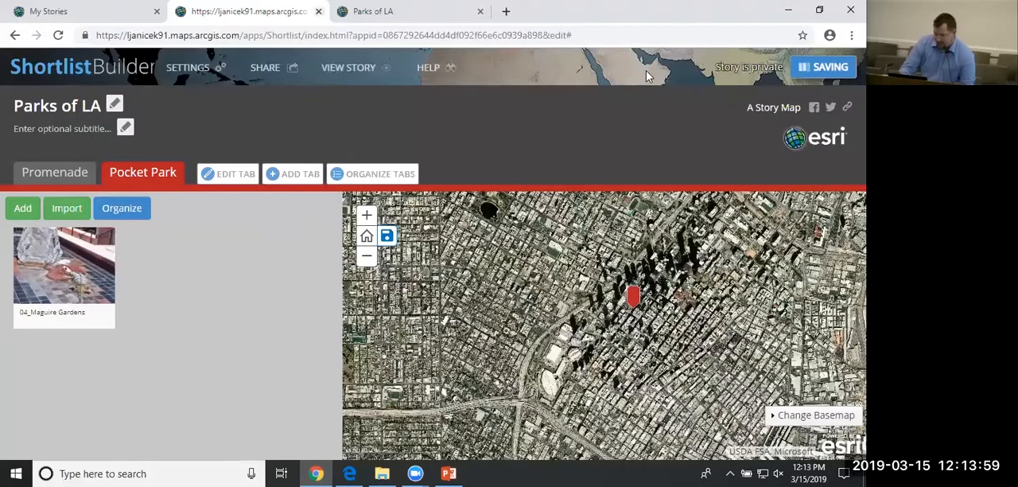
pyautogui.hotkey('ctrl', 'w')
pyautogui.hotkey('ctrl', 'w')
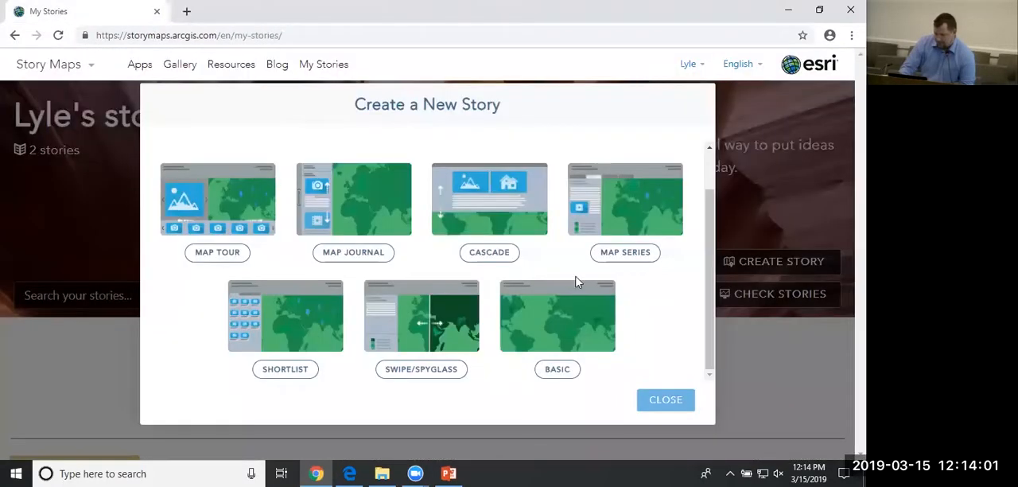
# Create a new Swipe/Spyglass story based on the Household Income web map from My Content.
pyautogui.click(448, 378)
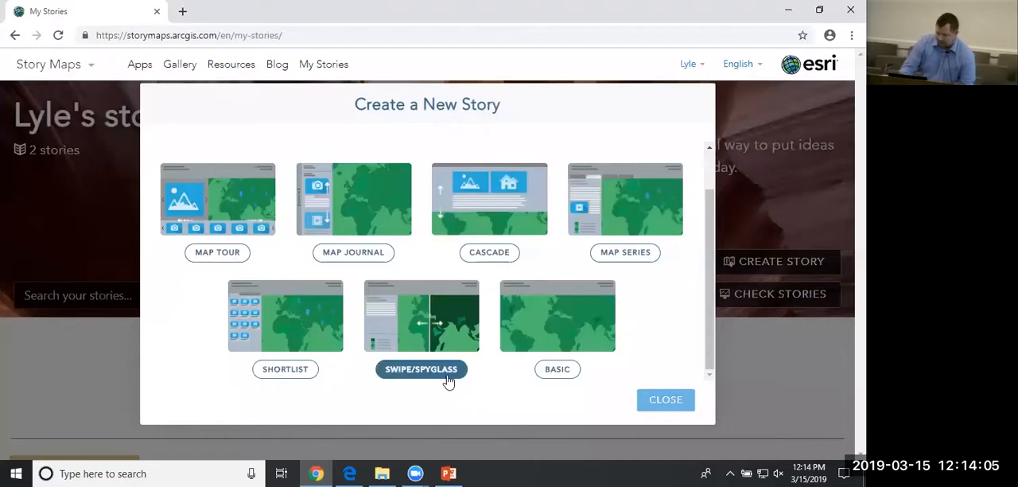
pyautogui.click(407, 370)
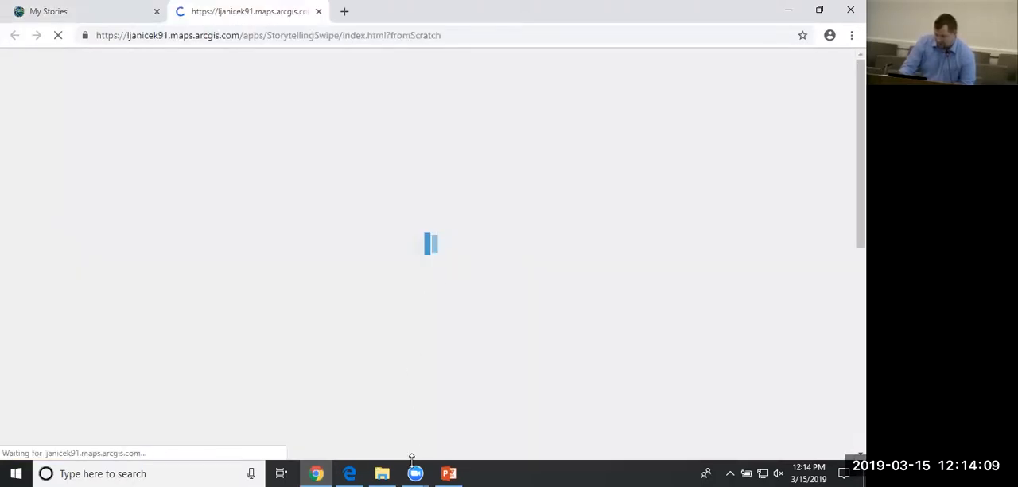
pyautogui.moveTo(415, 472)
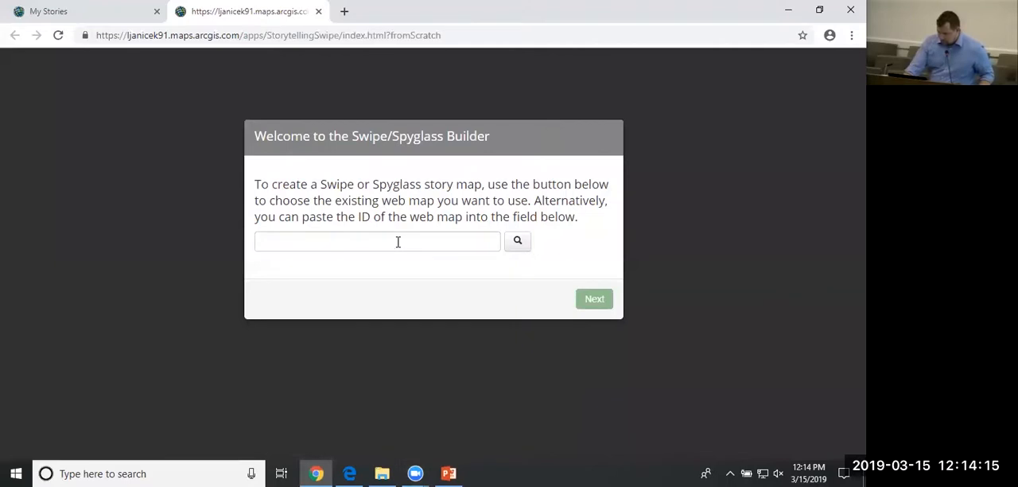
pyautogui.click(392, 234)
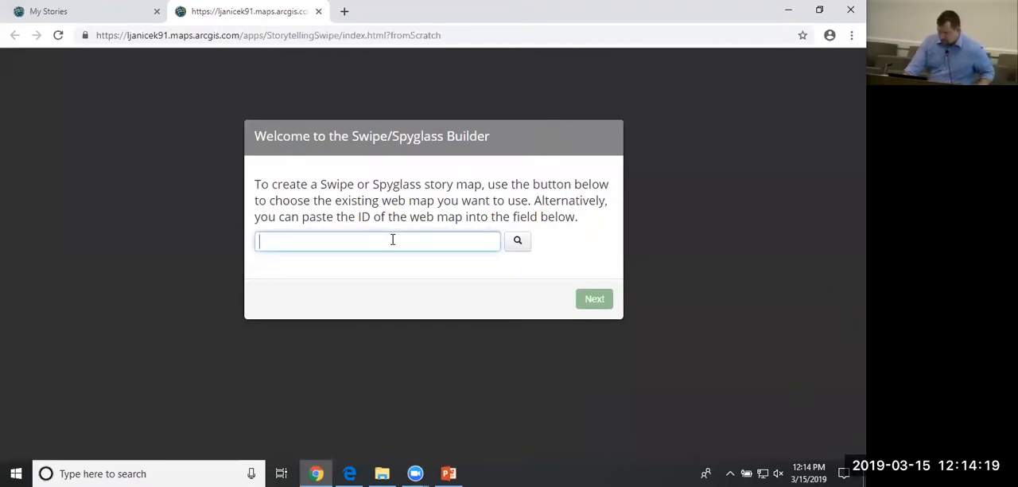
pyautogui.click(522, 244)
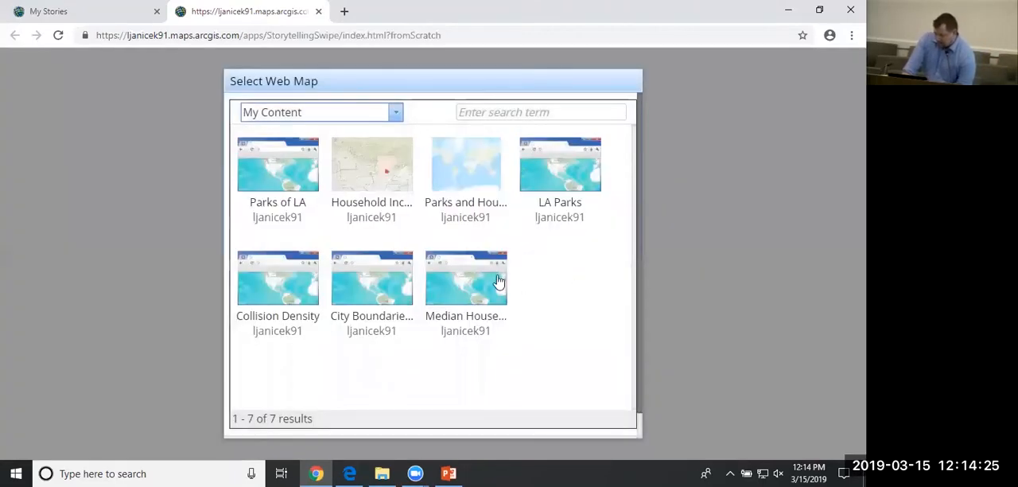
pyautogui.click(384, 187)
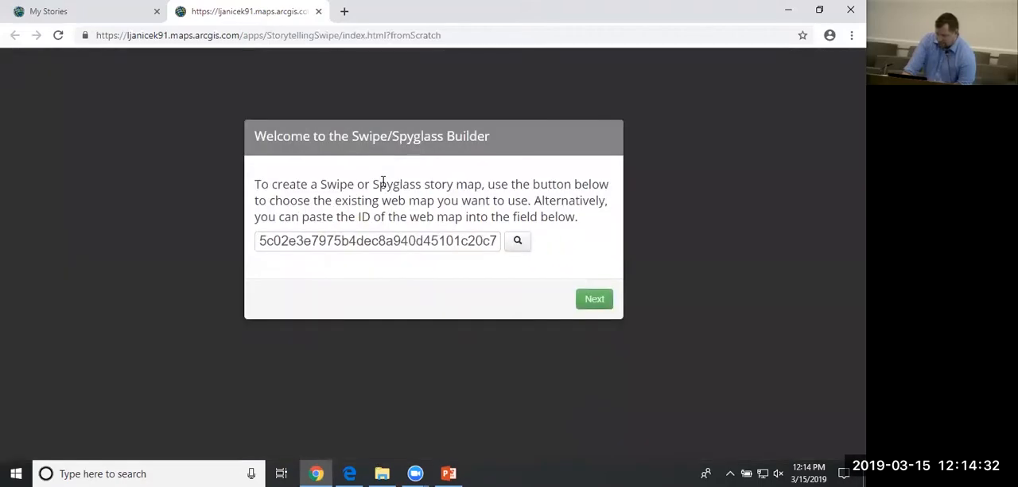
pyautogui.click(595, 299)
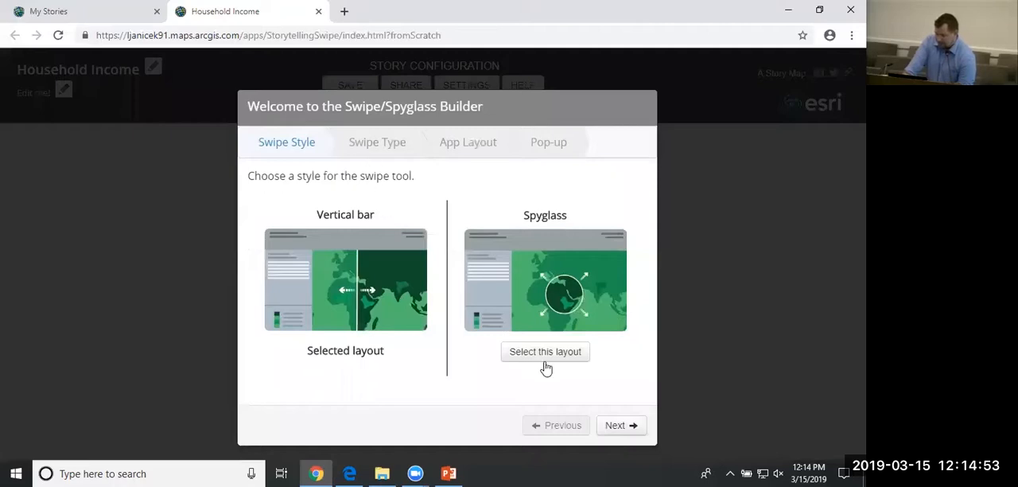
# Keep the Vertical bar style and set the swipe type to two web maps, with Collision Density as the right web map.
pyautogui.click(614, 427)
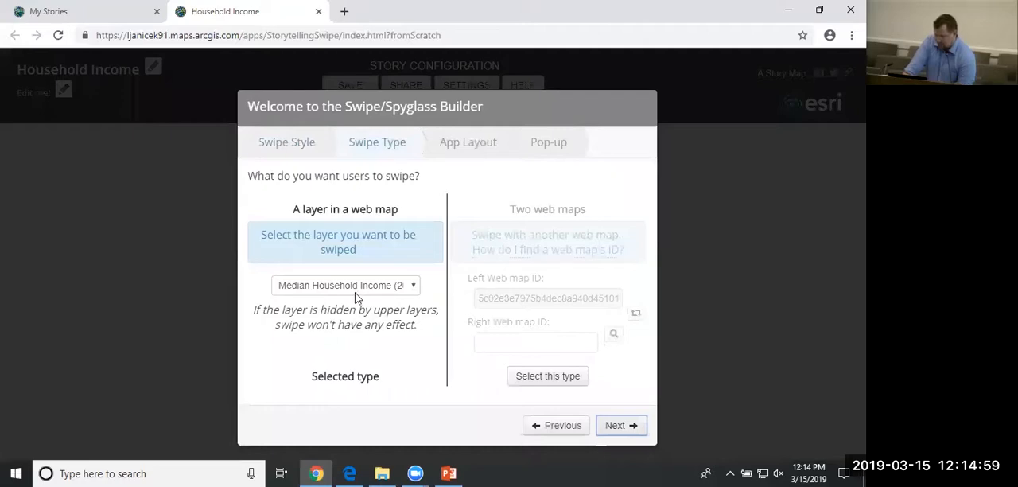
pyautogui.click(546, 377)
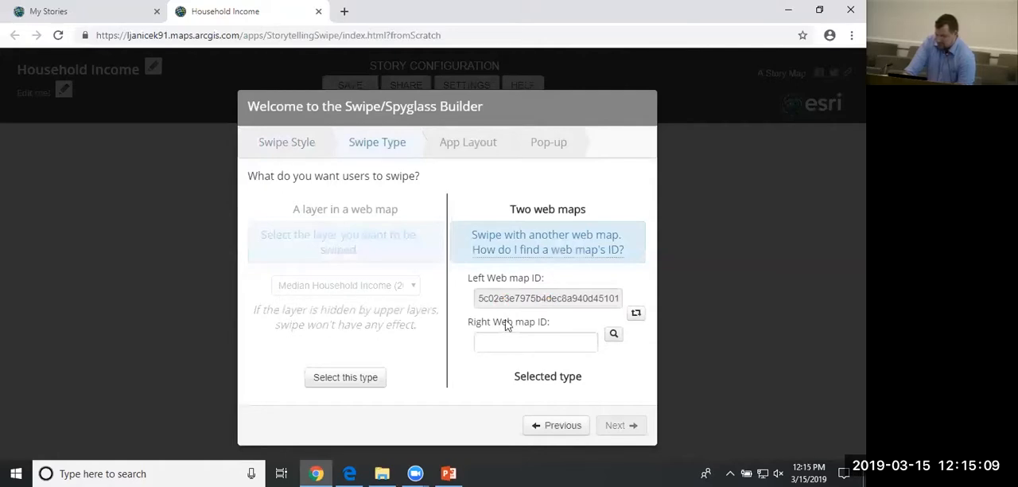
pyautogui.click(614, 335)
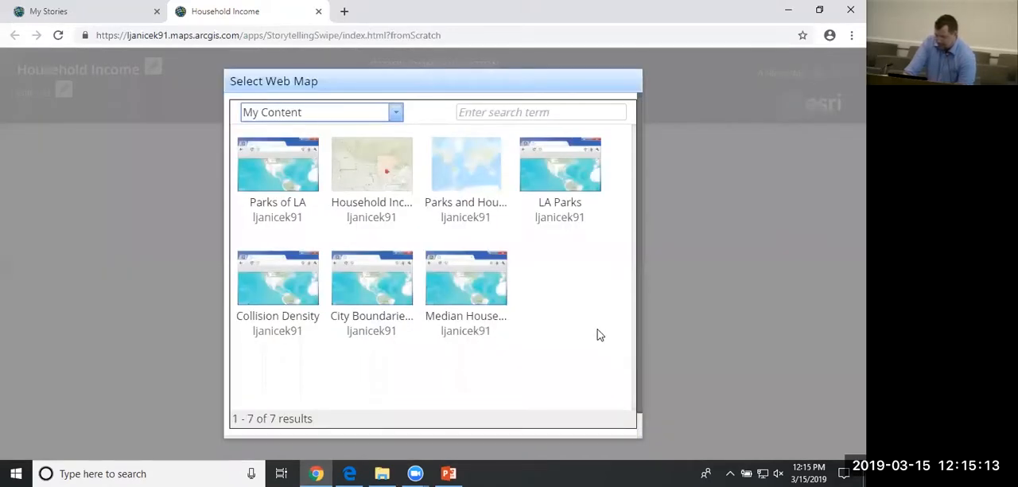
pyautogui.click(293, 296)
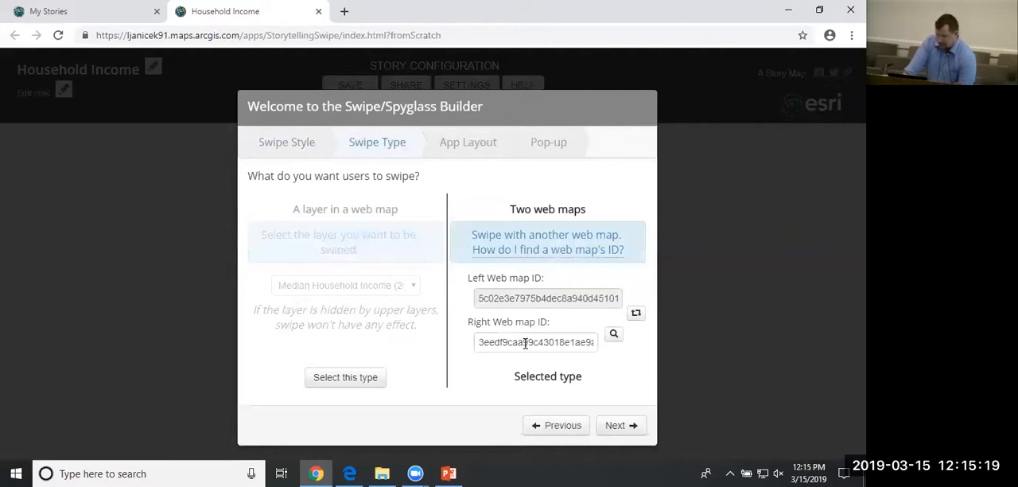
pyautogui.click(628, 433)
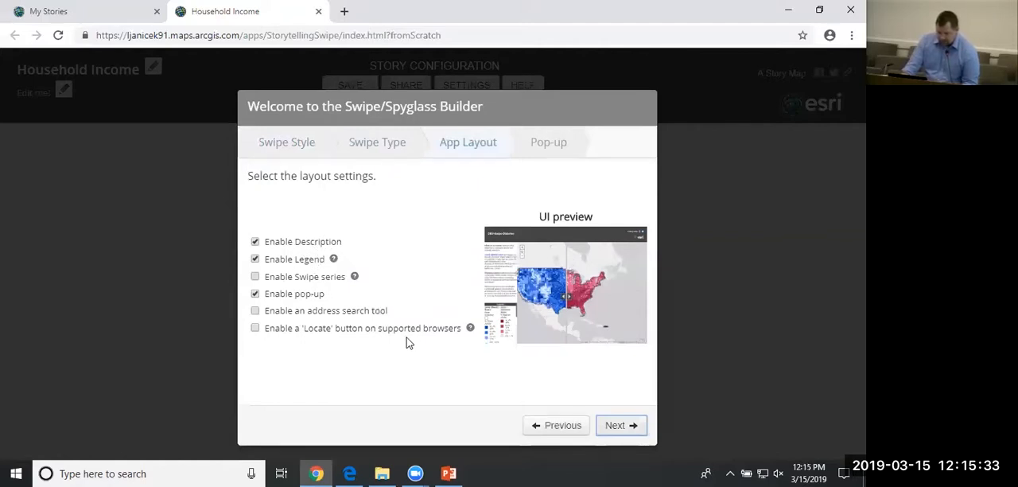
# Accept the default layout settings, title the left pop-up header Household Median income and the right one Collisions, and open the app.
pyautogui.click(616, 431)
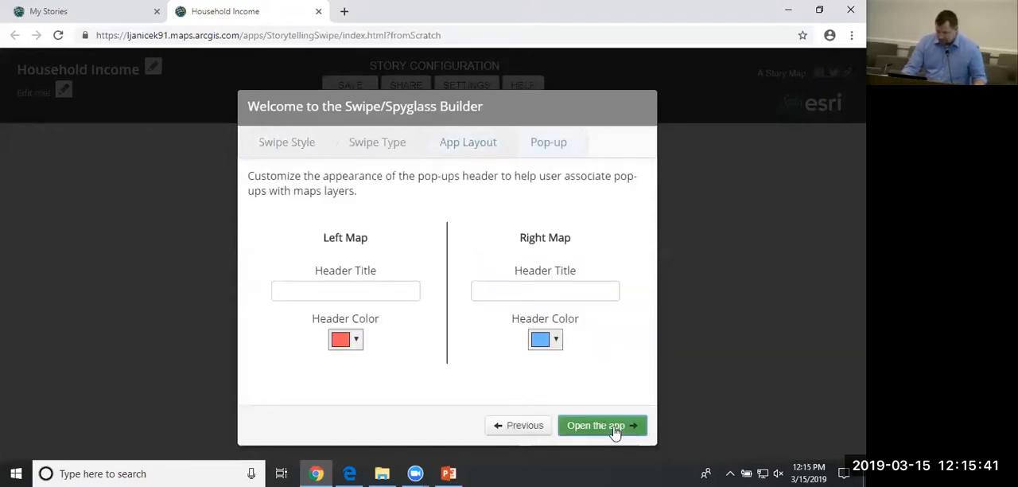
pyautogui.click(363, 298)
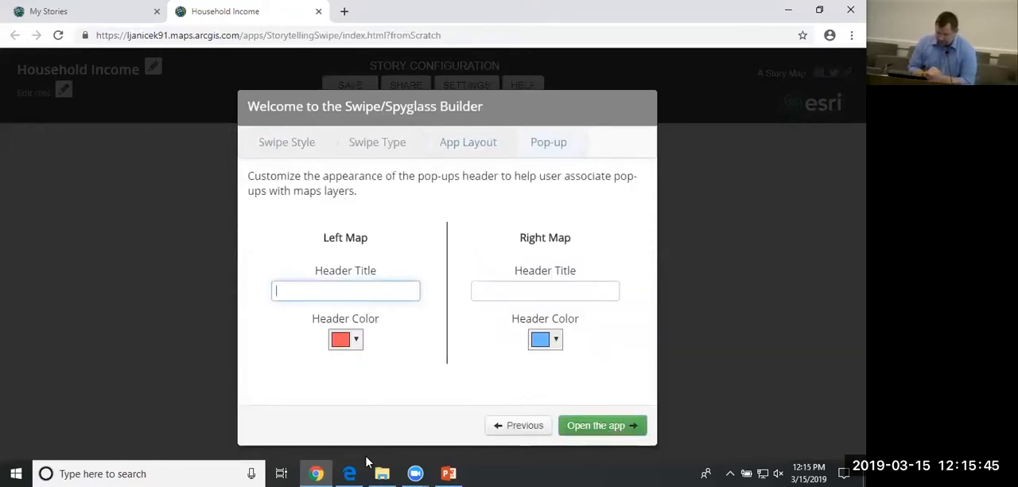
pyautogui.write('Househ')
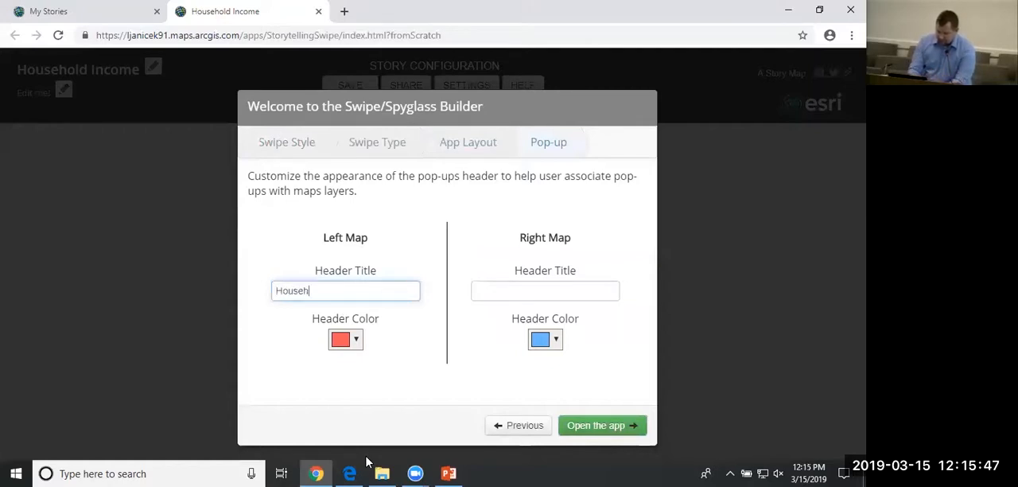
pyautogui.write('old Median income')
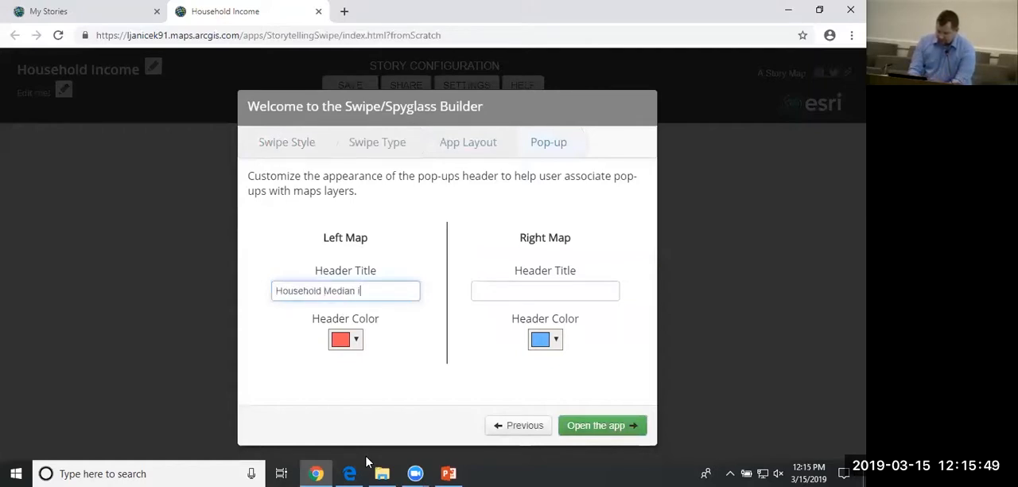
pyautogui.press('Tab')
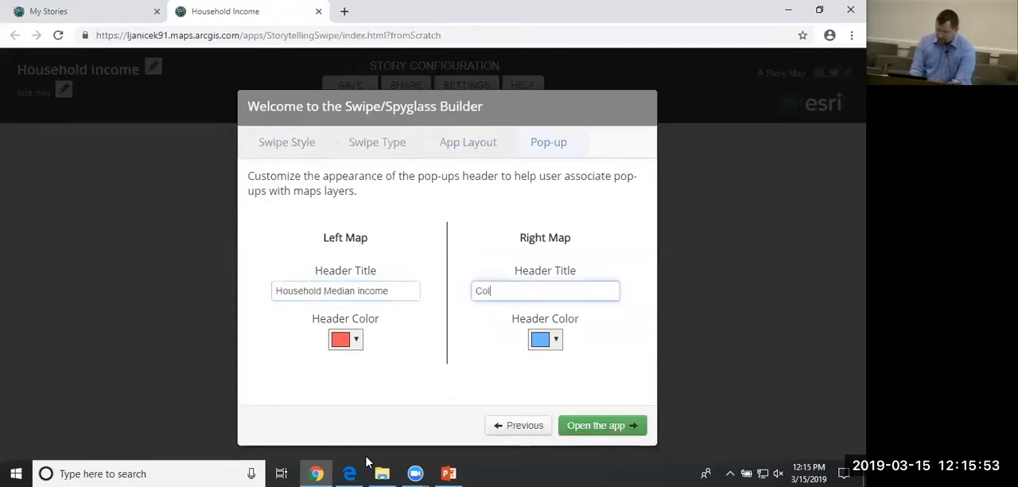
pyautogui.write('Colls')
pyautogui.press('BackSpace')
pyautogui.write('isions')
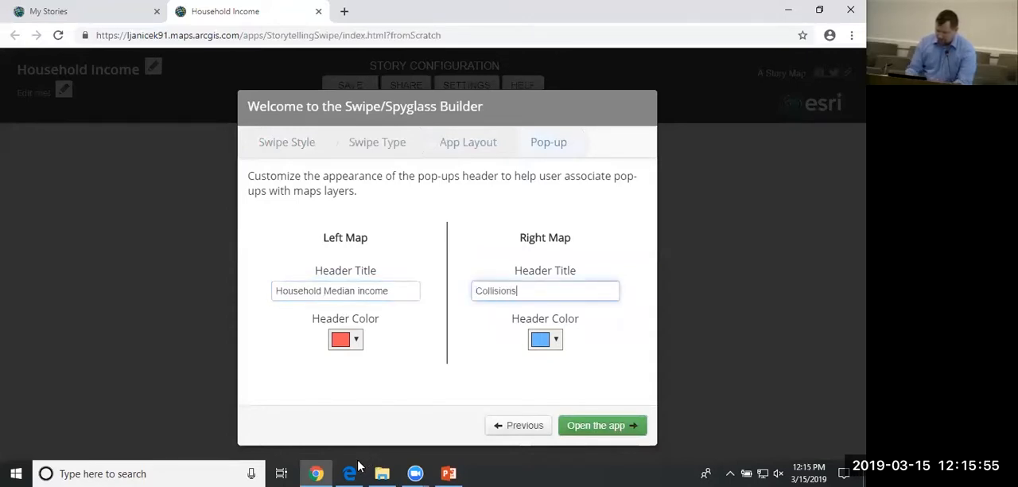
pyautogui.click(596, 428)
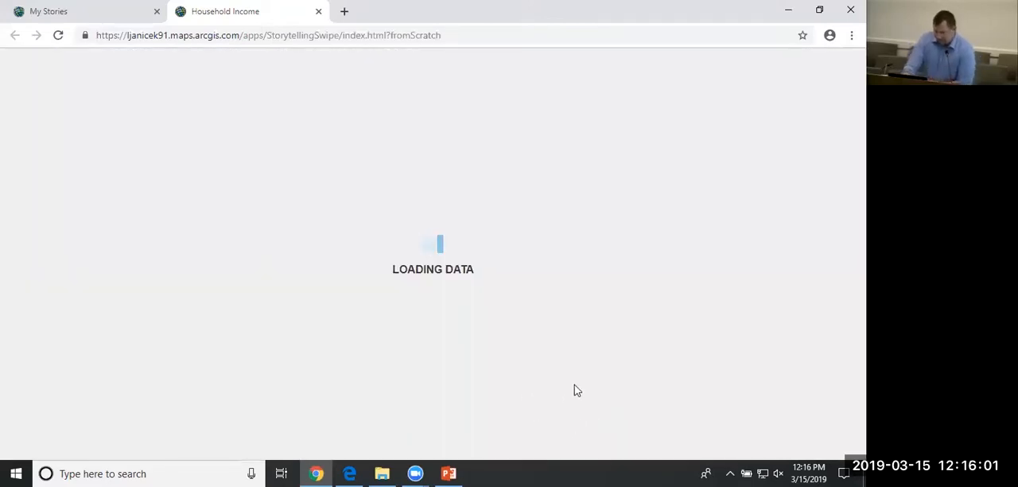
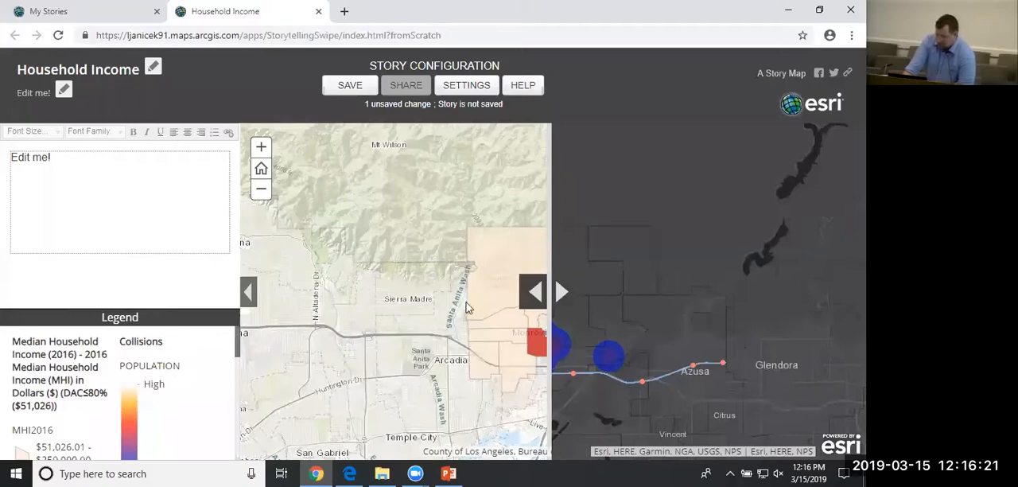
# Compare the median household income map with the collisions heat map around Monrovia by moving the swipe divider across both.
pyautogui.moveTo(539, 300); pyautogui.dragTo(804, 321)
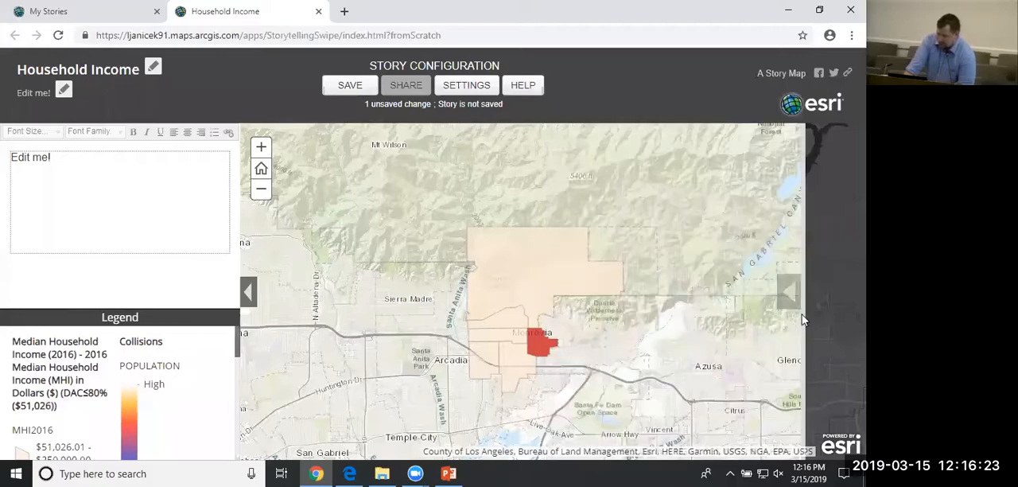
pyautogui.moveTo(276, 171); pyautogui.dragTo(254, 148)
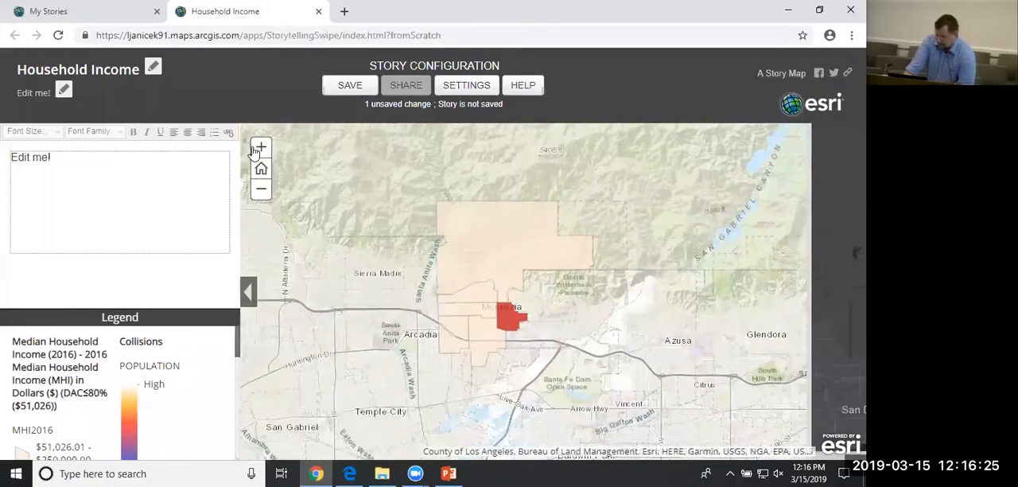
pyautogui.click(254, 150)
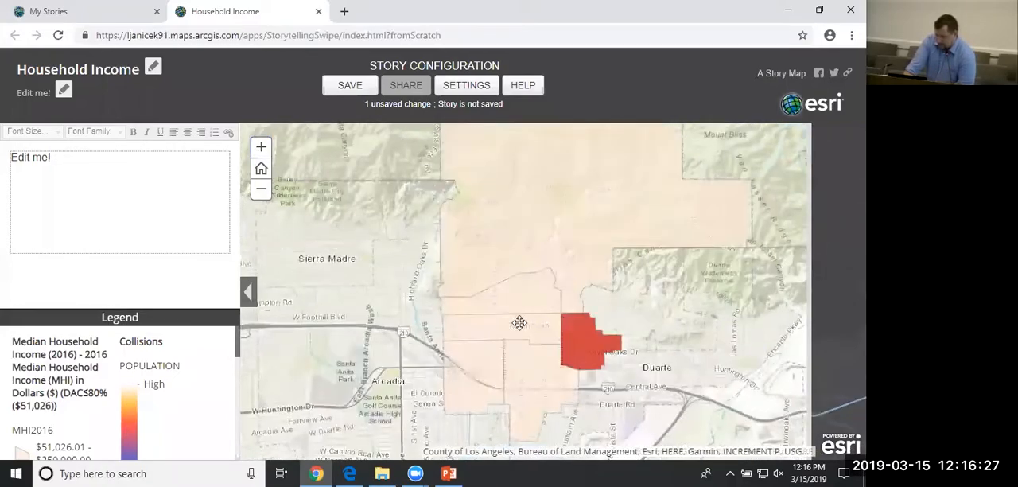
pyautogui.moveTo(530, 278); pyautogui.dragTo(536, 257)
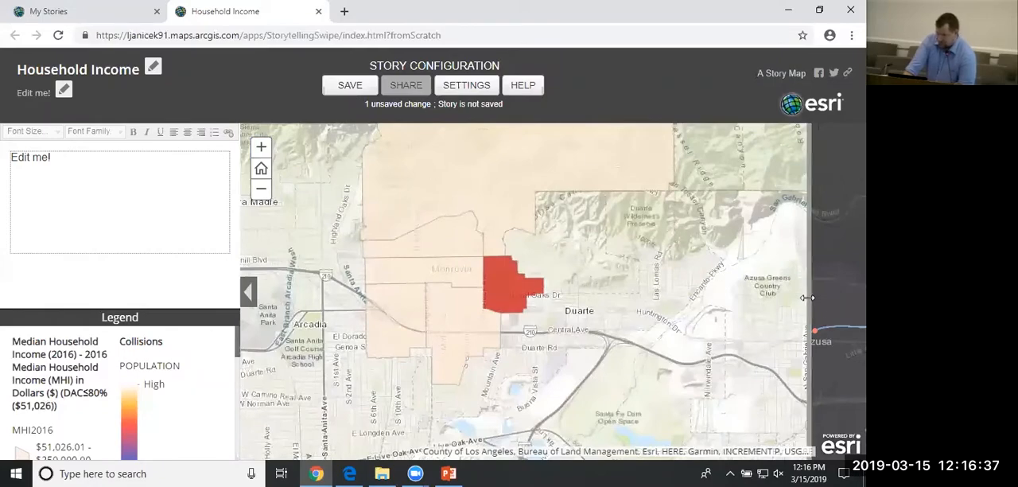
pyautogui.moveTo(808, 297); pyautogui.dragTo(680, 334)
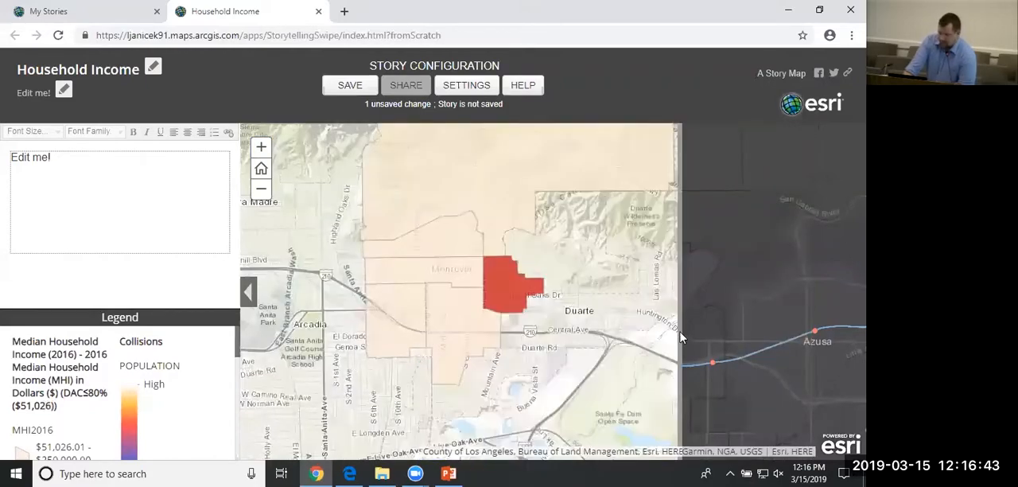
pyautogui.moveTo(380, 372); pyautogui.dragTo(292, 377)
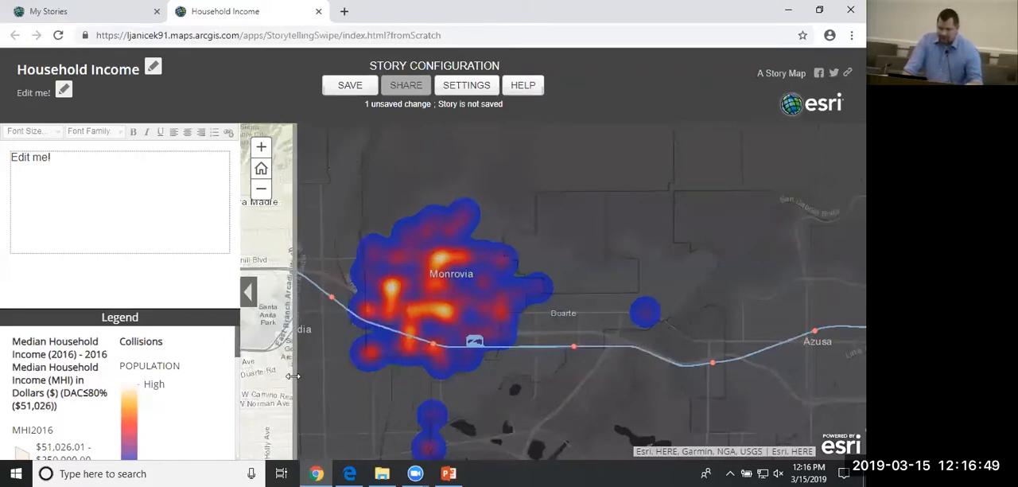
pyautogui.moveTo(293, 373); pyautogui.dragTo(295, 371)
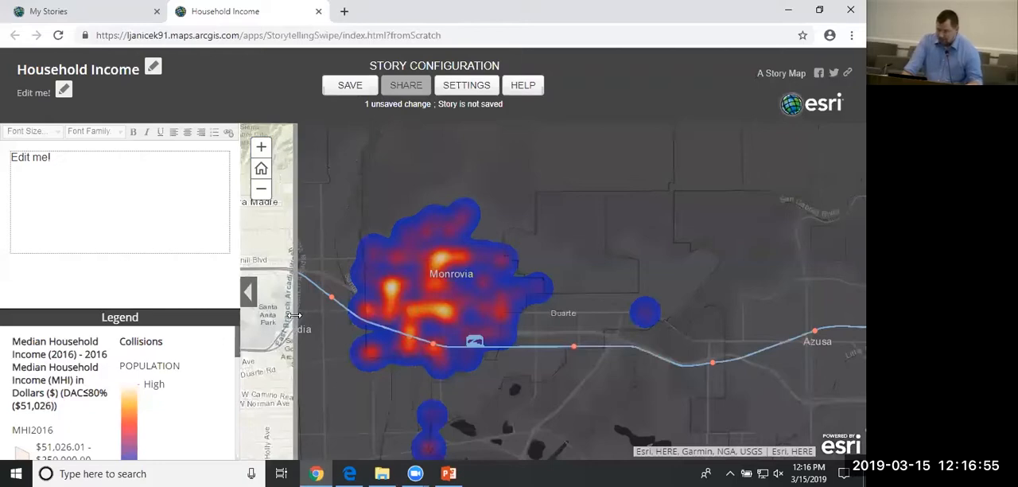
pyautogui.moveTo(294, 316); pyautogui.dragTo(357, 318)
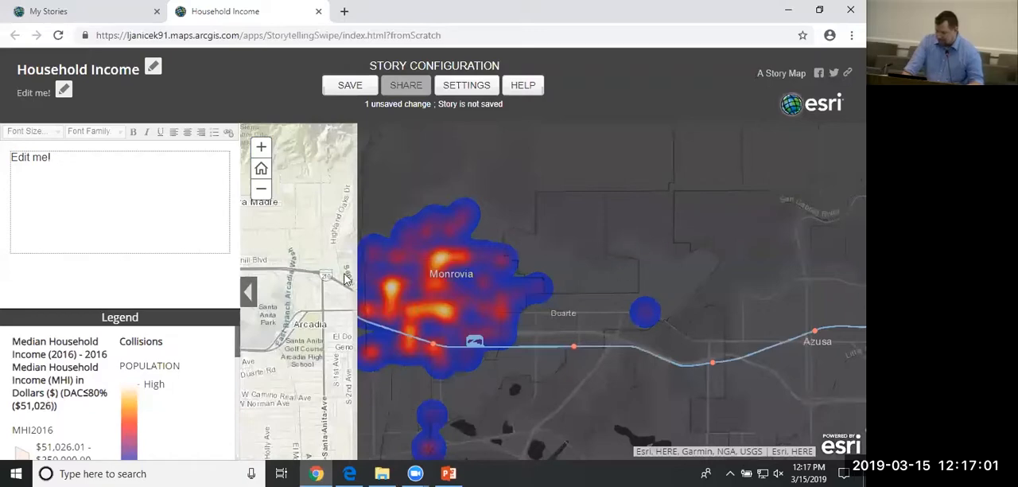
pyautogui.moveTo(357, 273); pyautogui.dragTo(333, 294)
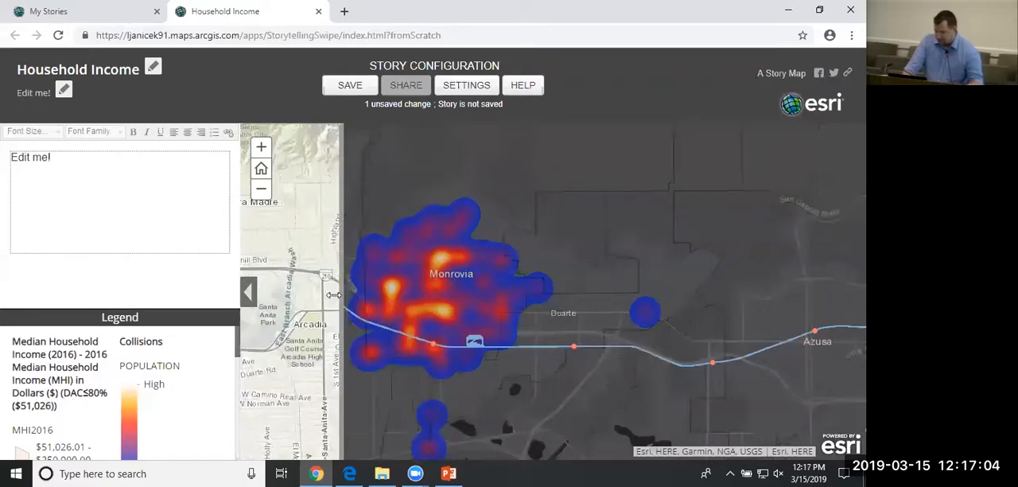
# Change the story's swipe style to Spyglass, accepting the required save and reload, and save the story.
pyautogui.click(467, 88)
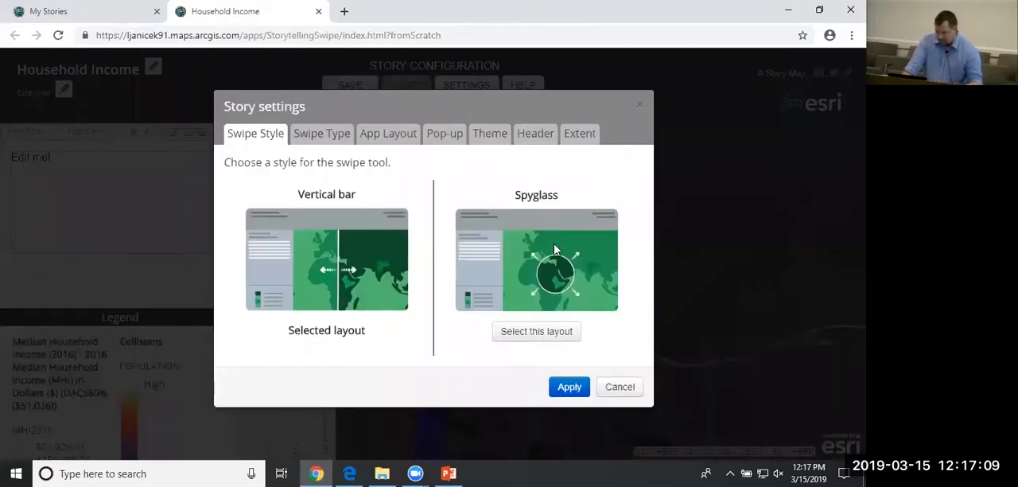
pyautogui.click(530, 331)
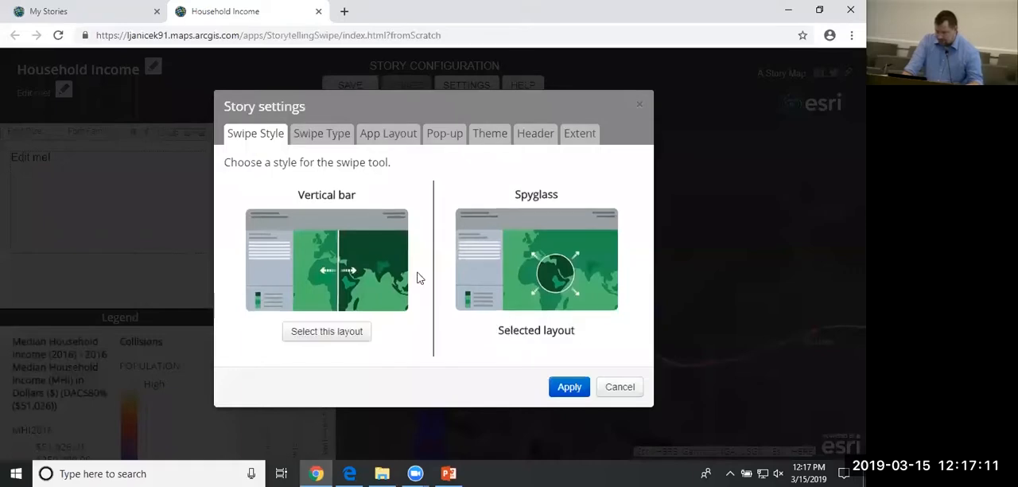
pyautogui.click(579, 395)
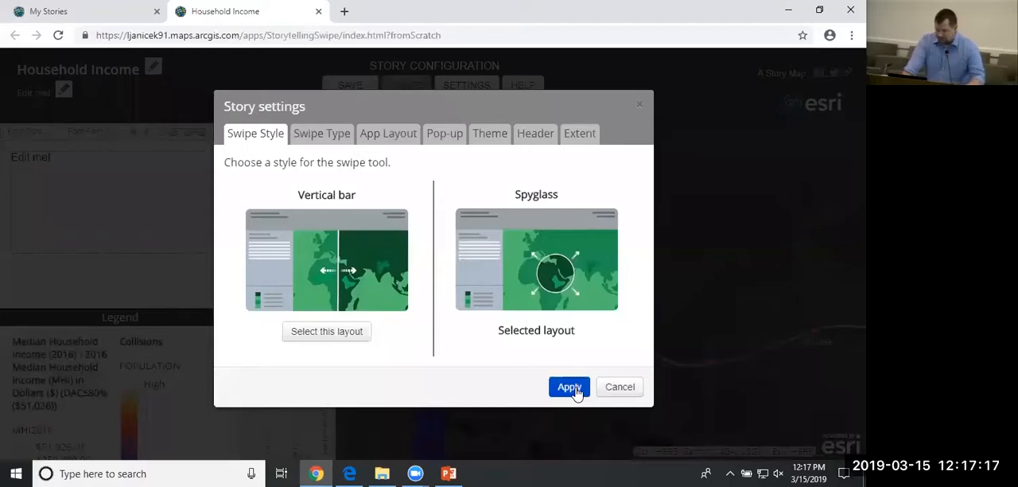
pyautogui.click(576, 390)
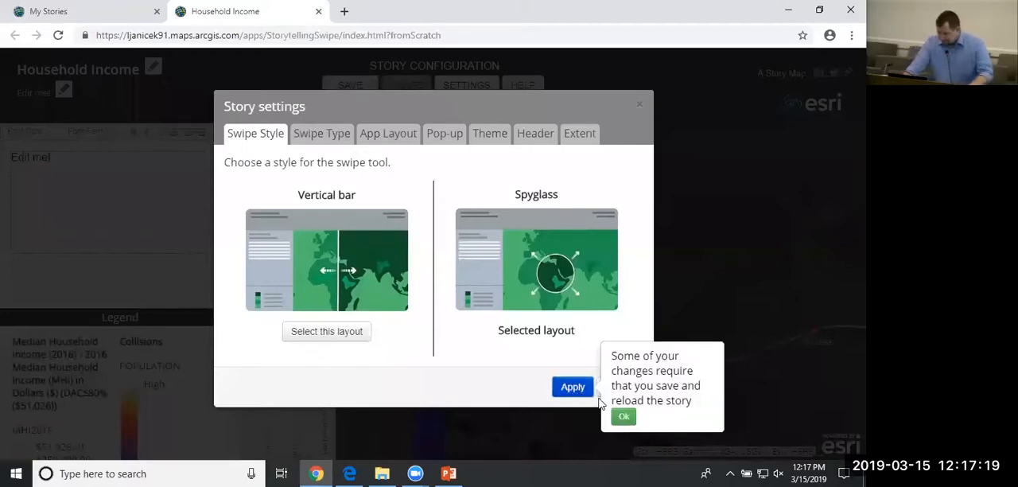
pyautogui.click(621, 418)
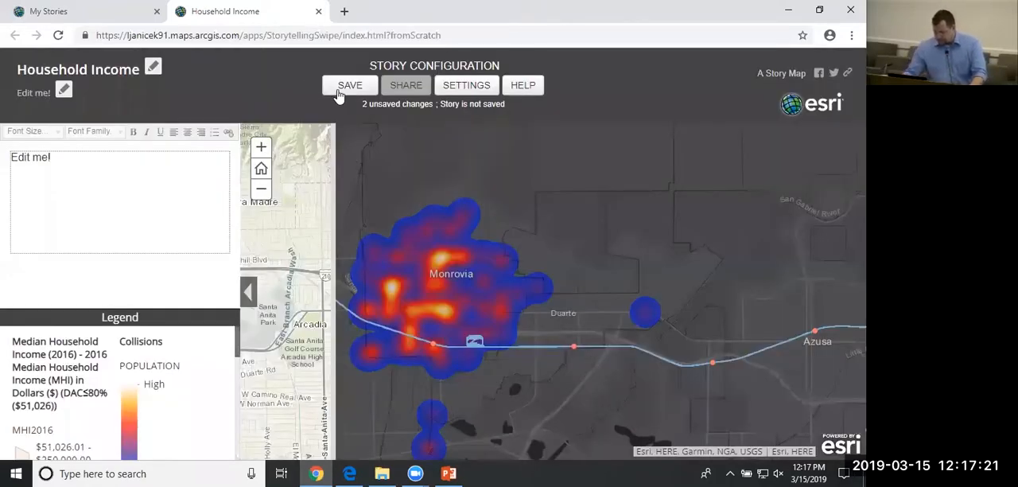
pyautogui.click(339, 94)
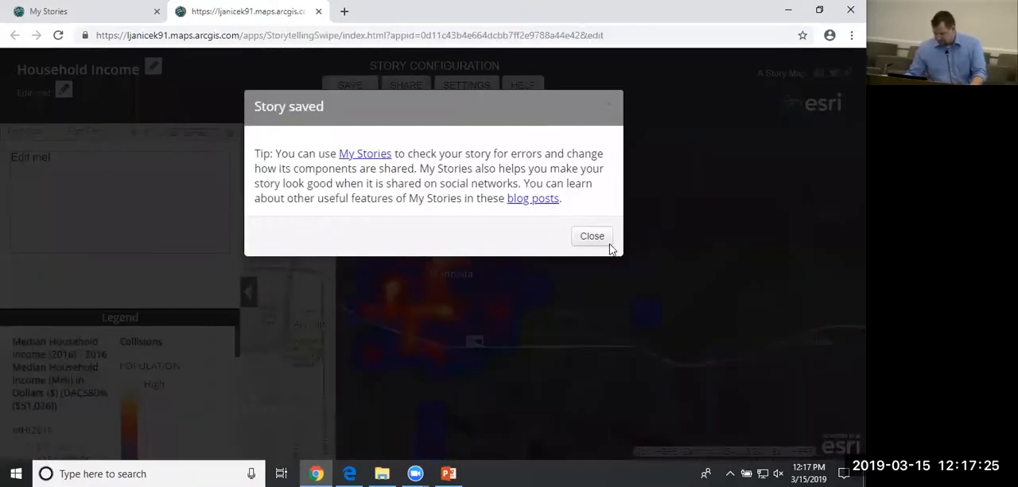
pyautogui.click(593, 240)
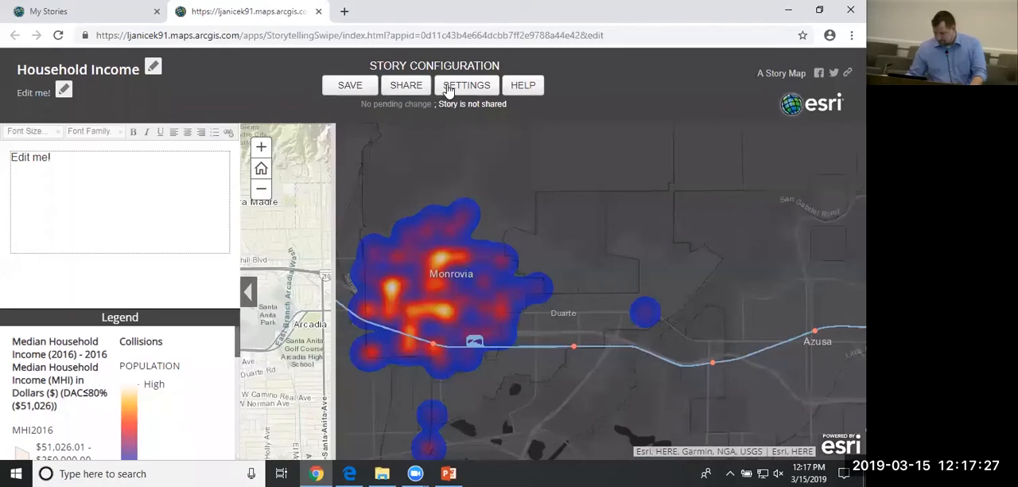
# Reapply the Spyglass swipe style in the story settings and save the story again.
pyautogui.click(451, 89)
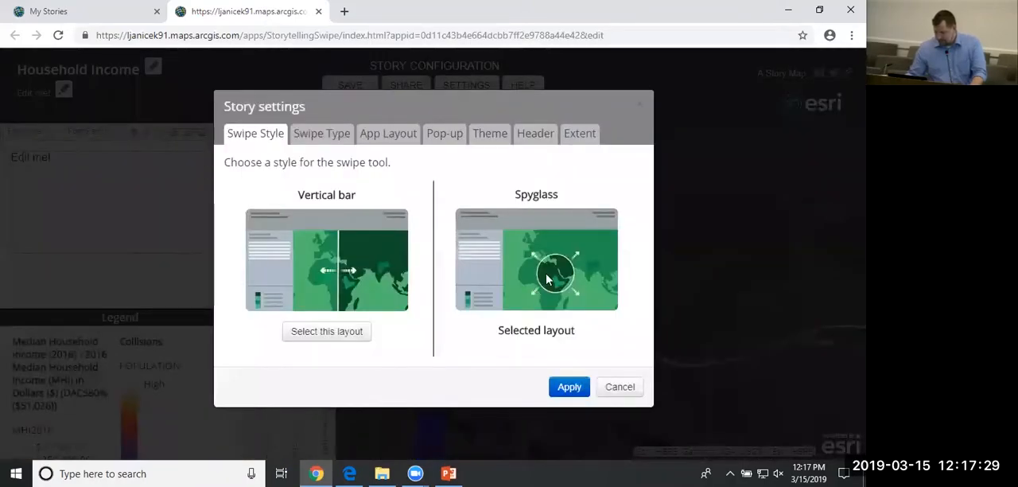
pyautogui.click(569, 387)
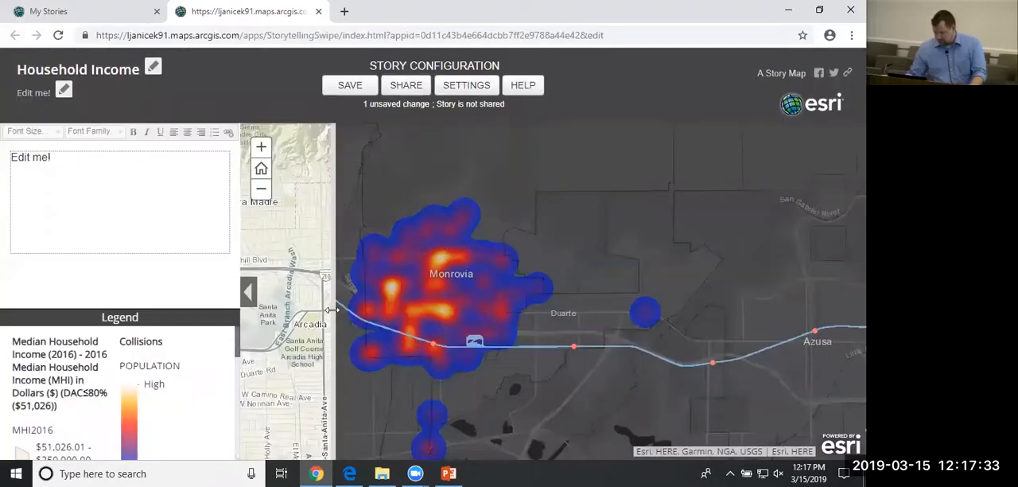
pyautogui.moveTo(335, 309); pyautogui.dragTo(351, 309)
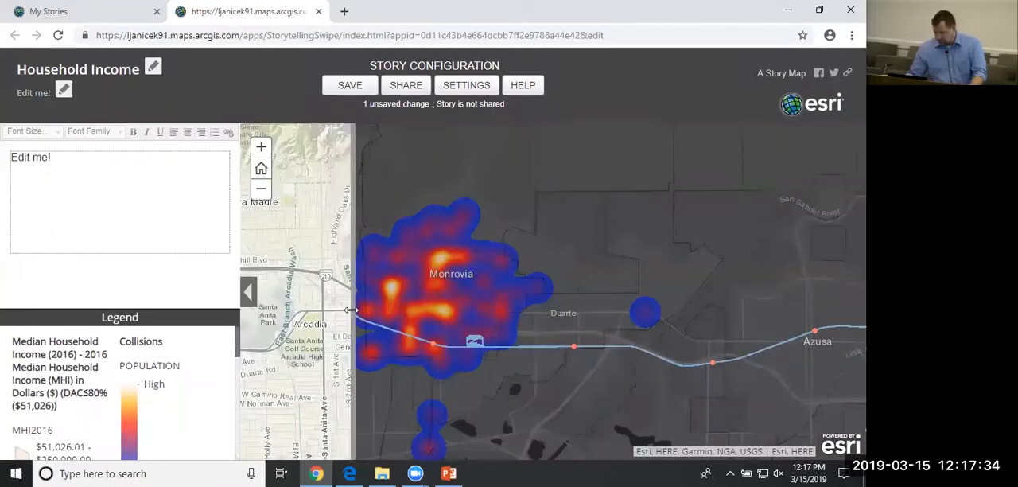
pyautogui.click(347, 86)
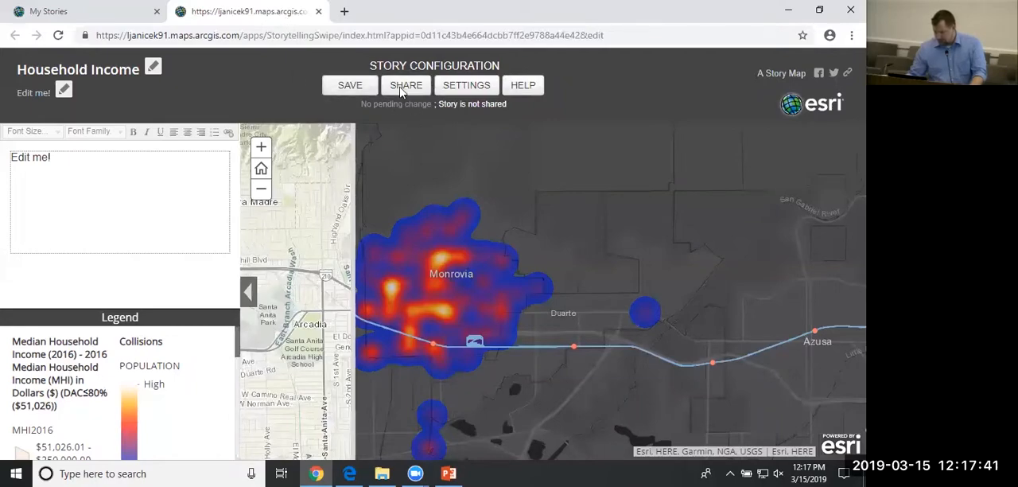
# Open the live version of the story from its sharing options and inspect the collisions around Monrovia through the spyglass.
pyautogui.click(402, 92)
pyautogui.click(472, 209)
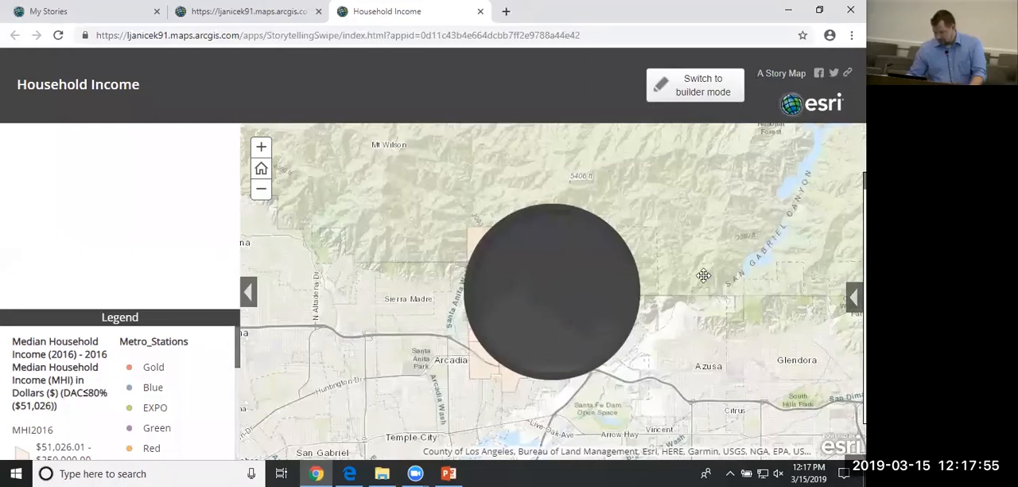
pyautogui.moveTo(704, 275); pyautogui.dragTo(712, 251)
pyautogui.moveTo(583, 290); pyautogui.dragTo(514, 377)
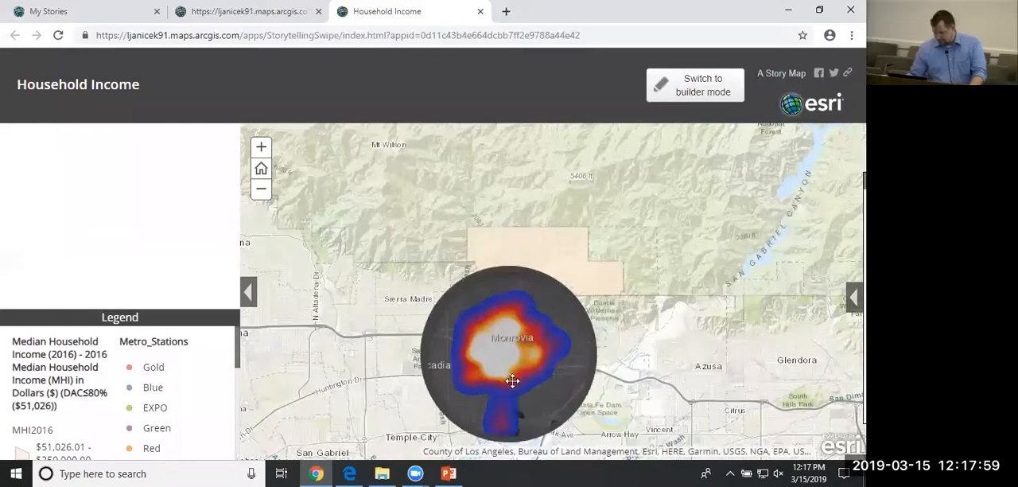
pyautogui.moveTo(710, 286); pyautogui.dragTo(652, 254)
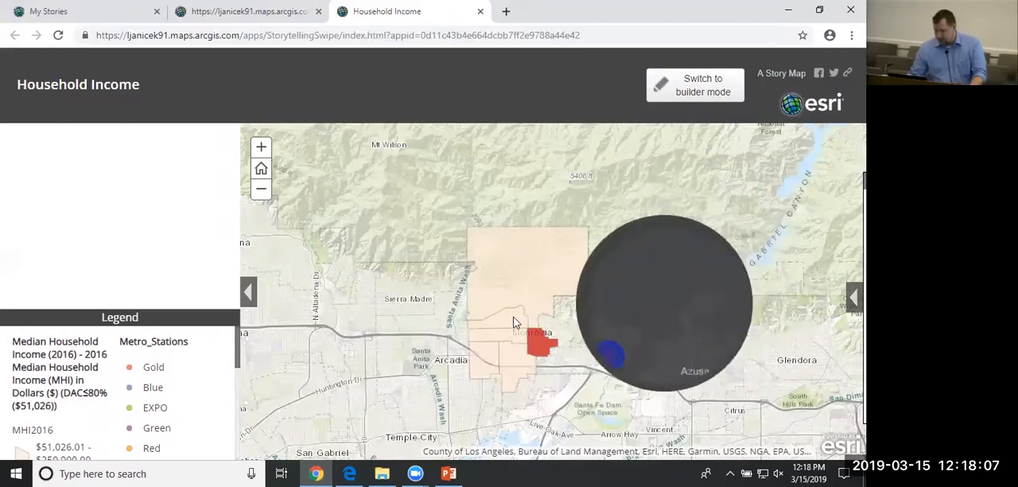
# Examine the collision hot spots in Monrovia and near the red income tract at closer range with the spyglass.
pyautogui.click(263, 152)
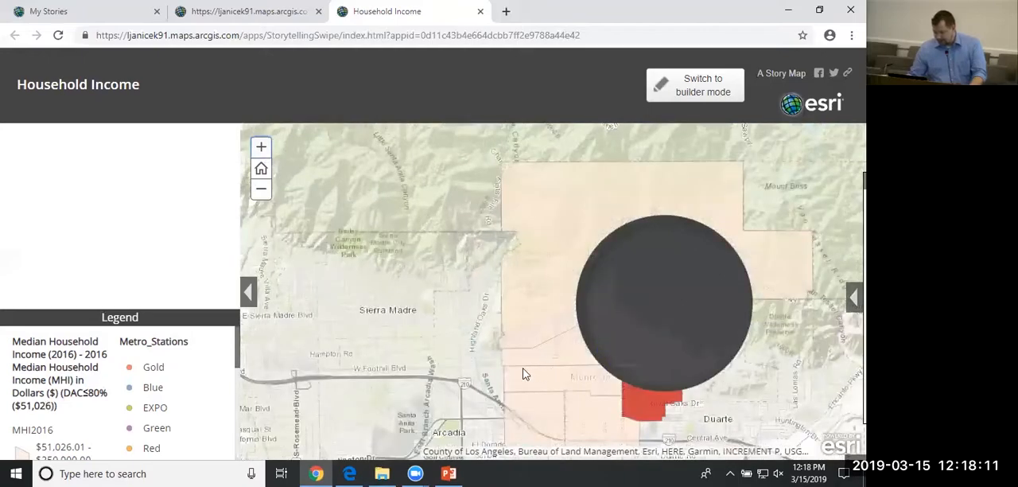
pyautogui.moveTo(520, 369); pyautogui.dragTo(389, 221)
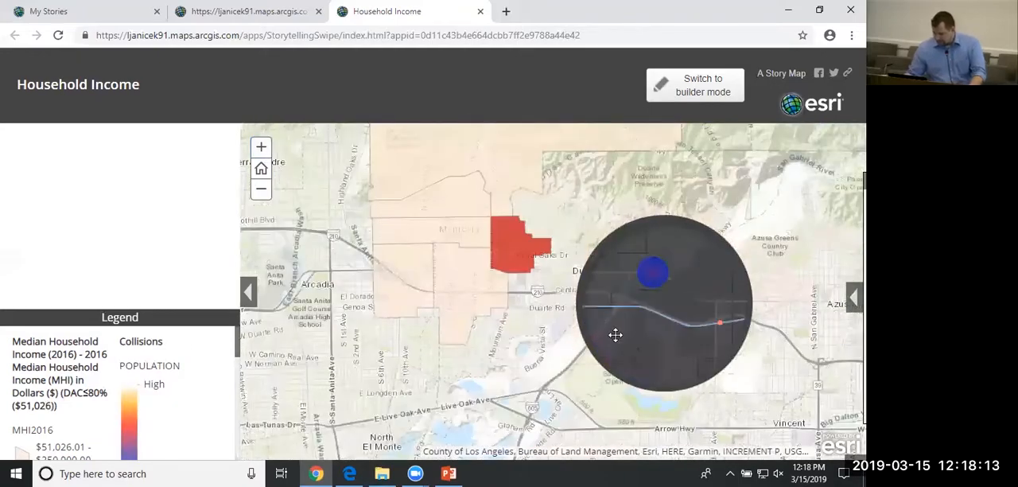
pyautogui.click(260, 151)
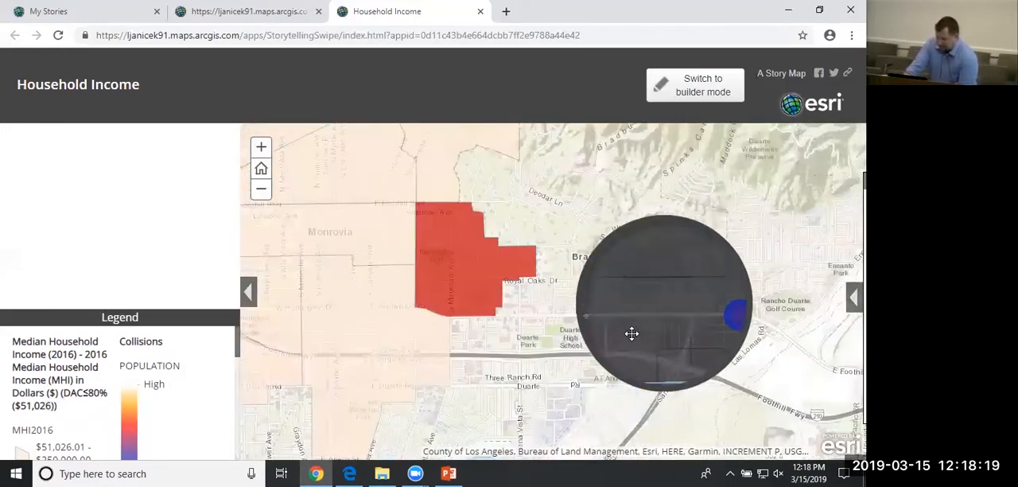
pyautogui.moveTo(632, 333); pyautogui.dragTo(494, 296)
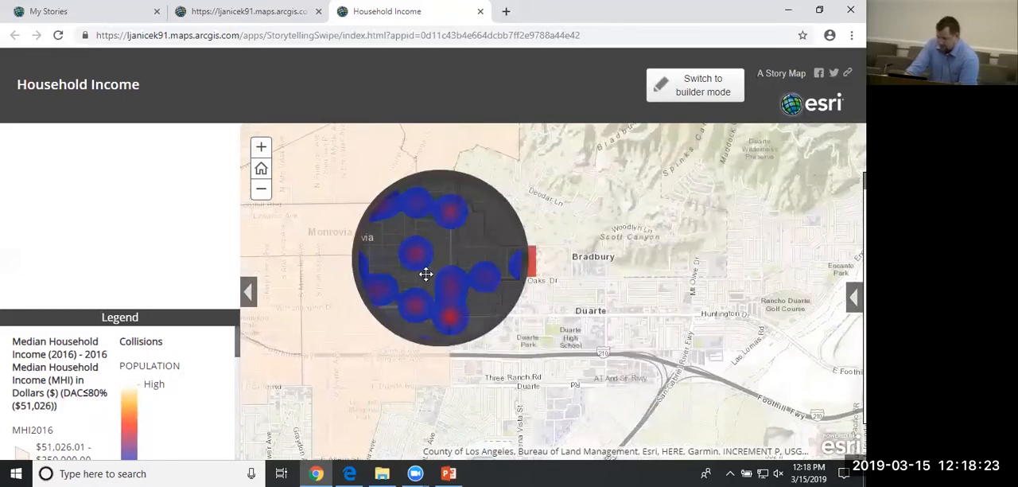
pyautogui.moveTo(426, 275); pyautogui.dragTo(356, 285)
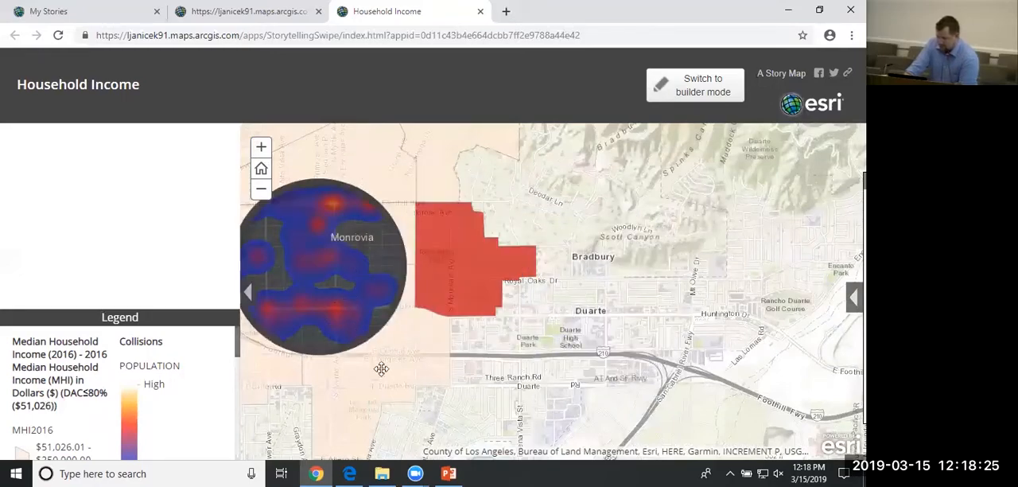
pyautogui.moveTo(381, 368); pyautogui.dragTo(598, 410)
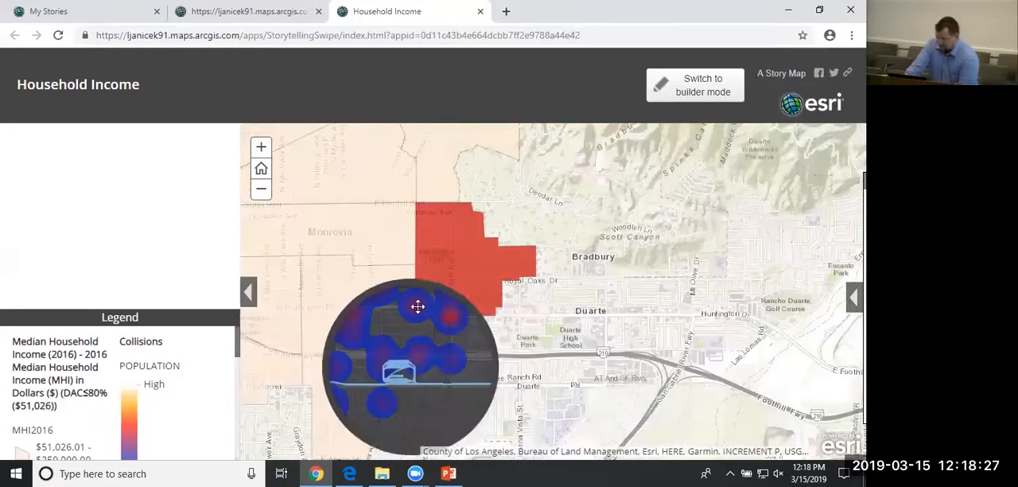
pyautogui.moveTo(418, 306); pyautogui.dragTo(558, 298)
pyautogui.moveTo(674, 287); pyautogui.dragTo(660, 287)
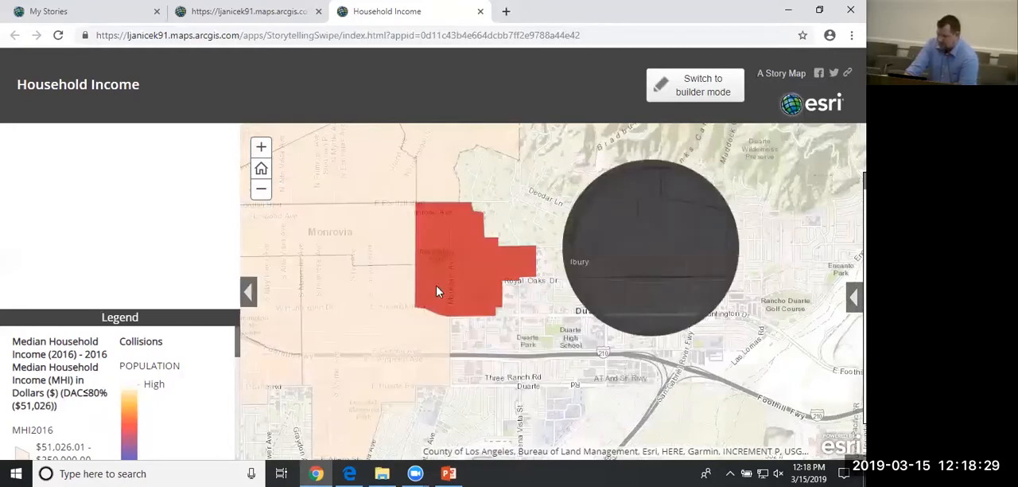
pyautogui.click(261, 193)
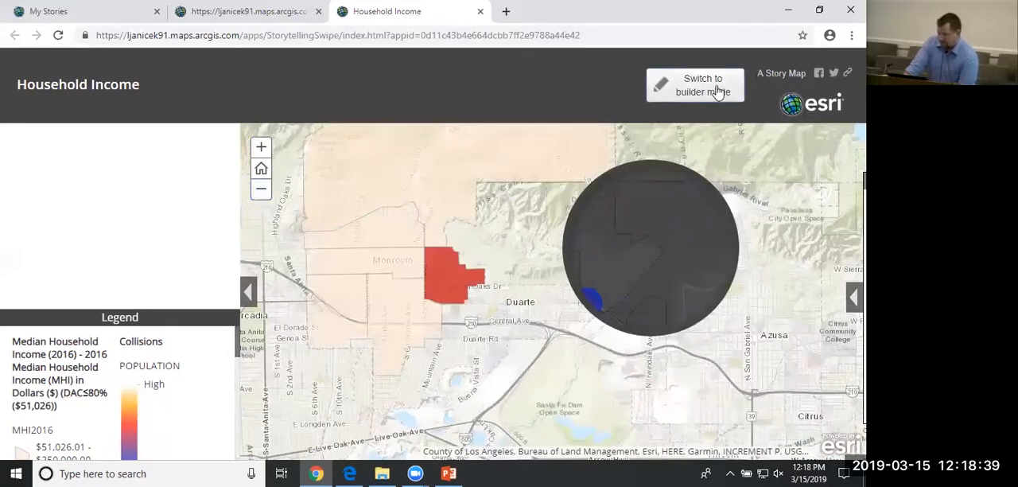
# Return the live story to builder mode and review its header, pop-up, app layout and swipe type settings.
pyautogui.click(718, 90)
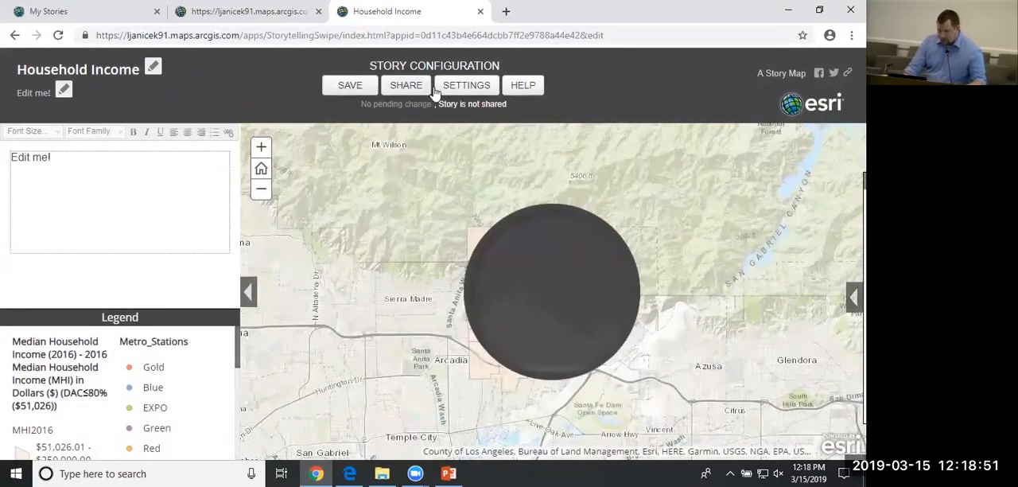
pyautogui.click(460, 87)
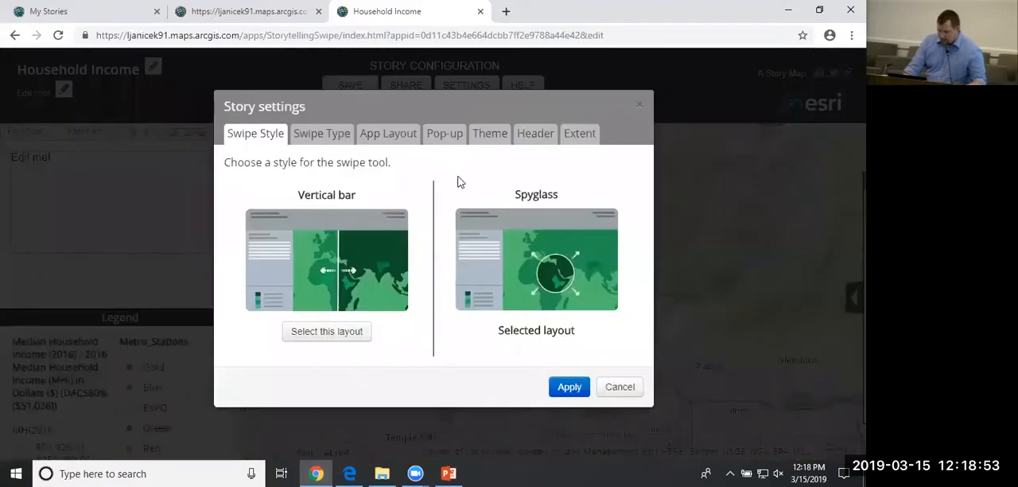
pyautogui.click(577, 135)
pyautogui.click(542, 138)
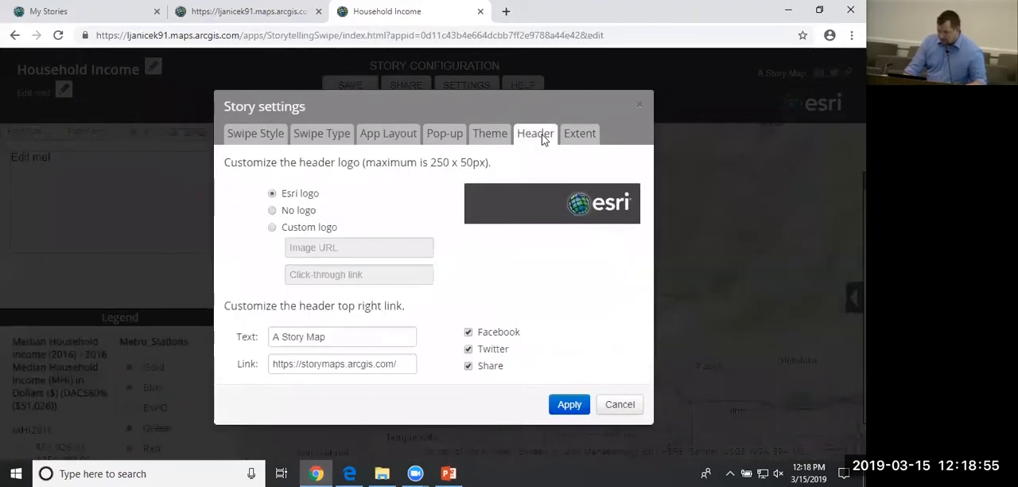
pyautogui.click(458, 136)
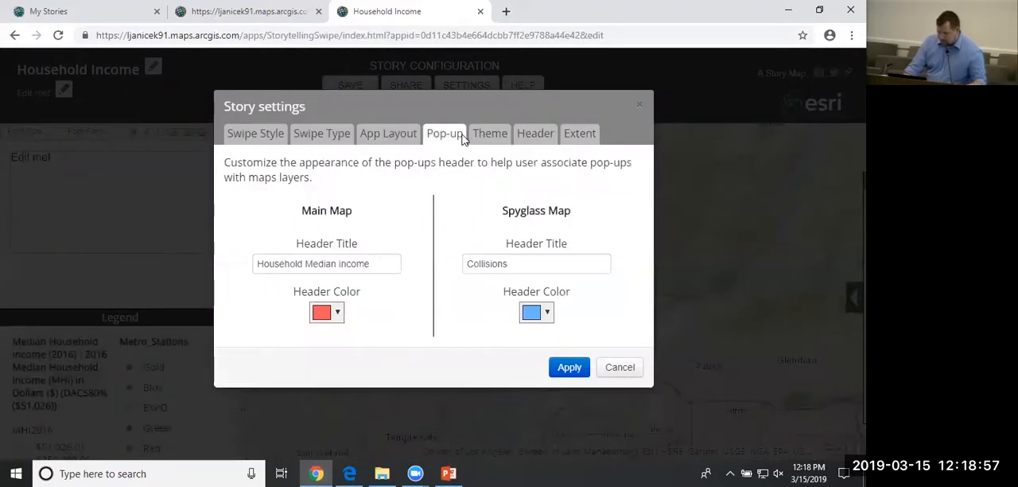
pyautogui.click(404, 139)
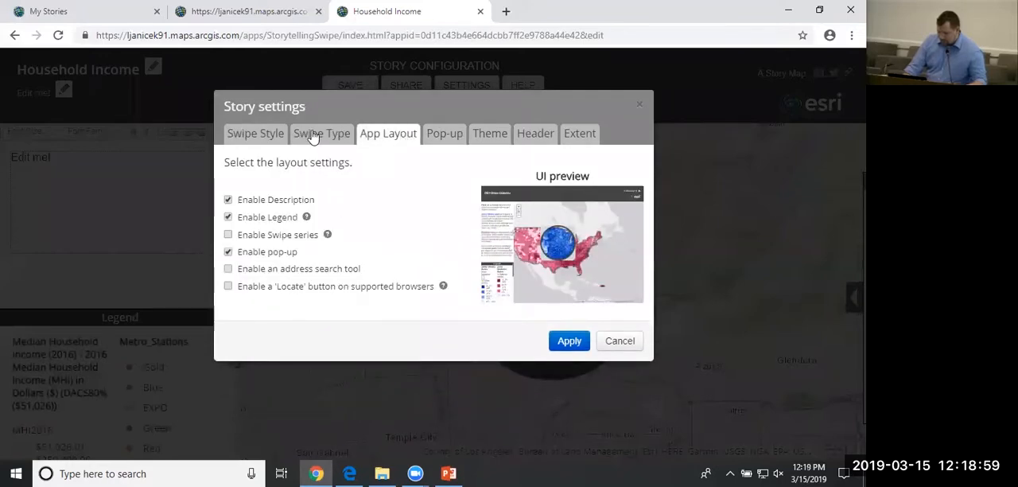
pyautogui.click(314, 137)
pyautogui.click(392, 140)
pyautogui.click(327, 135)
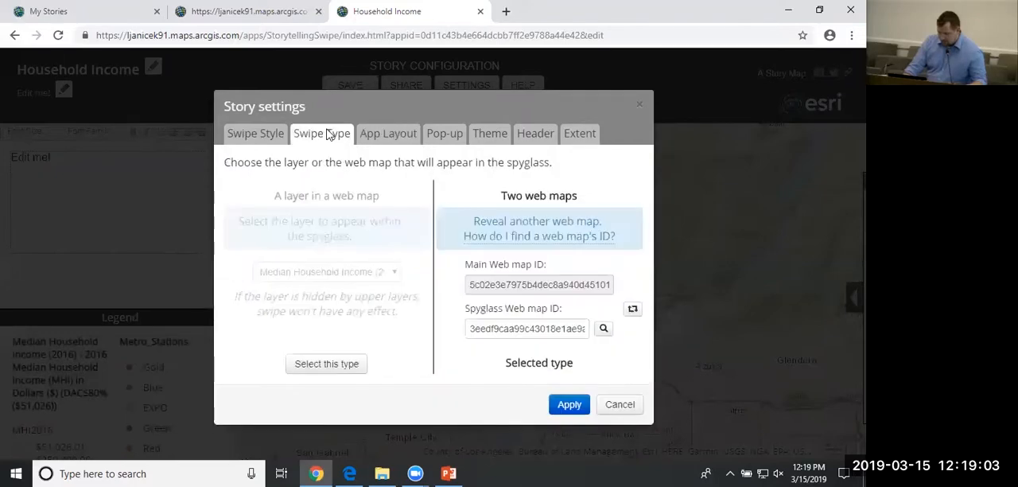
# Try to change the story's swipe style to Vertical bar and apply it.
pyautogui.click(263, 142)
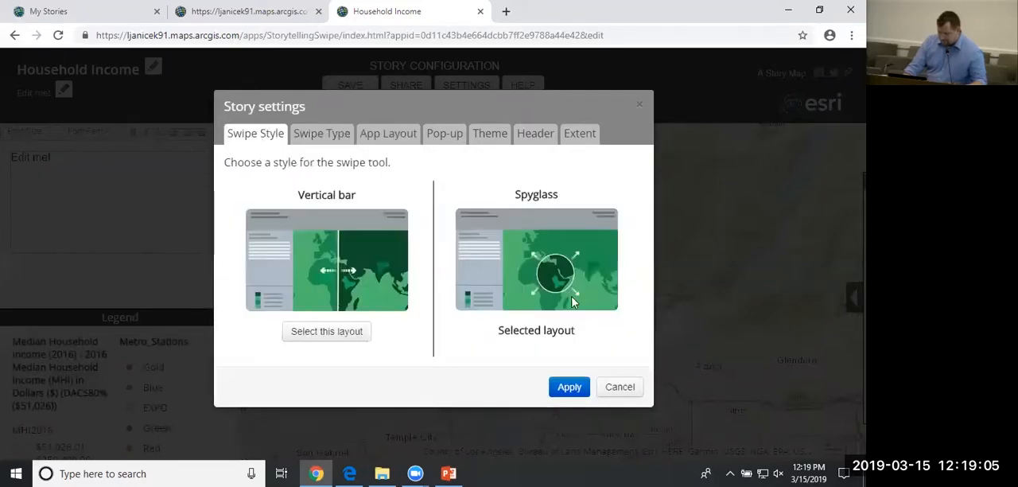
pyautogui.click(334, 334)
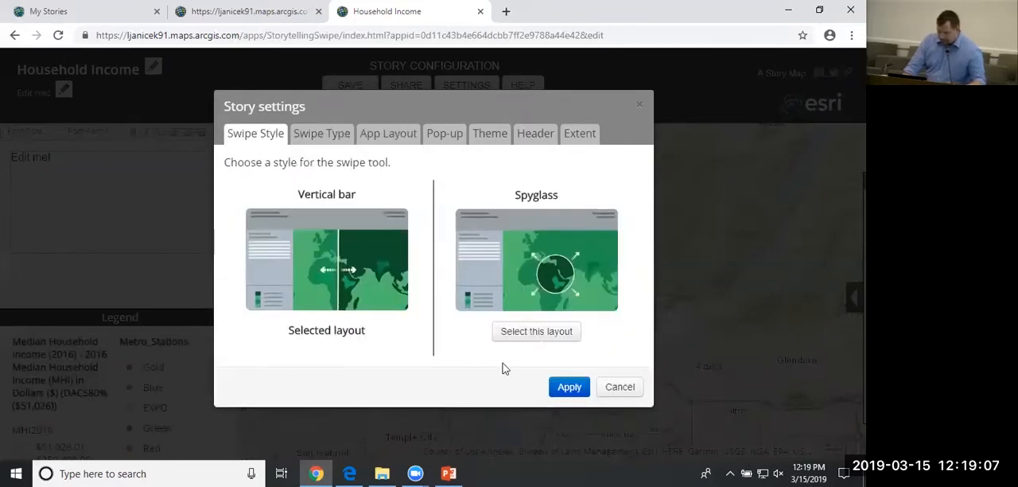
pyautogui.click(575, 388)
pyautogui.click(622, 416)
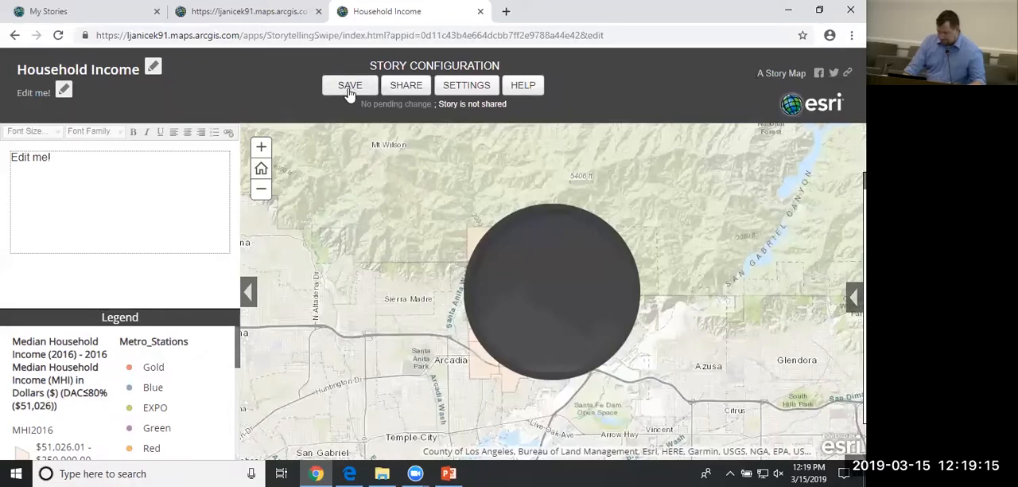
# In the earlier builder tab, dismiss the sharing prompt, compare income and collisions around Monrovia with the vertical swipe bar, and review the legend.
pyautogui.hotkey('ctrl', 'shift', 'Tab')
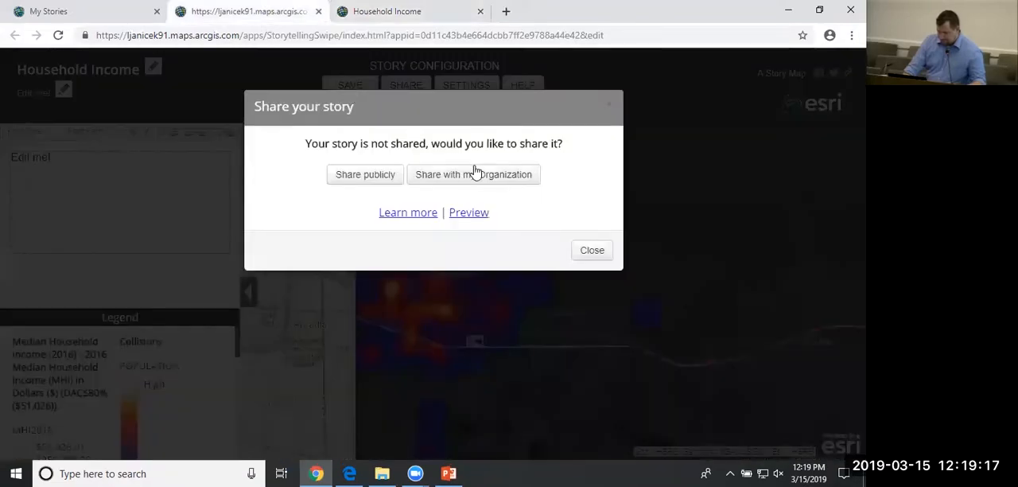
pyautogui.click(597, 251)
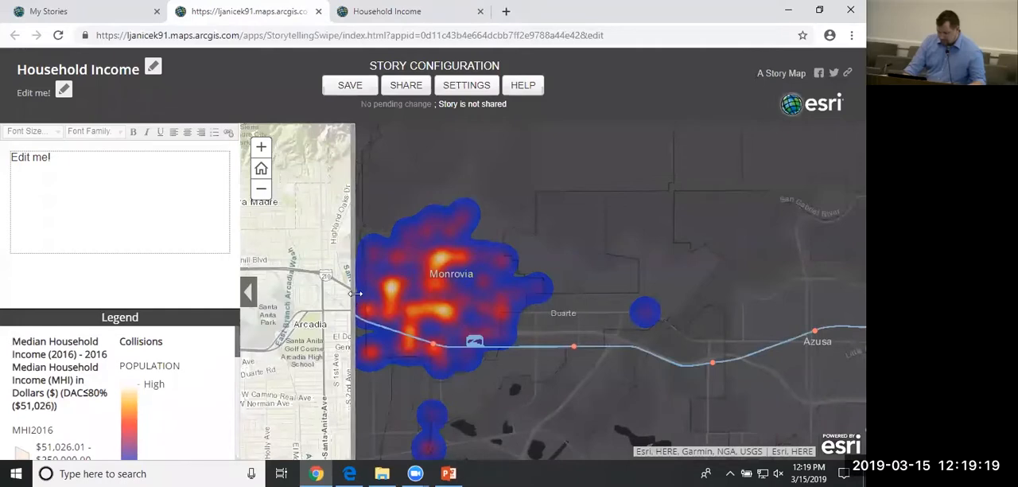
pyautogui.moveTo(358, 296); pyautogui.dragTo(660, 290)
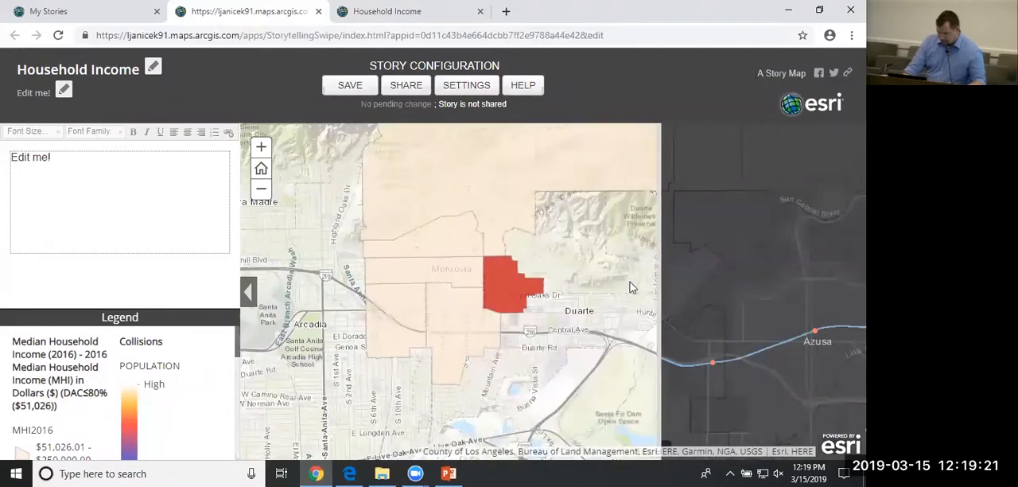
pyautogui.scroll(-10, 181, 354)
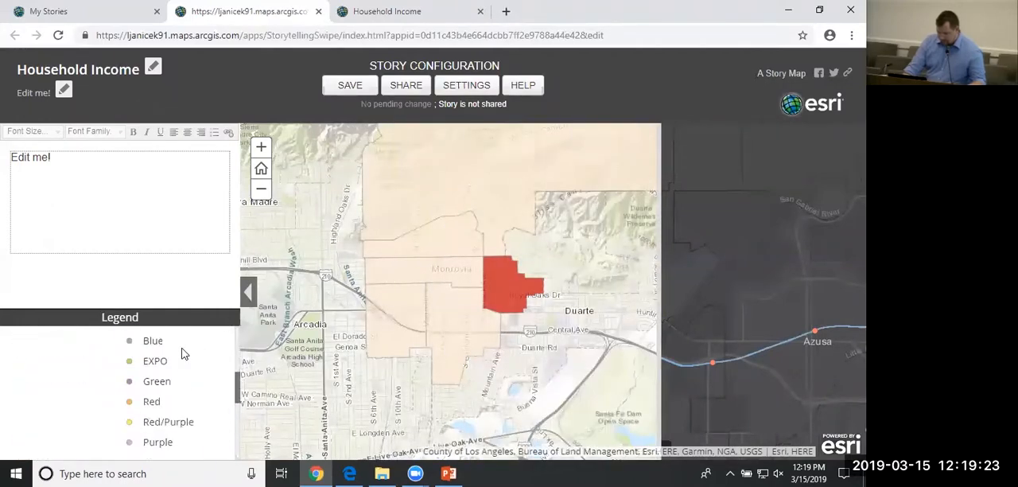
pyautogui.scroll(10, 182, 372)
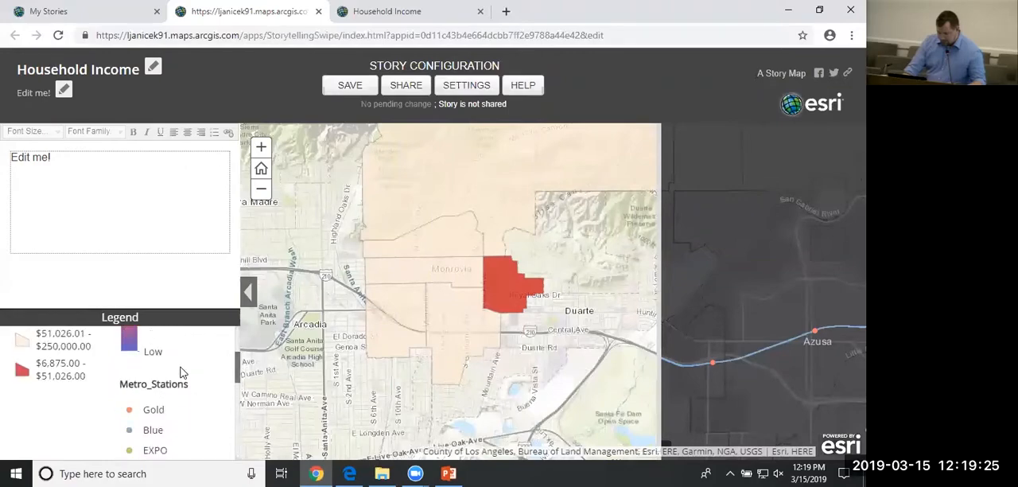
pyautogui.click(103, 209)
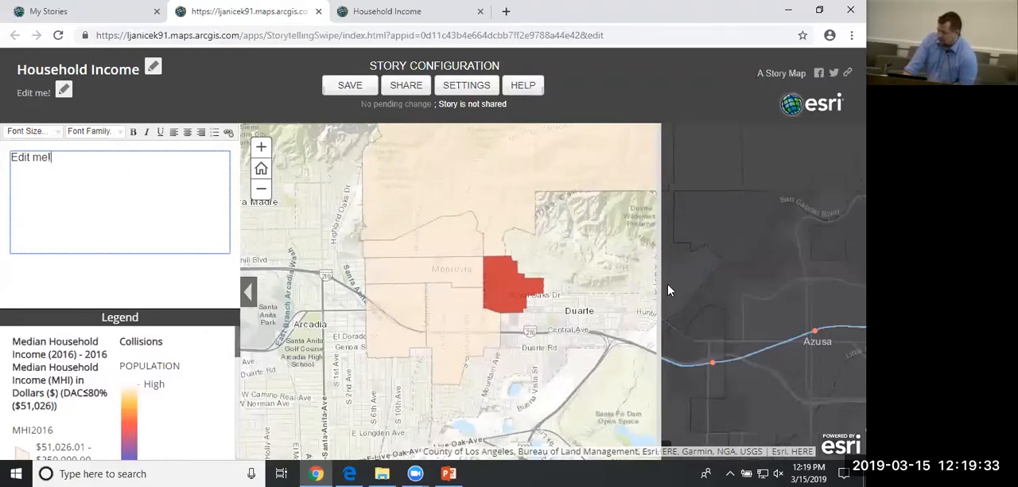
pyautogui.moveTo(664, 292); pyautogui.dragTo(509, 293)
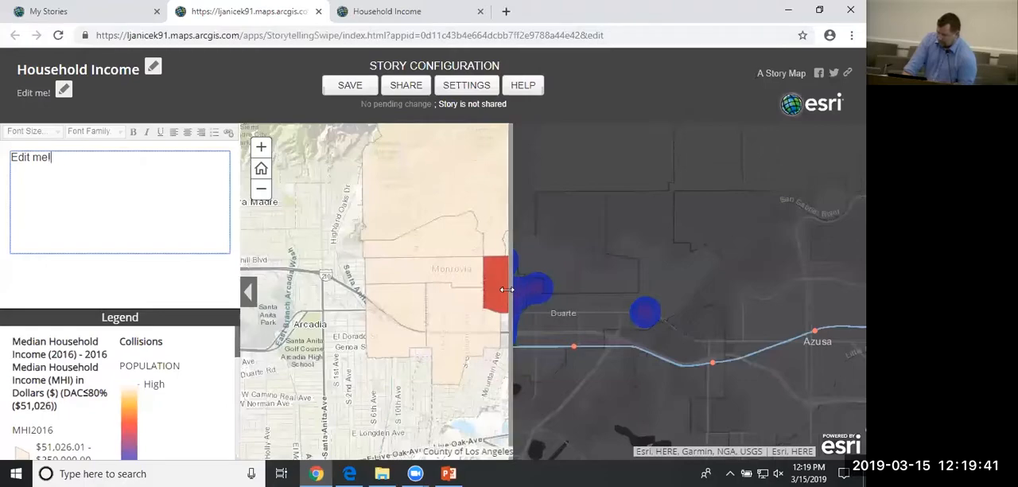
pyautogui.moveTo(506, 289); pyautogui.dragTo(368, 295)
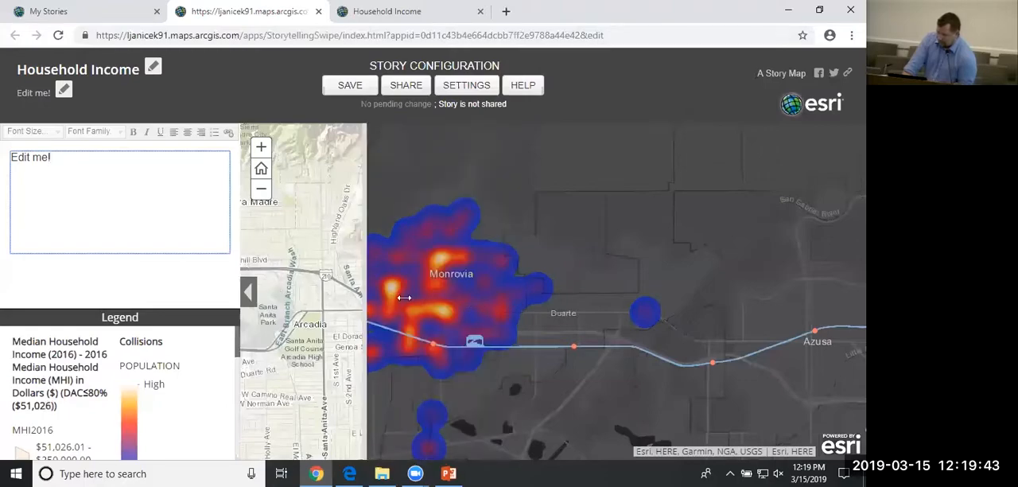
pyautogui.moveTo(372, 311); pyautogui.dragTo(498, 312)
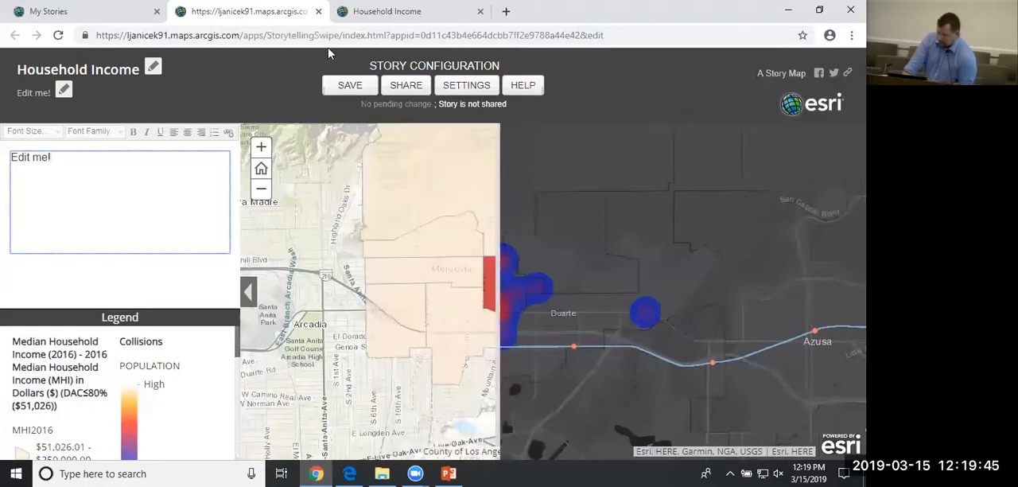
# Save the Household Income story and close both of its open browser tabs.
pyautogui.click(361, 89)
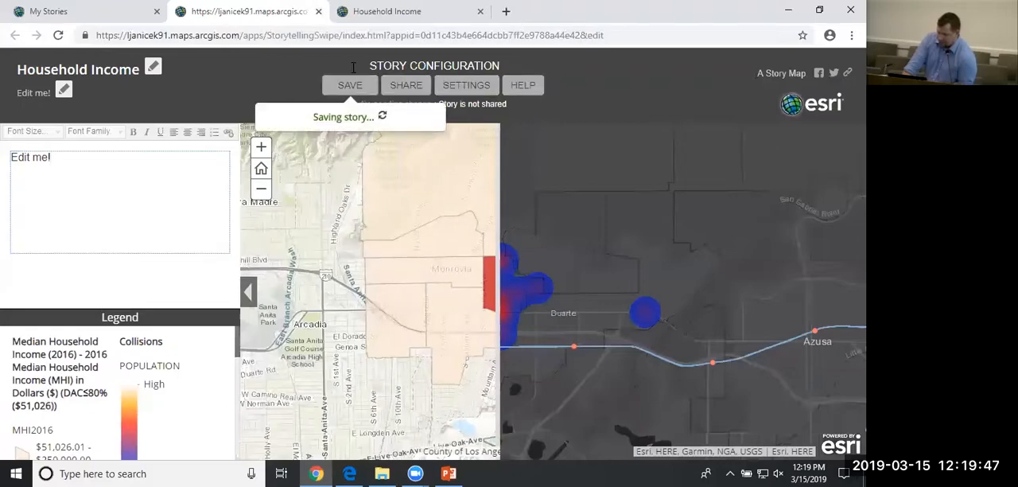
pyautogui.hotkey('ctrl', 'w')
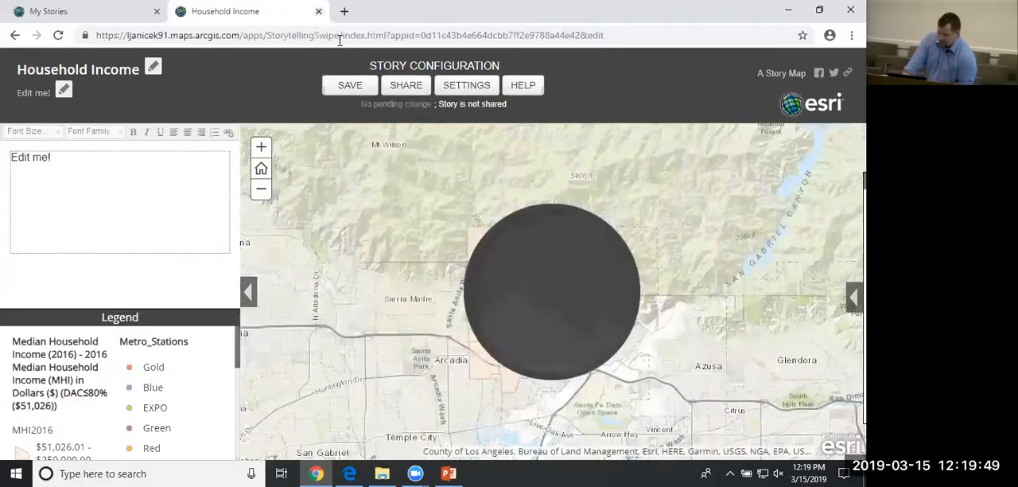
pyautogui.hotkey('ctrl', 'w')
# Search the web for "arcgis online" in a new browser tab and open the ArcGIS Online home page.
pyautogui.hotkey('ctrl', 't')
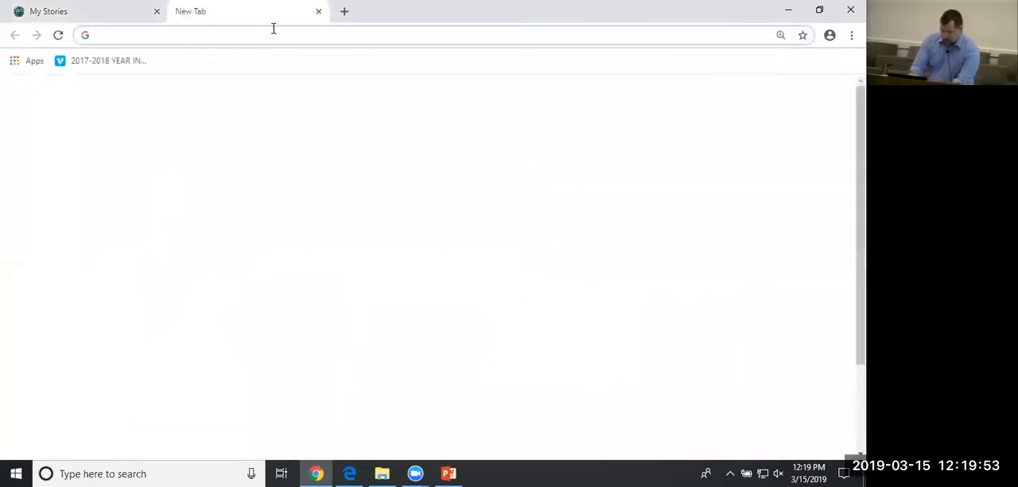
pyautogui.write('arcgis online')
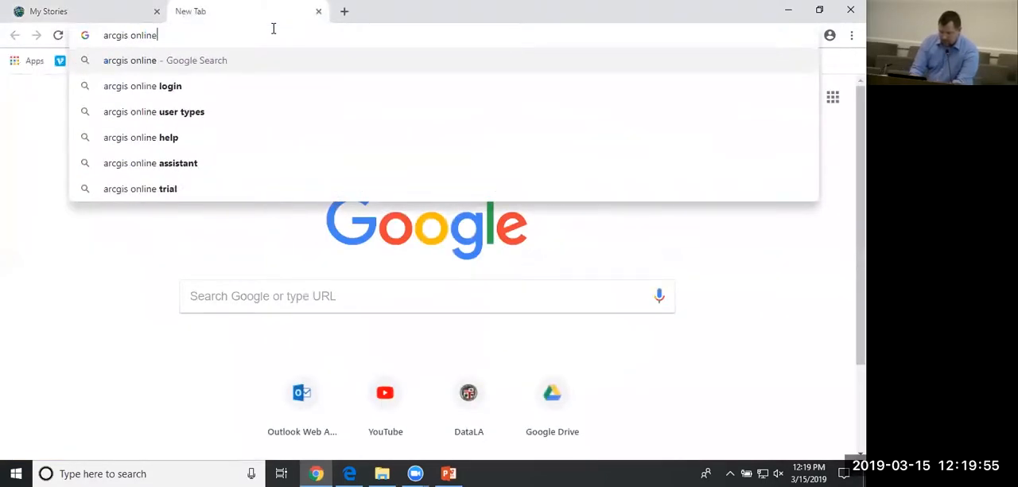
pyautogui.press('Return')
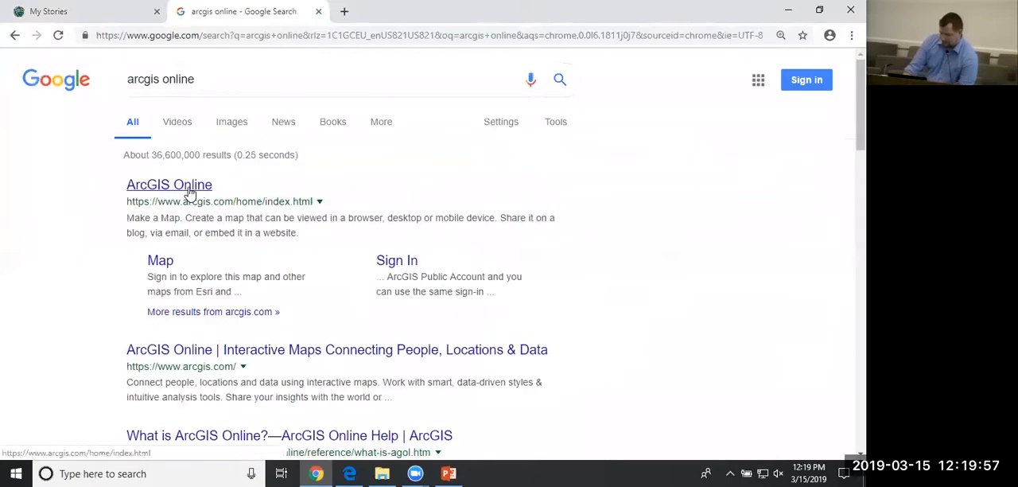
pyautogui.click(186, 188)
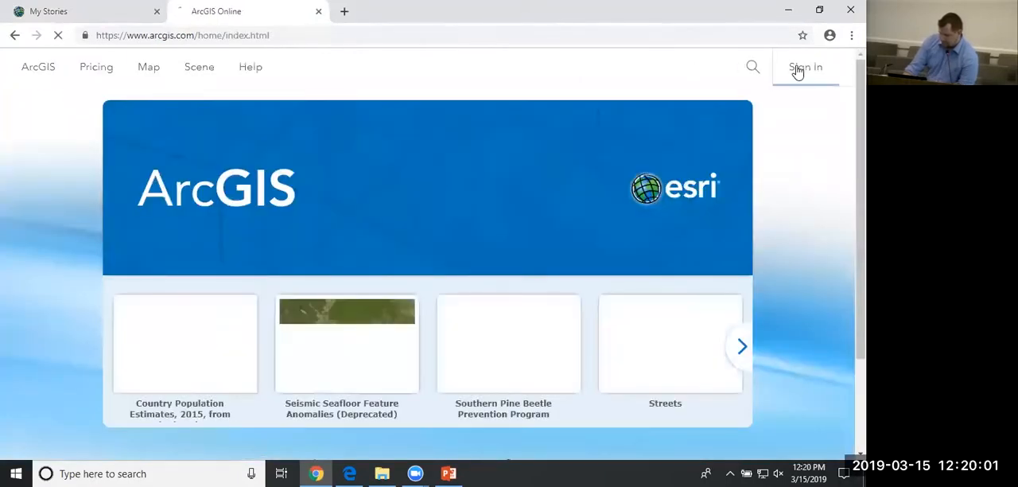
# Sign in to ArcGIS Online with the account username and password.
pyautogui.click(799, 68)
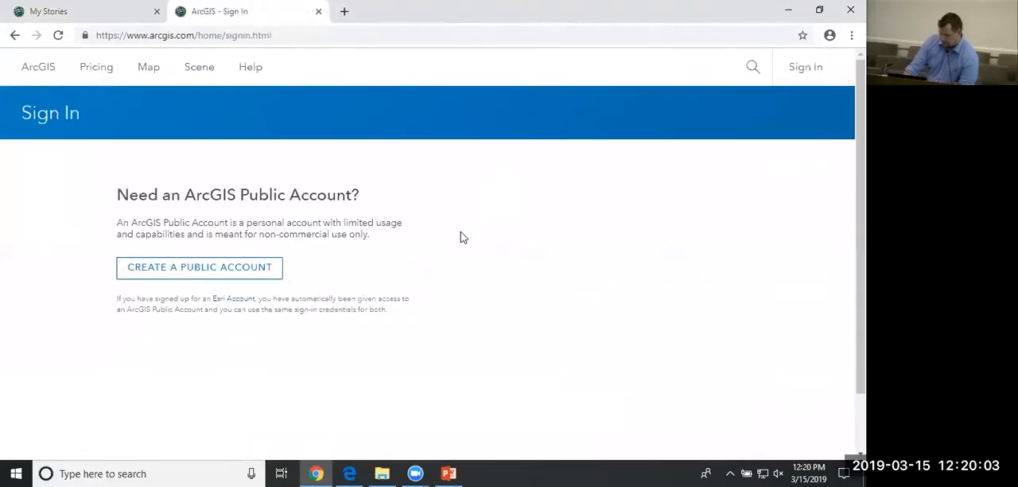
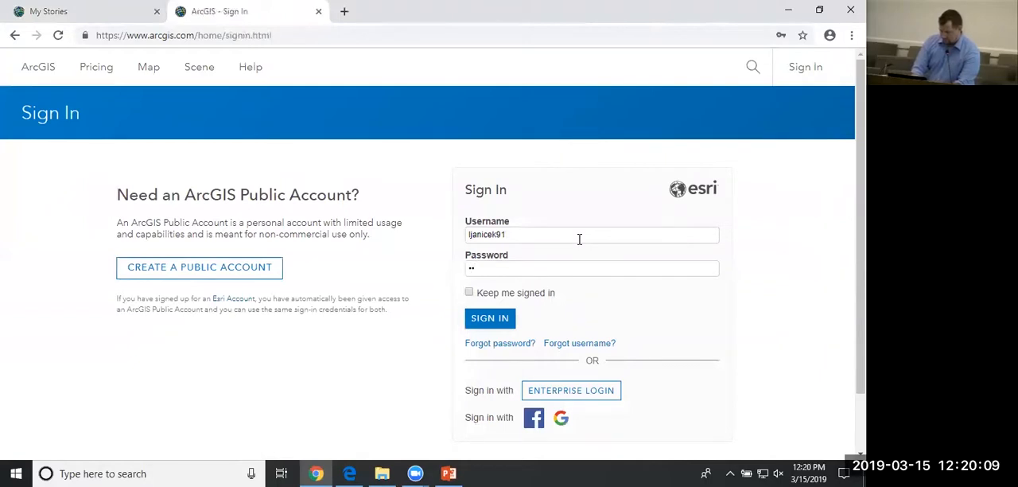
pyautogui.press('Return')
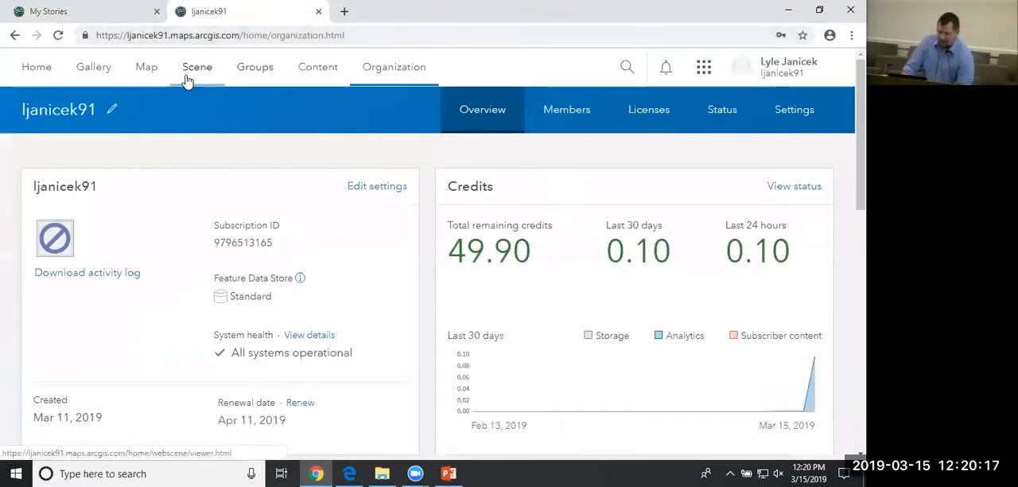
# Go through the map viewer to the account's content list and check the Household Income web mapping application's item page.
pyautogui.click(154, 78)
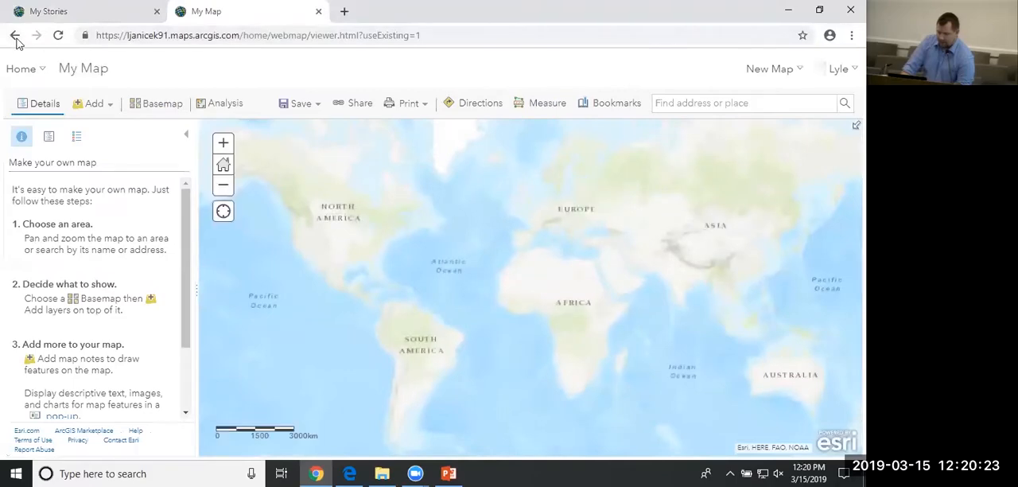
pyautogui.click(35, 76)
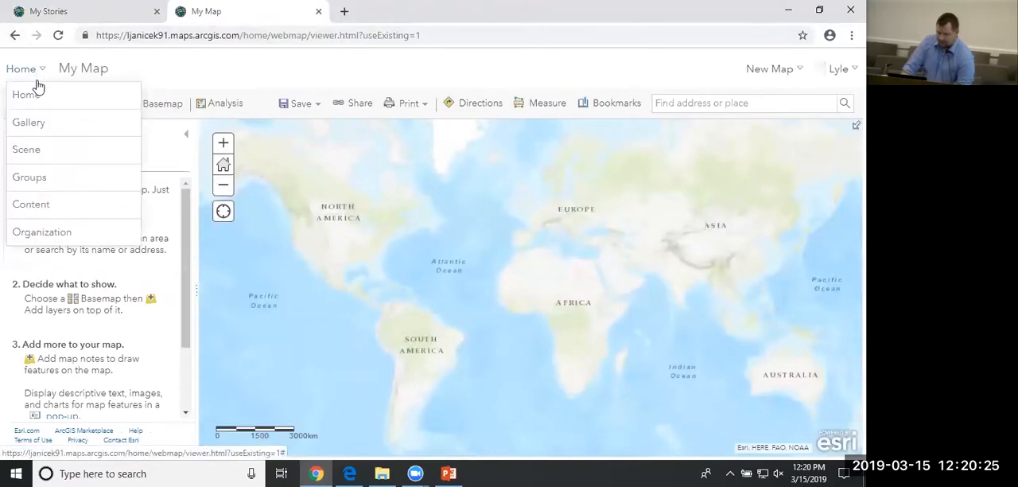
pyautogui.click(47, 207)
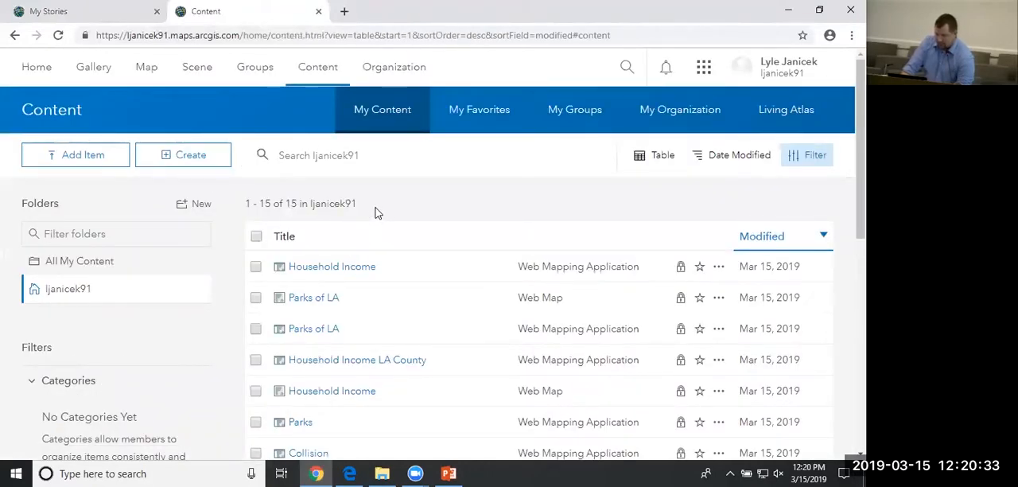
pyautogui.click(362, 273)
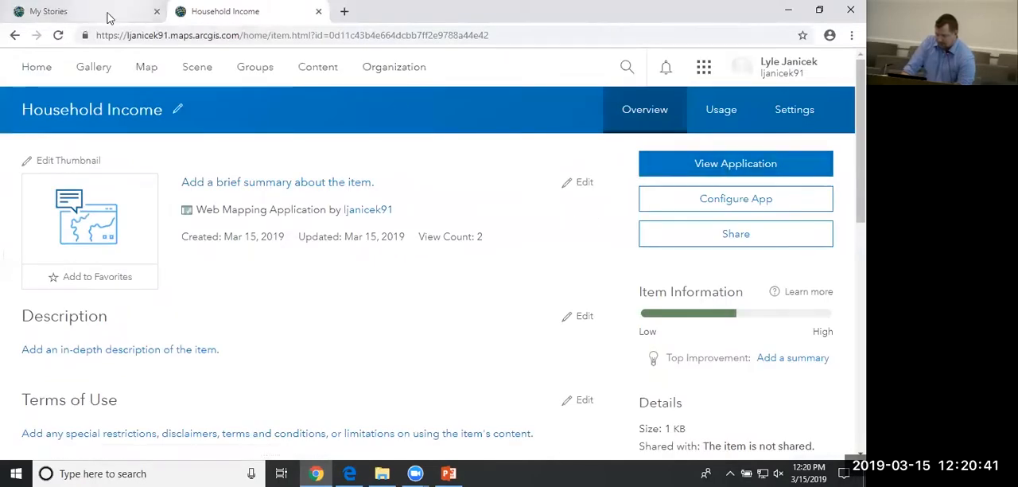
pyautogui.click(14, 35)
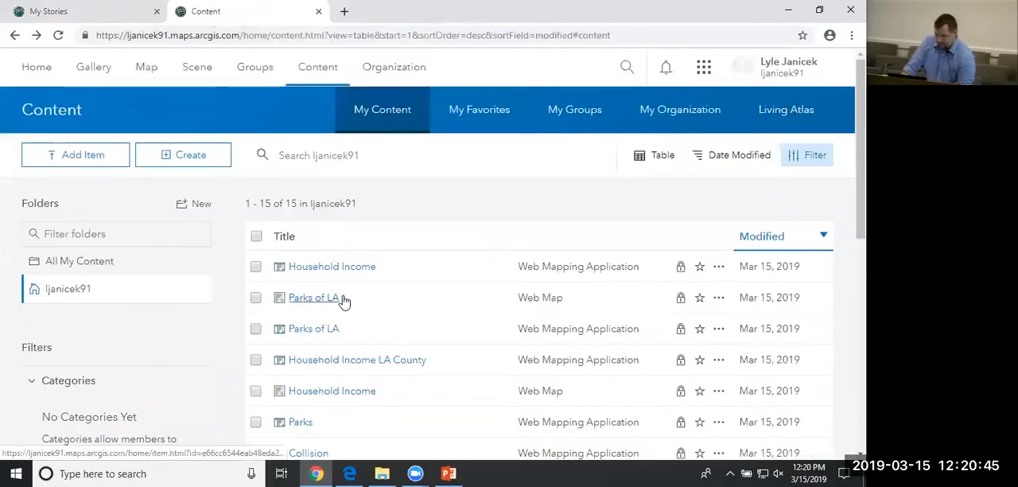
# View the Household Income LA County application from its item in the content list, and return to its item page.
pyautogui.click(374, 365)
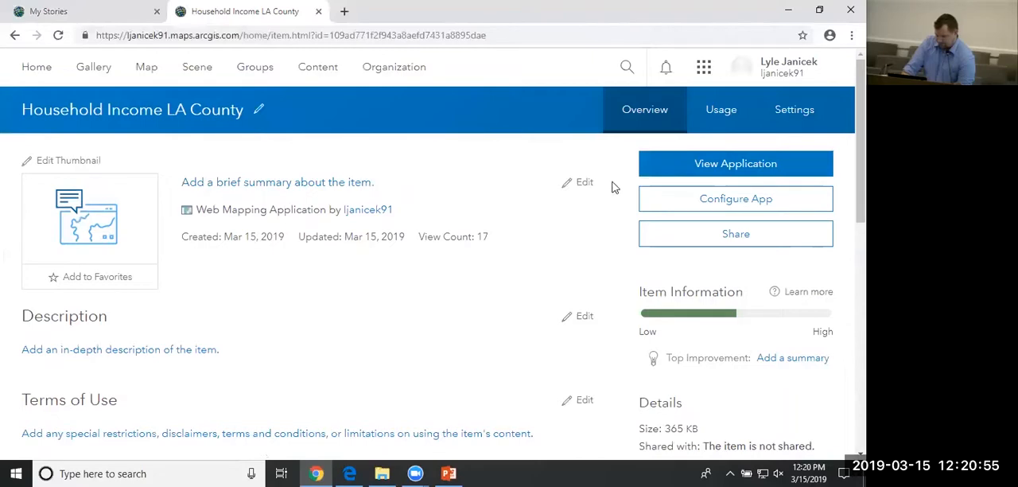
pyautogui.click(686, 171)
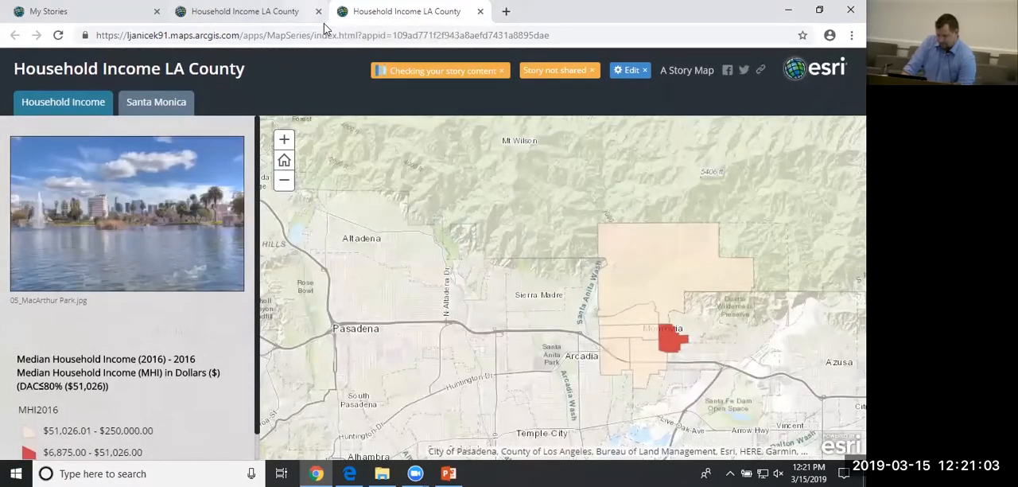
pyautogui.click(288, 14)
pyautogui.click(344, 15)
pyautogui.click(208, 13)
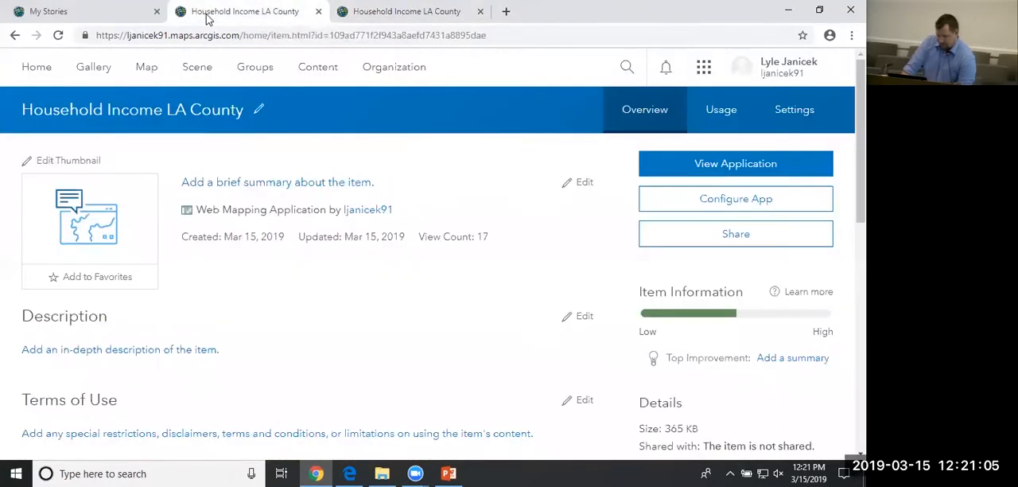
# Return to the account's content list and refresh the stories on the My Stories page.
pyautogui.click(15, 35)
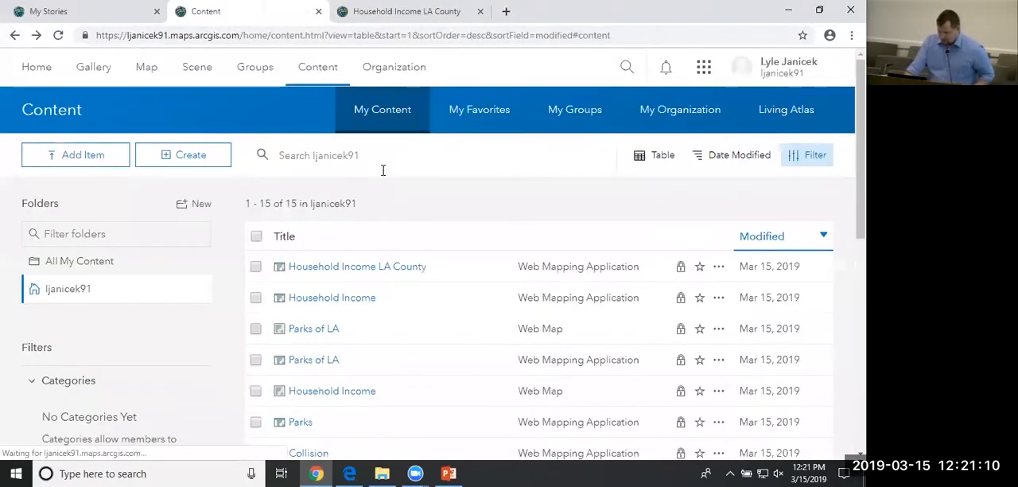
pyautogui.click(90, 14)
pyautogui.click(668, 405)
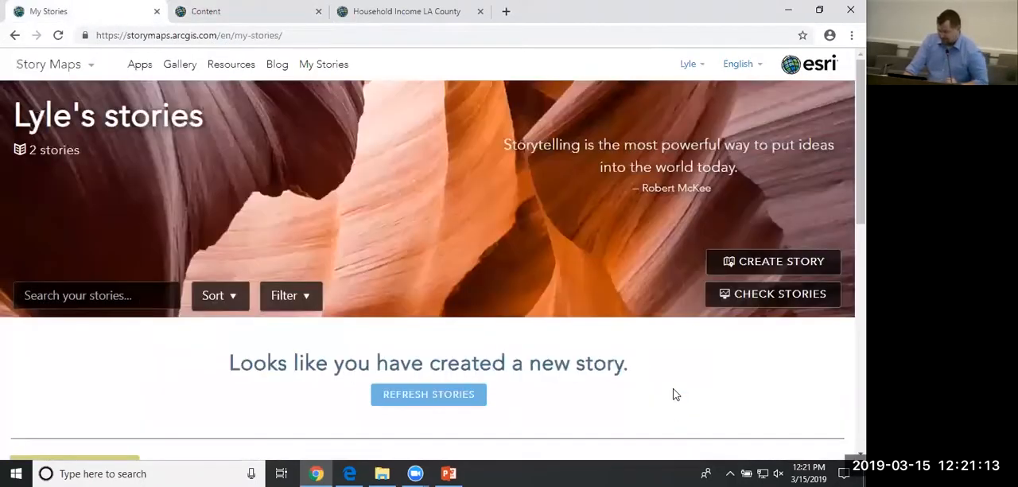
pyautogui.click(416, 397)
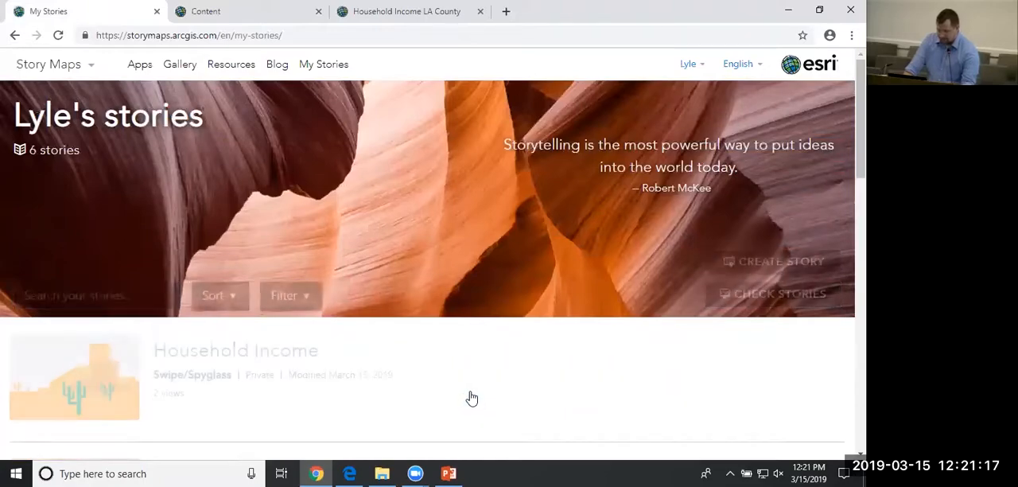
# Expand the Household Income Swipe/Spyglass story and examine its details, maps and images.
pyautogui.scroll(-1, 473, 390)
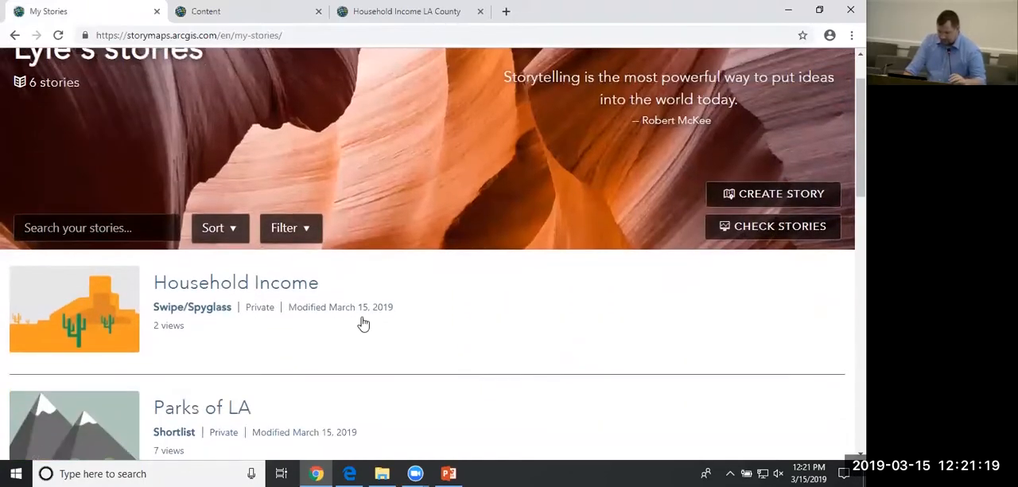
pyautogui.click(317, 341)
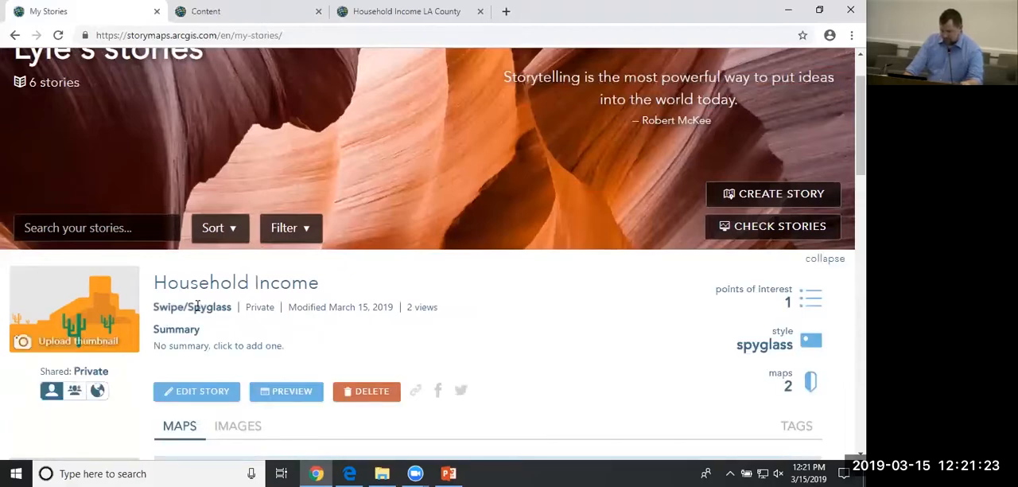
pyautogui.scroll(-2, 334, 307)
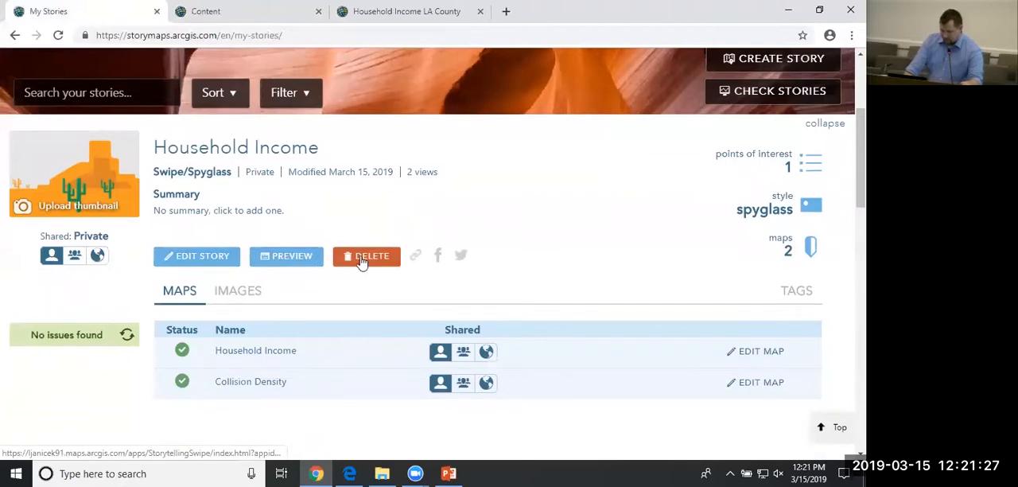
pyautogui.scroll(-1, 589, 239)
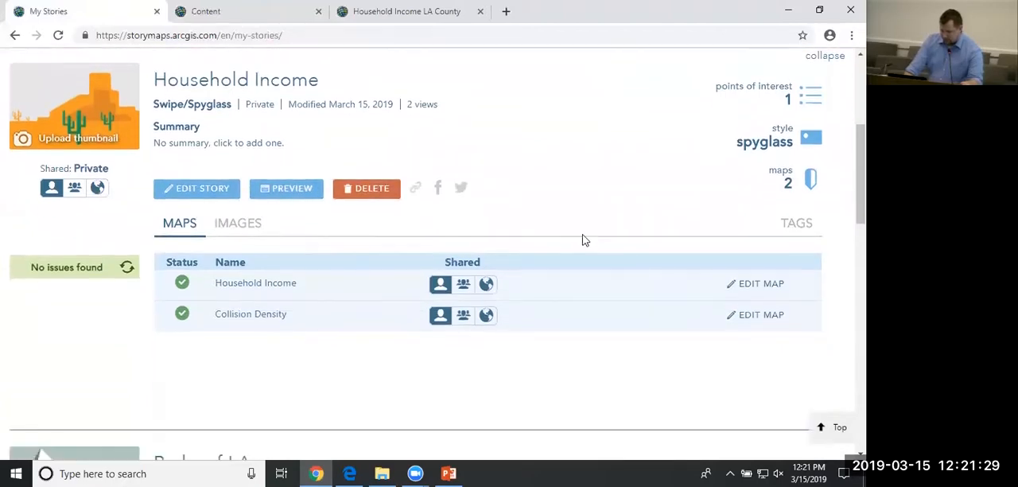
pyautogui.click(230, 231)
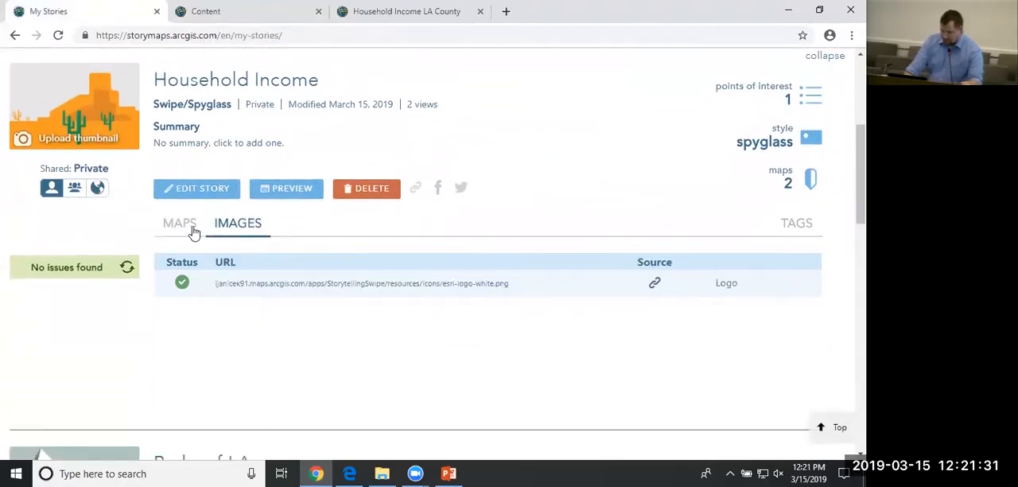
pyautogui.click(180, 226)
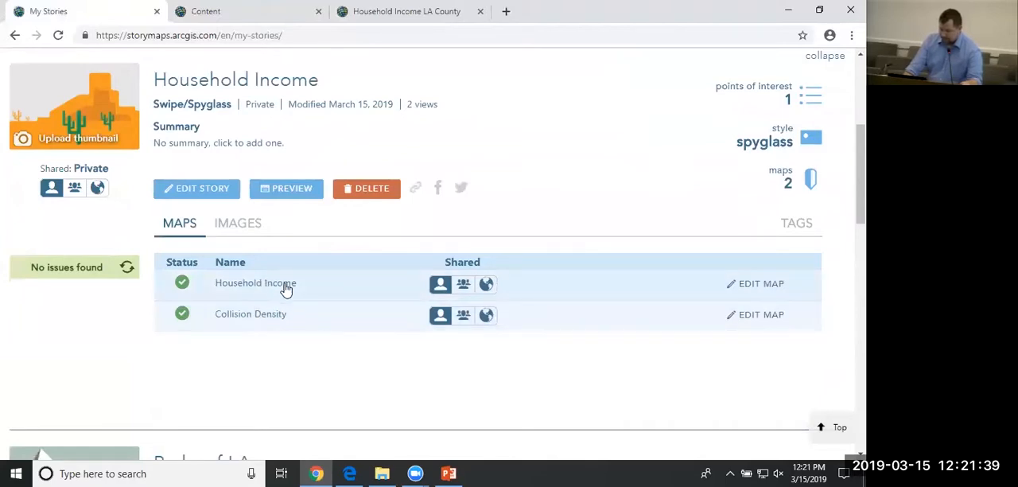
# Open the story's Household Income map for editing, change its basemap to Dark Gray Canvas and save the map.
pyautogui.click(754, 287)
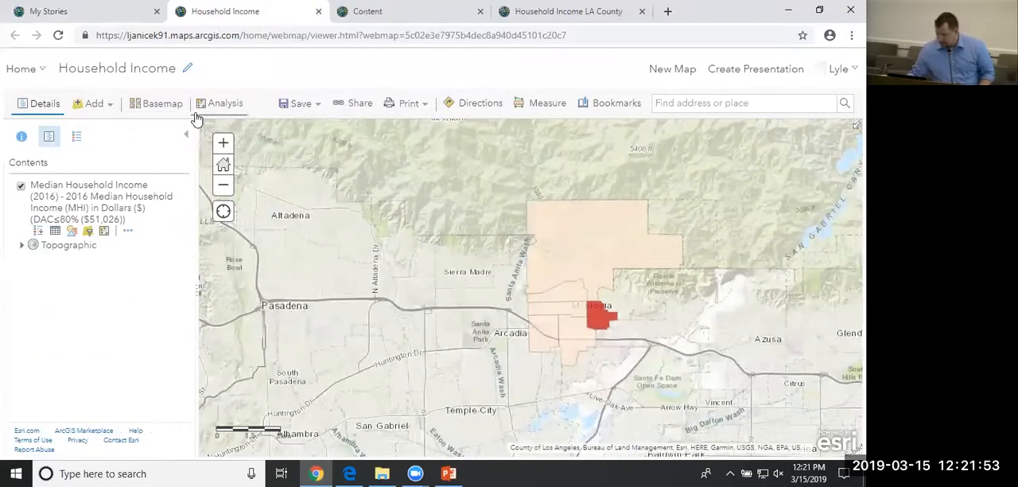
pyautogui.click(165, 106)
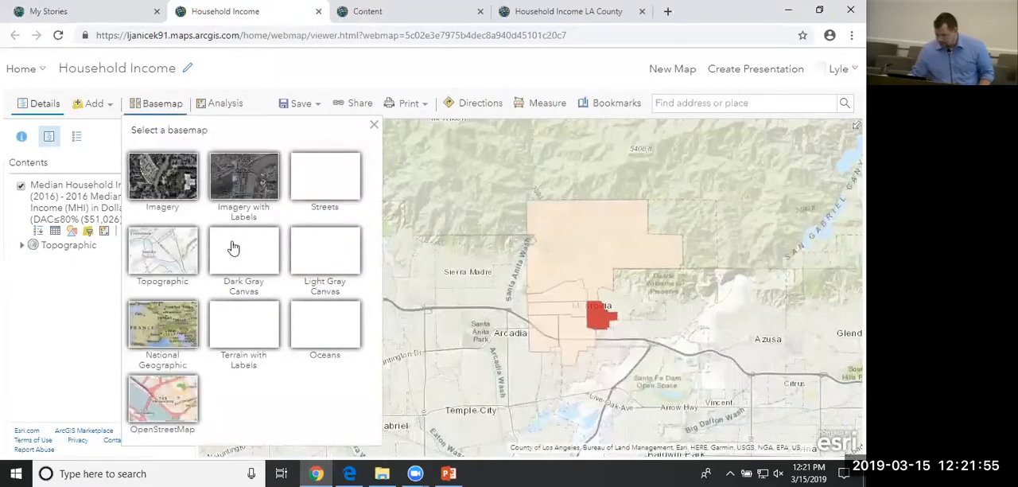
pyautogui.click(248, 263)
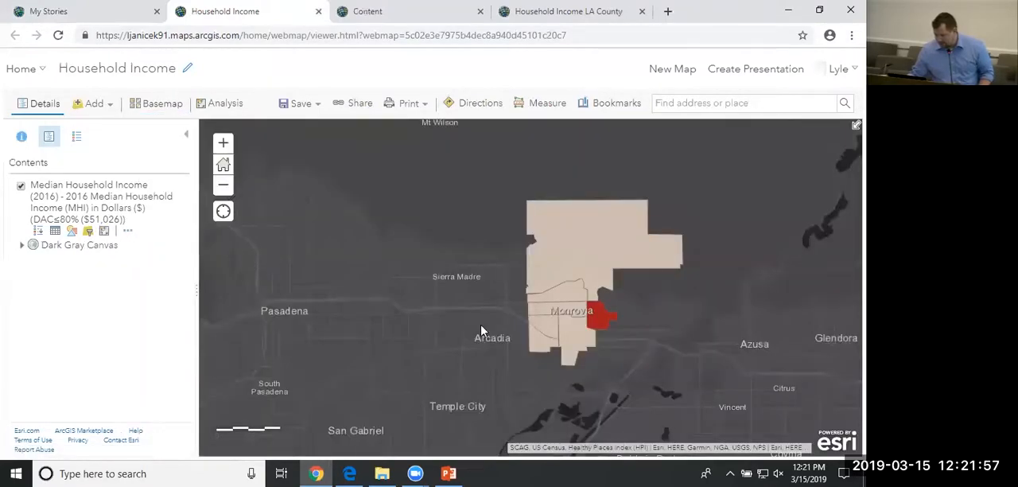
pyautogui.moveTo(481, 331); pyautogui.dragTo(468, 303)
pyautogui.click(222, 142)
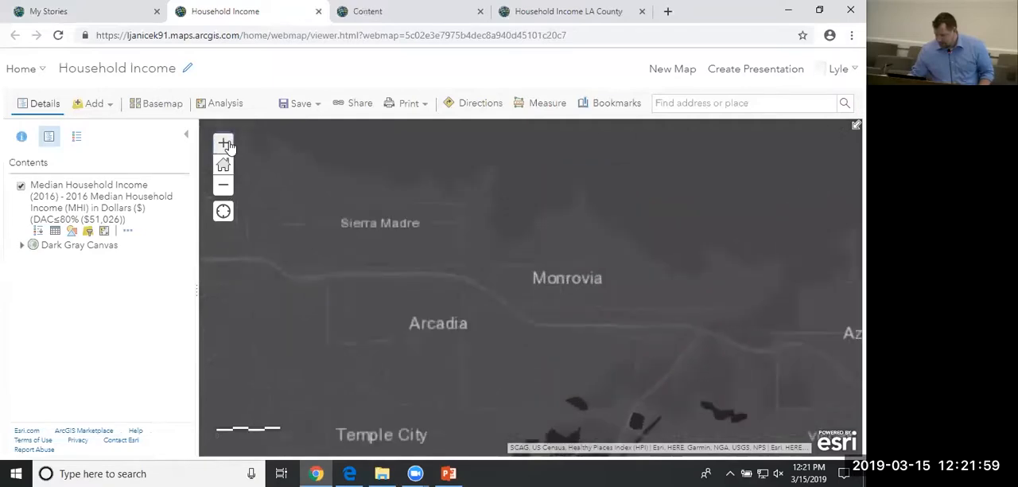
pyautogui.moveTo(505, 255); pyautogui.dragTo(450, 323)
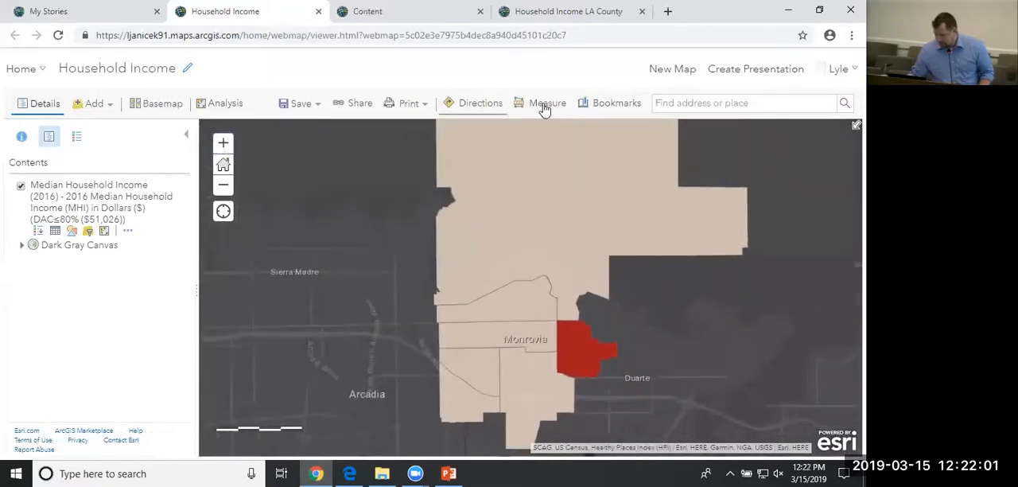
pyautogui.click(295, 103)
pyautogui.click(290, 127)
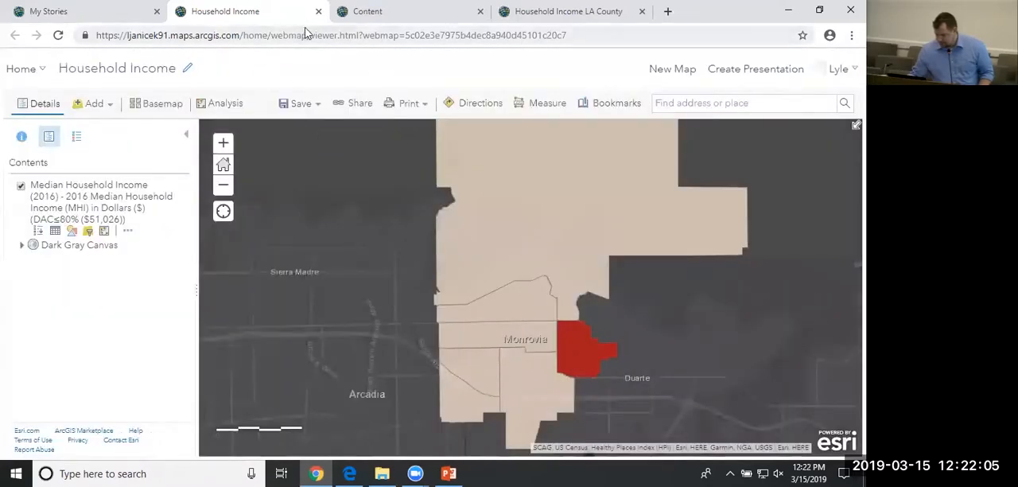
# Close the Household Income map, Content and Household Income LA County browser tabs, keeping My Stories open.
pyautogui.hotkey('ctrl', 'w')
pyautogui.click(318, 11)
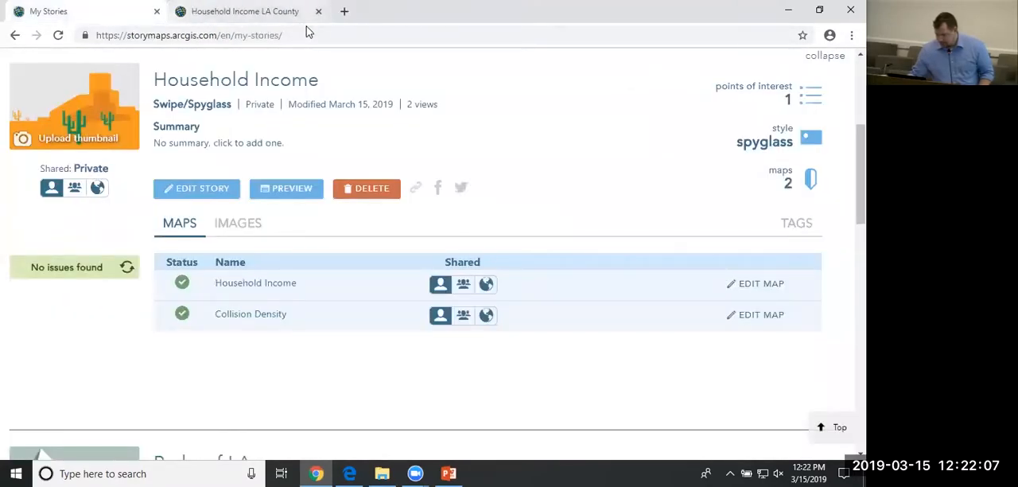
pyautogui.click(318, 11)
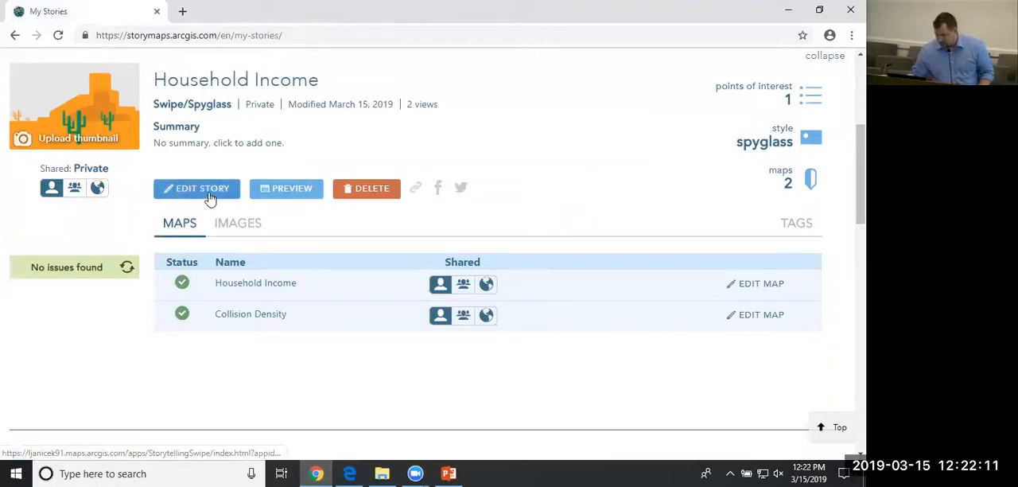
# Preview the Household Income story, examine the area around Monrovia with the spyglass, and close the preview.
pyautogui.click(285, 195)
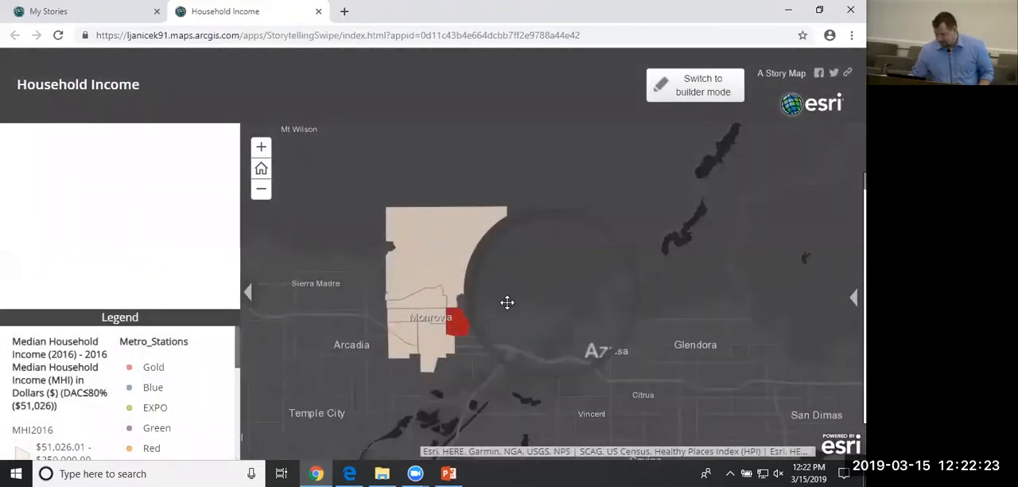
pyautogui.moveTo(426, 345)
pyautogui.mouseDown()
pyautogui.moveTo(584, 257)
pyautogui.moveTo(506, 279)
pyautogui.moveTo(433, 330)
pyautogui.mouseUp()
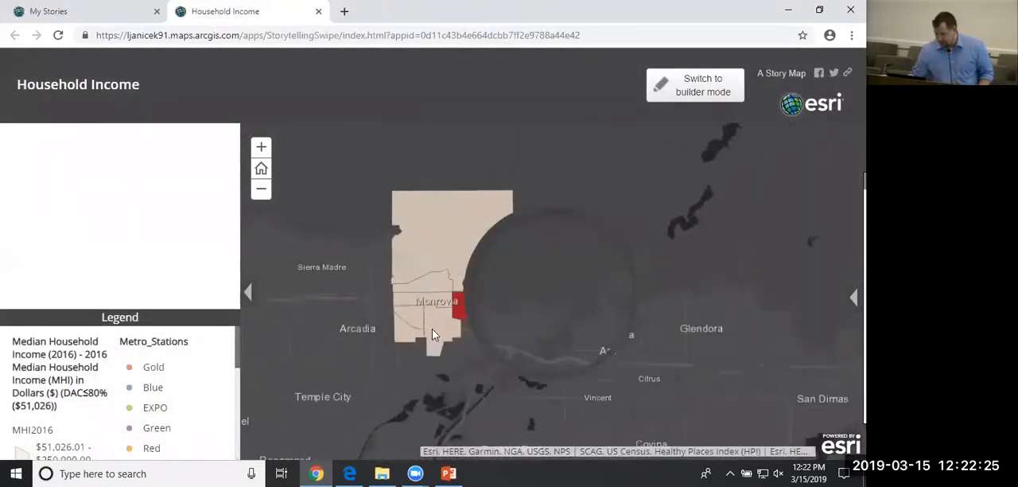
pyautogui.click(259, 151)
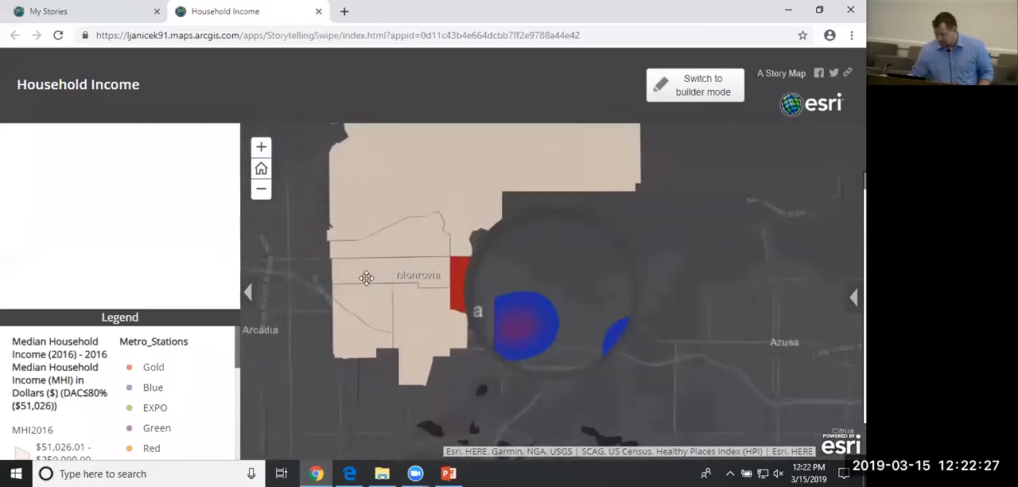
pyautogui.moveTo(366, 287); pyautogui.dragTo(393, 299)
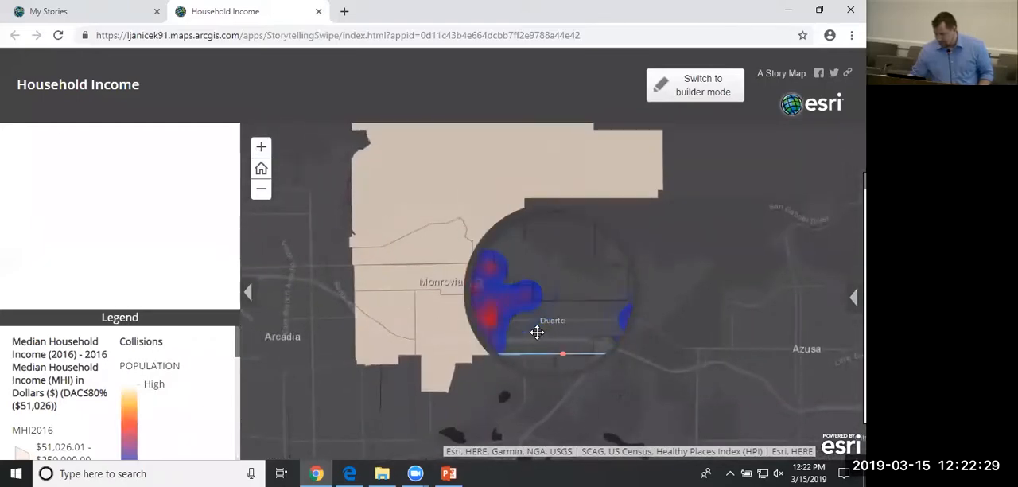
pyautogui.moveTo(618, 341); pyautogui.dragTo(682, 328)
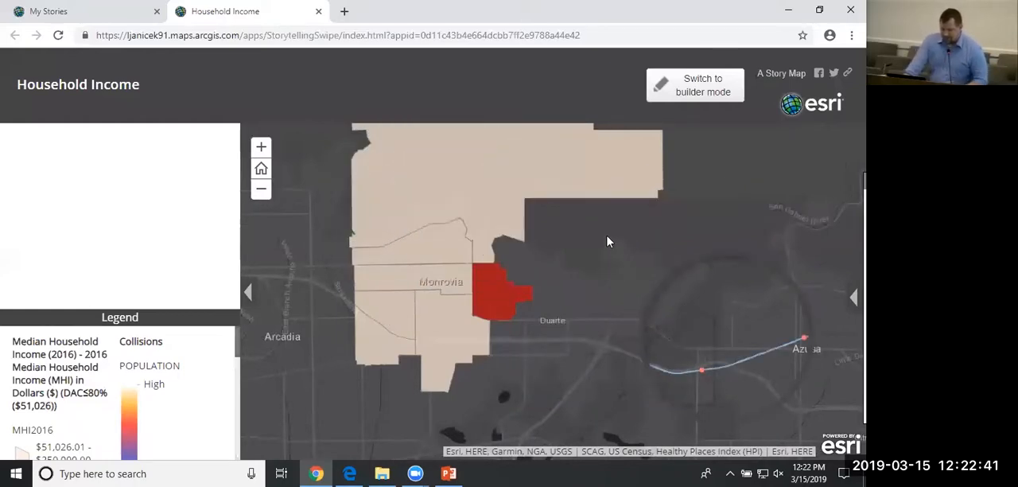
pyautogui.click(318, 11)
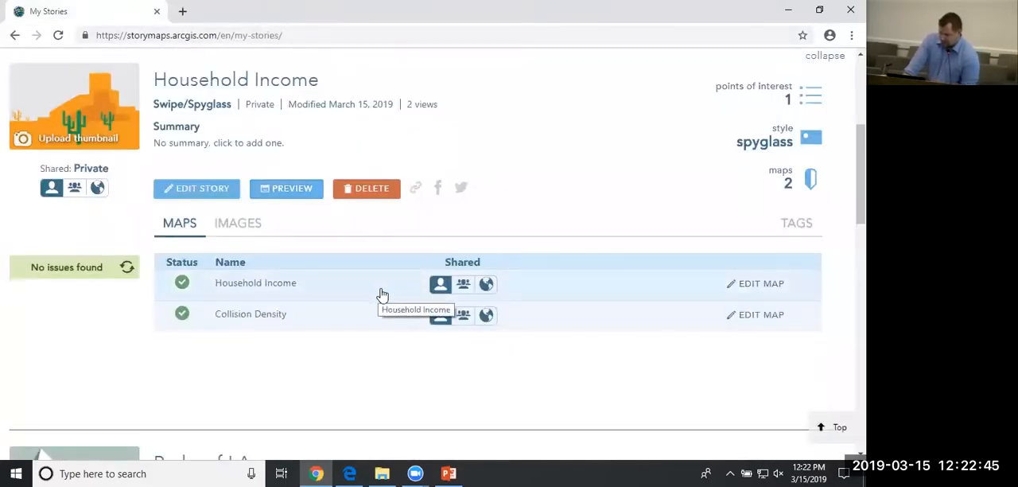
# Check all stories for issues from the My Stories page and stop the scan while it is running.
pyautogui.scroll(2, 379, 291)
pyautogui.scroll(2, 387, 285)
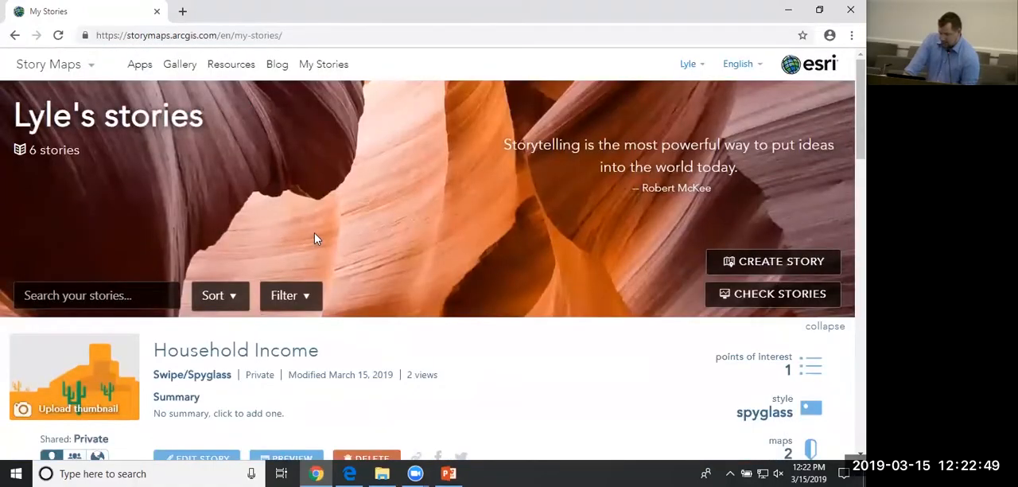
pyautogui.scroll(-3, 314, 235)
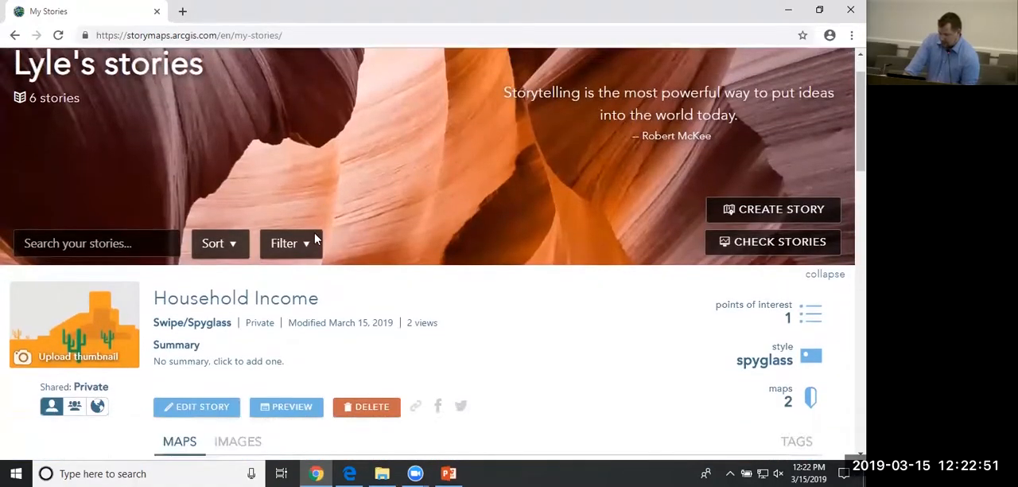
pyautogui.scroll(1, 772, 154)
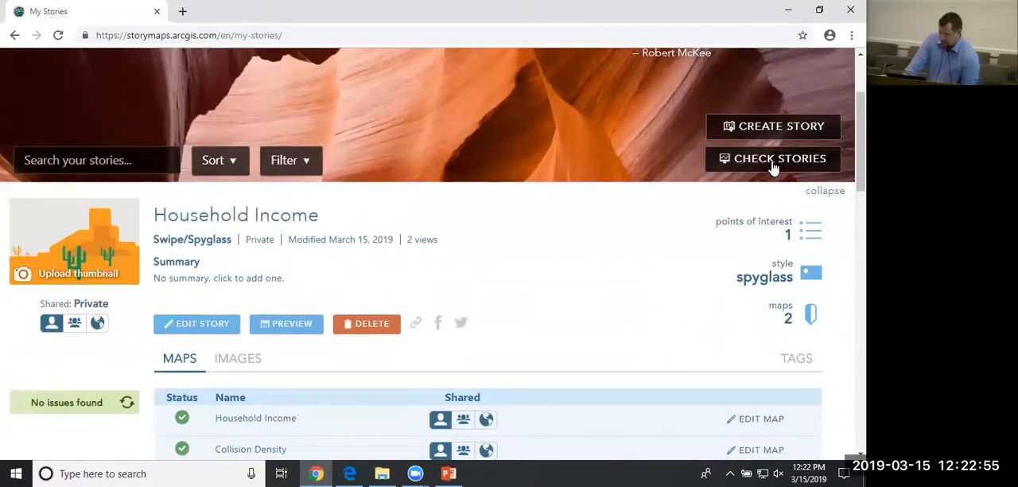
pyautogui.click(772, 159)
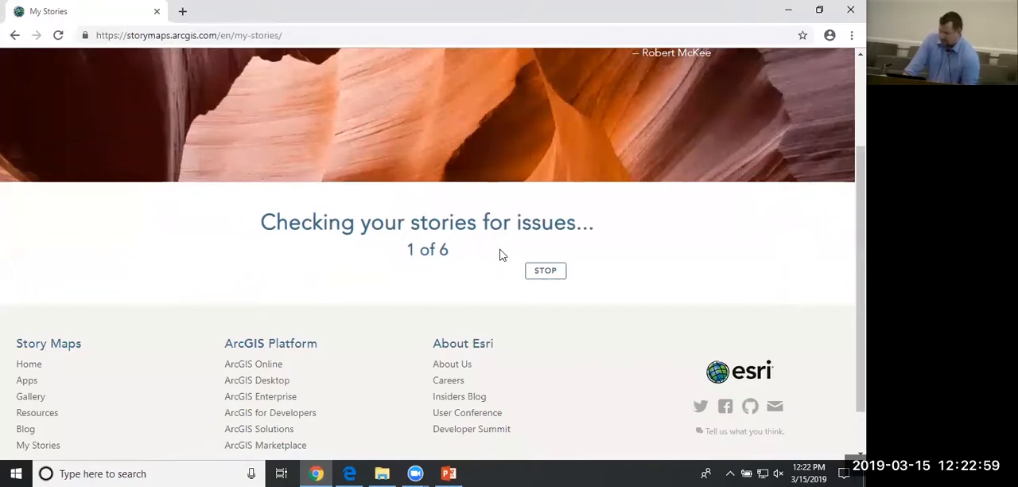
pyautogui.click(546, 271)
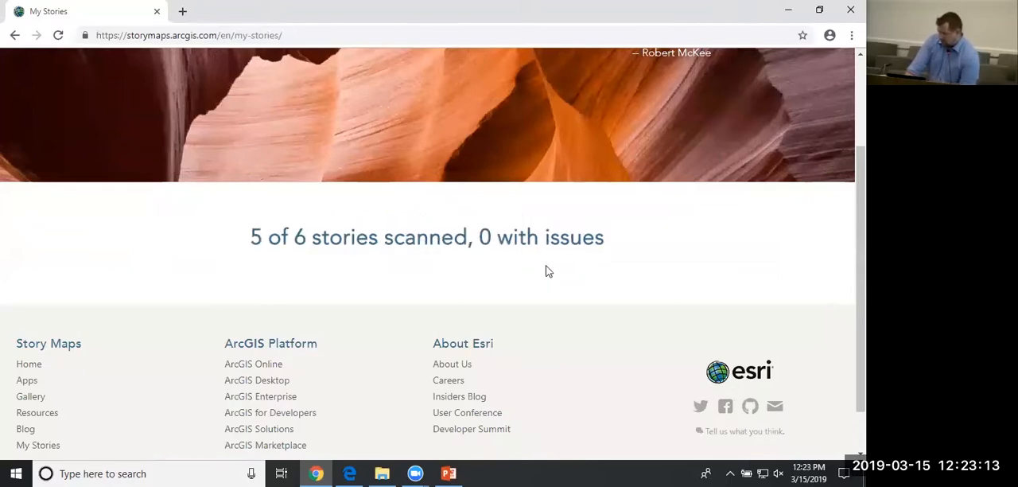
# Look through the list of stories for their types and sharing status, from Parks down to LA Parks.
pyautogui.scroll(-4, 454, 288)
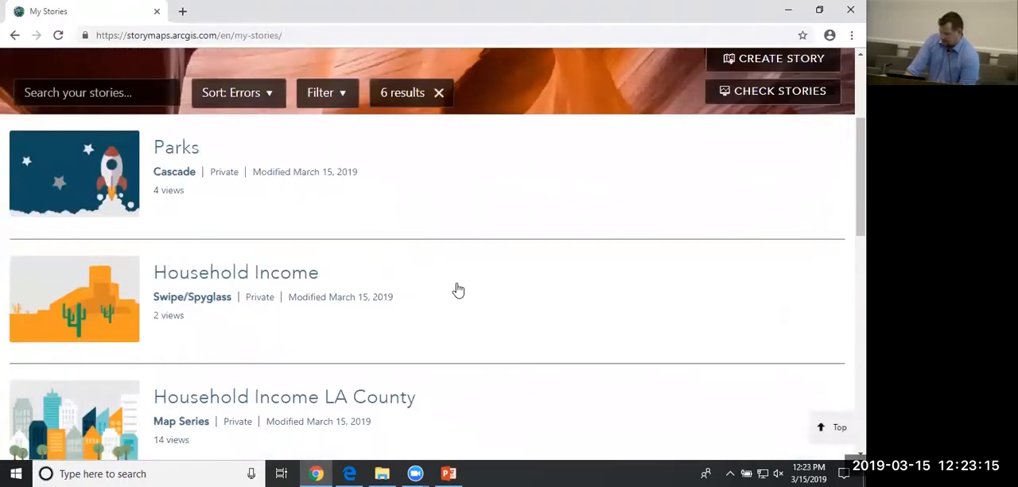
pyautogui.scroll(-1, 199, 279)
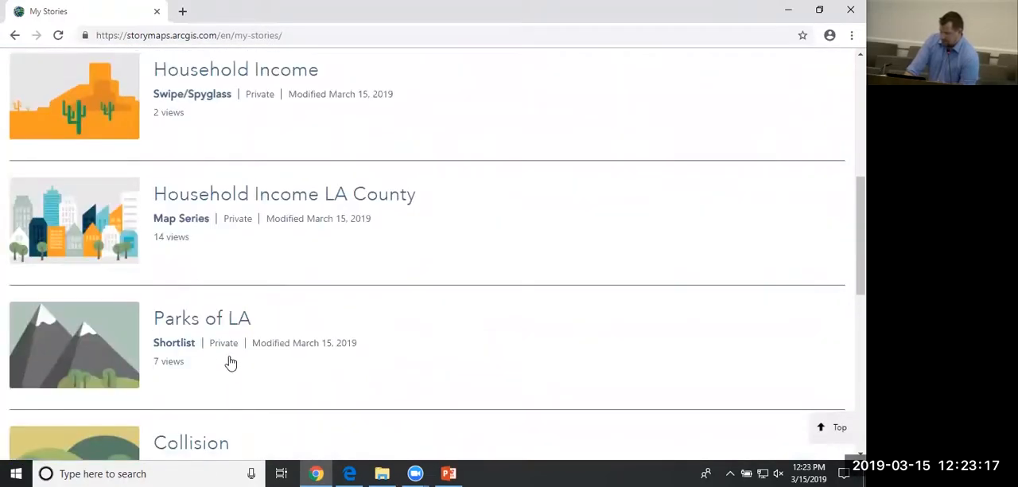
pyautogui.scroll(-3, 226, 351)
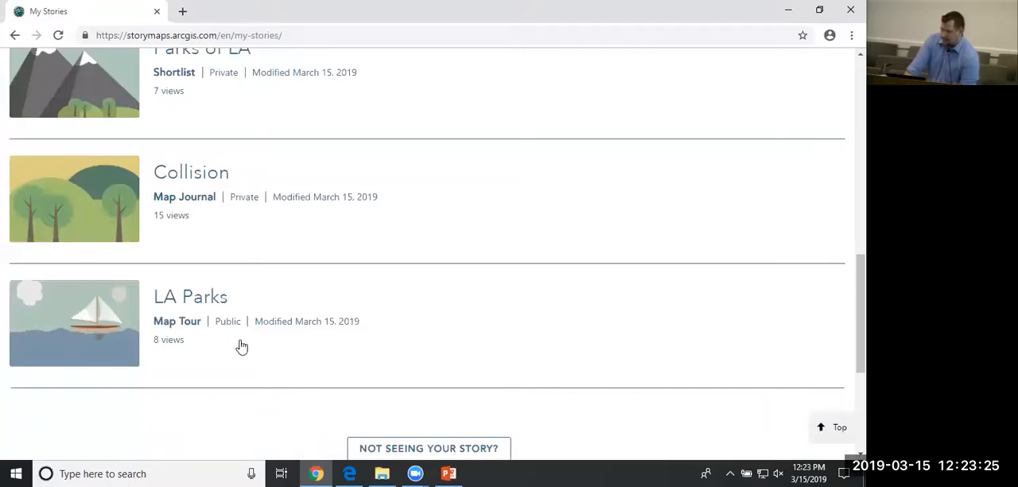
pyautogui.scroll(4, 243, 346)
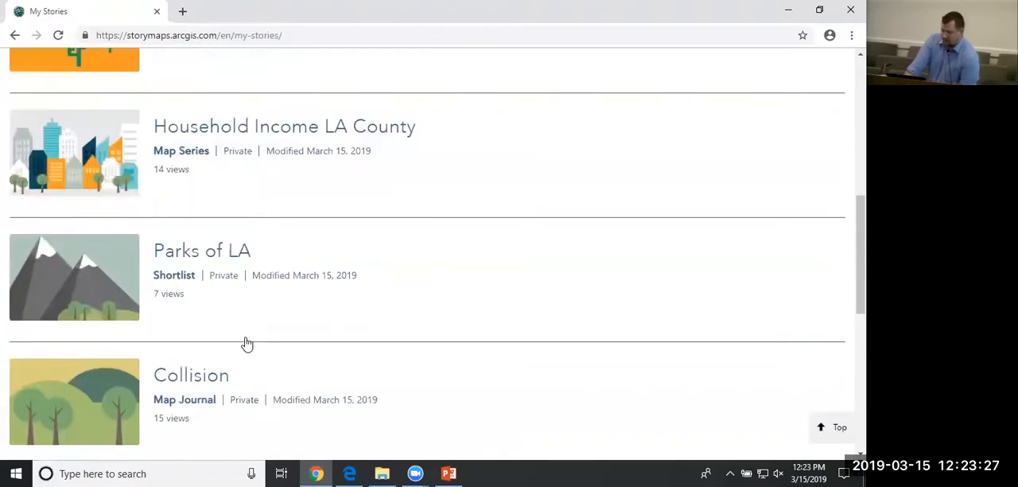
pyautogui.scroll(4, 248, 344)
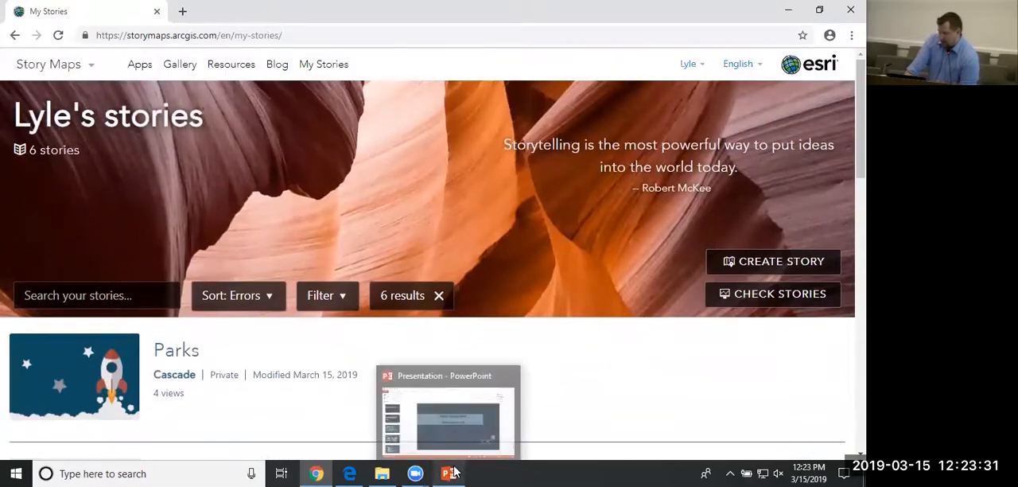
# Switch to the PowerPoint presentation and browse the slide thumbnails as far as slide 16.
pyautogui.click(450, 473)
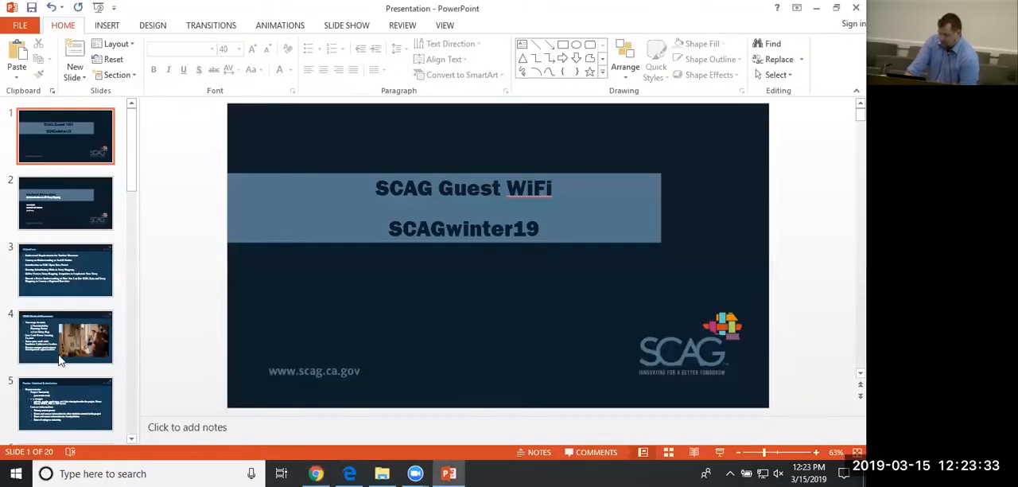
pyautogui.scroll(-3, 132, 139)
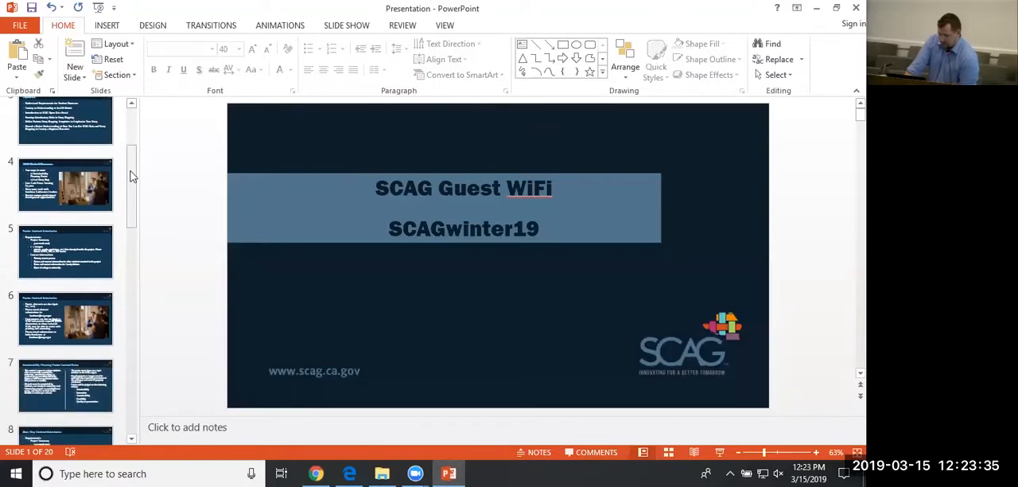
pyautogui.moveTo(134, 199); pyautogui.dragTo(158, 326)
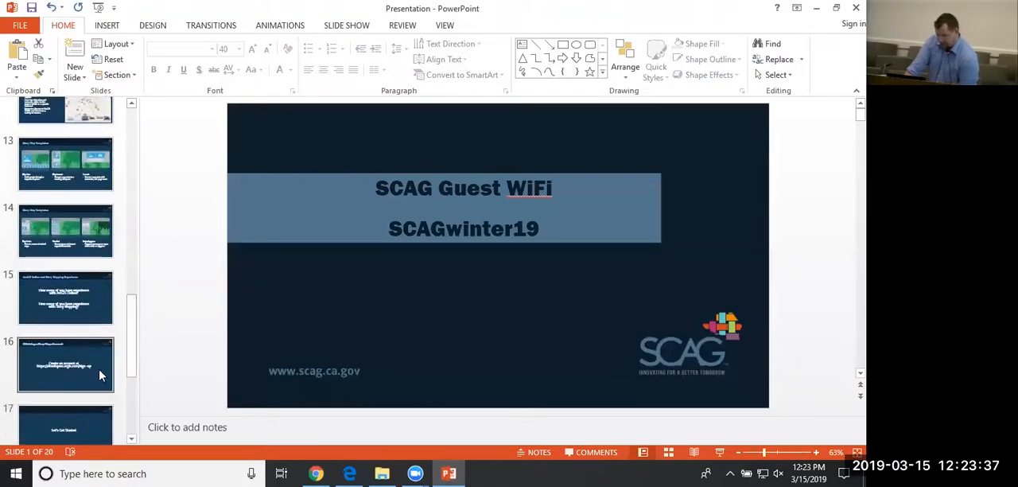